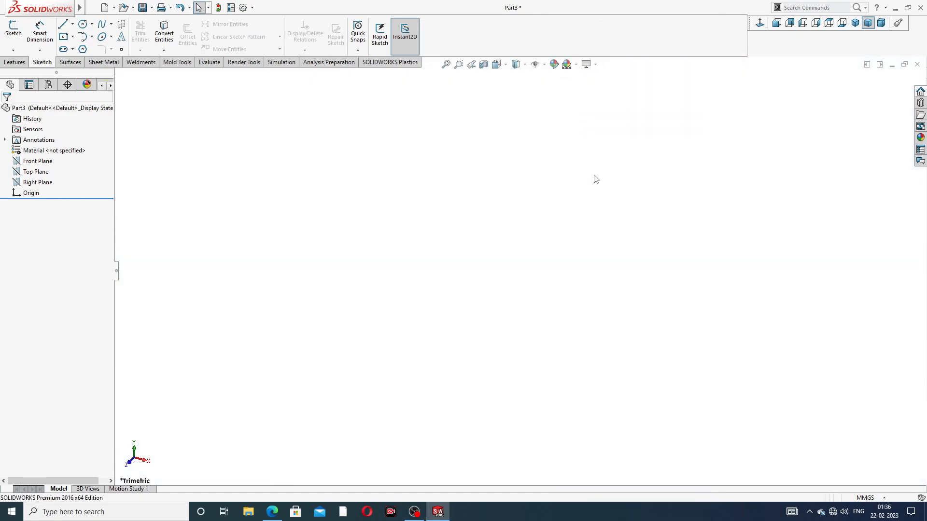
Sketch a circle about 99 mm in diameter centred on the origin on the Front Plane.
click(272, 511)
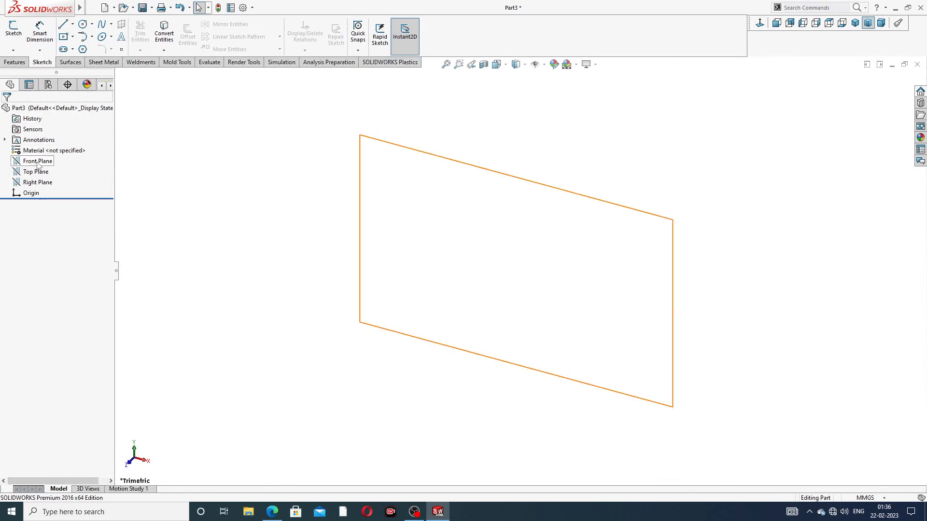
click(38, 162)
click(68, 151)
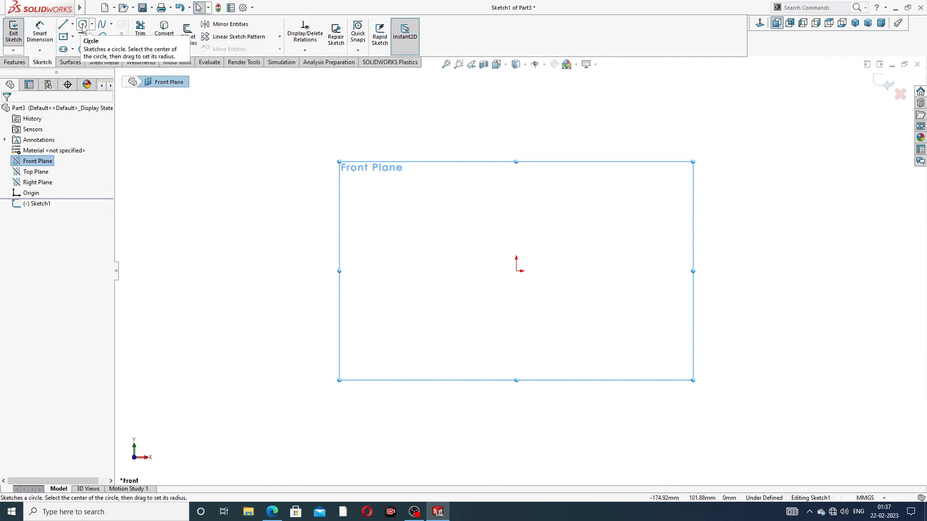
click(83, 25)
drag(515, 270, 561, 181)
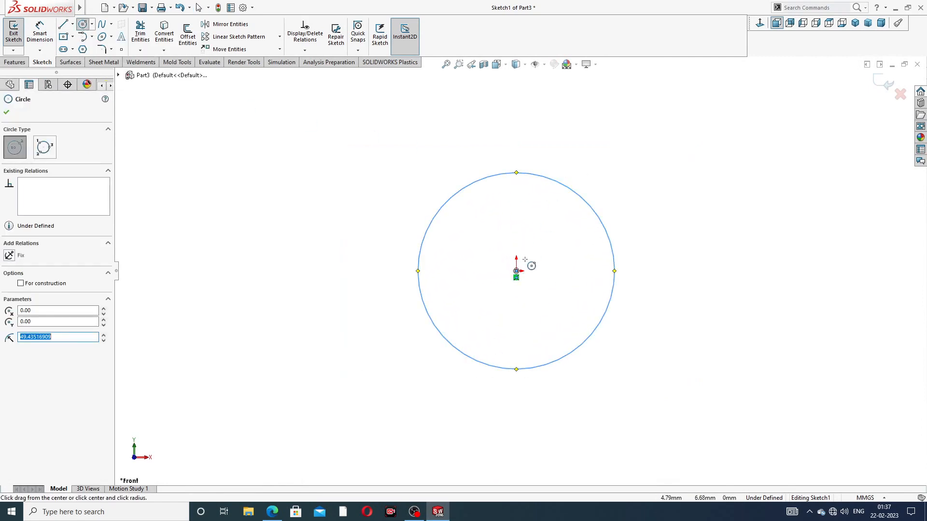
right_click(588, 154)
click(610, 164)
Dimension the circle's diameter as 82 mm and exit the sketch.
click(40, 33)
click(601, 207)
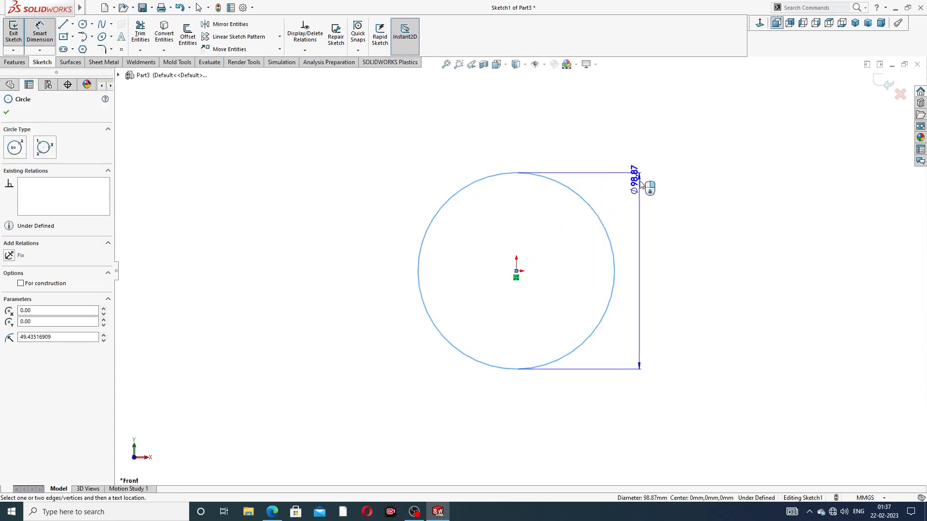
click(652, 168)
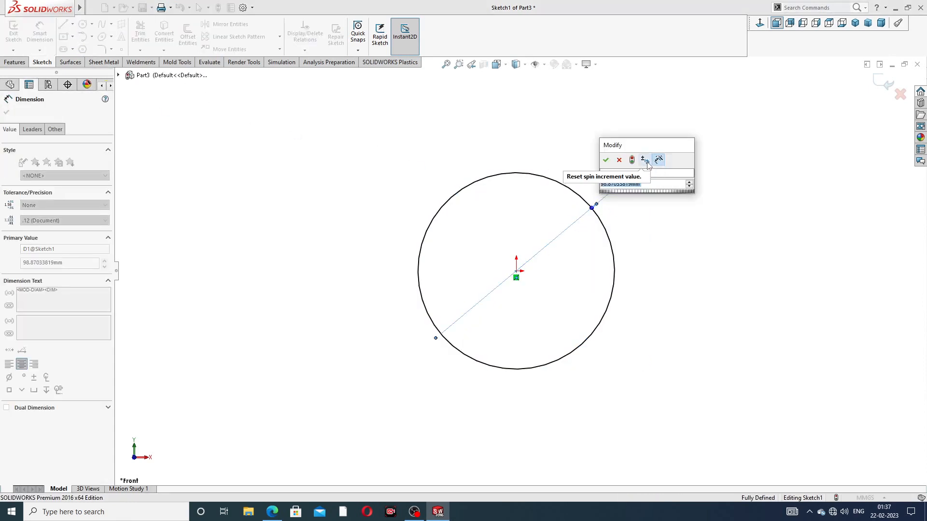
text(82)
key(Return)
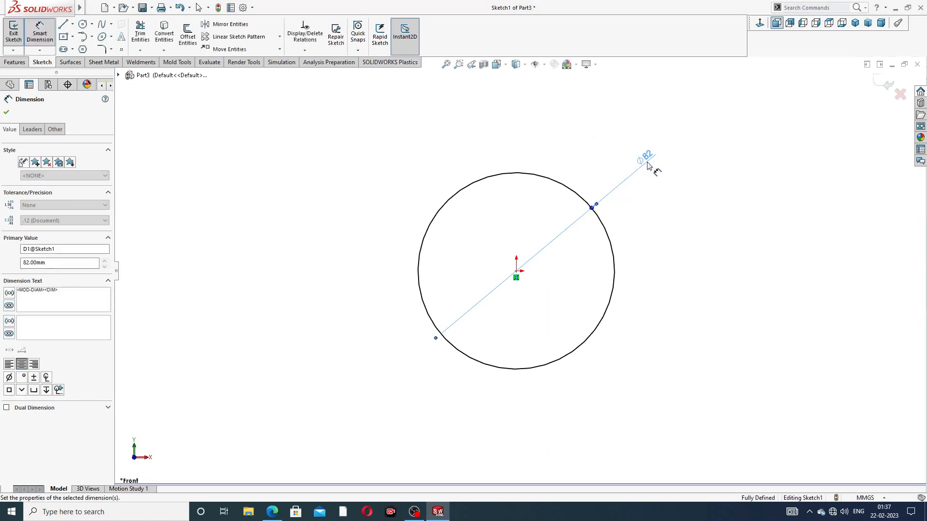
right_click(699, 166)
click(721, 145)
click(884, 85)
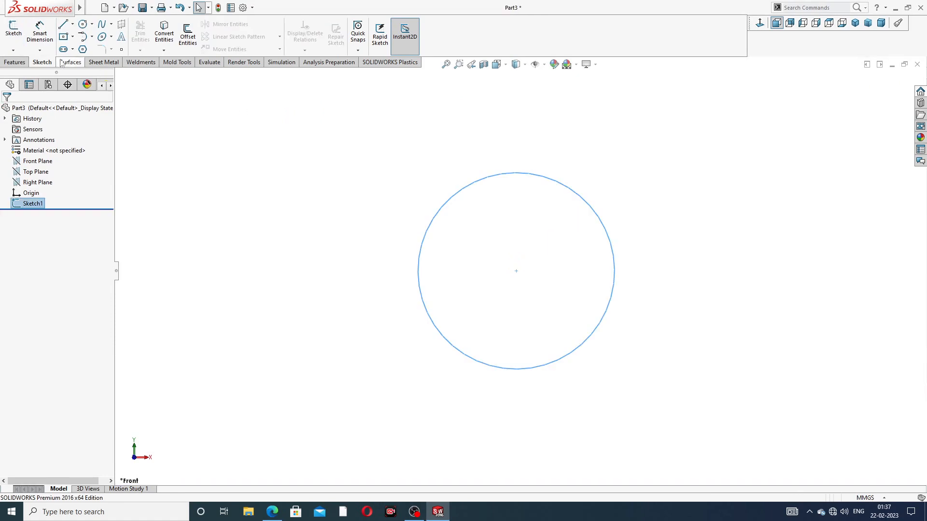
Extrude the 82 mm circle into a solid cylinder 80 mm long using the Mid Plane end condition.
click(15, 63)
click(21, 43)
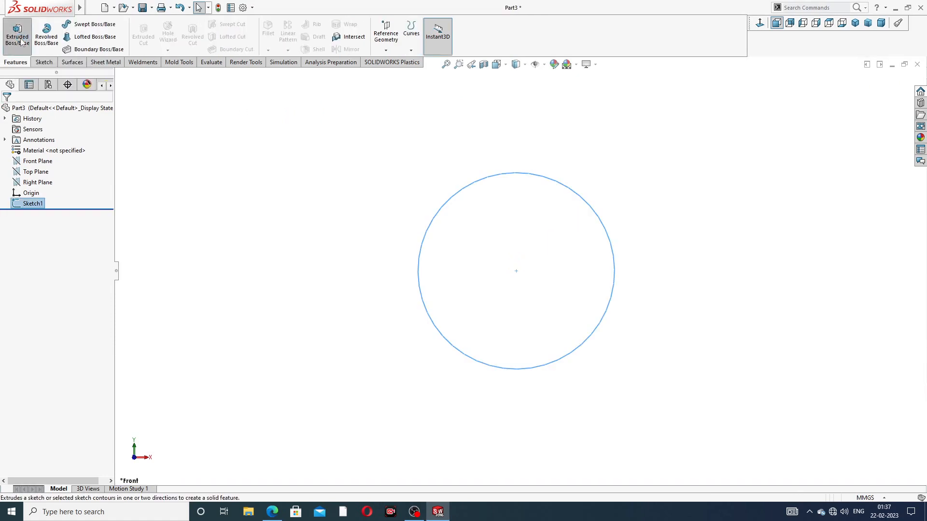
middle_drag(475, 153, 500, 192)
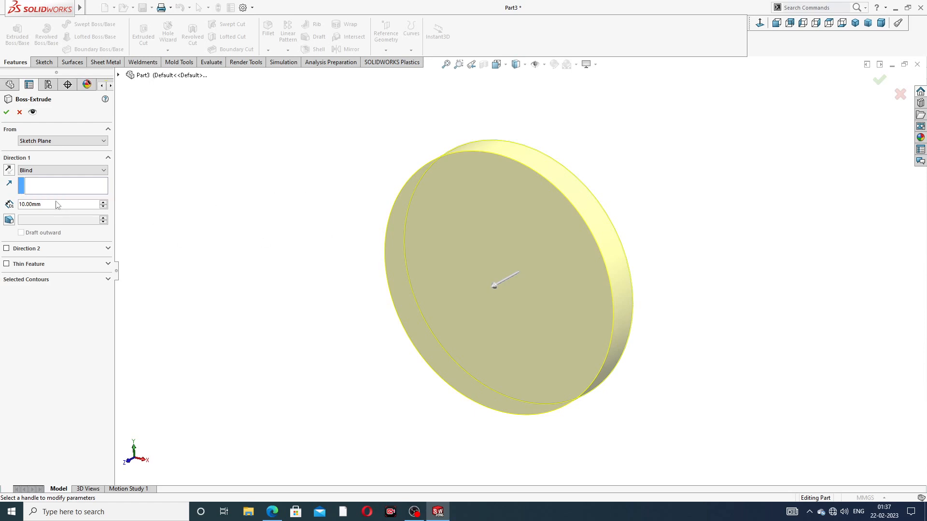
drag(53, 206, 14, 206)
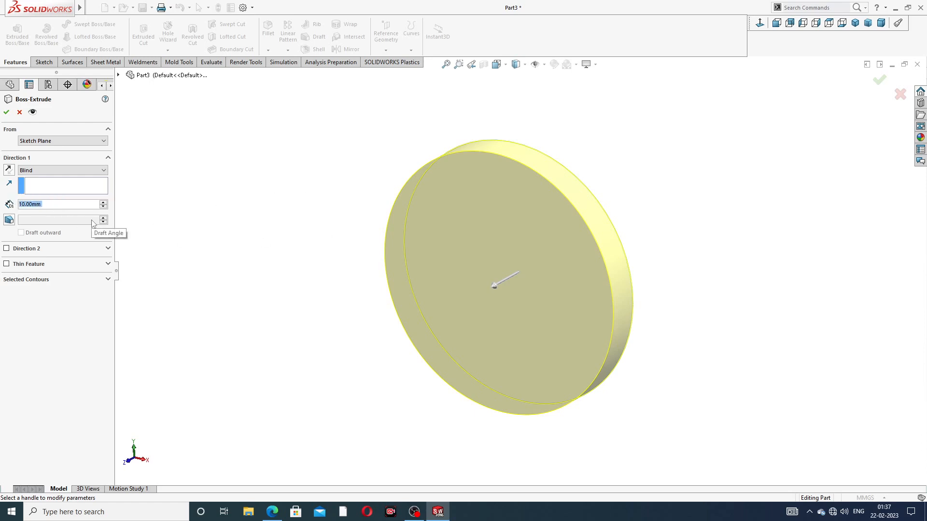
text(80)
key(Return)
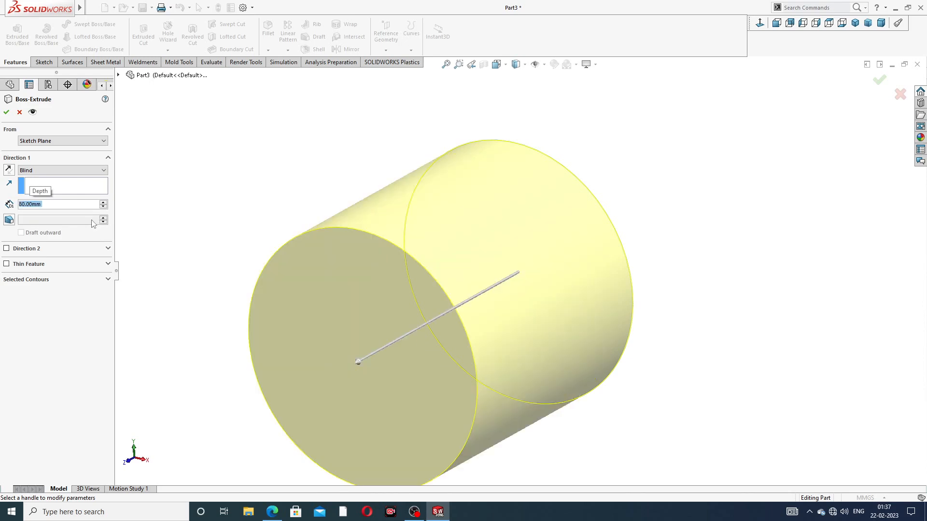
scroll(363, 293, up, 3)
middle_drag(446, 288, 428, 308)
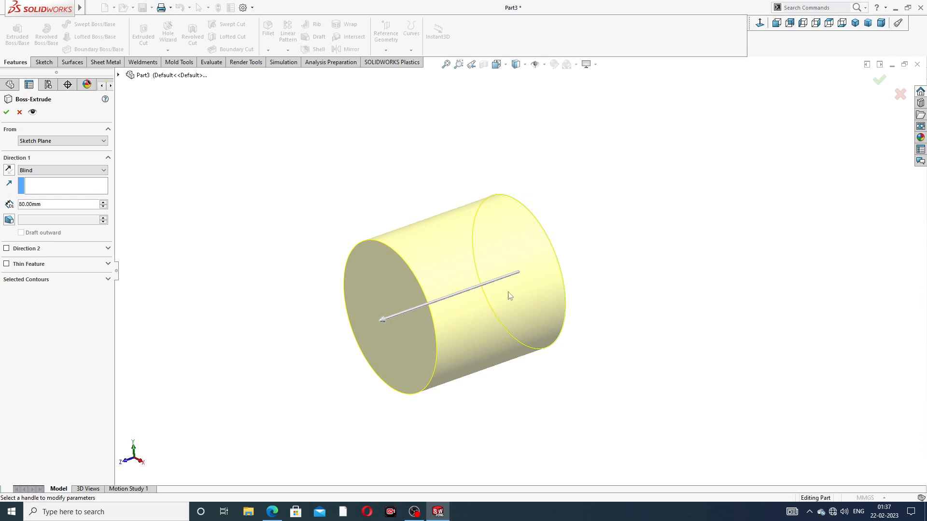
click(52, 171)
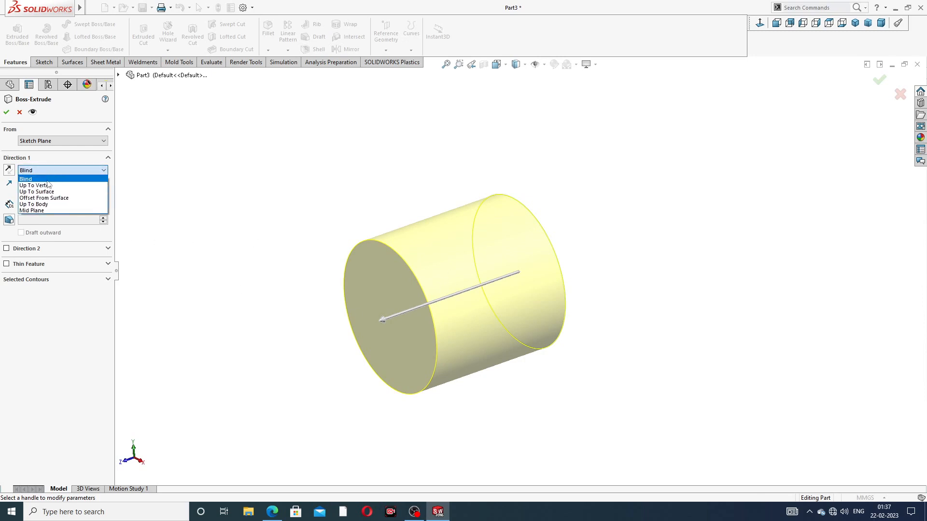
click(45, 211)
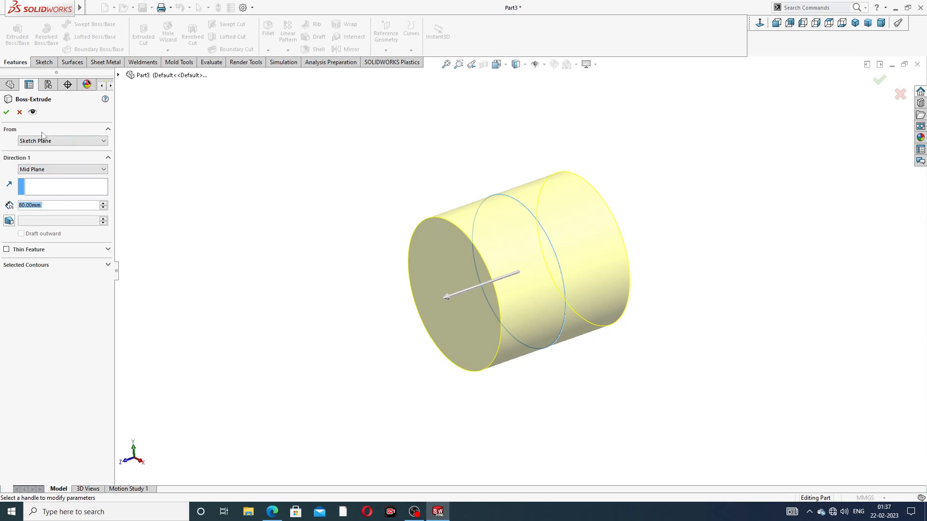
click(6, 112)
click(649, 211)
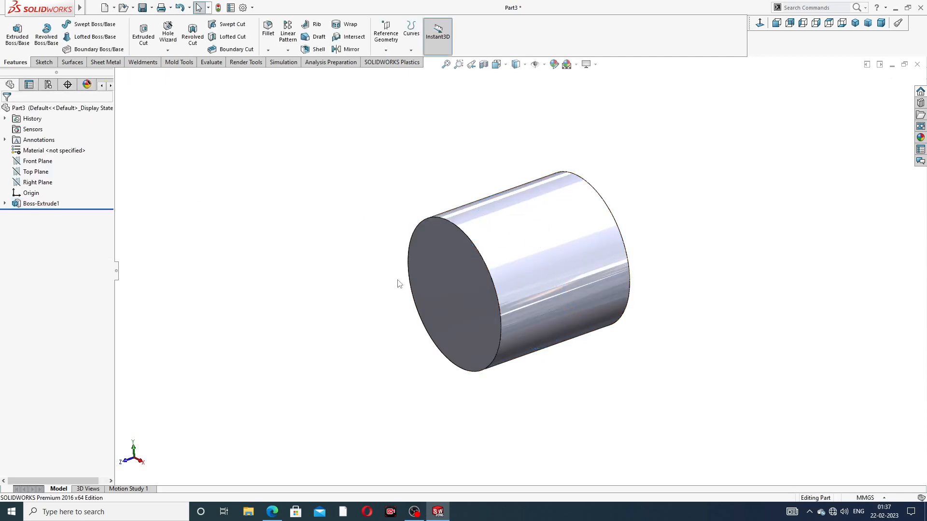
Start a sketch on the cylinder's front end face and draw a circle about 56 mm in diameter centred on the origin.
scroll(437, 290, down, 2)
scroll(519, 305, up, 3)
middle_drag(520, 305, 590, 321)
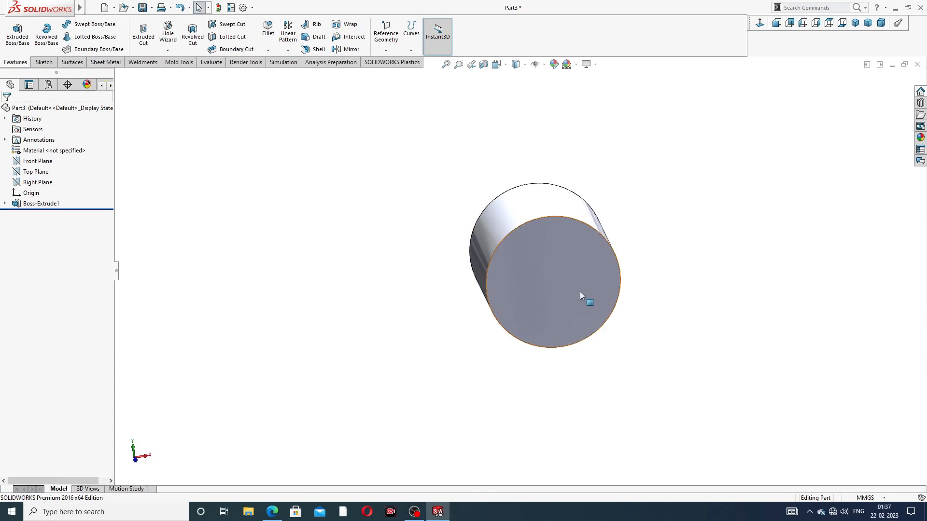
scroll(580, 292, up, 2)
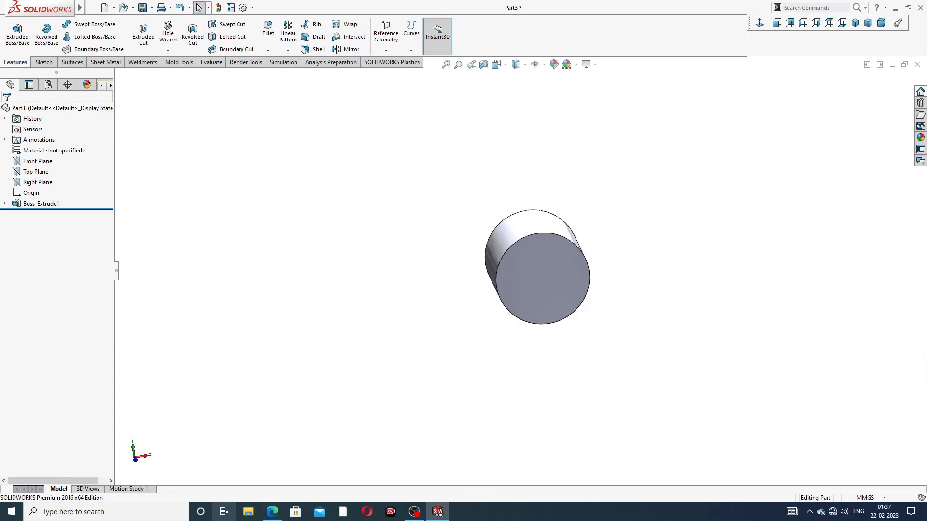
click(272, 512)
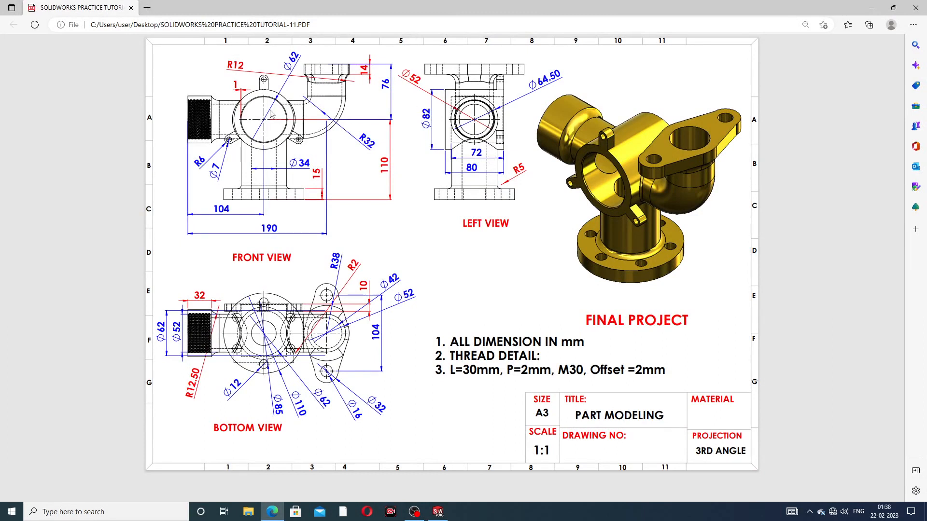
click(272, 512)
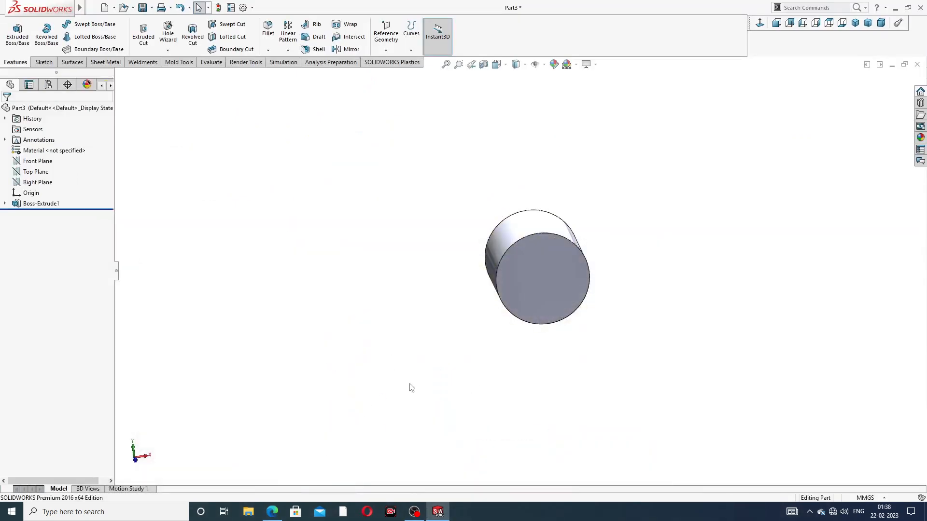
click(555, 271)
click(597, 241)
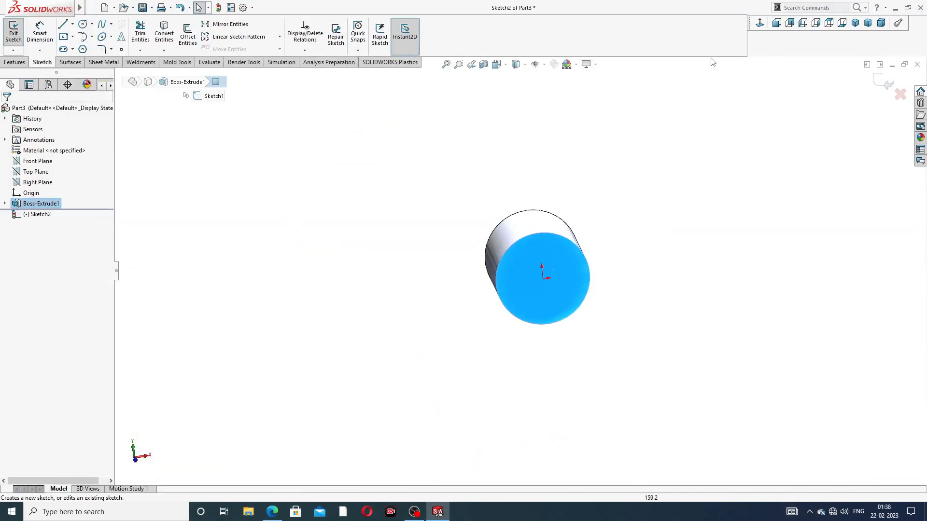
click(759, 23)
click(83, 23)
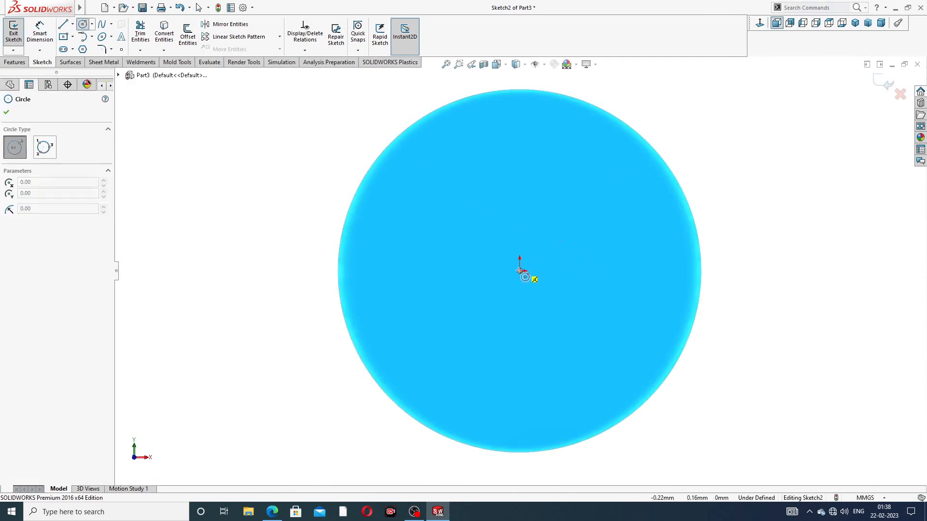
click(519, 270)
click(545, 149)
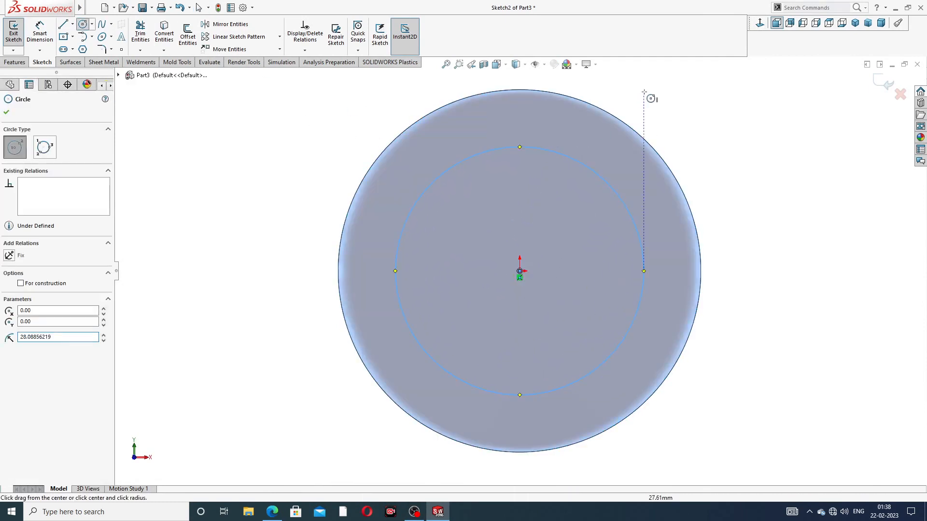
right_click(676, 110)
click(700, 115)
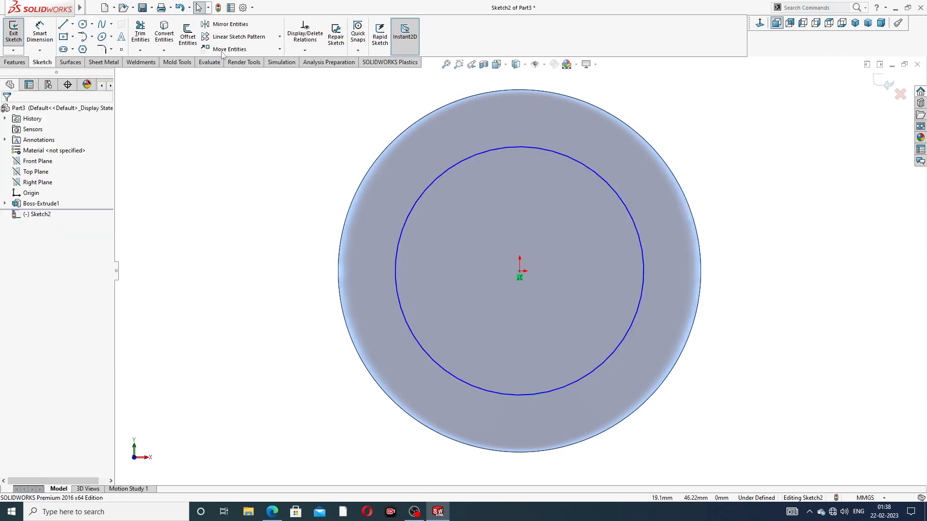
Dimension the inner circle's diameter as 62 mm and exit the sketch.
click(39, 32)
click(596, 176)
click(705, 118)
text(62)
key(Return)
right_click(761, 132)
click(777, 142)
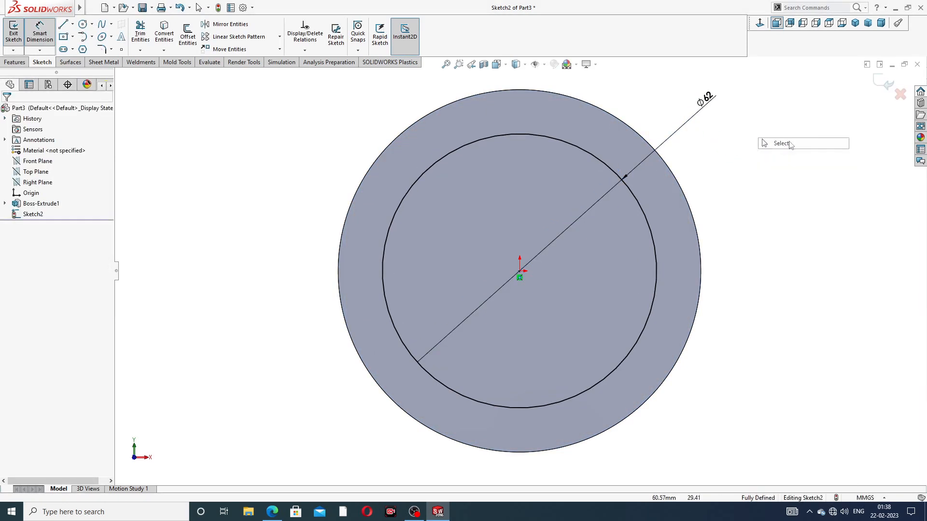
click(886, 84)
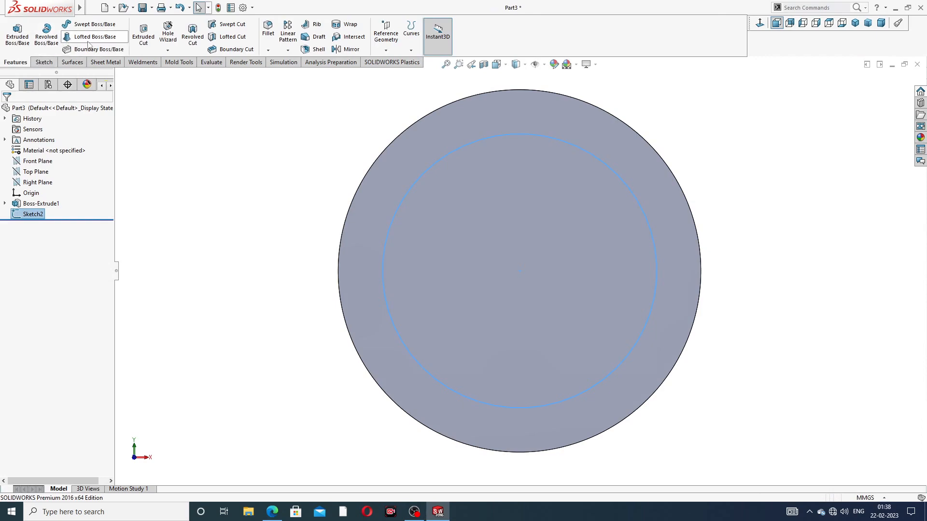
Cut-extrude the 62 mm circle to a blind depth of 72 mm into the cylinder.
click(144, 33)
middle_drag(393, 166, 285, 220)
key(f)
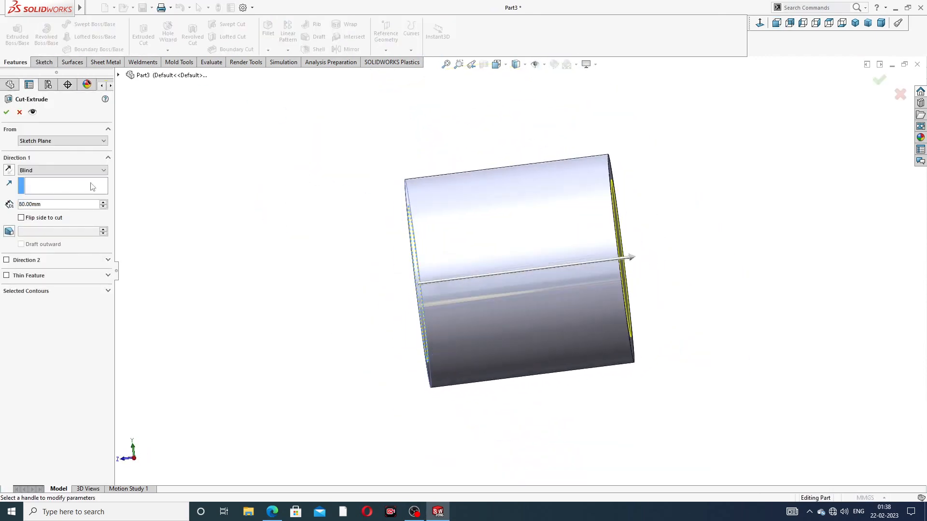
click(47, 206)
double_click(45, 206)
text(72)
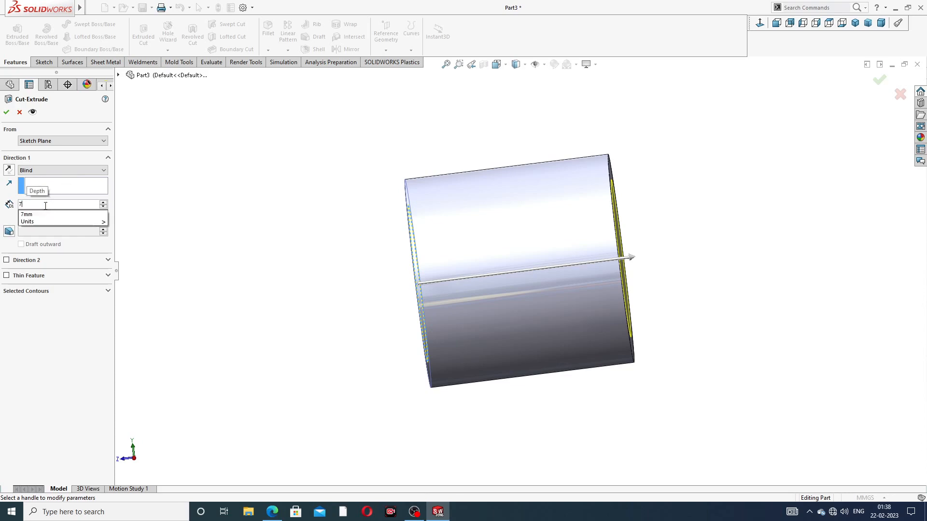
key(Return)
middle_drag(275, 267, 302, 265)
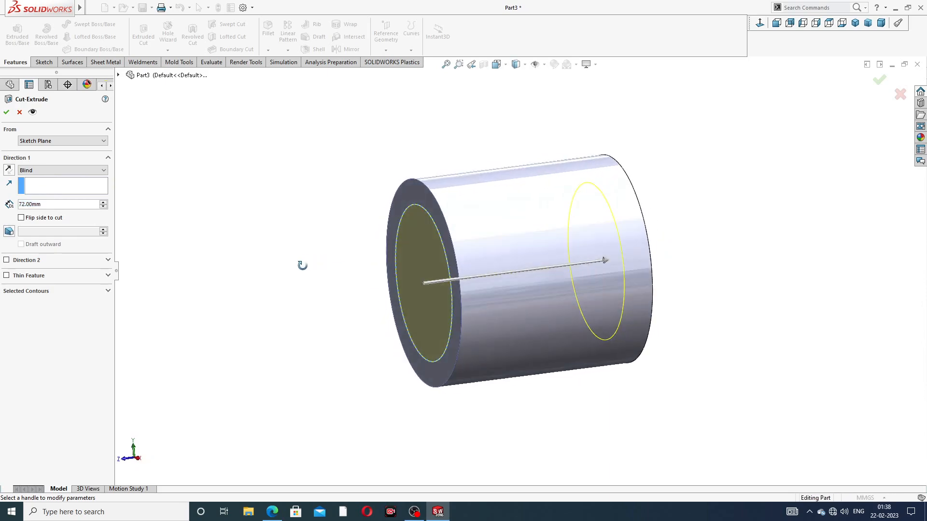
click(6, 112)
middle_drag(372, 255, 449, 260)
scroll(478, 254, up, 2)
On the Front Plane, sketch a horizontal line about 149 mm long through the origin and a vertical line about 65 mm up from its right end.
click(271, 513)
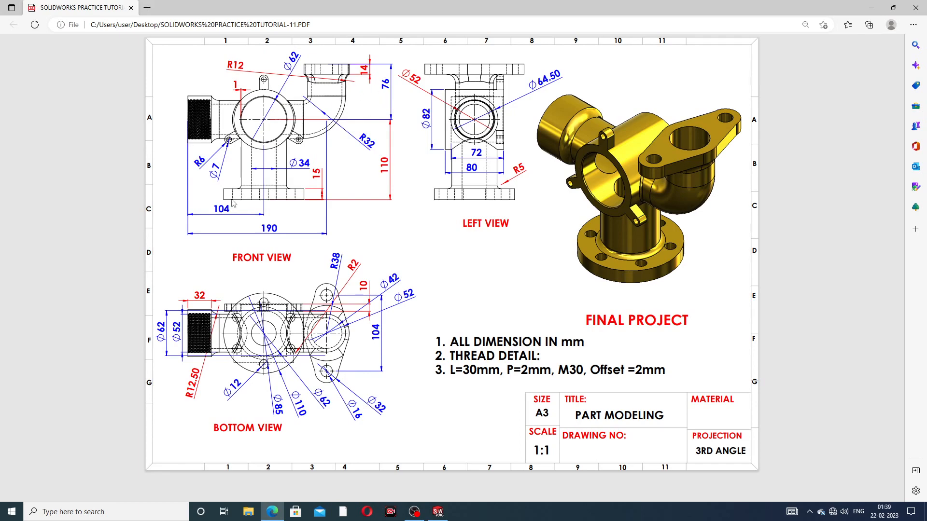
click(273, 514)
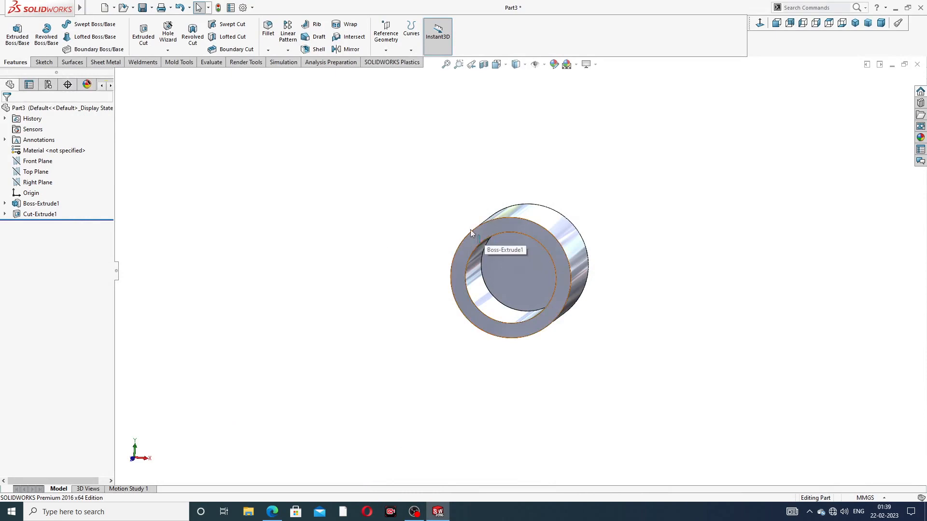
click(43, 165)
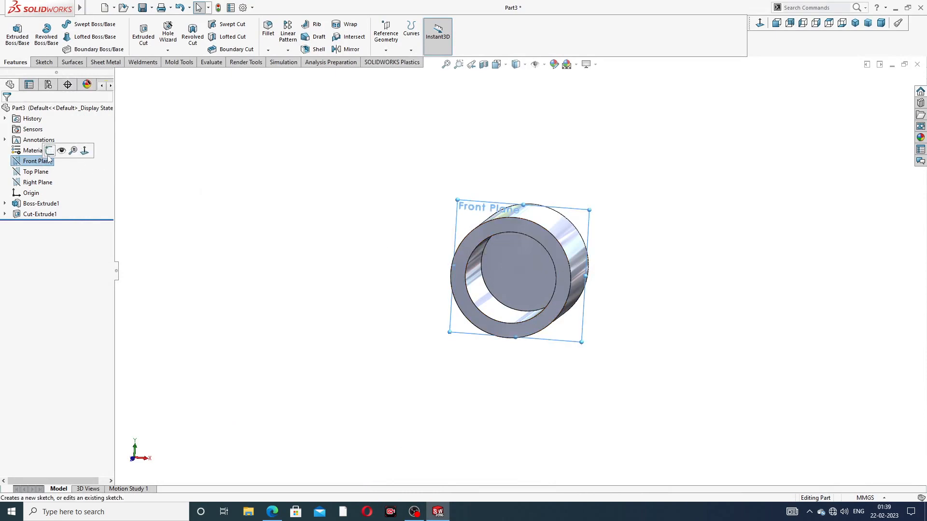
click(50, 154)
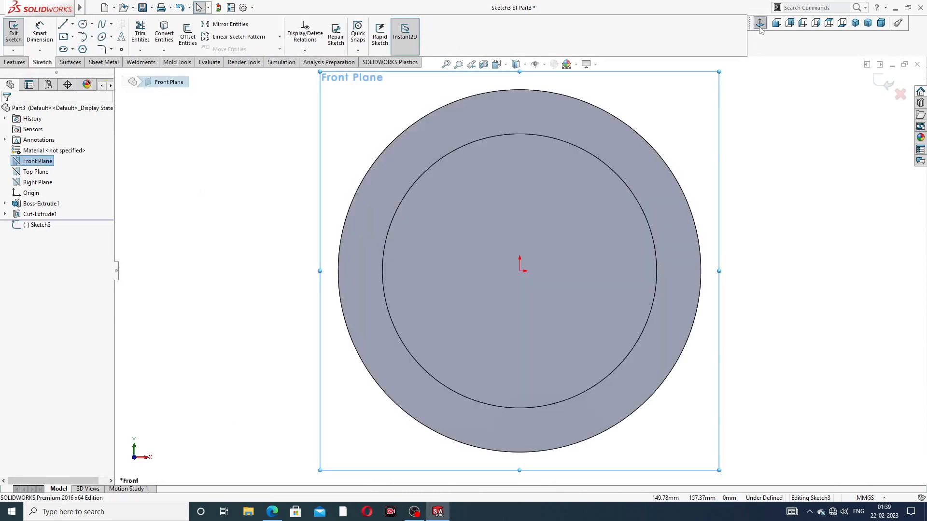
click(63, 24)
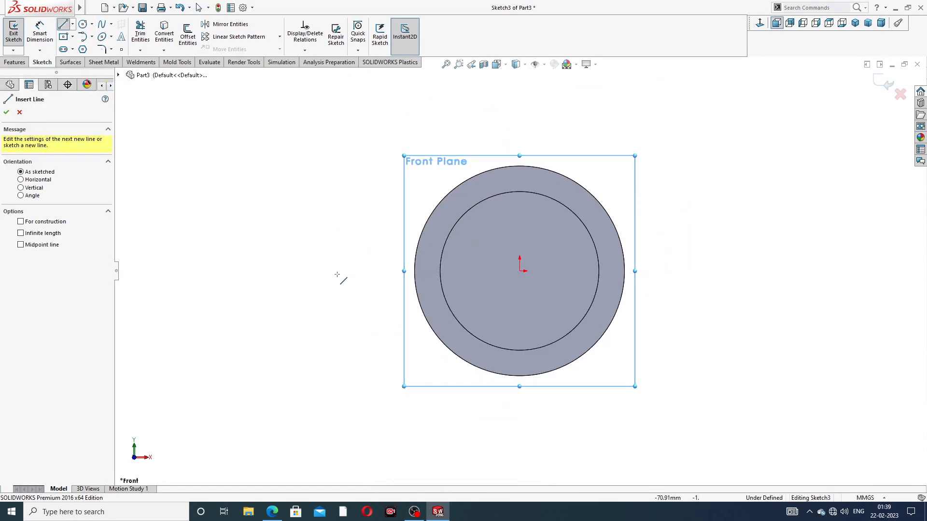
click(314, 270)
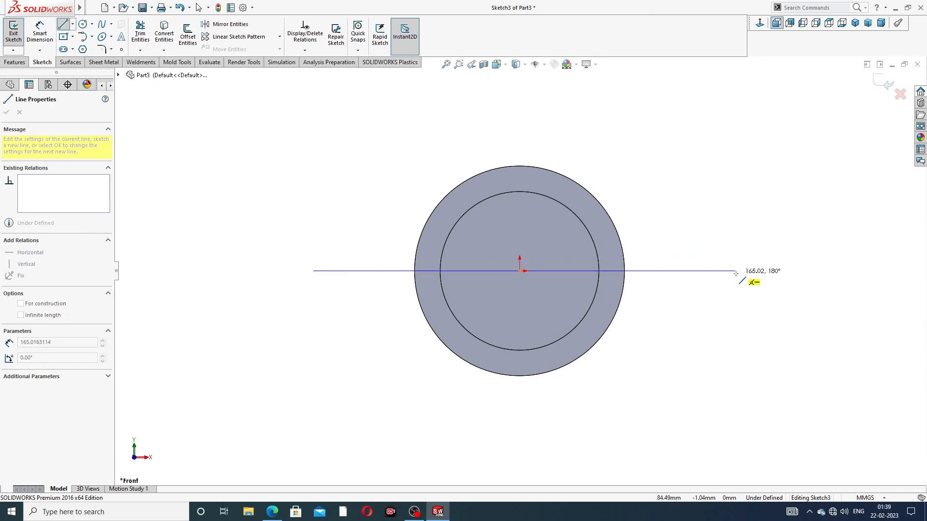
click(695, 271)
click(695, 103)
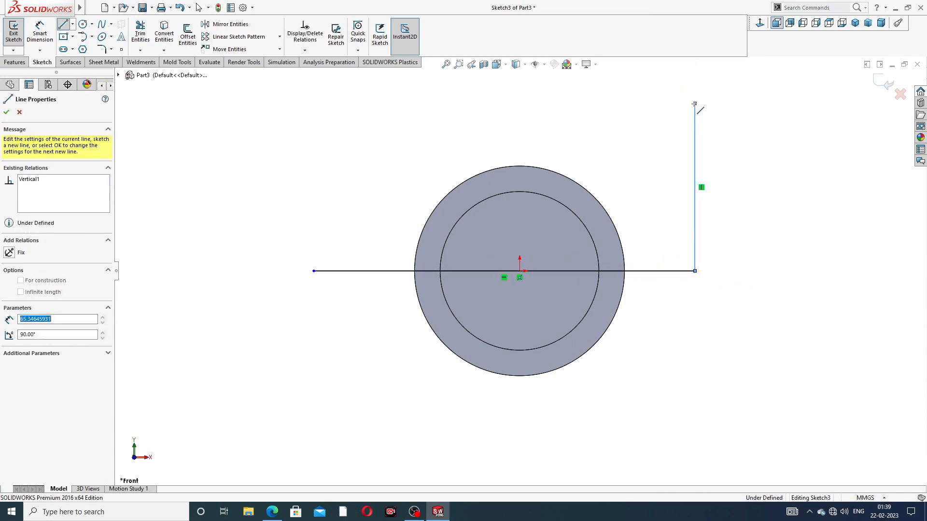
right_click(746, 124)
click(774, 135)
key(z)
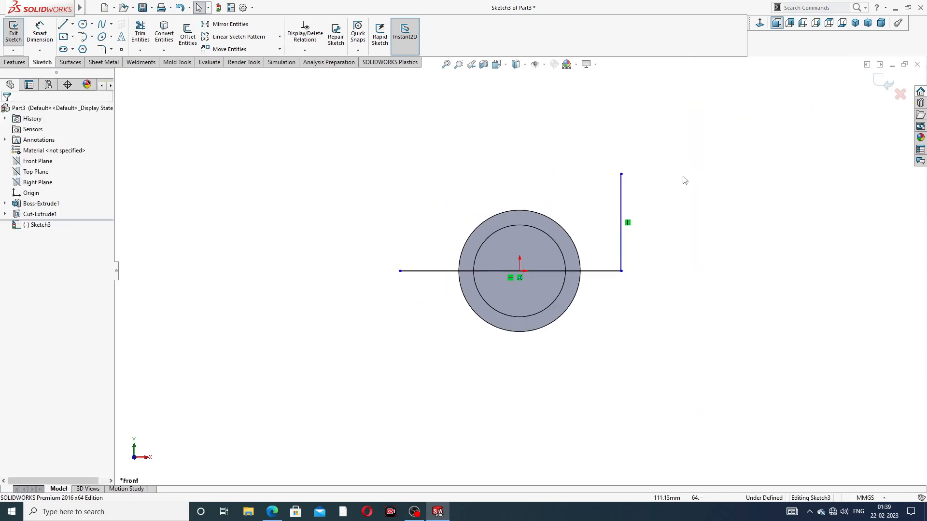
Dimension the horizontal line's overall length as 190 mm.
click(40, 33)
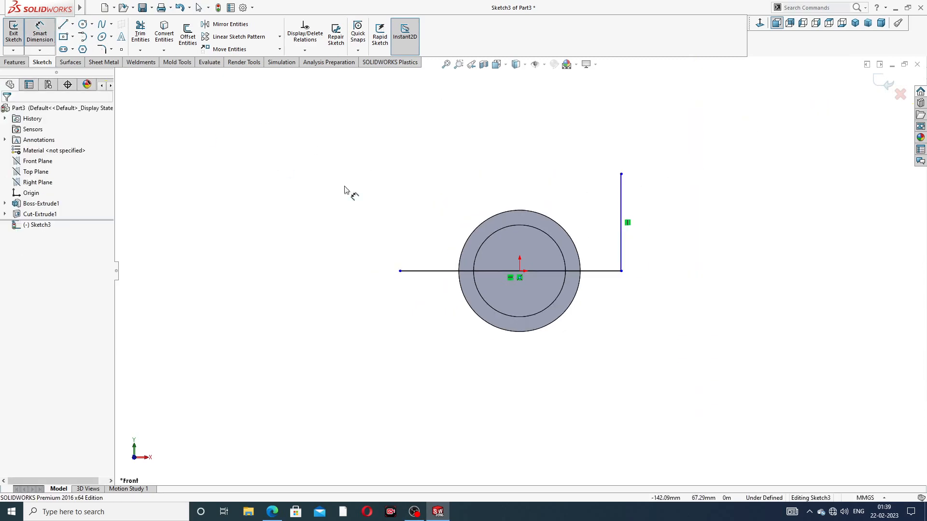
click(443, 271)
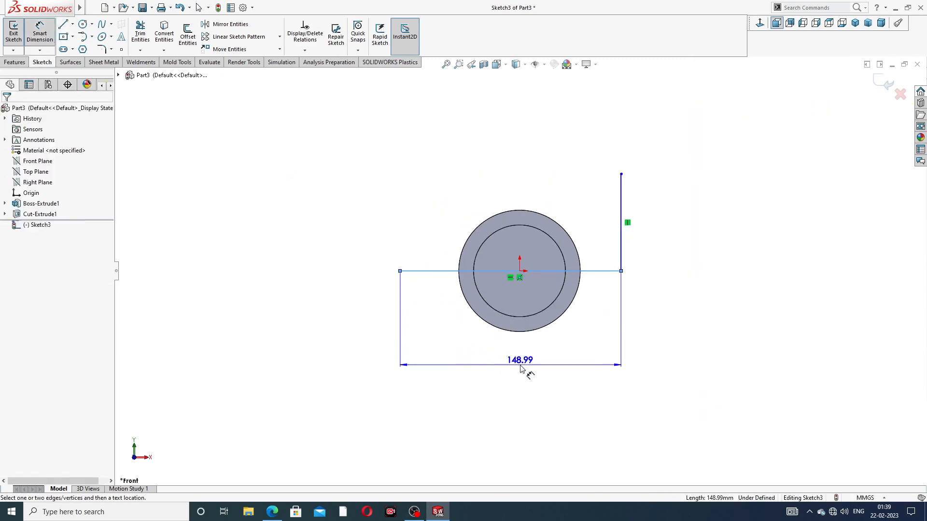
click(516, 366)
text(190)
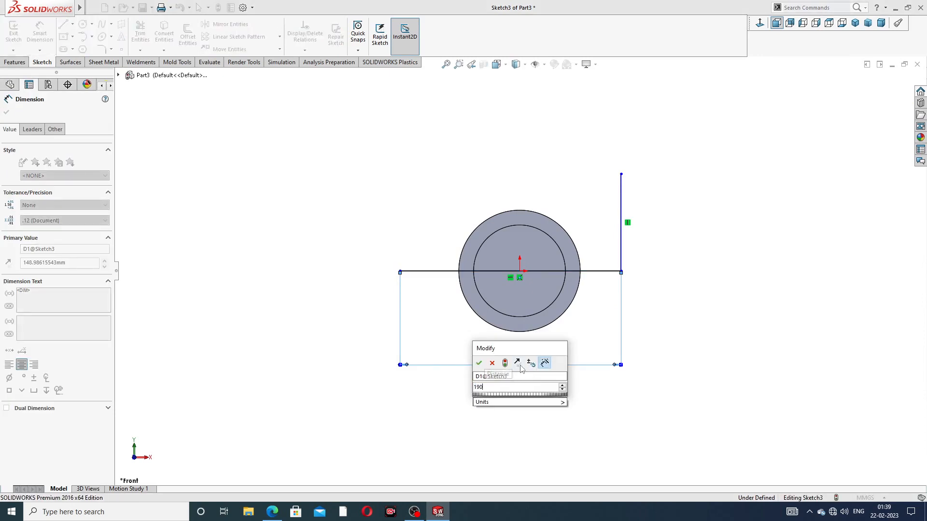
key(Return)
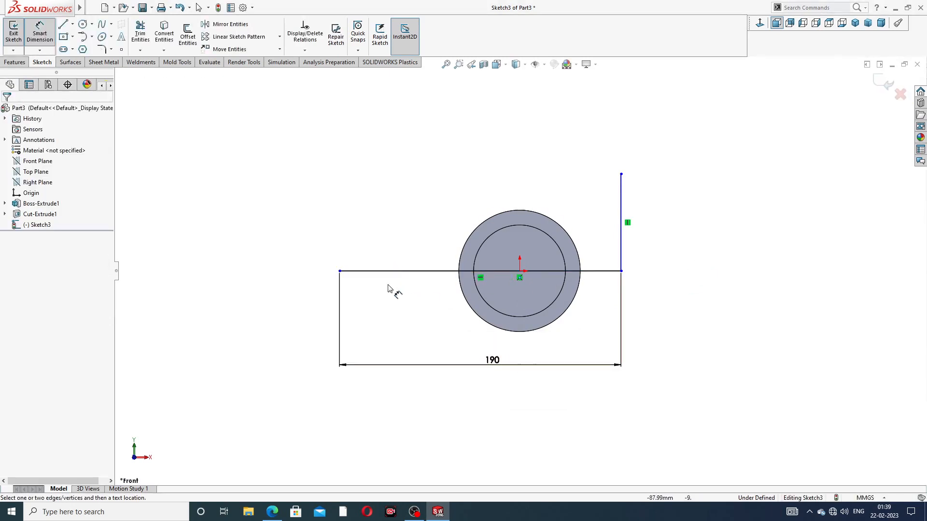
Dimension the distance from the horizontal line's left endpoint to the origin as 104 mm.
click(340, 271)
click(520, 274)
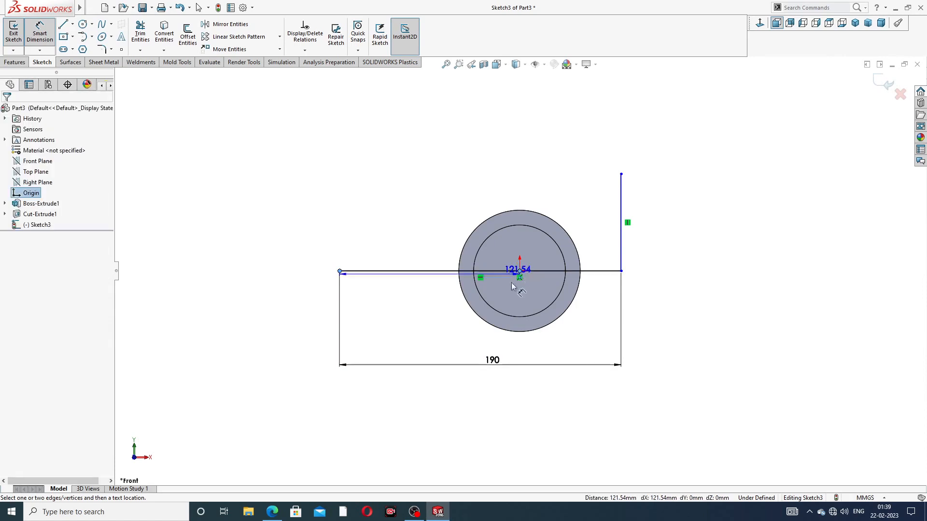
click(456, 333)
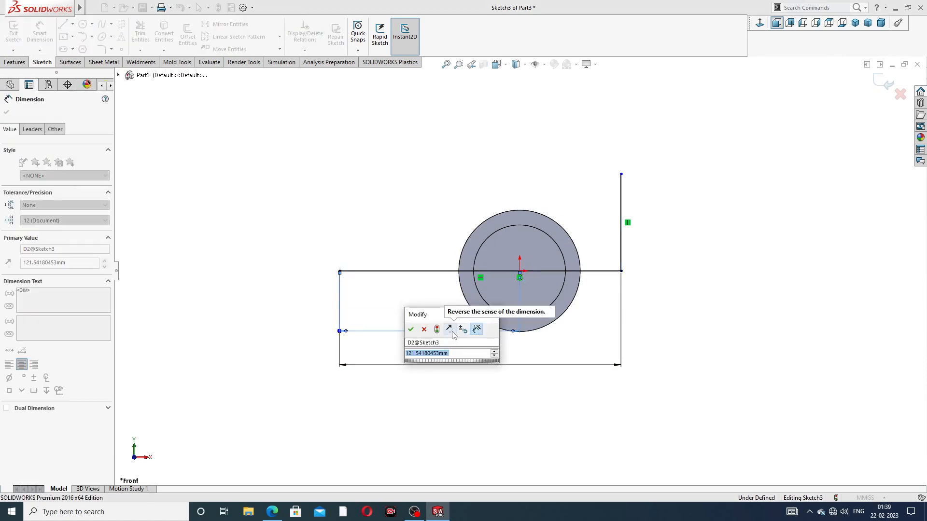
text(104)
key(Return)
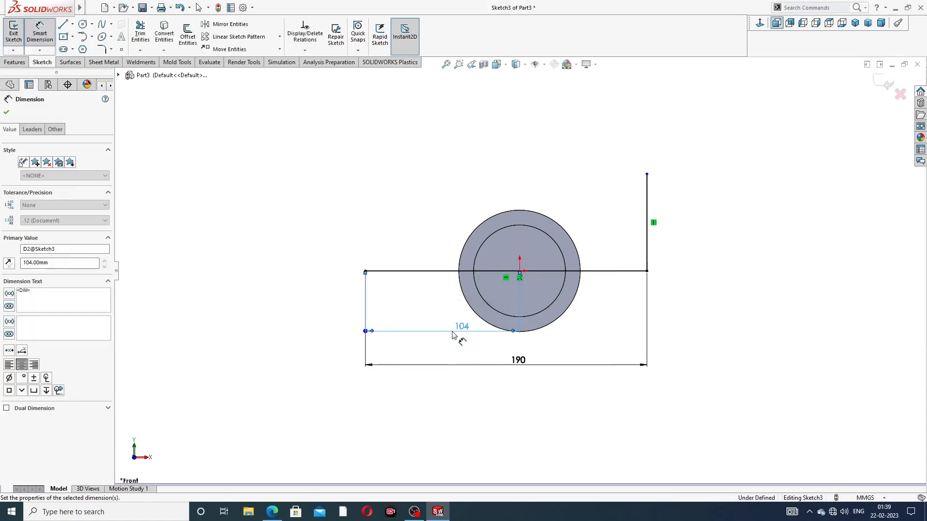
Dimension the vertical line's length as 76 mm and end the dimensioning.
click(647, 205)
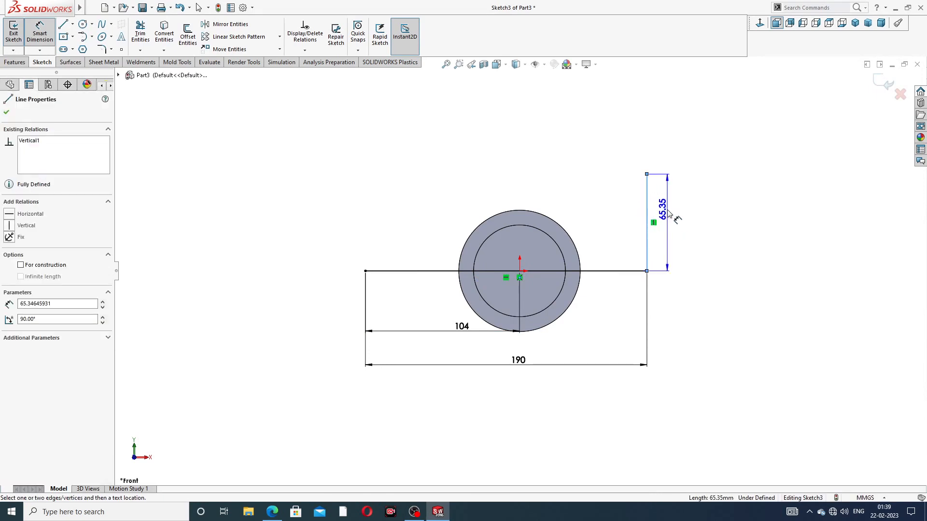
click(668, 219)
text(76)
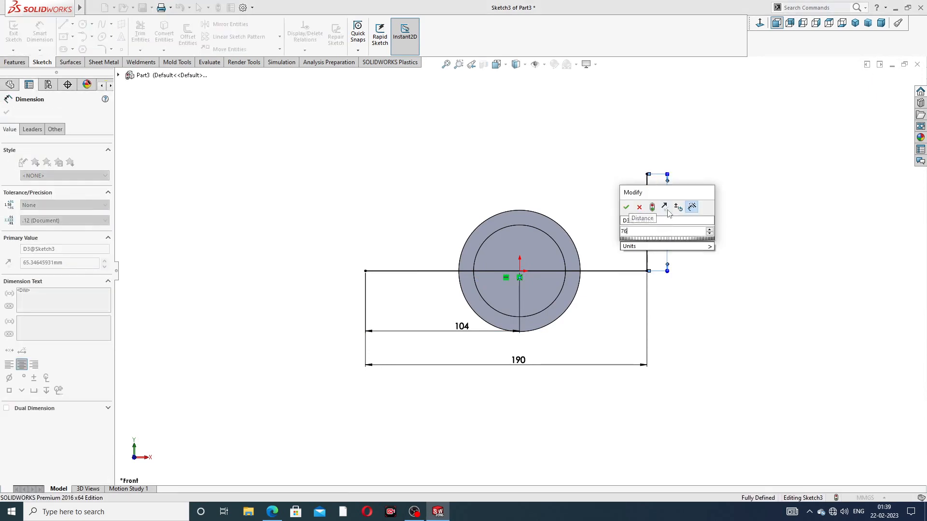
key(Return)
right_click(465, 165)
click(478, 145)
Apply a 32 mm radius sketch fillet to the corner between the horizontal and vertical lines.
click(111, 49)
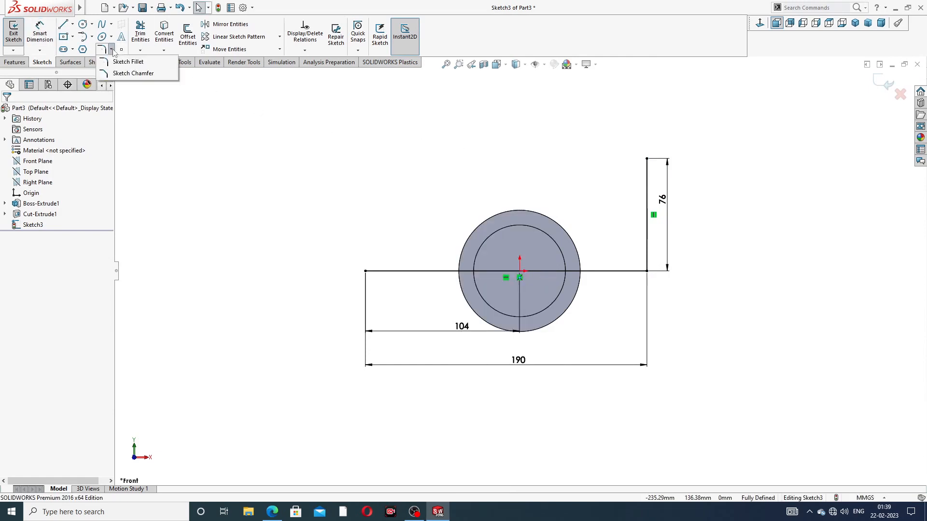
click(130, 63)
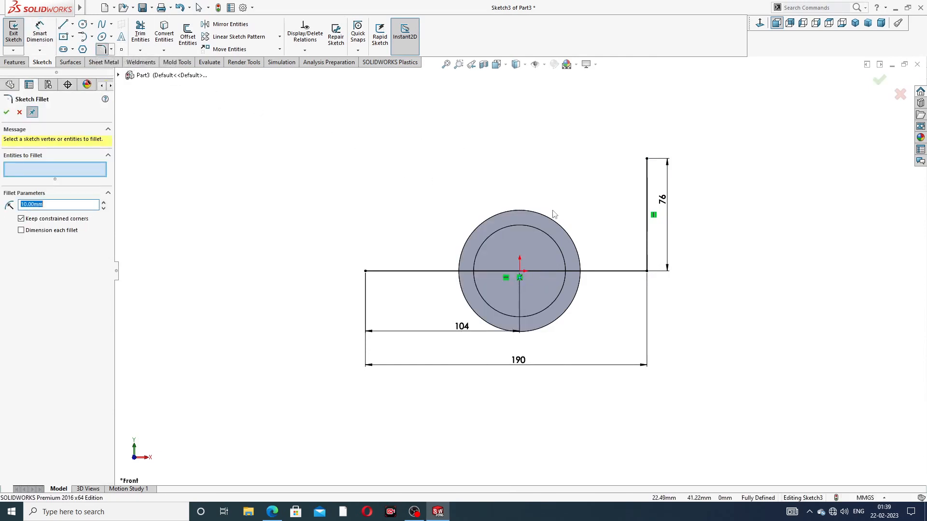
click(646, 270)
double_click(57, 207)
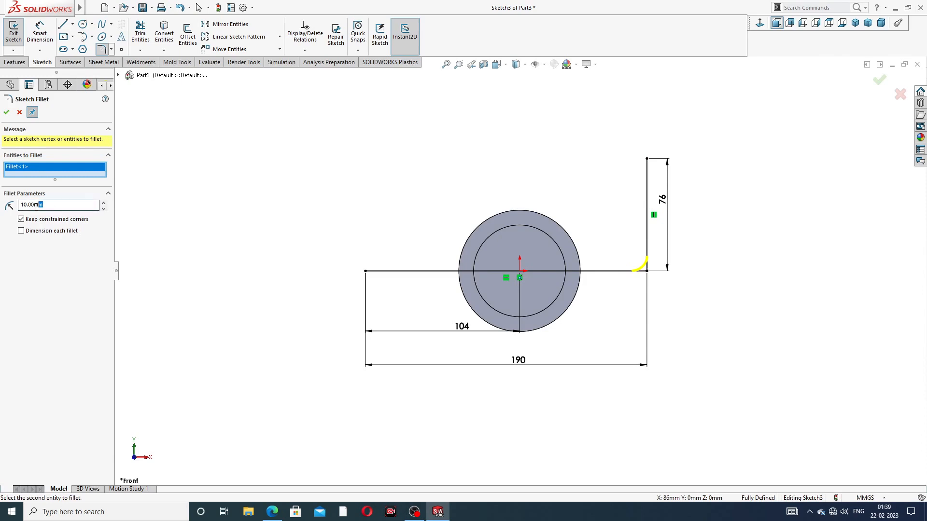
text(32)
key(Return)
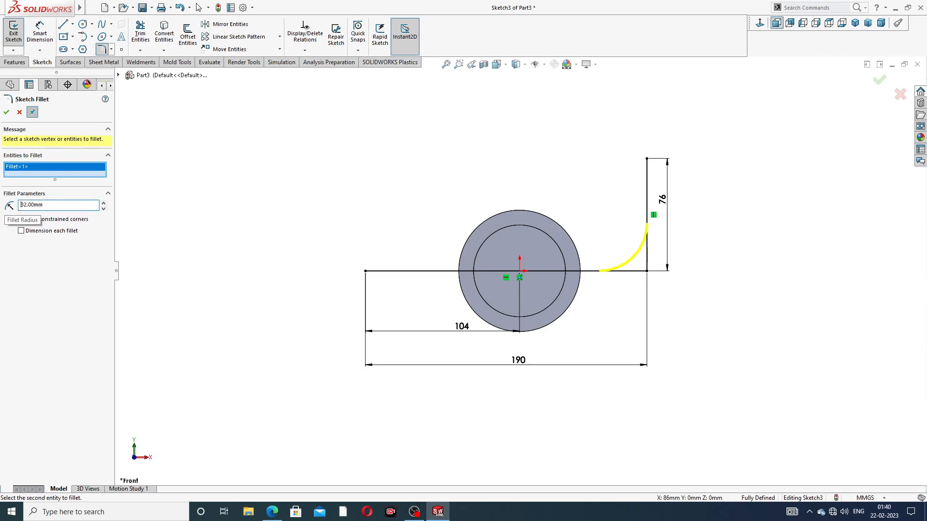
click(6, 112)
click(7, 112)
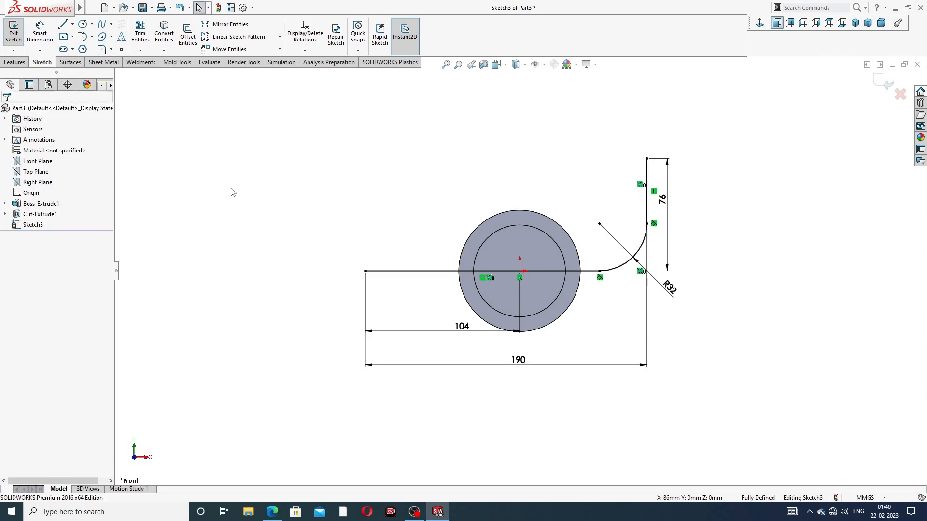
Move the 190 mm dimension closer to the profile and exit the sketch.
scroll(652, 241, down, 2)
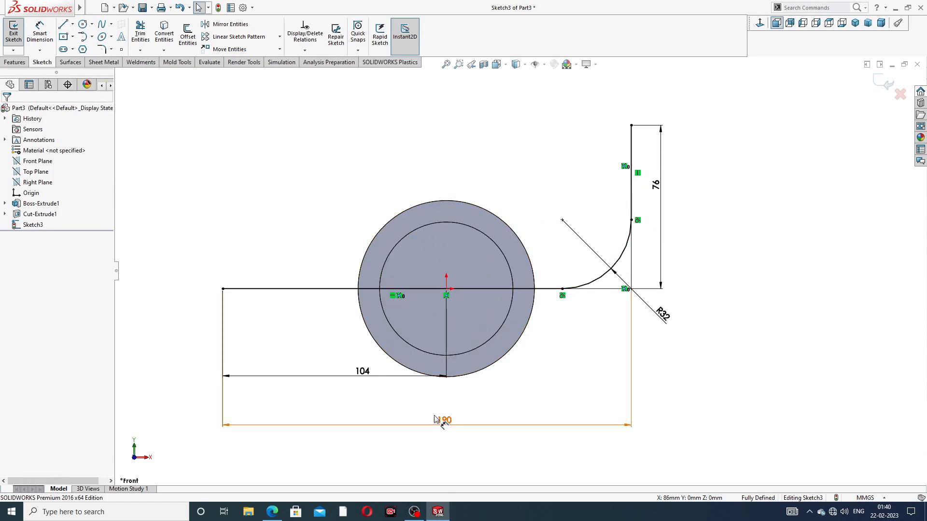
drag(444, 421, 447, 406)
click(720, 273)
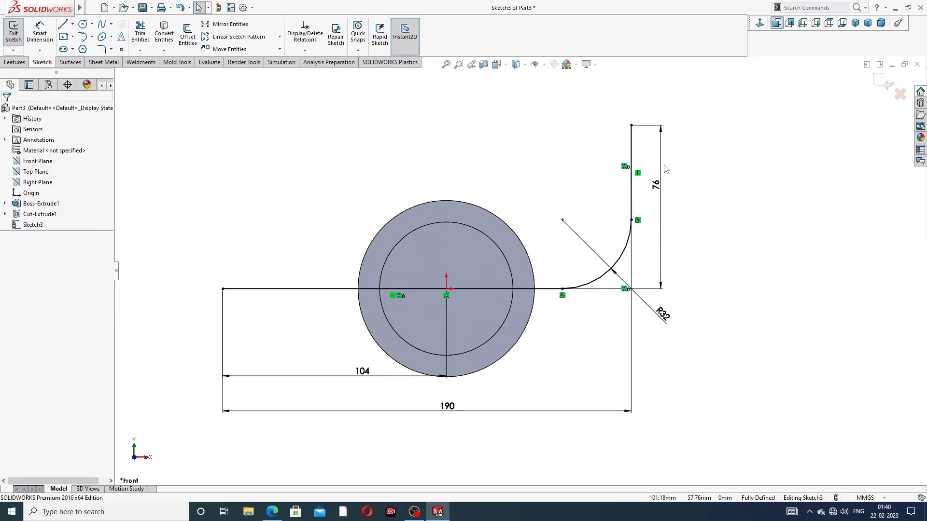
scroll(520, 271, up, 1)
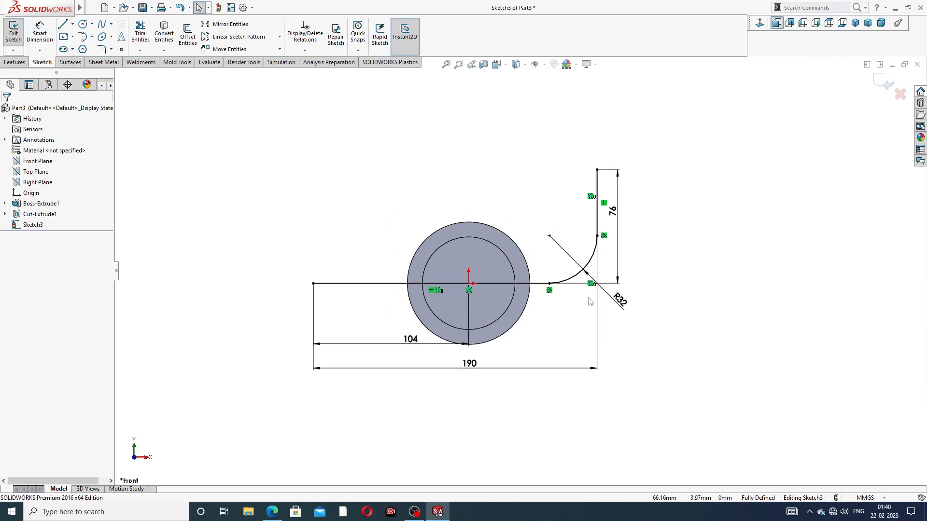
click(885, 85)
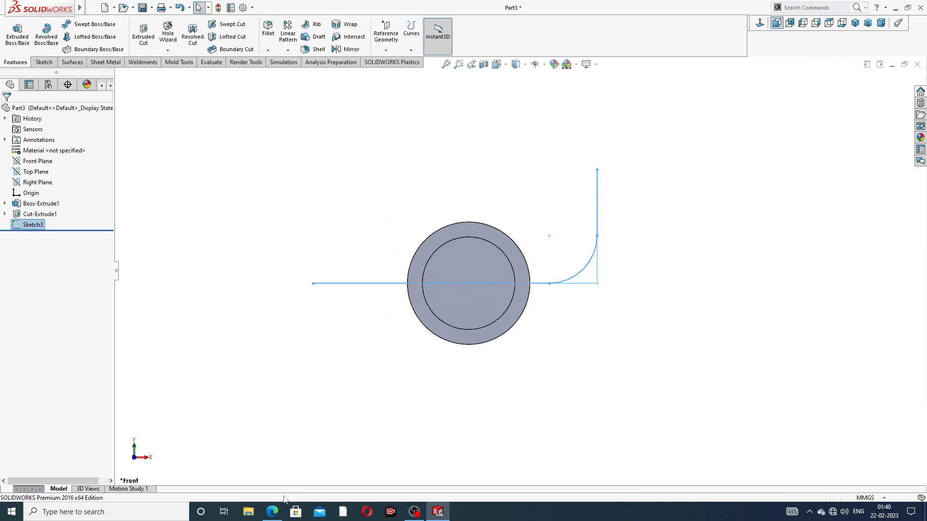
Create a reference plane through the vertical line's upper endpoint and perpendicular to that line, after checking the practice drawing.
click(272, 512)
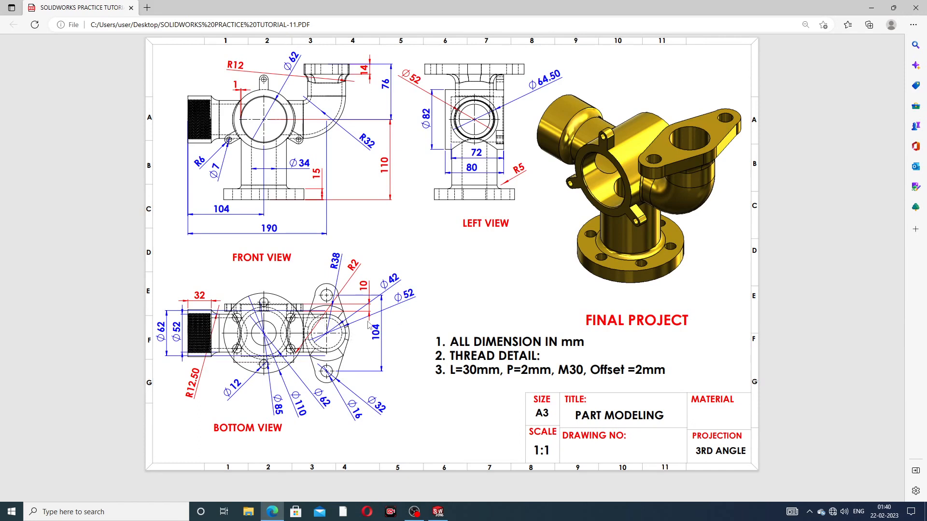
click(274, 508)
mouse_move(543, 203)
middle_down()
mouse_move(515, 208)
mouse_move(528, 191)
middle_up()
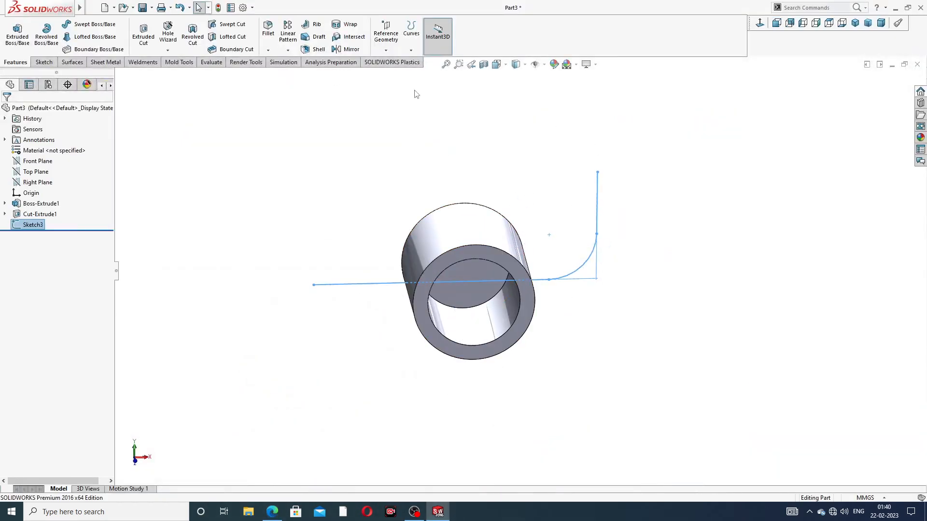
click(386, 50)
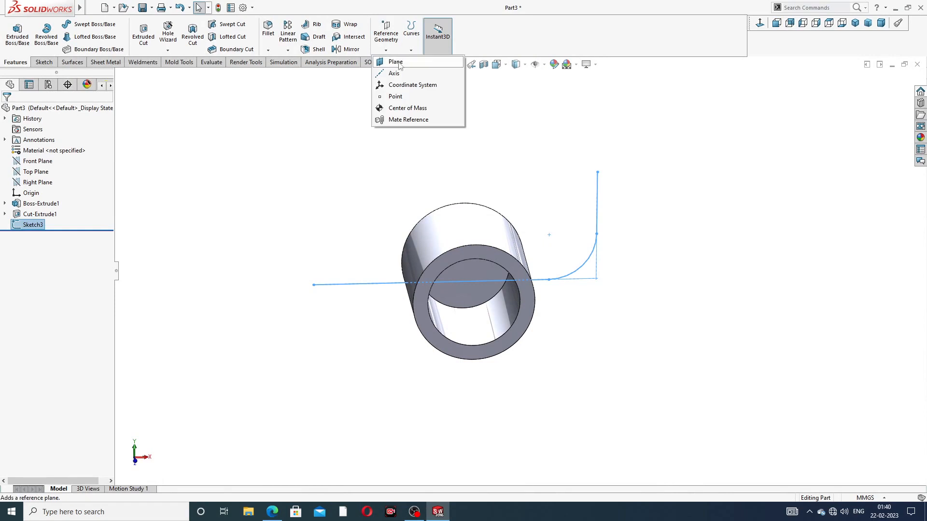
click(396, 62)
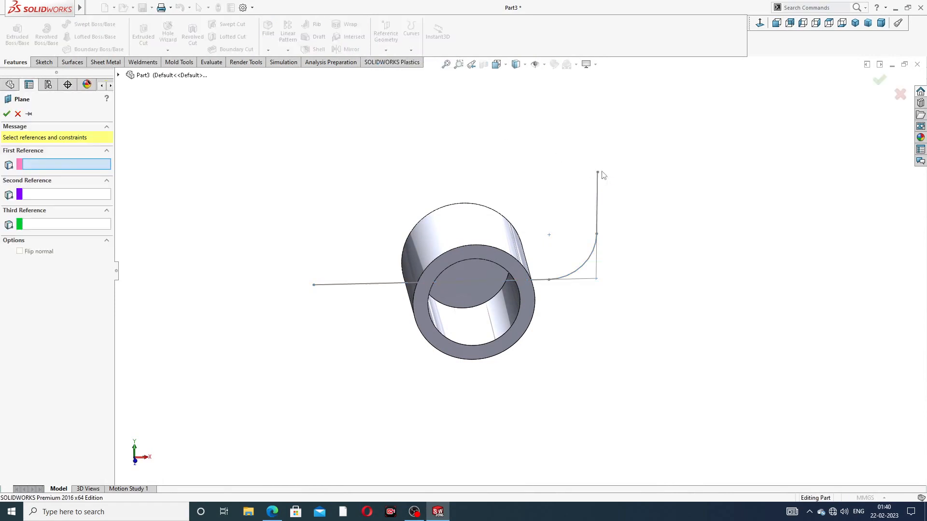
click(598, 173)
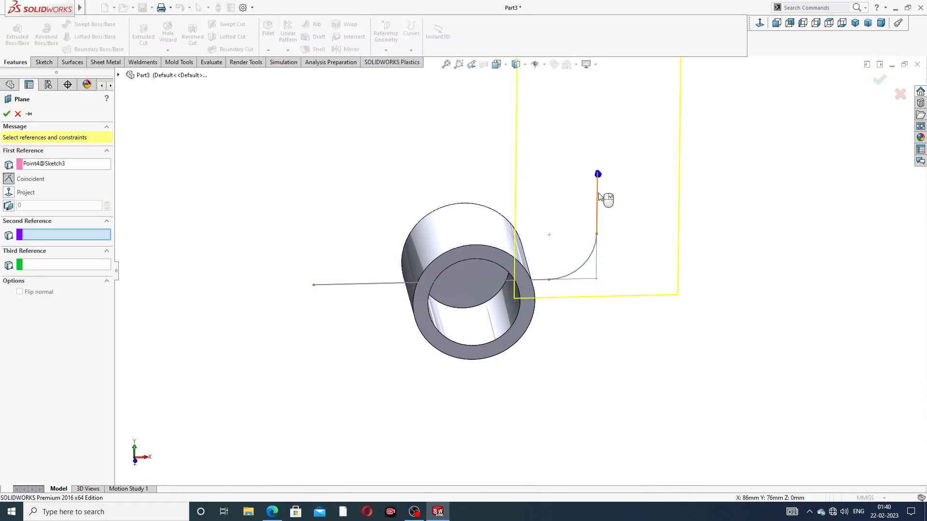
click(598, 198)
scroll(614, 188, up, 1)
mouse_move(614, 184)
middle_down()
mouse_move(586, 186)
mouse_move(599, 245)
mouse_move(576, 232)
middle_up()
scroll(576, 220, down, 2)
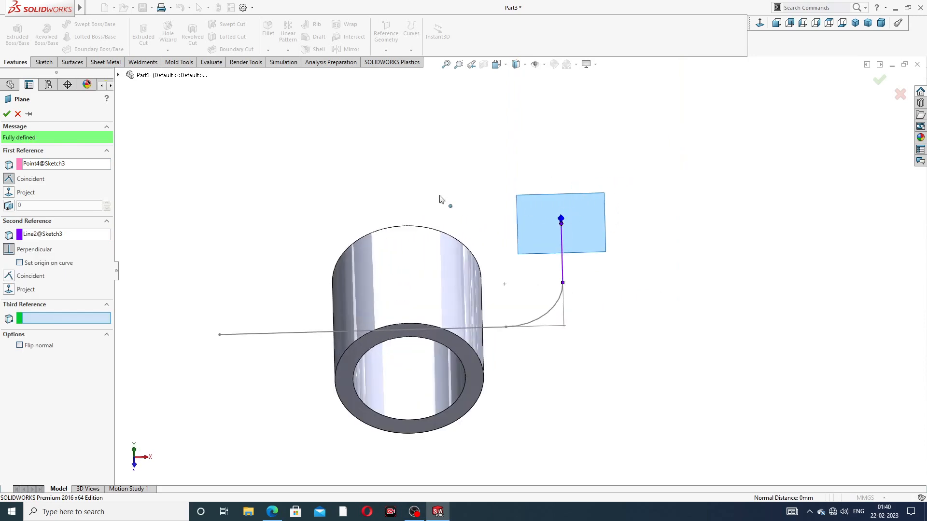
click(6, 113)
Sketch a circle about 32 mm in diameter on the new reference plane, centred on the path's upper endpoint.
scroll(574, 235, down, 2)
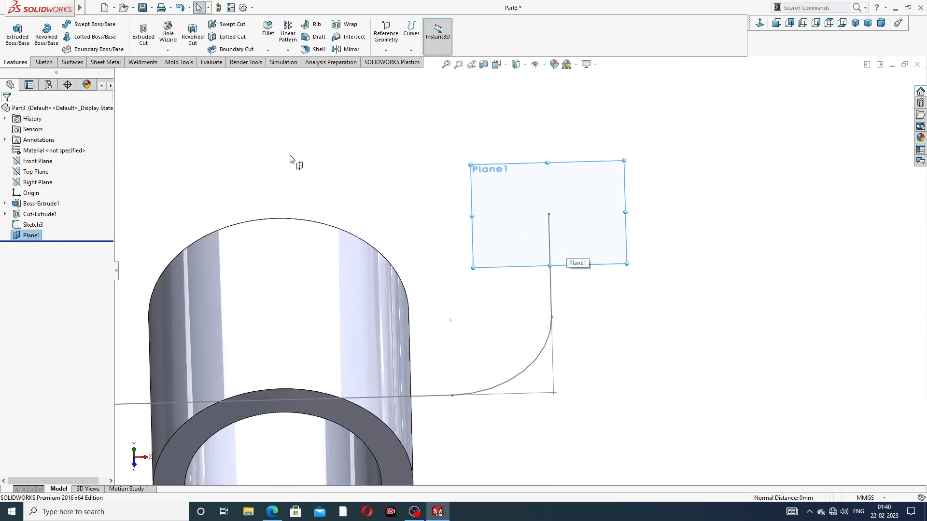
click(43, 62)
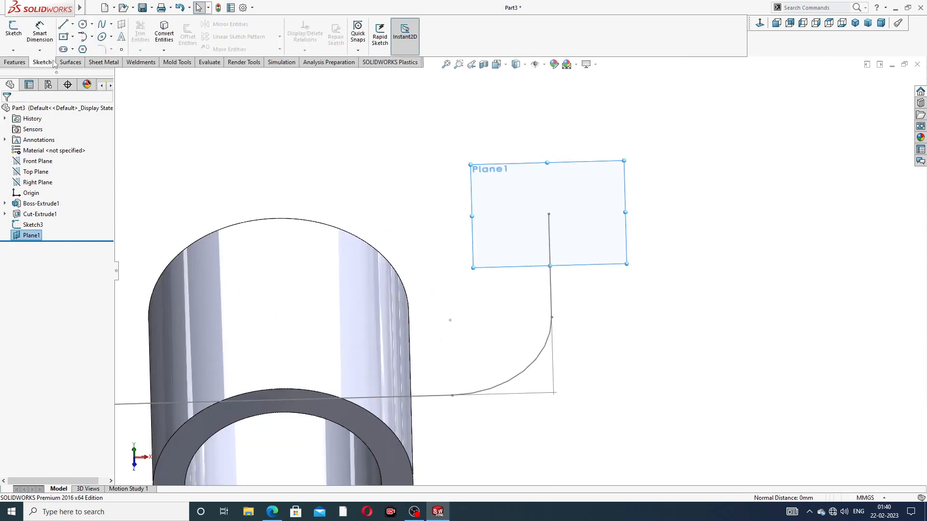
click(83, 25)
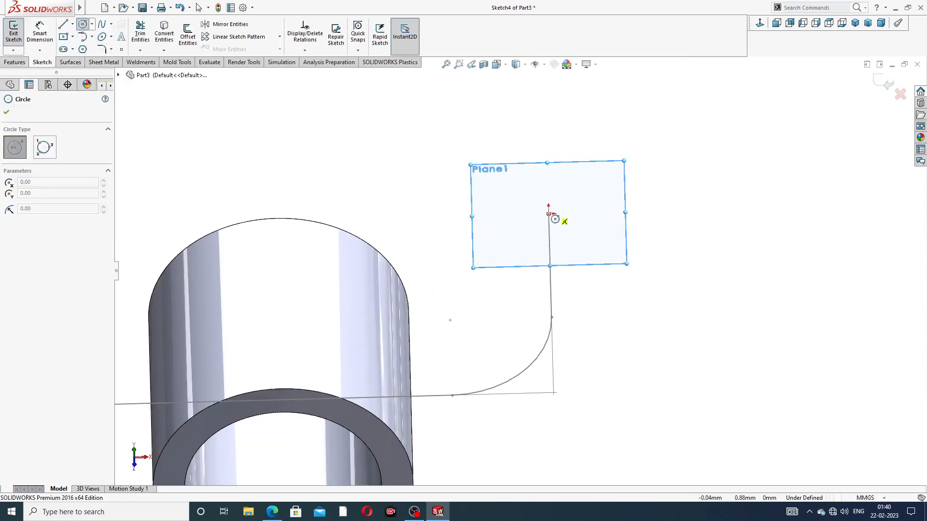
click(549, 213)
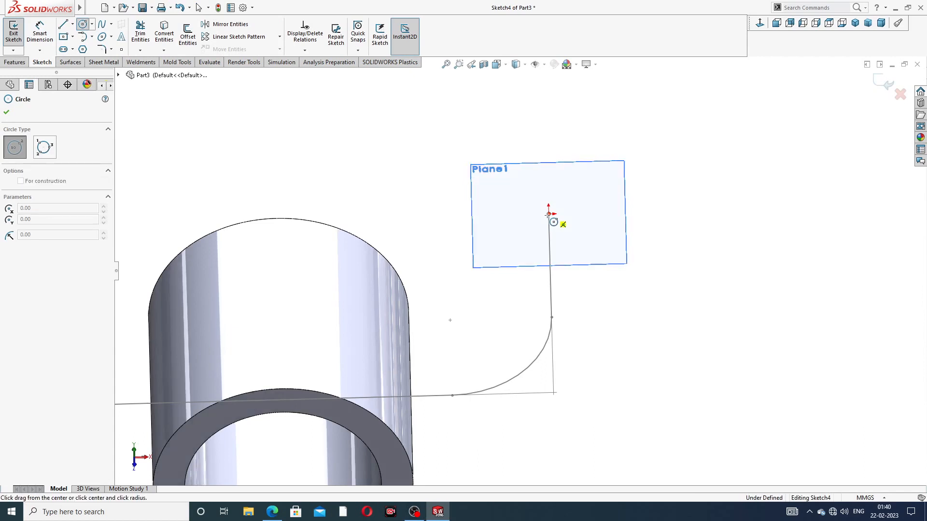
click(565, 182)
right_click(625, 141)
click(636, 141)
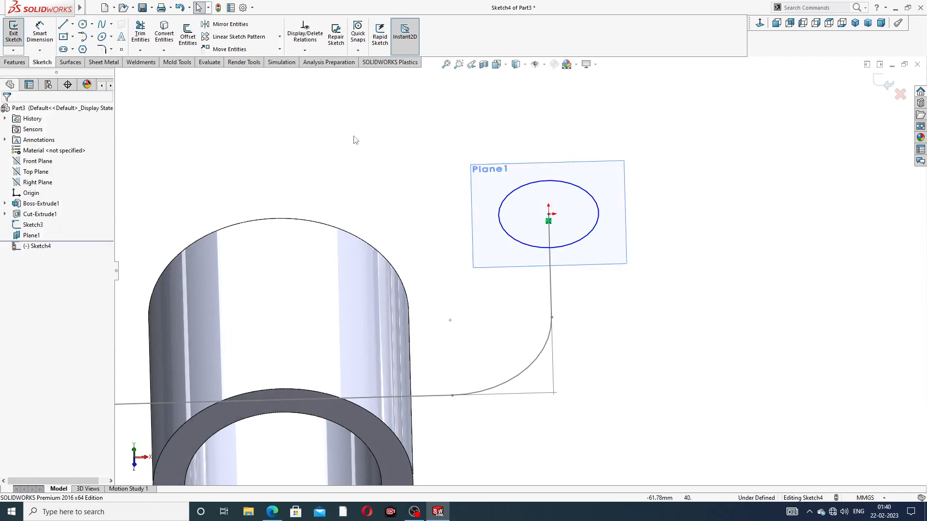
Dimension the circle's diameter as 52 mm and exit the sketch.
scroll(346, 137, down, 2)
click(39, 33)
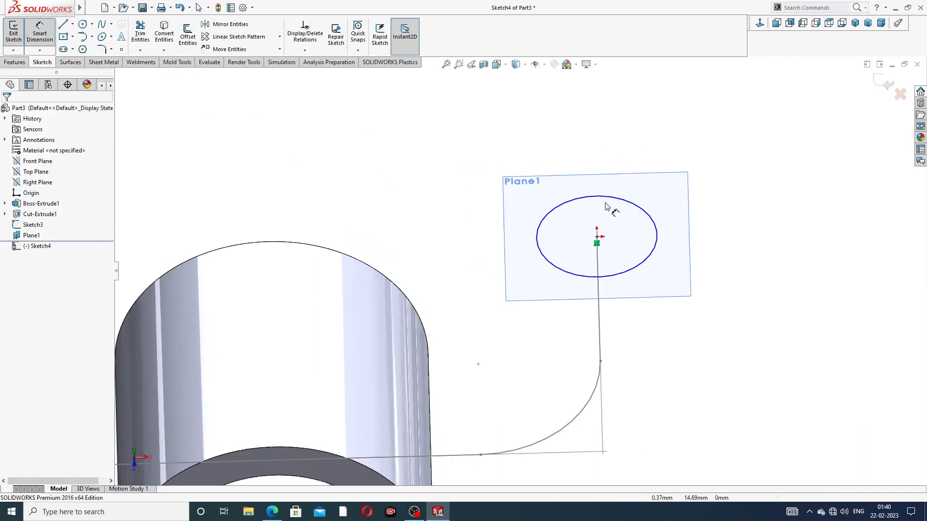
click(643, 209)
click(698, 170)
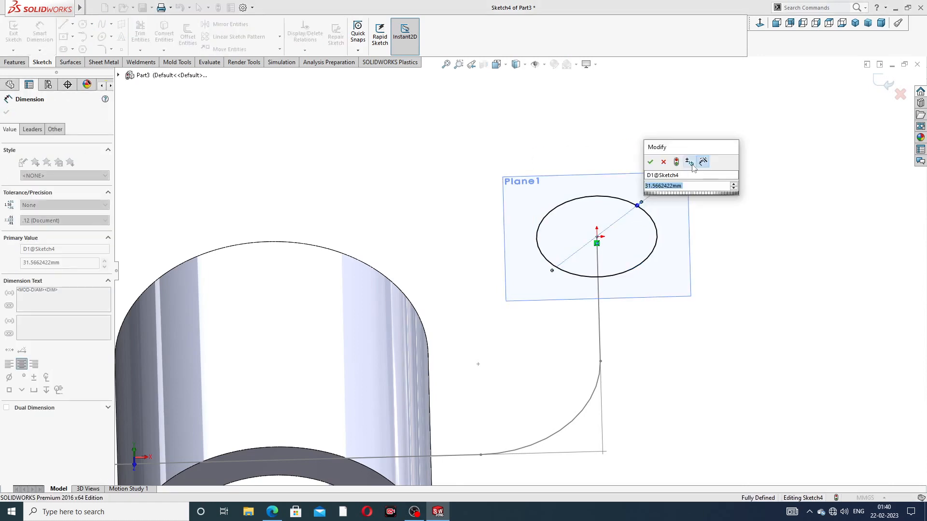
text(52)
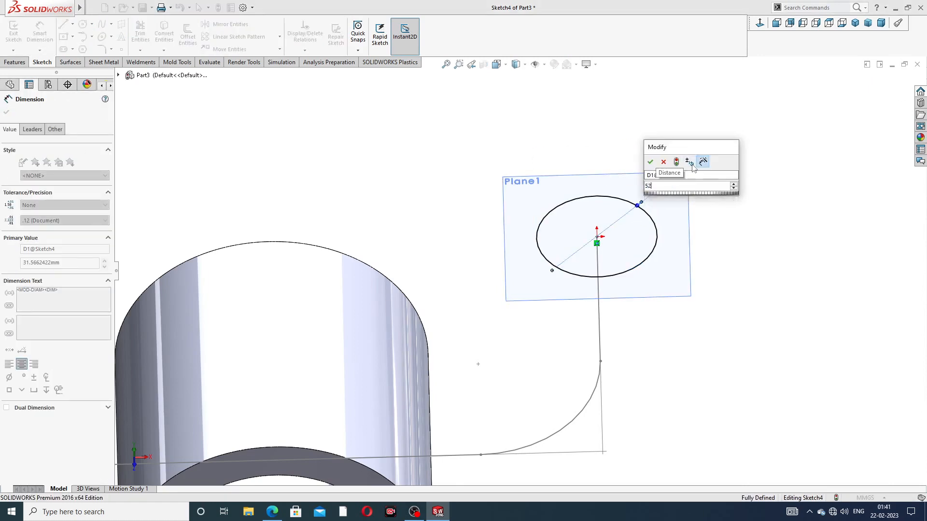
key(Return)
right_click(782, 151)
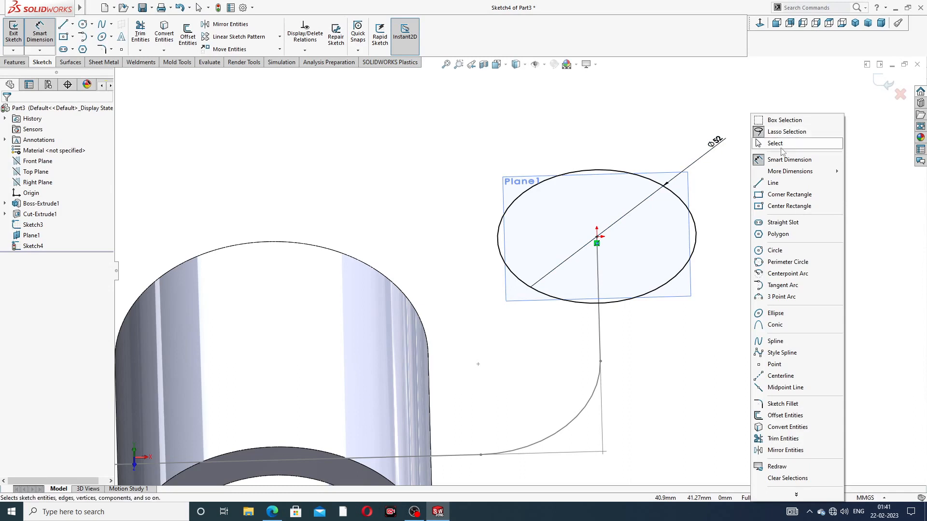
click(778, 143)
click(886, 84)
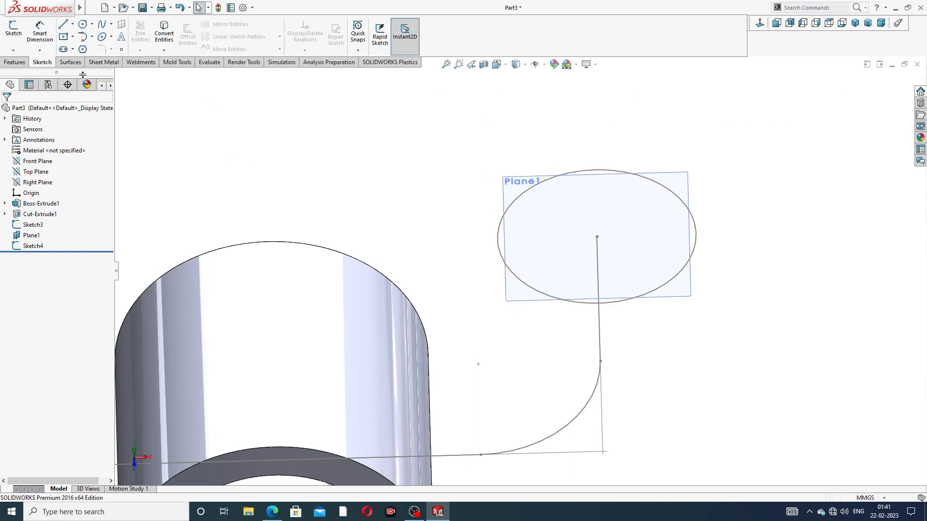
Create a swept boss using the 52 mm circle as the profile and the filleted line sketch as the path.
click(20, 63)
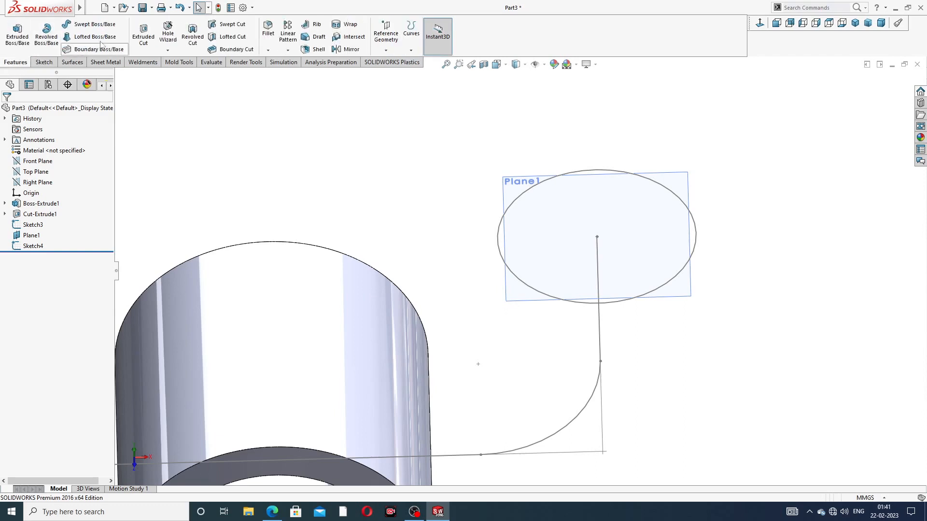
click(106, 27)
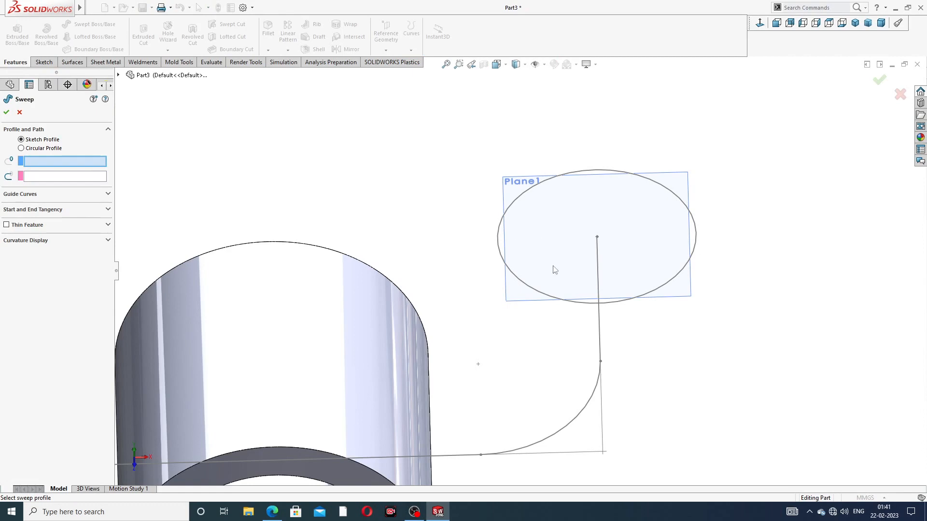
scroll(554, 270, up, 2)
middle_drag(530, 316, 488, 292)
middle_drag(311, 326, 471, 398)
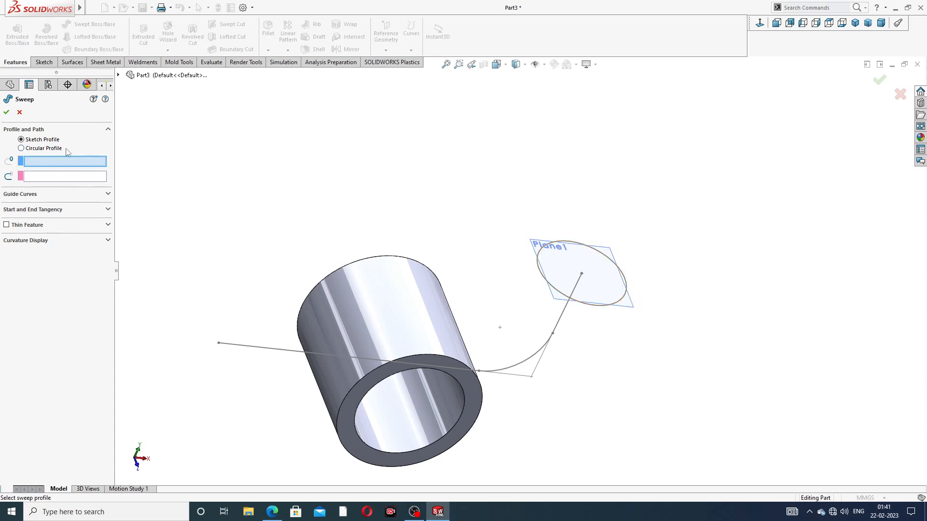
scroll(447, 416, down, 2)
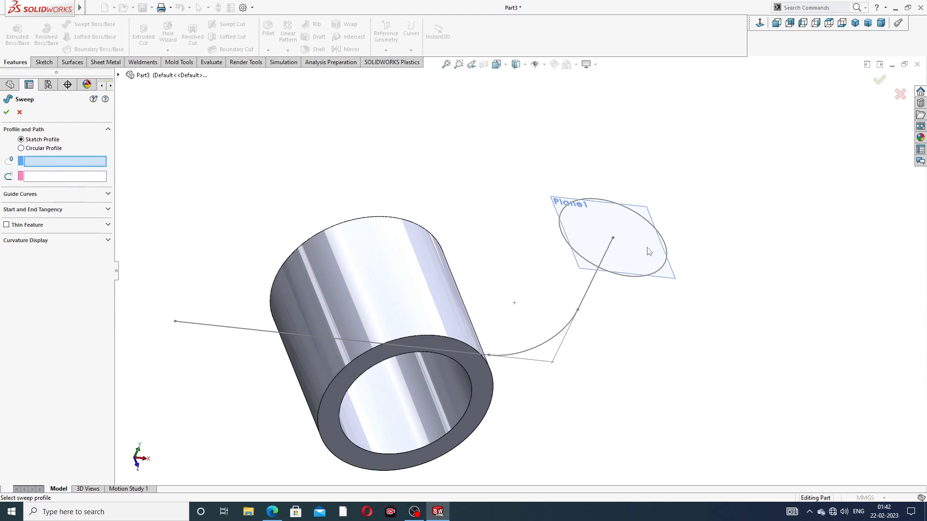
click(651, 280)
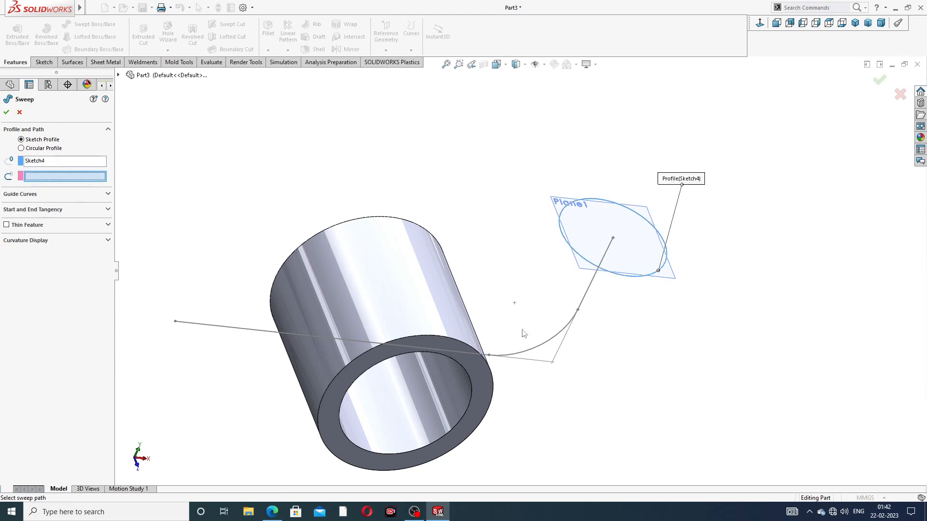
click(587, 288)
scroll(573, 300, up, 4)
mouse_move(572, 302)
middle_down()
mouse_move(473, 269)
mouse_move(515, 267)
middle_up()
click(6, 112)
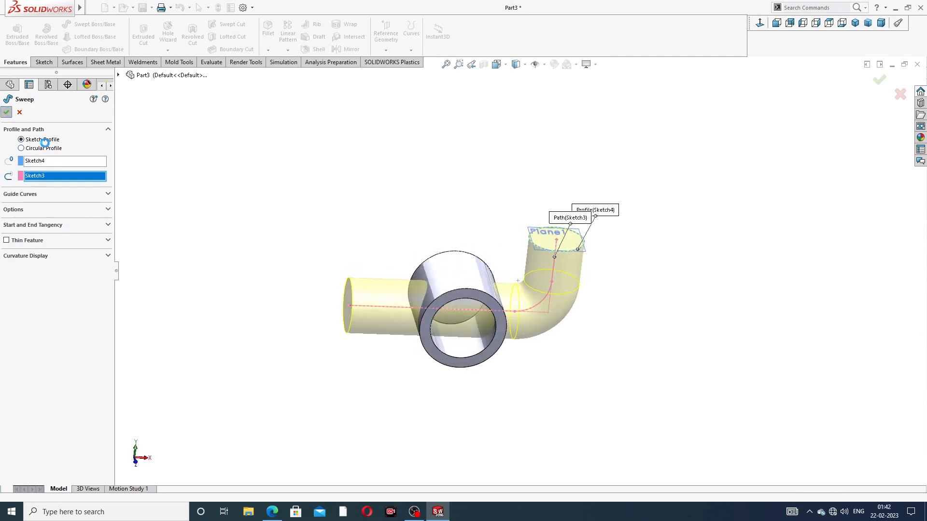
middle_drag(336, 275, 521, 298)
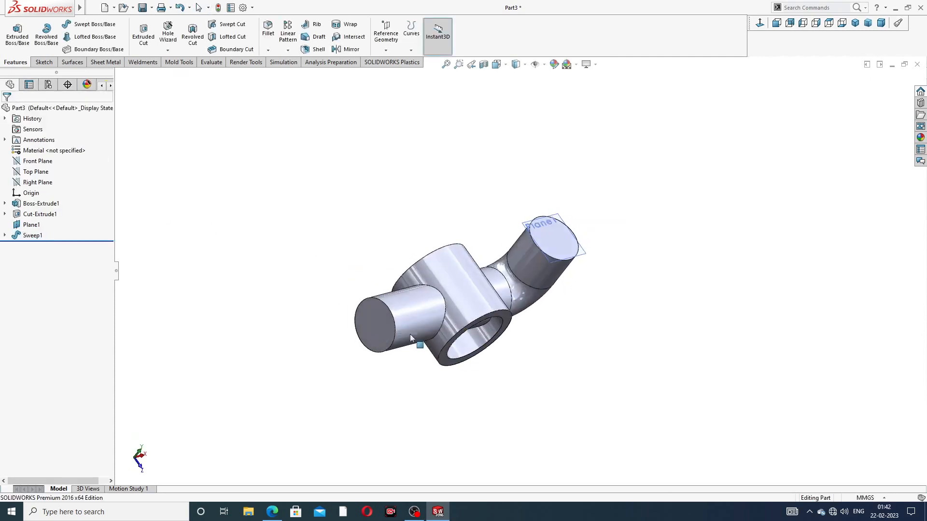
scroll(521, 297, down, 3)
click(657, 193)
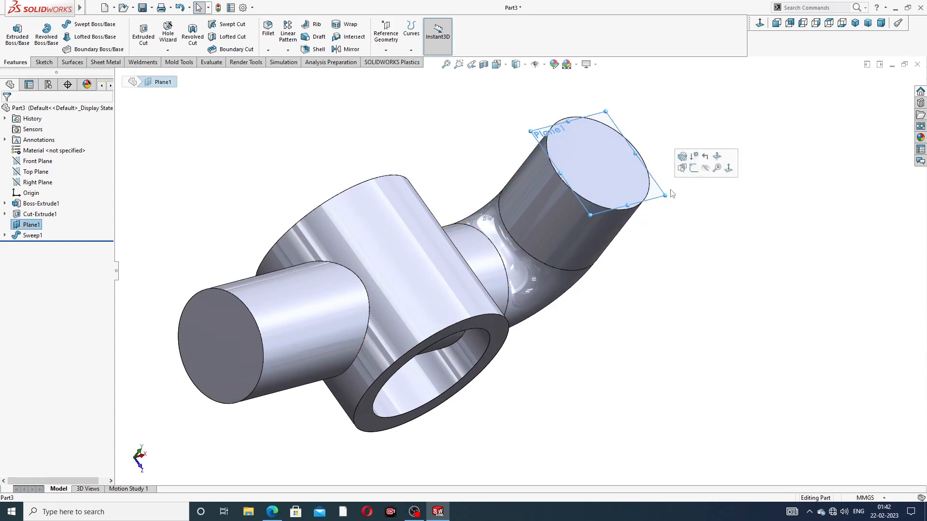
click(685, 176)
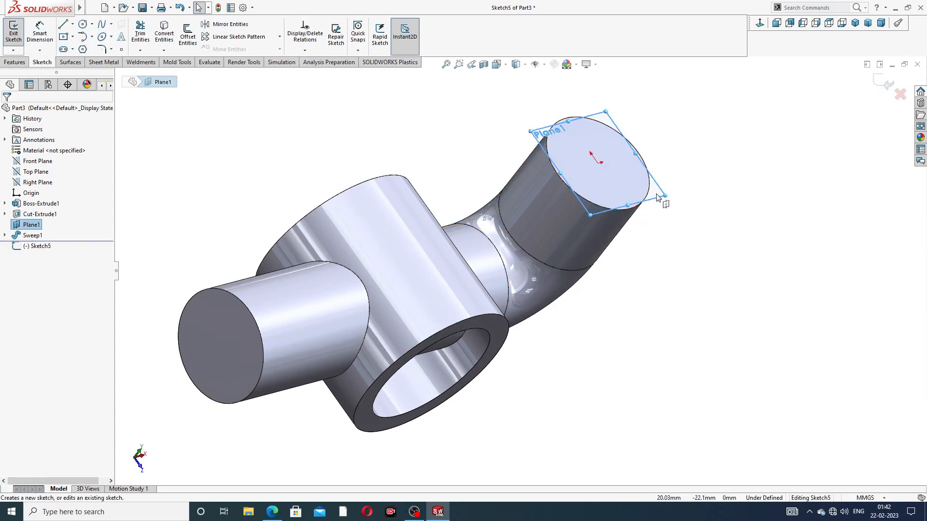
click(887, 83)
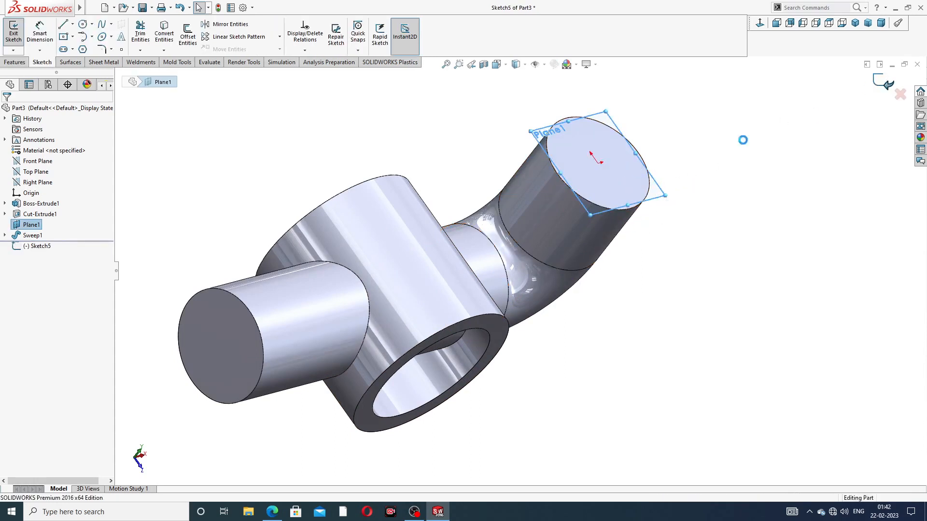
Hide the reference plane at the end of the elbow branch.
click(666, 202)
click(712, 169)
scroll(591, 170, down, 4)
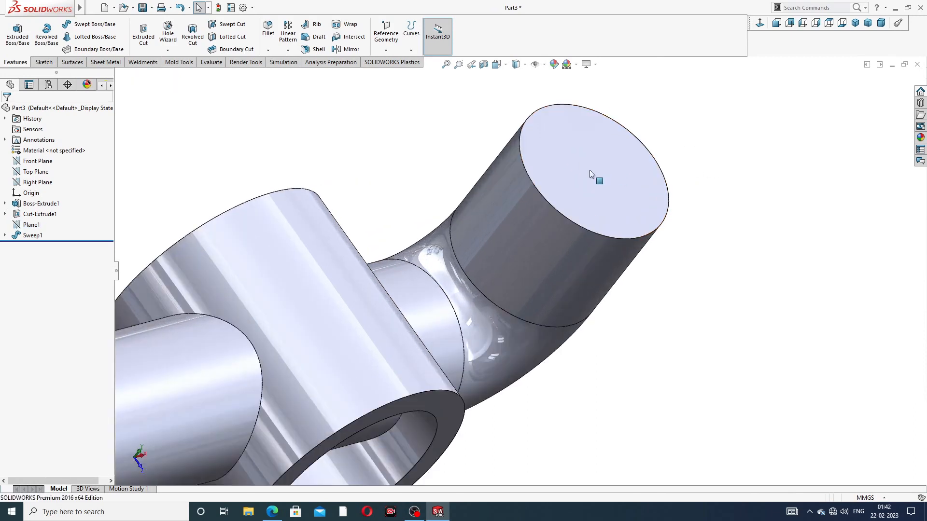
Sketch a circle about 32 mm in diameter on the elbow branch's end face, concentric with the face.
click(592, 169)
click(649, 182)
click(687, 154)
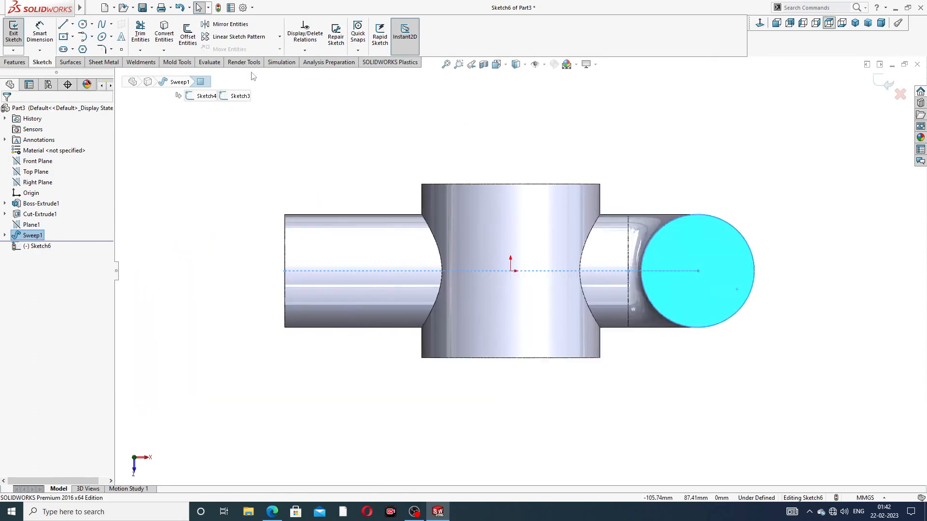
click(82, 24)
scroll(753, 270, down, 2)
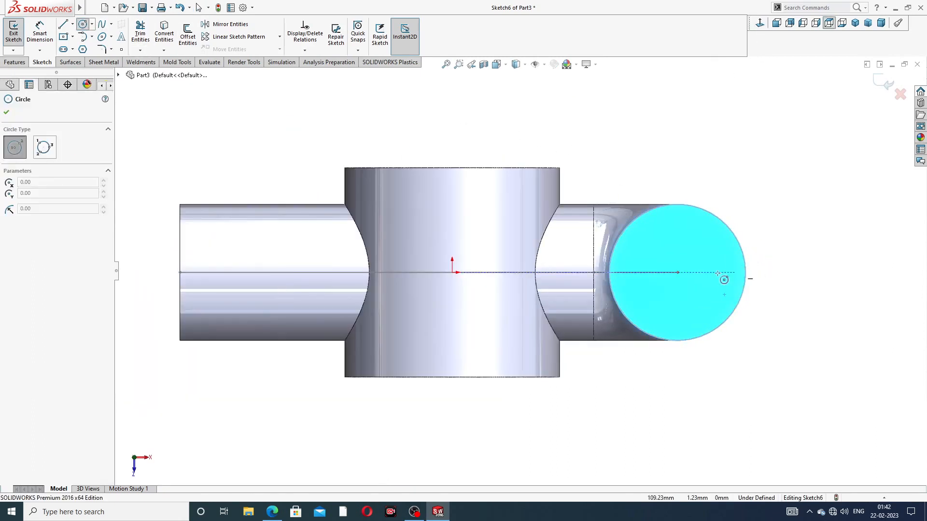
click(677, 272)
click(691, 234)
right_click(745, 191)
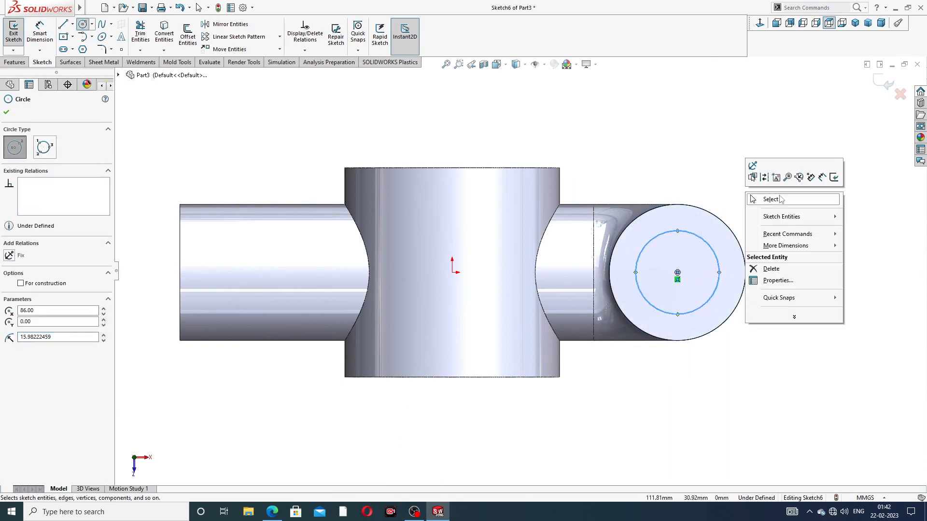
click(778, 199)
Dimension the end-face circle's diameter as 42 mm and exit the sketch.
mouse_move(2, 12)
click(40, 33)
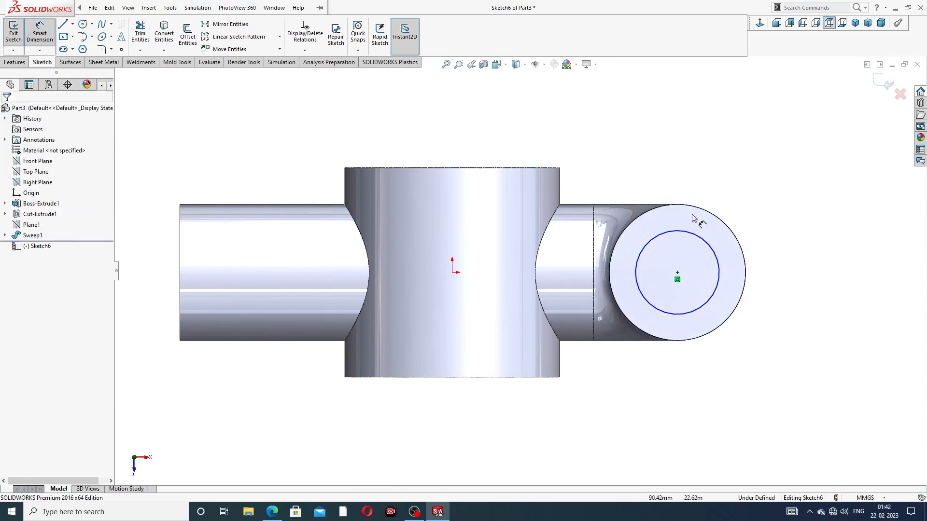
click(696, 236)
click(718, 197)
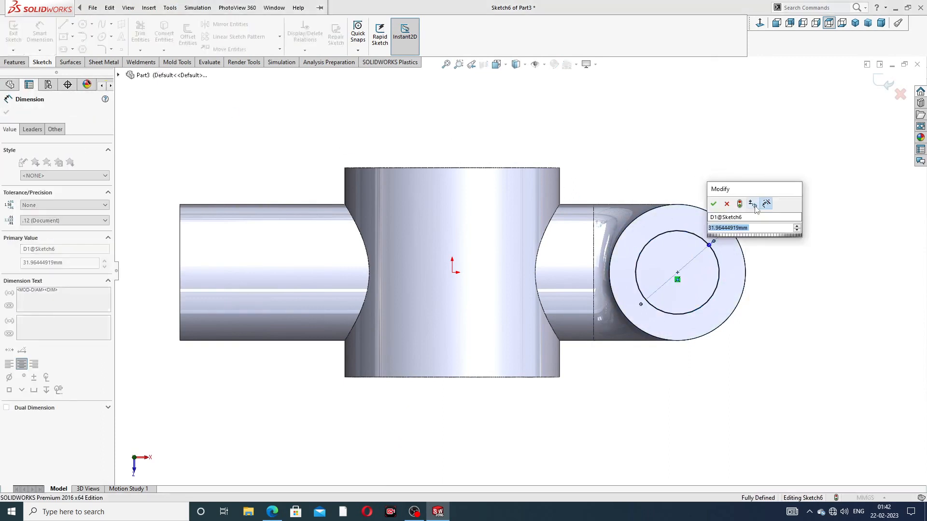
text(42)
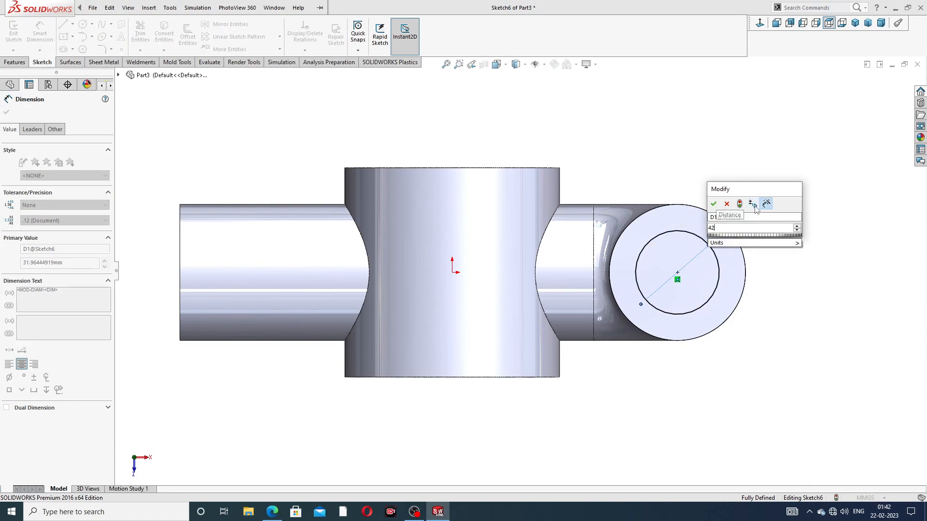
key(Return)
right_click(789, 218)
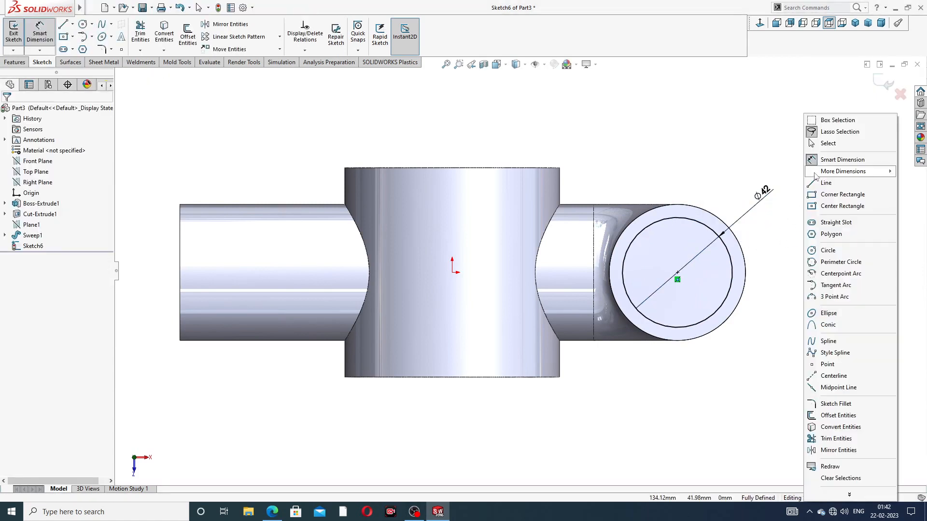
click(821, 144)
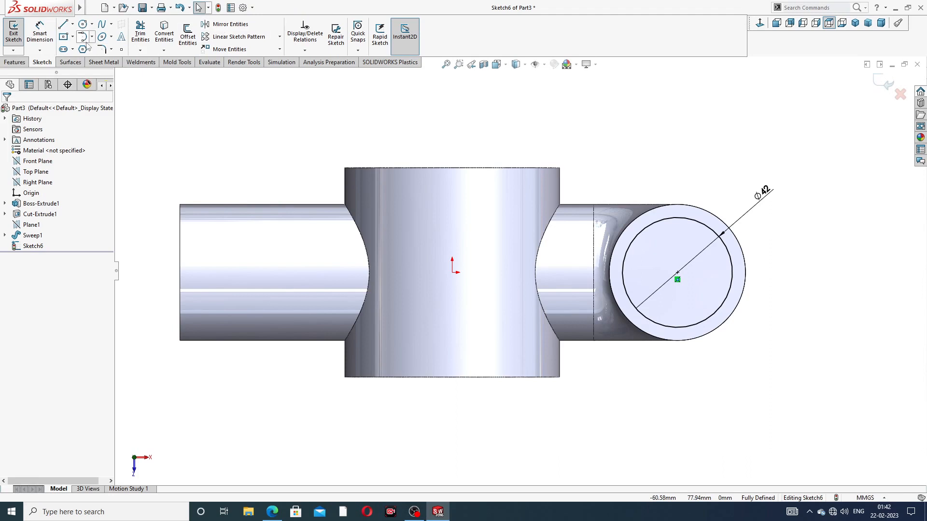
click(879, 88)
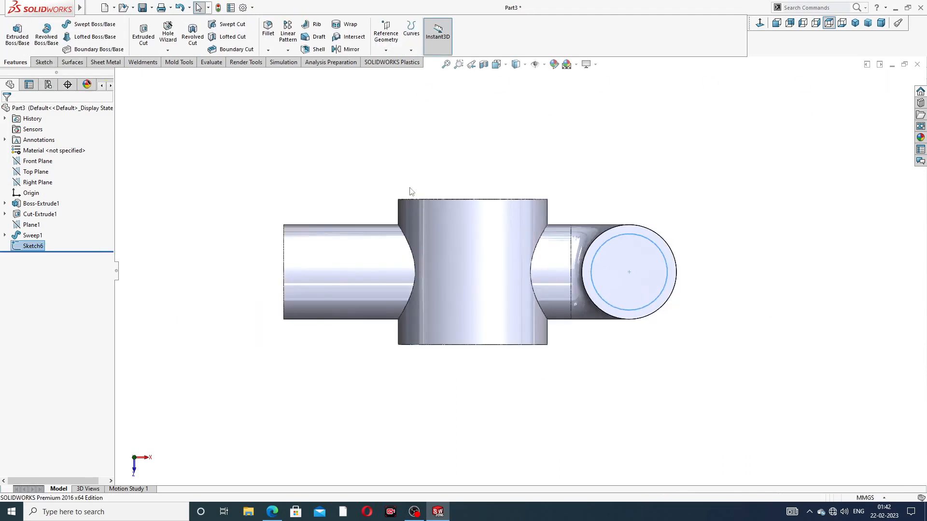
Create a swept cut using the 42 mm end-face circle as the profile and the filleted line sketch as the path.
middle_drag(417, 121, 416, 87)
middle_drag(427, 193, 415, 77)
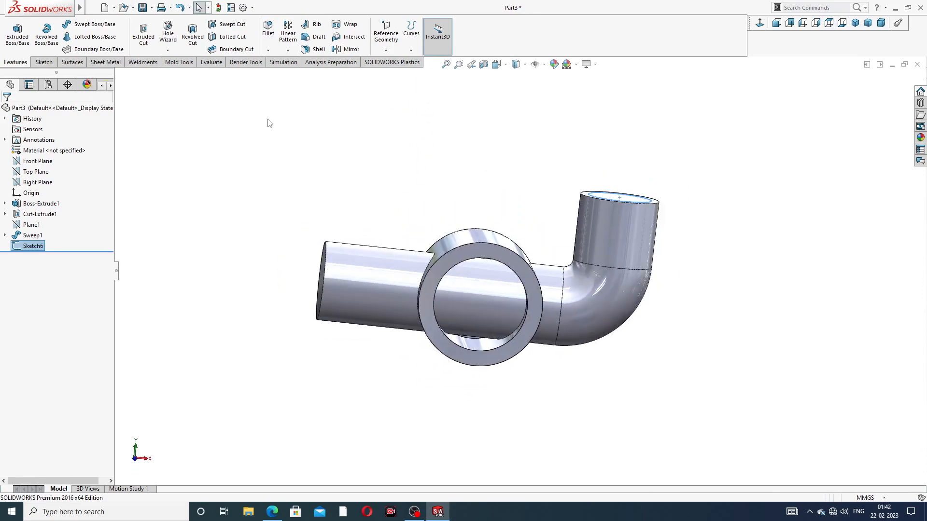
scroll(309, 214, down, 3)
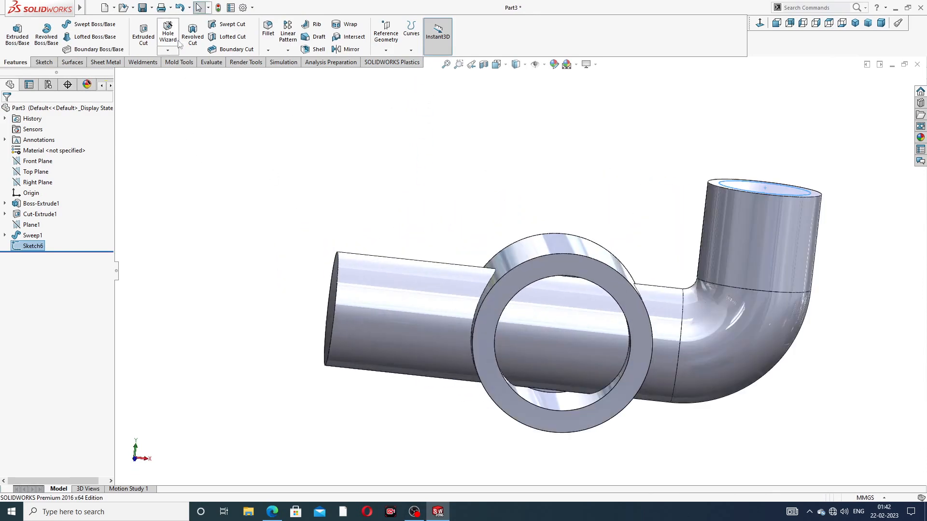
click(229, 24)
mouse_move(569, 315)
middle_down()
mouse_move(566, 338)
mouse_move(565, 244)
mouse_move(571, 313)
mouse_move(556, 301)
middle_up()
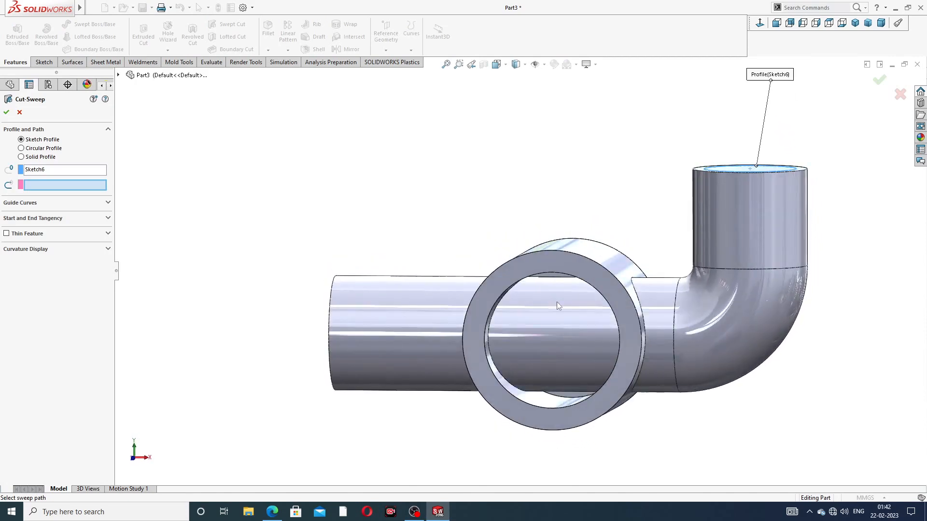
scroll(557, 302, up, 3)
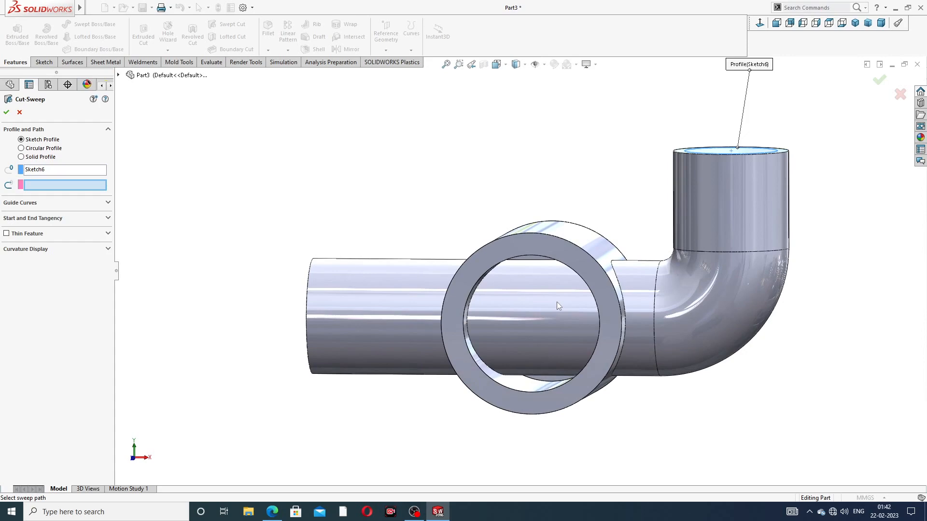
mouse_move(594, 185)
middle_down()
mouse_move(609, 138)
mouse_move(641, 227)
mouse_move(593, 285)
mouse_move(598, 168)
mouse_move(636, 149)
mouse_move(591, 140)
mouse_move(599, 189)
middle_up()
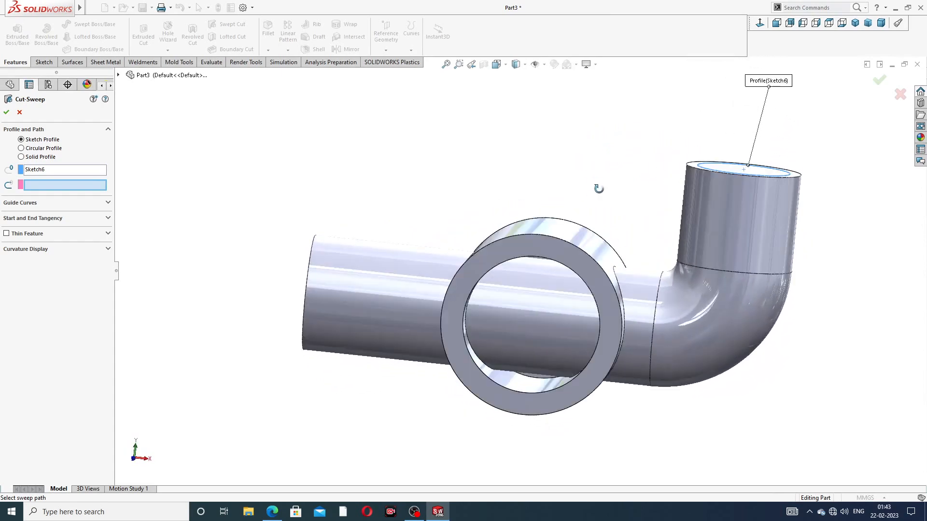
middle_drag(734, 176, 739, 243)
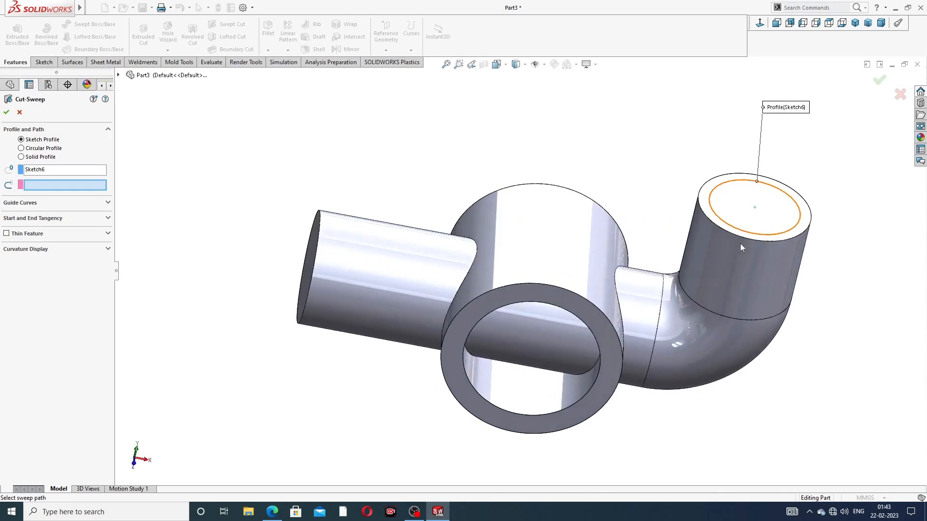
middle_drag(746, 211, 748, 224)
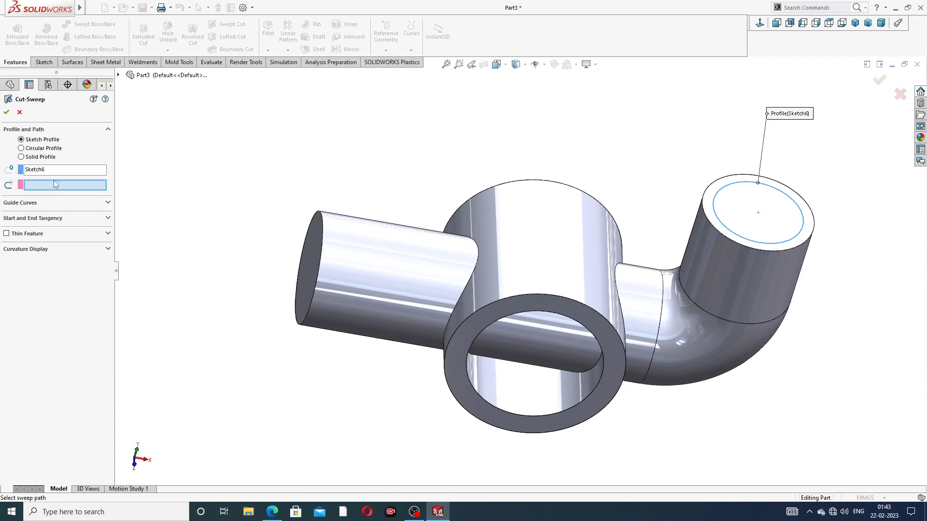
click(118, 75)
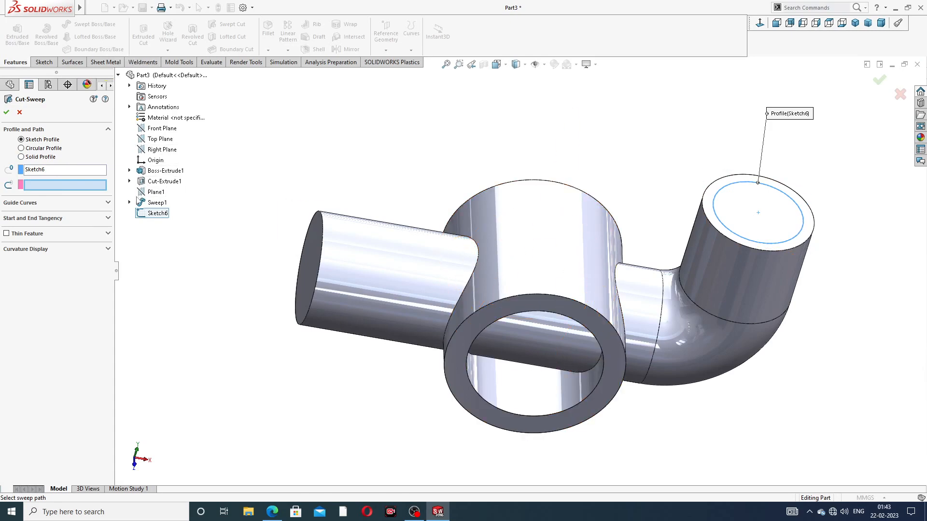
click(129, 202)
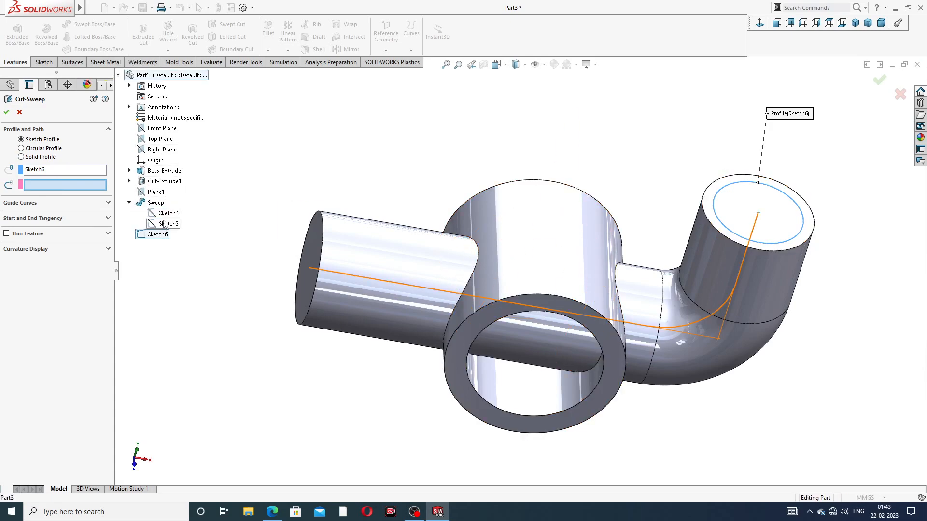
click(169, 224)
middle_drag(368, 206, 373, 161)
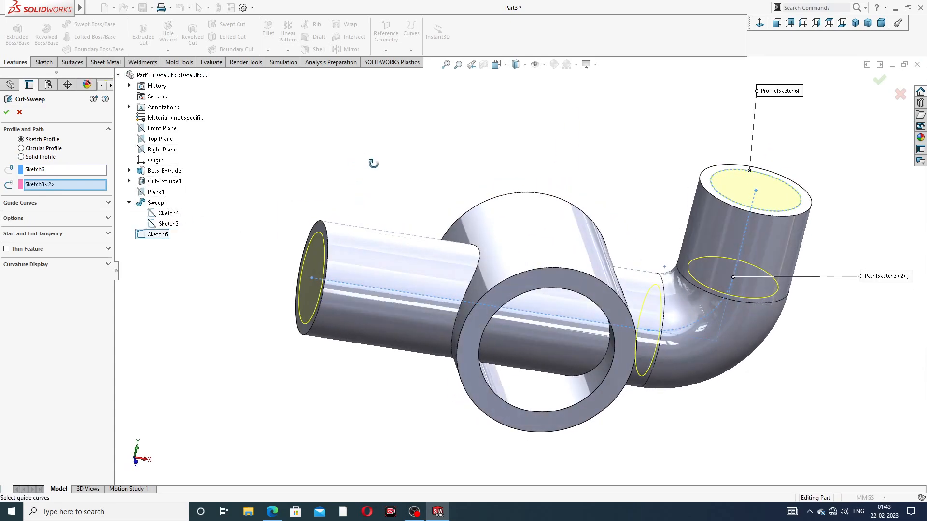
click(7, 112)
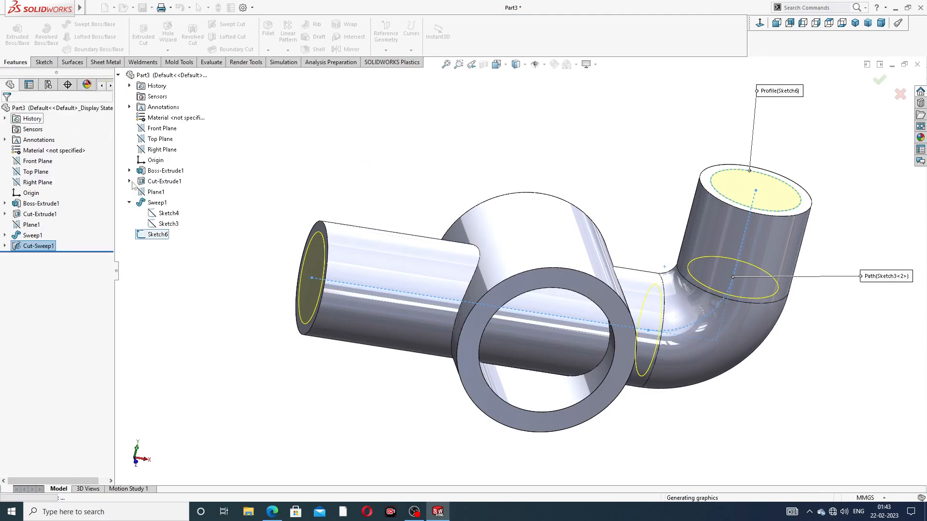
mouse_move(534, 302)
middle_down()
mouse_move(502, 200)
mouse_move(542, 315)
middle_up()
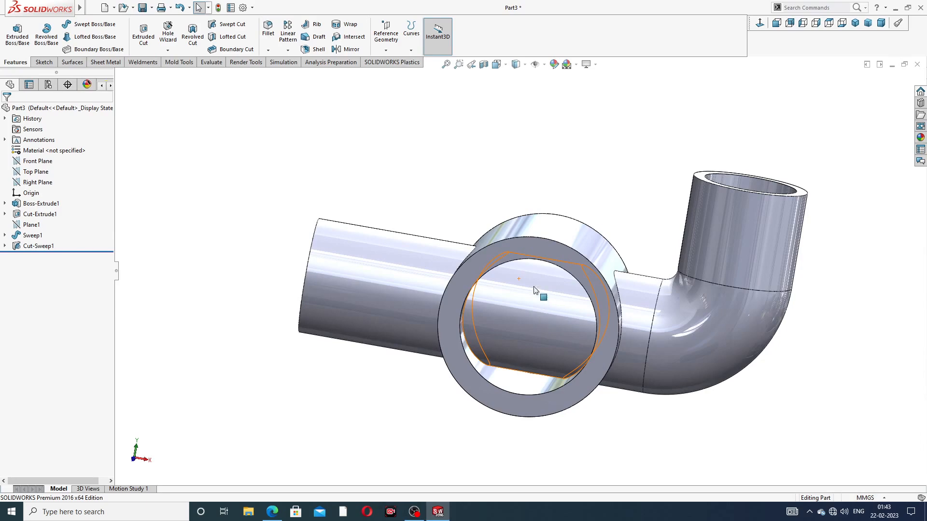
middle_drag(519, 271, 510, 194)
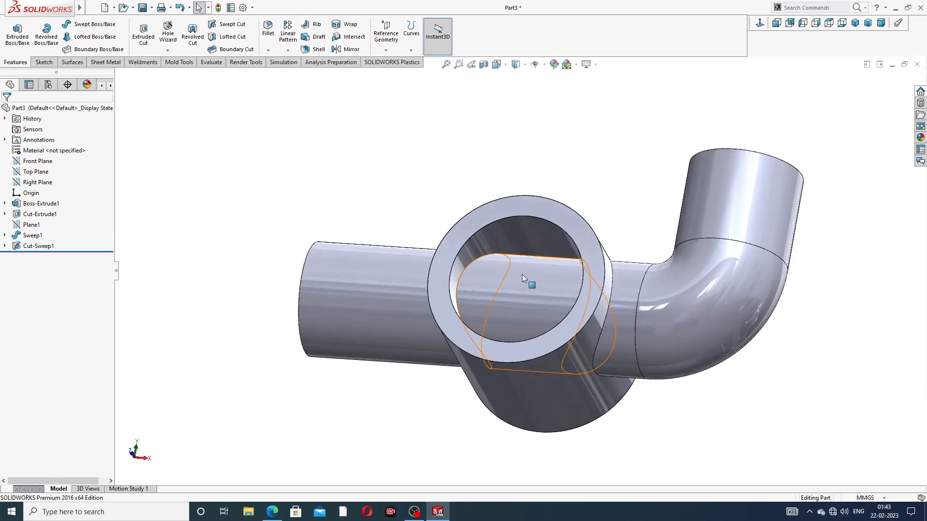
click(513, 216)
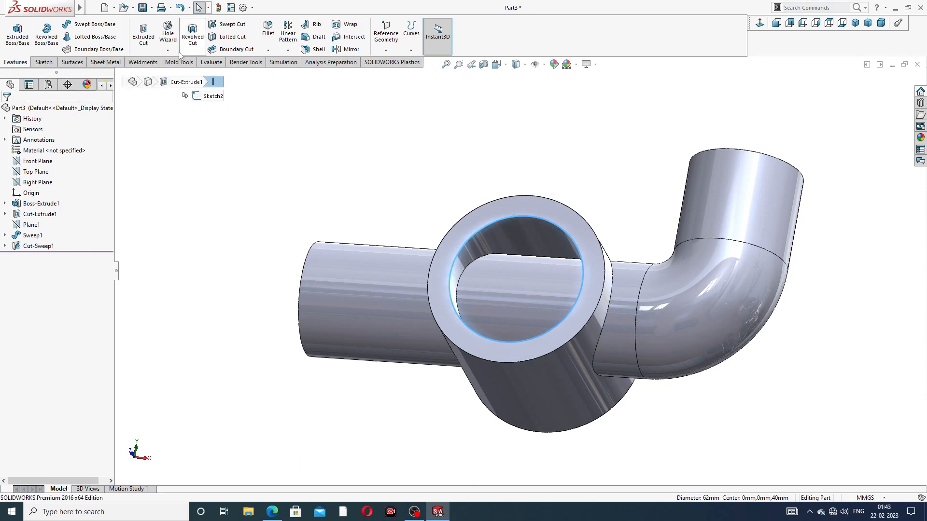
click(43, 62)
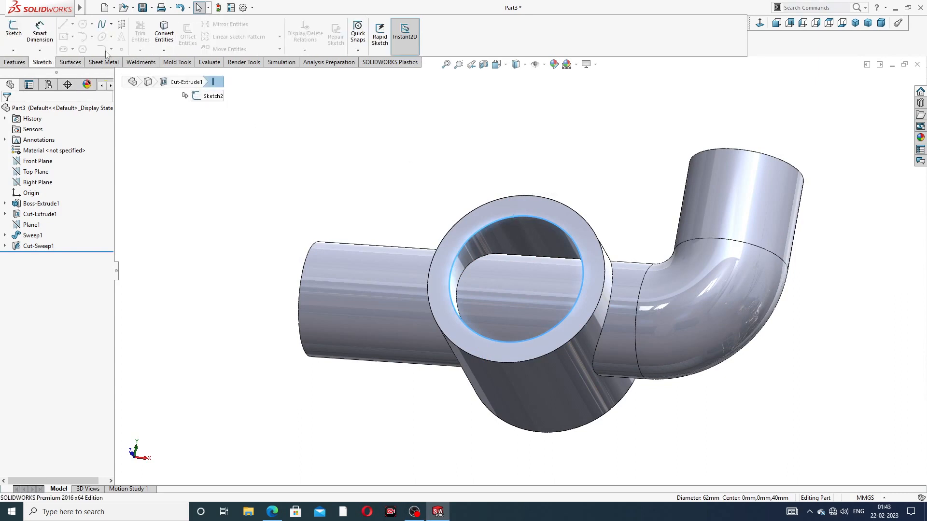
click(164, 36)
click(524, 255)
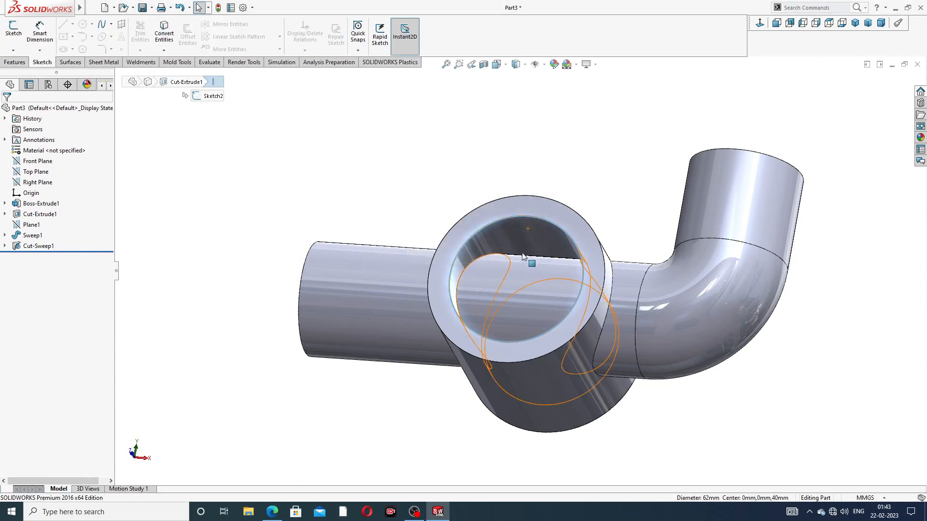
Start a sketch on the central cylinder's end face and convert the inner bore edge into a sketch circle.
click(554, 211)
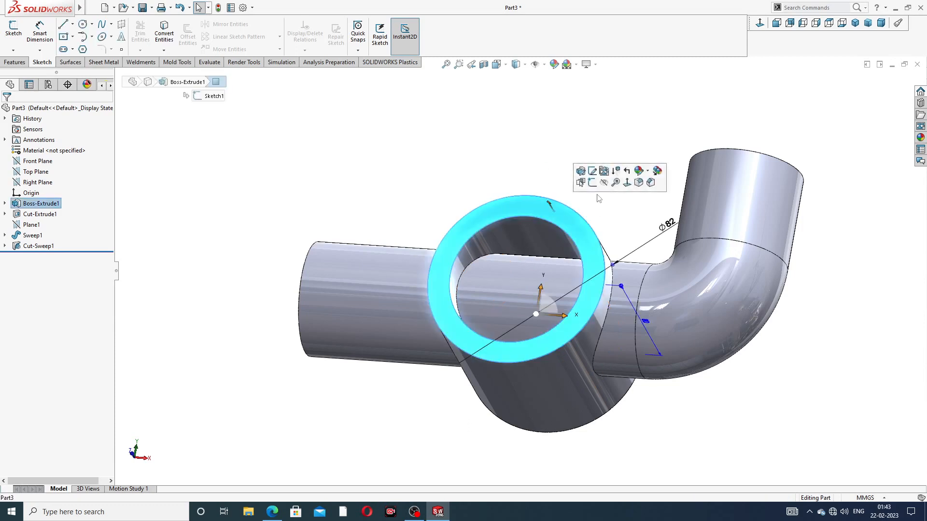
click(592, 183)
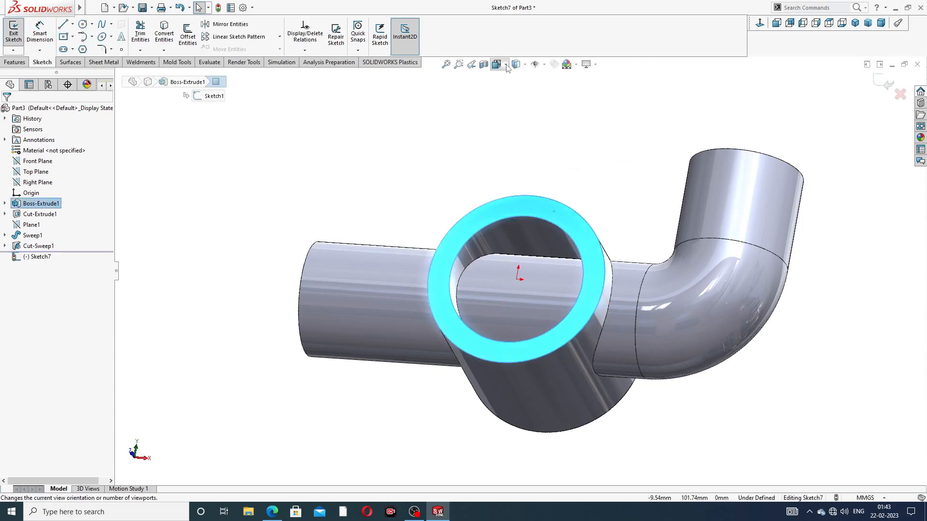
click(390, 179)
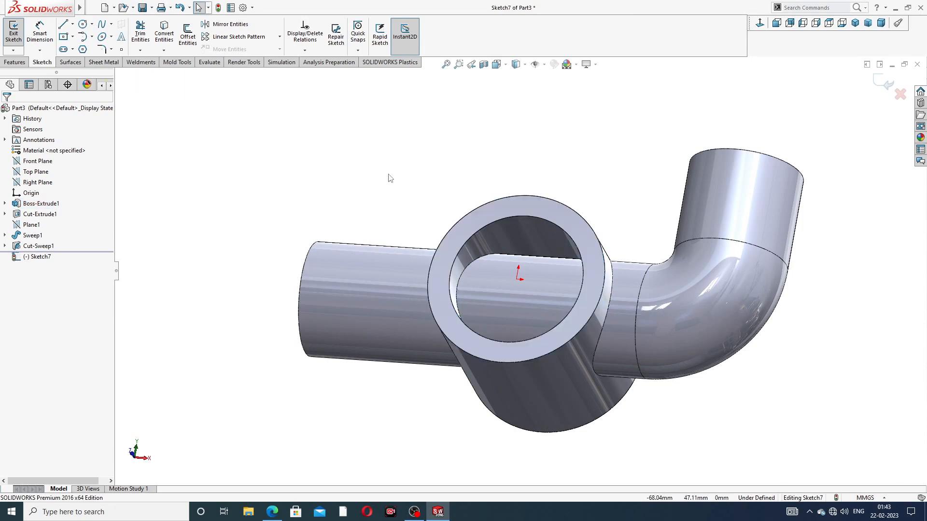
click(497, 220)
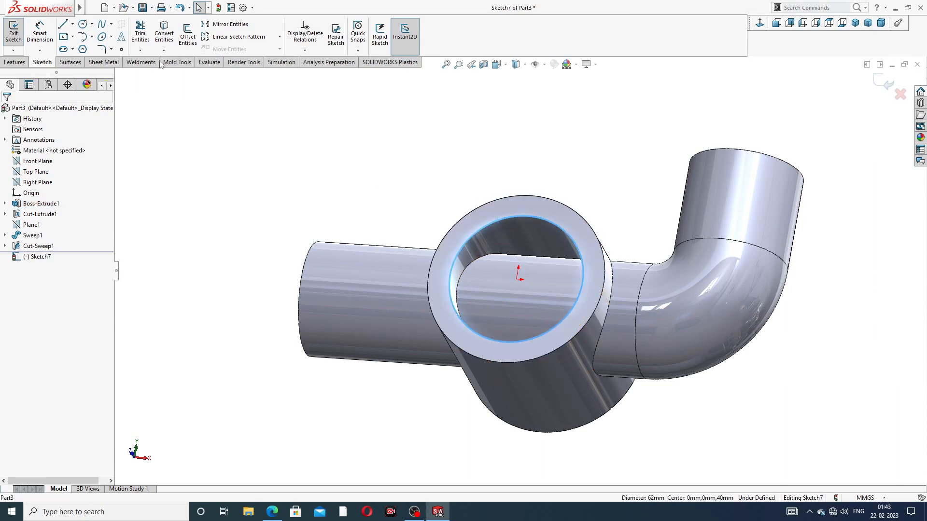
click(164, 34)
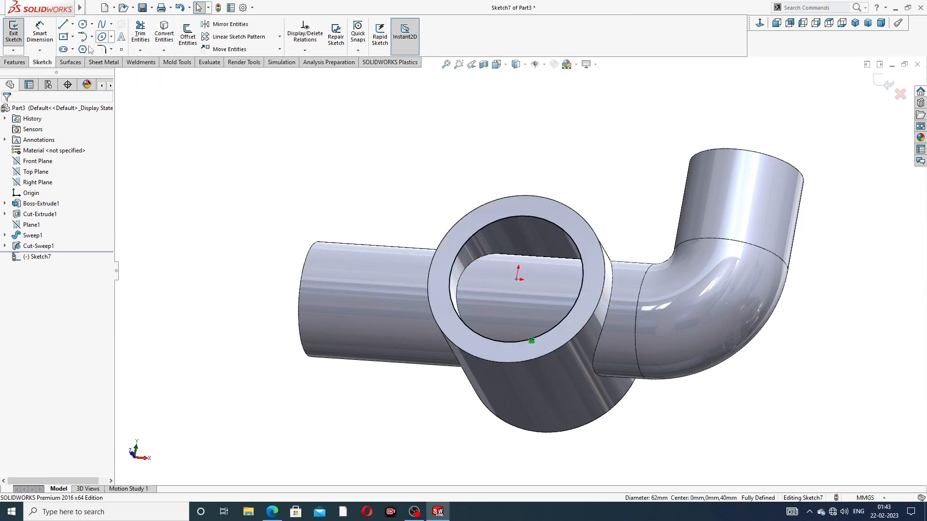
Cut-extrude the converted bore circle to a blind depth of 72 mm, clearing the branch material inside the central cylinder.
click(15, 61)
click(143, 34)
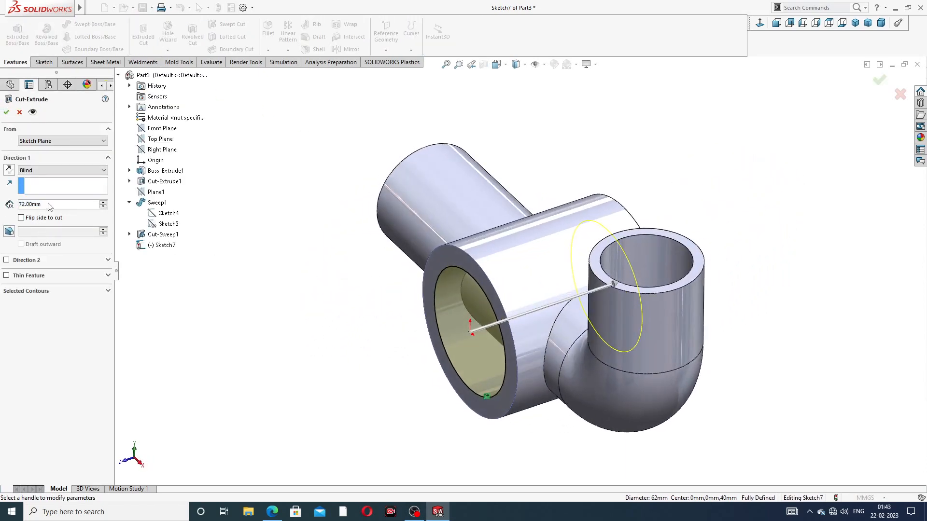
click(7, 113)
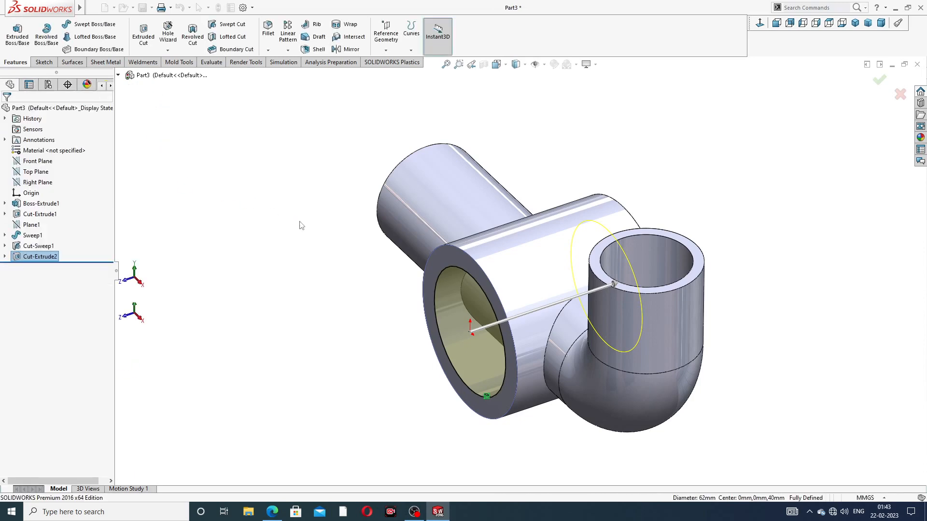
middle_drag(341, 315, 448, 296)
scroll(547, 286, up, 3)
middle_drag(629, 288, 675, 238)
Check the practice drawing for the straight branch's end dimensions and start a sketch on that branch's annular end face.
click(272, 512)
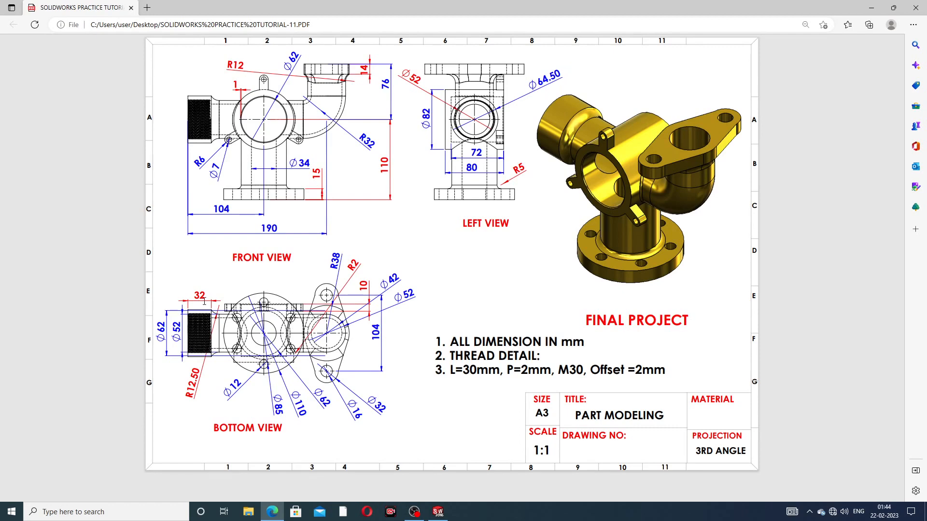
click(271, 514)
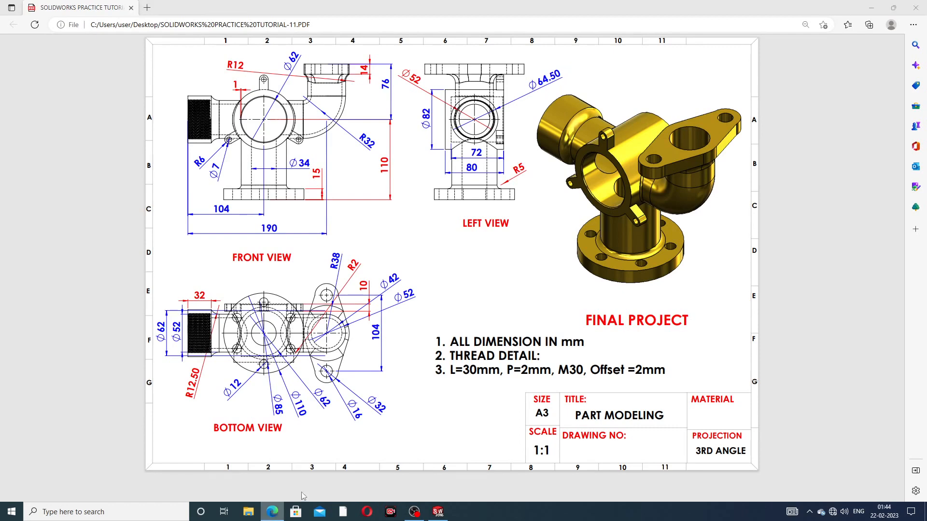
middle_drag(367, 360, 442, 314)
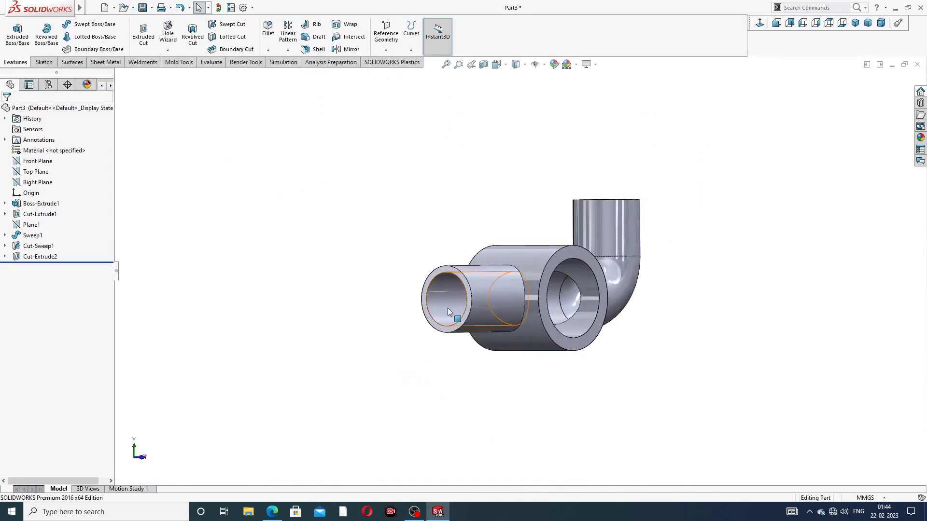
scroll(450, 303, down, 4)
click(460, 239)
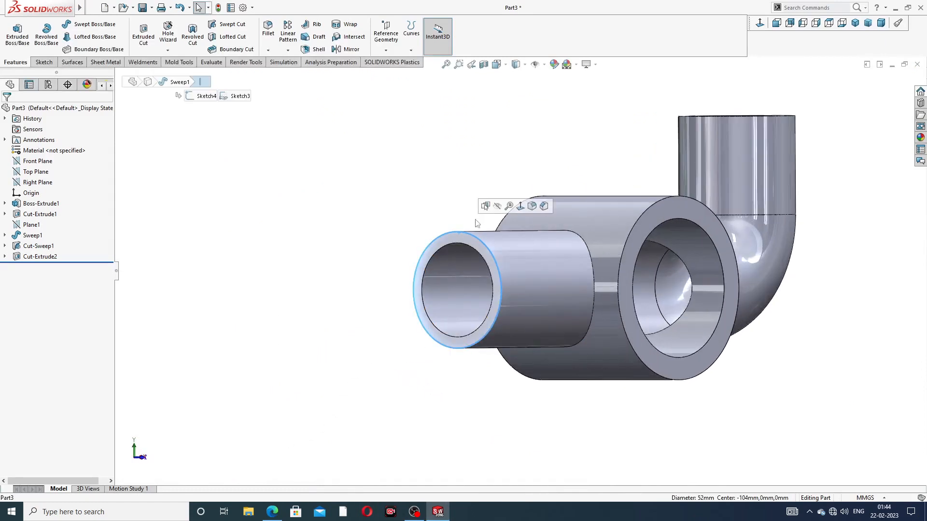
click(455, 237)
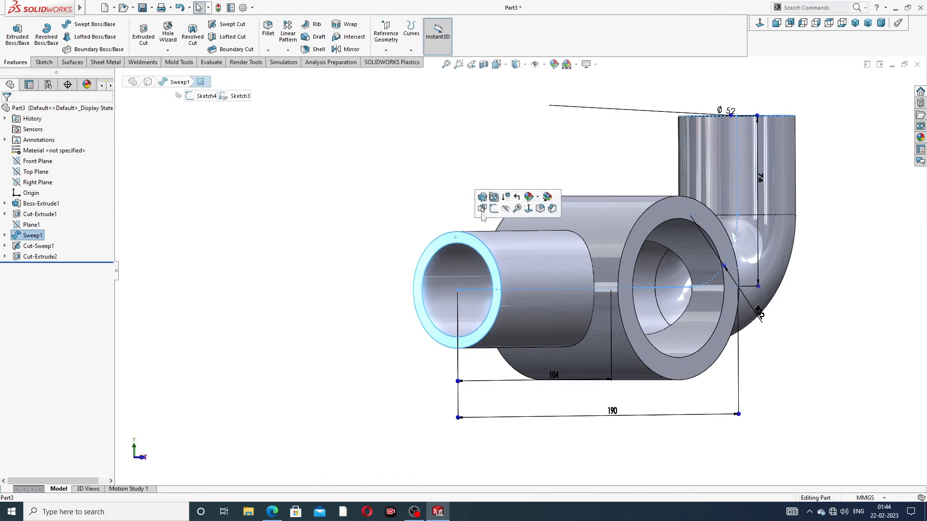
click(492, 209)
click(759, 22)
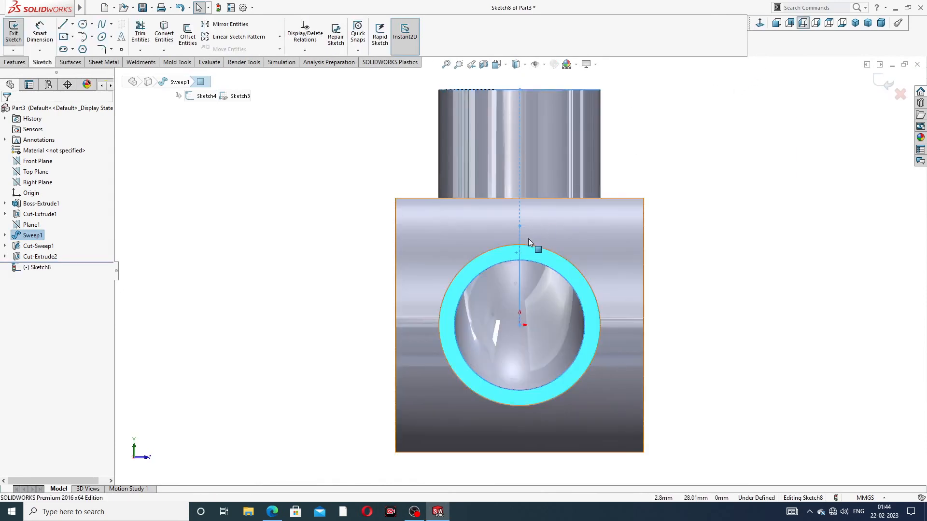
Sketch a circle about 62 mm in diameter around the straight branch's end face, centred on the origin.
scroll(528, 238, down, 4)
click(84, 25)
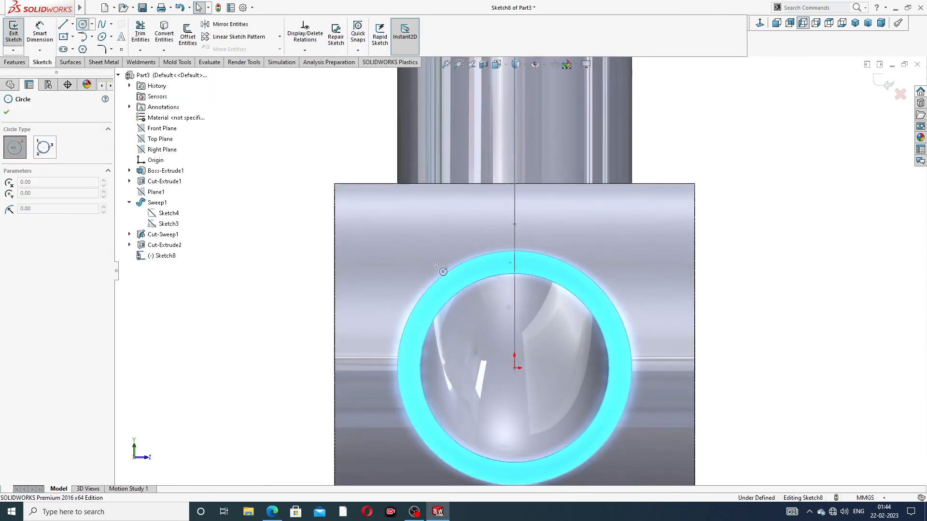
click(515, 368)
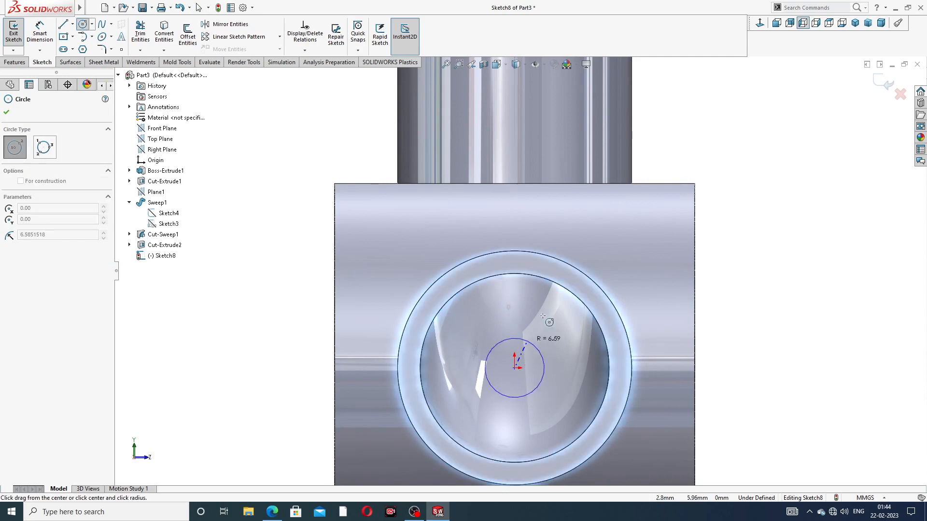
click(572, 236)
right_click(718, 186)
click(744, 188)
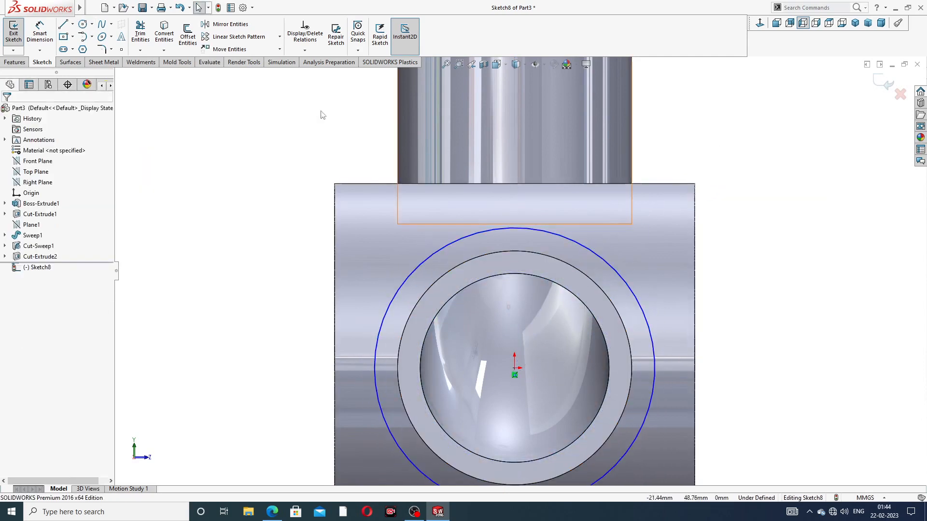
Dimension the circle around the straight branch's end face to a 64.5 mm diameter and exit the sketch.
click(39, 32)
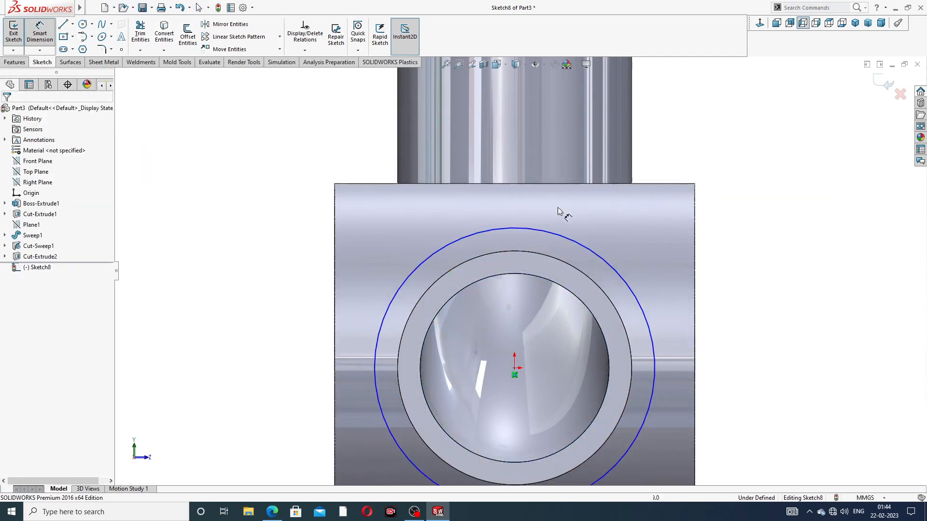
click(569, 242)
click(746, 222)
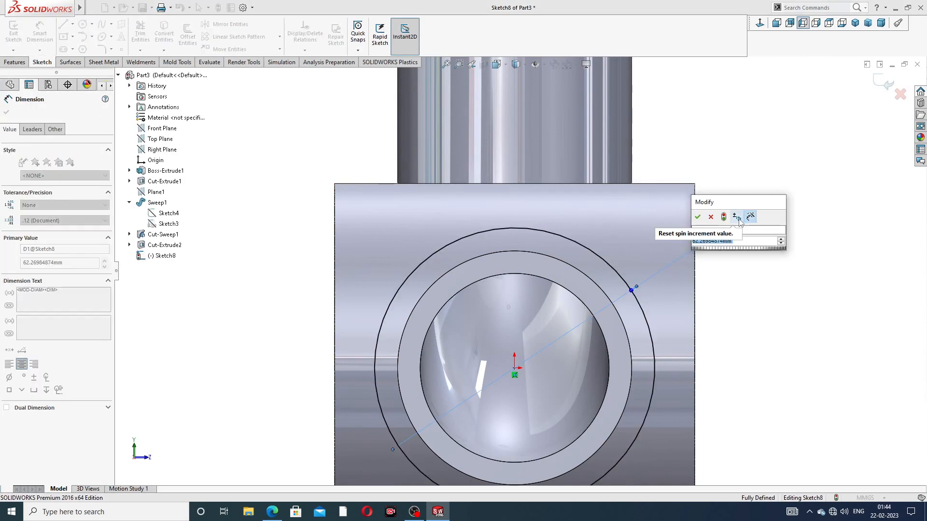
text(6)
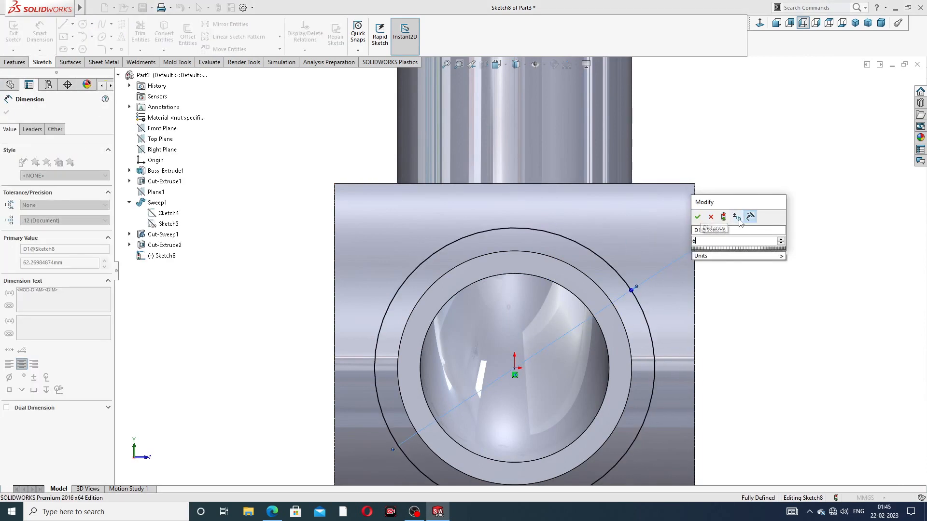
text(4.5)
key(Return)
right_click(785, 114)
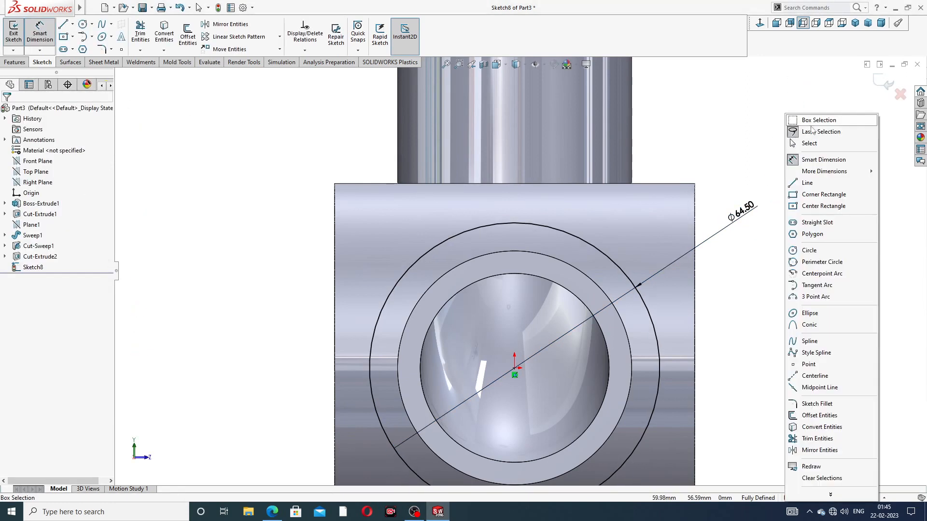
click(815, 144)
click(886, 83)
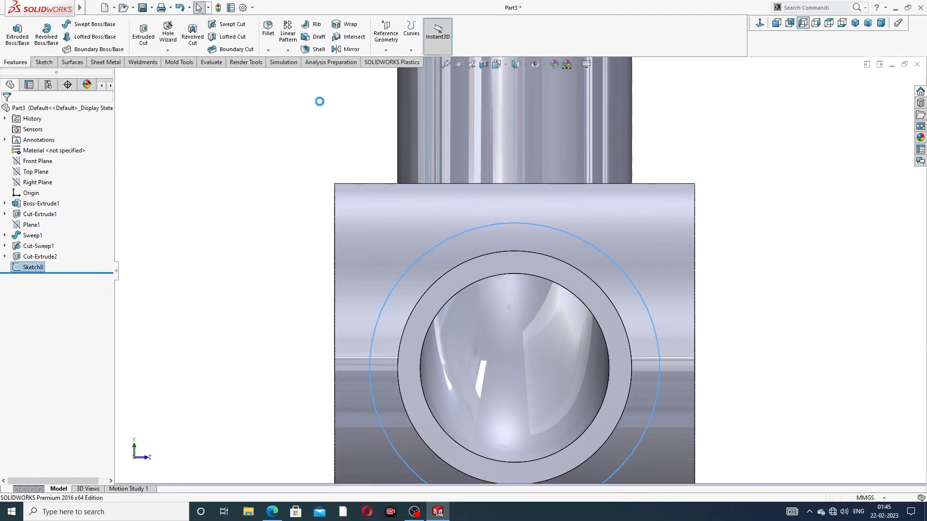
scroll(244, 197, down, 3)
middle_drag(244, 197, 204, 186)
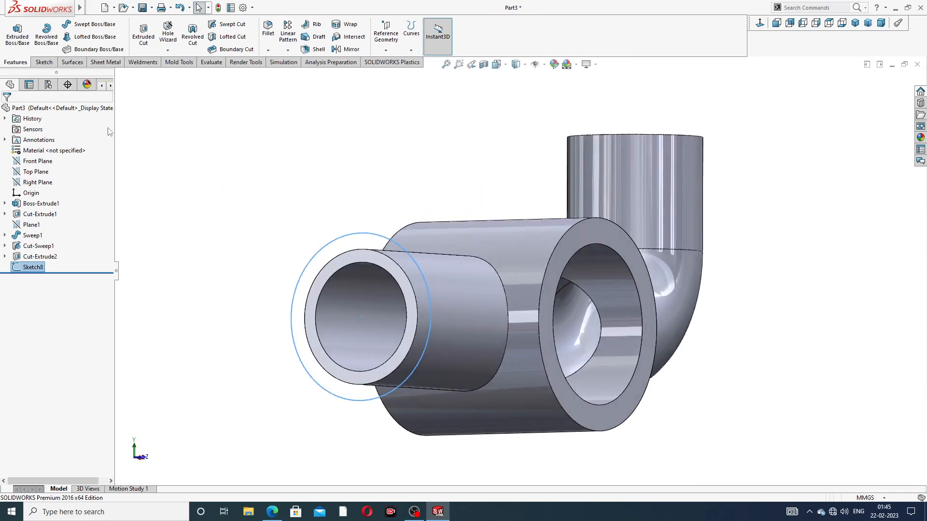
click(17, 33)
middle_drag(321, 263, 320, 279)
scroll(320, 280, up, 3)
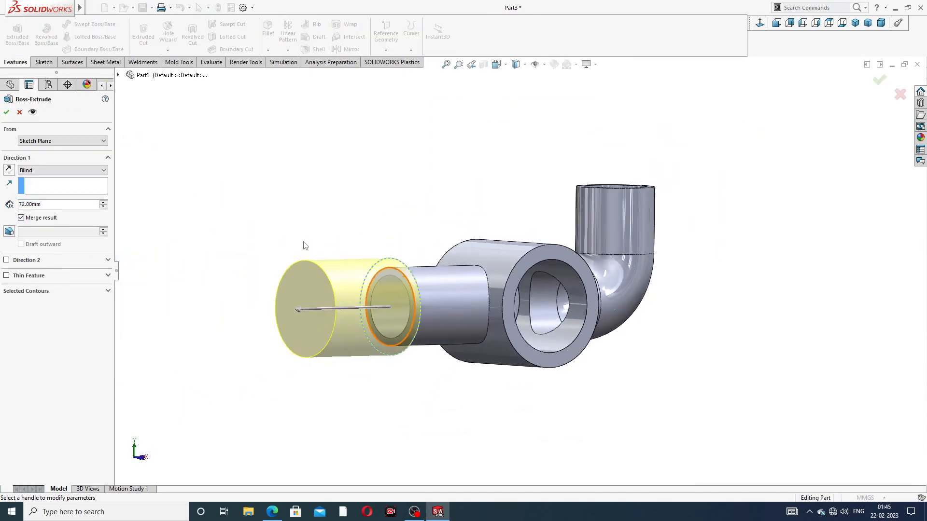
click(20, 112)
click(33, 268)
click(180, 245)
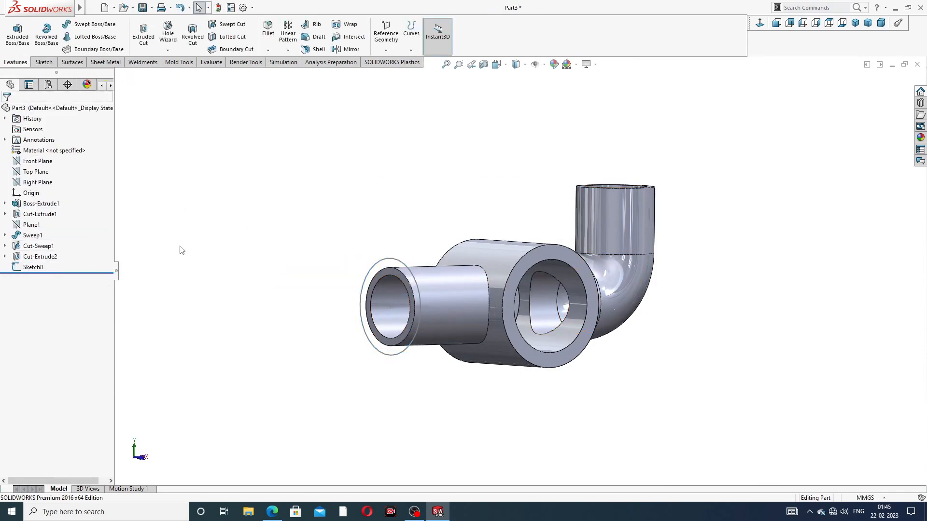
Reopen the end-face circle sketch and convert the straight branch's inner bore edge into it.
click(40, 269)
click(48, 251)
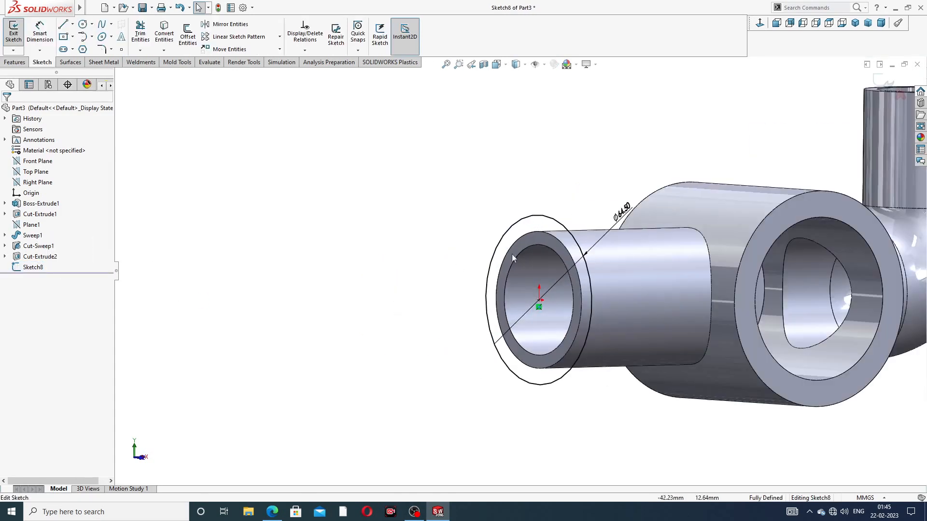
scroll(548, 251, down, 2)
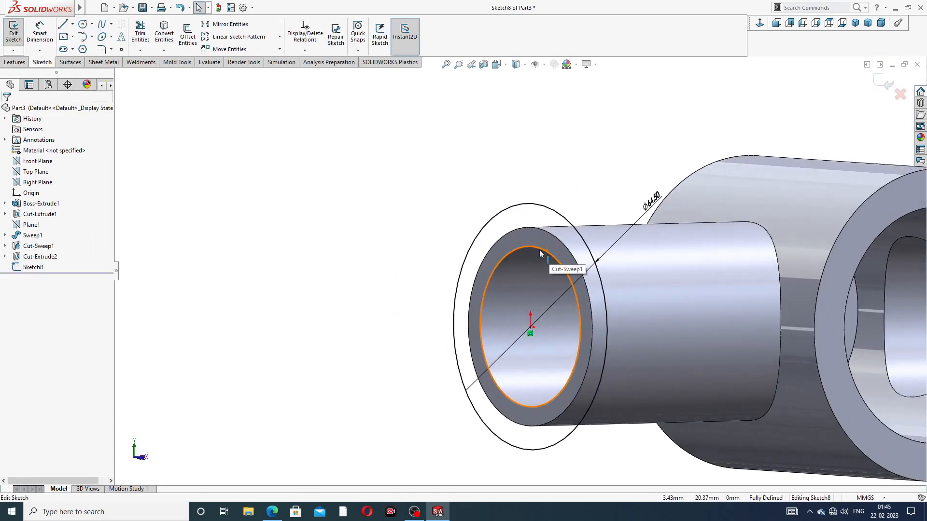
click(540, 253)
click(164, 33)
scroll(471, 176, up, 3)
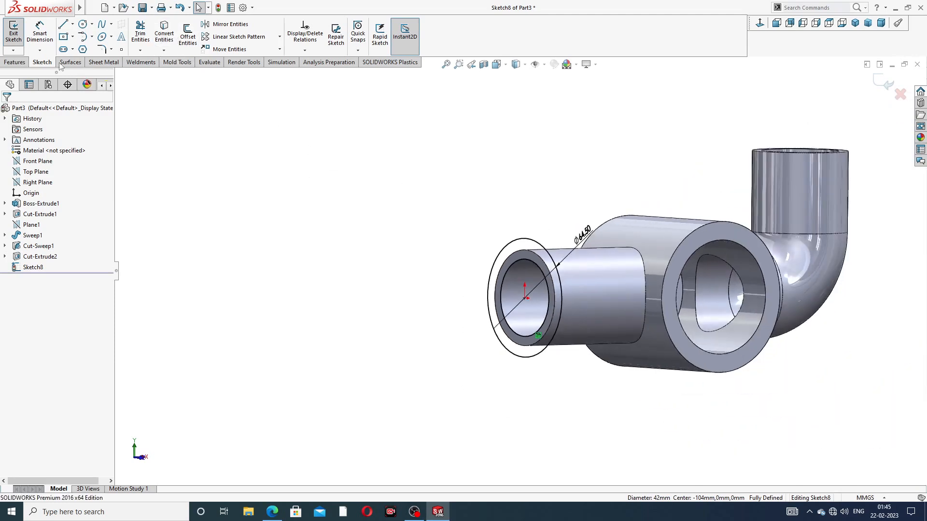
Start a boss extrusion of the ring profile at the straight branch's end with a blind depth of 12 mm.
click(15, 62)
click(17, 34)
middle_drag(417, 213, 405, 232)
scroll(404, 232, up, 2)
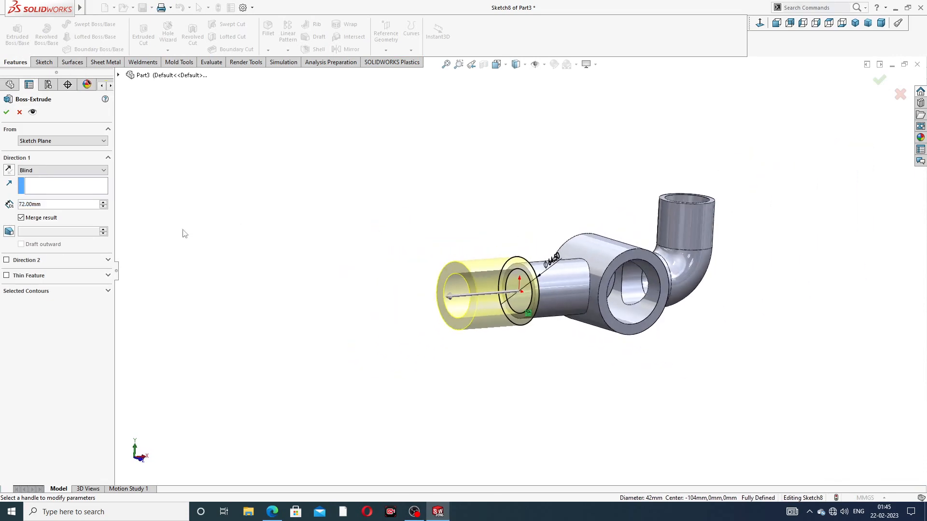
drag(52, 206, 13, 208)
text(12)
key(Return)
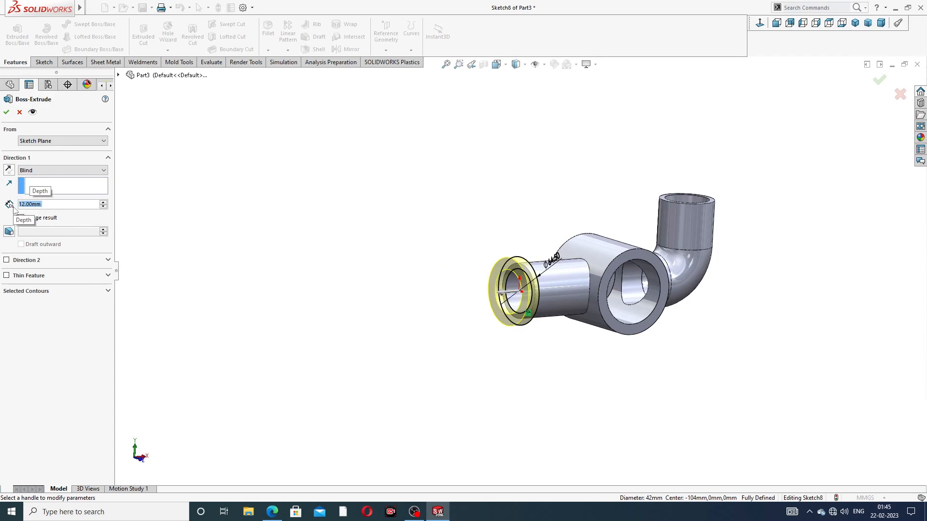
Set the ring extrusion's depth to 32 mm and reverse its direction back along the straight branch.
scroll(512, 275, down, 4)
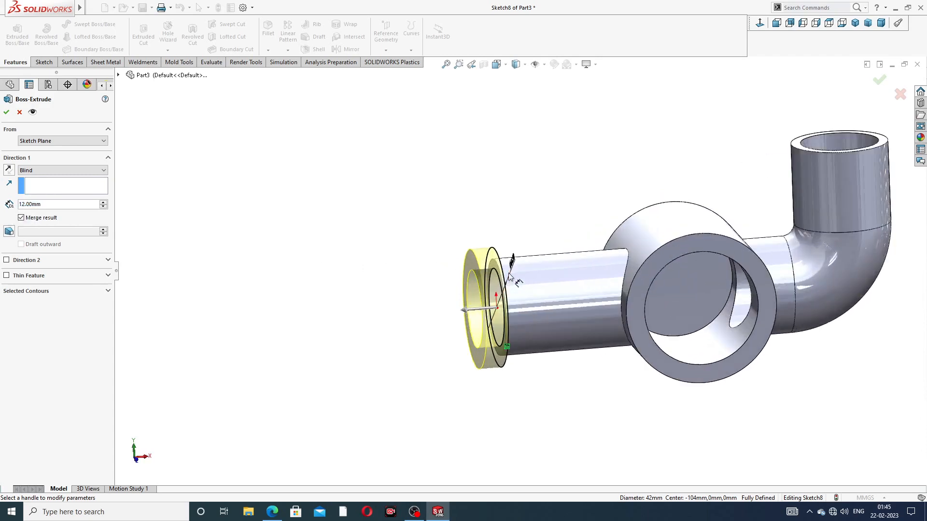
scroll(509, 276, down, 2)
click(52, 205)
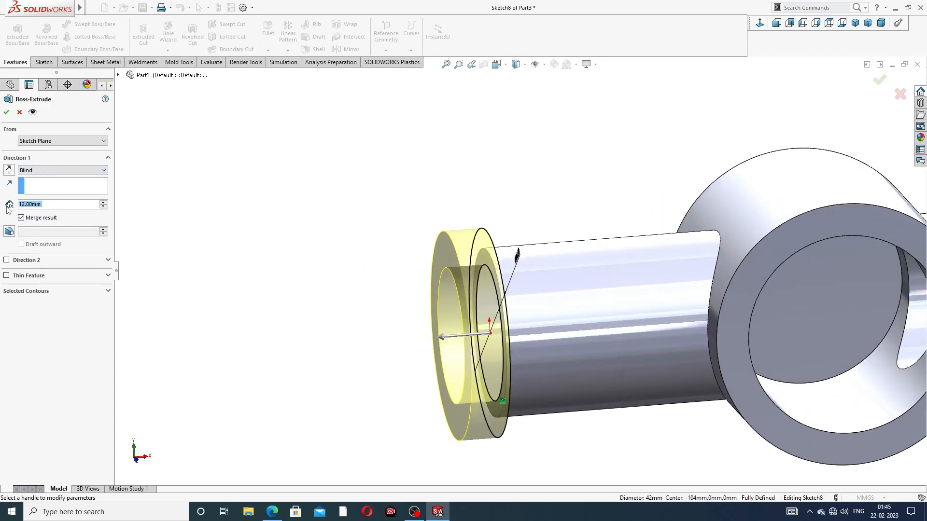
text(32)
key(Return)
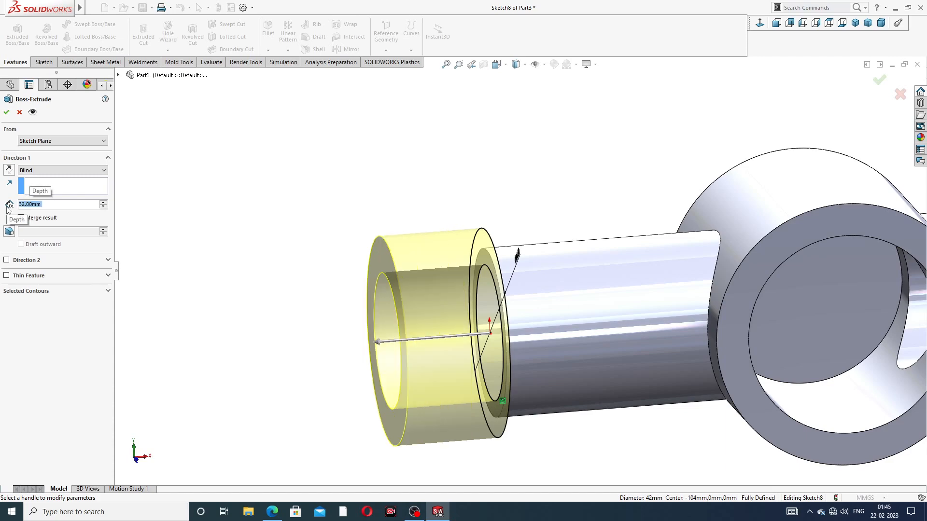
click(8, 170)
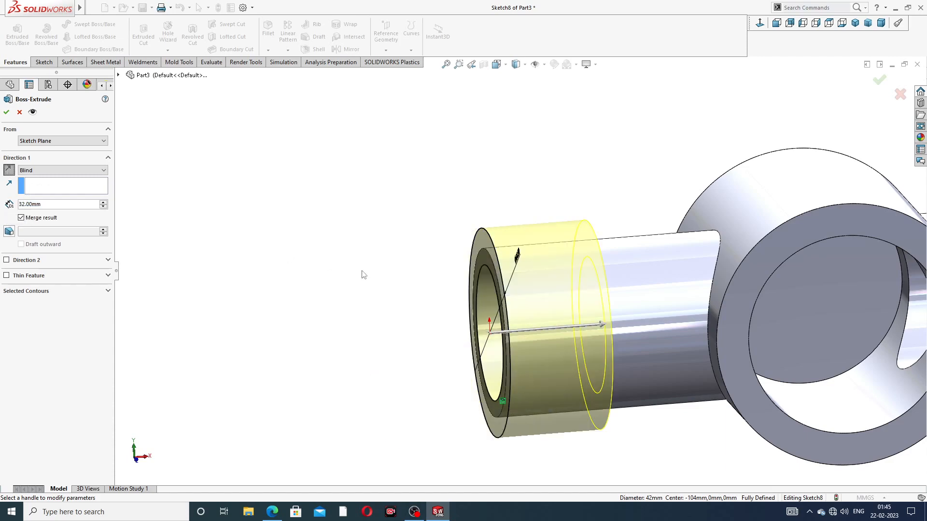
Set the ring extrusion's depth to 38 mm and finish the boss around the branch end.
mouse_move(392, 281)
middle_down()
mouse_move(362, 271)
mouse_move(374, 282)
middle_up()
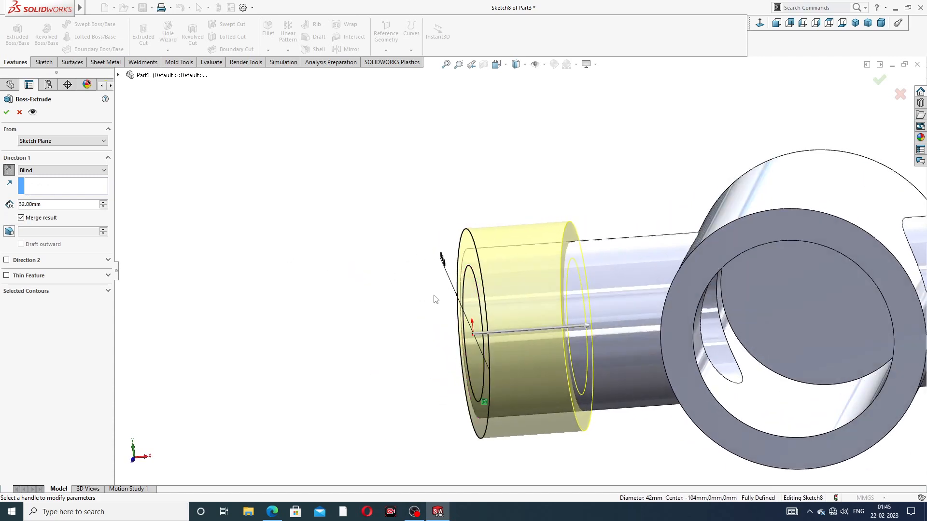
middle_drag(434, 295, 456, 311)
scroll(456, 311, down, 2)
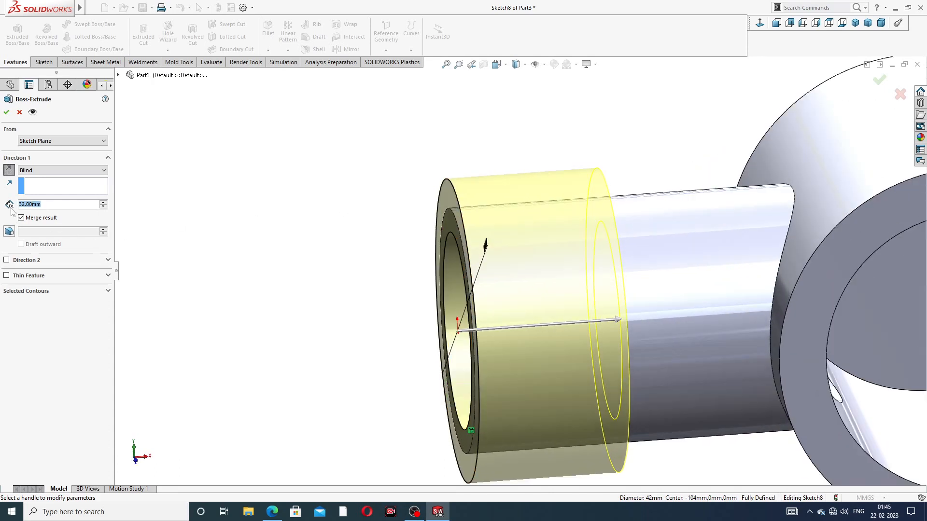
text(38)
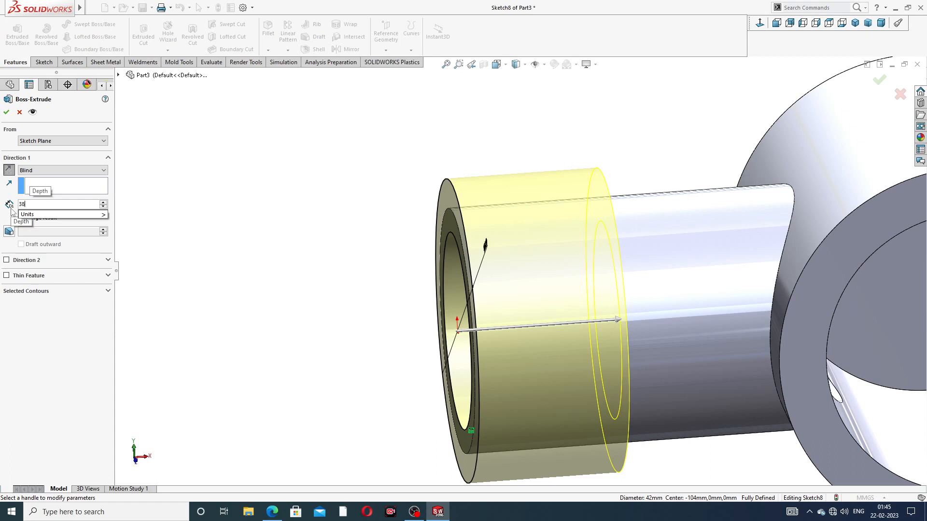
key(Return)
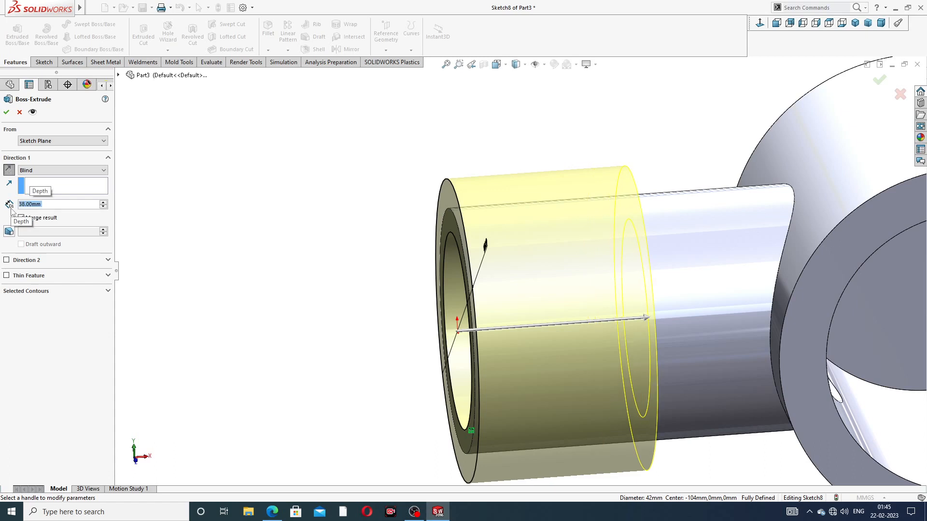
click(7, 112)
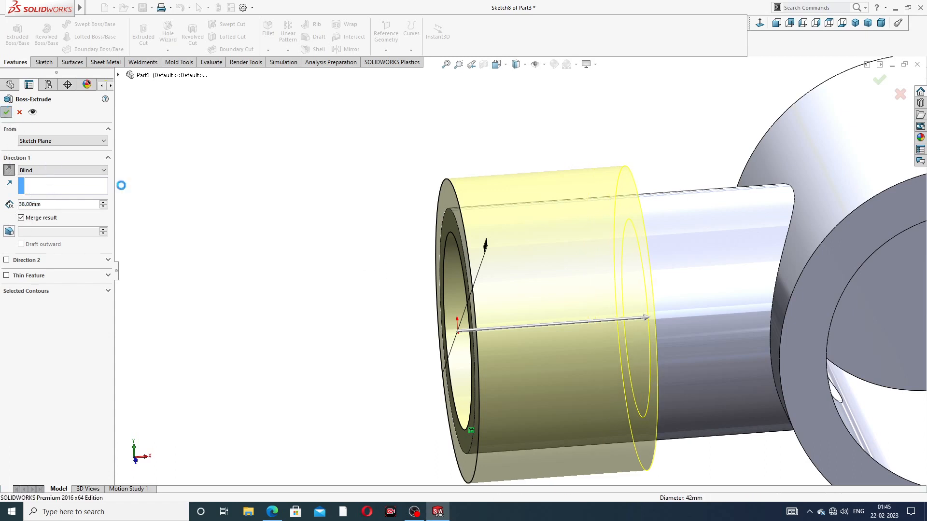
Edit the straight branch's end boss extrusion and set its depth to 36 mm.
scroll(444, 310, up, 5)
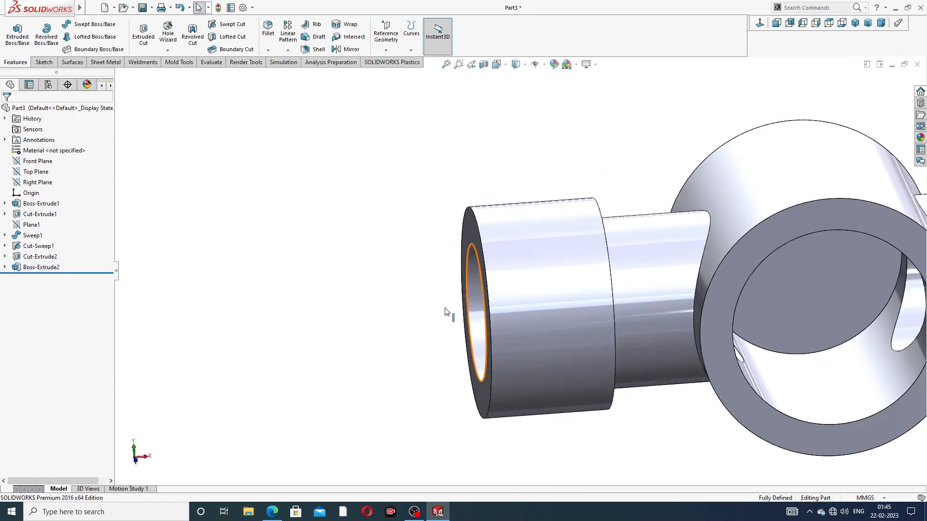
middle_drag(444, 311, 441, 291)
middle_drag(649, 260, 645, 300)
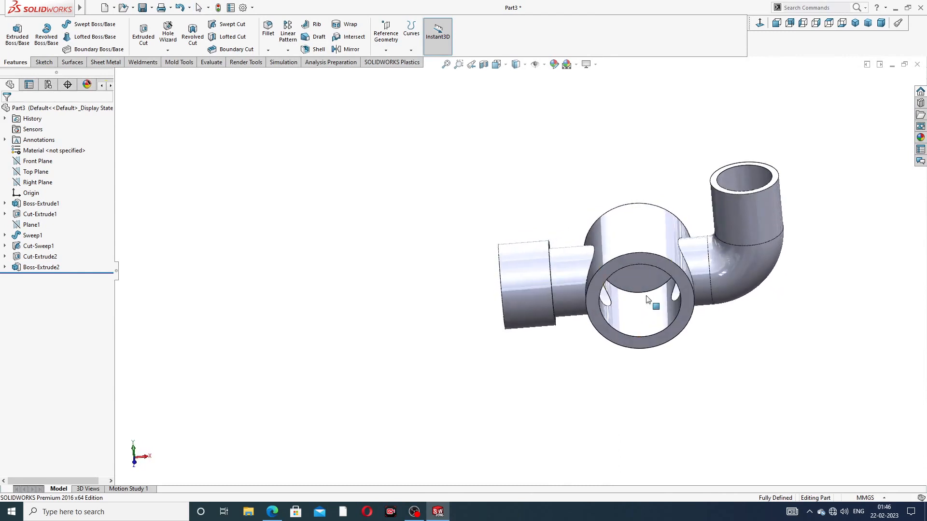
scroll(576, 305, down, 3)
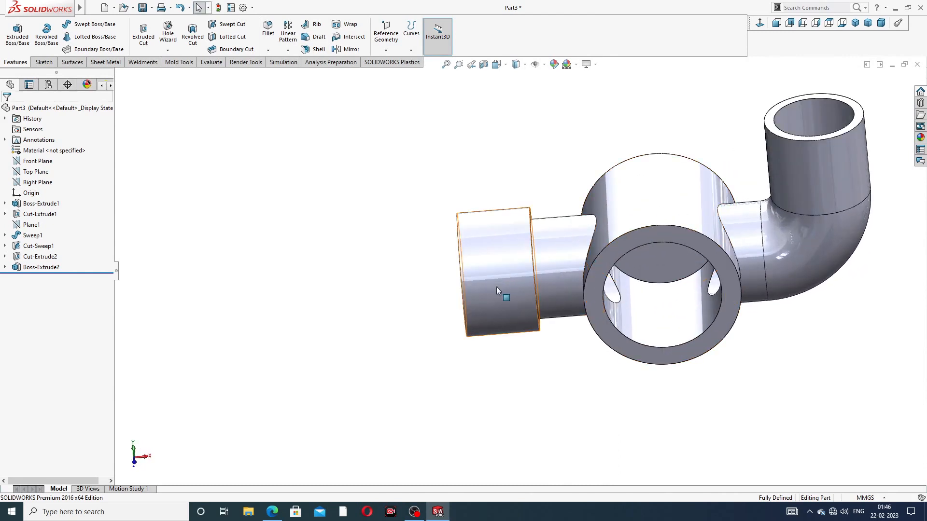
scroll(532, 302, down, 3)
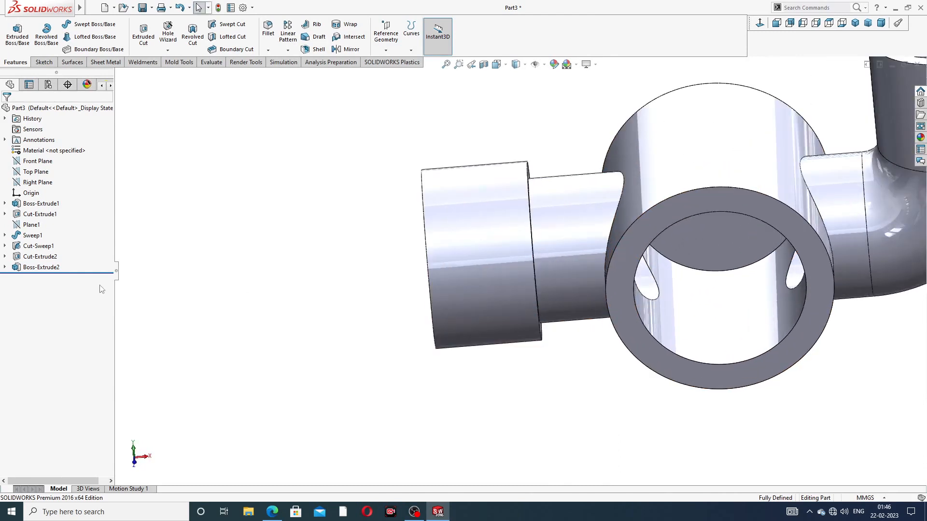
click(41, 267)
click(54, 243)
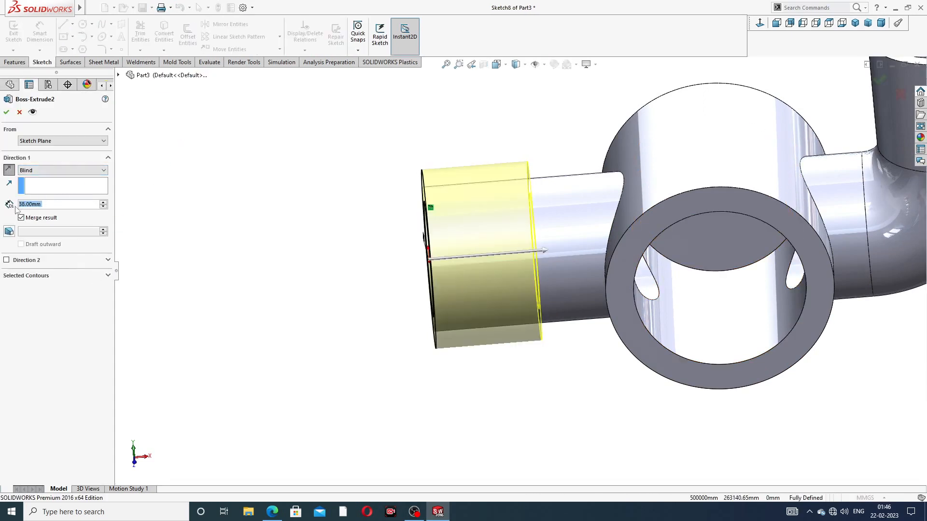
text(36)
key(Return)
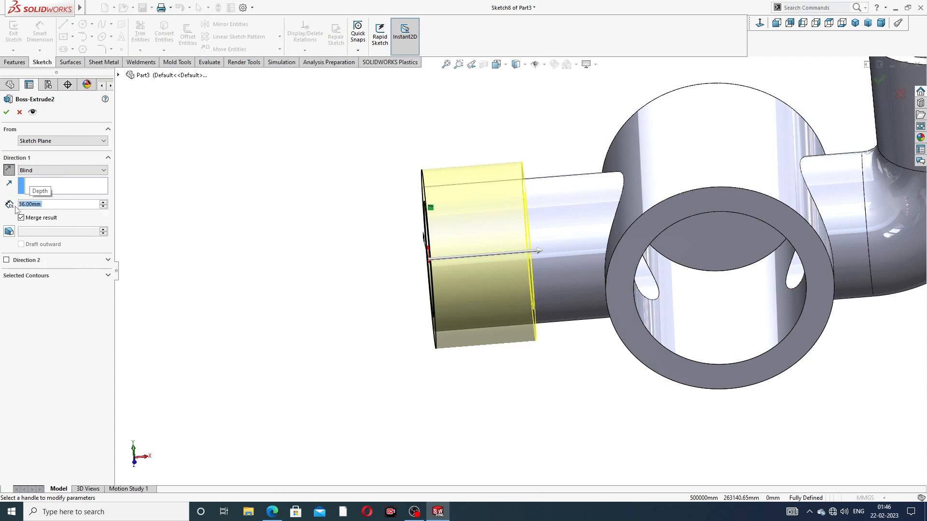
click(7, 112)
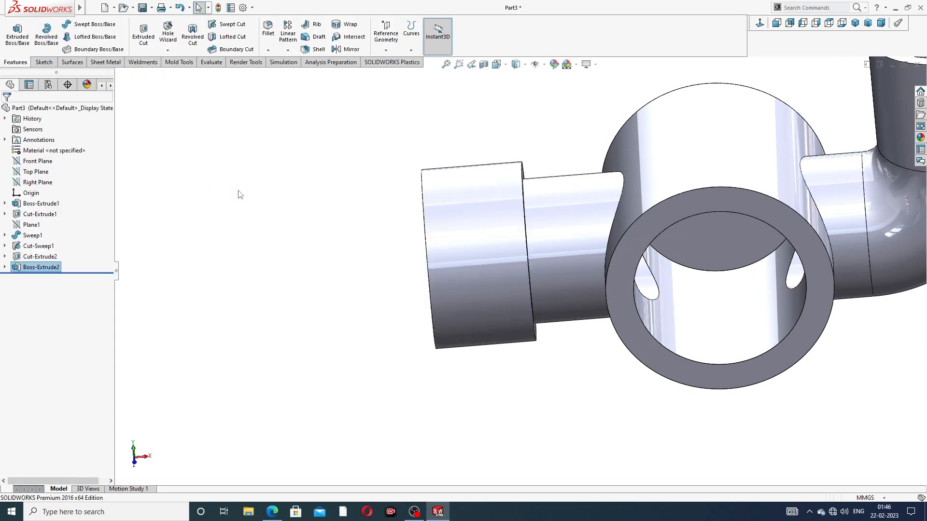
click(521, 145)
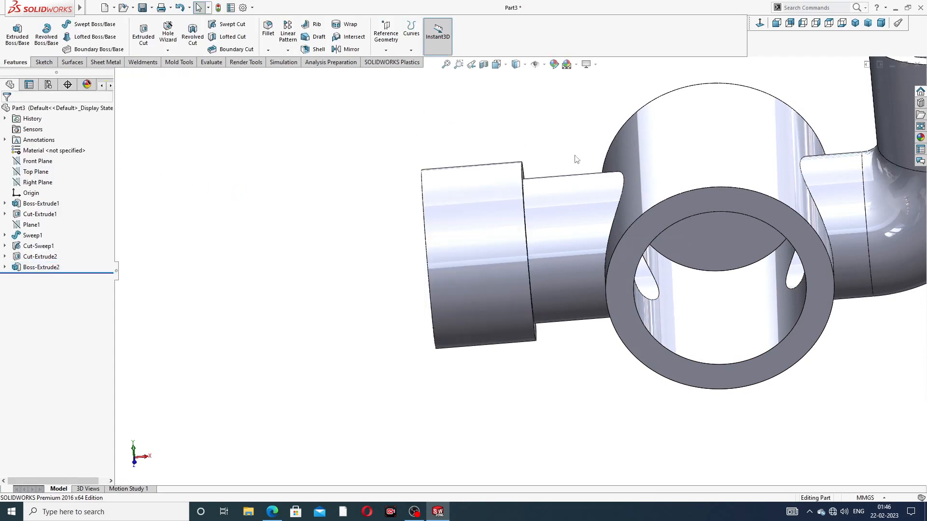
Compare the fitting from several sides with the views and dimensions in the PDF practice drawing in the browser.
scroll(635, 190, up, 3)
mouse_move(635, 190)
middle_down()
mouse_move(676, 174)
mouse_move(623, 203)
mouse_move(623, 187)
middle_up()
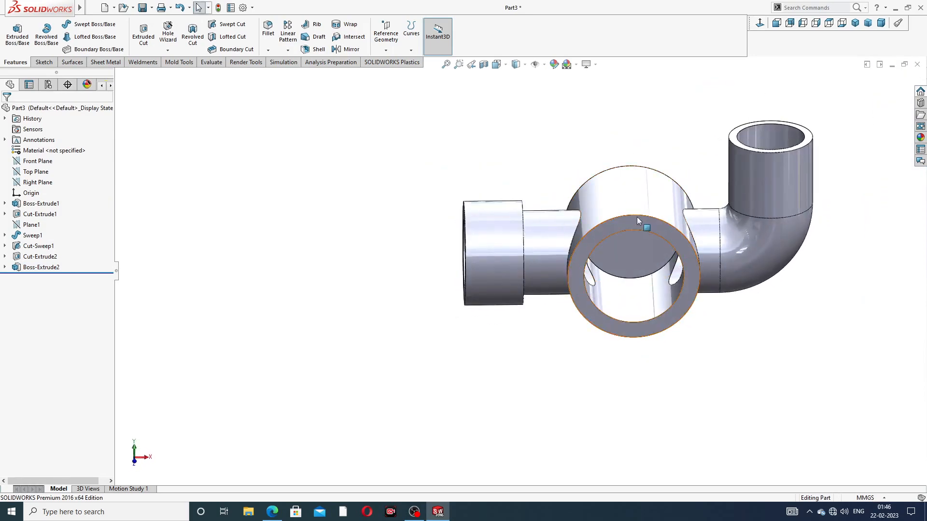
scroll(627, 227, down, 2)
click(273, 512)
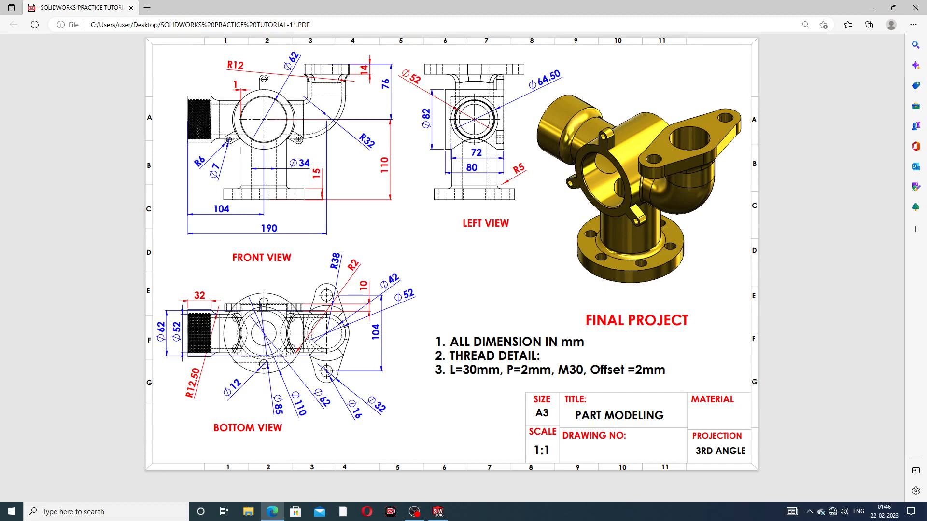
click(272, 512)
middle_drag(543, 319, 467, 386)
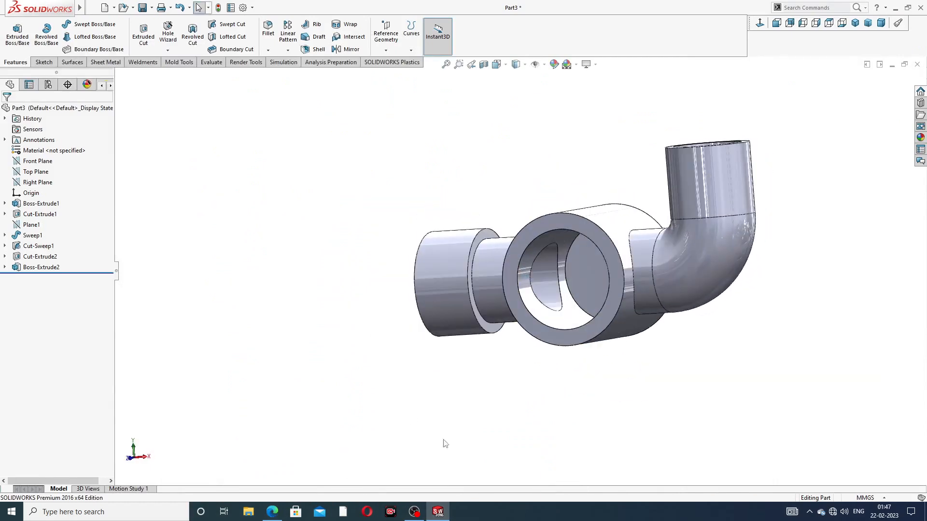
click(271, 512)
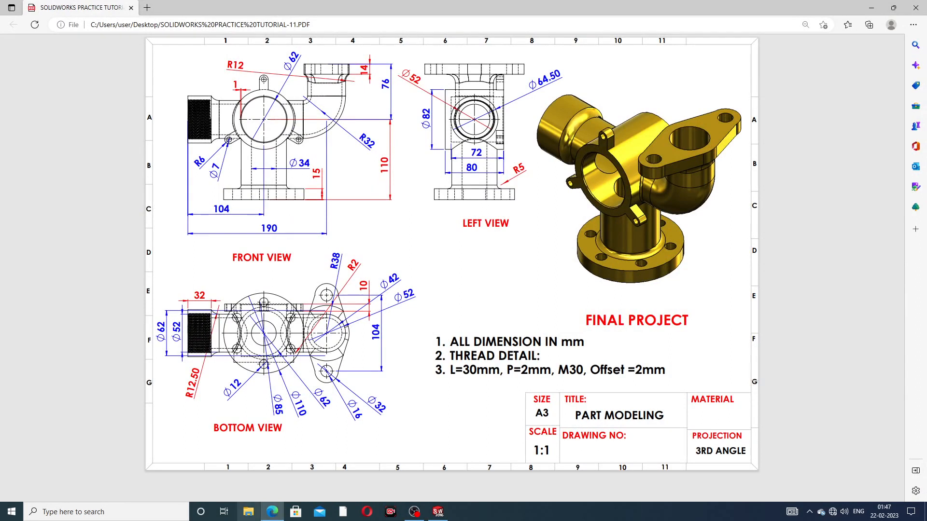
click(275, 514)
middle_drag(551, 228, 579, 263)
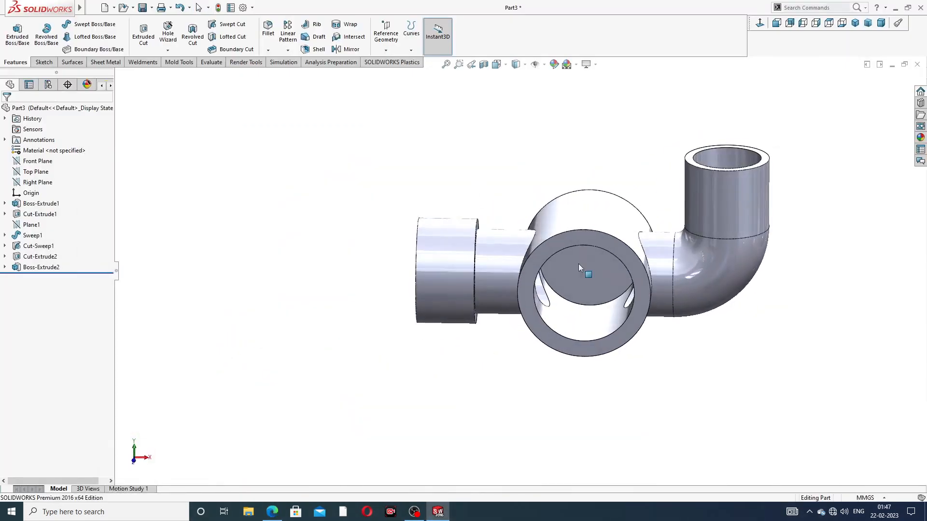
Create a reference plane parallel to the Top Plane, offset 110 mm below it.
click(40, 177)
click(385, 51)
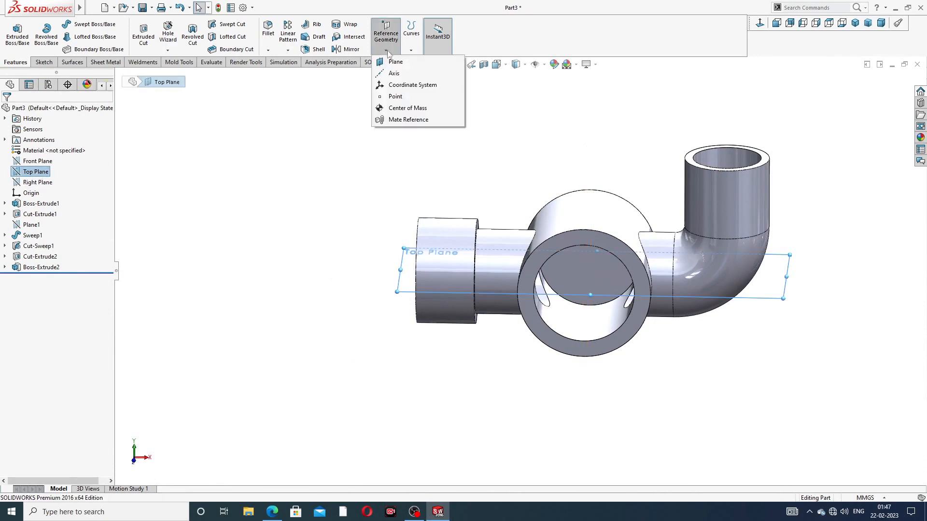
click(402, 63)
middle_drag(580, 206, 557, 204)
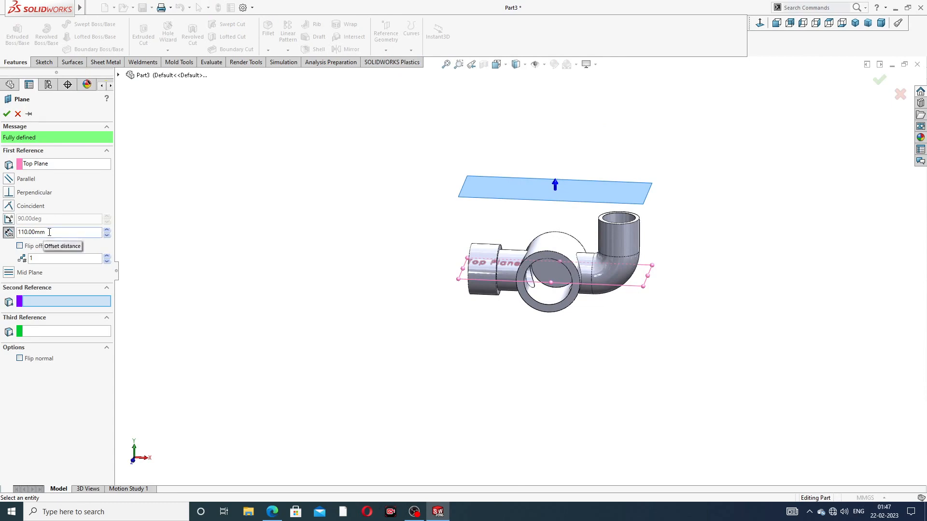
click(20, 246)
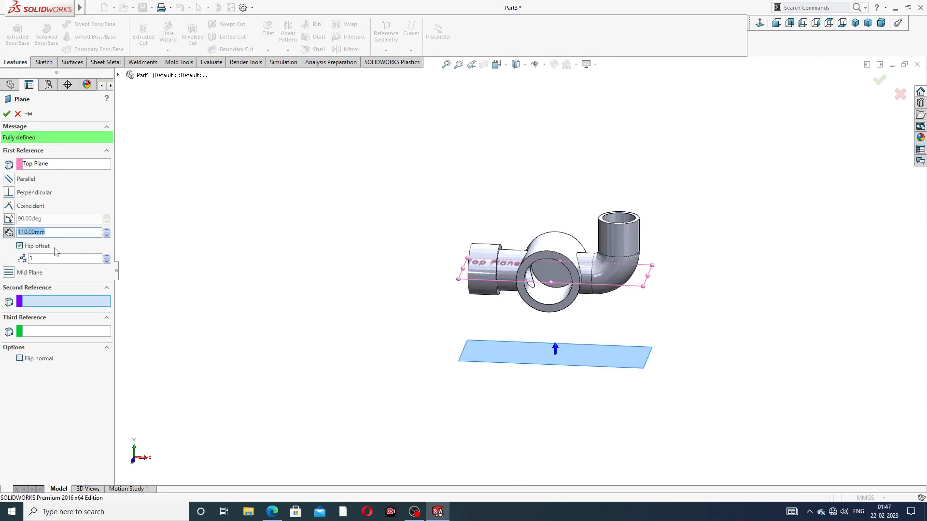
click(7, 114)
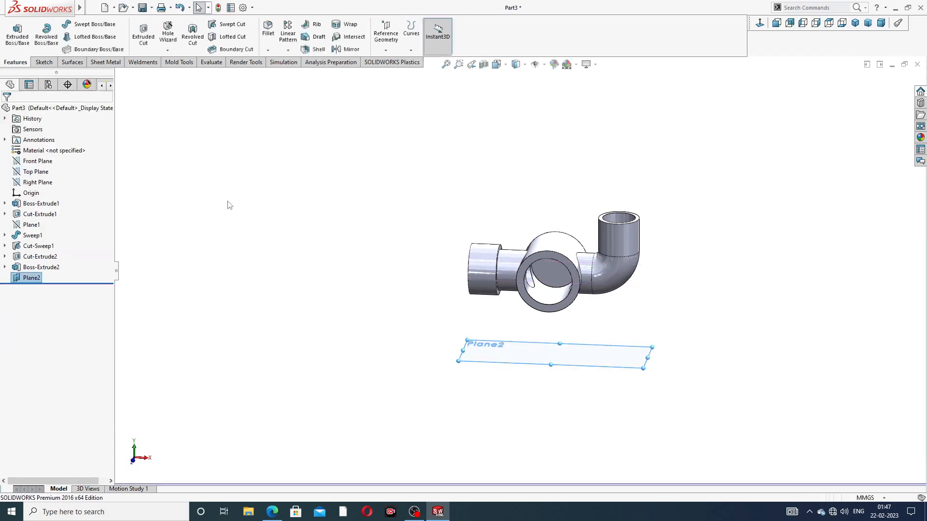
Start a sketch on the new offset plane and draw two concentric circles at the origin, about 138 mm and 98 mm in diameter.
click(502, 364)
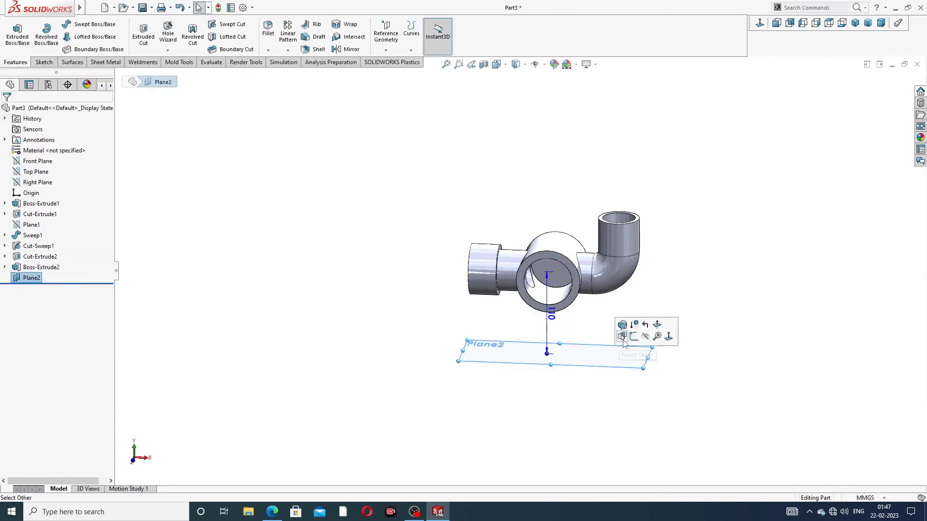
click(623, 336)
click(759, 24)
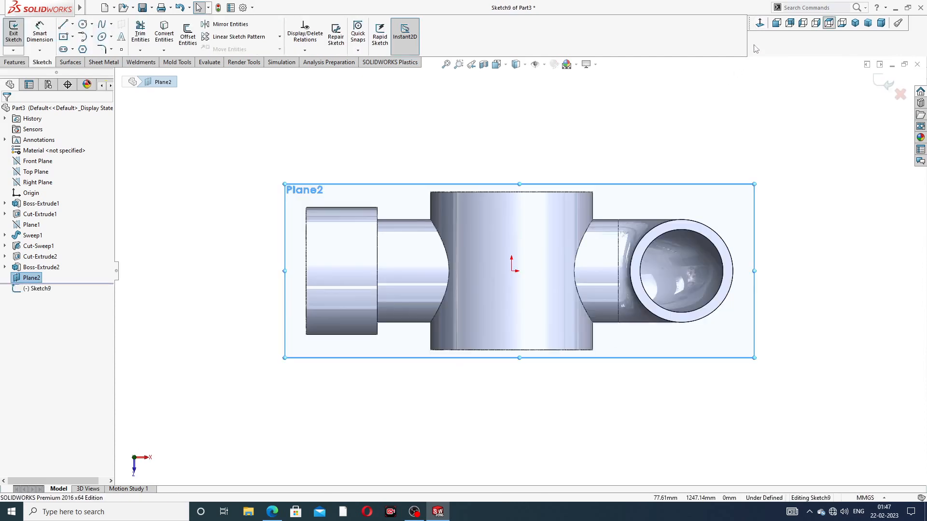
click(83, 24)
click(514, 271)
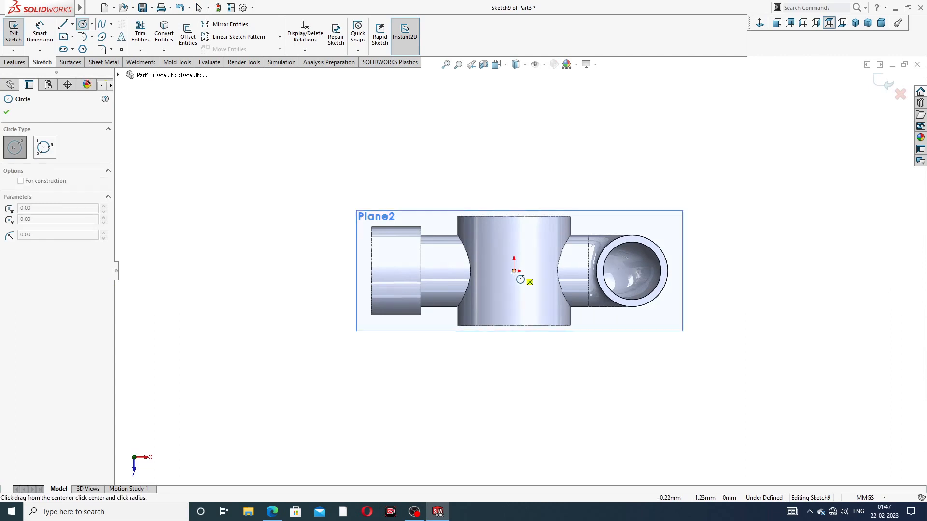
click(546, 182)
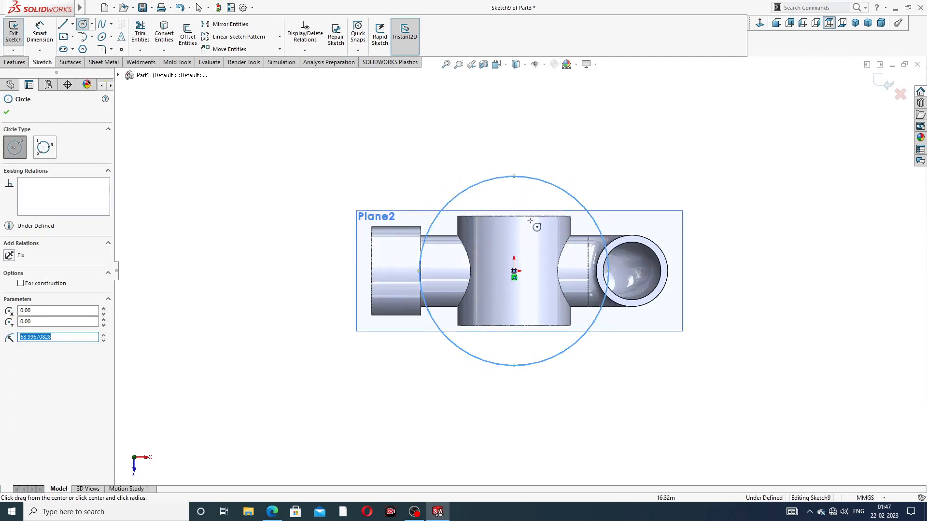
click(514, 271)
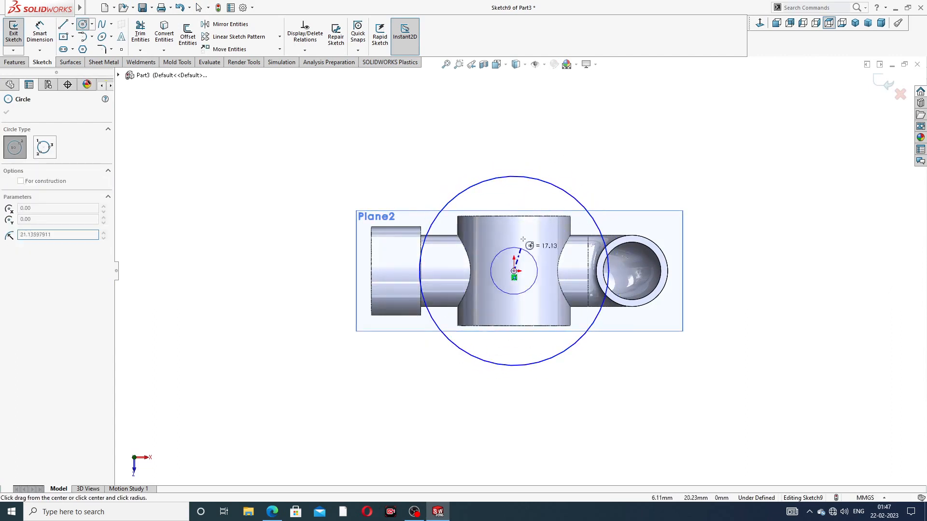
click(530, 206)
right_click(586, 154)
click(603, 185)
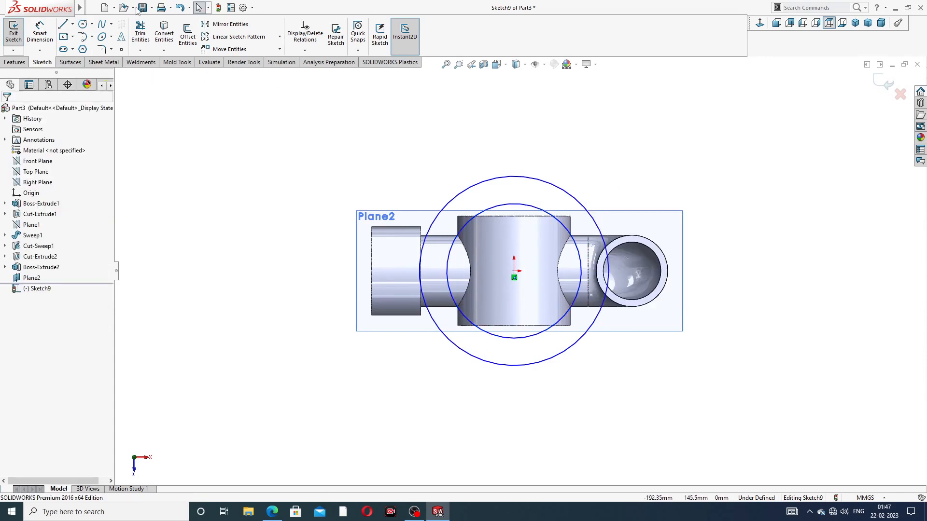
Dimension the outer circle at 110 mm diameter.
click(40, 32)
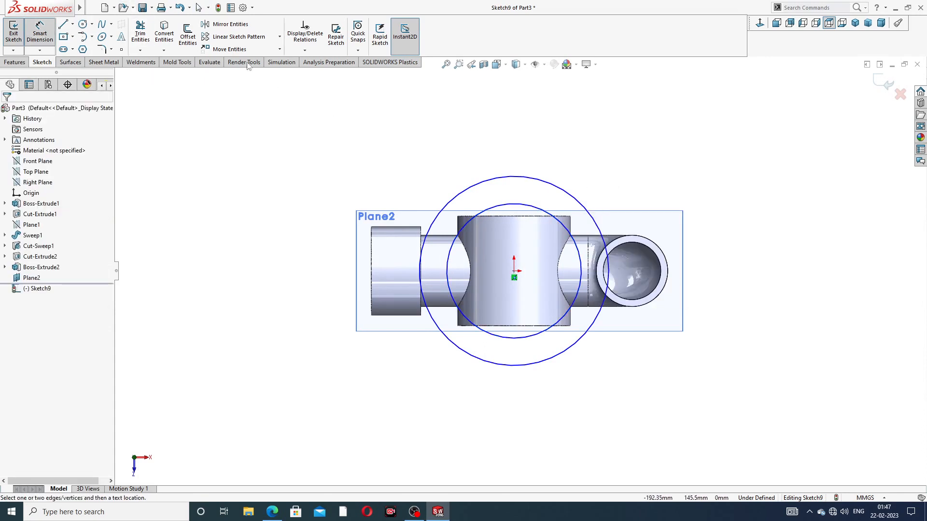
click(539, 183)
click(652, 147)
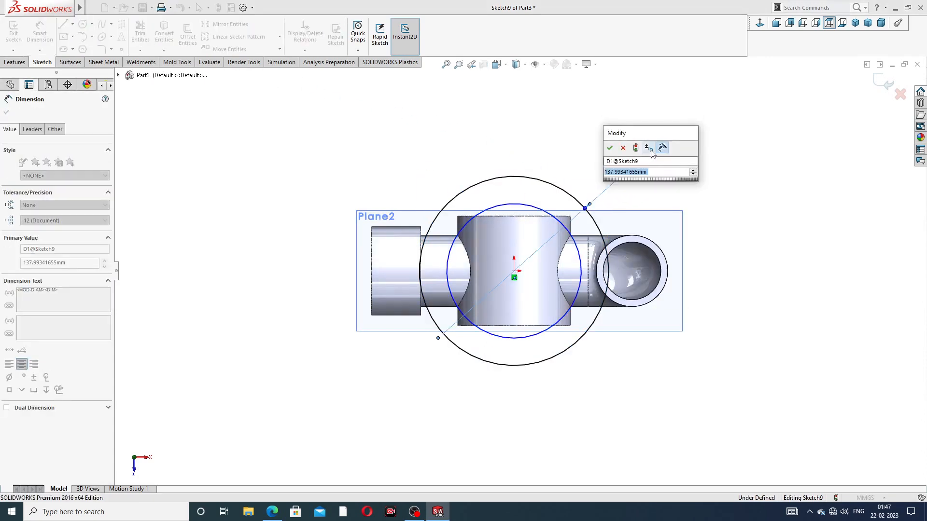
text(110)
key(Return)
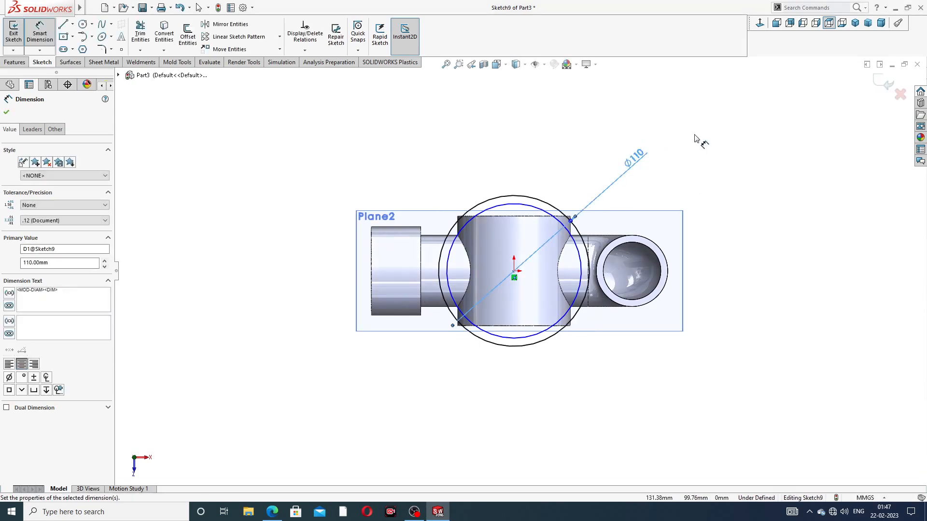
click(694, 138)
Dimension the inner circle at 85 mm diameter.
scroll(548, 227, down, 4)
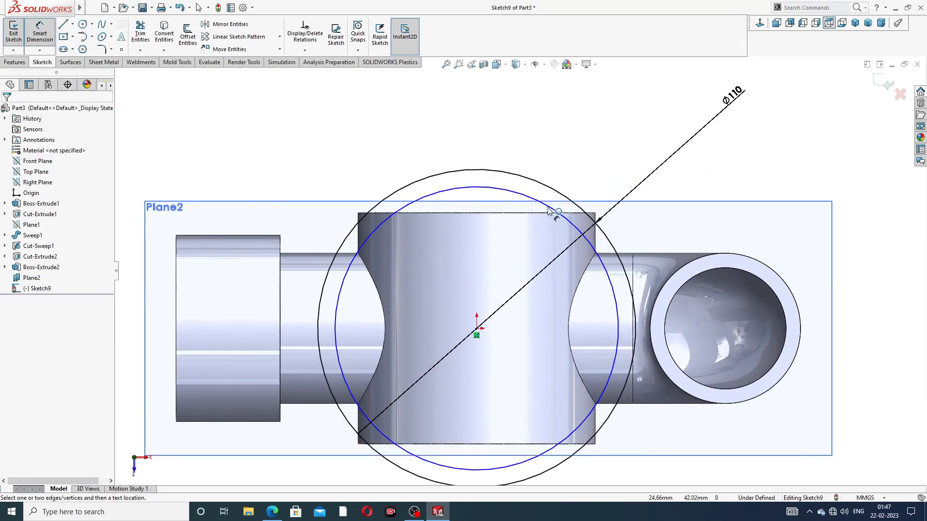
click(507, 191)
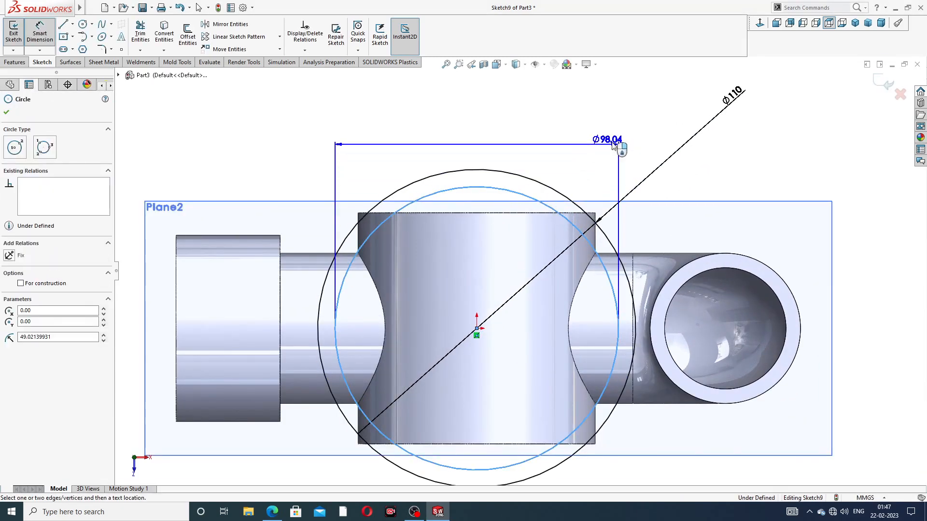
click(644, 134)
text(85)
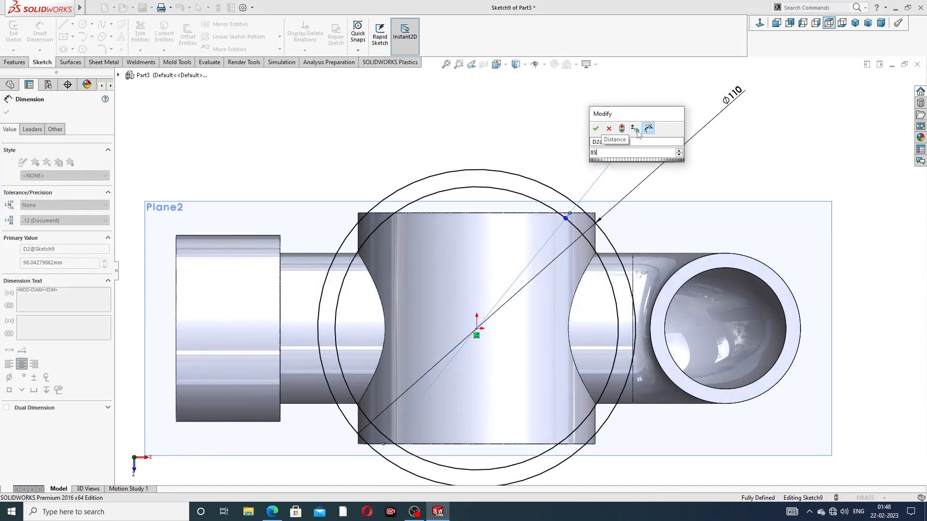
key(Return)
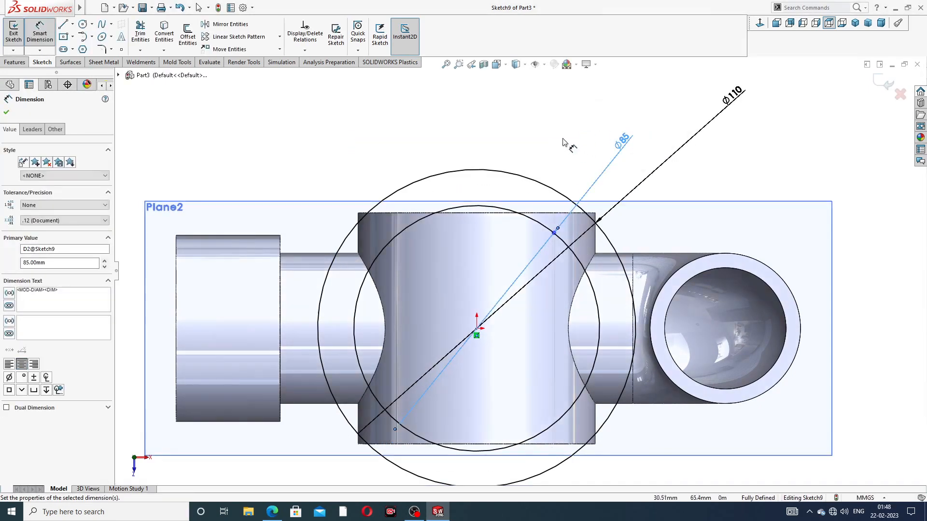
right_click(573, 144)
click(592, 144)
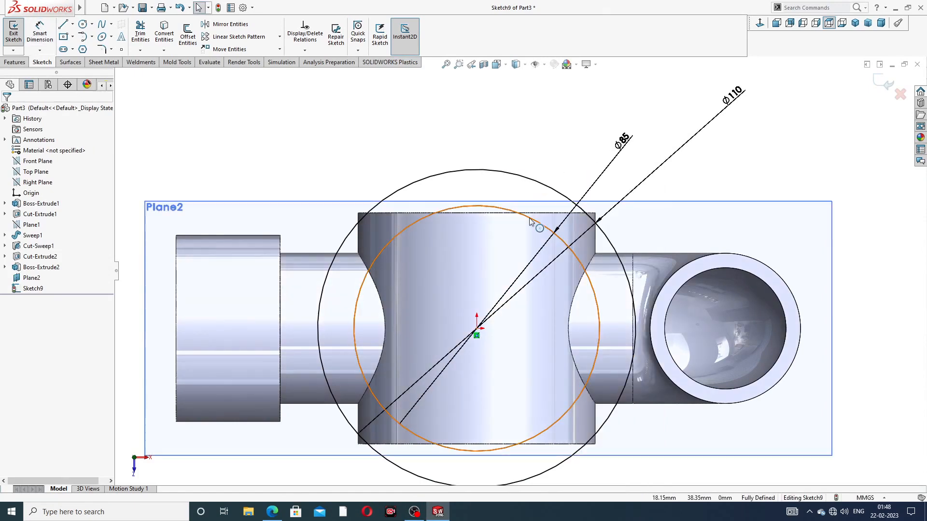
Convert the 85 mm inner circle to construction geometry.
click(560, 235)
click(567, 188)
key(Escape)
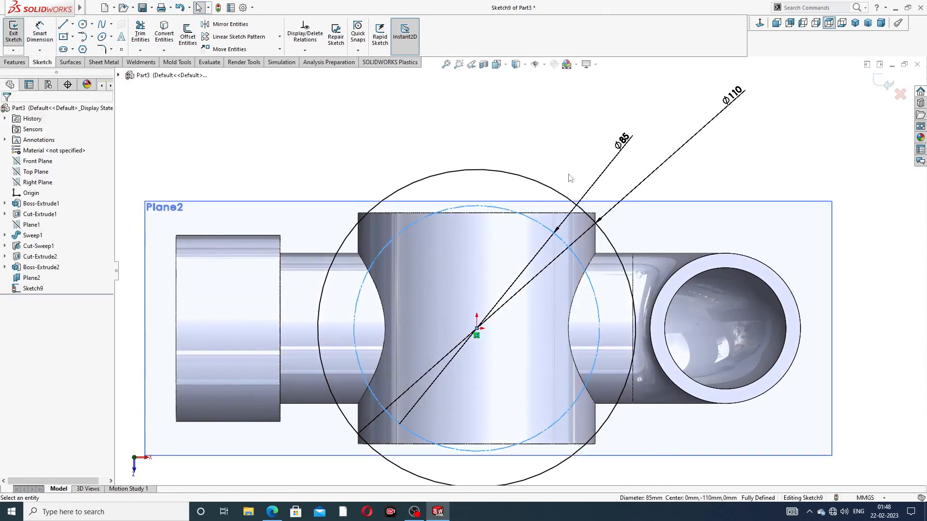
Draw a small circle about 8 mm in diameter, centred on the construction circle directly above the origin.
scroll(502, 225, down, 3)
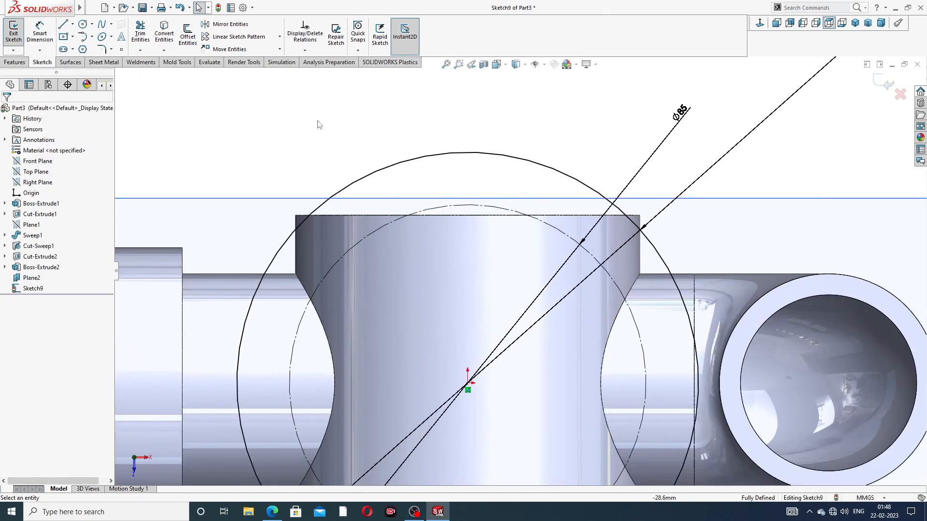
click(82, 25)
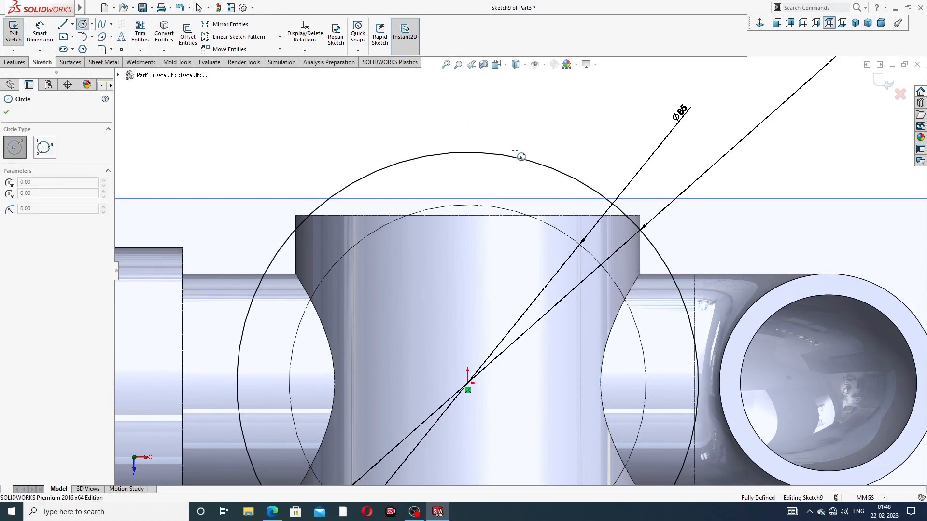
click(467, 205)
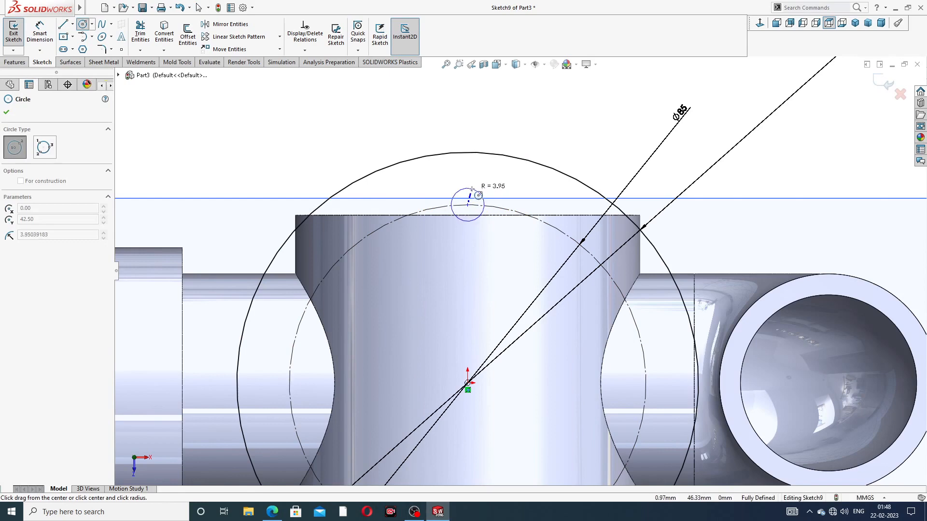
click(471, 188)
right_click(498, 175)
click(514, 182)
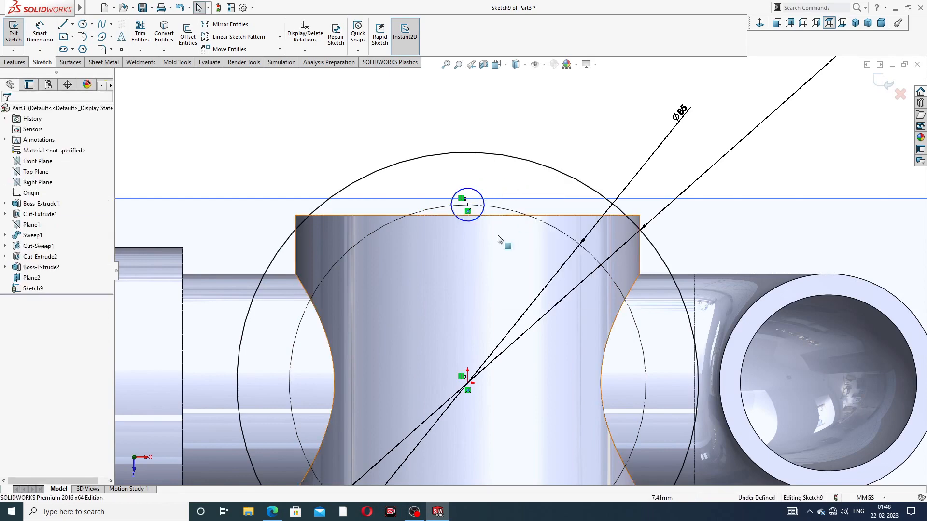
Check the flange holes in the PDF practice drawing in the browser and dimension the small circle at 12 mm diameter.
scroll(501, 237, up, 2)
click(272, 511)
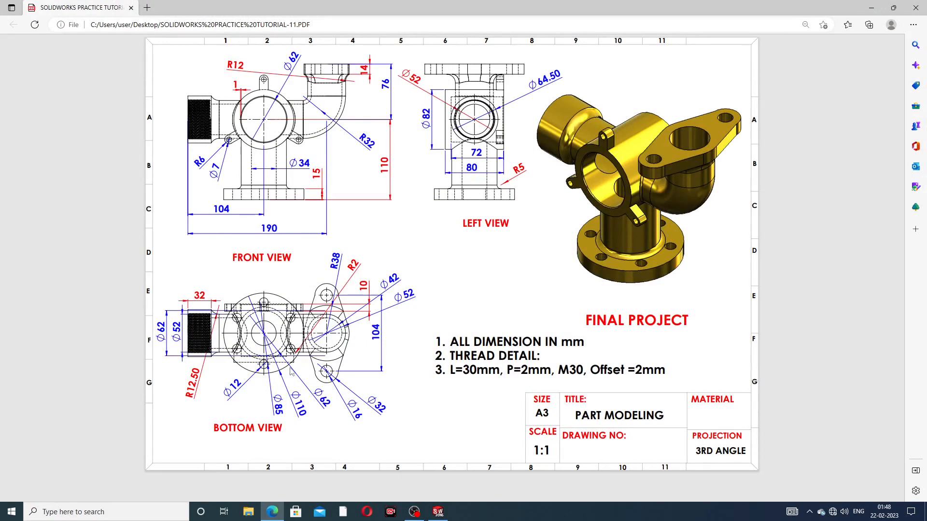
click(273, 512)
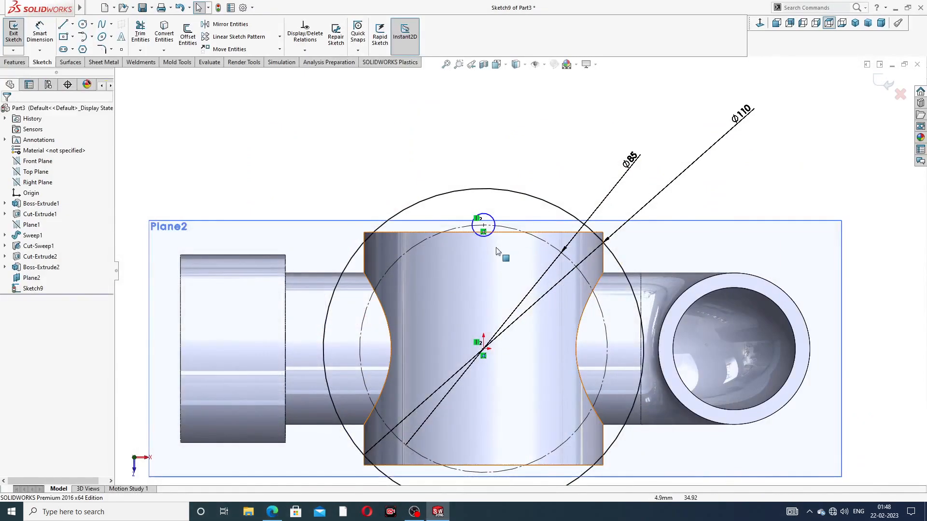
click(273, 511)
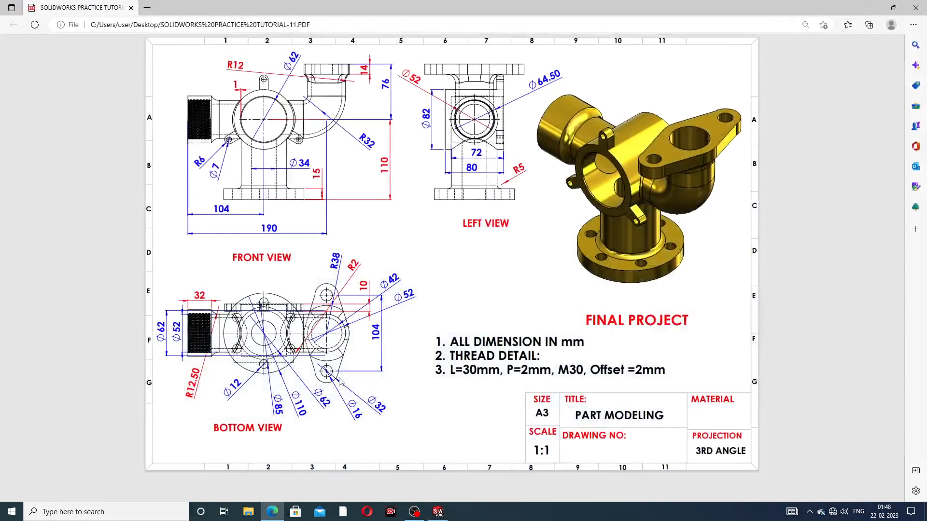
click(273, 511)
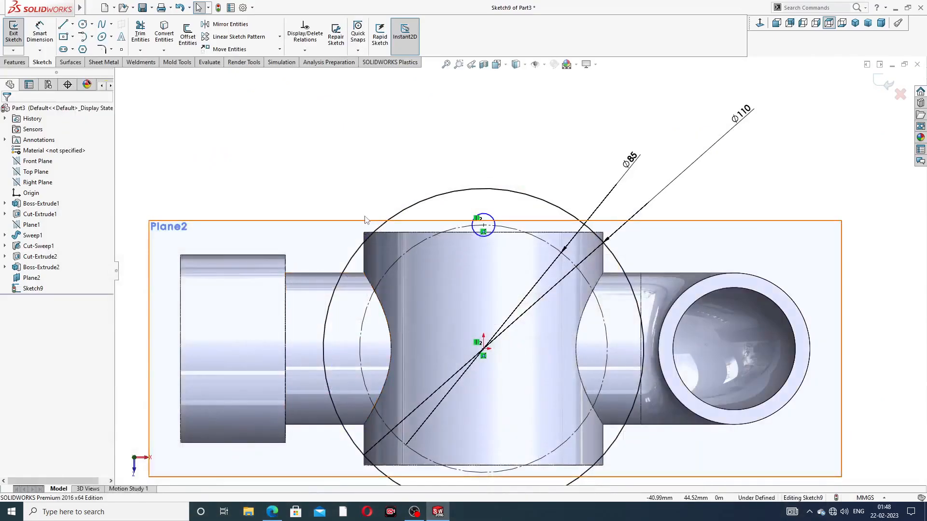
click(46, 30)
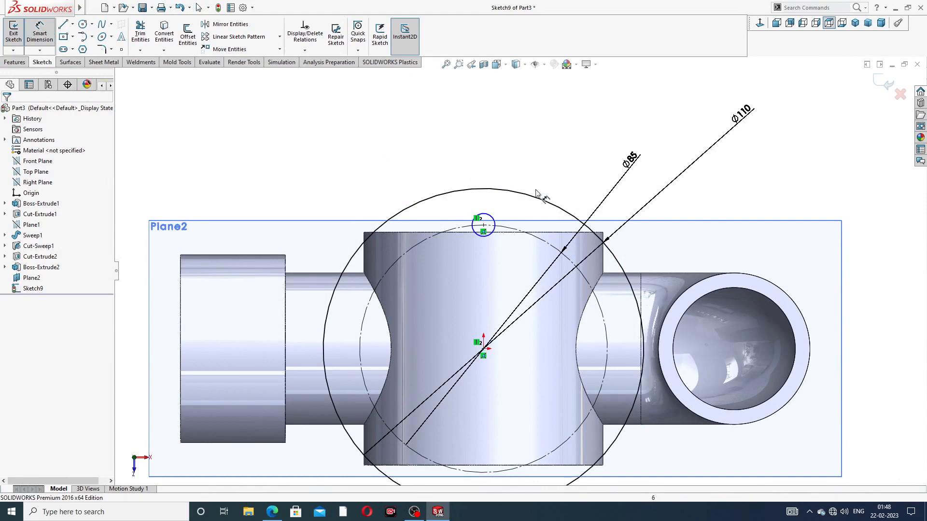
click(490, 220)
click(527, 181)
text(12)
key(Return)
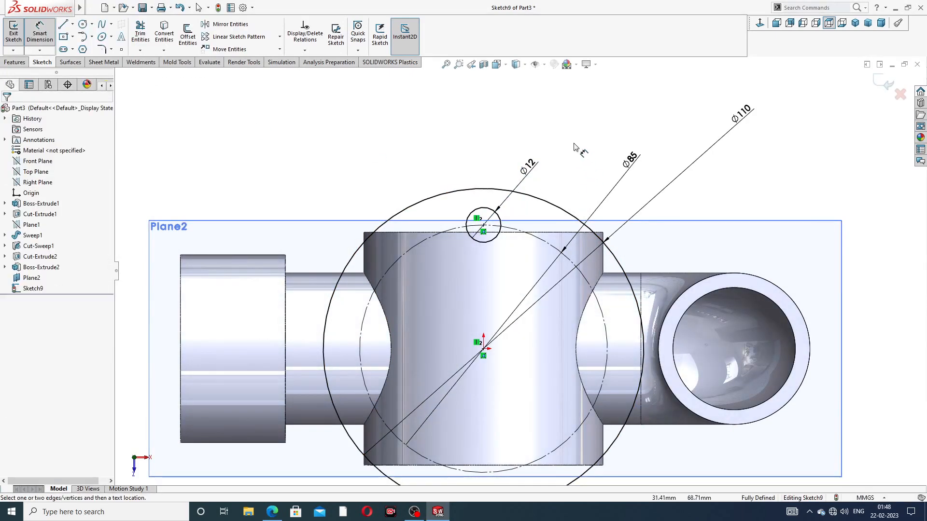
right_click(577, 164)
click(598, 143)
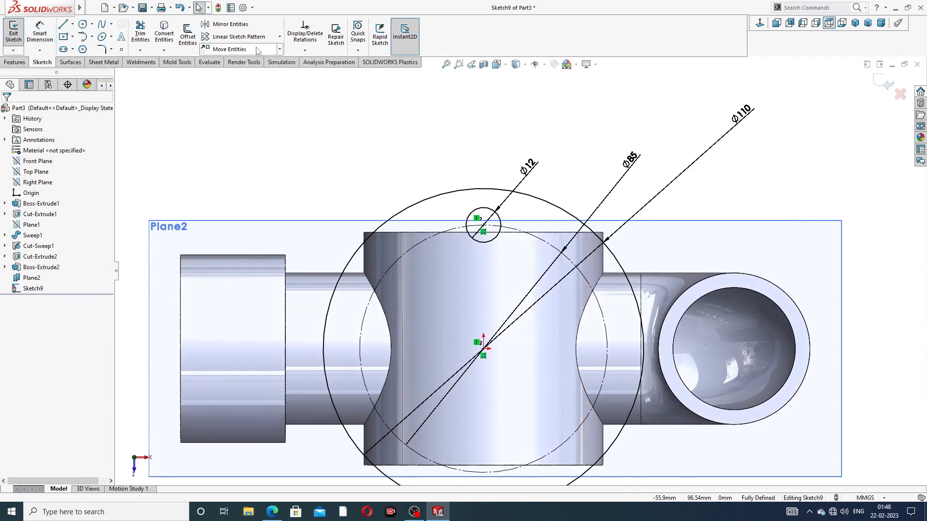
Set up a circular sketch pattern of the 12 mm circle about the origin with 8 equally spaced instances over 360 degrees.
click(280, 37)
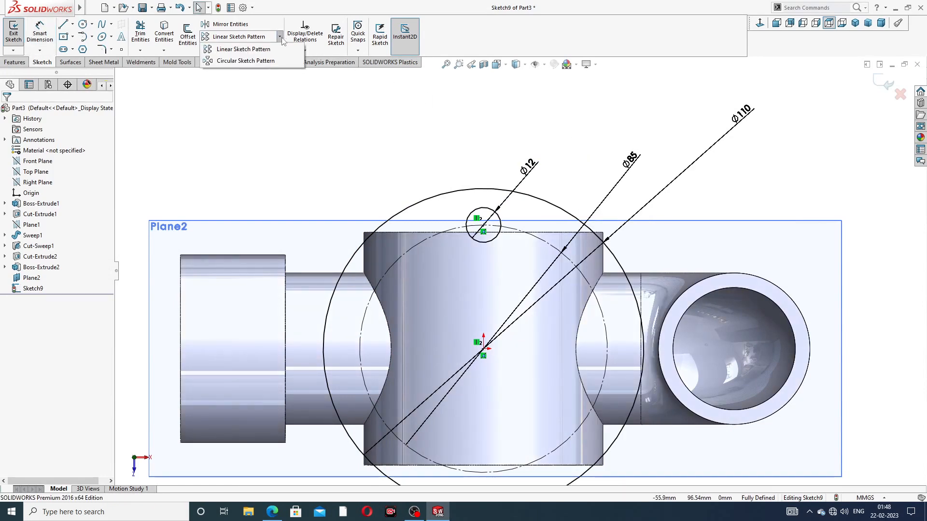
click(273, 62)
scroll(513, 269, up, 3)
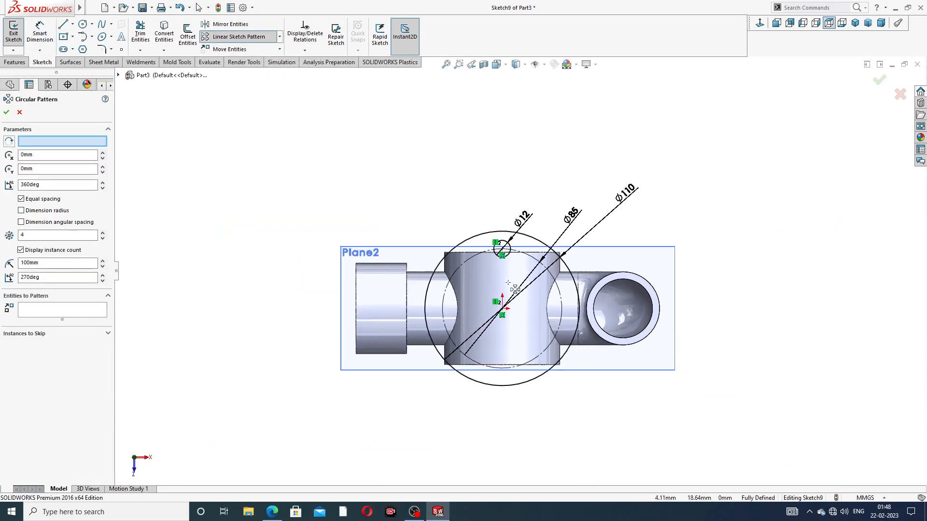
click(509, 259)
scroll(504, 304, down, 5)
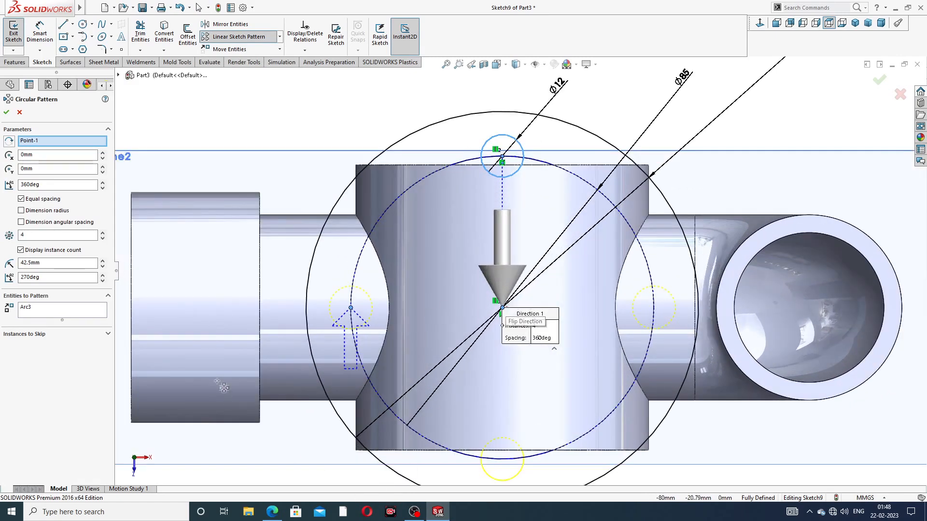
click(102, 232)
click(102, 232)
click(102, 233)
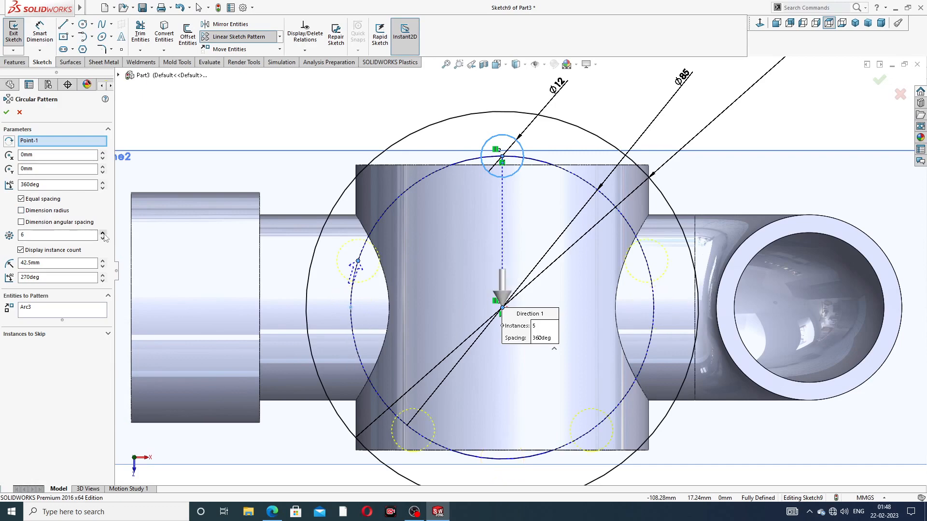
click(102, 233)
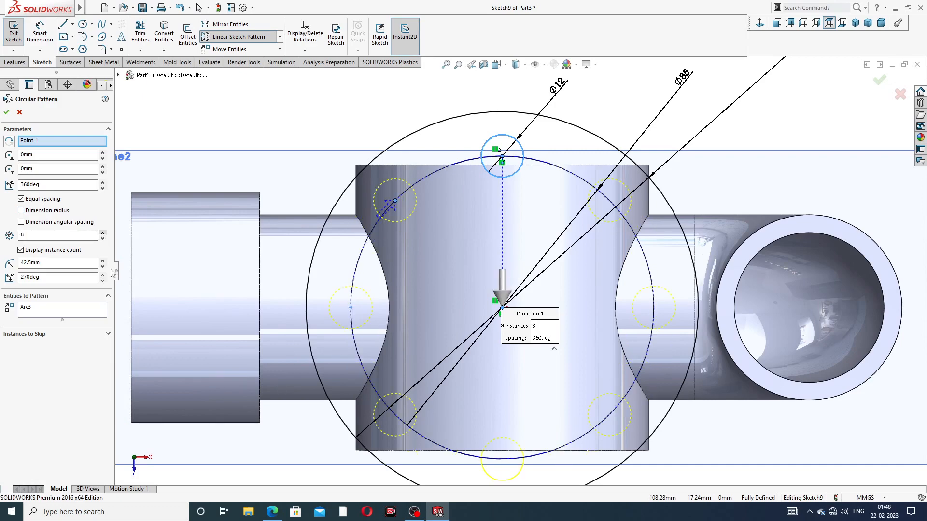
Check the flange's bolt holes in the PDF practice drawing in the browser and accept the circular pattern.
click(272, 512)
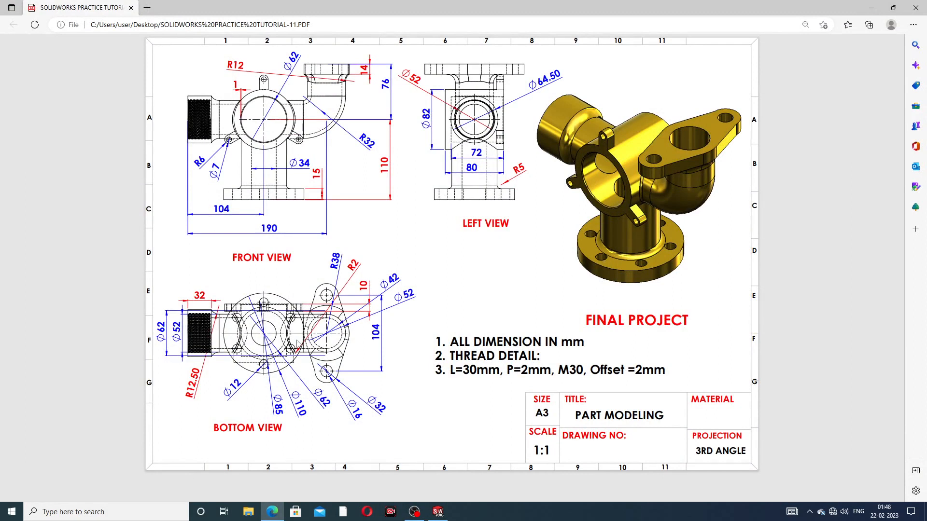
click(272, 511)
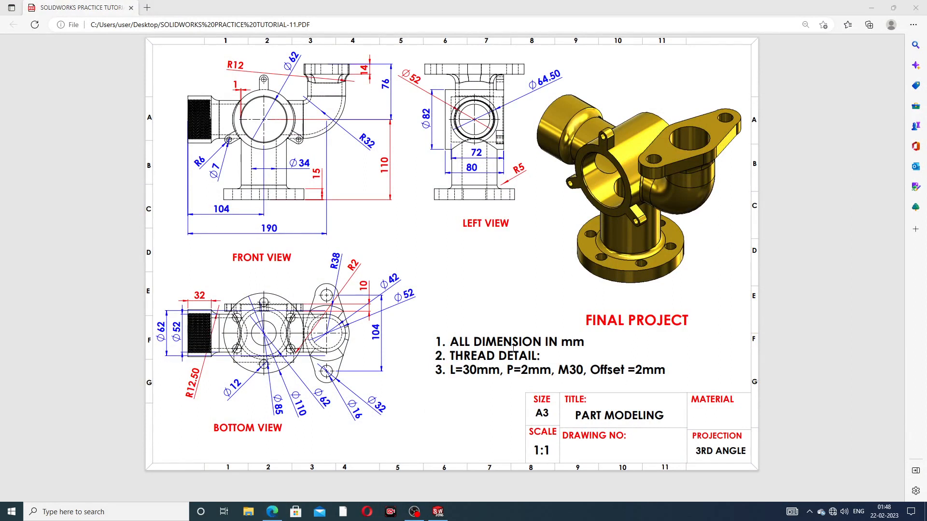
click(269, 515)
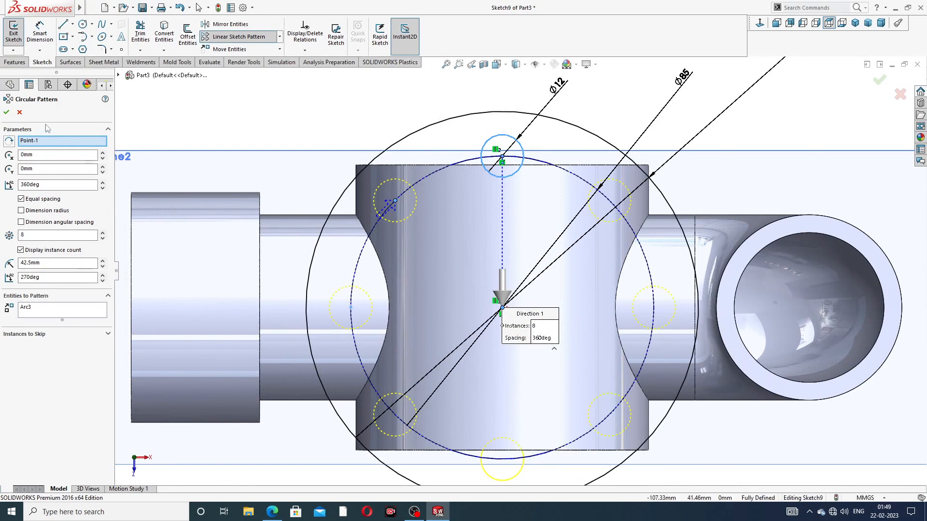
click(6, 113)
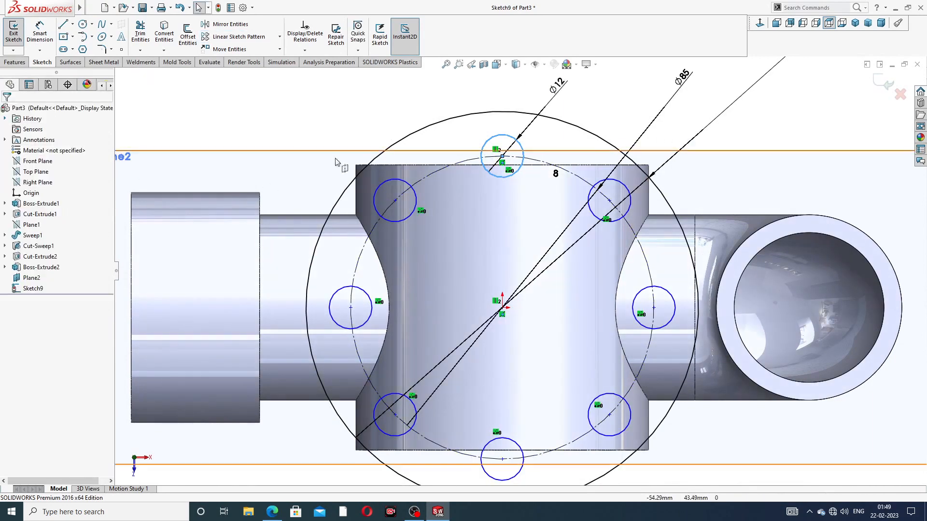
Move the 12 mm, 85 mm and 110 mm diameter labels further apart outside the flange circle.
scroll(394, 171, up, 2)
scroll(518, 272, up, 1)
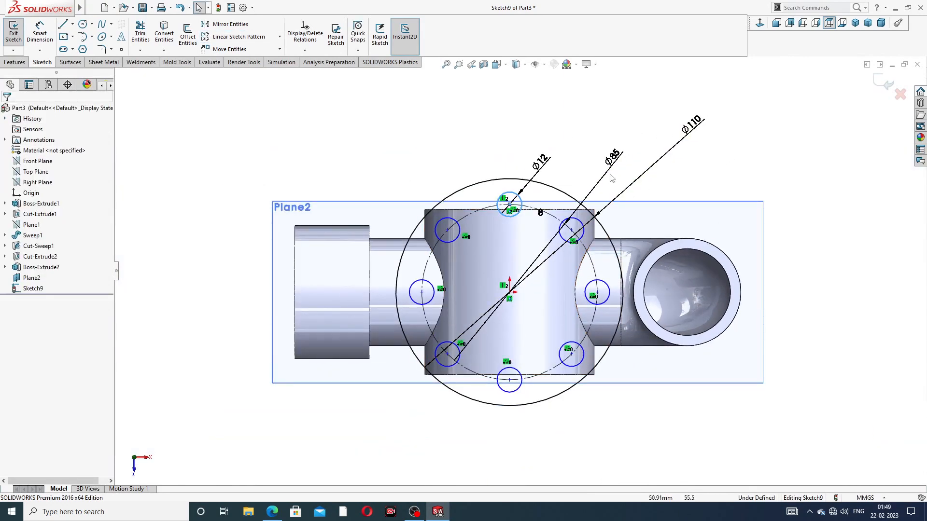
drag(539, 164, 543, 149)
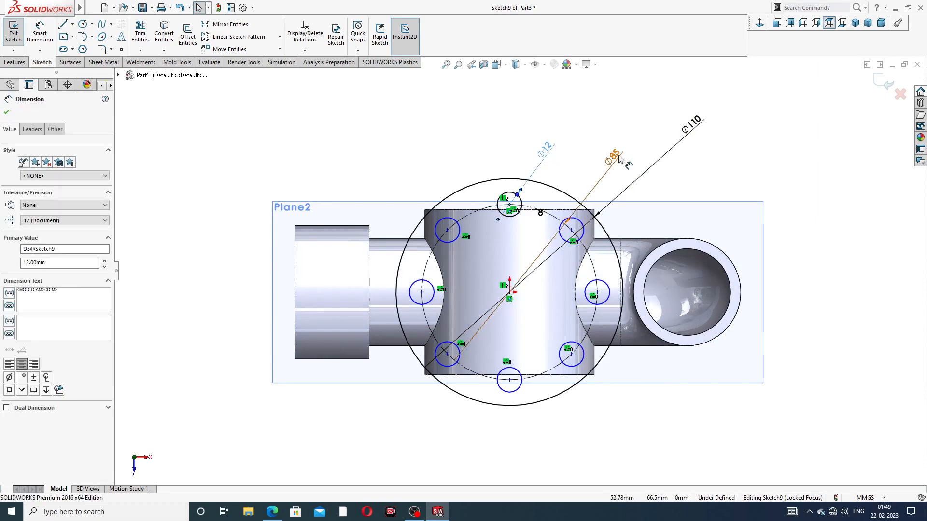
drag(618, 158, 617, 145)
mouse_move(691, 127)
mouse_down()
mouse_move(700, 140)
mouse_move(706, 130)
mouse_up()
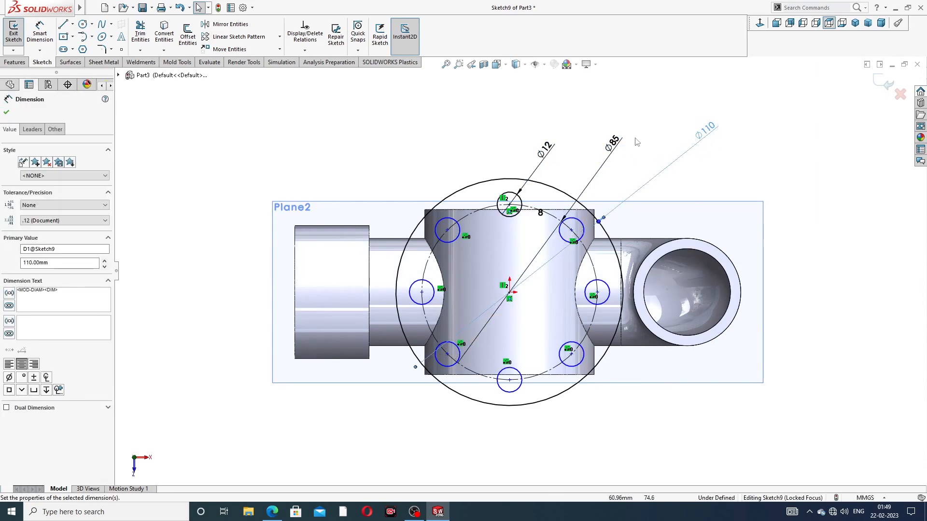
drag(618, 148, 603, 135)
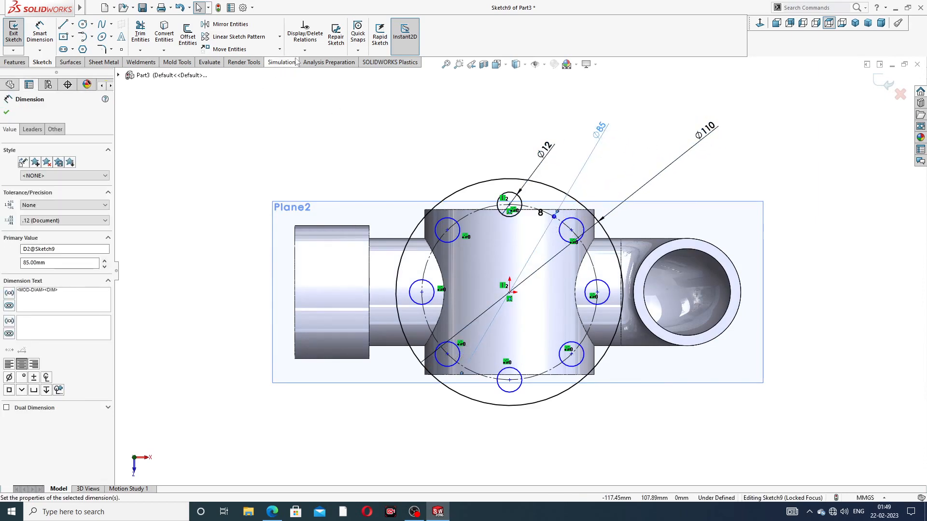
click(7, 113)
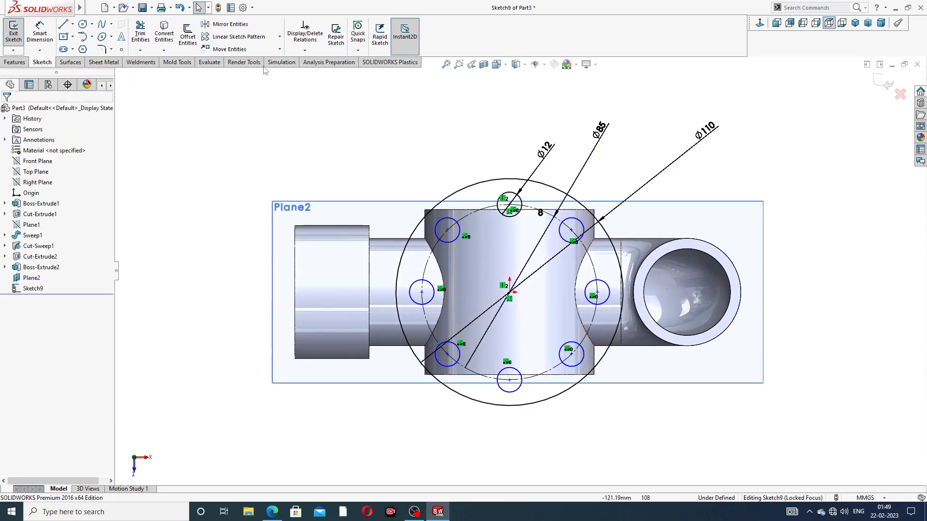
Fully define the flange sketch by calculating relations and dimensions for all entities in the sketch.
click(305, 51)
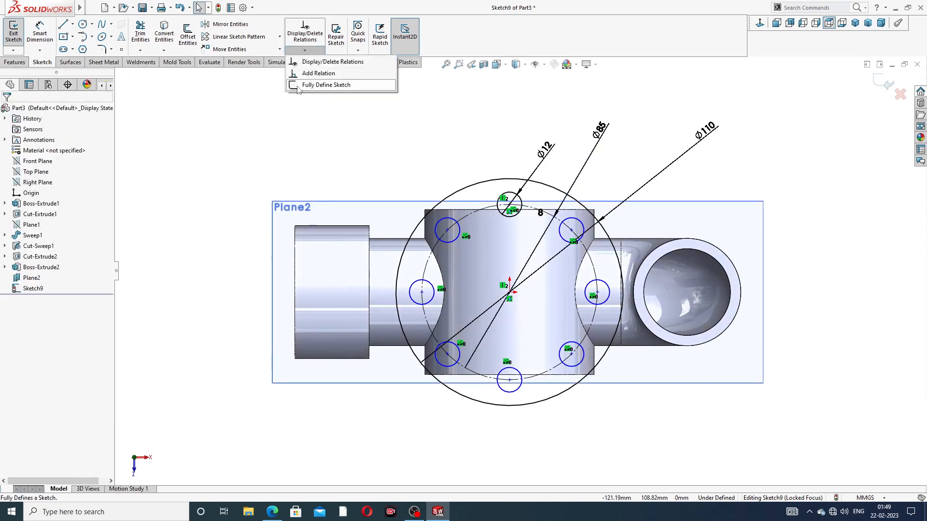
click(326, 85)
click(56, 163)
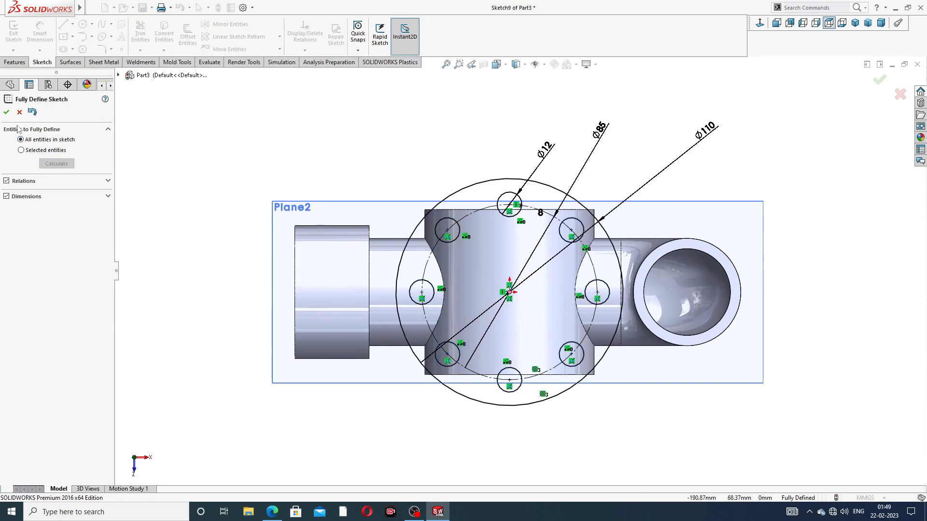
click(6, 112)
Extrude the flange sketch 15 mm as a blind boss upwards towards the body.
mouse_move(573, 277)
middle_down()
mouse_move(481, 355)
mouse_move(545, 238)
middle_up()
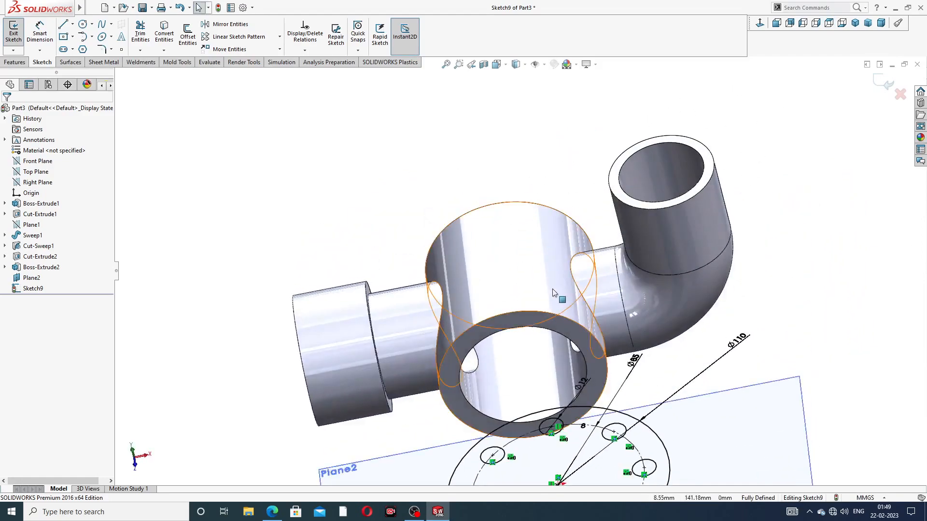
mouse_move(541, 338)
middle_down()
mouse_move(529, 207)
mouse_move(573, 327)
mouse_move(555, 357)
mouse_move(473, 428)
mouse_move(509, 449)
middle_up()
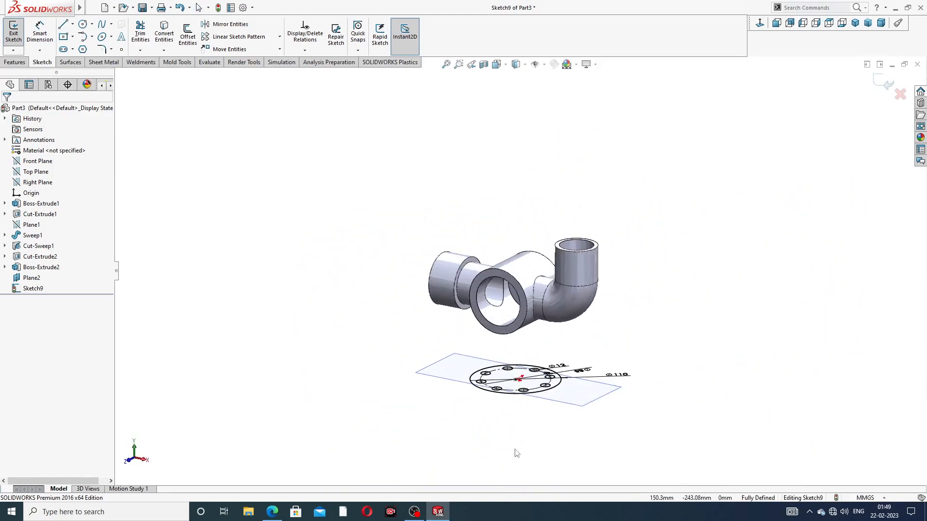
scroll(516, 434, down, 3)
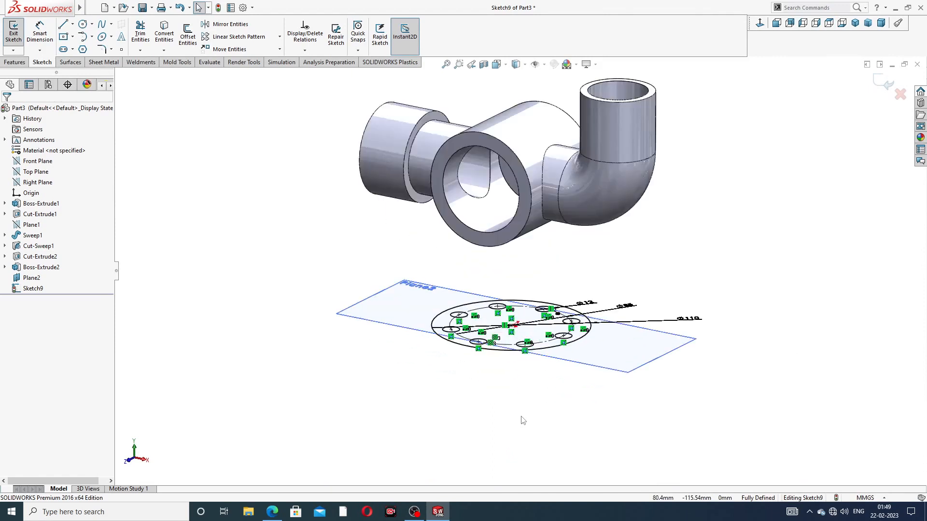
click(19, 62)
click(18, 33)
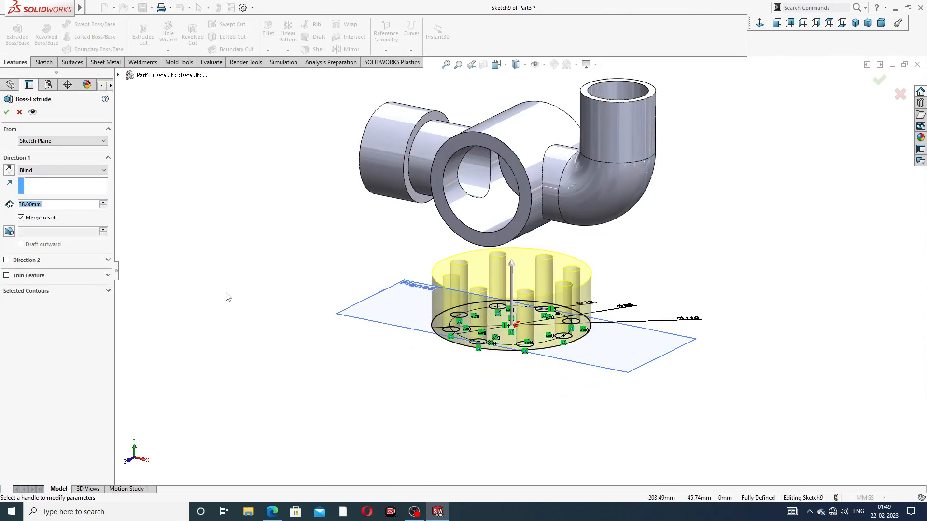
text(1)
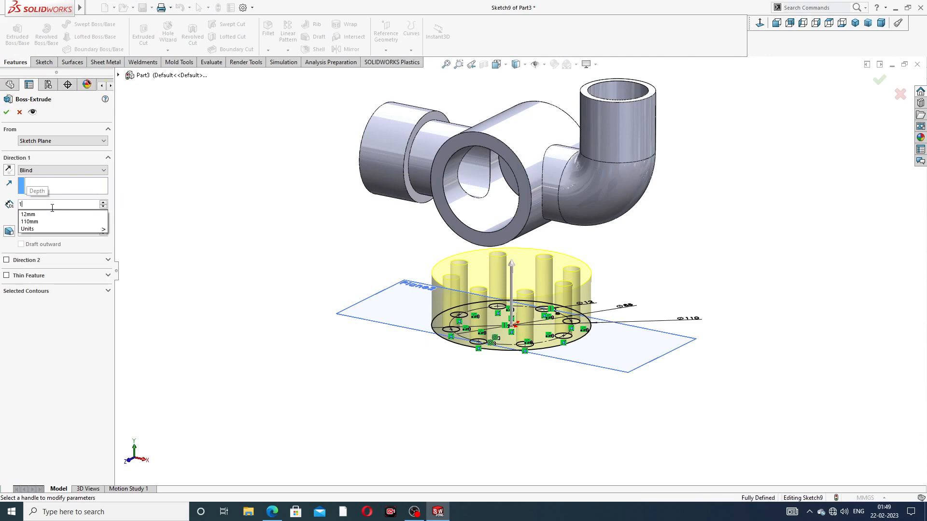
text(5)
key(Return)
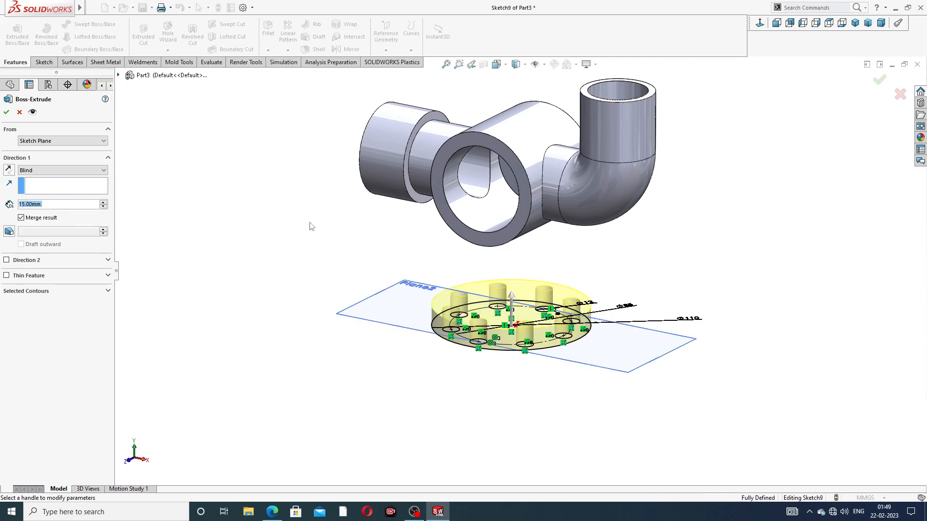
mouse_move(391, 276)
middle_down()
mouse_move(446, 252)
mouse_move(434, 271)
middle_up()
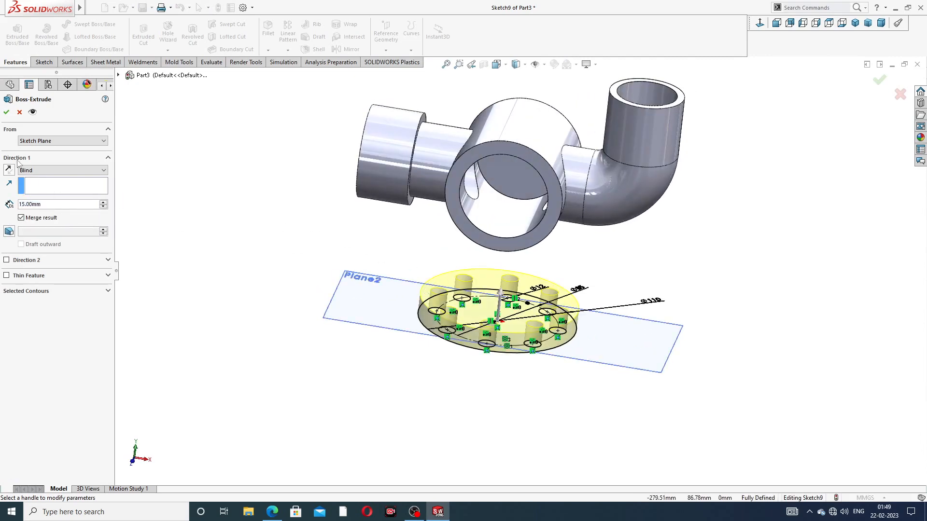
click(7, 114)
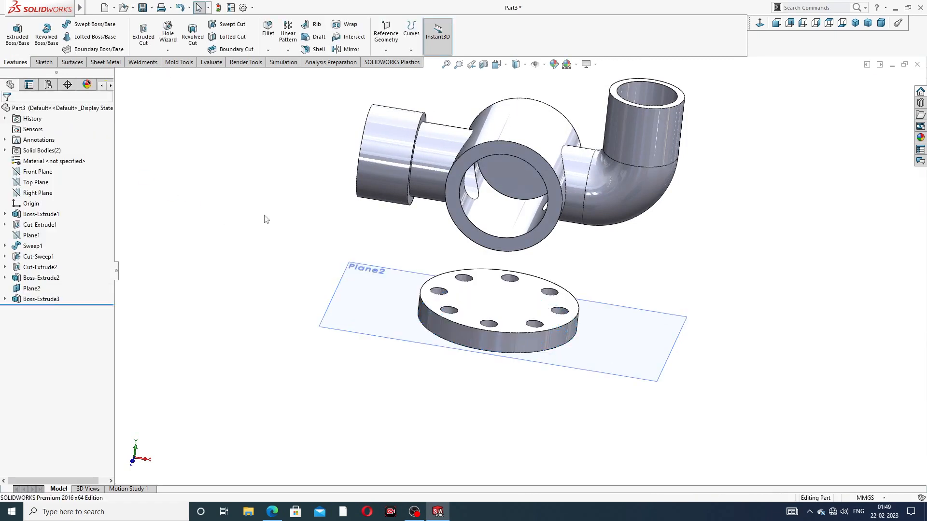
Hide Plane2 and open a new sketch on the flange's top face, viewed normal to it.
click(648, 383)
click(696, 352)
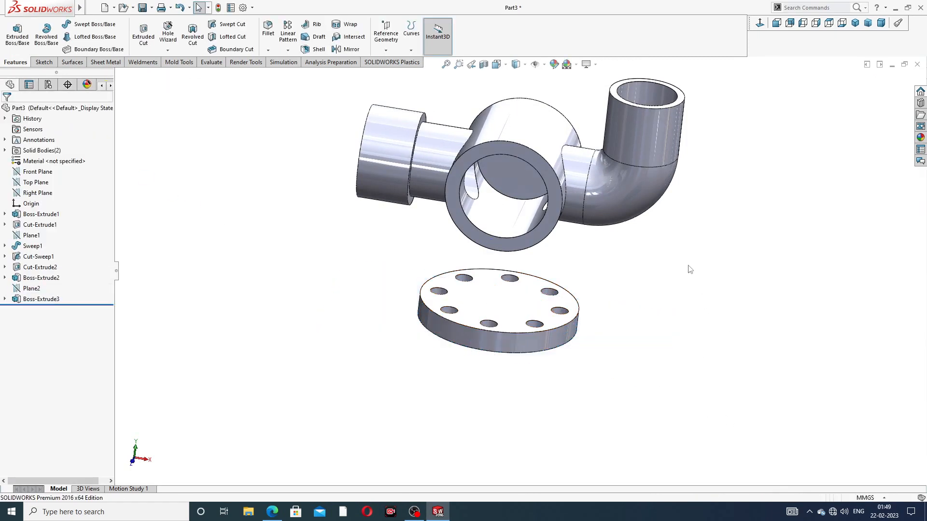
click(499, 310)
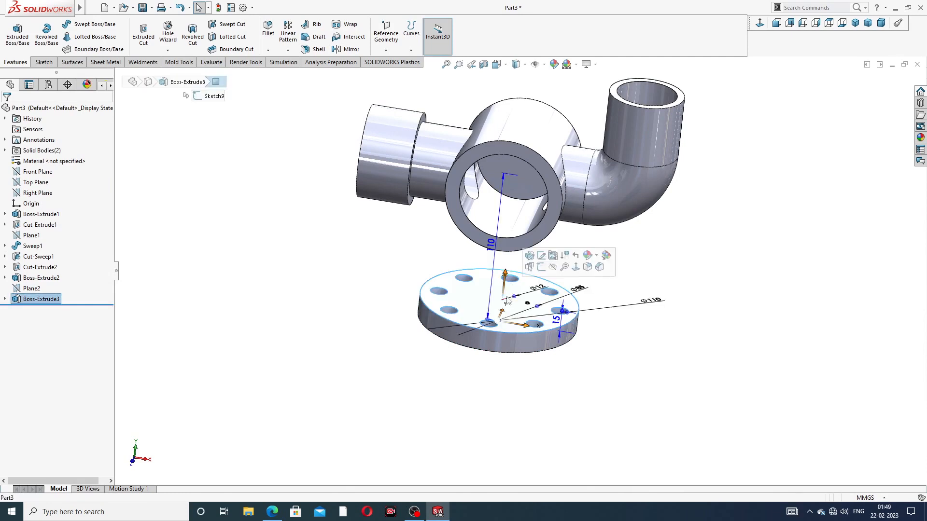
click(541, 273)
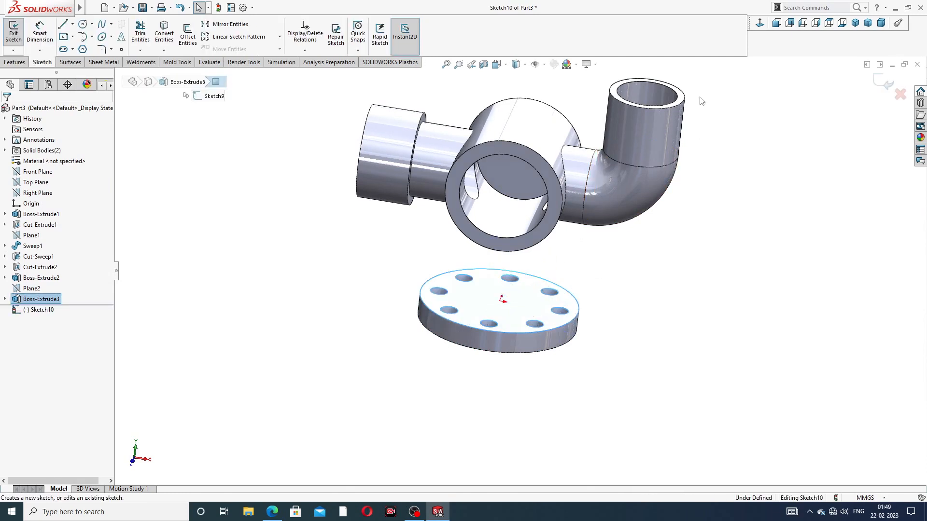
click(760, 23)
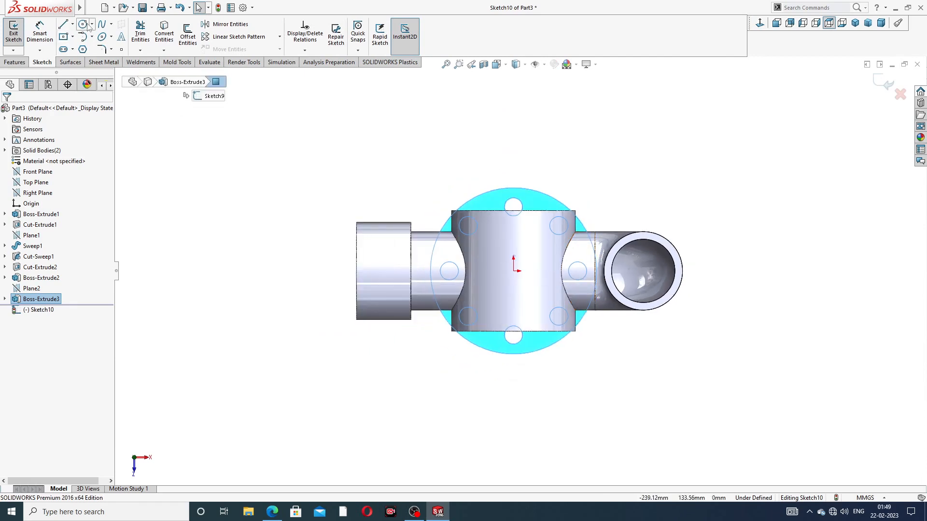
Draw a circle about 53 mm in diameter centred on the origin on the flange's top face.
click(83, 24)
click(513, 271)
click(543, 244)
right_click(604, 169)
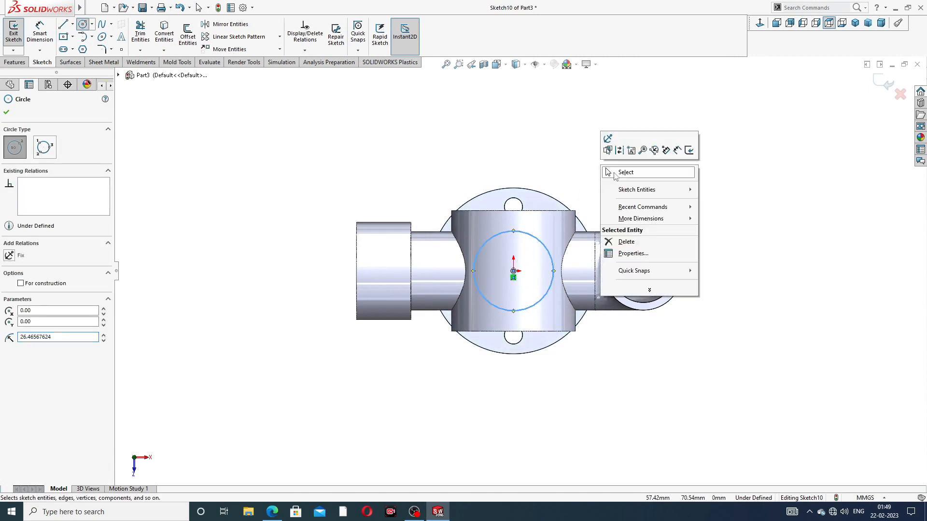
click(626, 172)
Dimension the circle on the flange's top face at 62 mm diameter.
click(40, 32)
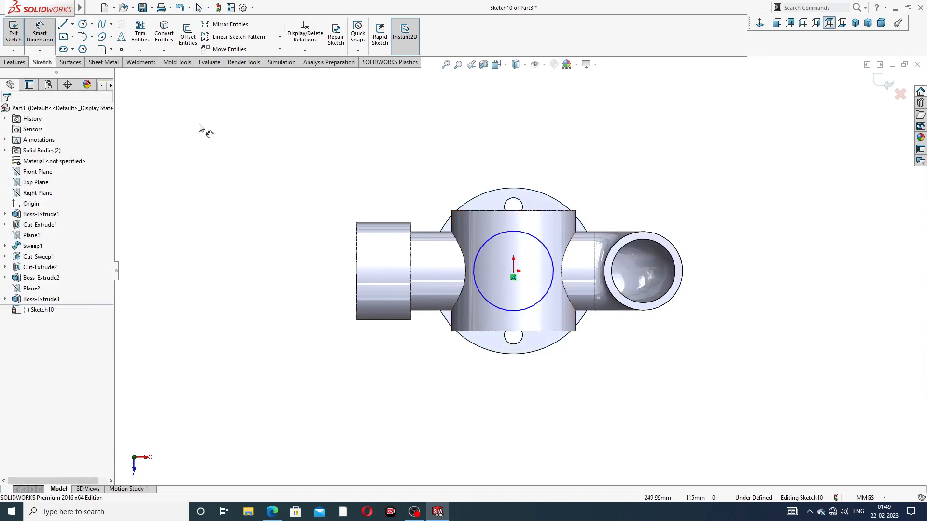
click(541, 244)
click(593, 202)
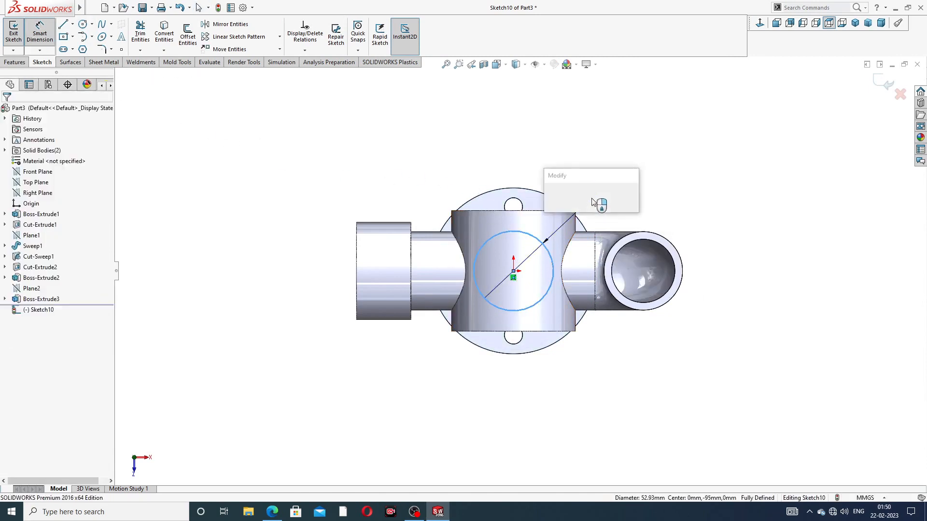
text(62)
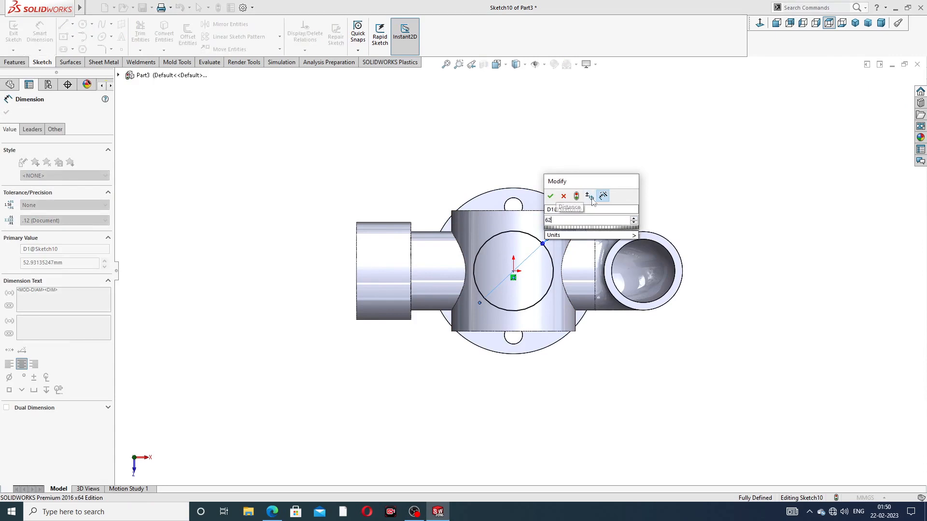
key(Return)
right_click(647, 181)
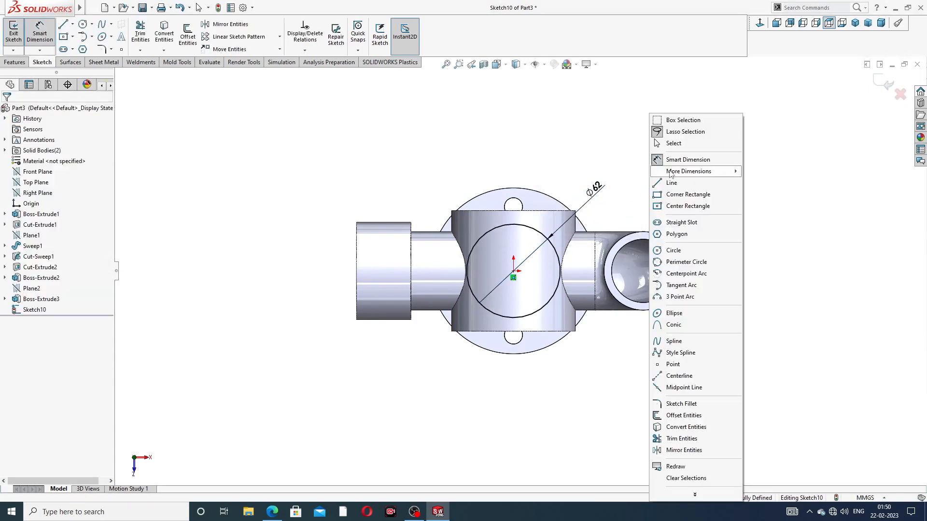
click(683, 144)
middle_drag(571, 273, 553, 239)
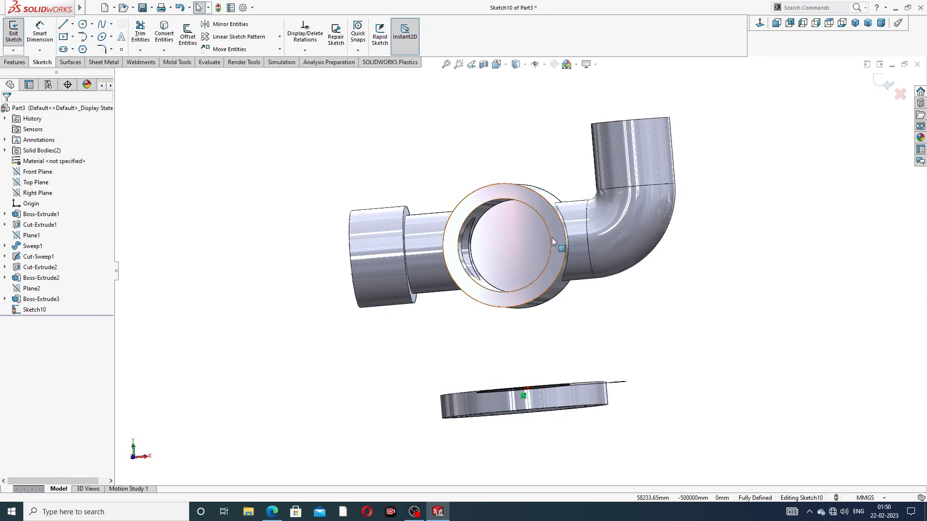
scroll(533, 302, up, 1)
middle_drag(533, 301, 541, 338)
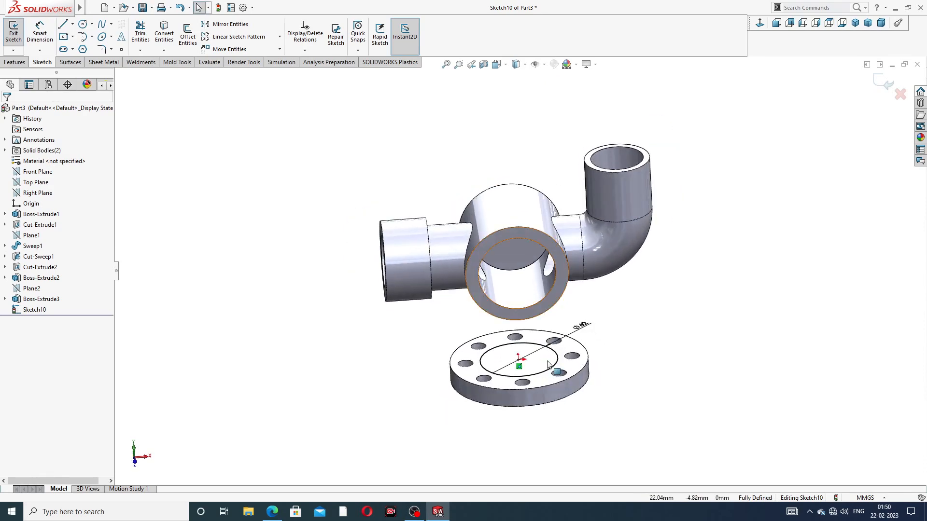
Extrude the 62 mm circle as a merged boss up to the outer cylindrical face of the main body.
click(272, 512)
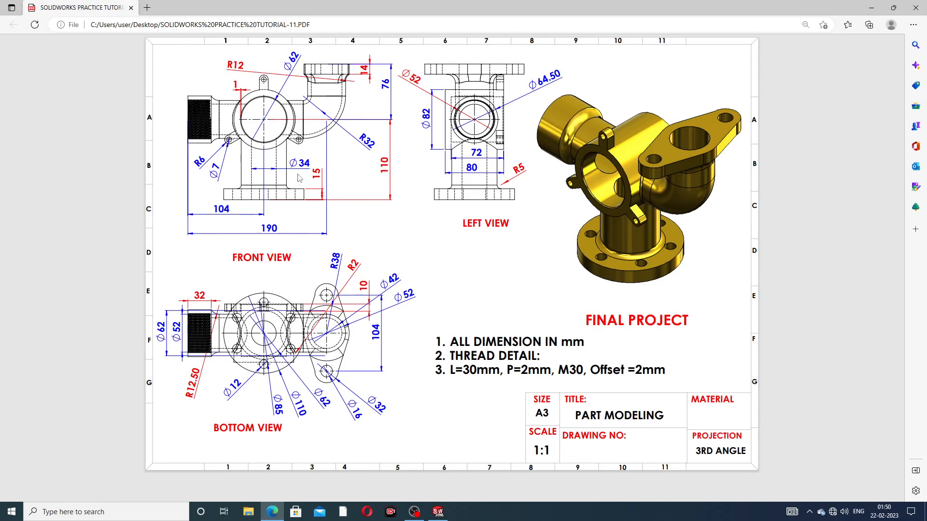
click(267, 515)
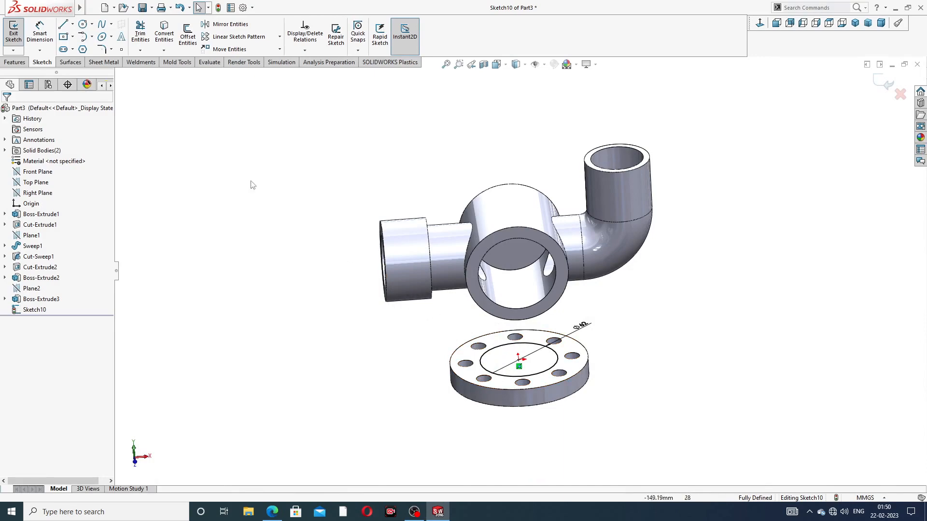
click(15, 62)
click(18, 34)
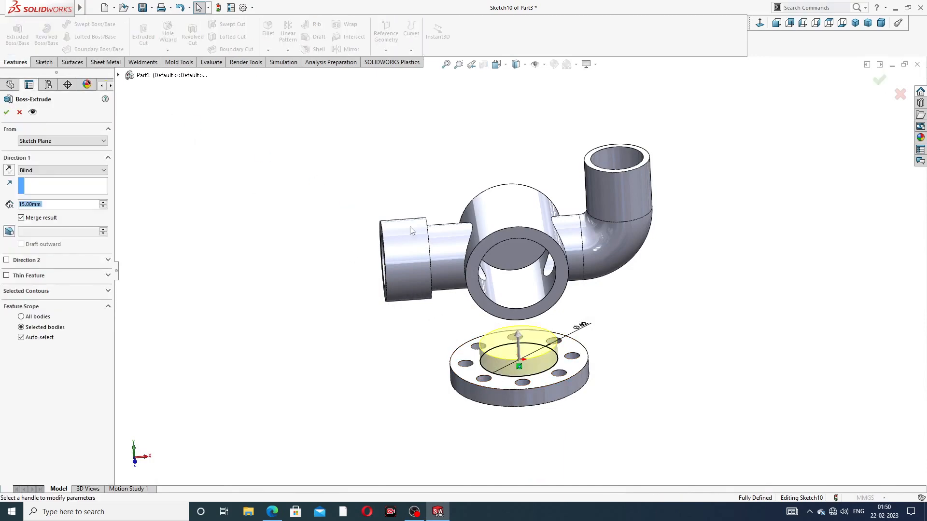
middle_drag(471, 309, 526, 335)
scroll(526, 335, down, 2)
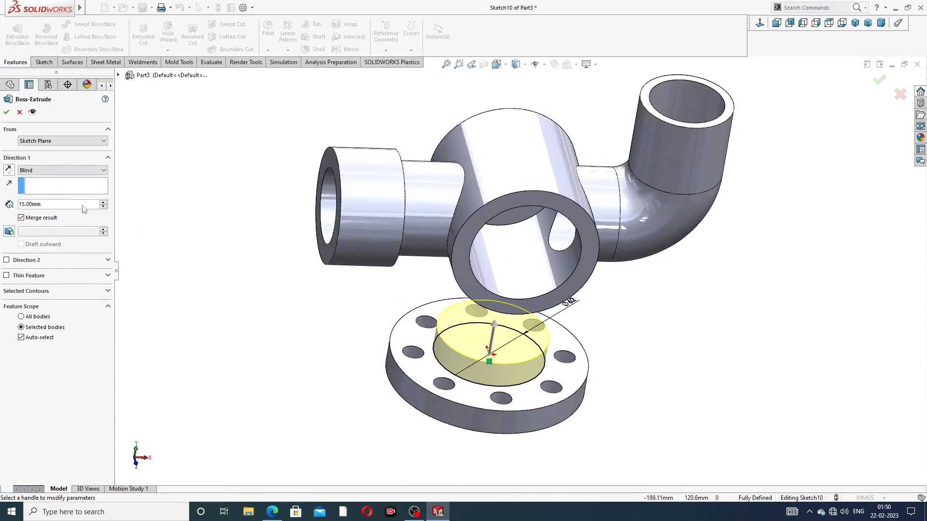
click(53, 171)
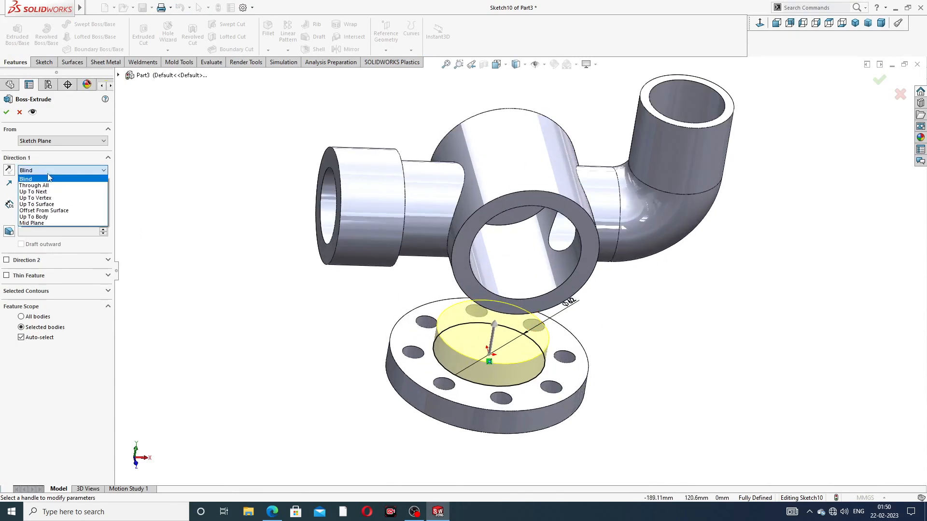
click(56, 205)
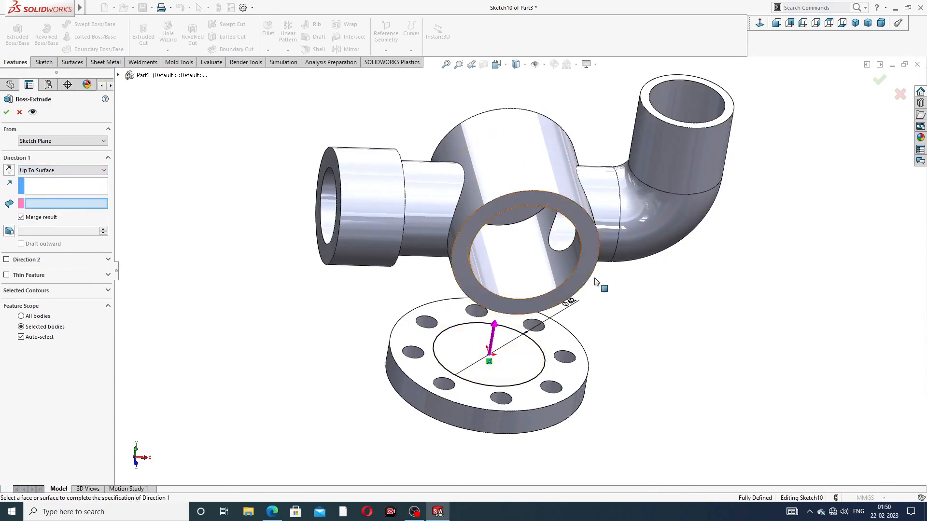
scroll(593, 281, down, 2)
scroll(595, 279, up, 2)
middle_drag(537, 294, 521, 118)
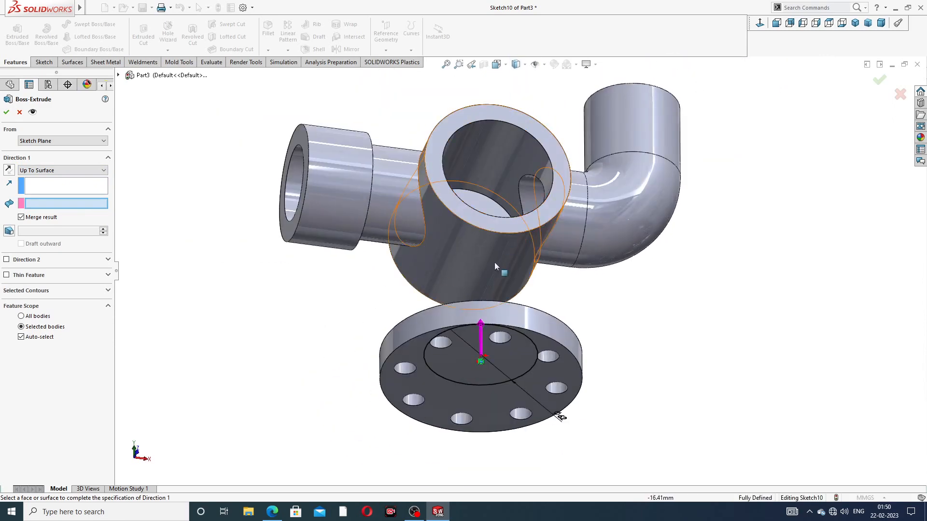
click(491, 260)
middle_drag(491, 261, 550, 386)
key(ctrl+1)
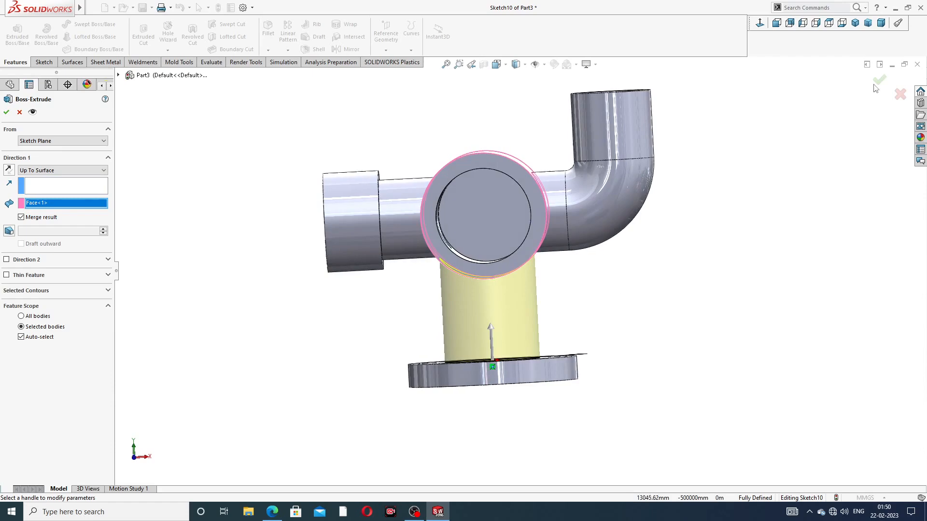
click(878, 80)
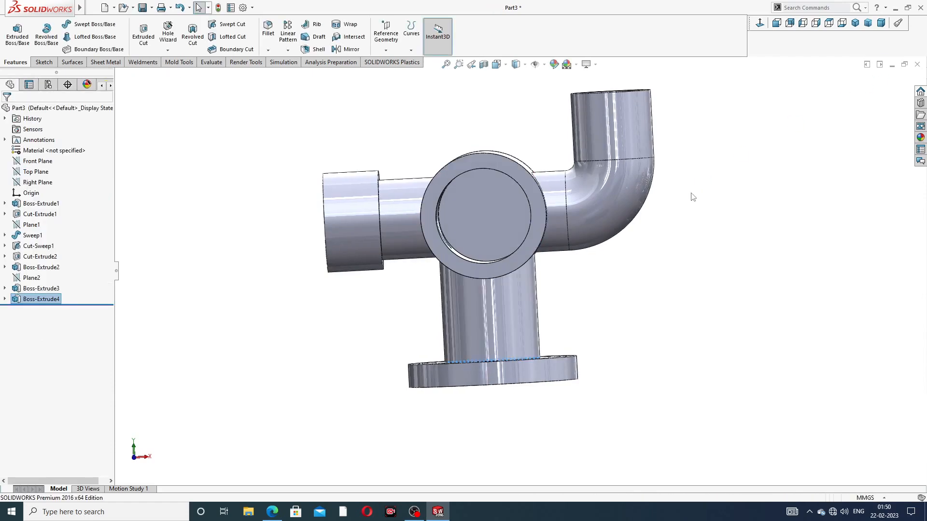
Open a new sketch on the bottom face of the flange, viewed normal to it.
key(ctrl+7)
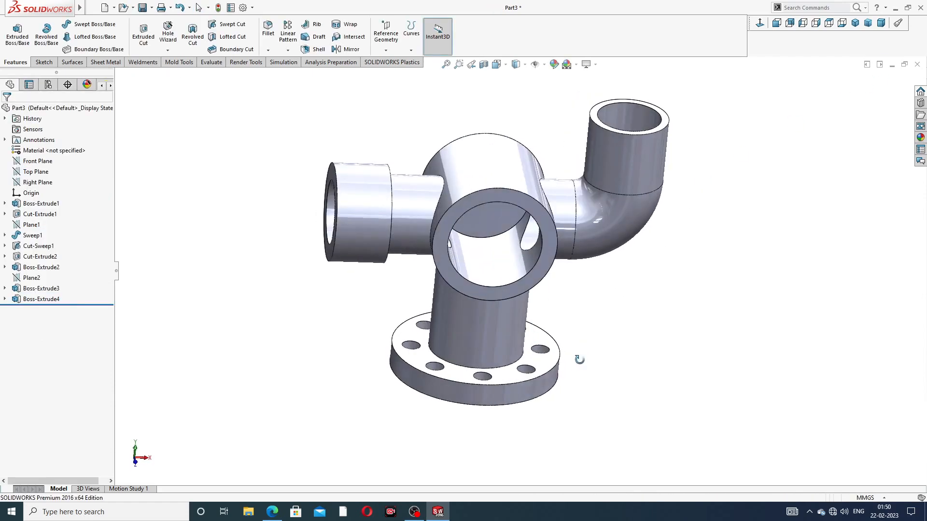
middle_drag(578, 279, 575, 162)
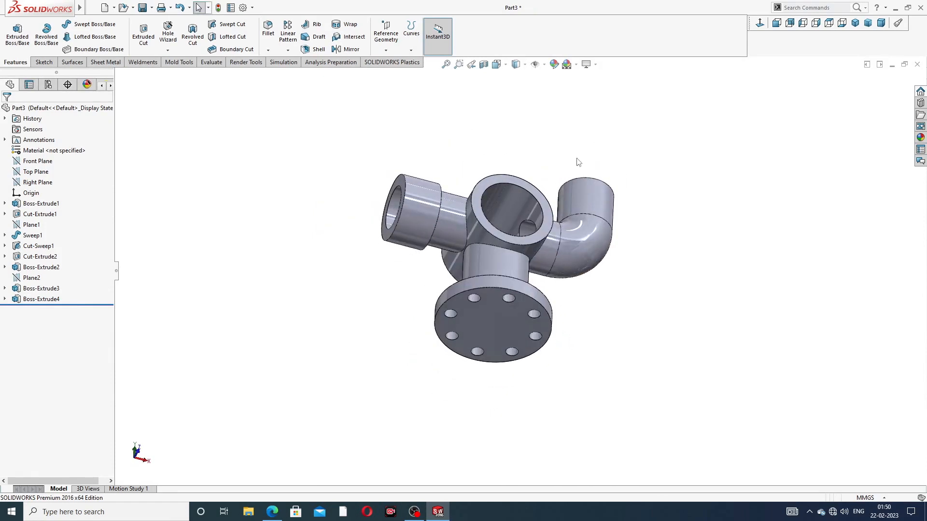
click(497, 316)
click(531, 282)
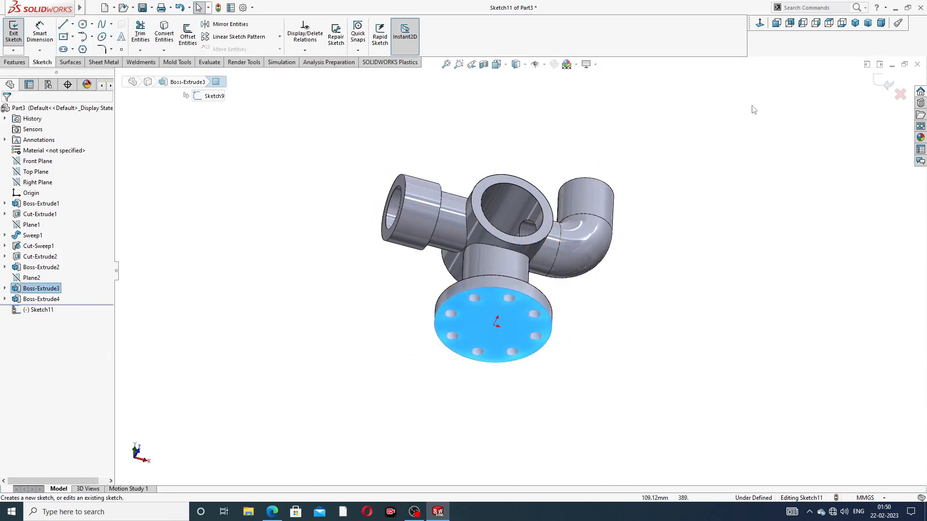
click(764, 24)
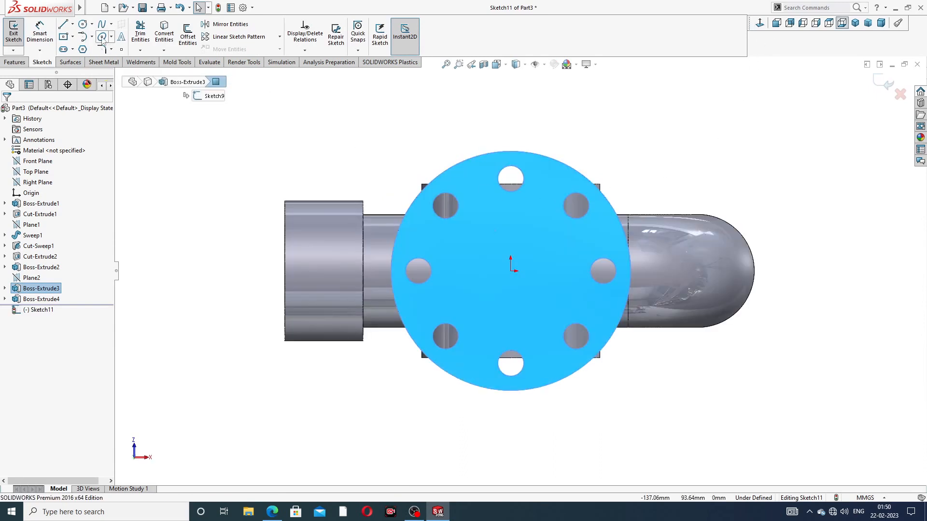
Draw a circle about 38 mm in diameter centred on the origin on the flange's bottom face.
click(83, 24)
click(510, 270)
click(539, 242)
right_click(545, 215)
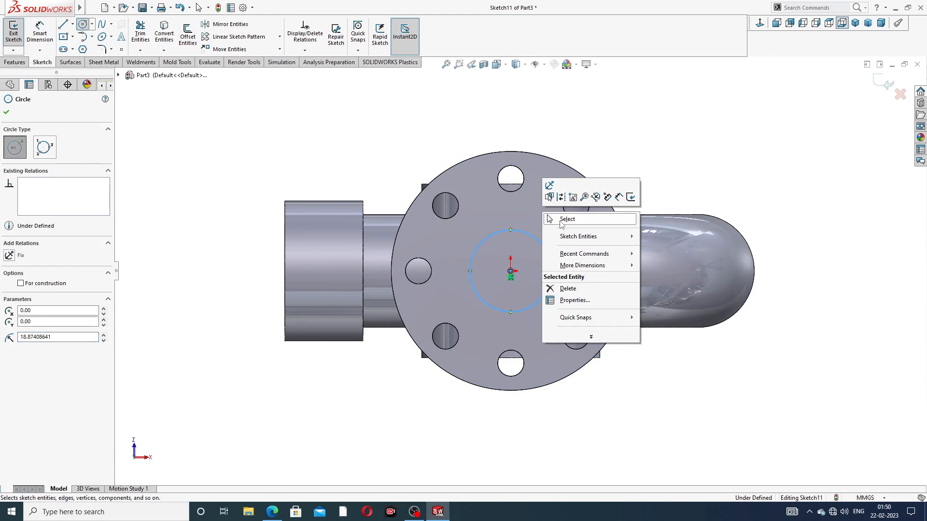
click(565, 220)
Dimension the circle on the flange's bottom face at 34 mm diameter.
click(39, 33)
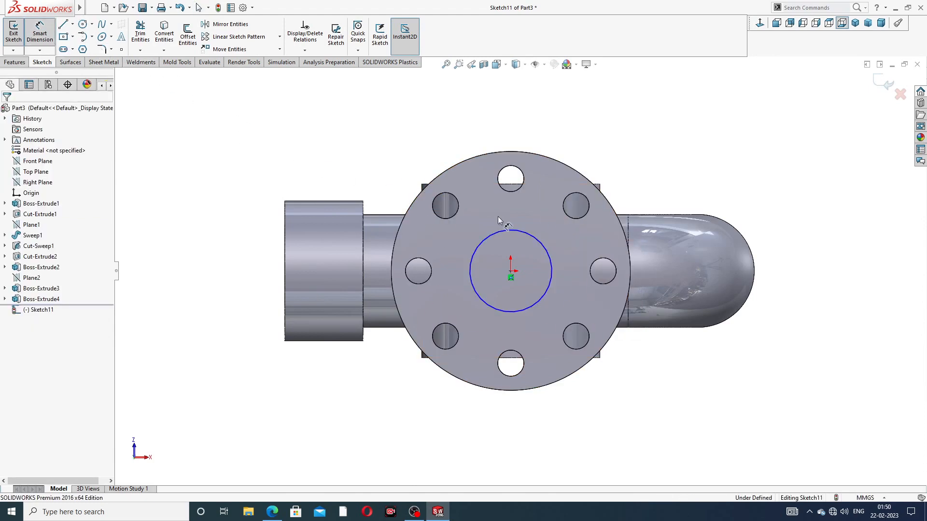
click(523, 230)
click(633, 147)
text(34)
key(Return)
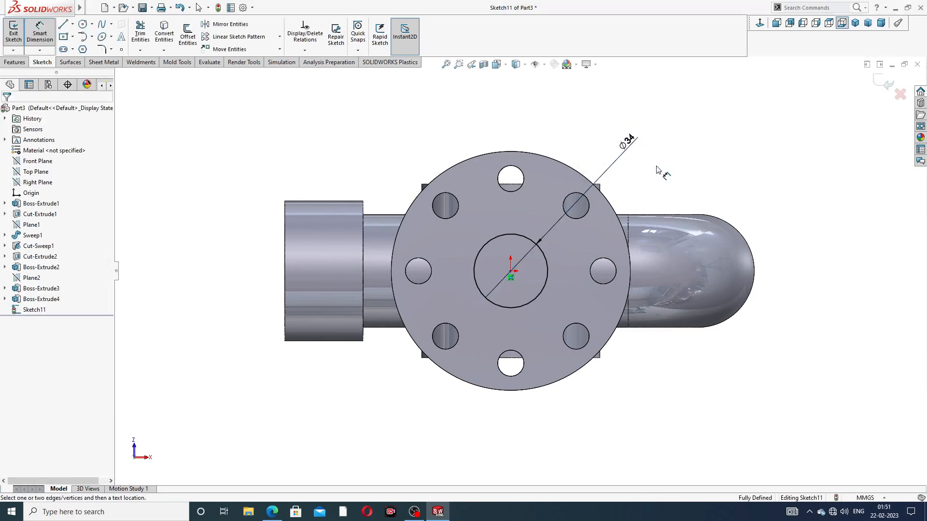
Close the sketch and cut the 34 mm circle through the flange and neck up to the main body's inner cylindrical face.
click(279, 514)
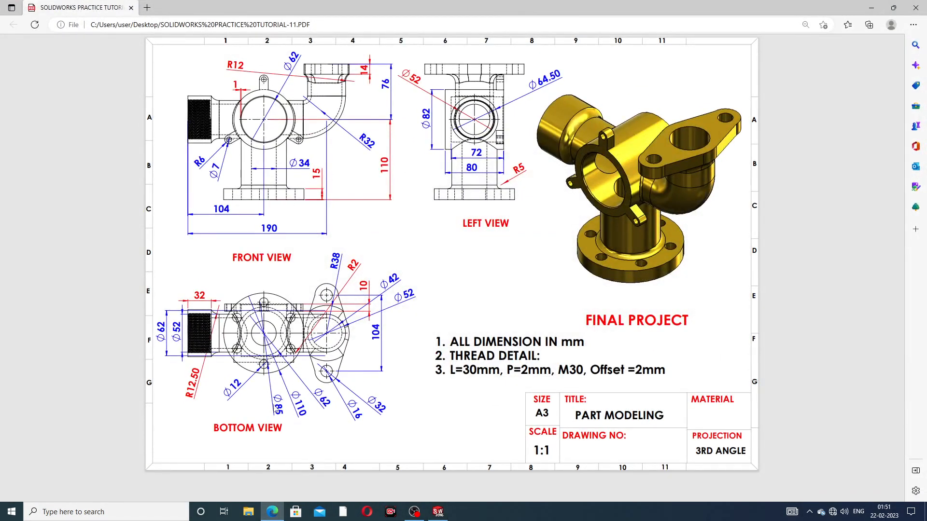
click(280, 513)
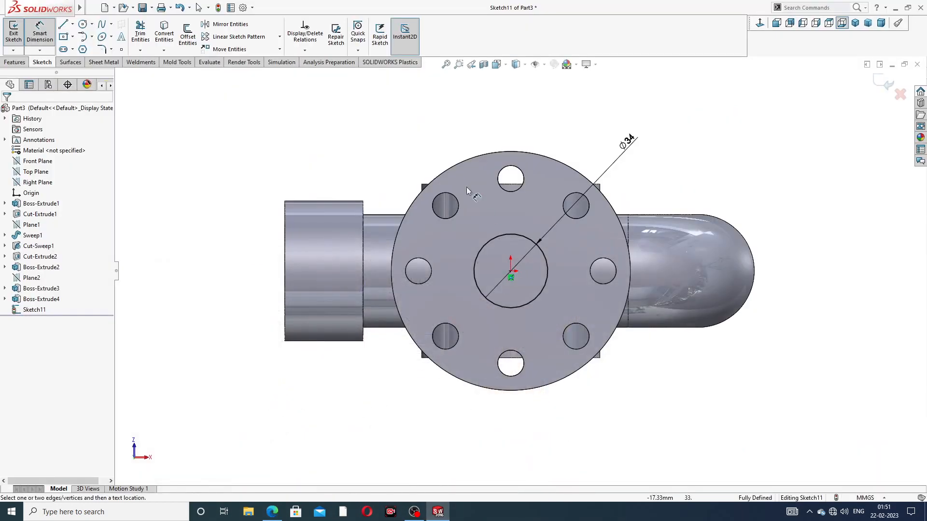
click(13, 31)
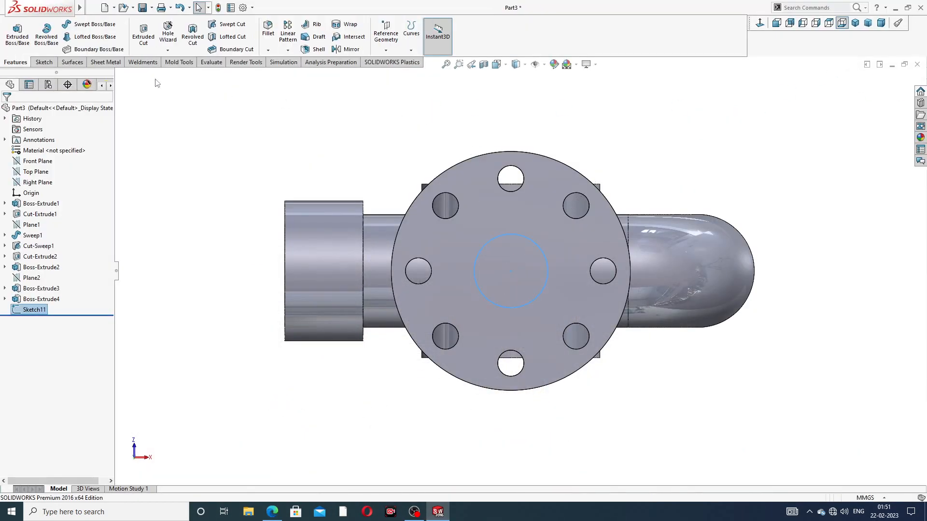
click(144, 34)
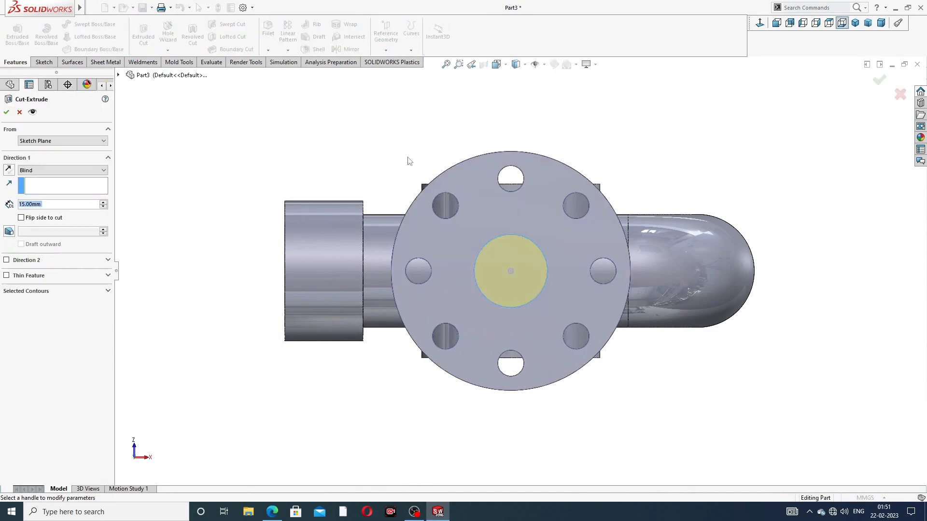
middle_drag(426, 142, 407, 402)
click(68, 169)
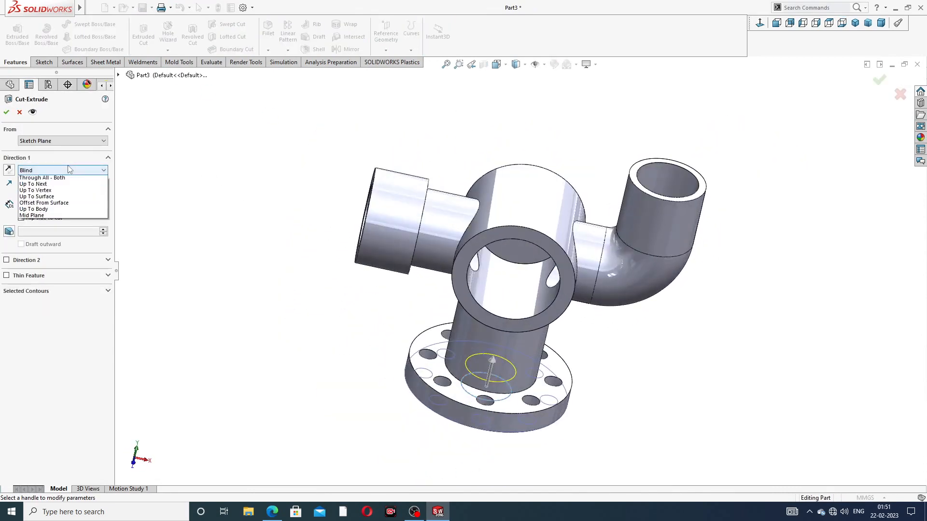
click(61, 211)
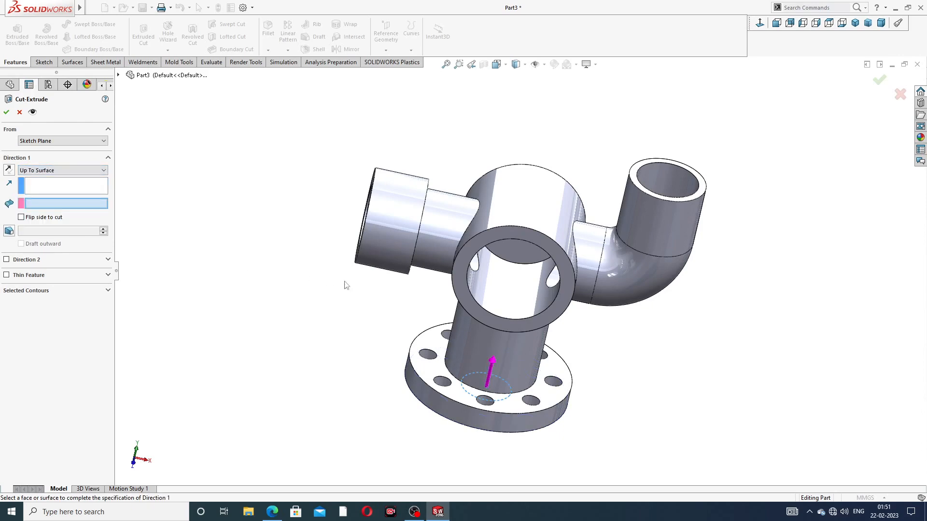
click(510, 299)
mouse_move(508, 298)
middle_down()
mouse_move(510, 337)
mouse_move(516, 307)
middle_up()
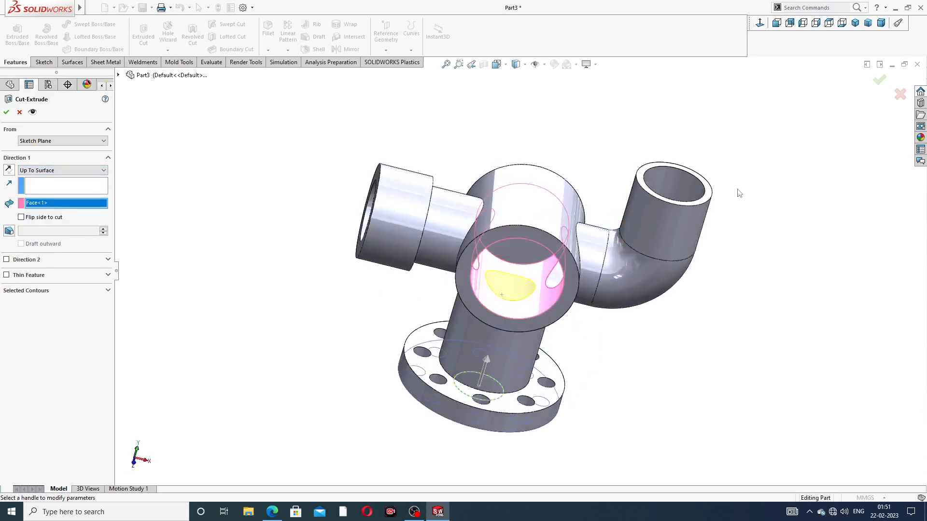
click(877, 82)
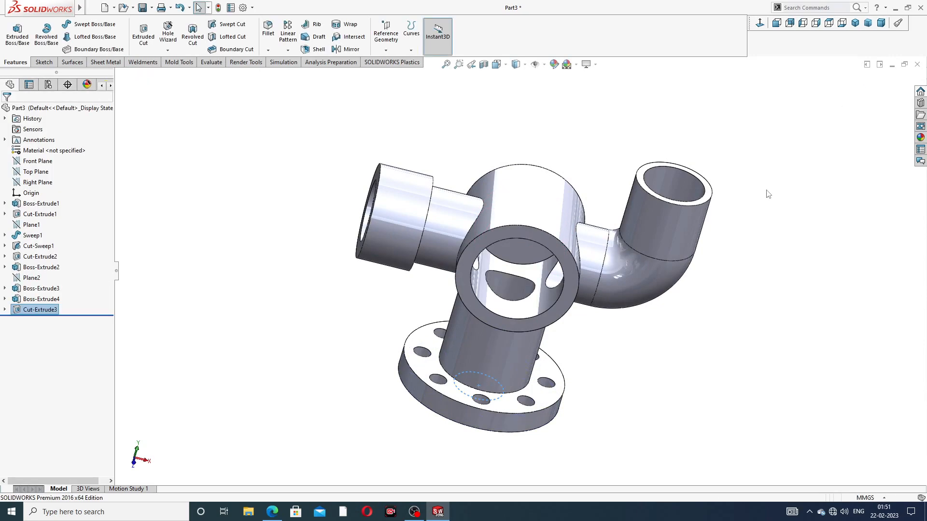
Apply the polished nickel appearance from the Metal > Nickel library to the whole part.
middle_drag(728, 296, 718, 262)
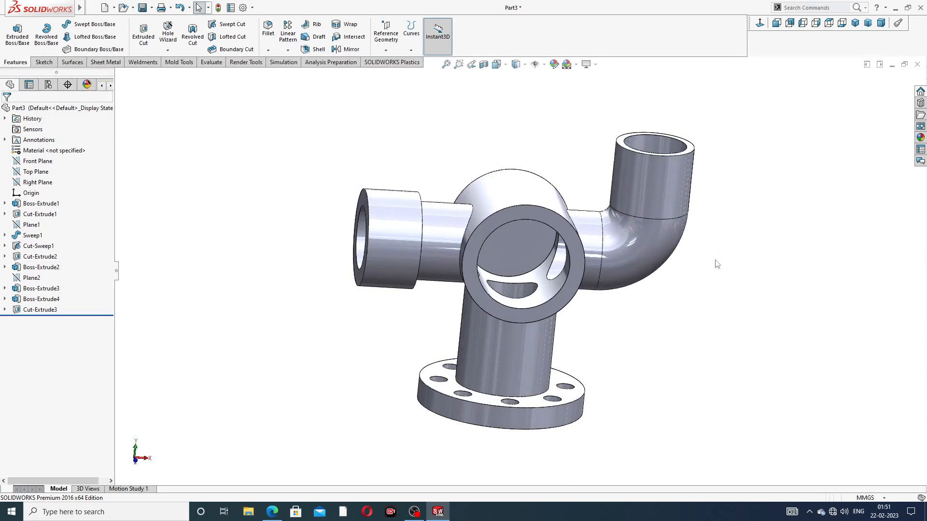
middle_drag(595, 308, 594, 347)
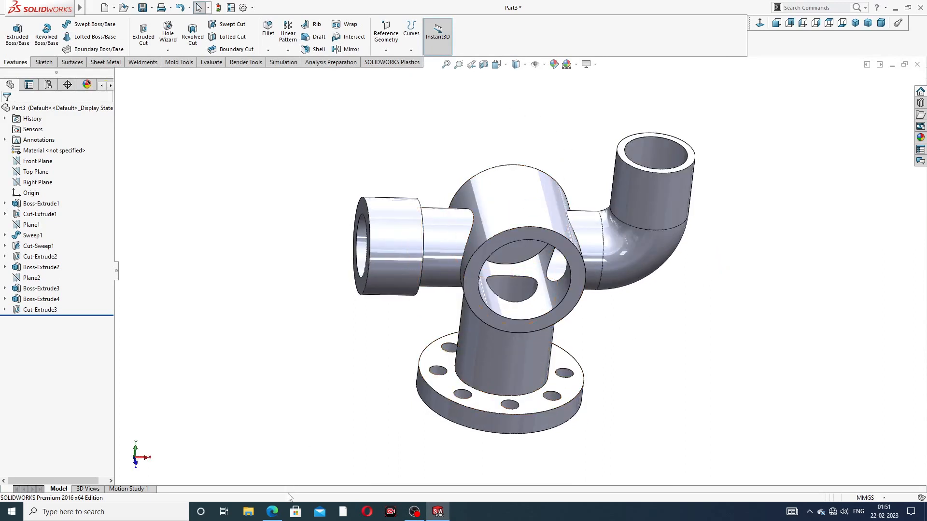
key(z)
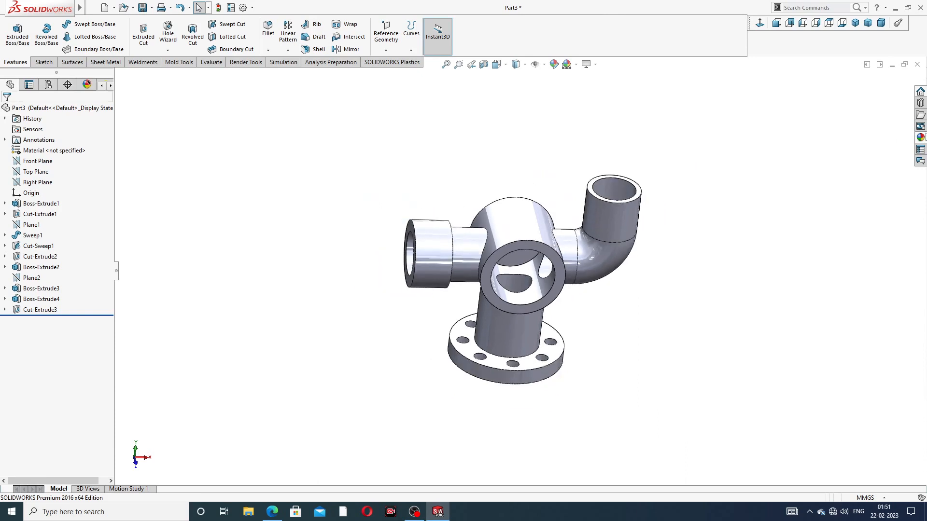
click(921, 138)
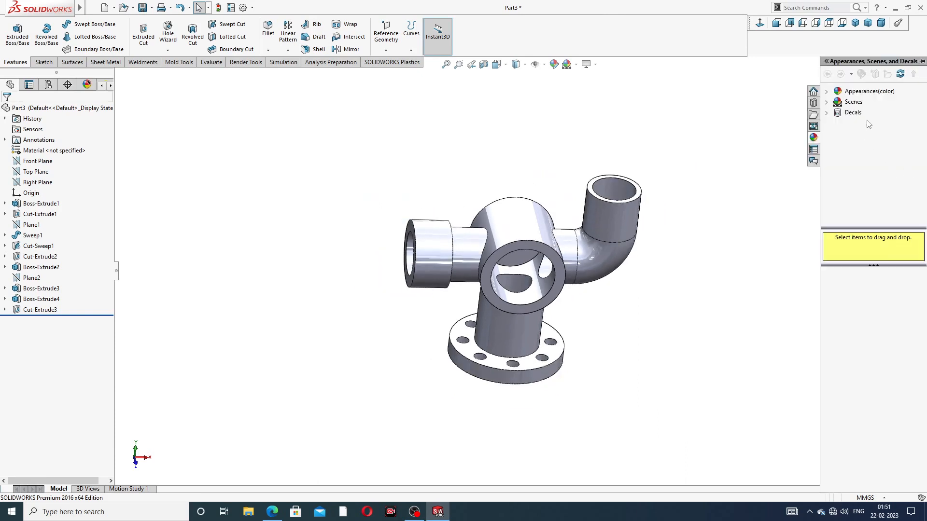
double_click(876, 91)
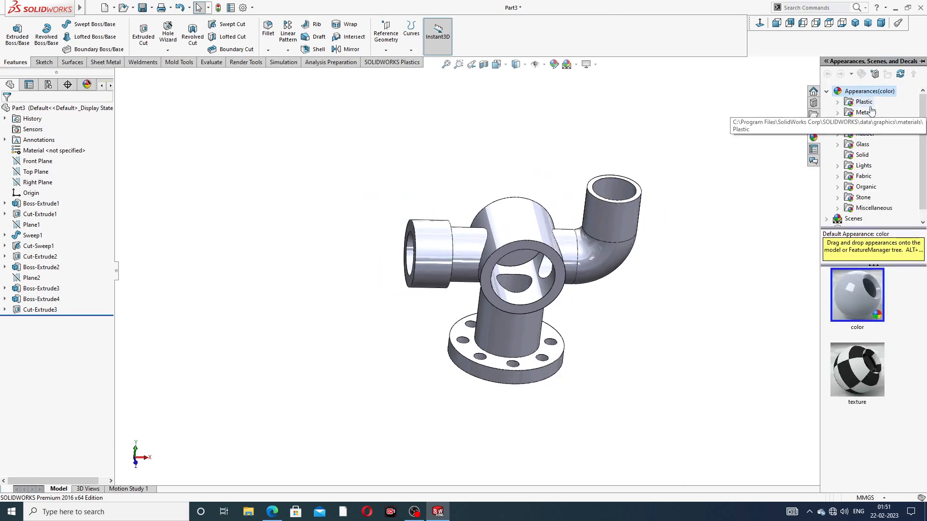
click(737, 182)
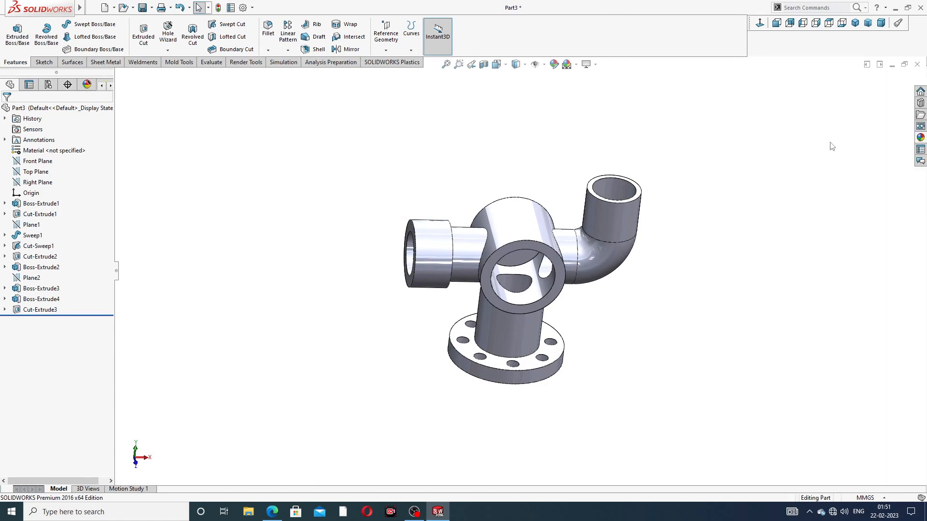
click(920, 137)
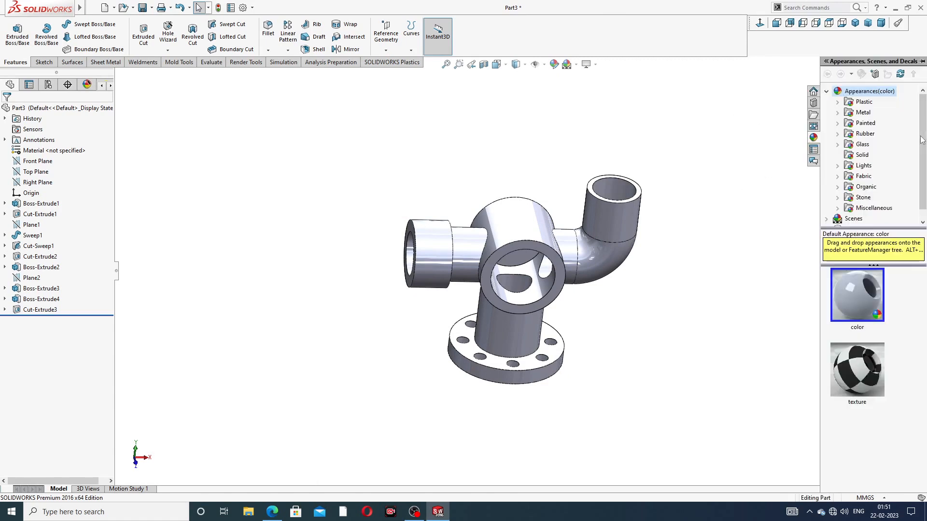
click(866, 114)
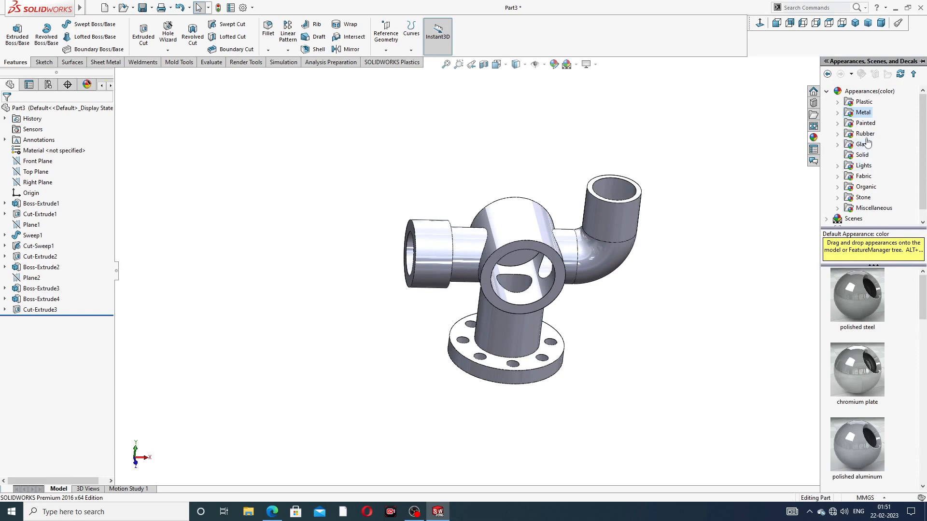
double_click(863, 113)
click(876, 167)
double_click(861, 291)
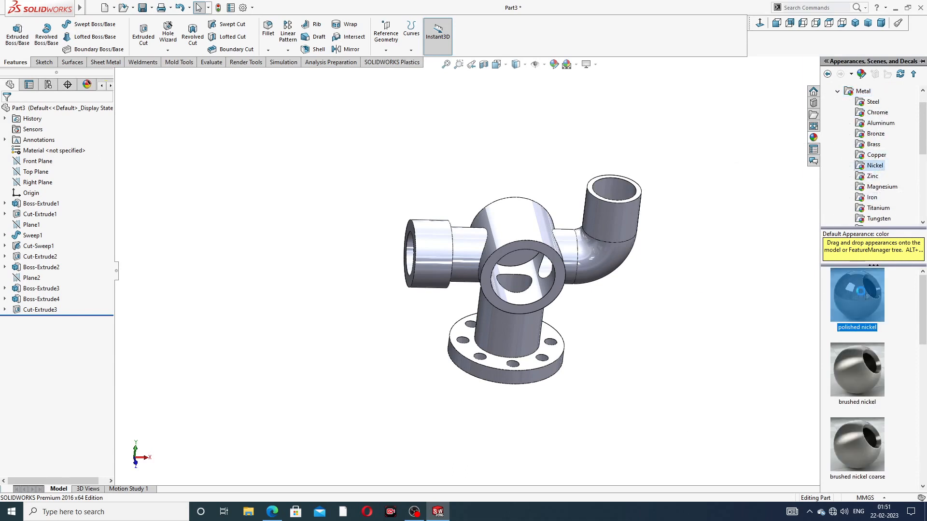
Switch to the practice drawing PDF to check the mounting lugs' dimensions, and return to the part in SOLIDWORKS.
mouse_move(565, 275)
middle_down()
mouse_move(536, 304)
mouse_move(519, 284)
mouse_move(571, 274)
middle_up()
scroll(519, 284, down, 2)
scroll(567, 255, down, 2)
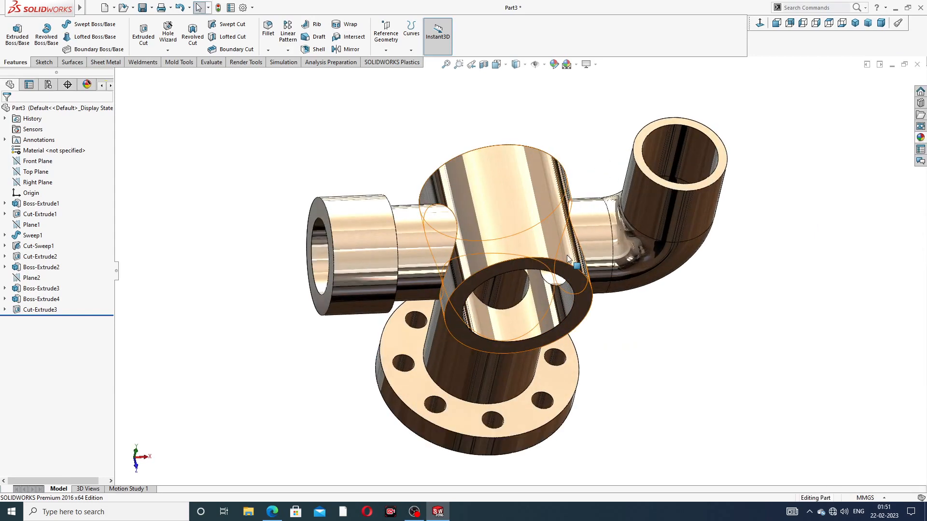
middle_drag(617, 210, 578, 209)
click(278, 510)
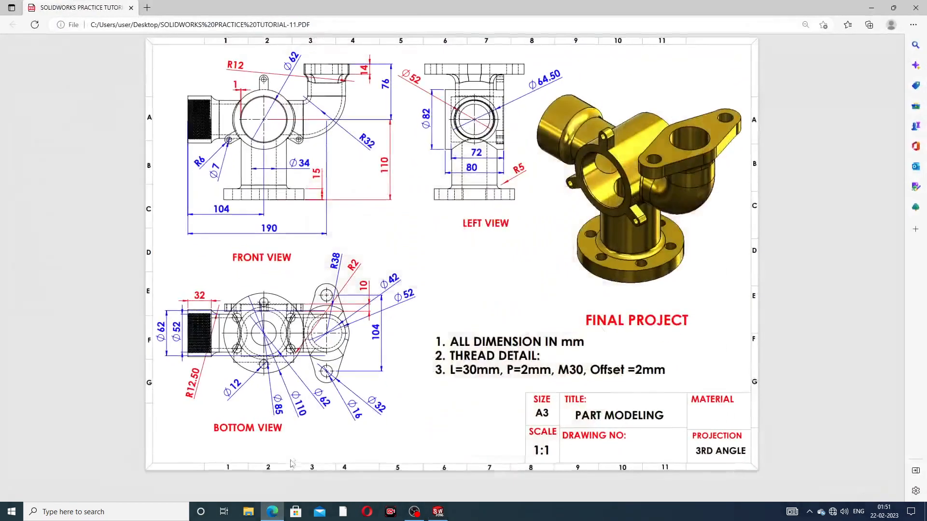
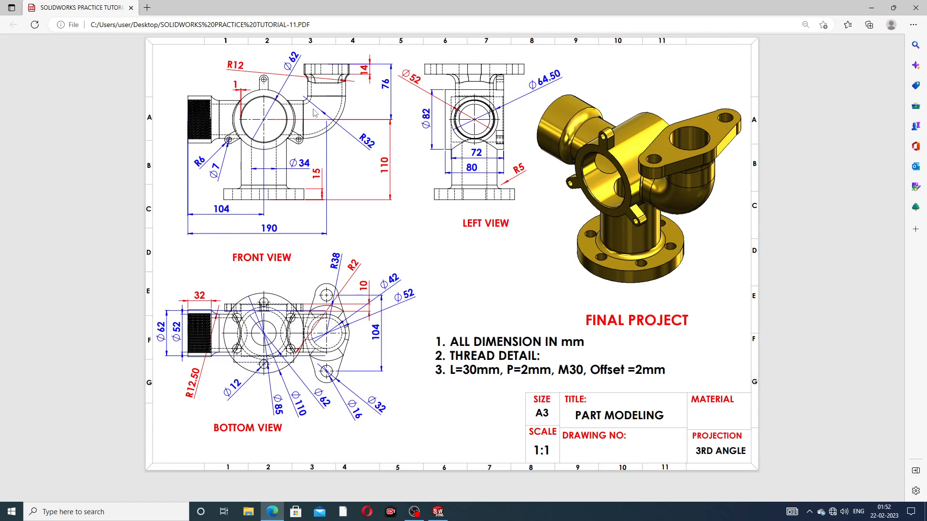
click(271, 511)
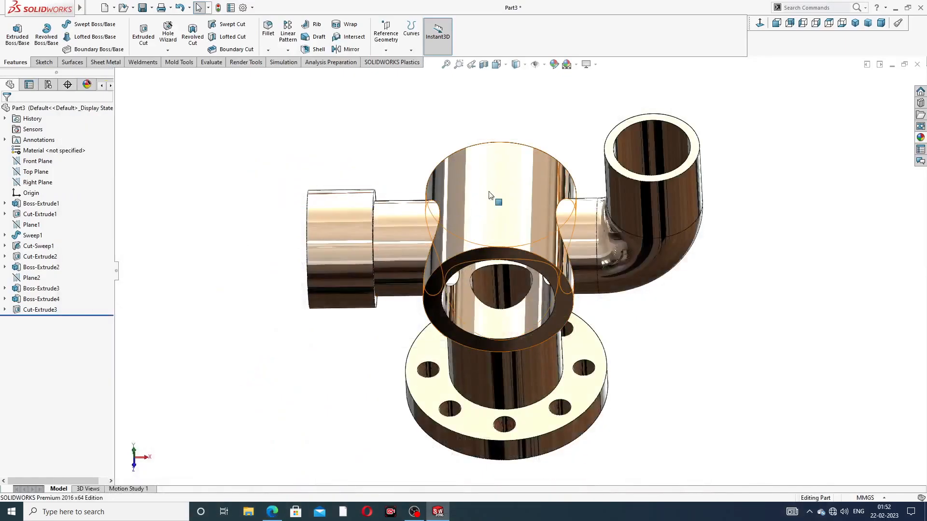
Start a sketch on the main body's front ring face and draw a circle about 109 mm in diameter centred on the origin.
middle_drag(515, 237, 514, 196)
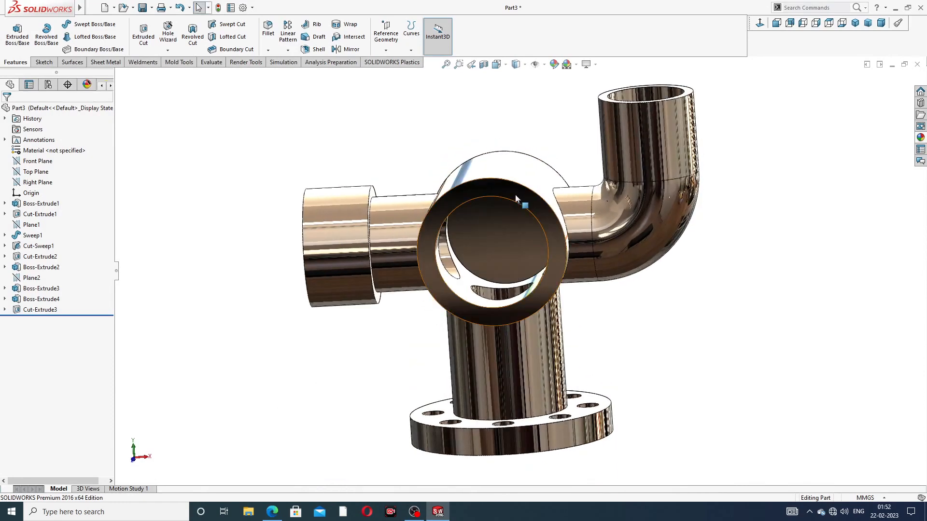
click(515, 192)
click(554, 164)
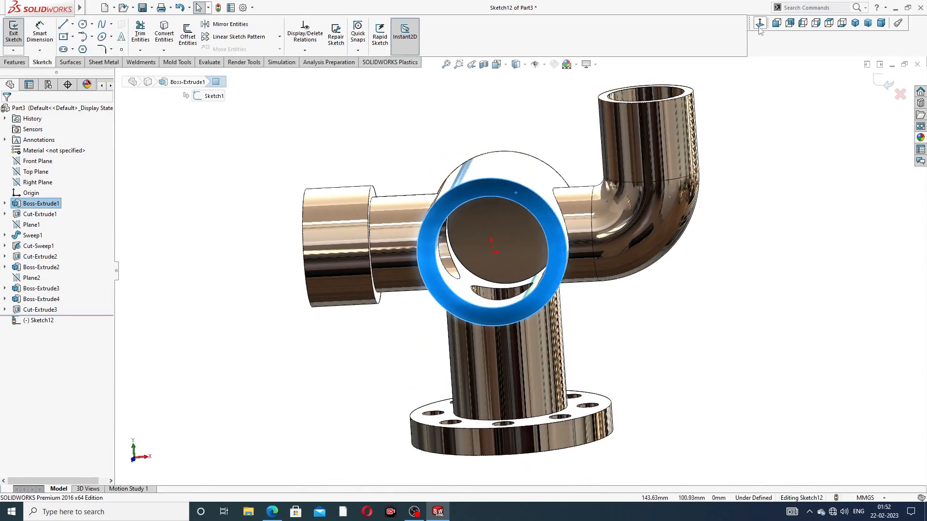
click(83, 24)
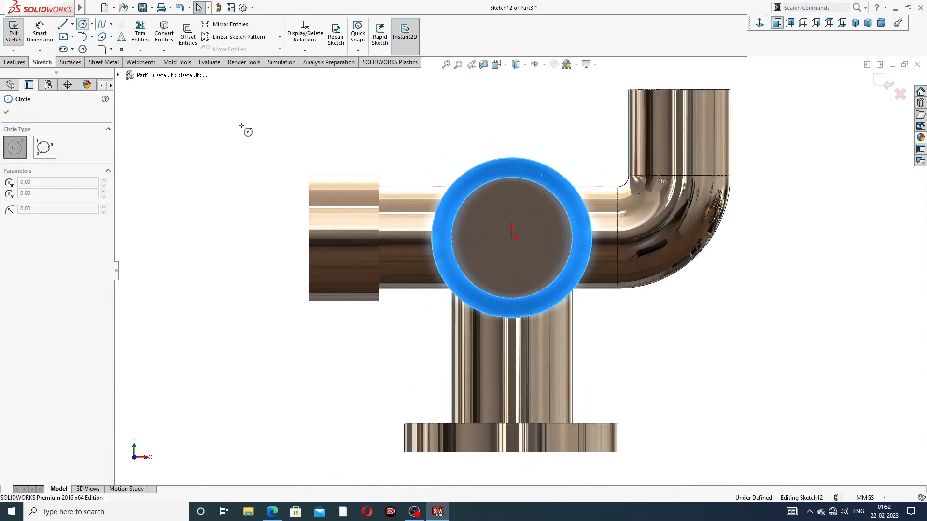
click(511, 238)
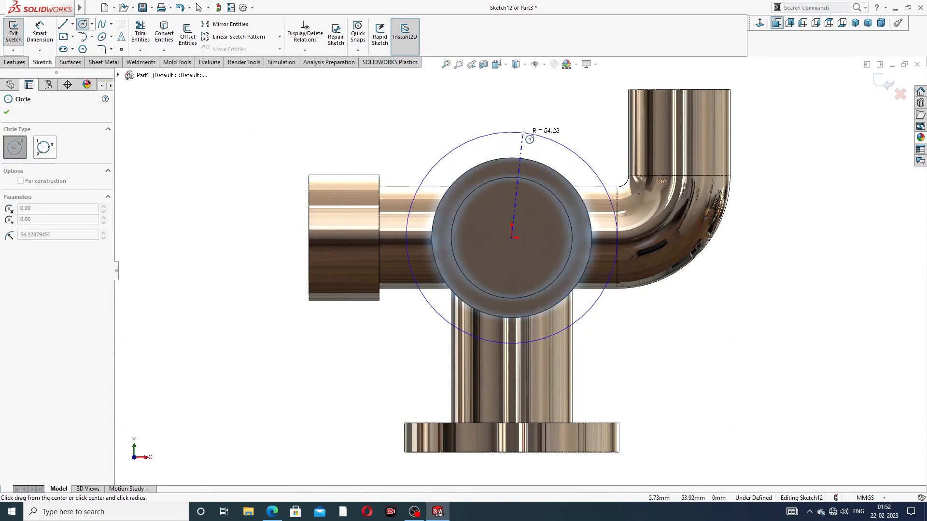
click(543, 137)
right_click(547, 111)
click(570, 118)
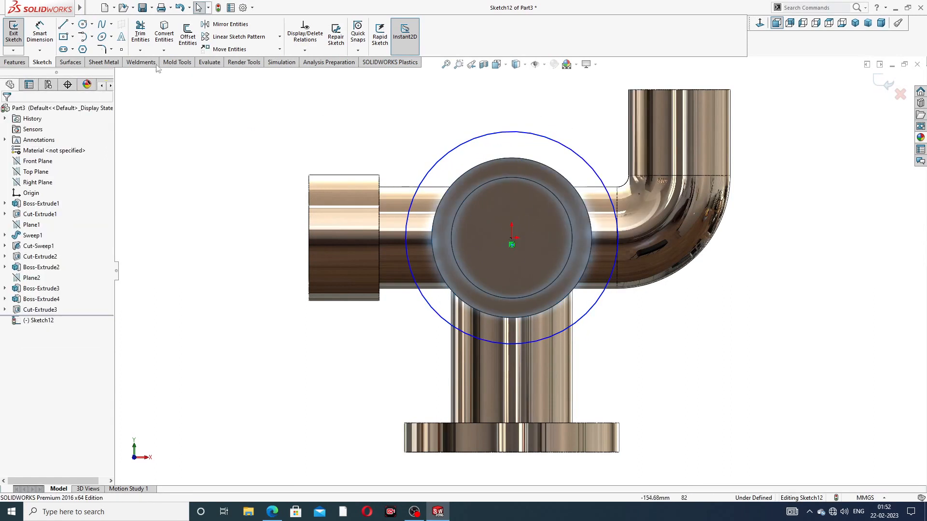
Dimension the circle around the main body at 110 mm diameter and convert it to construction geometry.
click(39, 33)
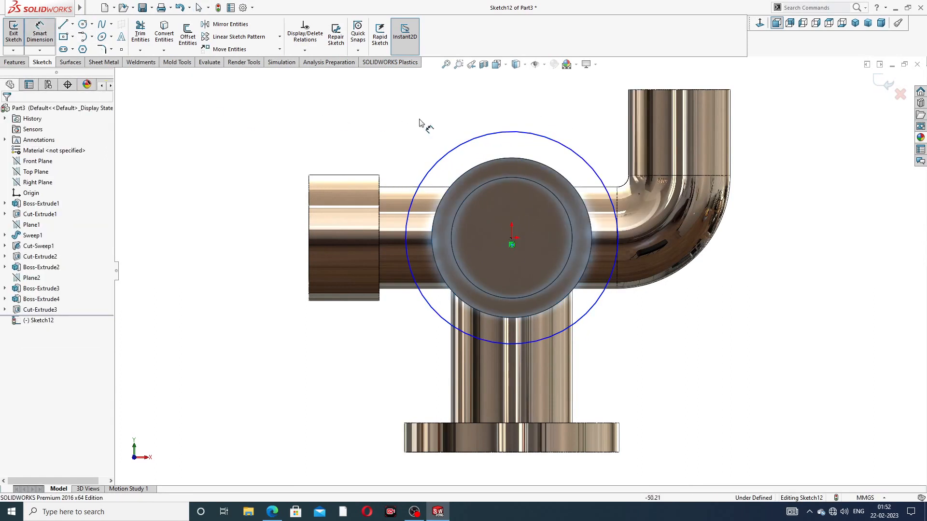
click(496, 133)
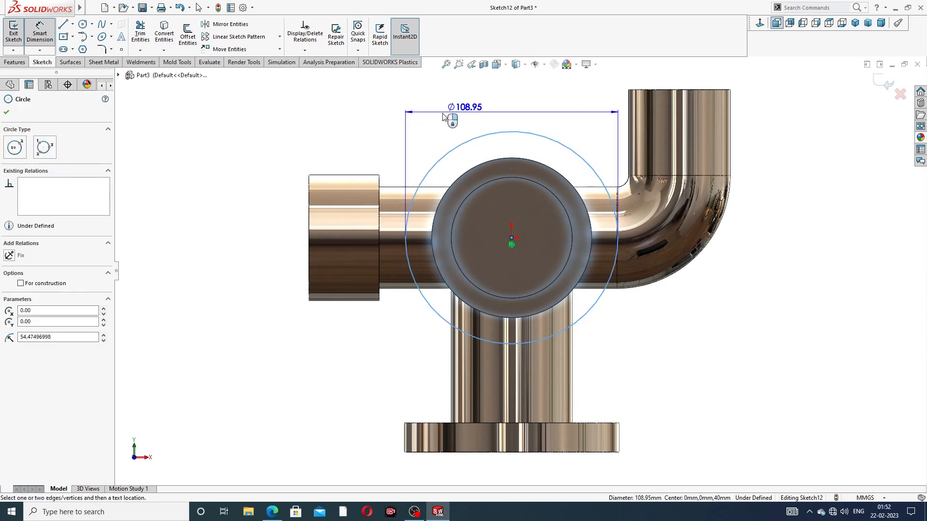
click(375, 107)
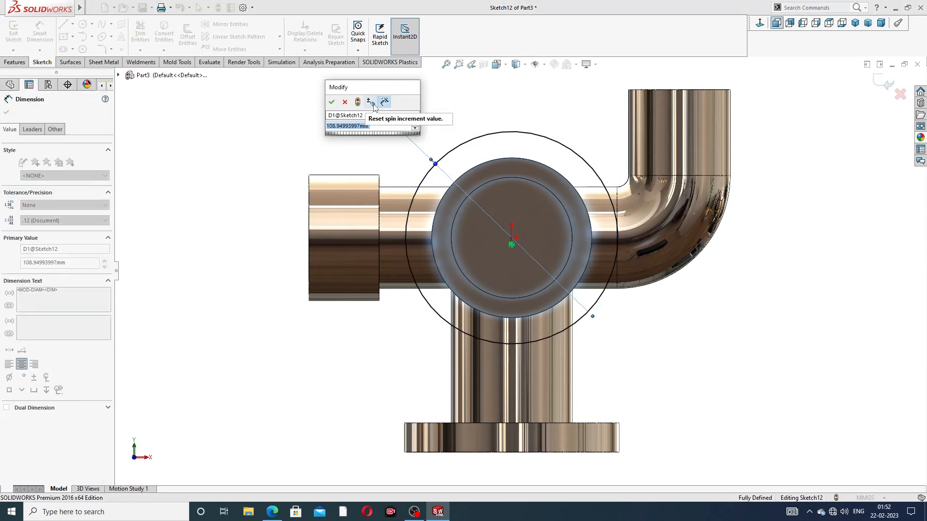
text(110)
key(Return)
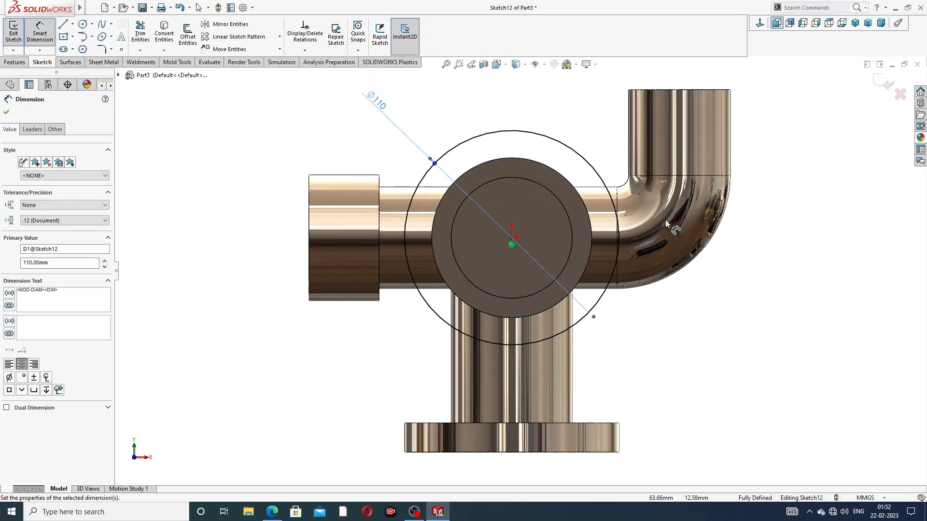
click(819, 225)
right_click(801, 151)
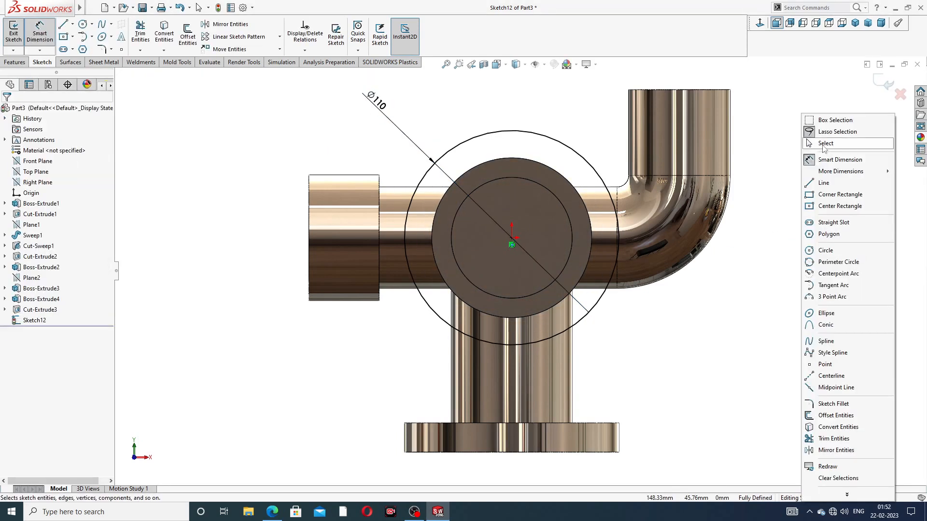
click(822, 144)
click(565, 145)
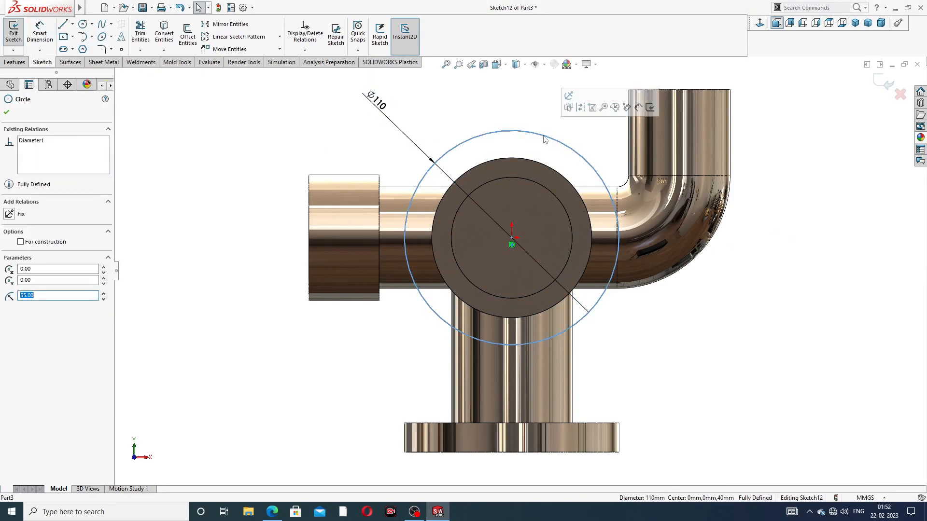
click(581, 108)
key(f)
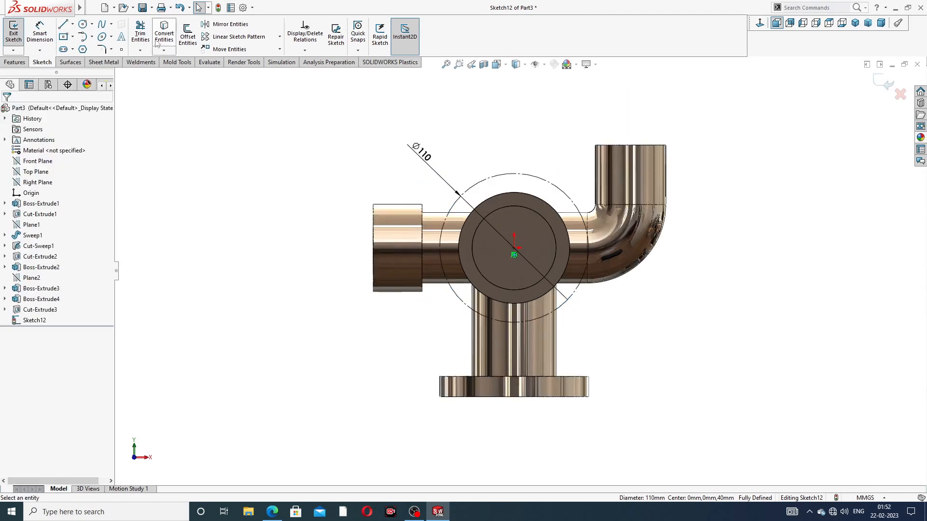
Draw two concentric circles about 17 mm and 10 mm in diameter, centred on the upper quadrant of the 110 mm construction circle.
click(84, 24)
scroll(522, 185, down, 2)
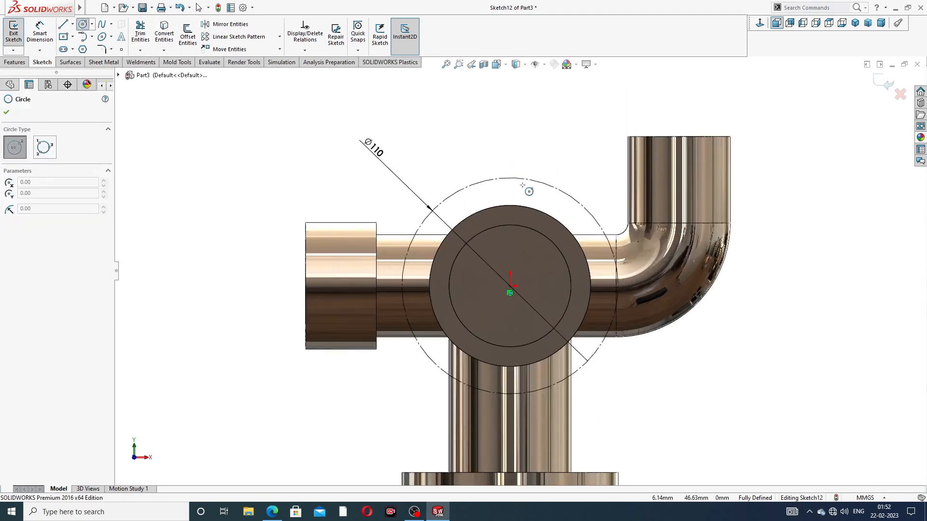
click(510, 177)
click(523, 168)
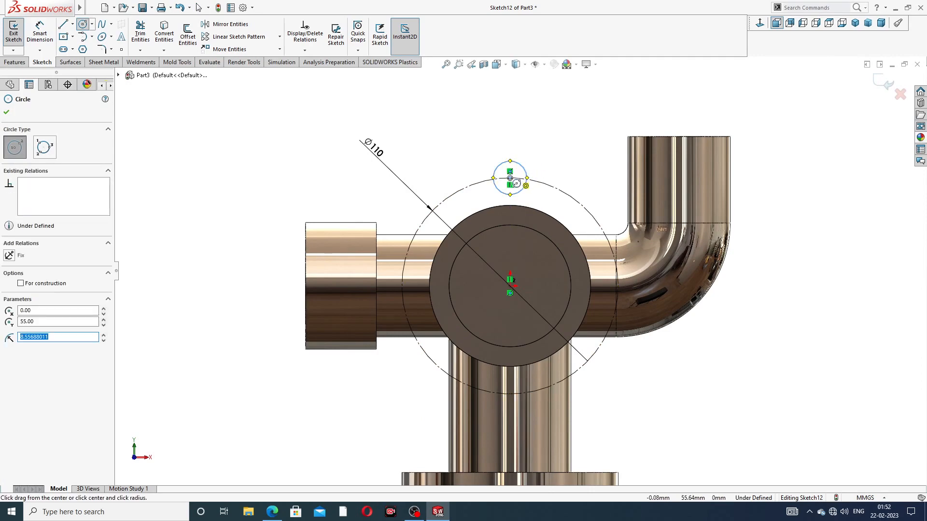
click(509, 178)
click(517, 171)
right_click(545, 147)
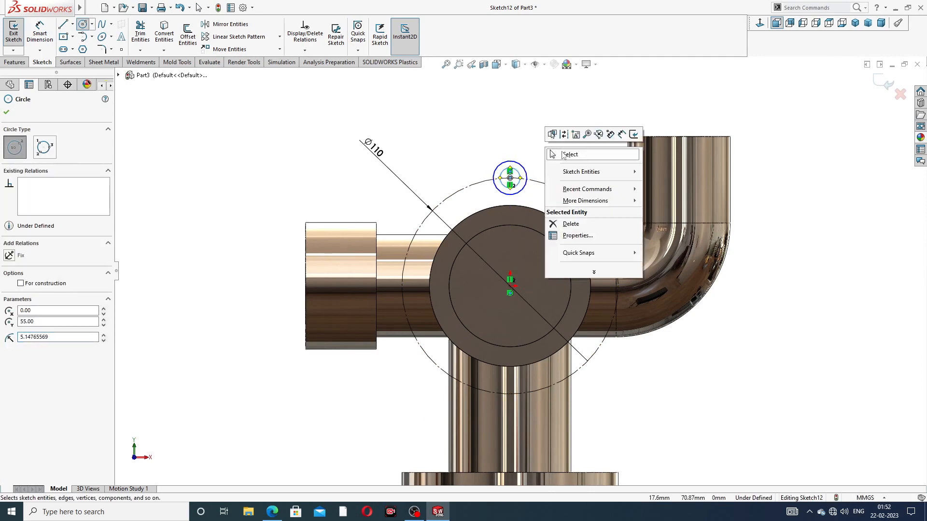
click(560, 154)
Dimension the outer lug circle at 12 mm diameter, checking the practice drawing for the value.
scroll(518, 169, down, 3)
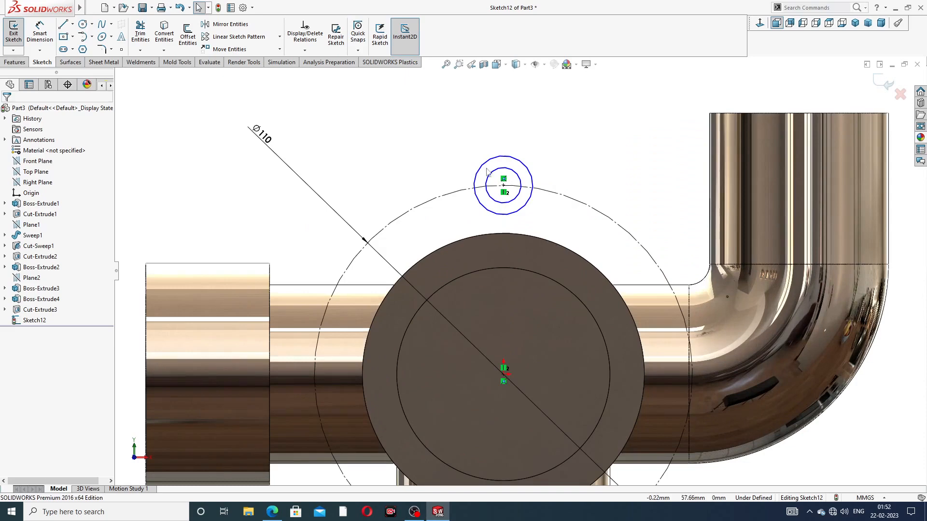
click(40, 35)
double_click(572, 142)
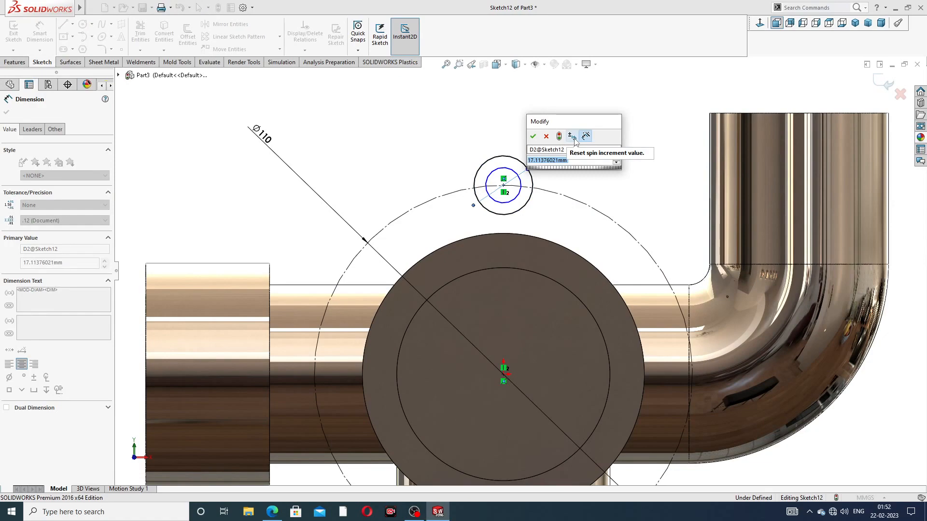
click(273, 513)
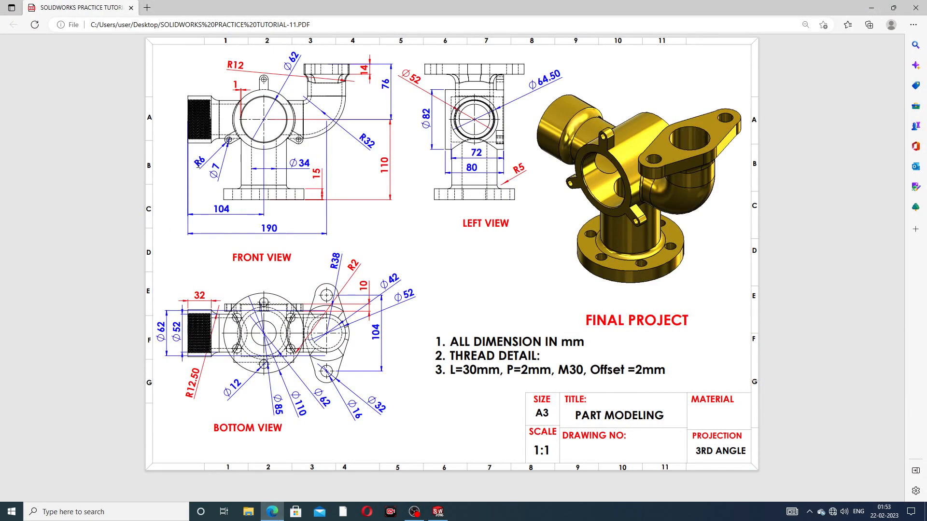
click(282, 514)
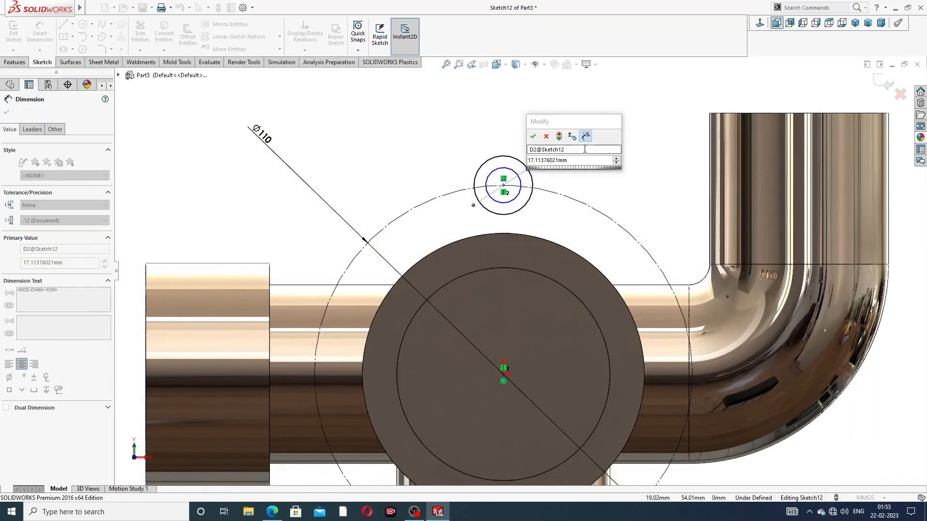
text(12)
key(Return)
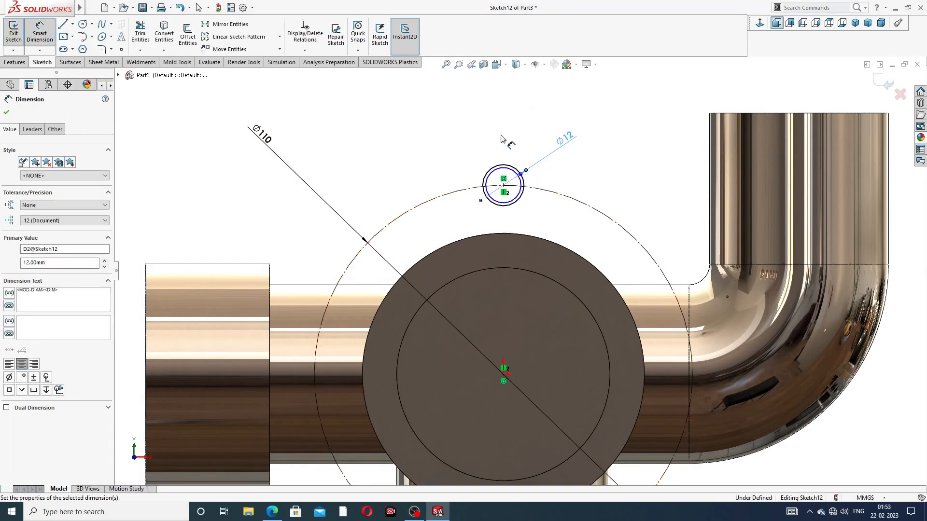
Dimension the inner lug circle at 7 mm diameter.
scroll(504, 213, down, 2)
click(502, 219)
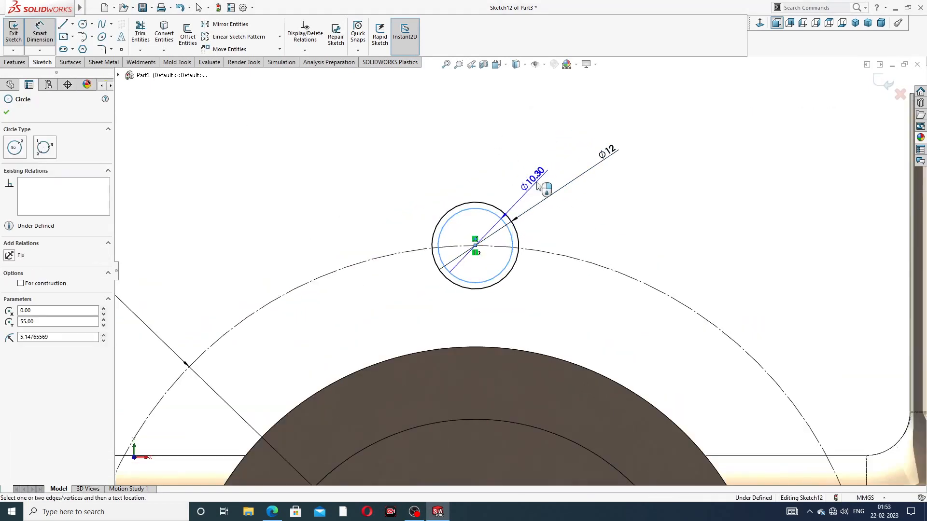
click(531, 195)
text(7)
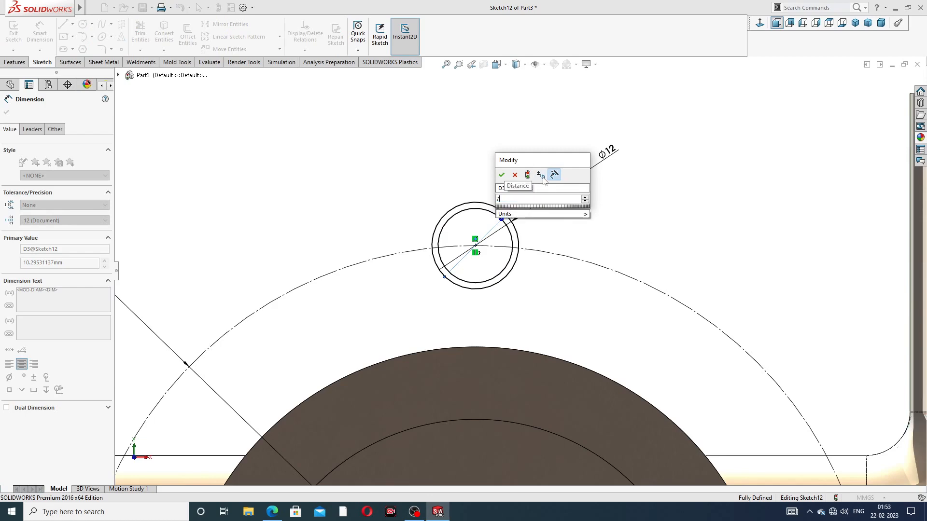
key(Return)
scroll(623, 189, up, 3)
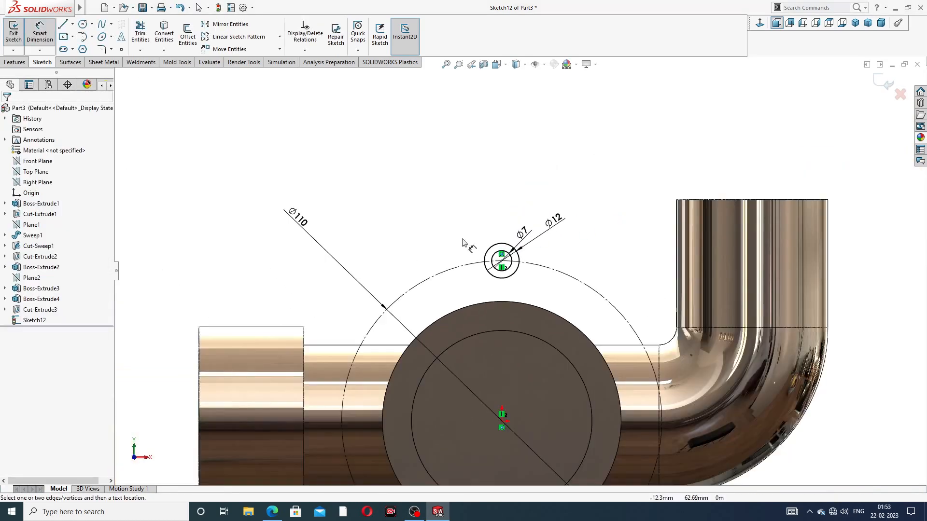
right_click(454, 234)
click(470, 144)
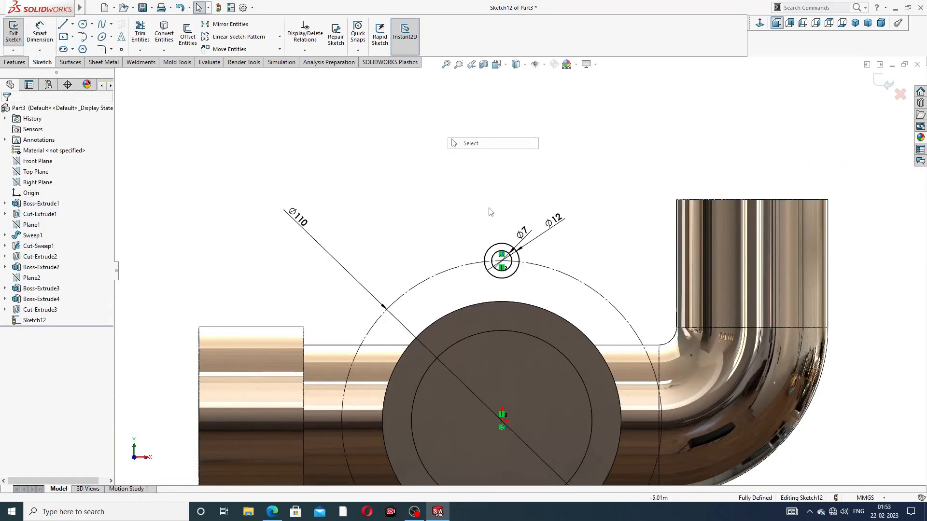
Draw a vertical line about 14.4 mm long from the 12 mm circle's right quadrant down to the main body's outer edge.
scroll(502, 256, down, 5)
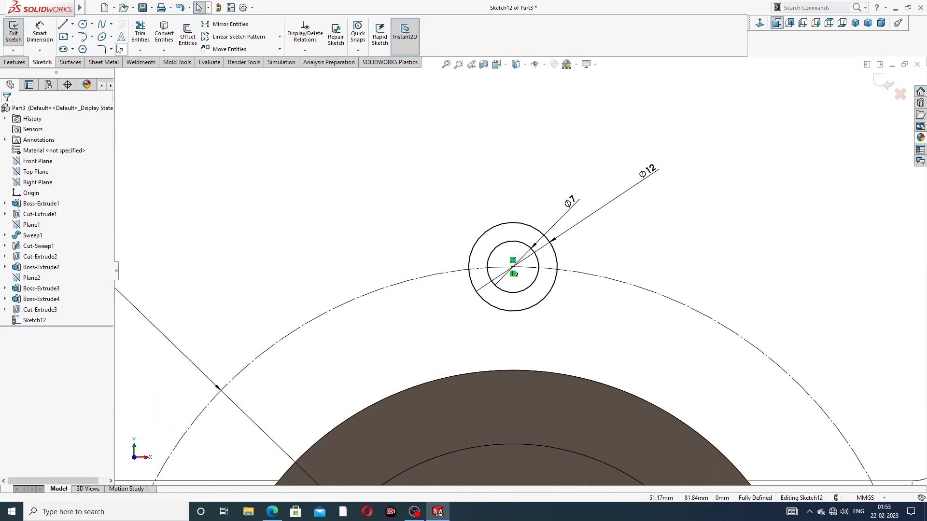
click(62, 24)
scroll(549, 280, up, 3)
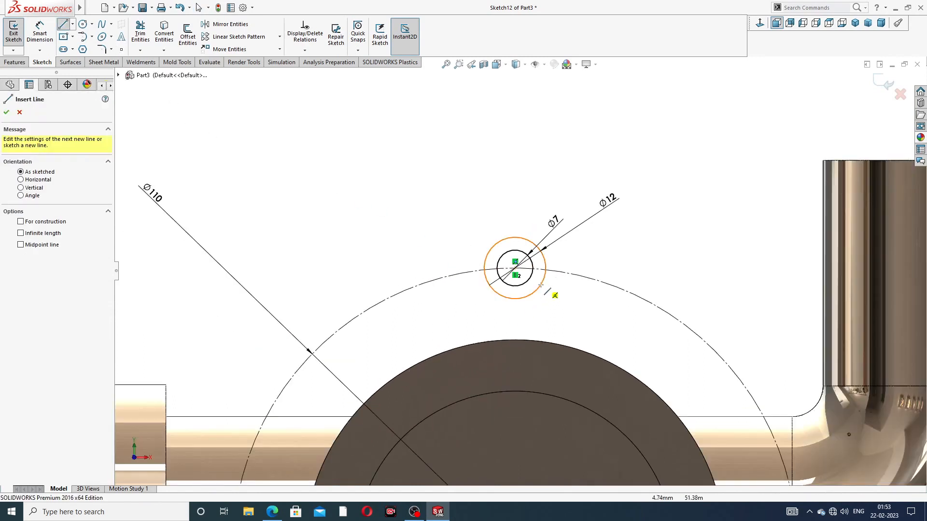
click(547, 270)
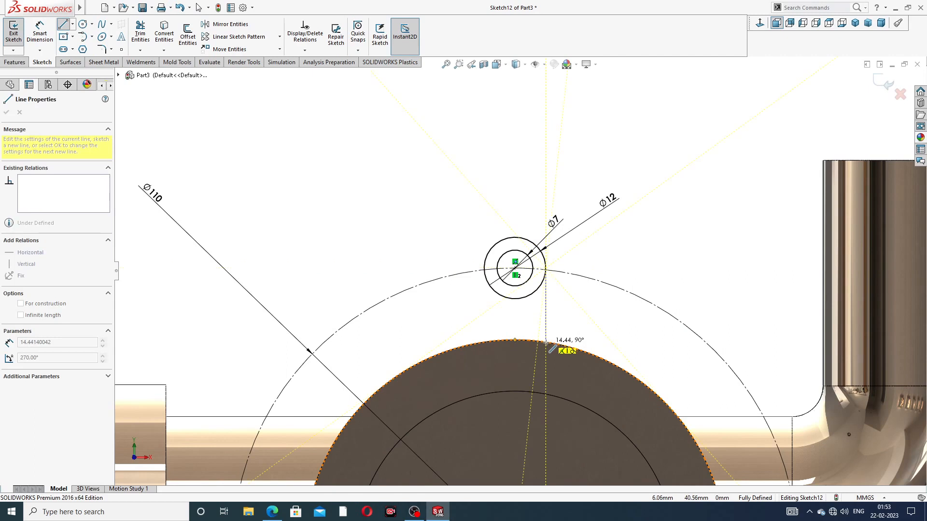
click(547, 343)
right_click(570, 285)
click(600, 327)
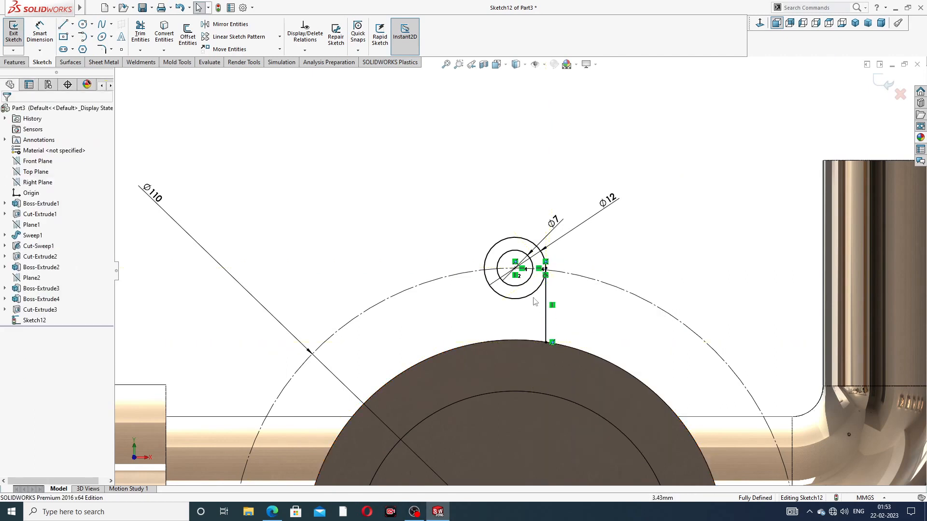
Draw a matching vertical line from the 12 mm circle's left quadrant down to the main body's outer edge.
click(62, 25)
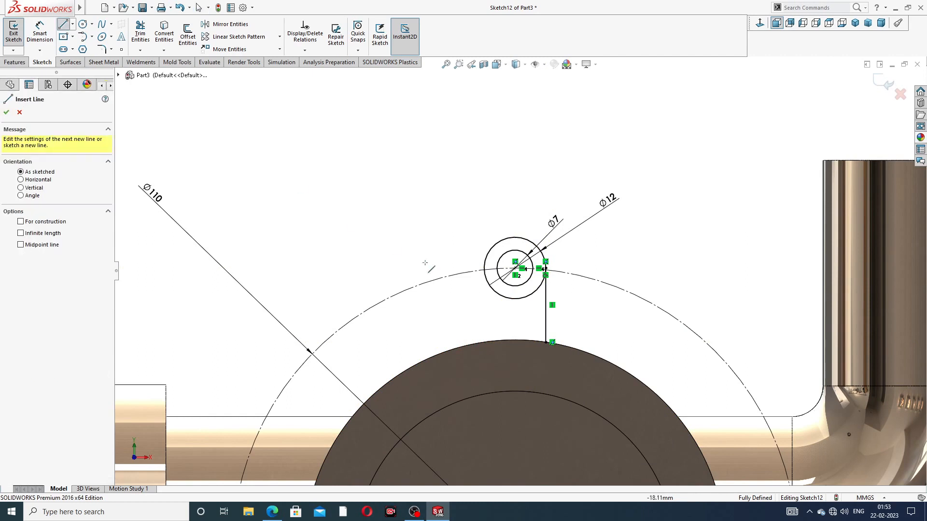
scroll(432, 276, down, 3)
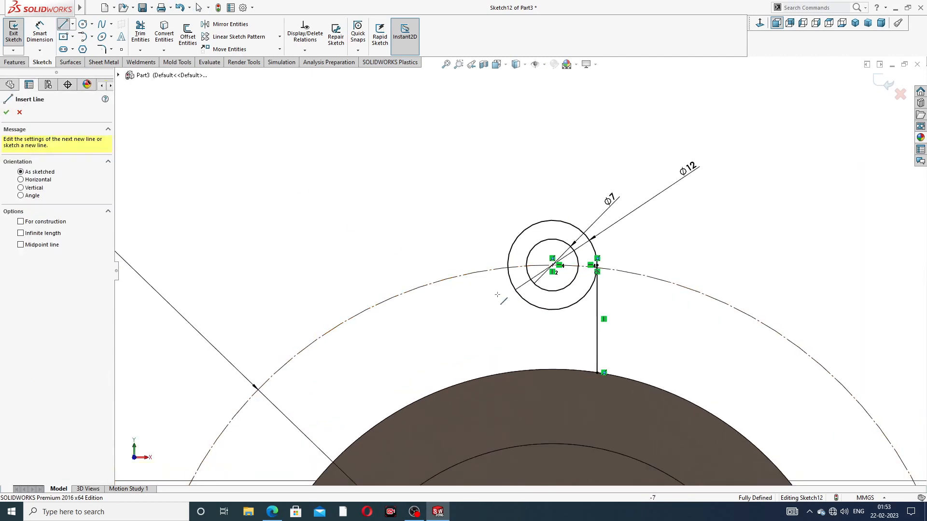
click(508, 265)
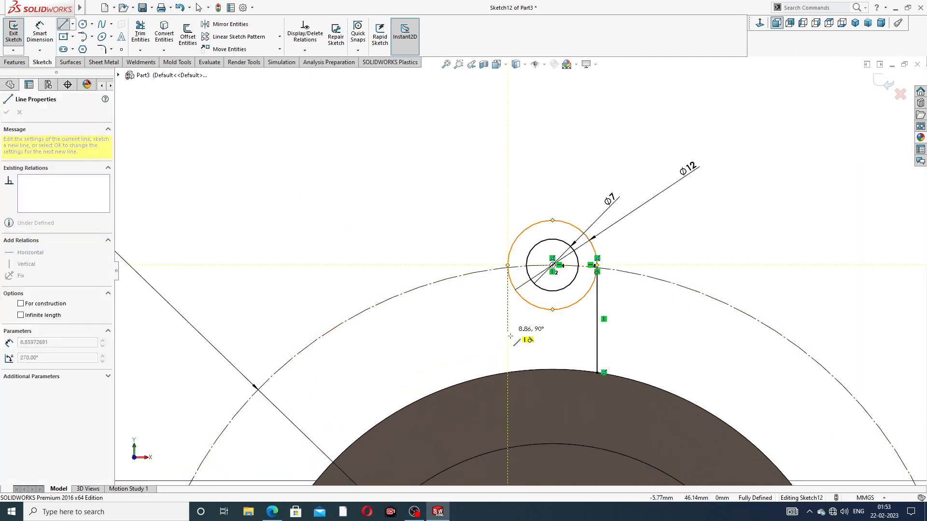
click(507, 372)
right_click(550, 341)
click(567, 352)
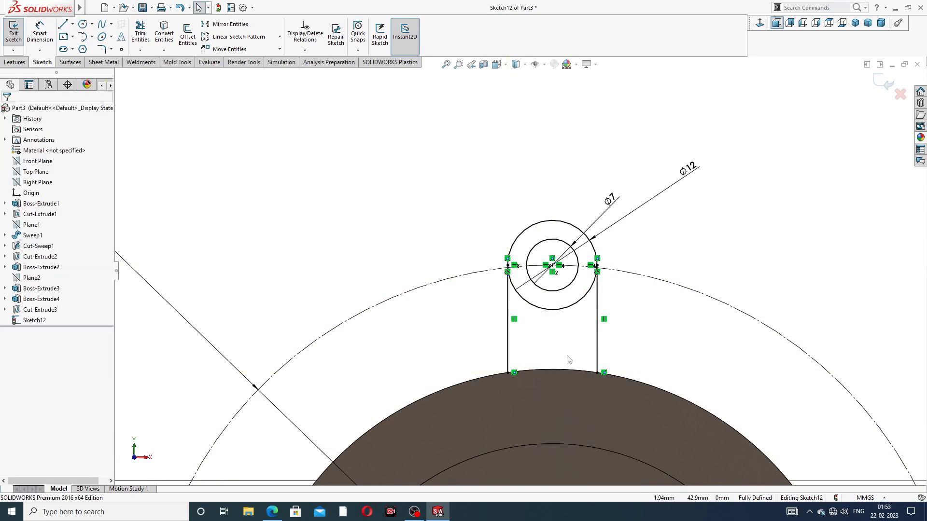
Convert the main body's 82 mm outer circular edge into a sketch entity.
scroll(568, 360, up, 2)
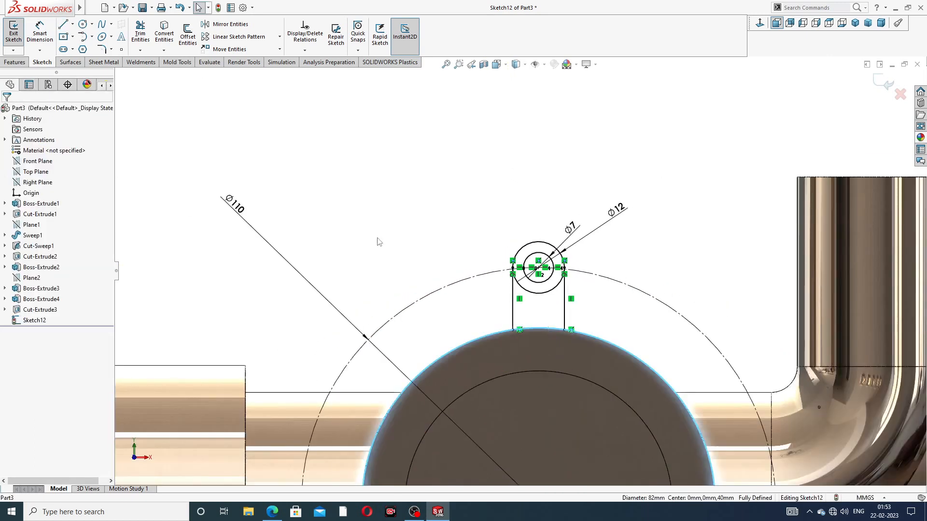
click(168, 40)
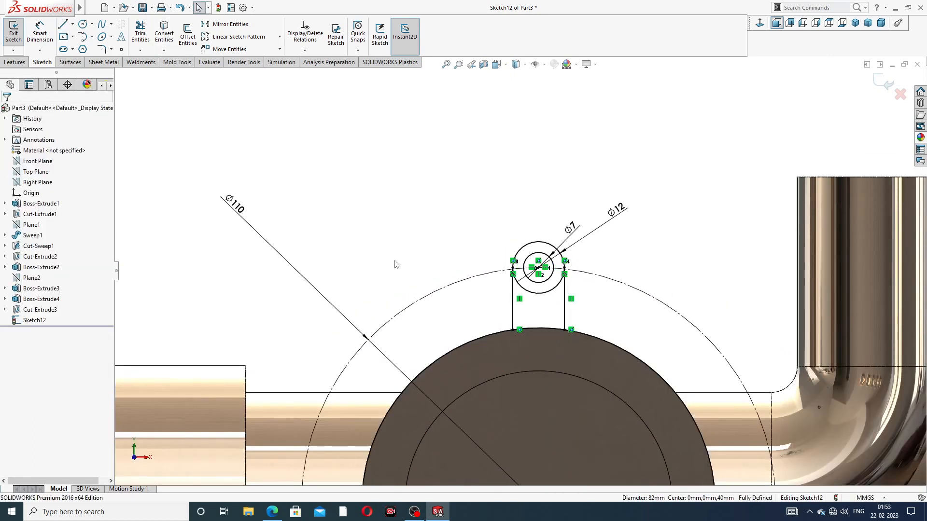
scroll(490, 317, up, 3)
scroll(491, 318, down, 4)
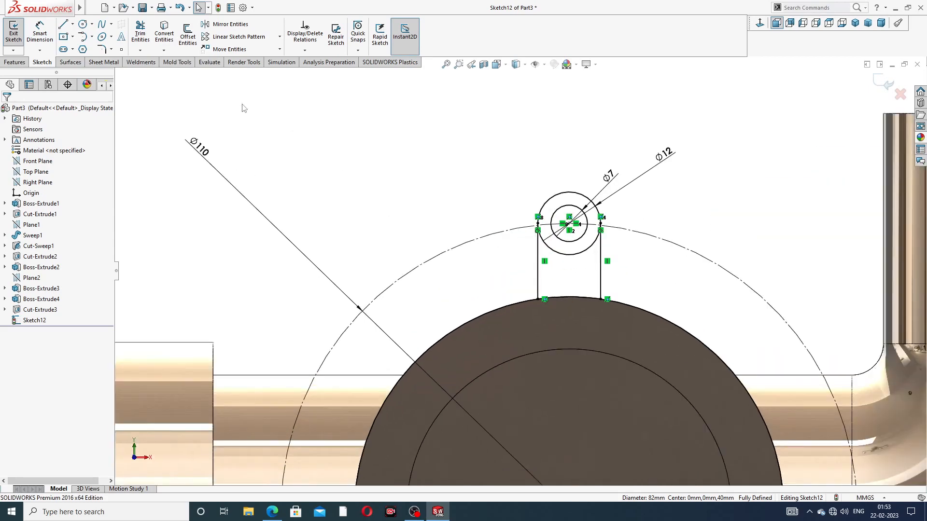
Power-trim the converted circle outside the two vertical lines and the lower half of the 12 mm circle to close the lug profile.
click(140, 37)
drag(463, 300, 592, 347)
drag(695, 294, 686, 296)
scroll(586, 304, down, 2)
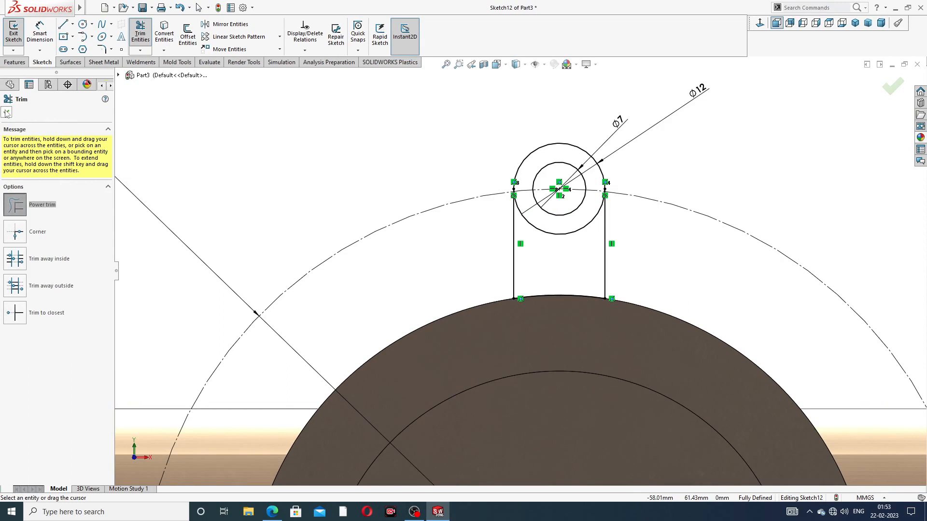
drag(535, 245, 561, 228)
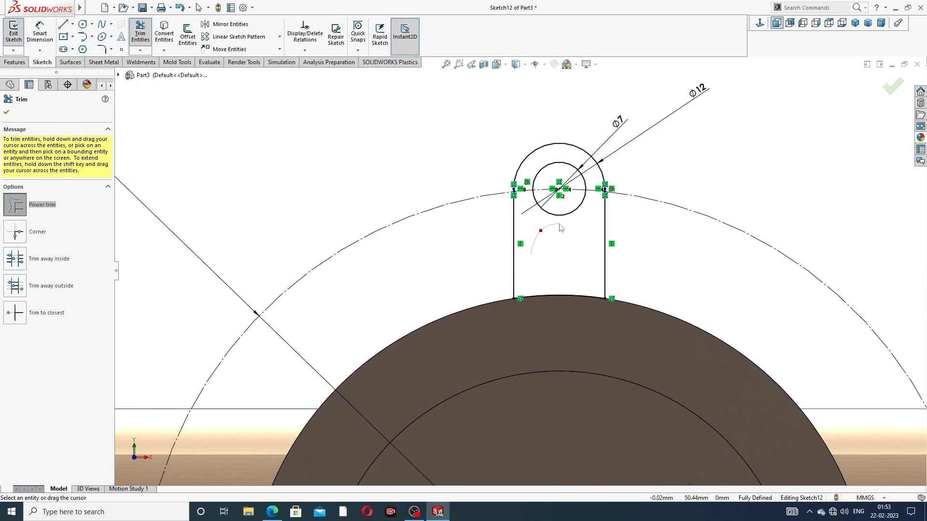
click(7, 112)
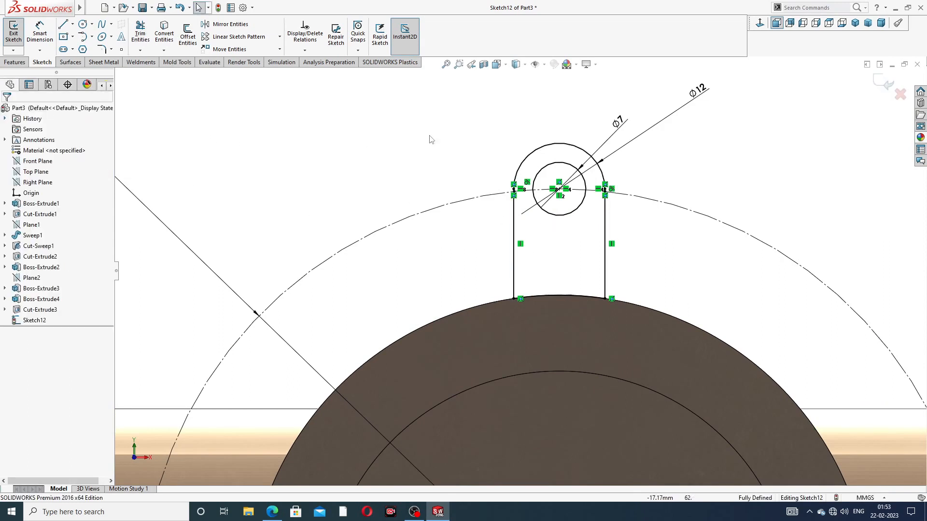
Reposition the 12 mm diameter dimension text closer to the lug's rounded end.
scroll(453, 149, up, 3)
drag(583, 182, 633, 176)
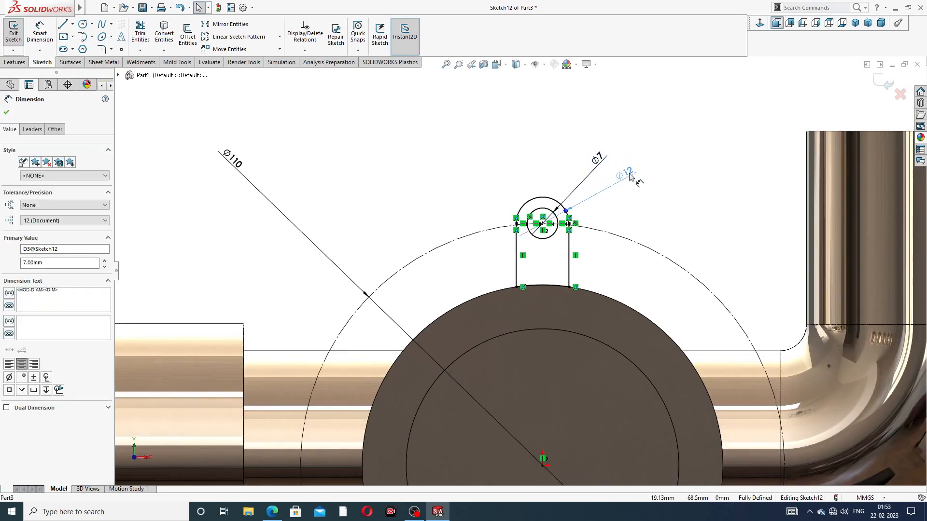
click(689, 143)
scroll(639, 193, up, 2)
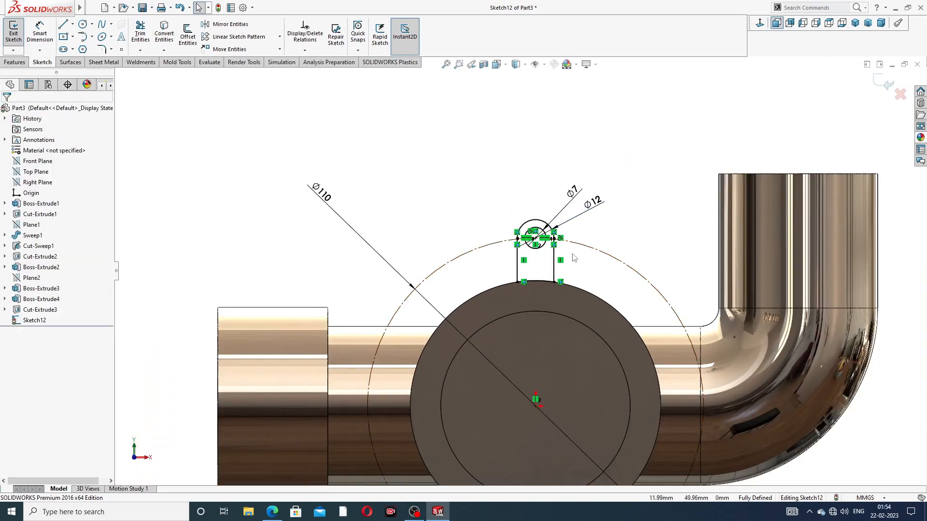
Try to dimension the distance from the lug hole's centre to the arc at the lug's base.
scroll(573, 258, down, 2)
scroll(573, 257, up, 6)
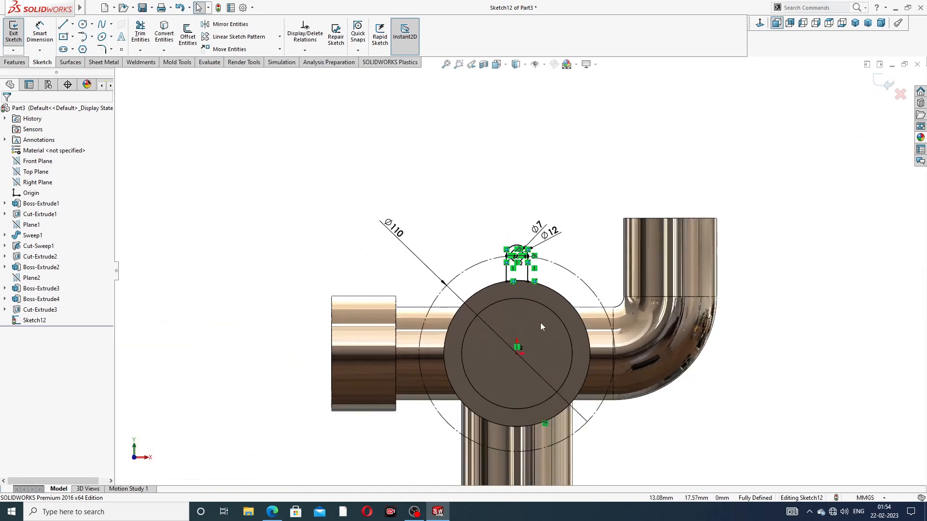
scroll(537, 315, down, 2)
mouse_move(543, 308)
middle_down()
mouse_move(544, 349)
mouse_move(543, 305)
middle_up()
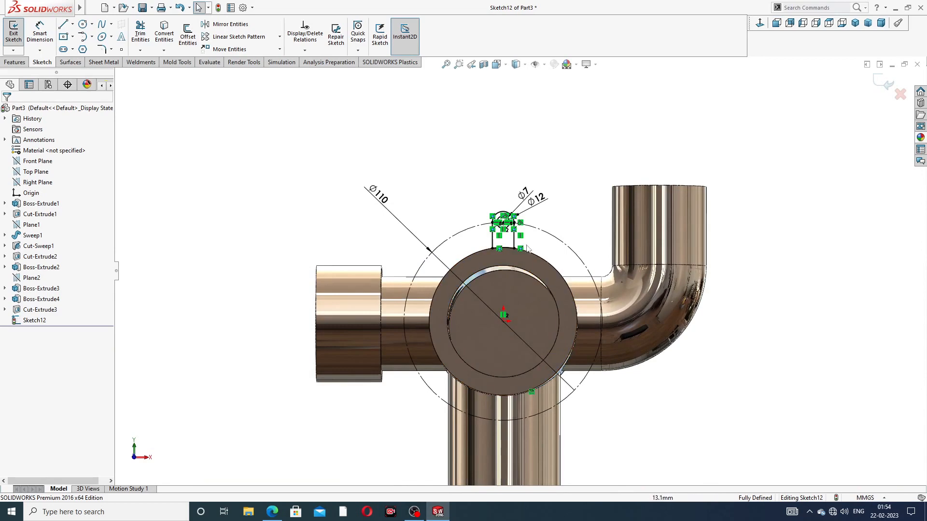
scroll(528, 245, down, 2)
scroll(526, 253, down, 2)
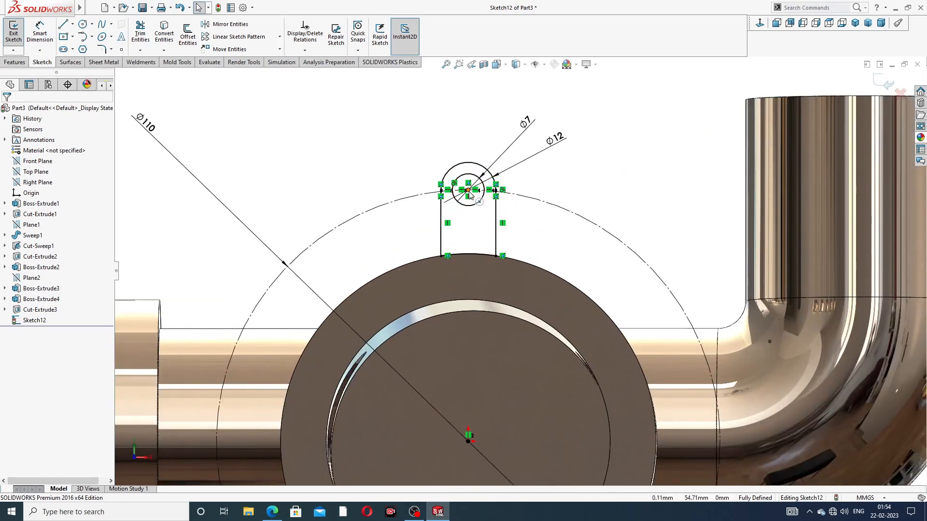
click(40, 32)
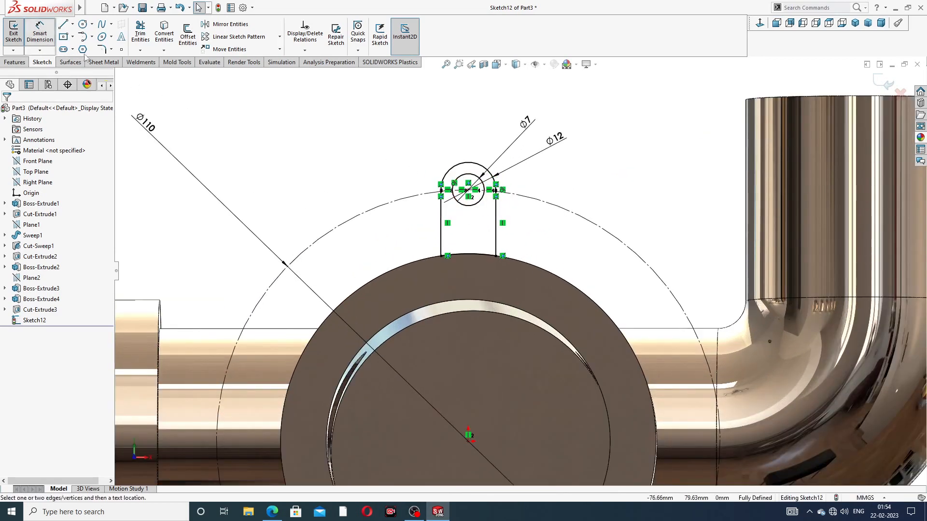
click(468, 191)
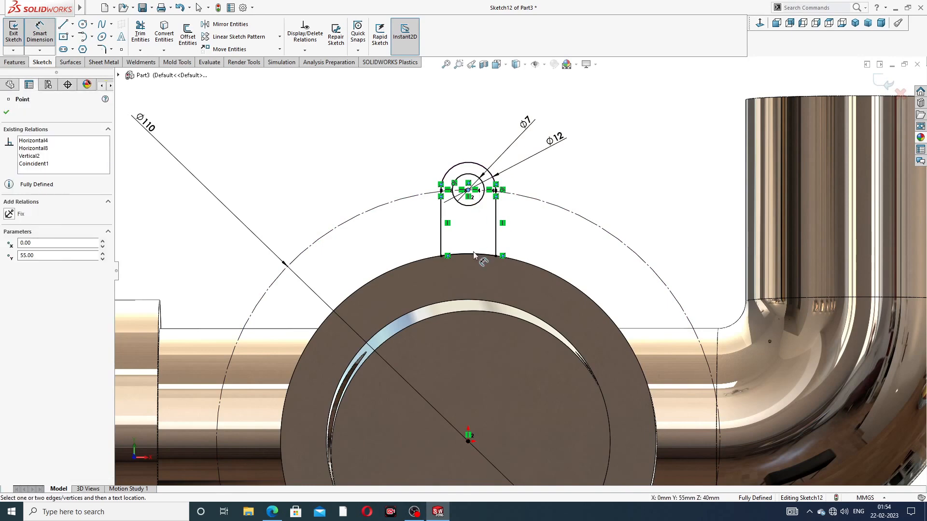
click(471, 254)
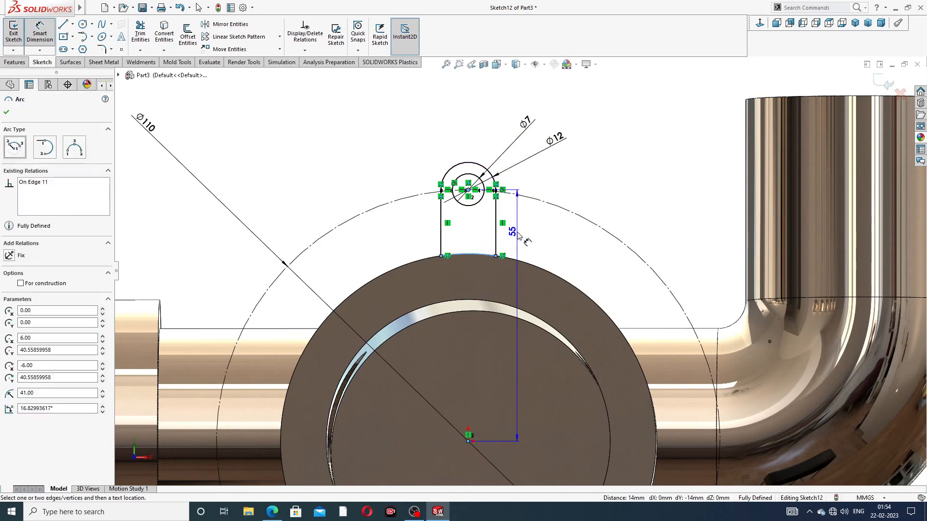
click(519, 235)
click(539, 219)
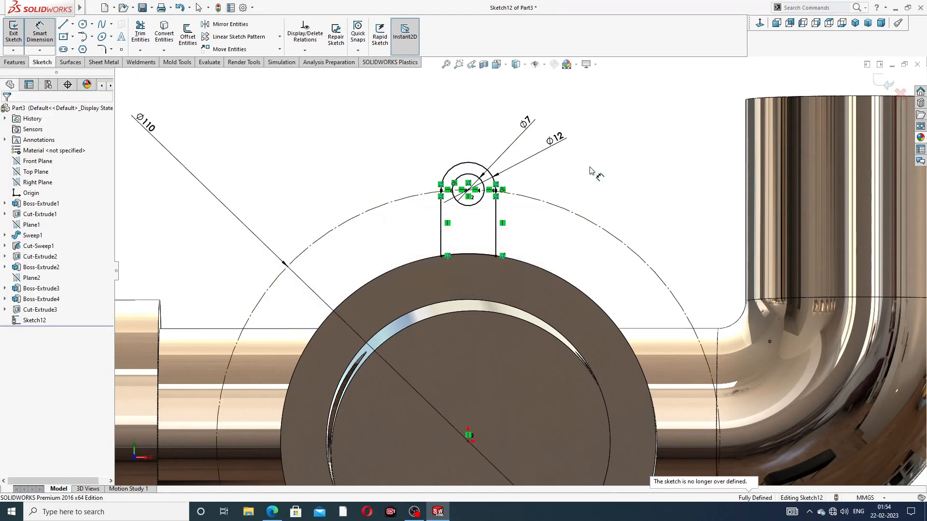
right_click(610, 156)
click(627, 145)
Set up a circular sketch pattern about the origin with the lug's outer arc, hole circle, both side lines and base arc.
scroll(520, 268, up, 3)
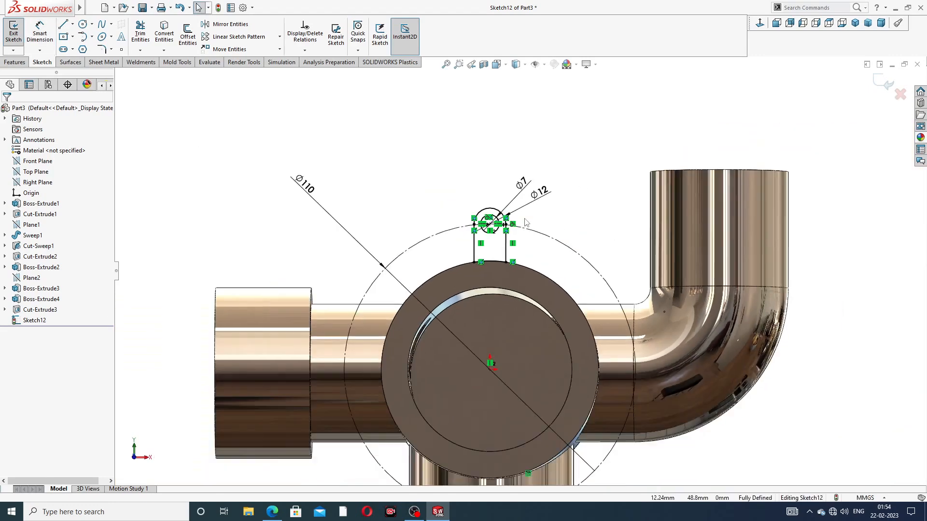
scroll(482, 239, down, 3)
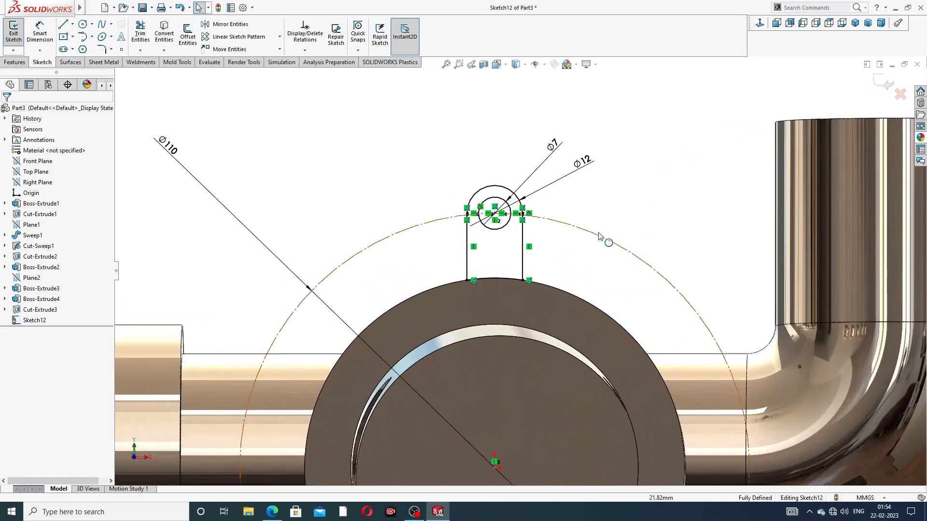
scroll(628, 202, up, 2)
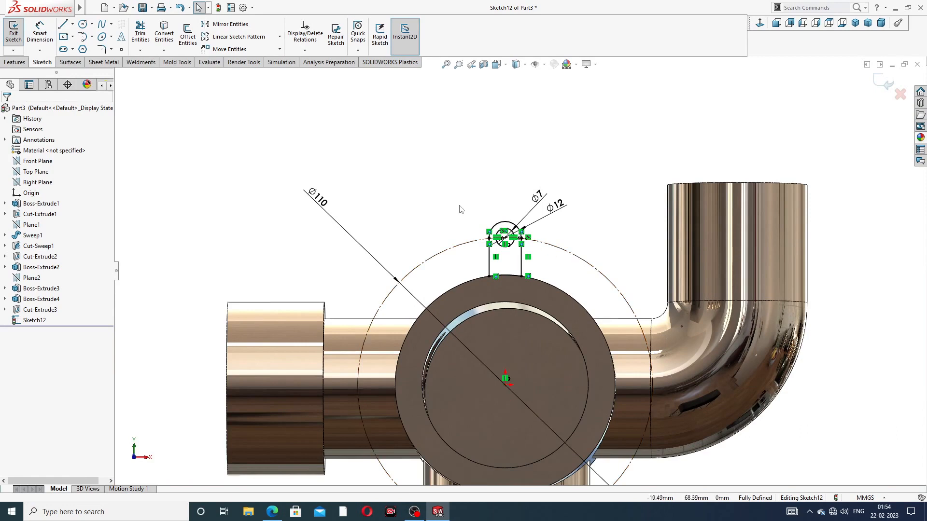
click(279, 37)
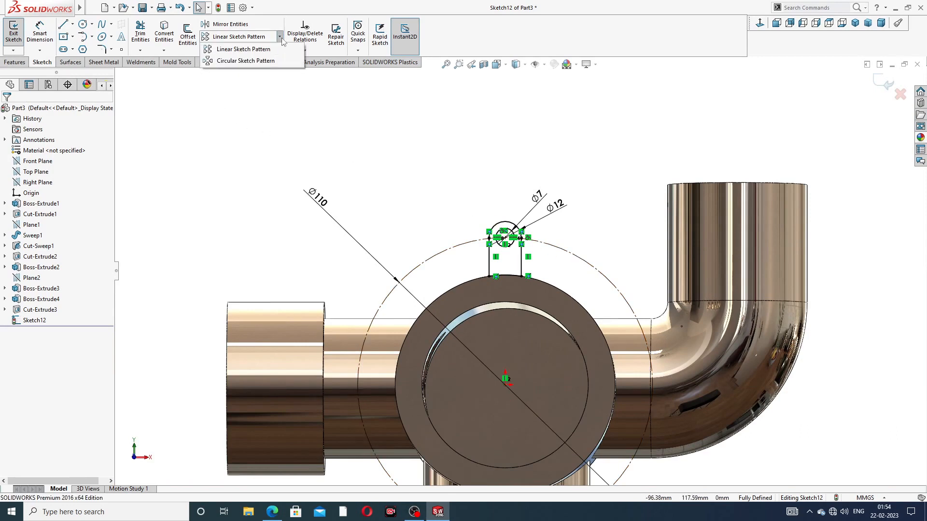
click(250, 60)
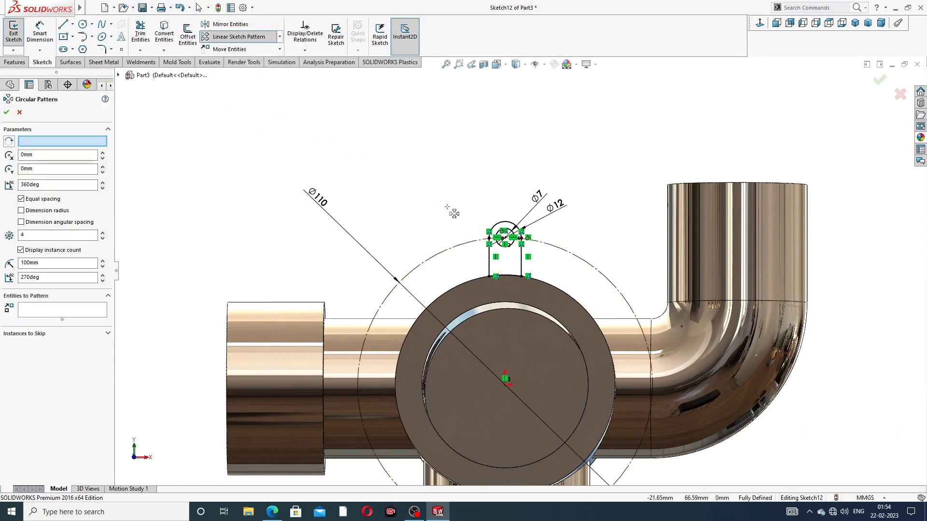
scroll(520, 267, up, 1)
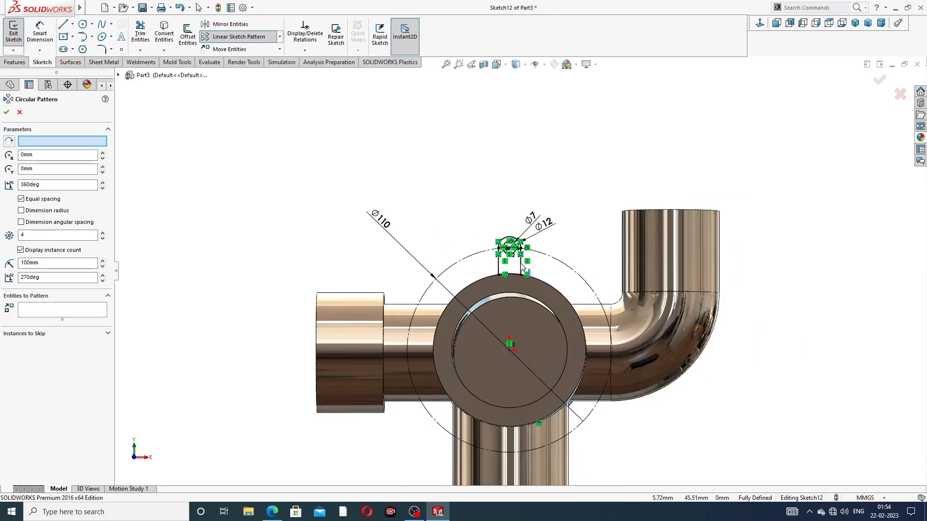
scroll(520, 267, down, 2)
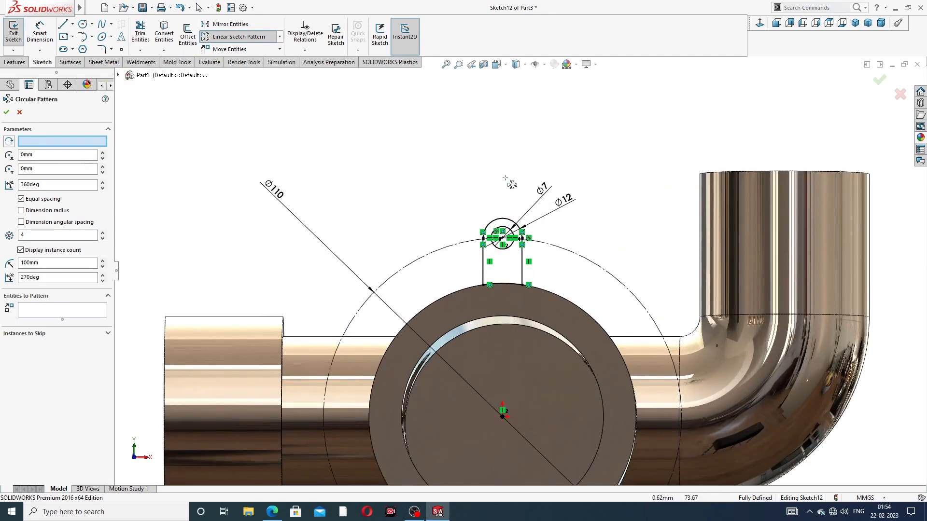
scroll(502, 242, down, 3)
click(515, 209)
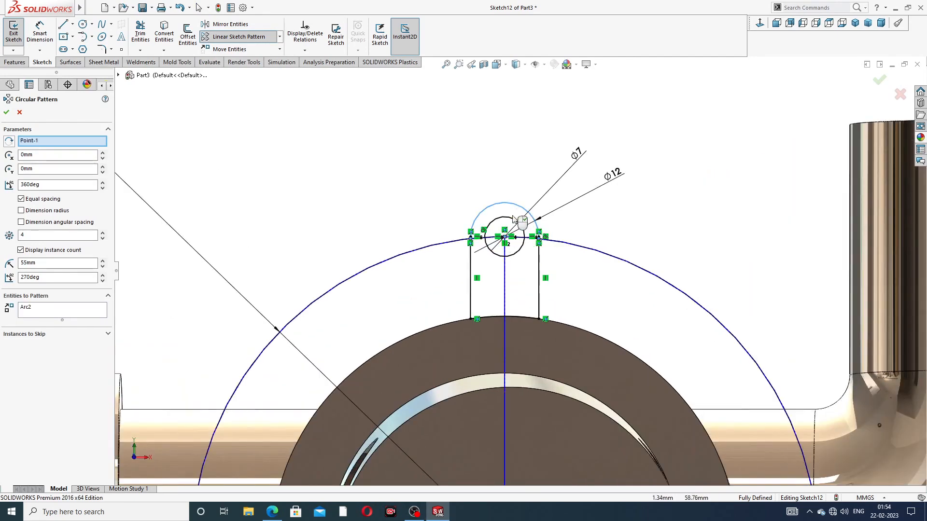
click(519, 223)
click(471, 264)
click(539, 270)
click(515, 317)
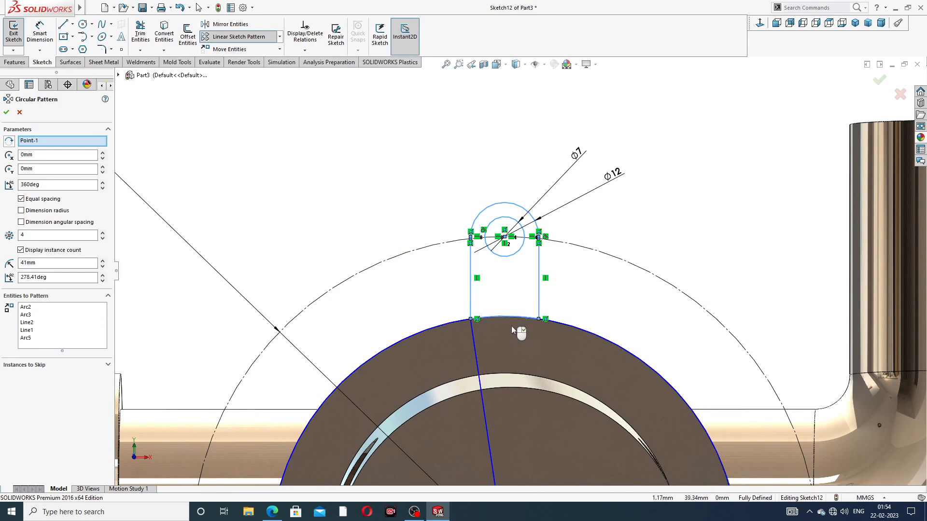
Set the circular pattern to 3 equally spaced instances over 360° and apply it.
scroll(513, 323, up, 5)
middle_drag(526, 346, 529, 334)
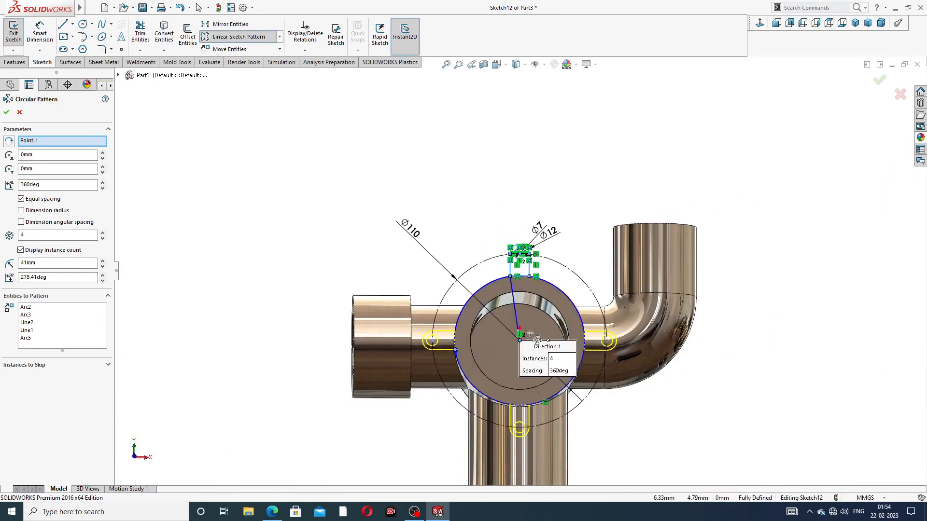
click(102, 238)
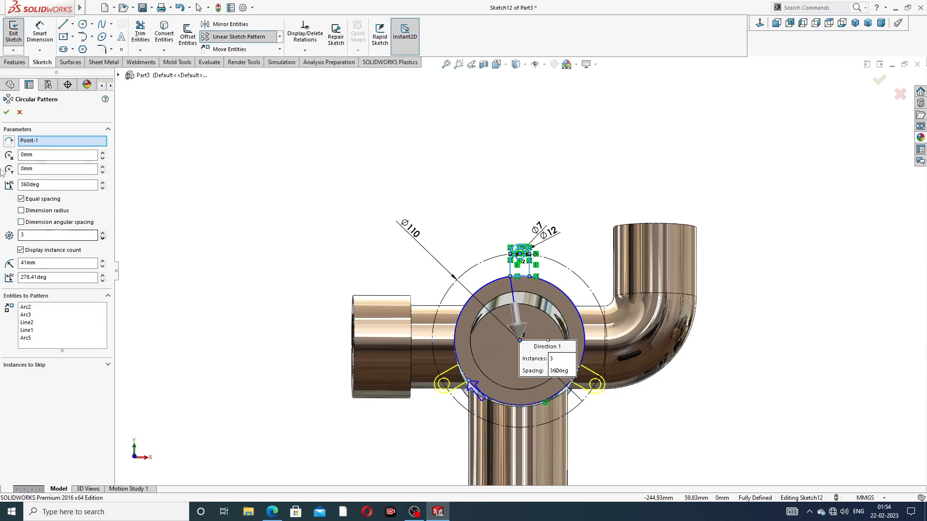
click(5, 112)
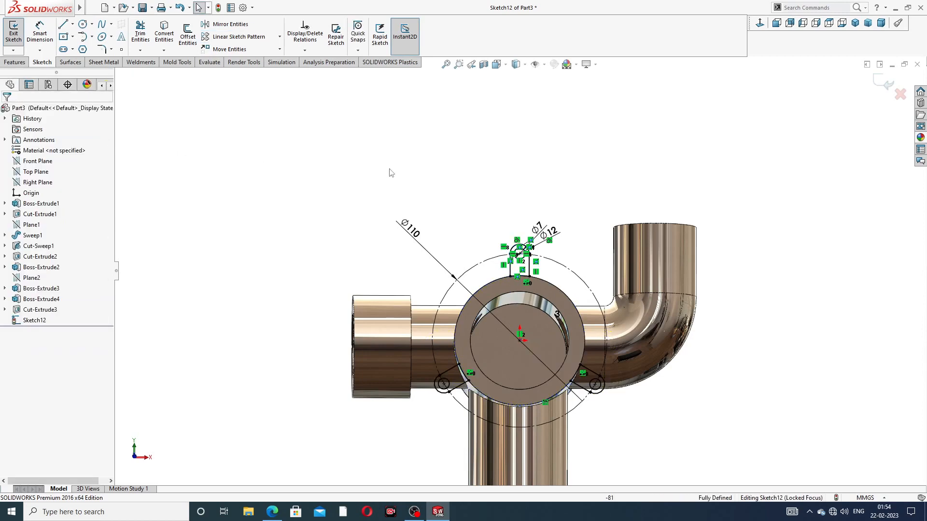
Start a boss extrusion of the lug sketch and pick the three lug regions outside their holes as contours.
middle_drag(493, 343, 496, 338)
scroll(496, 339, down, 1)
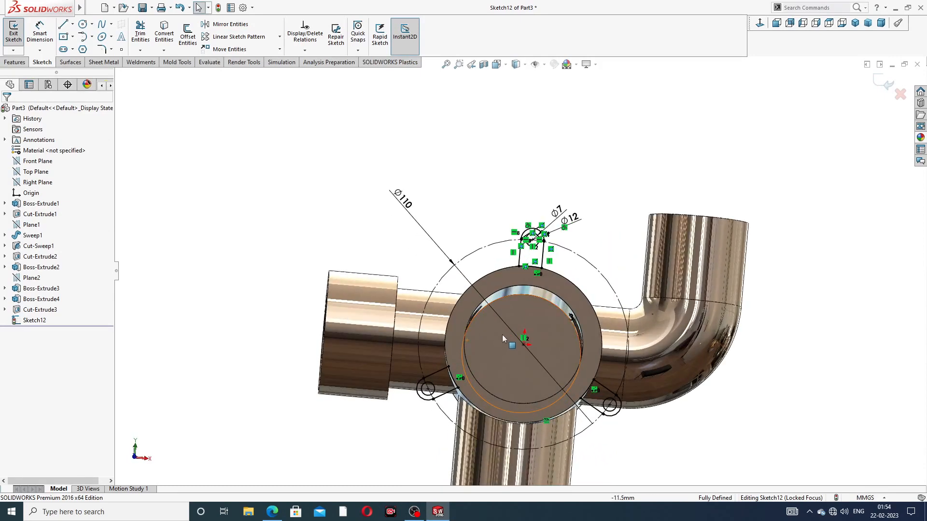
click(14, 61)
click(17, 35)
mouse_move(430, 236)
middle_down()
mouse_move(392, 259)
mouse_move(436, 239)
middle_up()
click(522, 252)
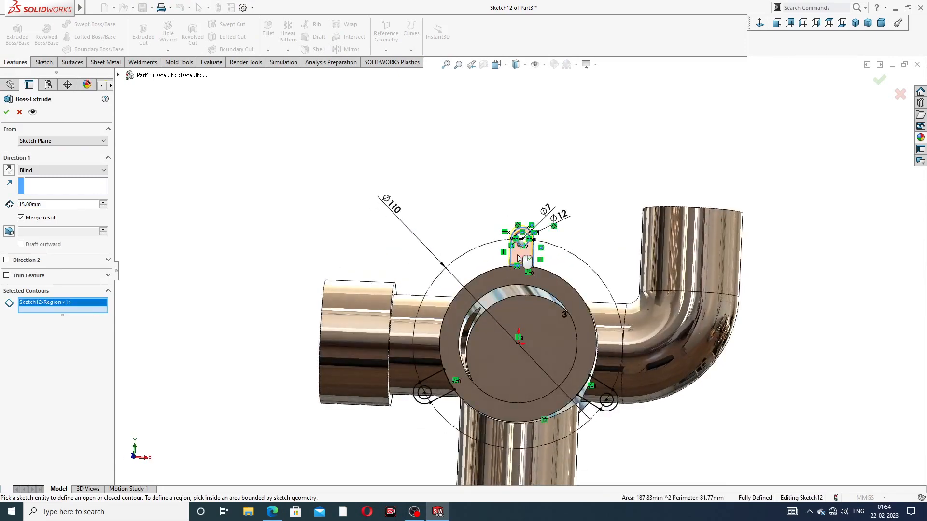
click(441, 385)
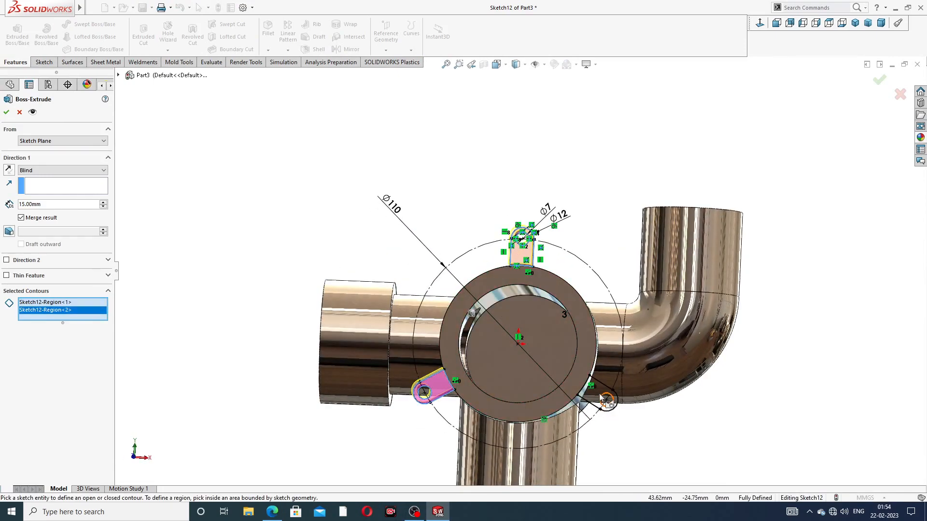
click(598, 390)
Reverse the extrusion direction so the lugs run back along the body, and extrude them 12 mm blind.
middle_drag(597, 389, 485, 379)
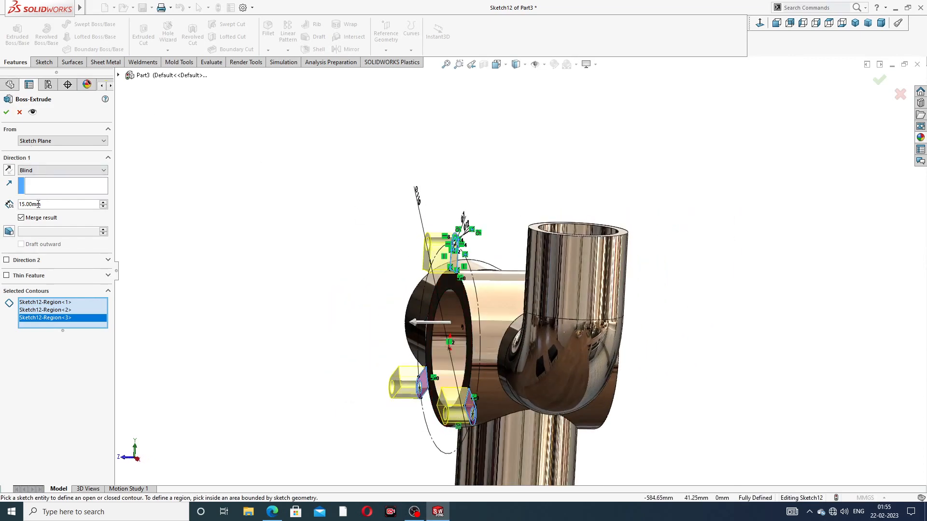
click(9, 170)
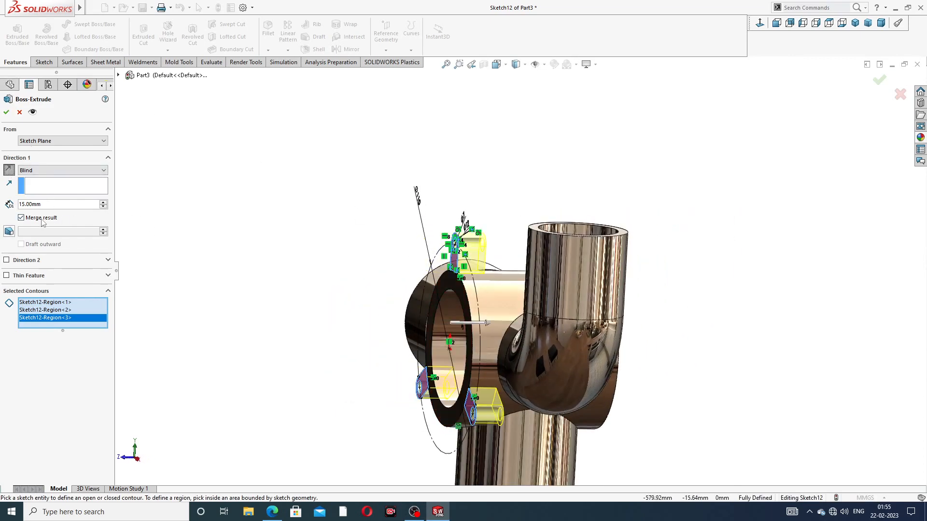
text(12)
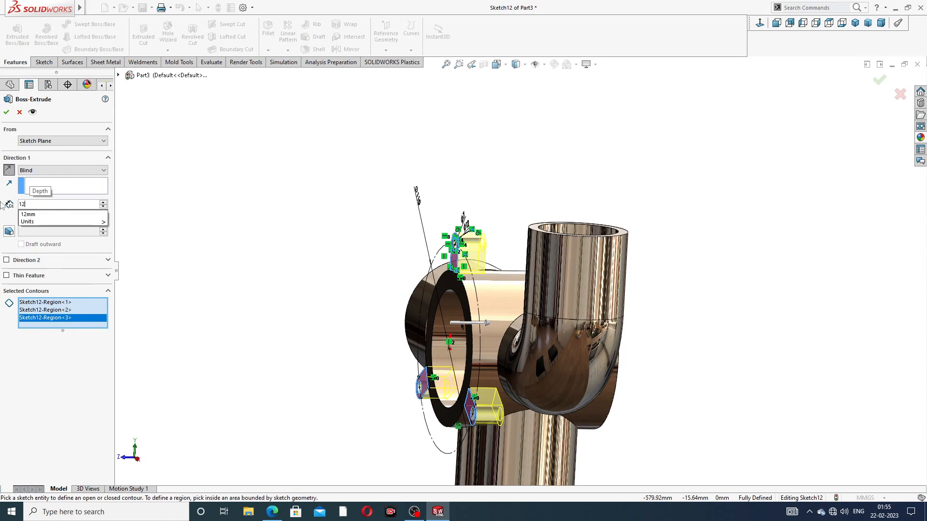
key(Return)
click(7, 112)
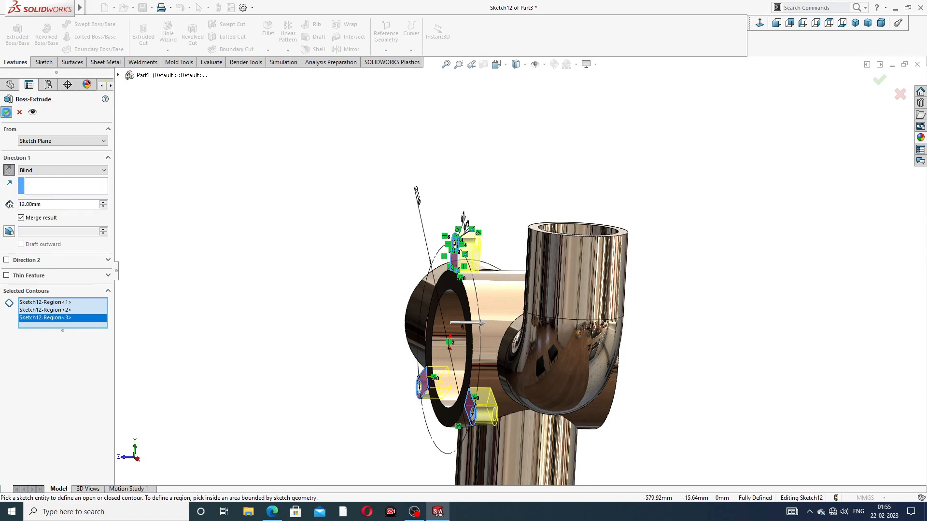
click(312, 265)
Sketch a circle of about 44 mm radius on the elbow's upright end face, concentric with its bore.
middle_drag(313, 265, 420, 294)
middle_drag(549, 270, 609, 307)
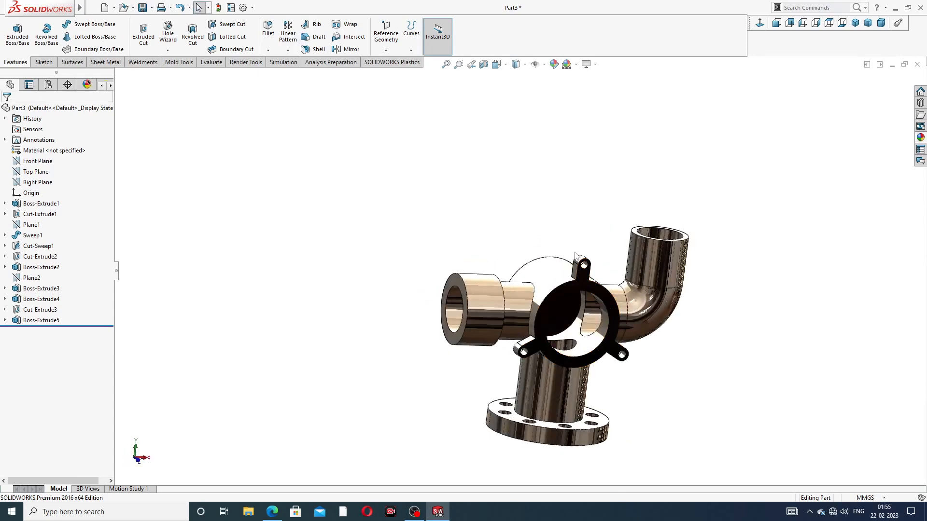
middle_drag(721, 219, 675, 239)
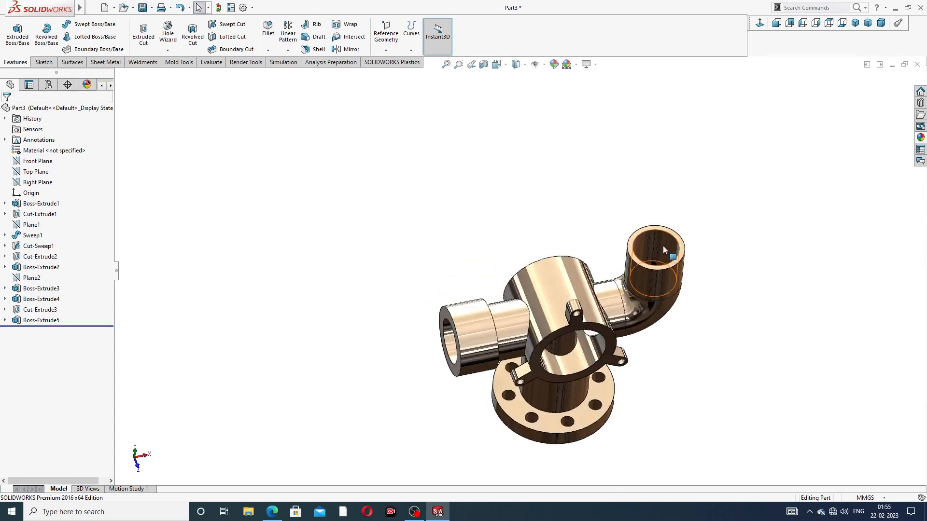
scroll(647, 259, down, 2)
click(658, 217)
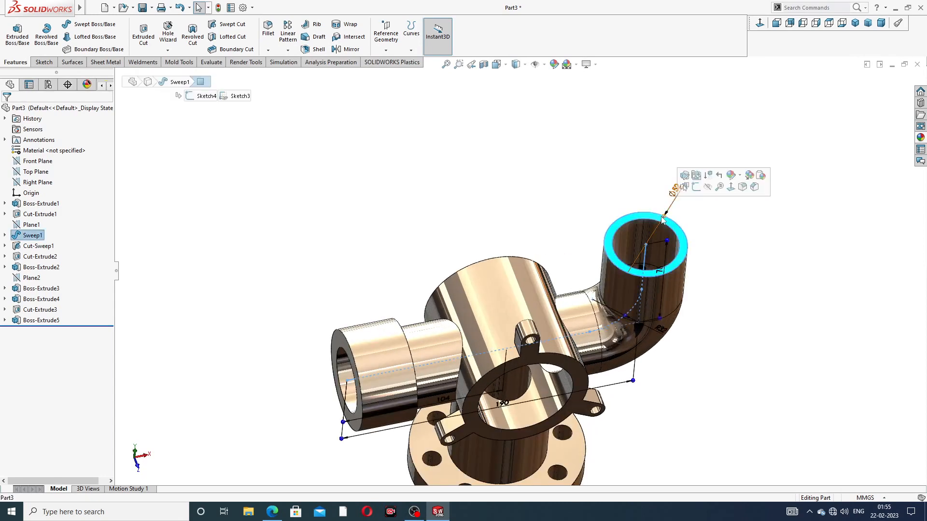
click(695, 187)
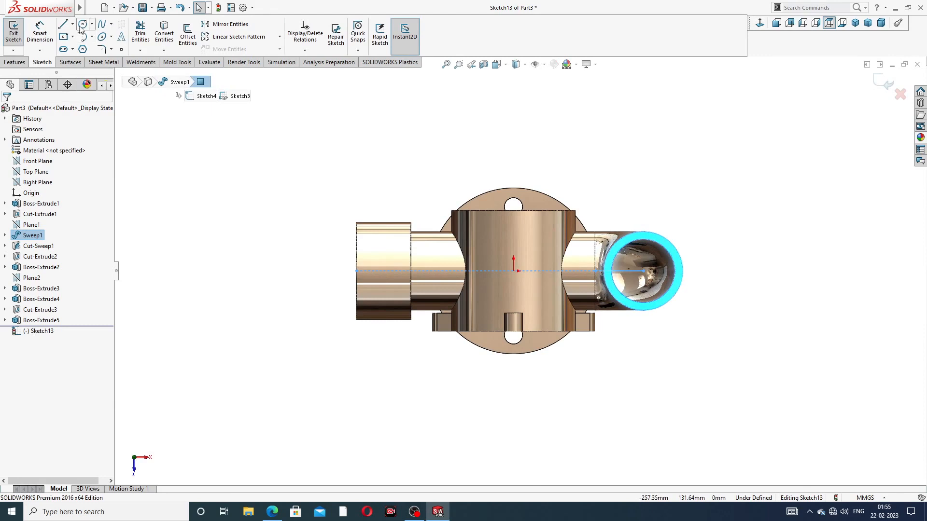
click(83, 24)
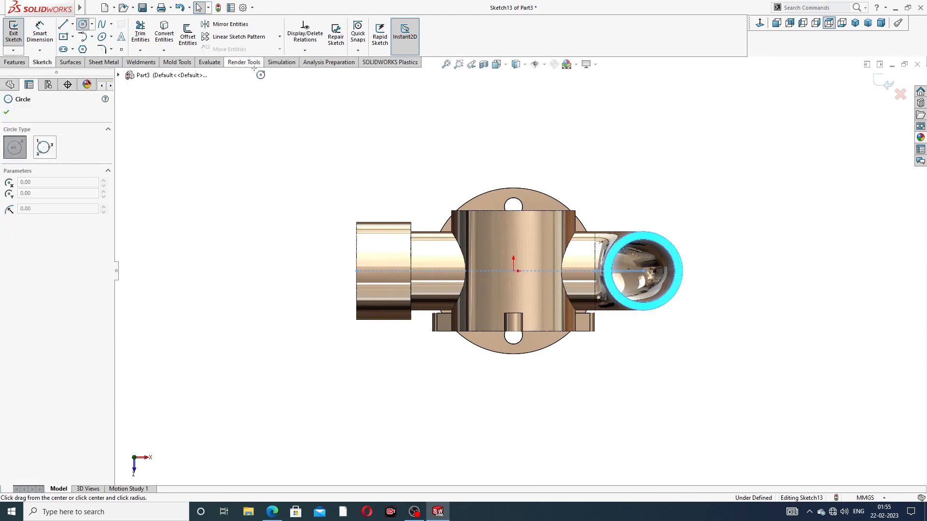
click(644, 272)
click(656, 208)
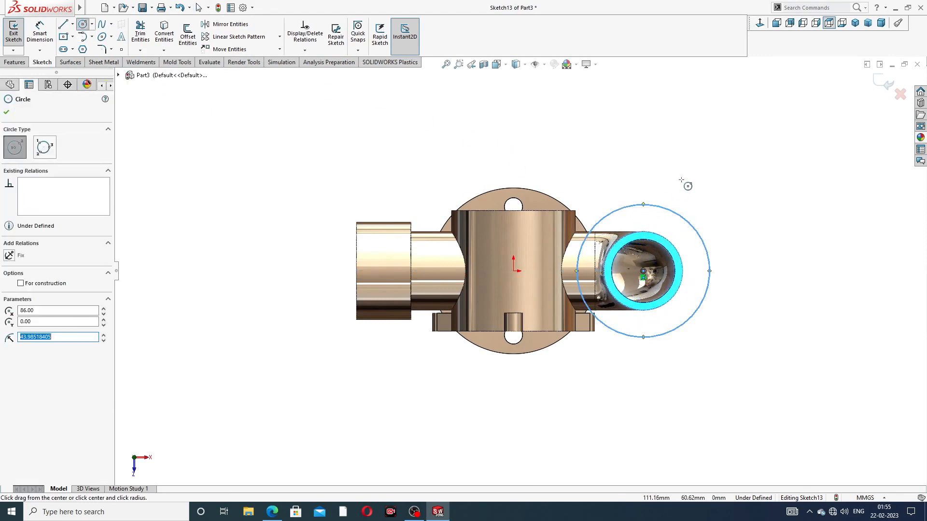
right_click(717, 192)
click(735, 197)
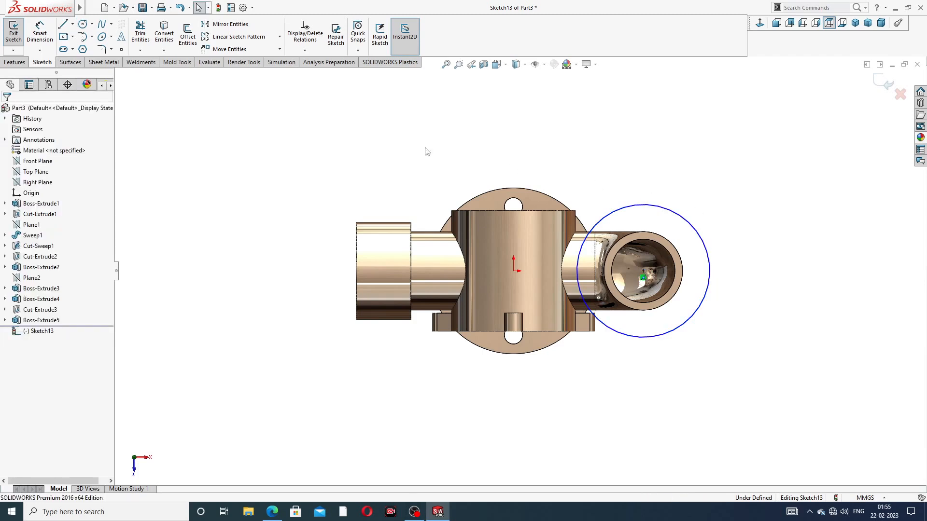
Draw a vertical construction centerline about 164 mm long through the circle's centre, extending beyond it on both sides.
click(73, 25)
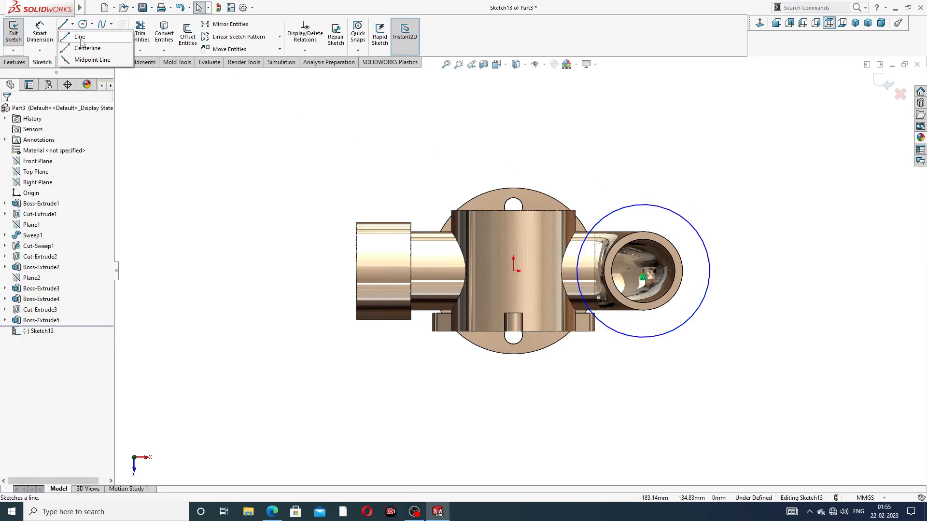
click(87, 49)
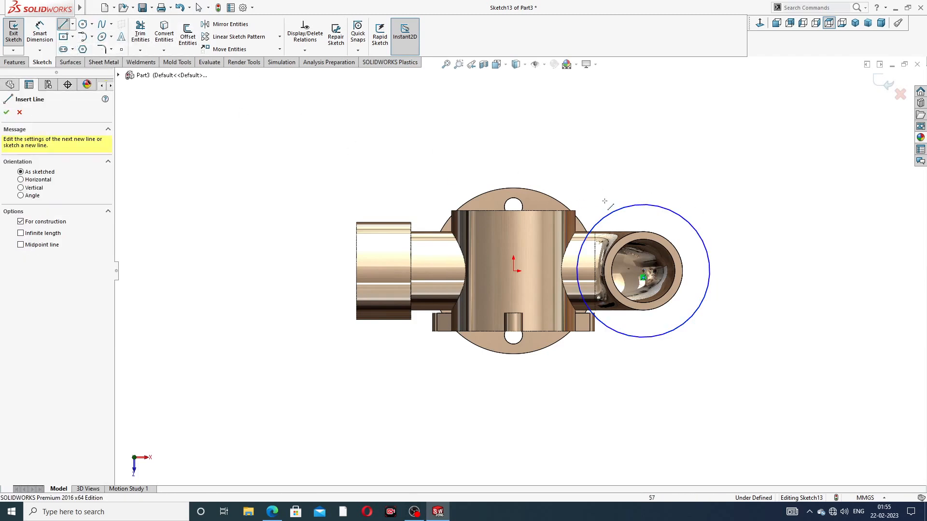
click(642, 153)
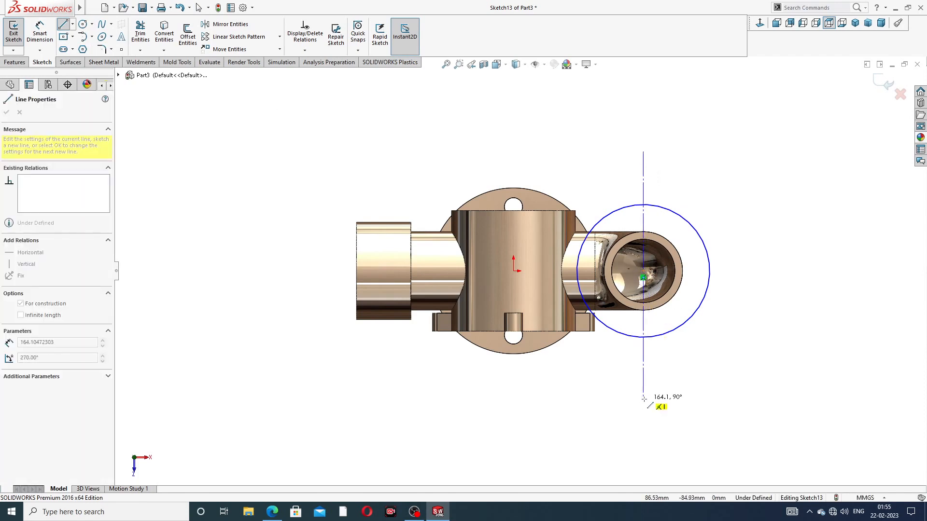
click(643, 399)
right_click(764, 214)
click(775, 257)
key(Escape)
Sketch two concentric circles of different sizes, both centred on the centerline's upper endpoint.
scroll(680, 215, down, 2)
click(82, 24)
click(628, 142)
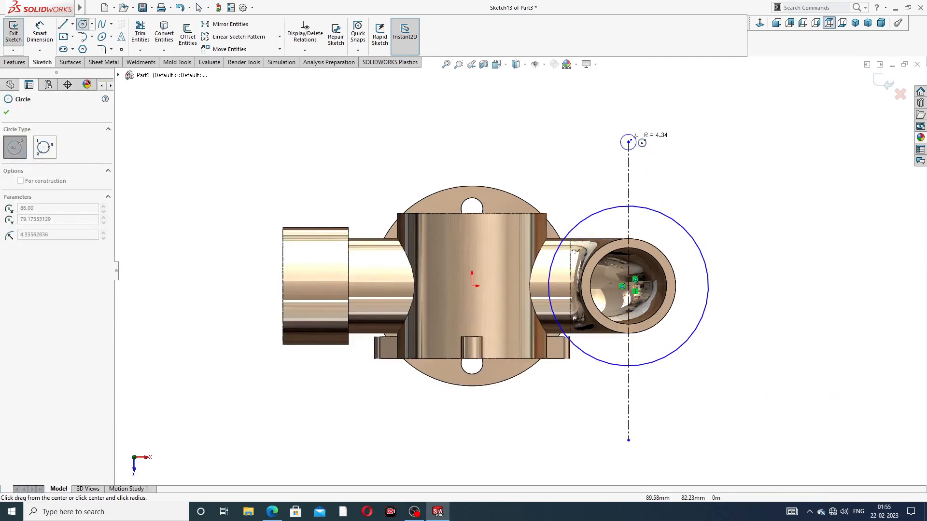
click(646, 124)
click(628, 141)
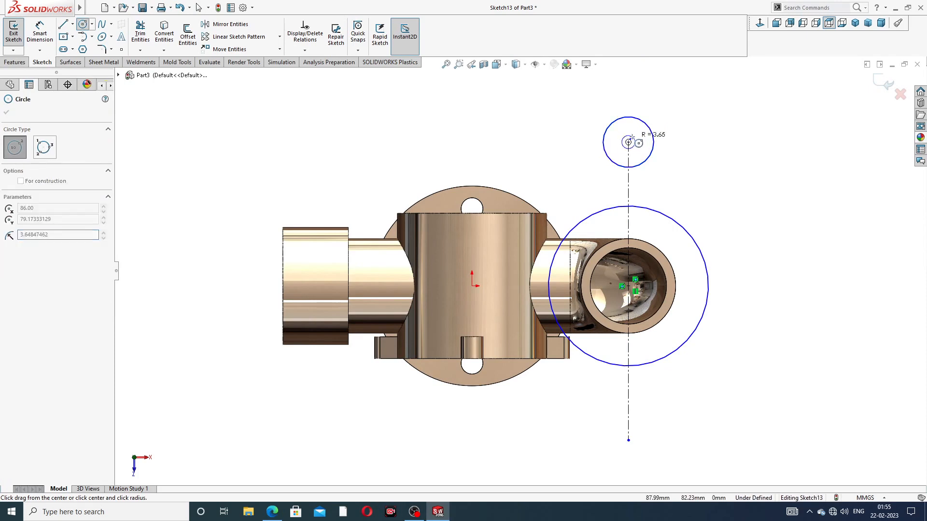
click(638, 130)
right_click(691, 114)
click(716, 121)
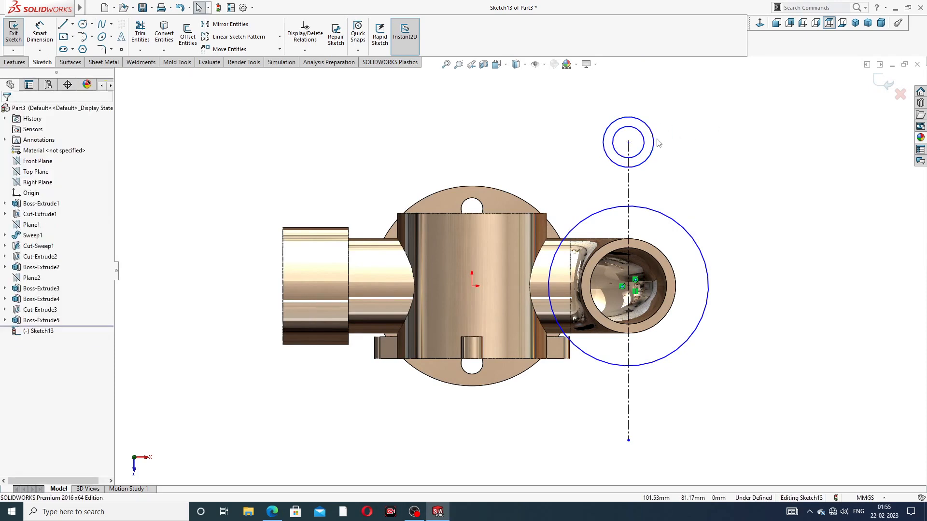
Draw a line about 67 mm long from the outer small circle's right quadrant point to the large circle, ending tangent to it.
scroll(685, 116, down, 2)
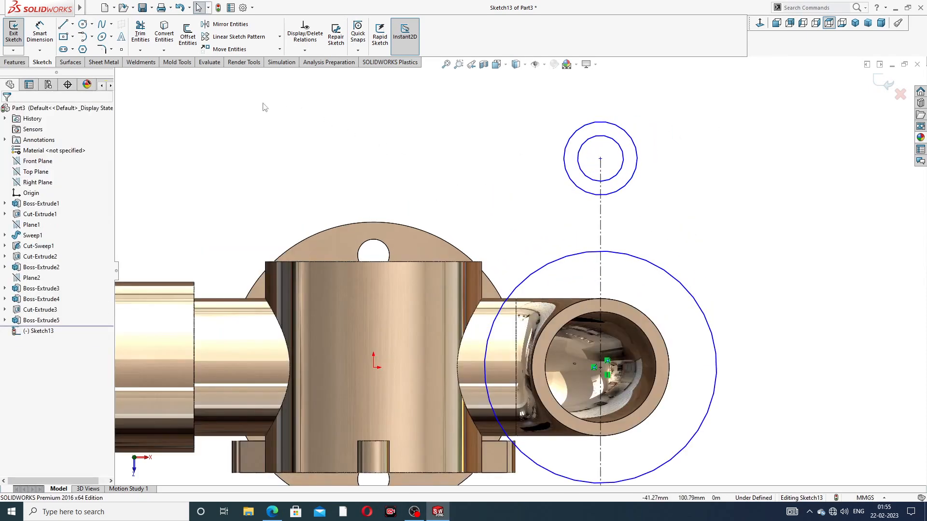
scroll(299, 134, up, 2)
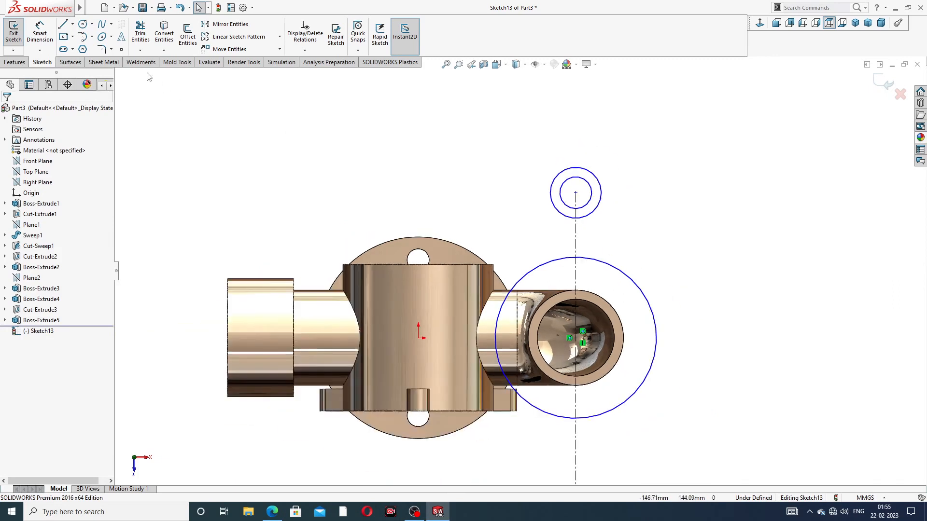
click(64, 25)
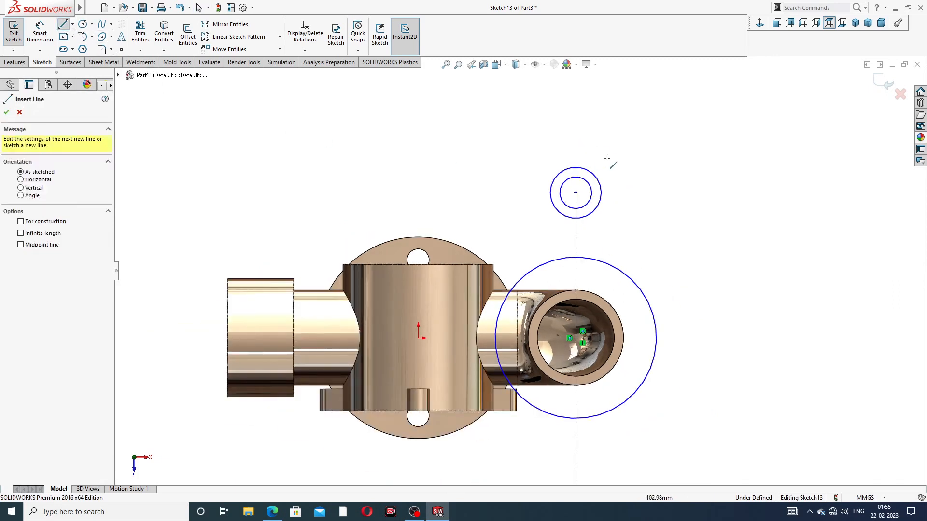
click(601, 193)
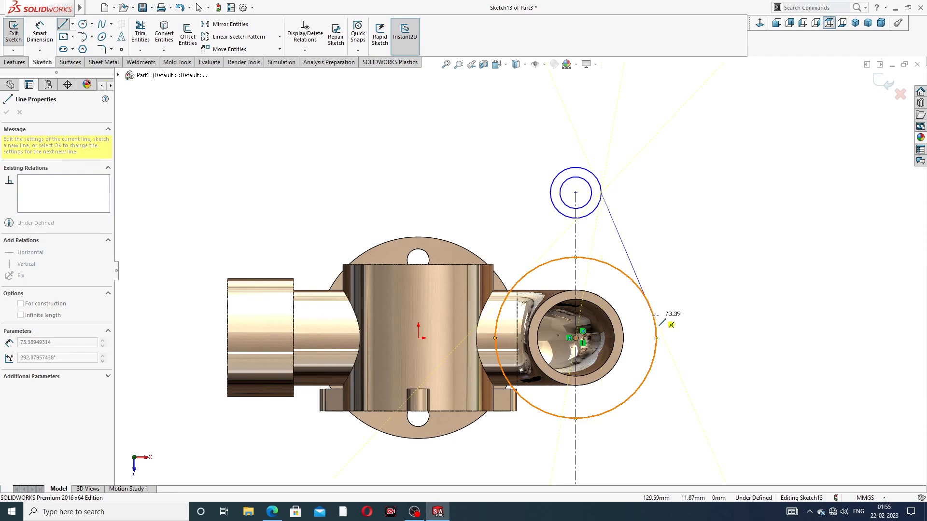
click(650, 306)
right_click(671, 294)
click(692, 302)
Apply a tangent relation between the slanted side line and the large circle.
scroll(645, 292, down, 2)
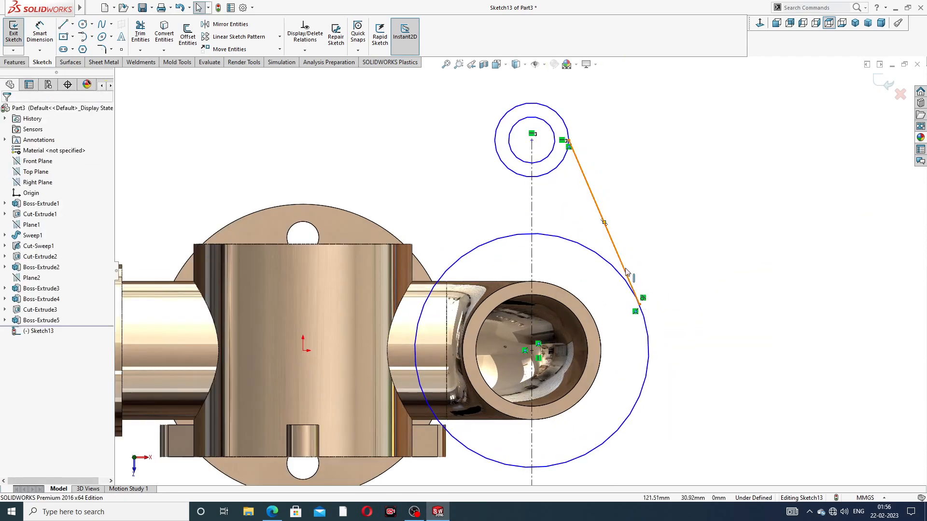
click(627, 273)
ctrl+click(627, 287)
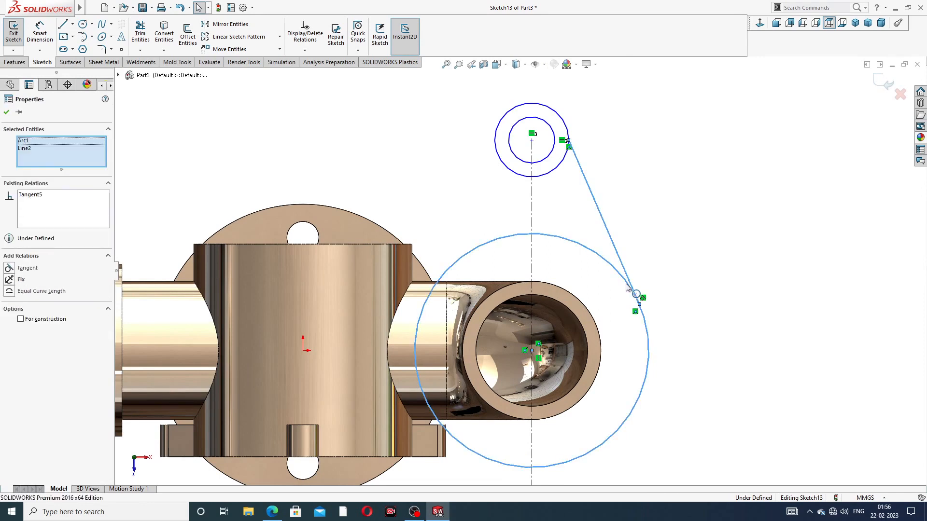
click(652, 244)
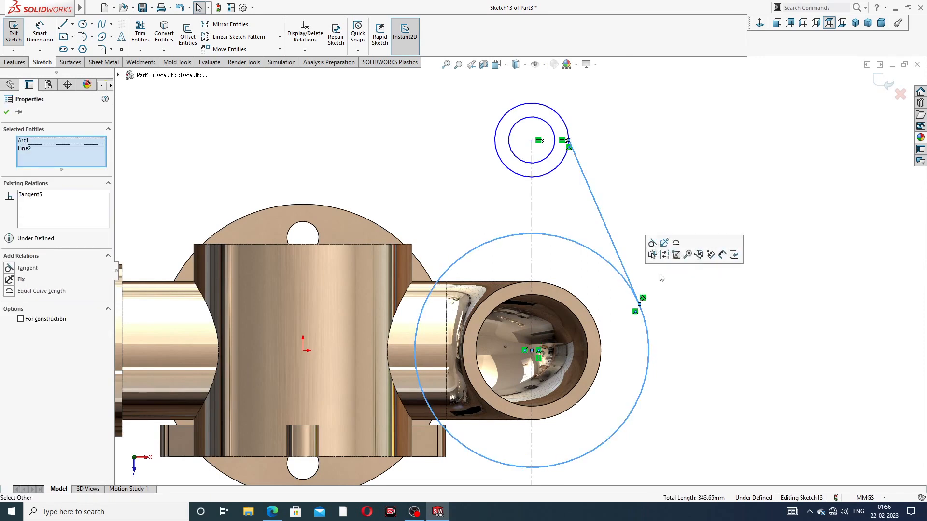
click(683, 310)
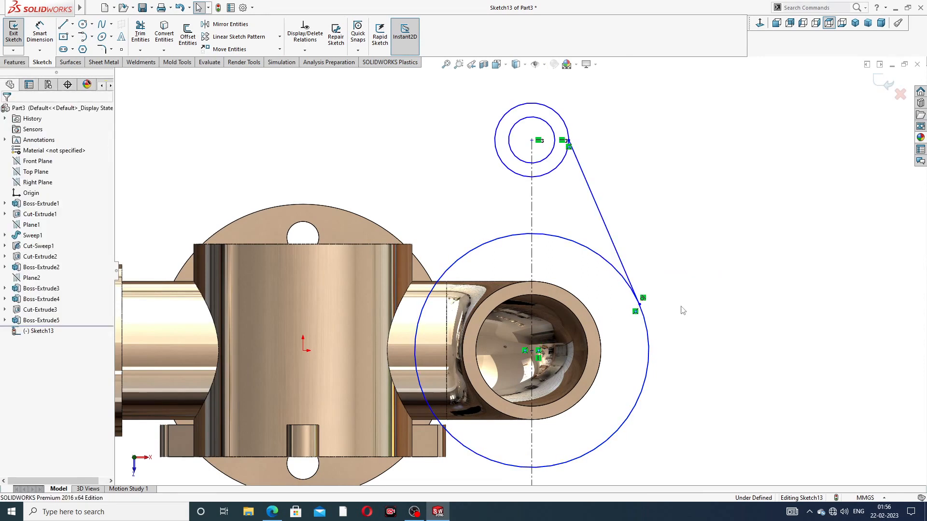
Mirror the slanted side line about the vertical centerline, keeping the original.
click(243, 27)
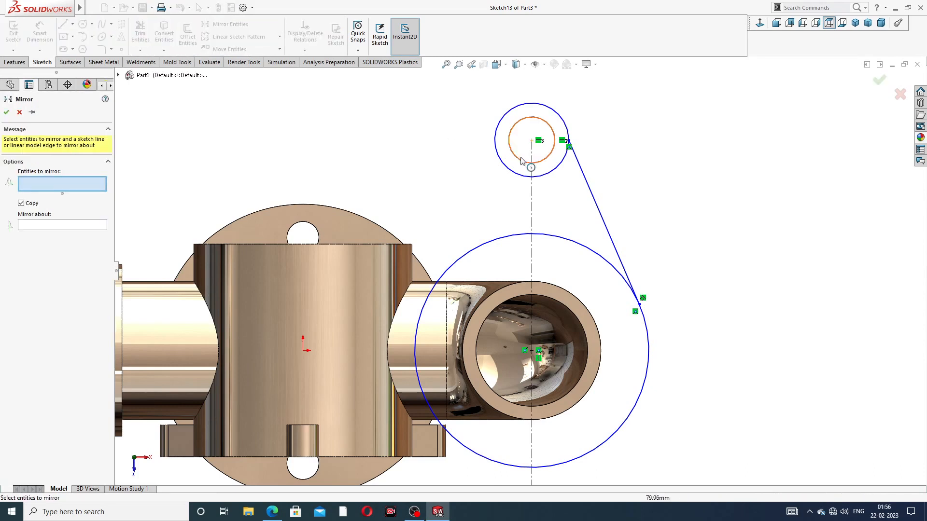
click(589, 190)
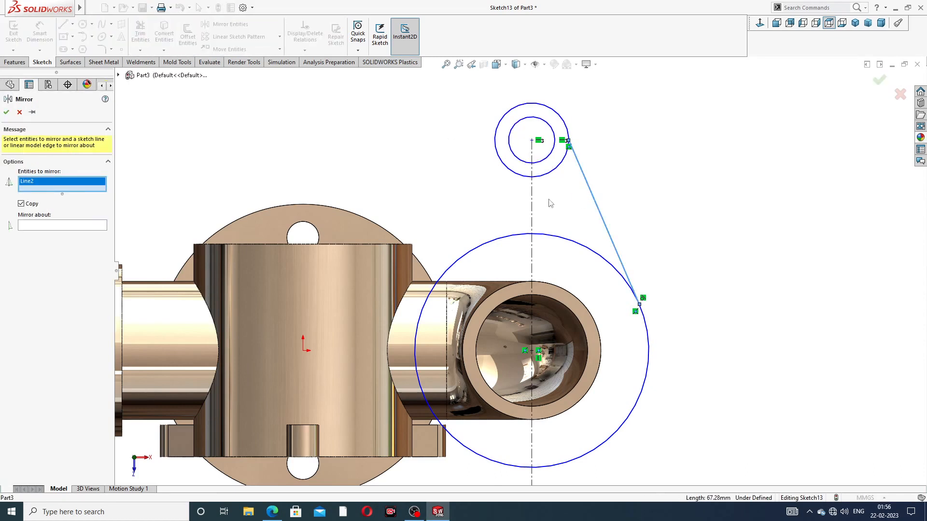
click(101, 228)
click(531, 208)
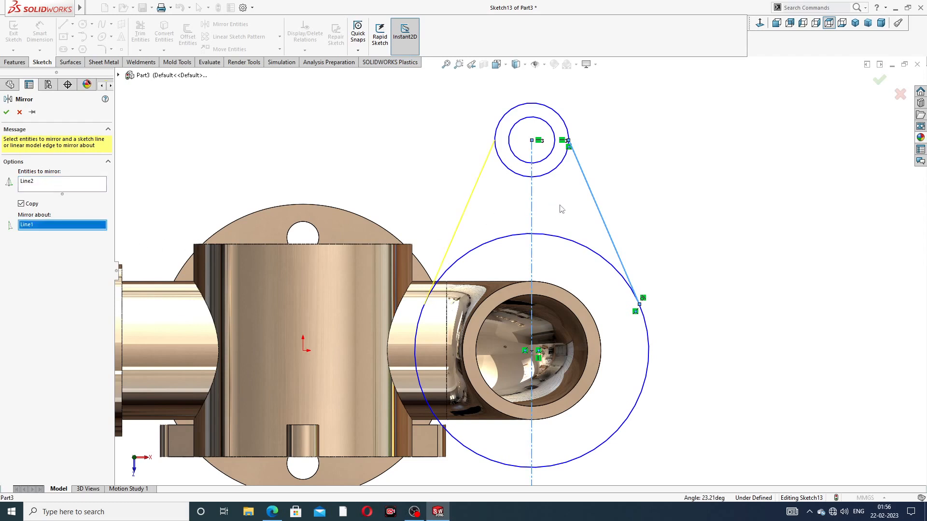
key(z)
click(6, 112)
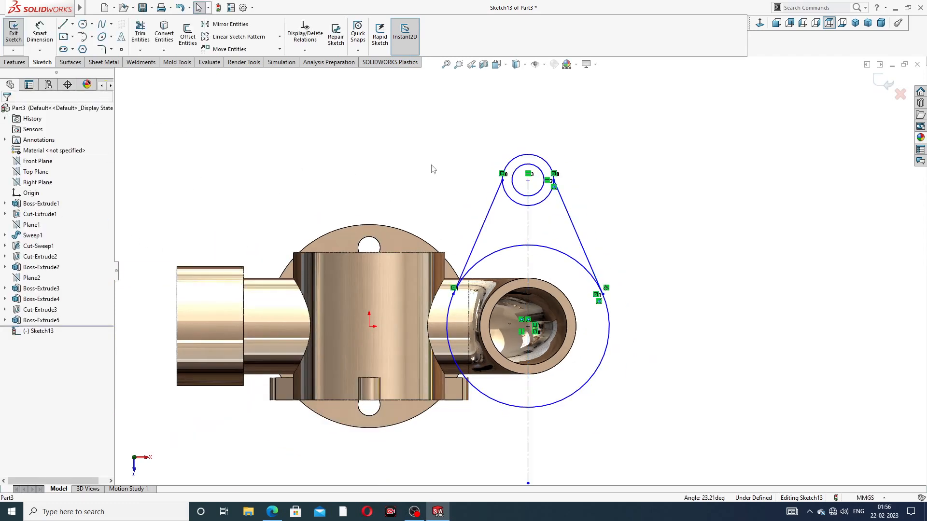
key(z)
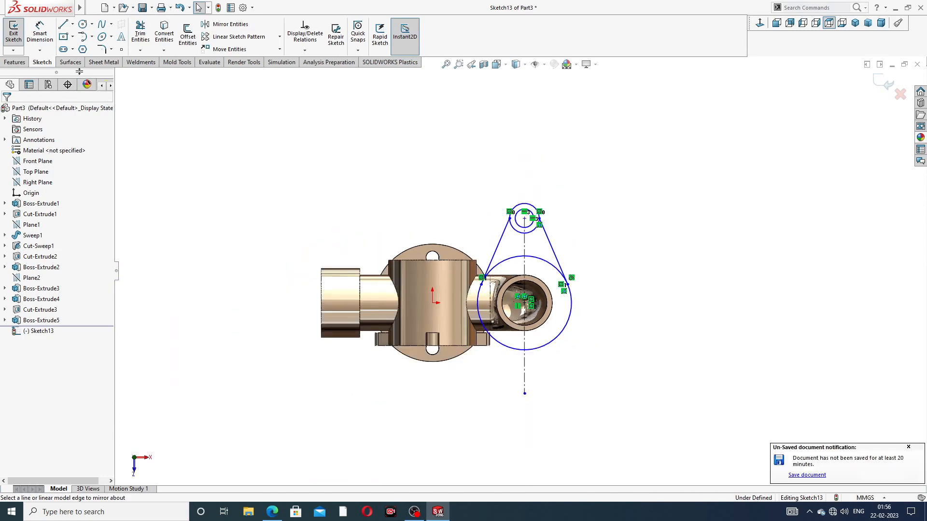
Draw a horizontal centerline about 44 mm long from the large circle's centre to its right quadrant point.
click(72, 24)
click(78, 49)
scroll(517, 316, down, 3)
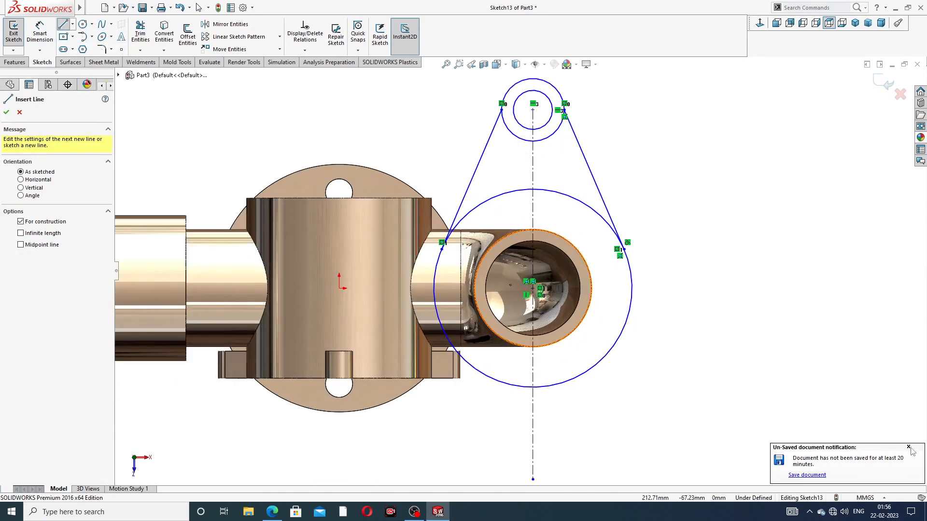
click(907, 447)
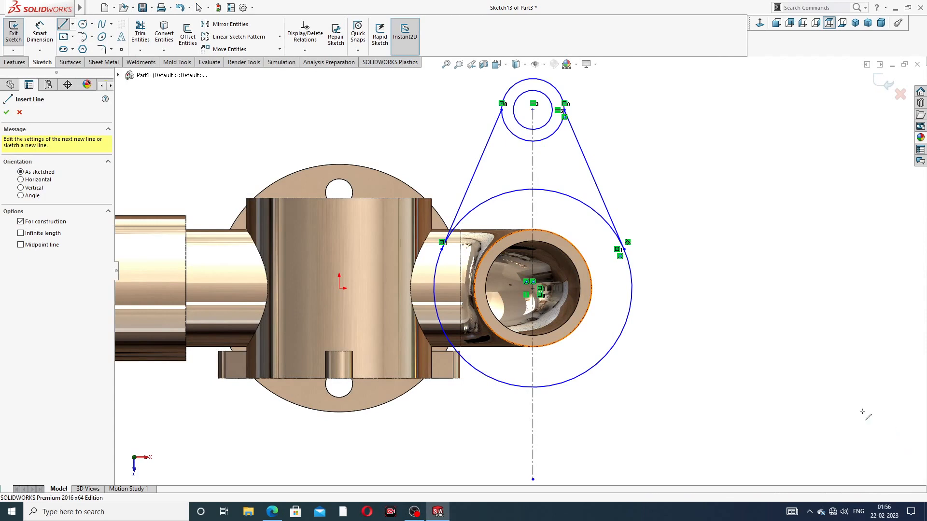
click(533, 289)
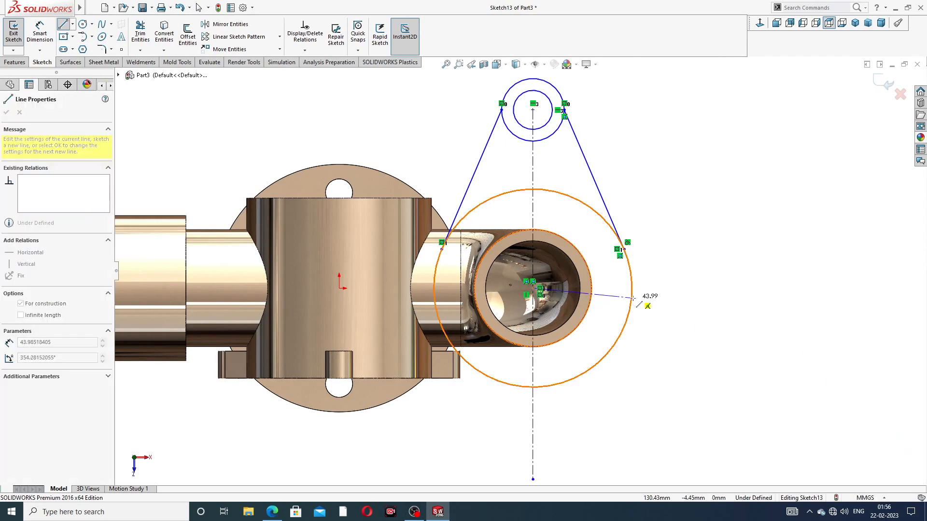
click(631, 289)
right_click(678, 232)
click(708, 240)
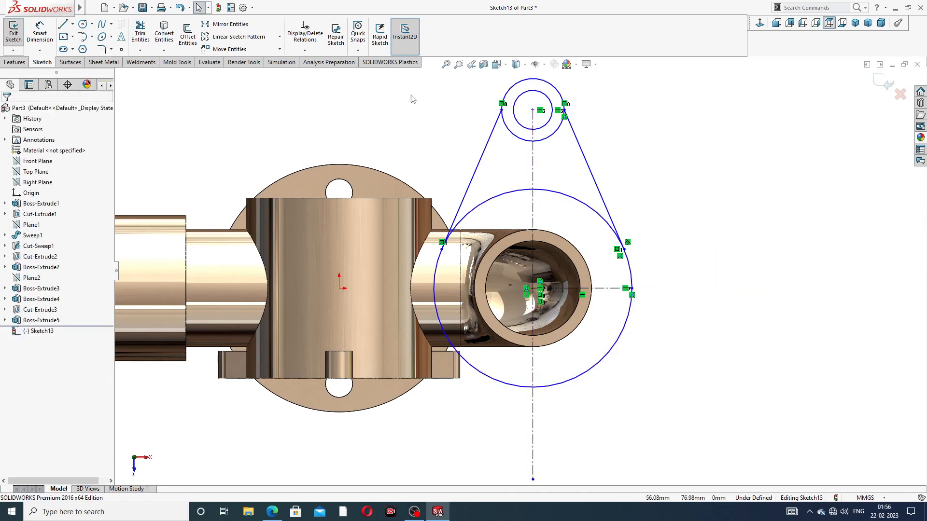
Mirror the two small concentric circles and both slanted side lines about the horizontal centerline, keeping the originals.
click(227, 24)
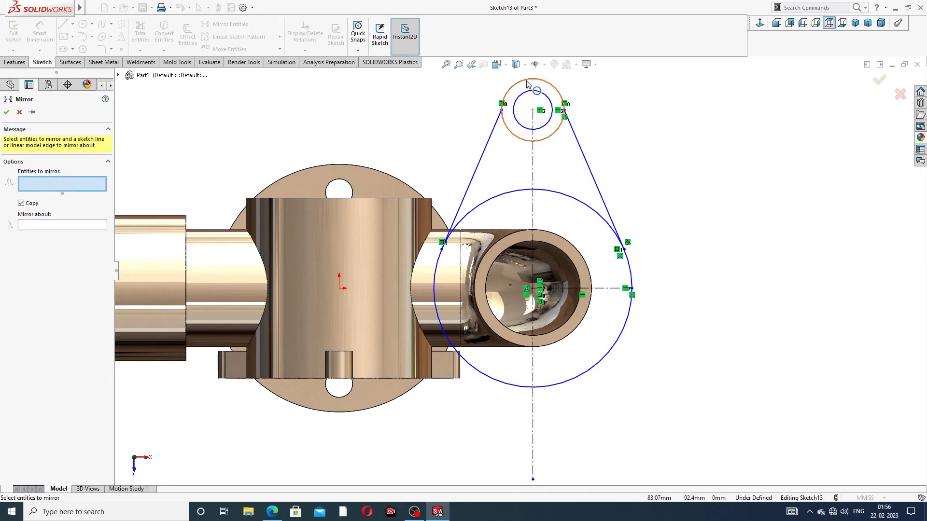
click(529, 95)
click(530, 93)
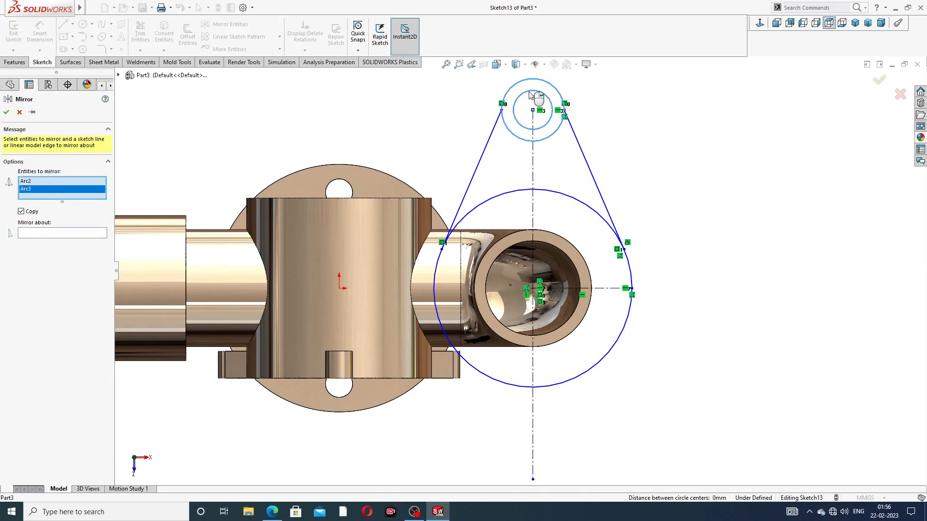
click(487, 139)
click(581, 147)
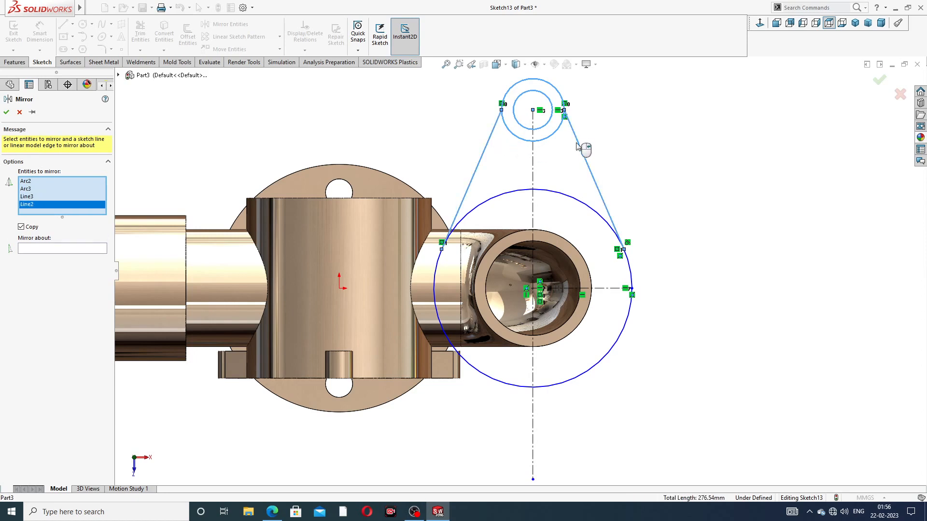
click(72, 249)
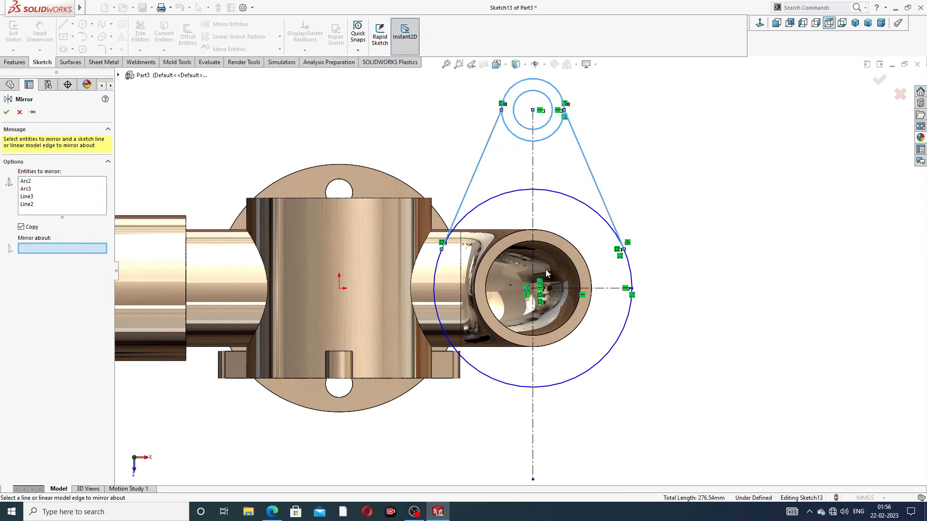
click(602, 290)
scroll(589, 260, up, 2)
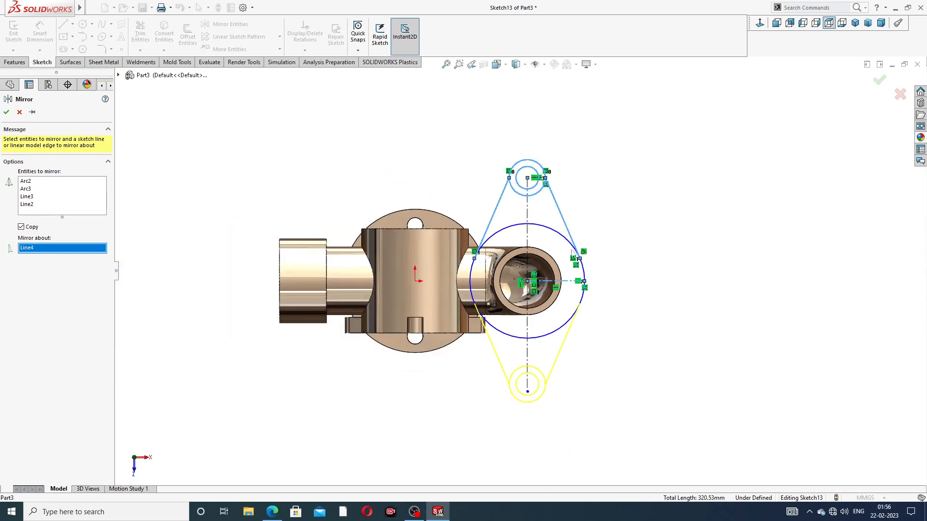
click(7, 112)
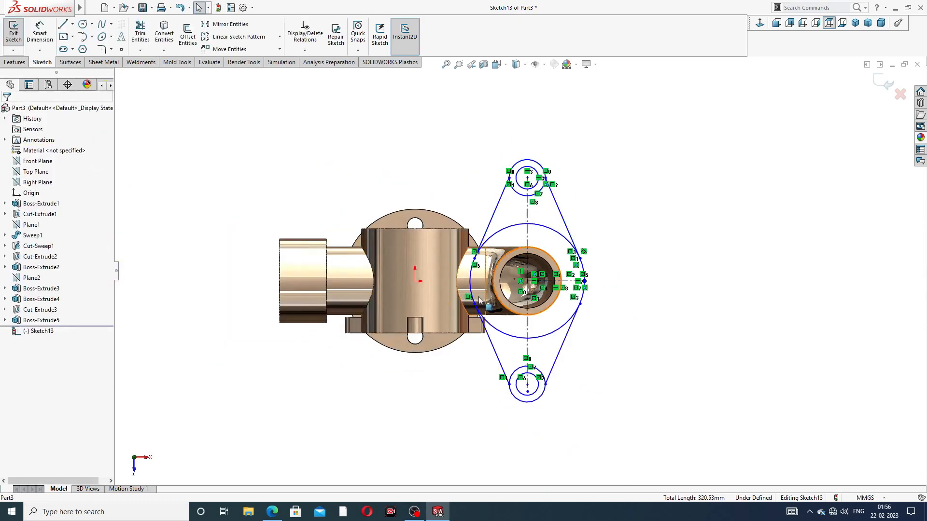
Check the flange sizes in the PDF practice drawing and dimension the upper lug's outer circle to 32 mm diameter.
scroll(560, 239, down, 2)
scroll(522, 255, up, 2)
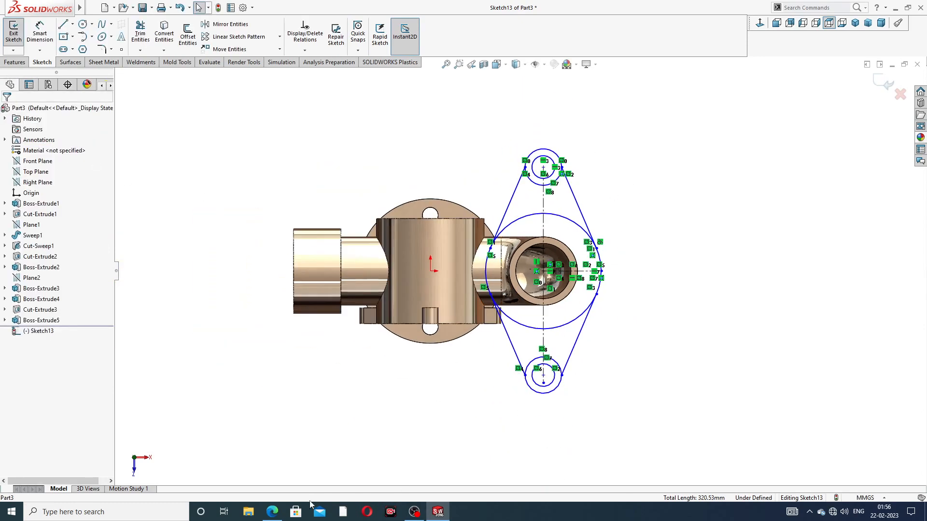
click(272, 511)
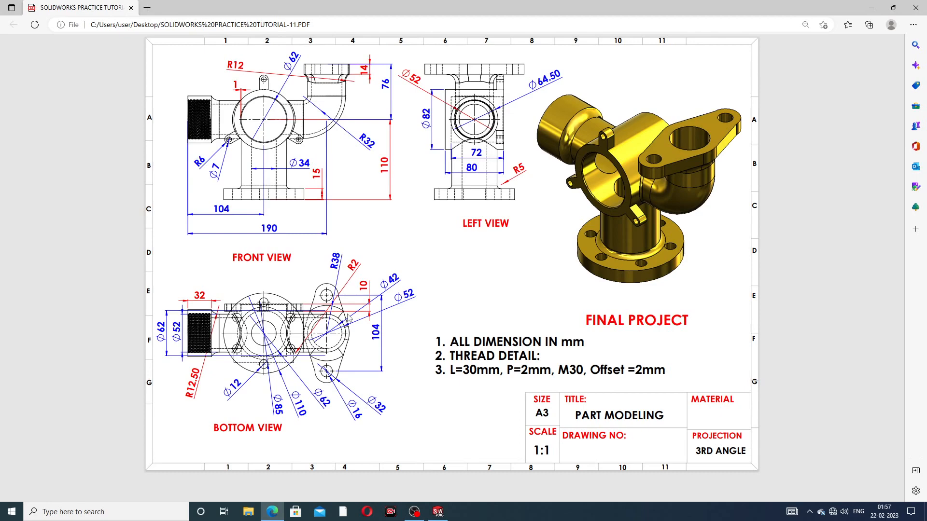
click(268, 514)
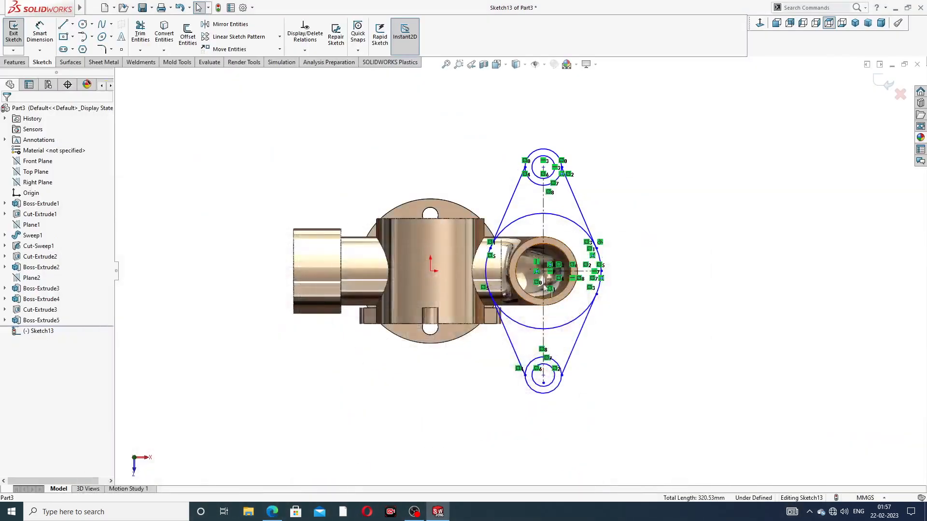
scroll(579, 210, down, 2)
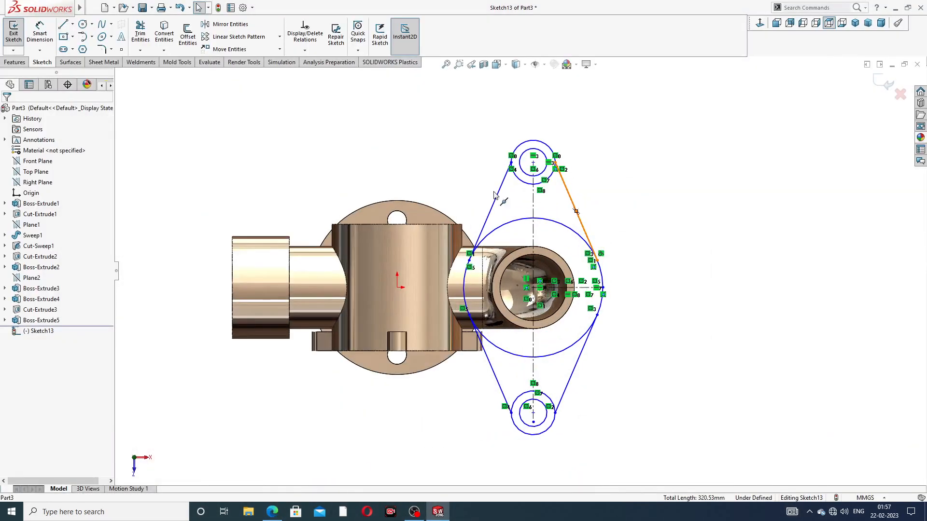
click(39, 34)
click(550, 146)
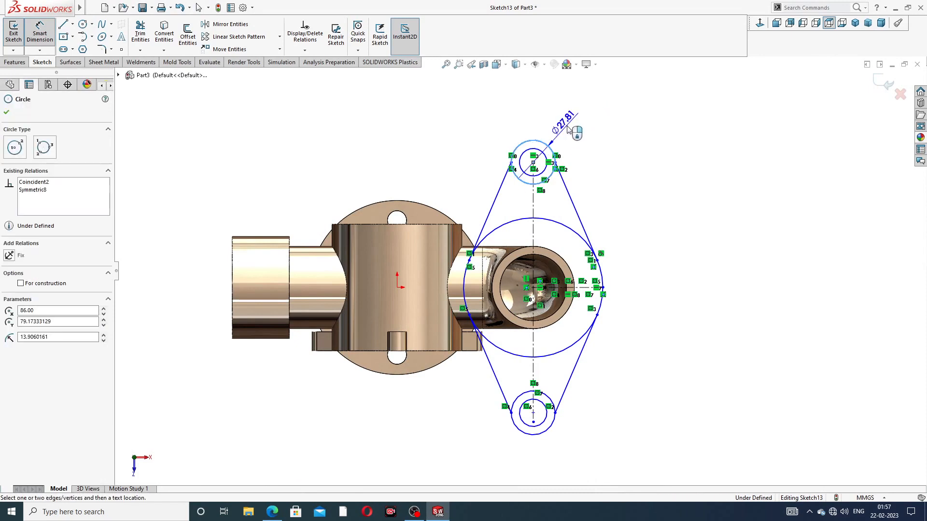
click(569, 127)
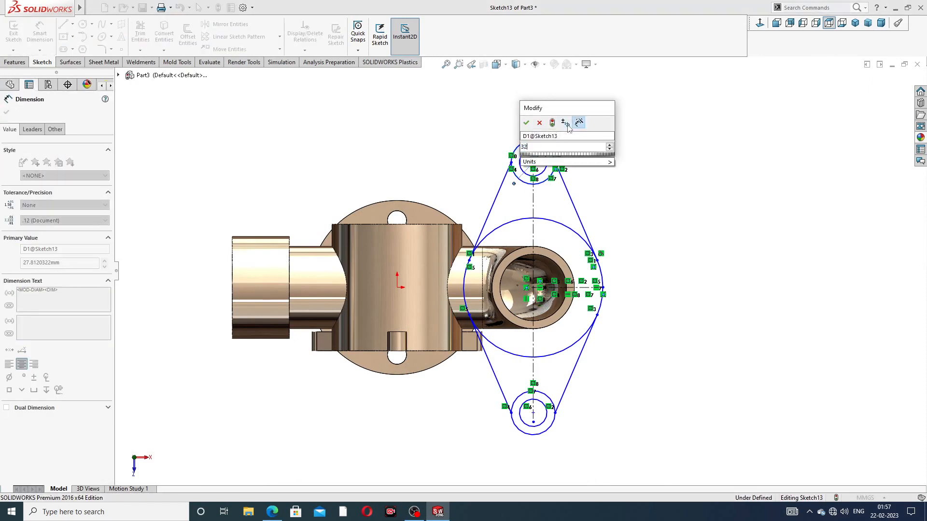
key(Return)
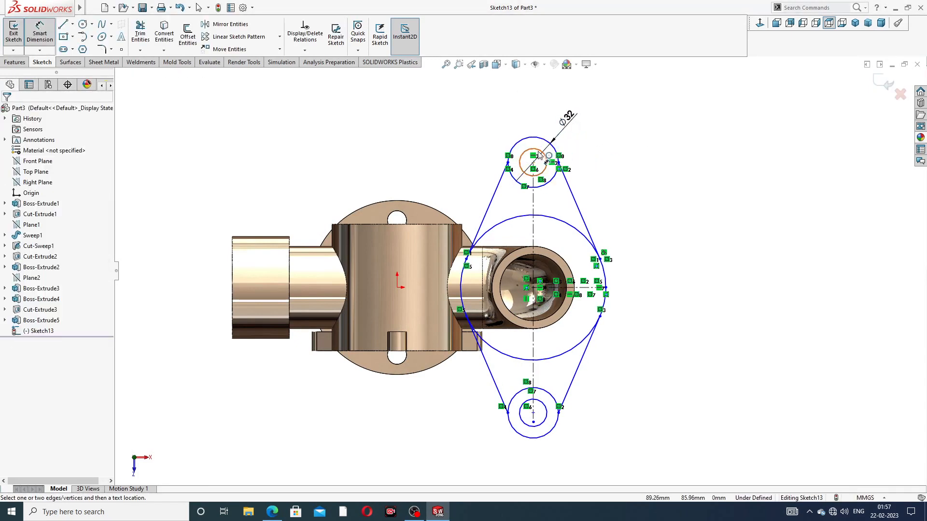
Dimension the upper lug's inner hole circle to 16 mm diameter.
click(540, 149)
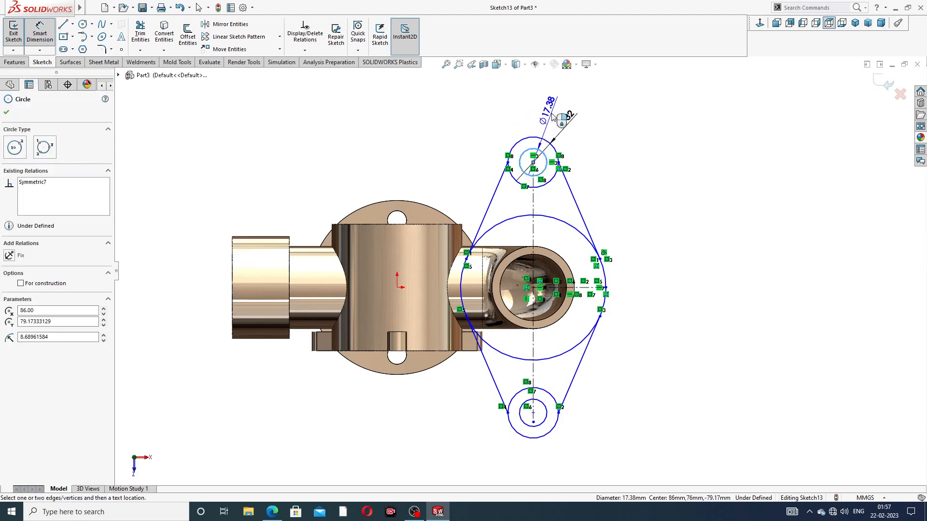
click(554, 117)
text(16)
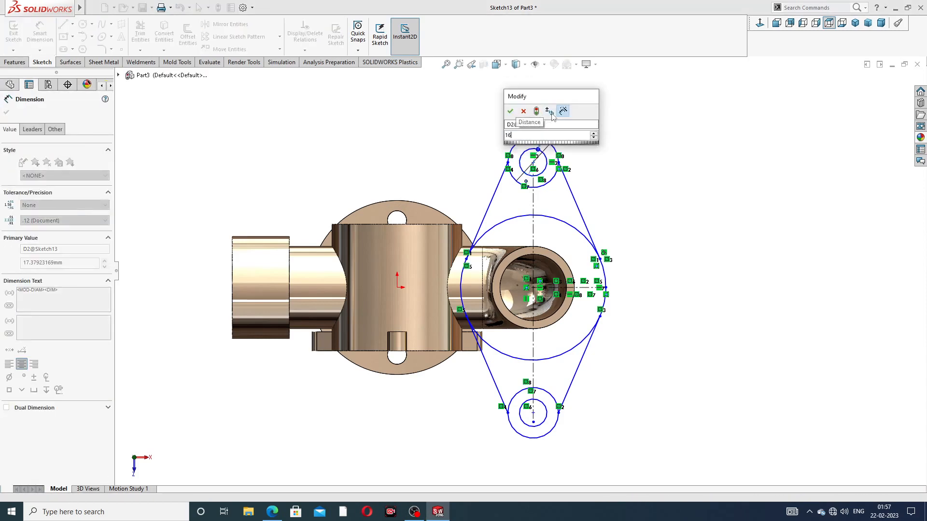
key(Return)
click(633, 157)
Dimension the vertical distance between the upper and lower hole centres to 104 mm.
scroll(626, 162, down, 2)
scroll(626, 163, up, 3)
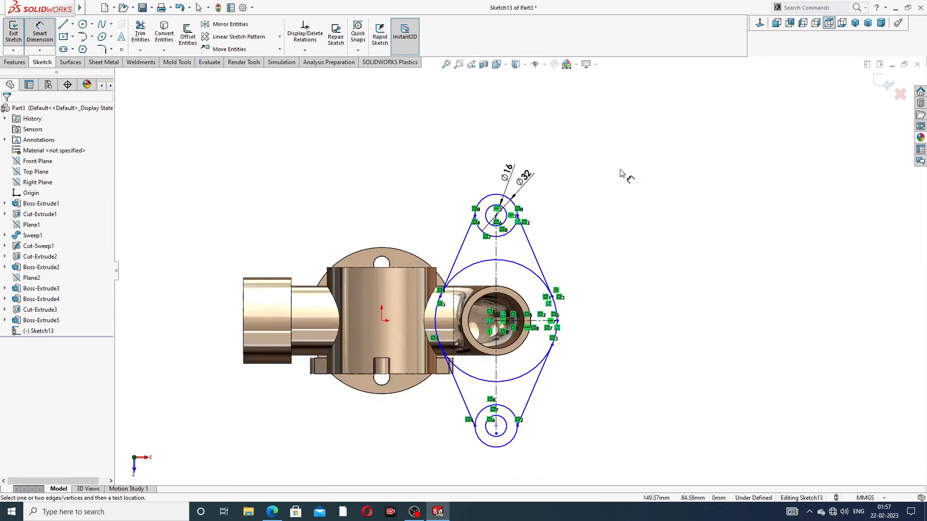
click(496, 426)
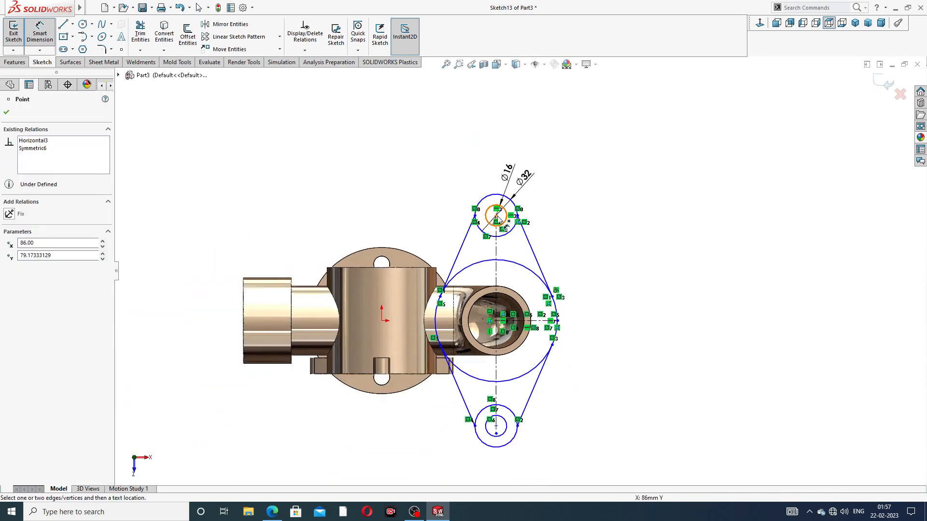
click(495, 426)
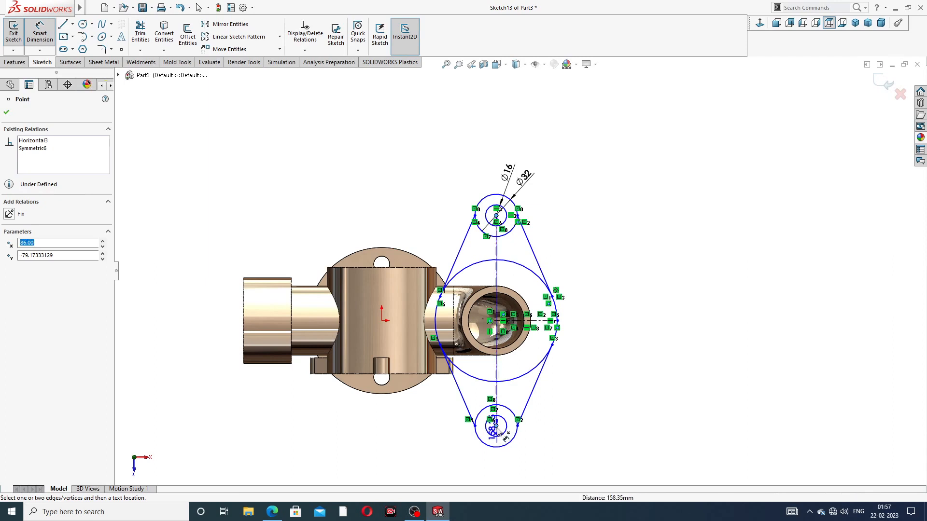
click(612, 307)
text(104)
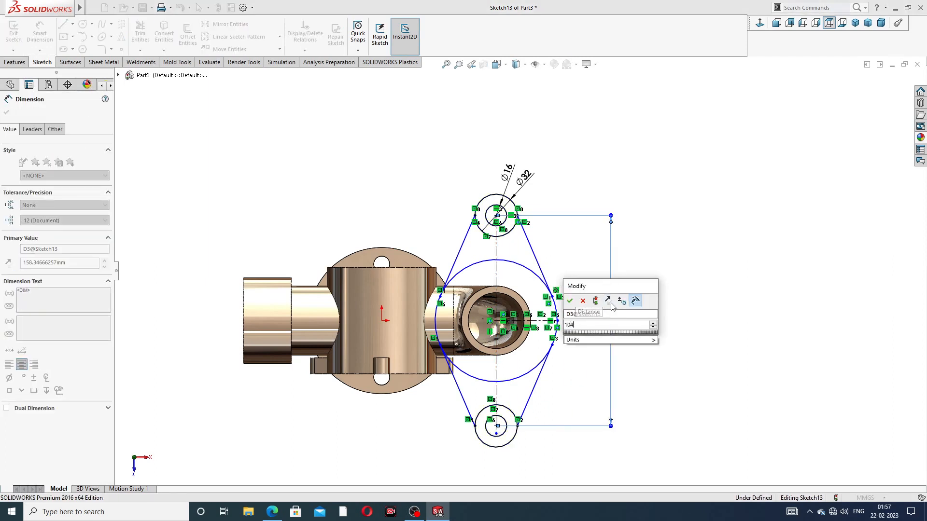
key(Return)
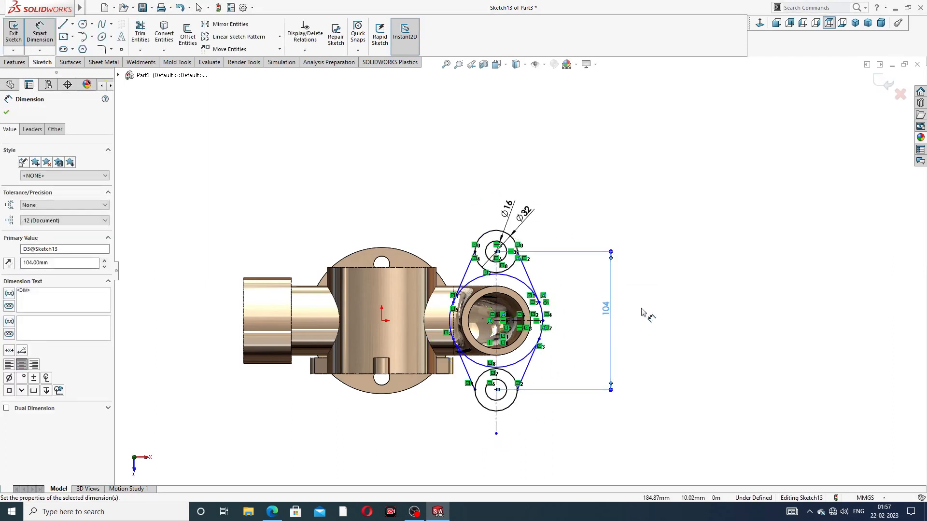
Dimension the large central circle to 76 mm diameter.
scroll(560, 341, down, 3)
scroll(558, 341, down, 2)
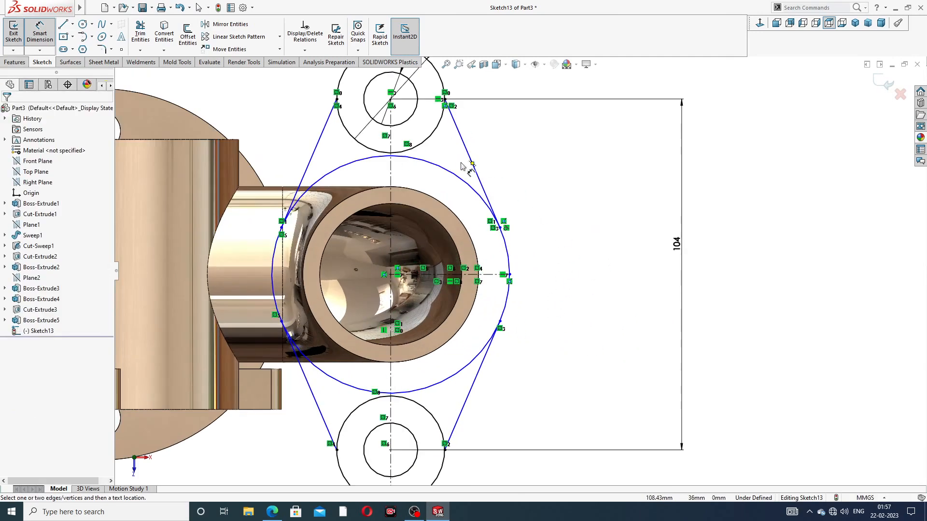
click(497, 224)
click(521, 154)
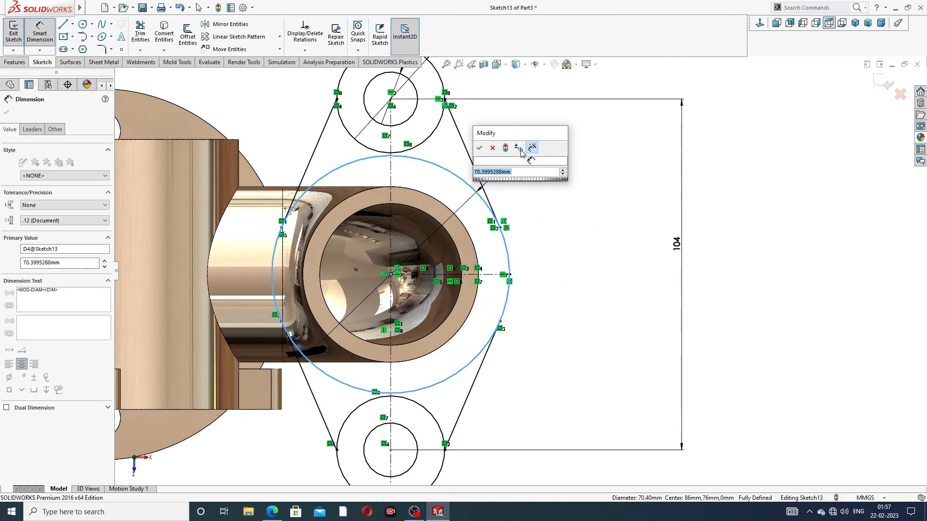
text(76)
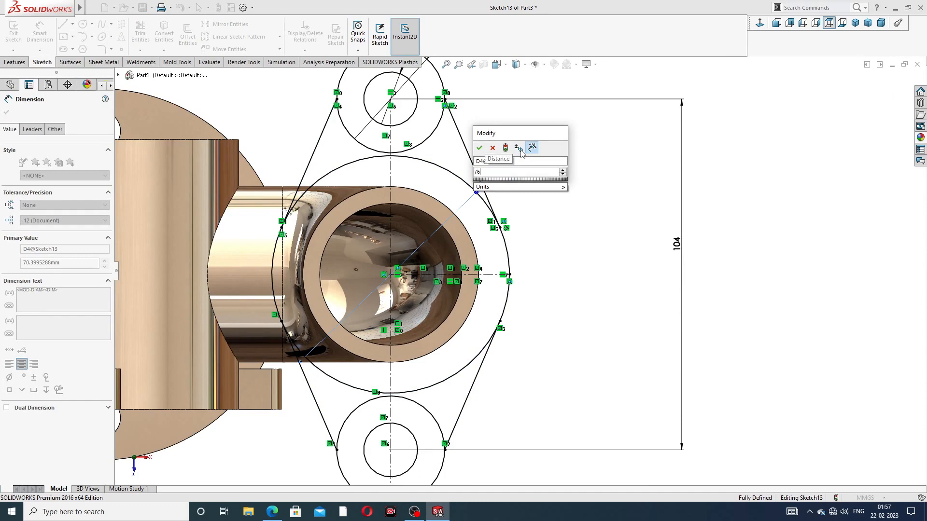
key(Return)
click(645, 182)
scroll(620, 190, up, 3)
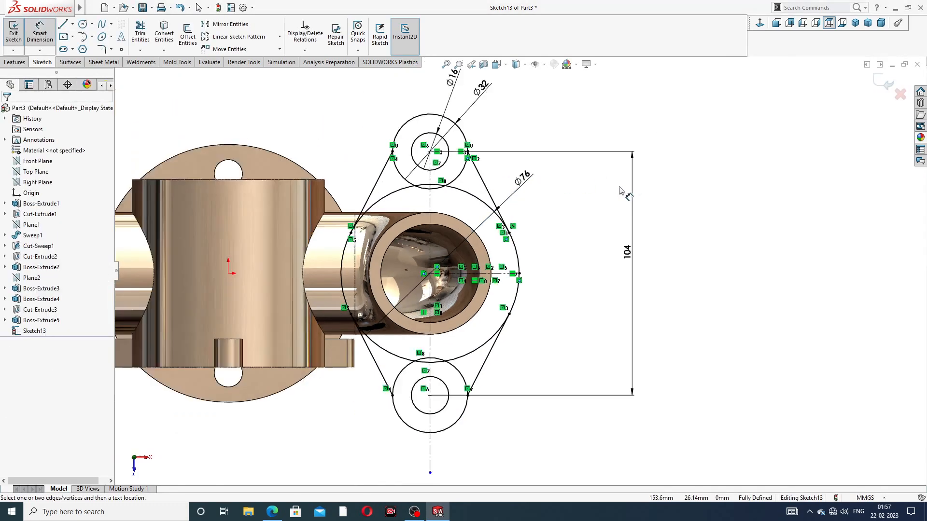
Check the elbow flange's dimensions on the reference PDF drawing and return to the sketch.
scroll(448, 265, down, 2)
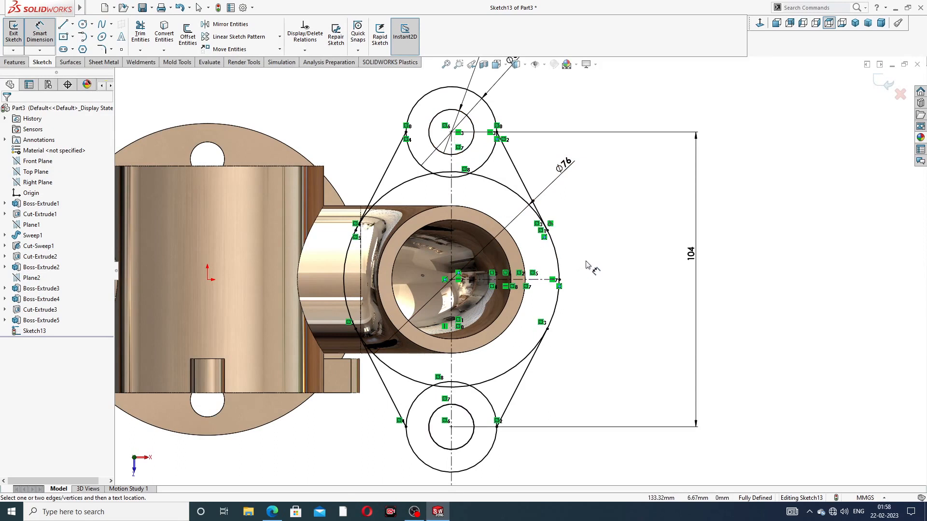
scroll(586, 265, up, 2)
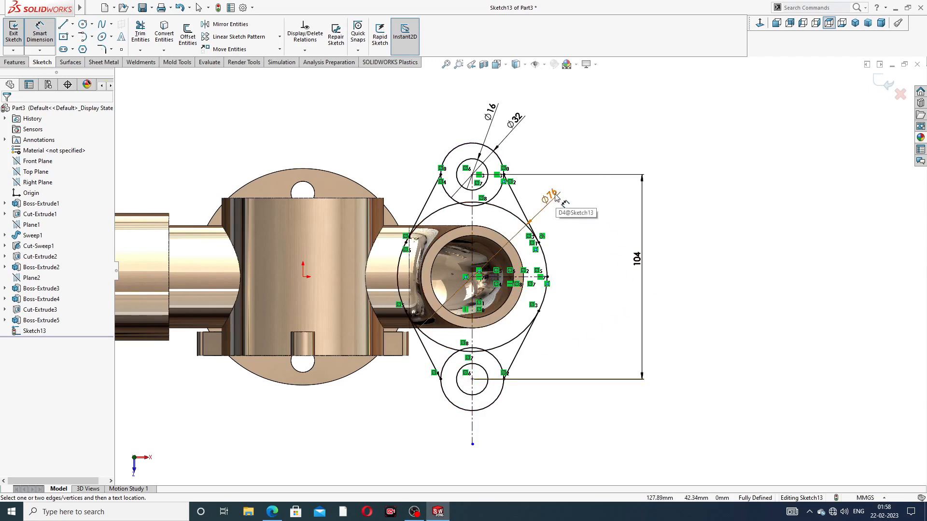
click(272, 512)
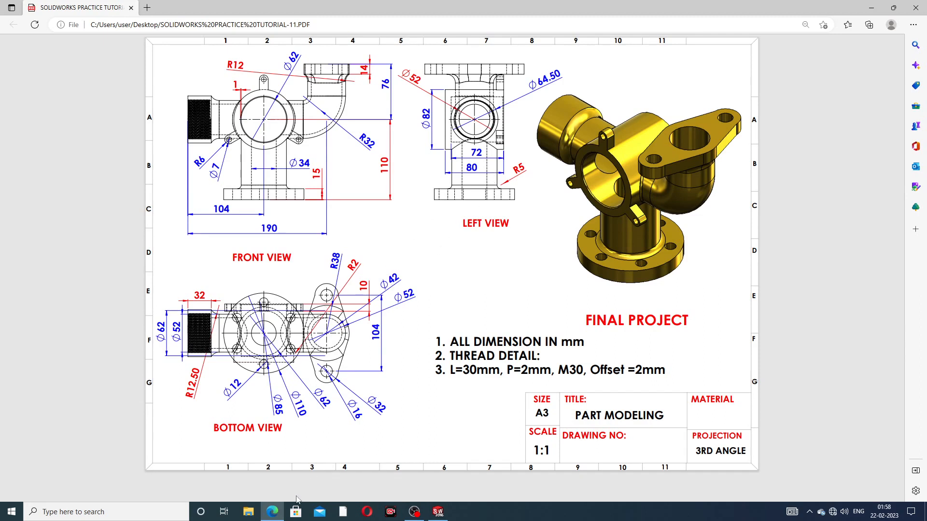
click(273, 511)
scroll(544, 220, down, 1)
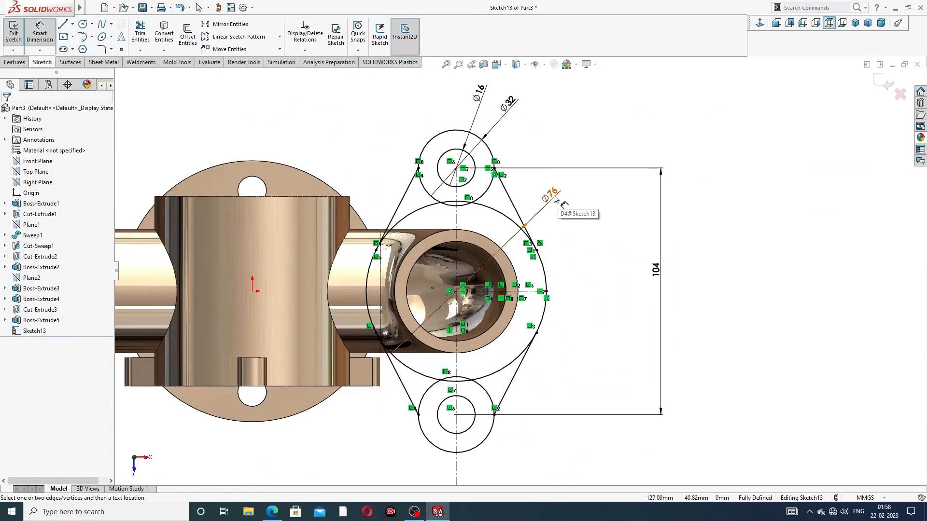
Try a 56 mm diameter for the flange sketch's large central circle and set it back to 76 mm.
double_click(554, 198)
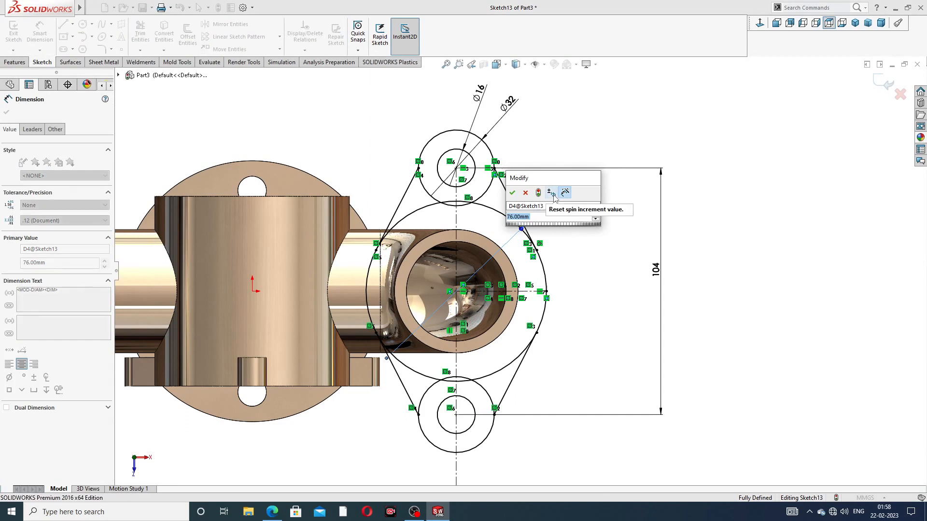
text(56)
key(Return)
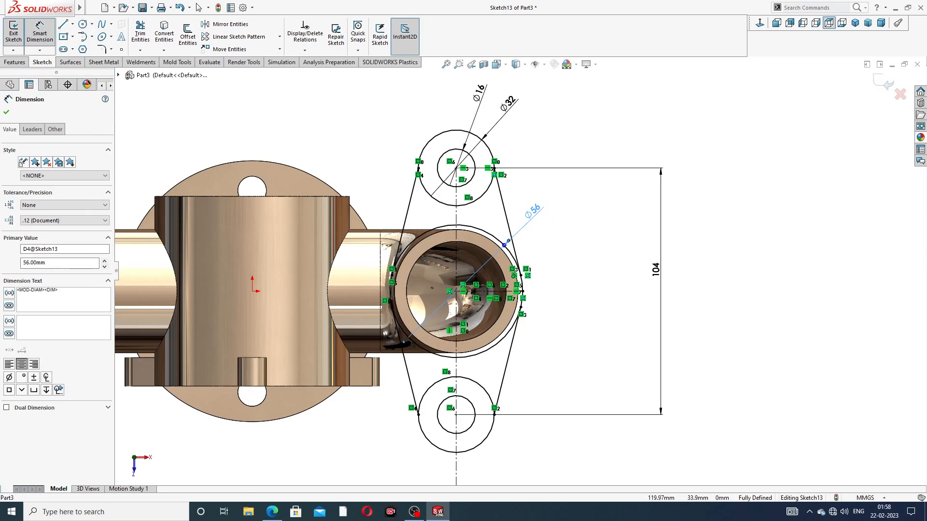
double_click(537, 214)
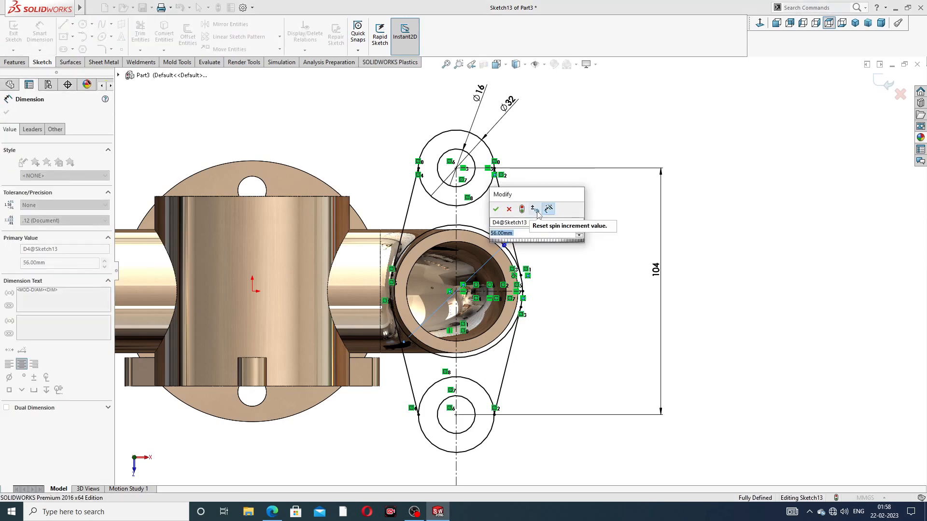
text(76)
key(Return)
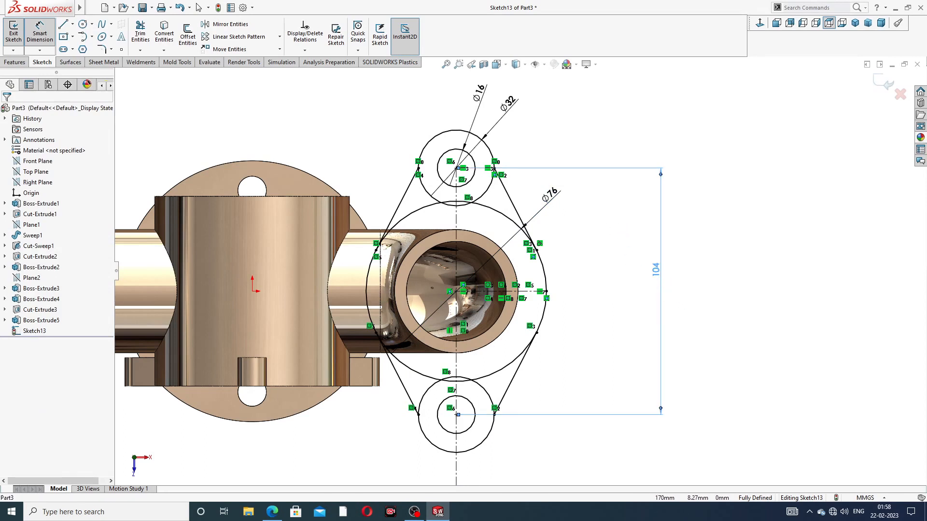
Set the centre distance between the flange sketch's two ear holes to 120 mm.
double_click(656, 269)
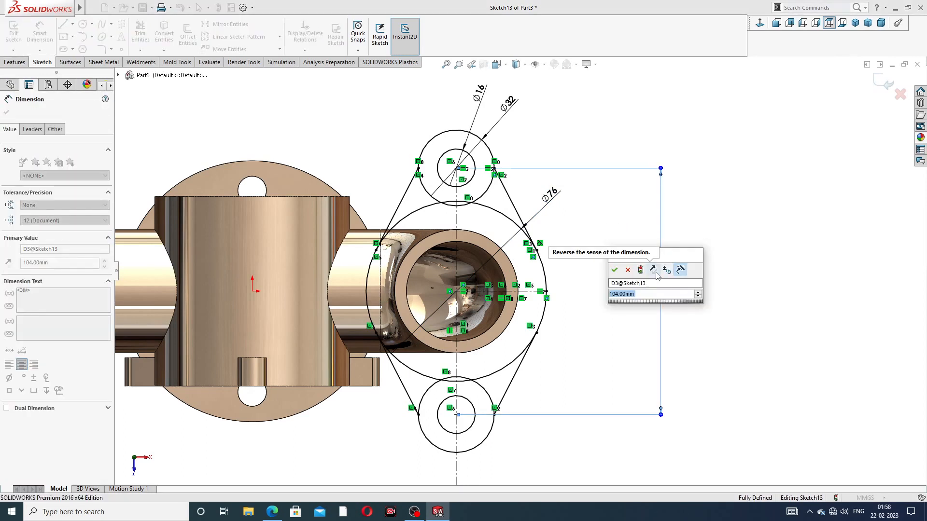
text(120)
key(Return)
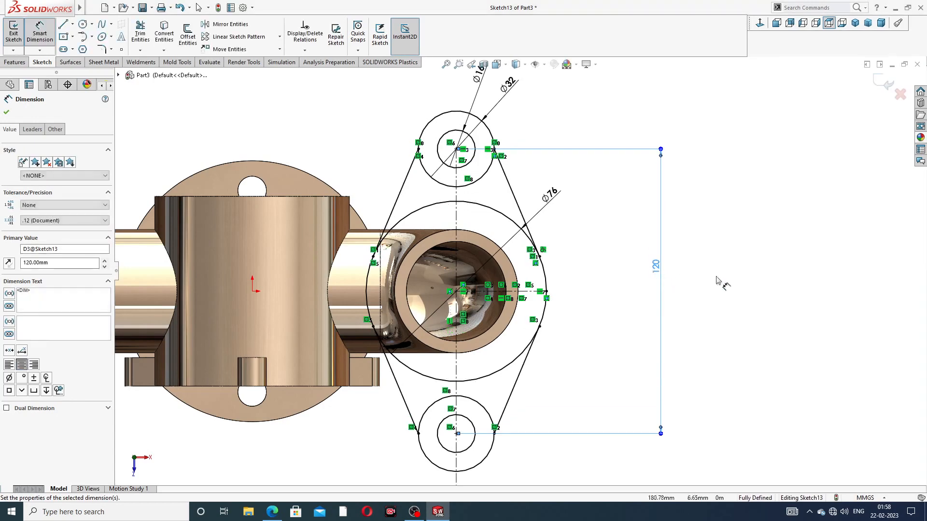
scroll(606, 302, up, 3)
mouse_move(594, 352)
middle_down()
mouse_move(522, 343)
mouse_move(570, 305)
mouse_move(573, 253)
mouse_move(603, 288)
middle_up()
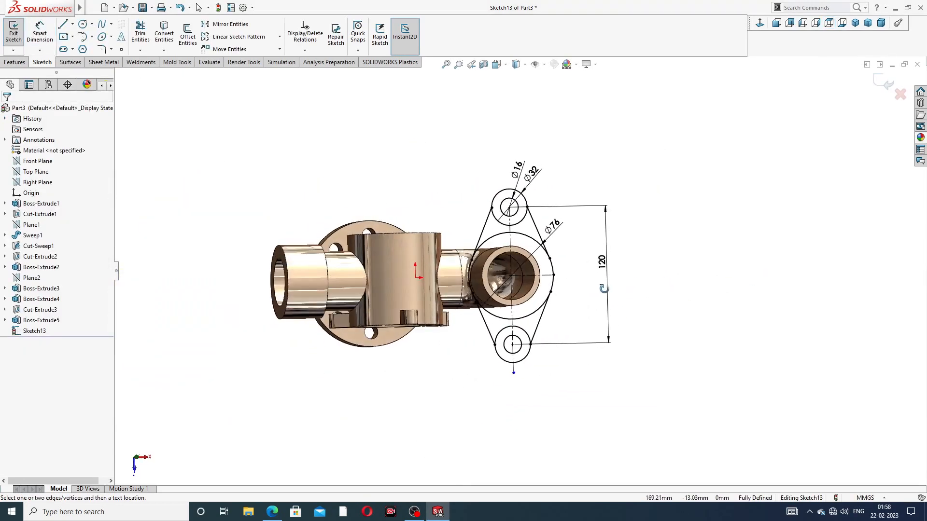
scroll(514, 291, down, 3)
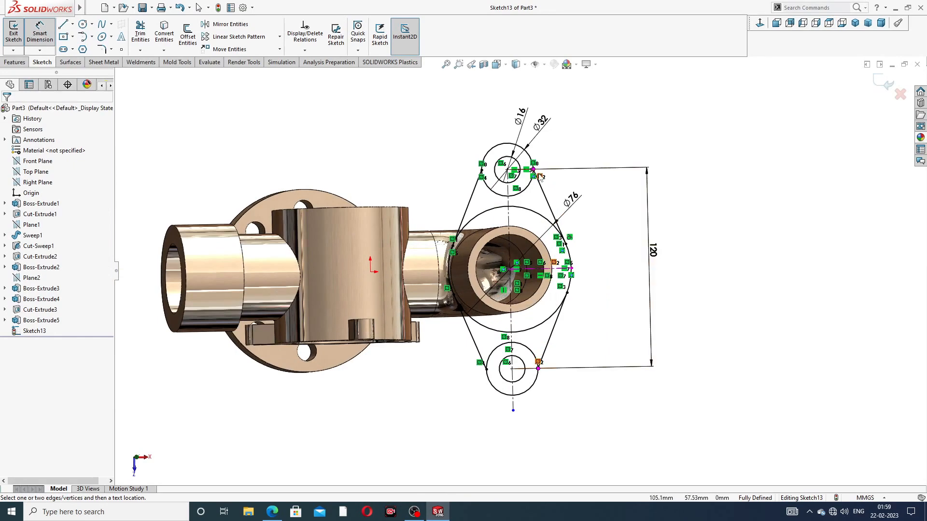
Compare the flange sketch with the reference PDF drawing and exit the sketch.
click(278, 512)
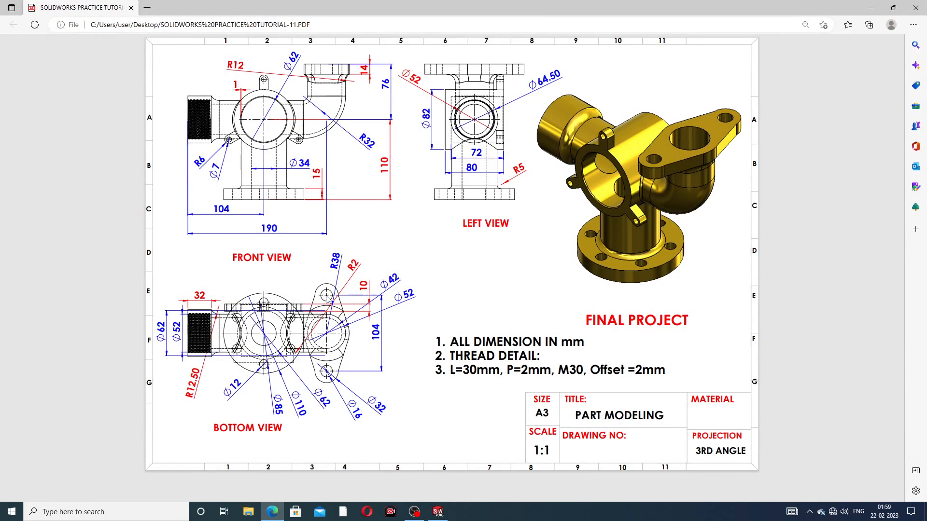
click(272, 513)
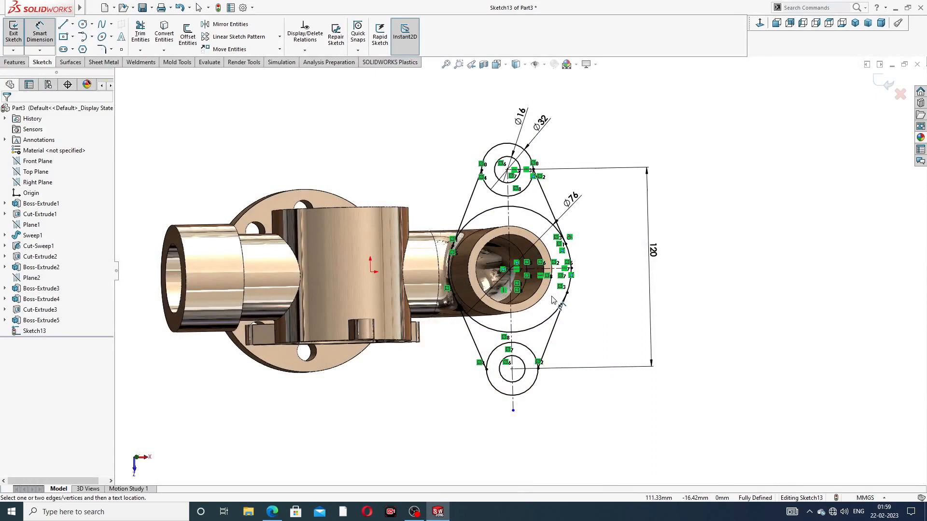
right_click(720, 165)
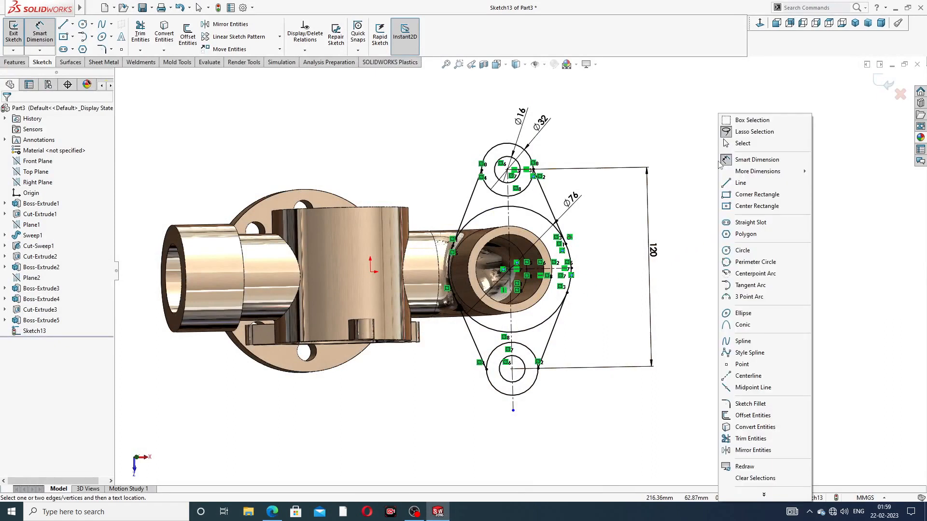
click(744, 144)
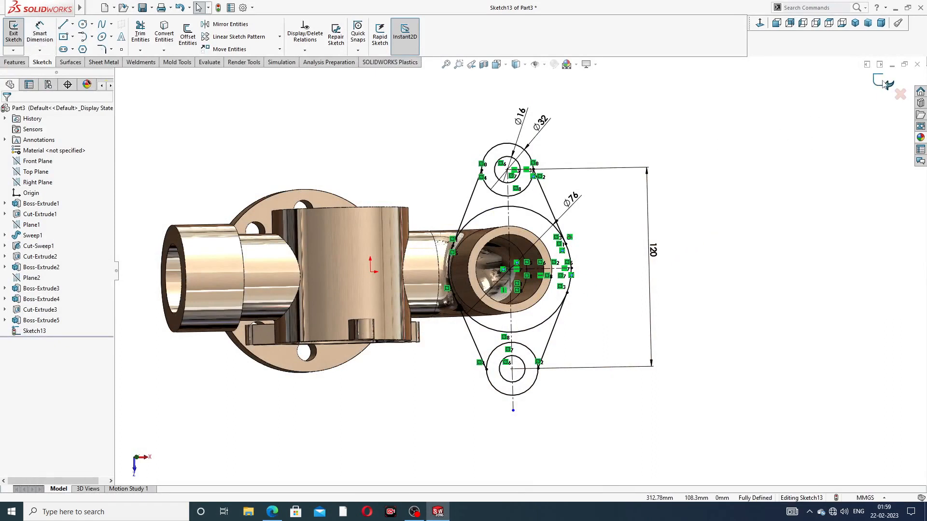
click(884, 83)
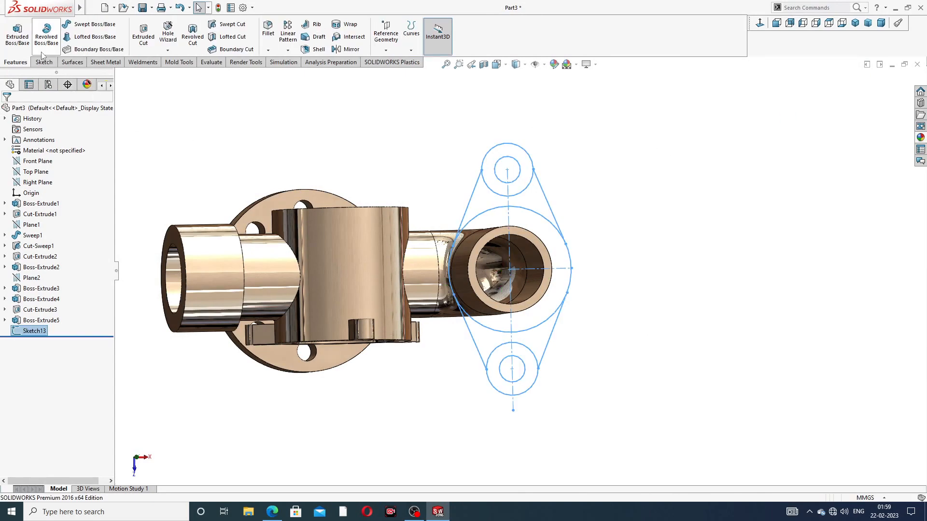
Start an Extruded Boss/Base from the flange sketch, selecting its six contour regions around the bolt holes and pipe bore.
click(24, 46)
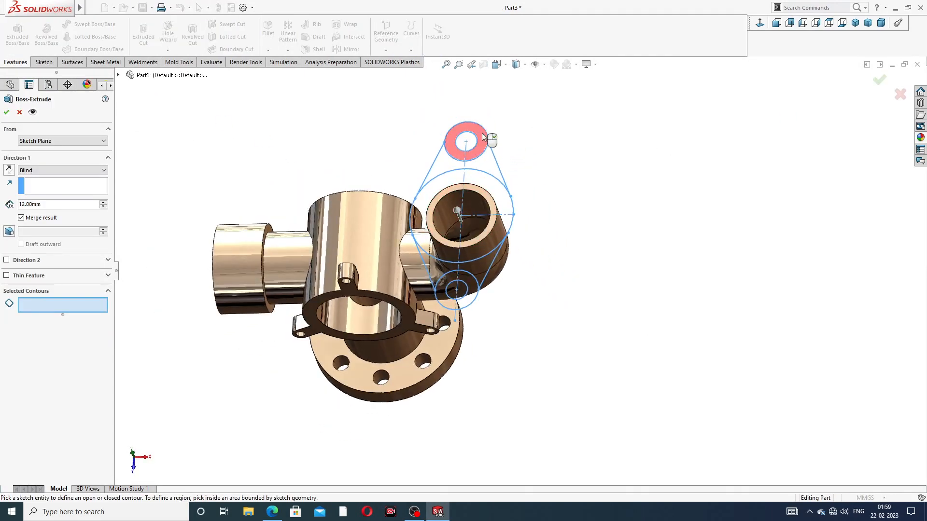
click(483, 137)
click(492, 189)
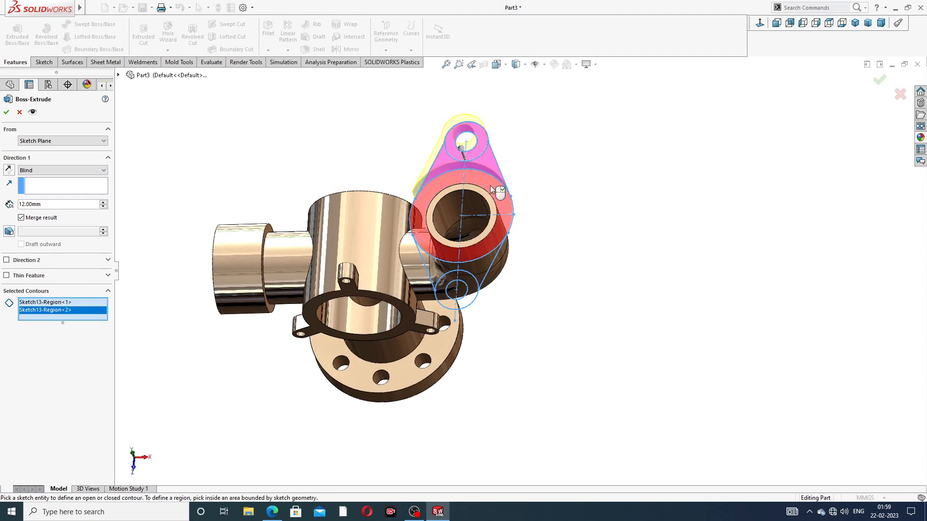
click(490, 193)
click(480, 288)
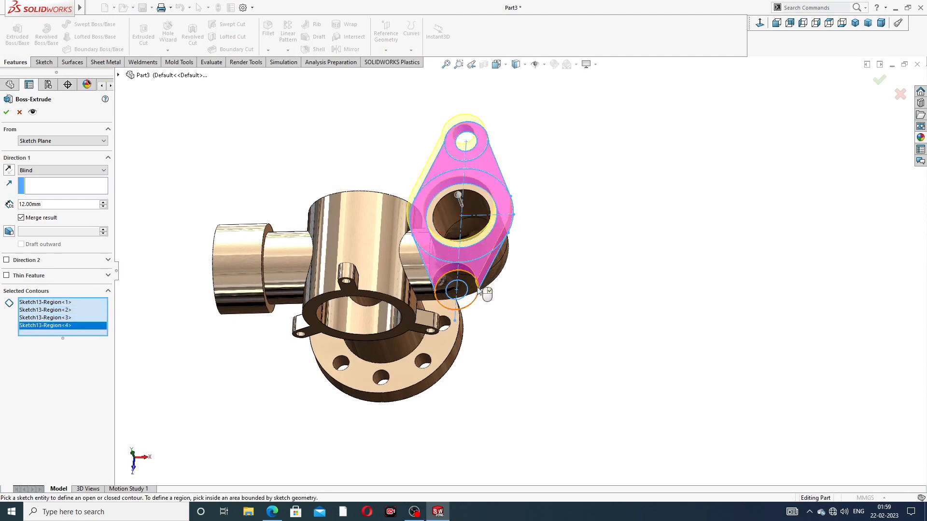
click(479, 290)
mouse_move(502, 185)
middle_down()
mouse_move(497, 169)
mouse_move(547, 150)
mouse_move(492, 214)
middle_up()
click(481, 173)
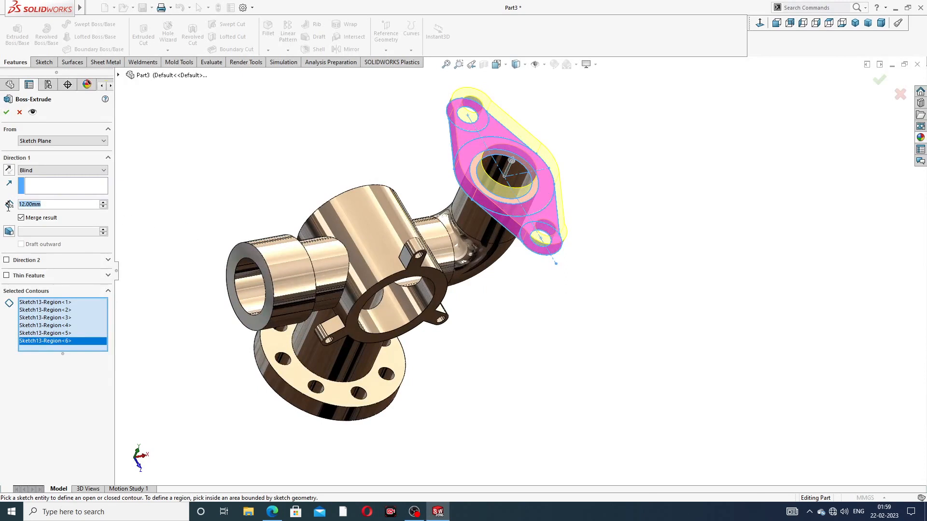
Set the flange extrusion's blind depth to 15 mm.
text(12)
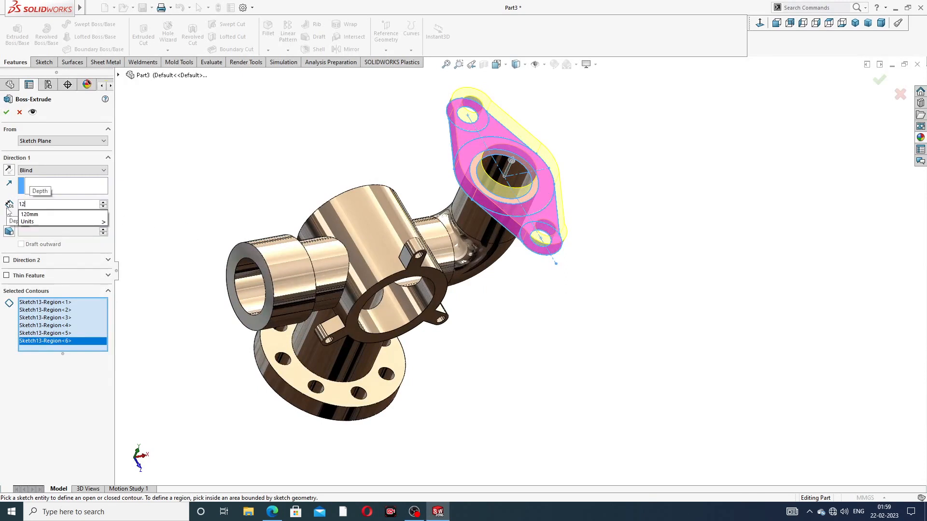
key(BackSpace)
text(15)
key(Return)
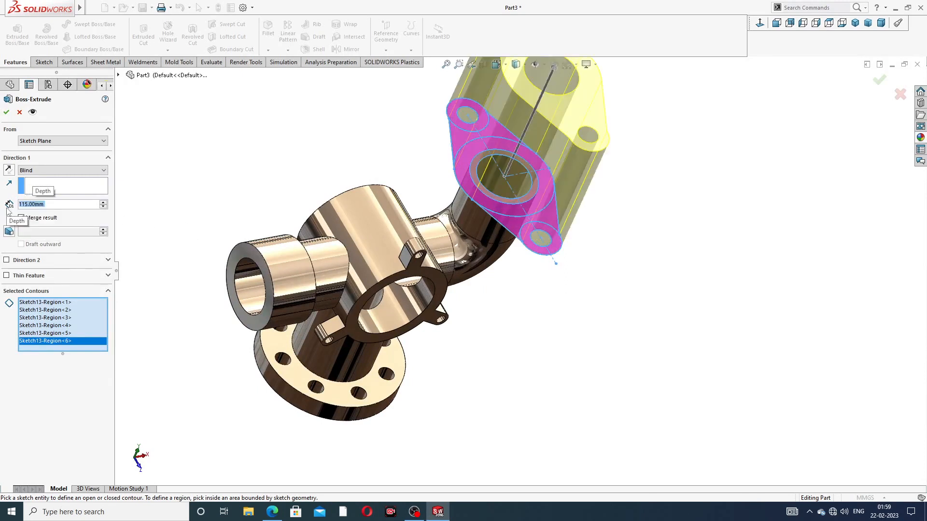
scroll(421, 182, up, 3)
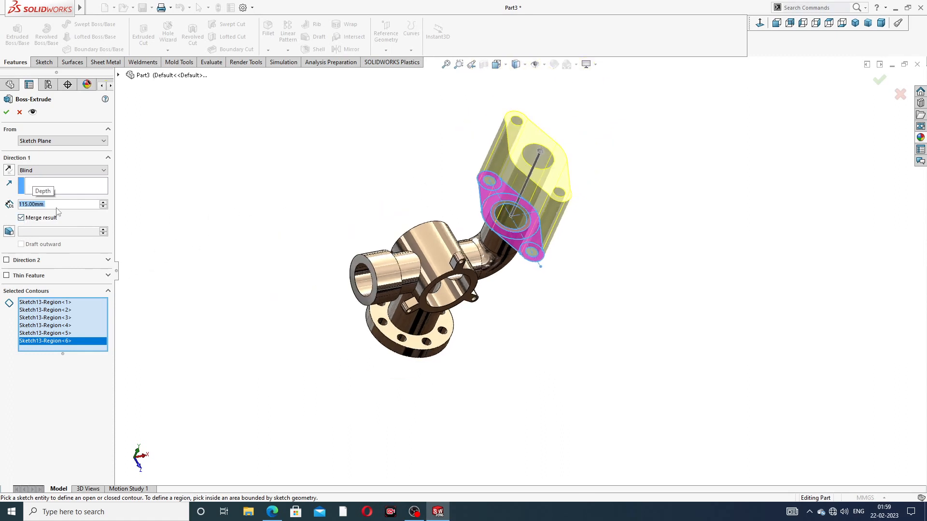
text(15)
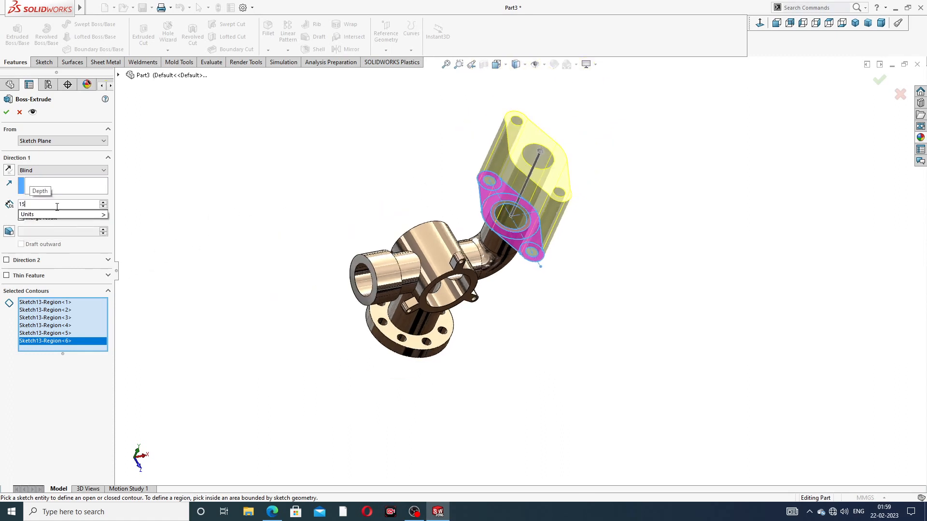
key(Return)
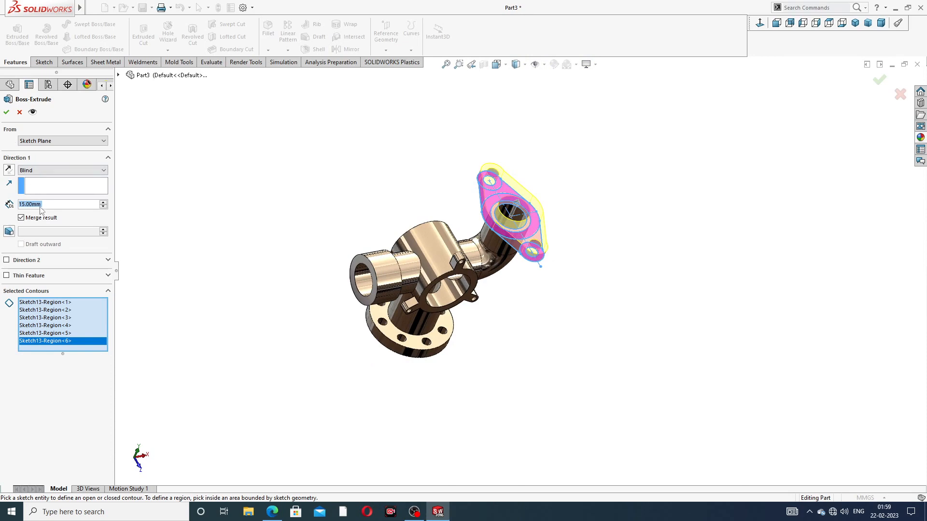
Check the flange thickness on the reference drawing and extrude the flange 14 mm in the reversed direction.
click(271, 512)
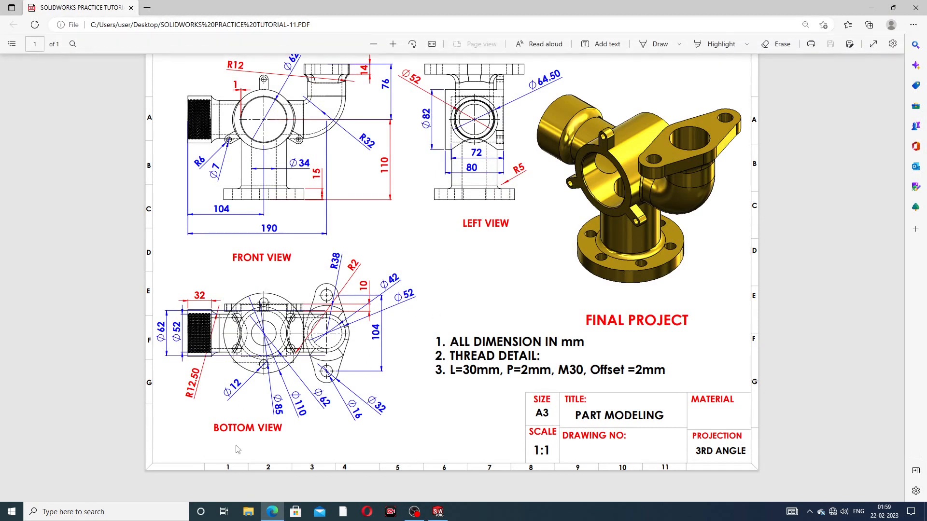
click(272, 511)
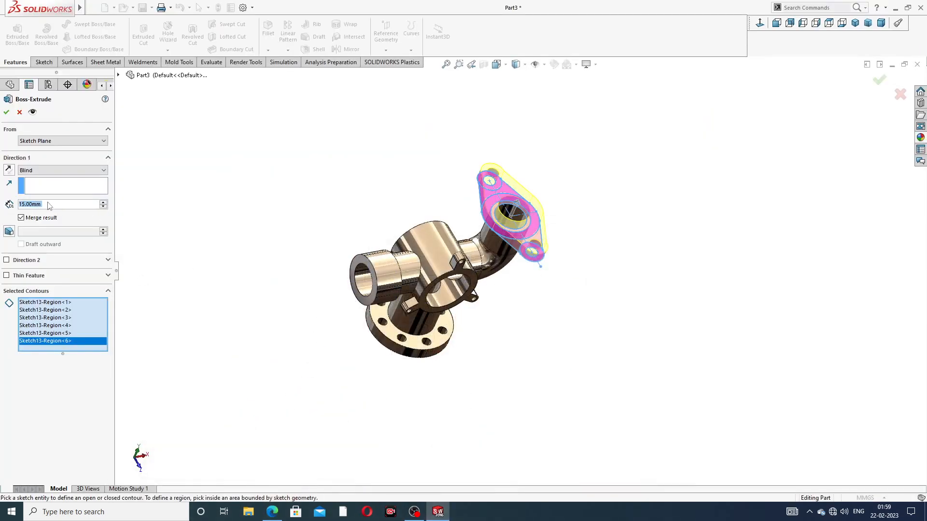
text(14)
key(Return)
click(8, 170)
middle_drag(319, 264, 495, 258)
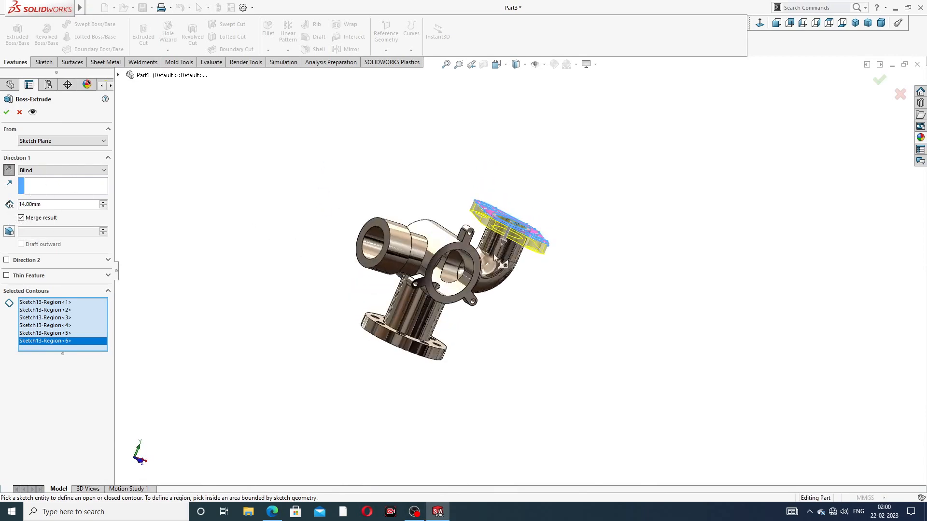
scroll(495, 258, down, 8)
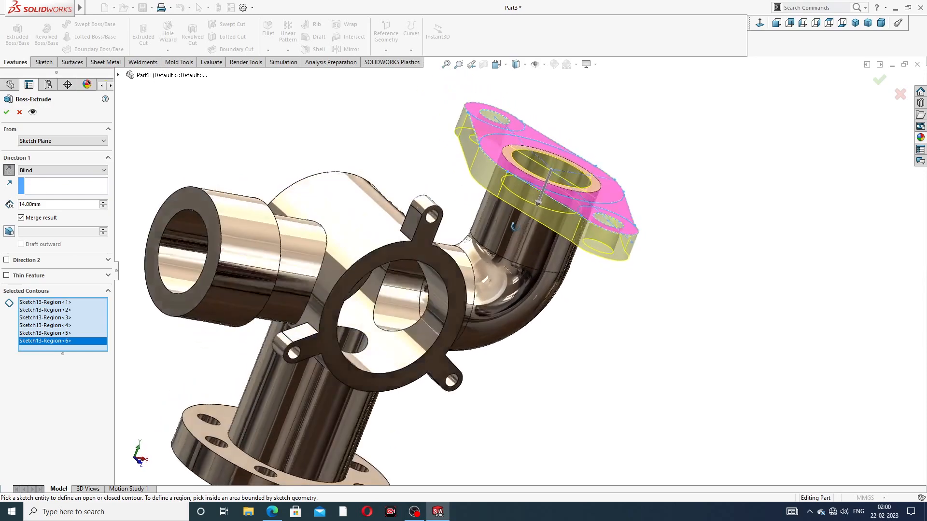
scroll(514, 225, up, 5)
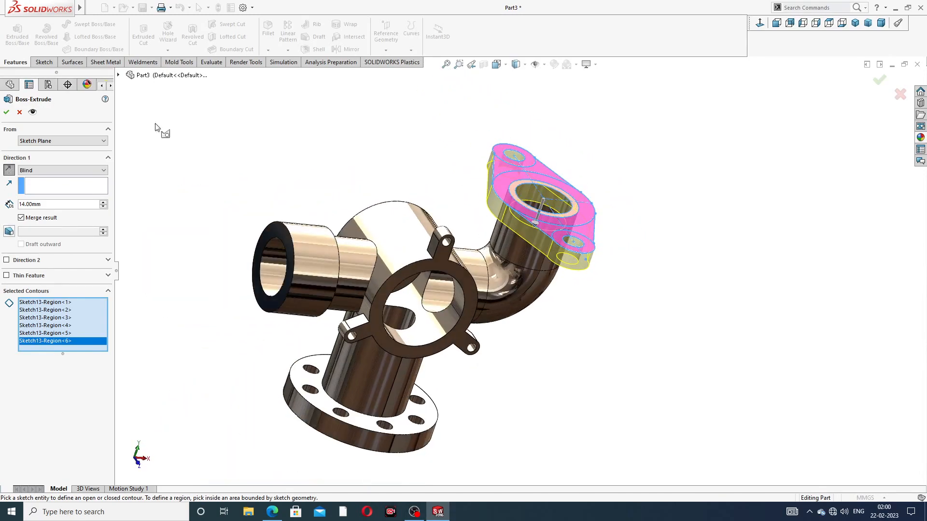
key(Return)
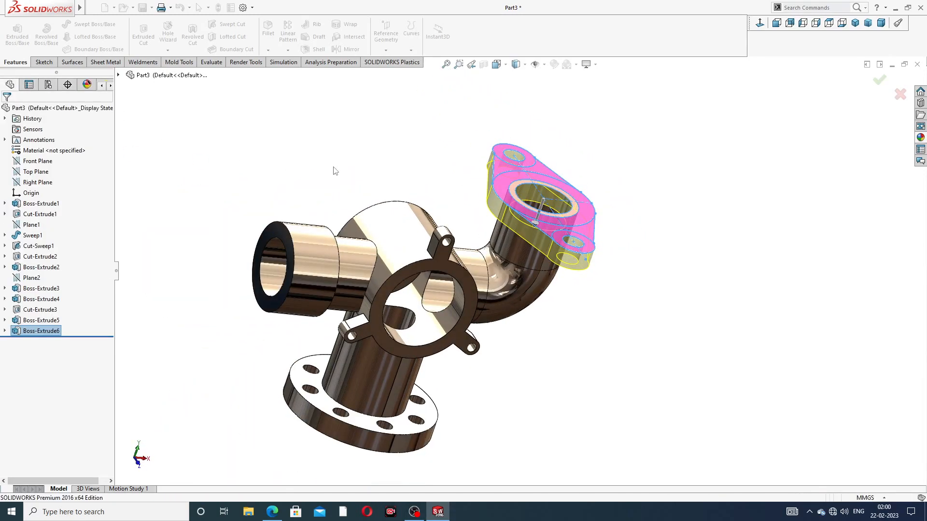
Check the flange on the reference PDF drawing and set the two-hole flange extrusion's blind depth to 16 mm.
middle_drag(430, 182, 473, 212)
click(272, 512)
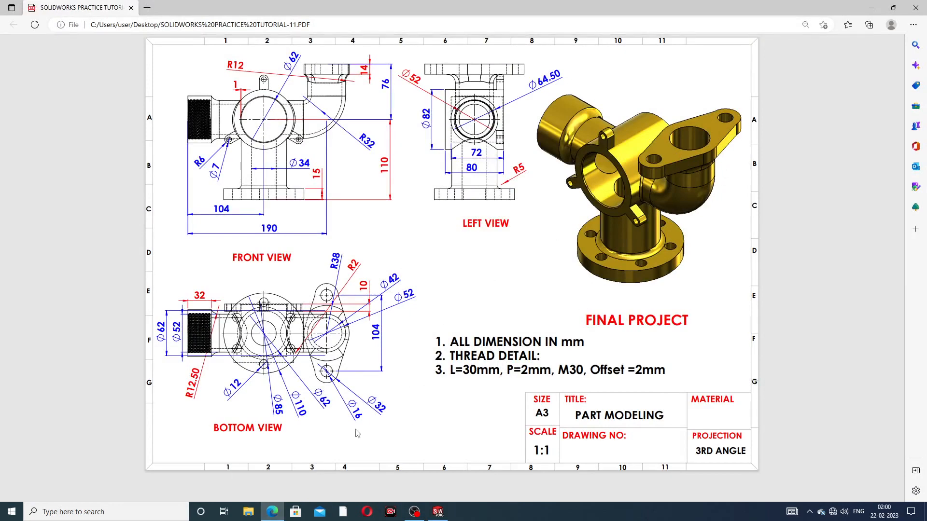
click(272, 512)
middle_drag(470, 259, 538, 290)
scroll(536, 238, down, 2)
click(43, 330)
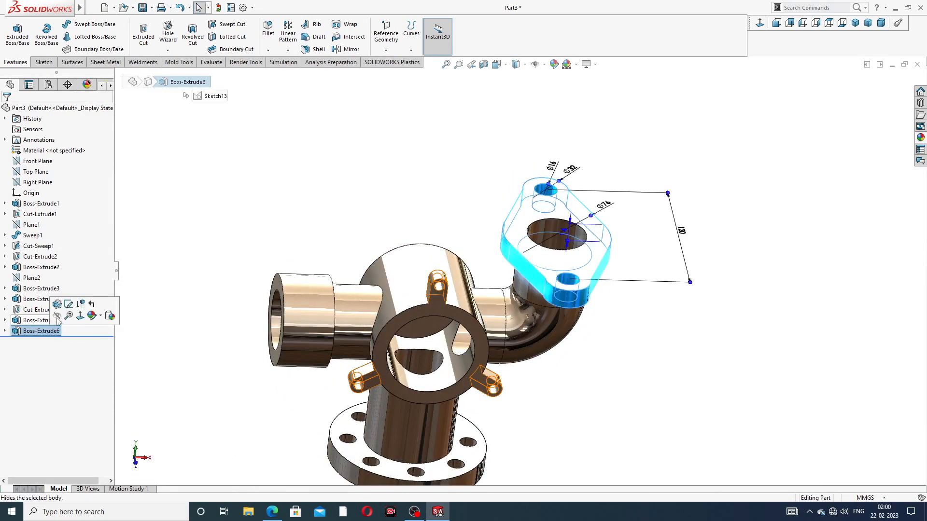
click(68, 304)
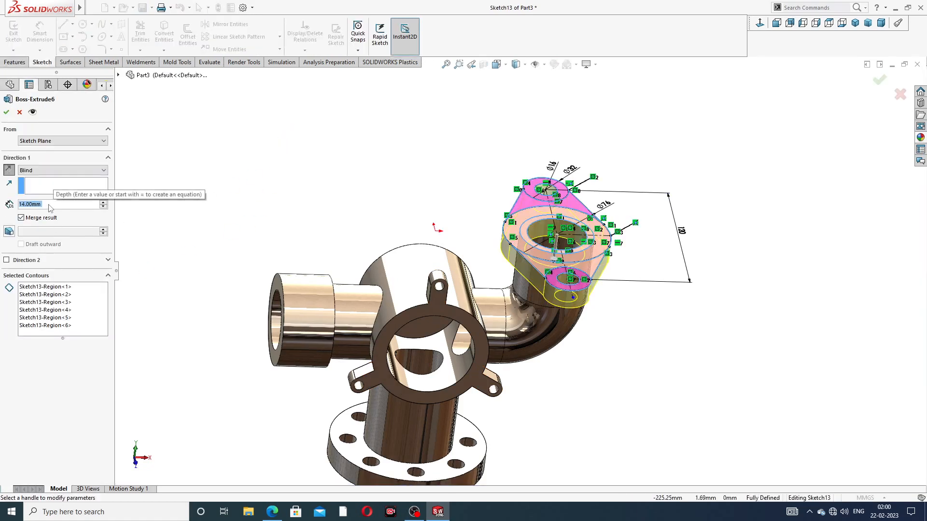
text(16)
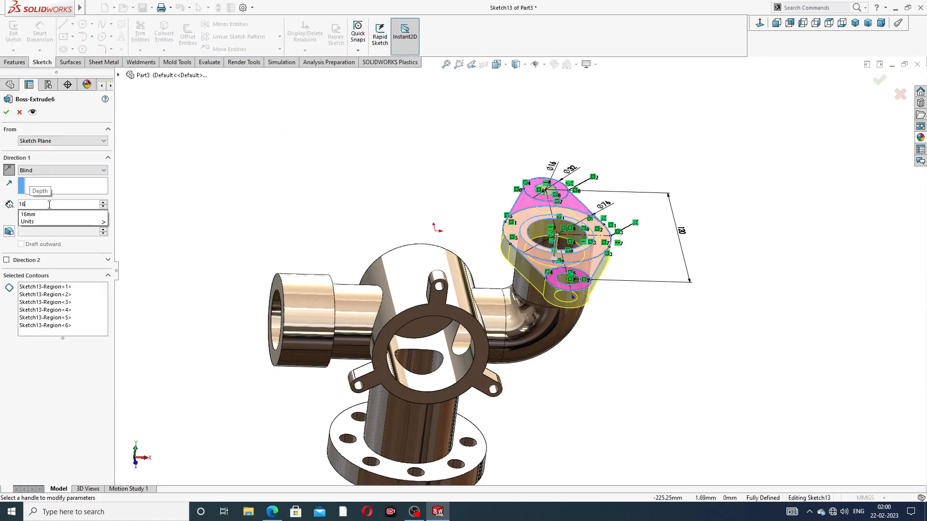
key(Return)
click(6, 112)
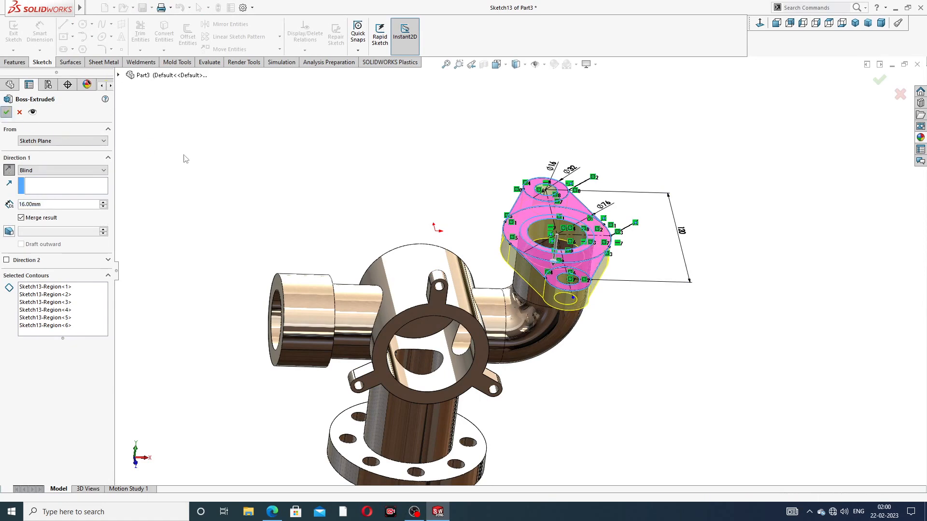
Inspect the fitting from several angles and check the reference PDF drawing for the fillet radii.
middle_drag(344, 221, 441, 253)
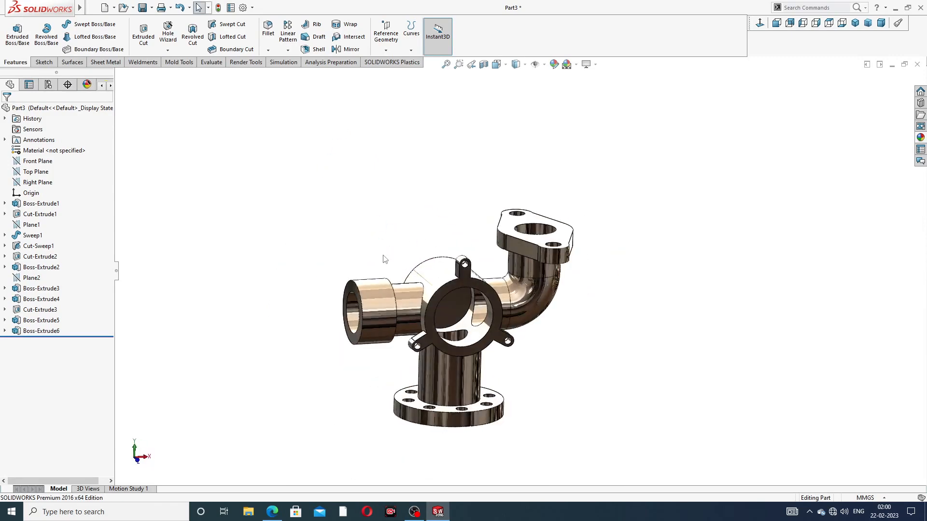
scroll(421, 308, down, 1)
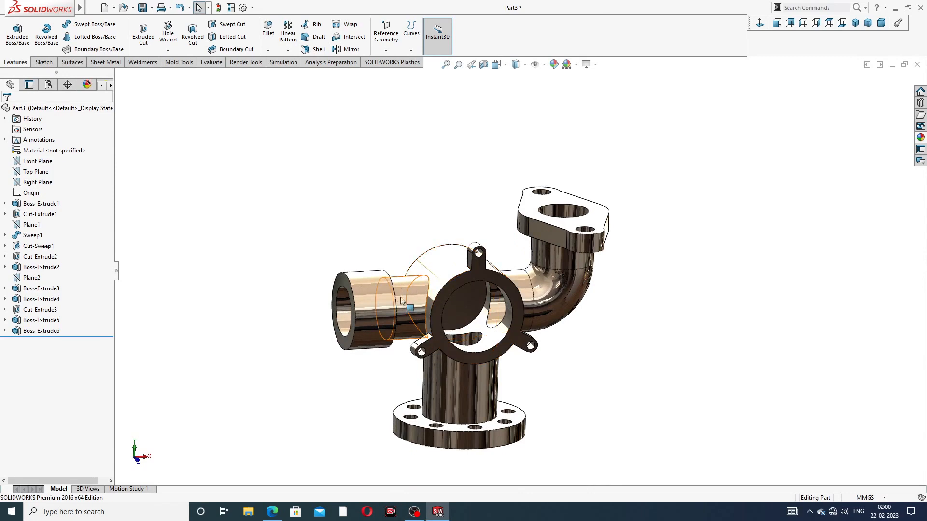
middle_drag(396, 299, 421, 341)
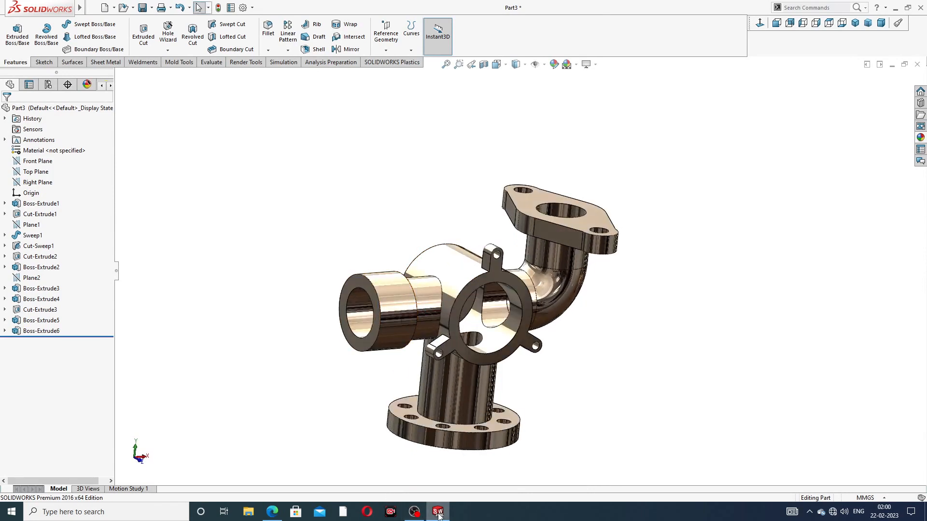
click(439, 512)
click(440, 512)
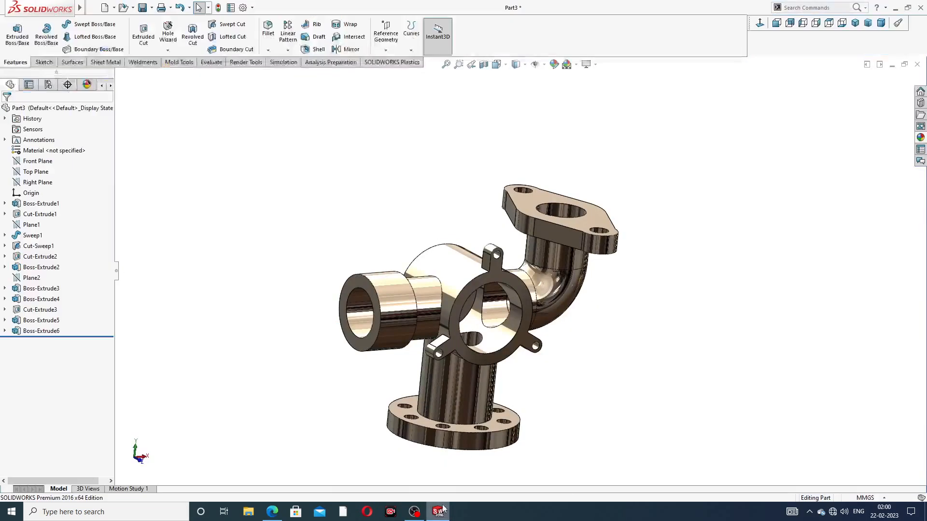
middle_drag(546, 278, 526, 294)
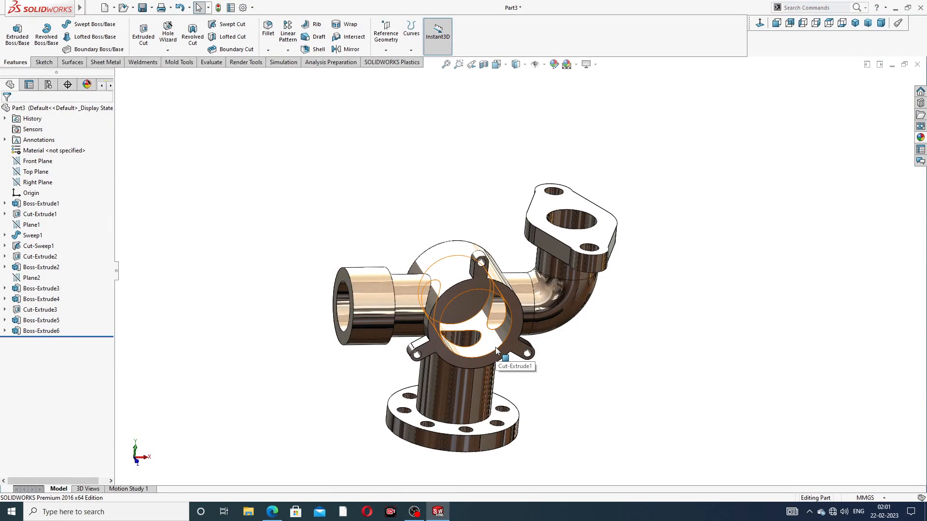
click(272, 511)
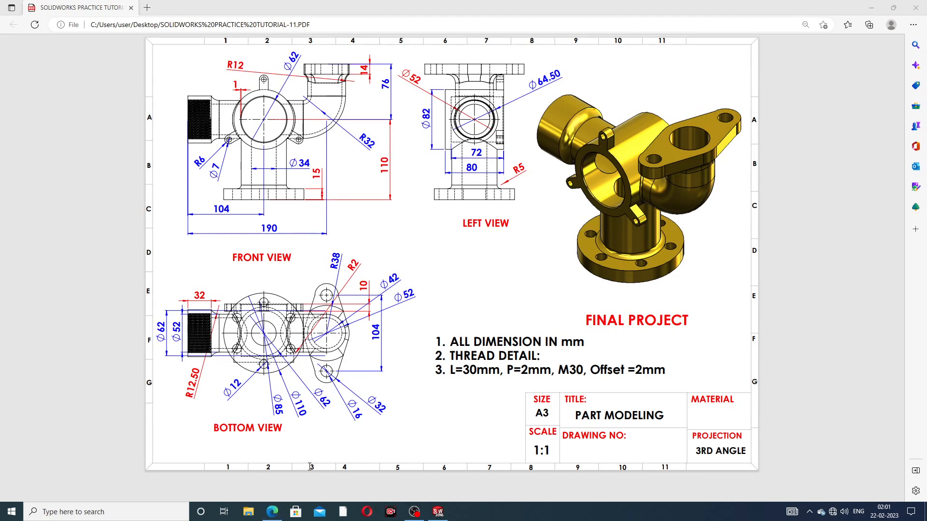
click(272, 511)
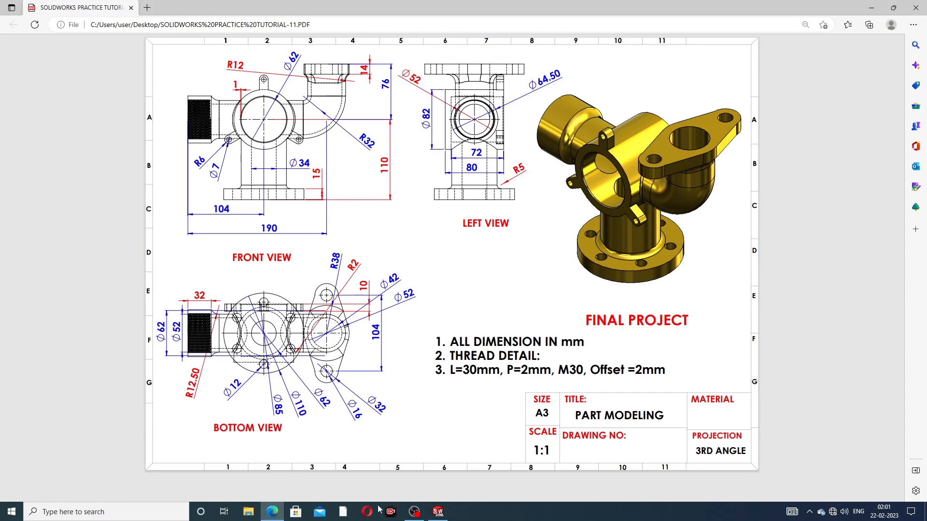
click(439, 514)
Fillet the inner shoulder edge between the large end collar and the narrower side pipe with a 12.5 mm radius.
middle_drag(430, 383, 368, 316)
click(268, 50)
click(282, 71)
scroll(390, 214, down, 2)
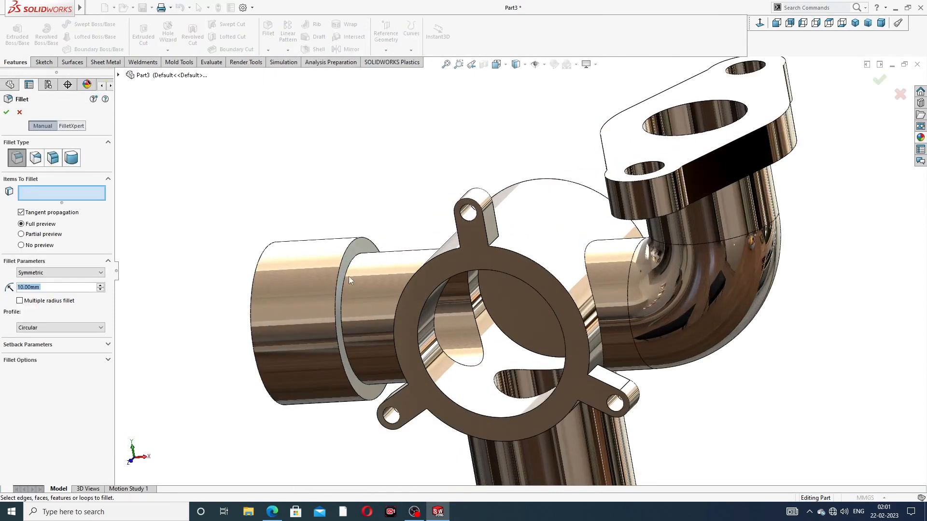
click(351, 281)
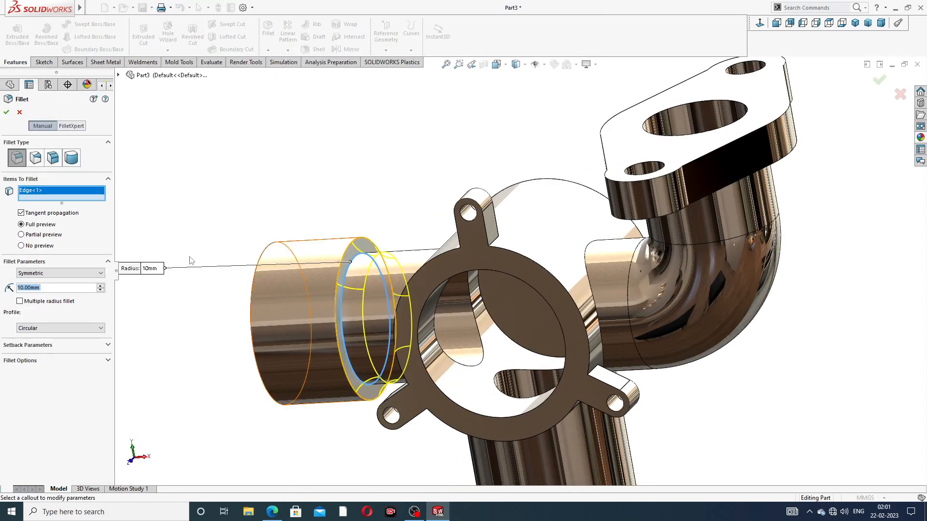
text(12.5)
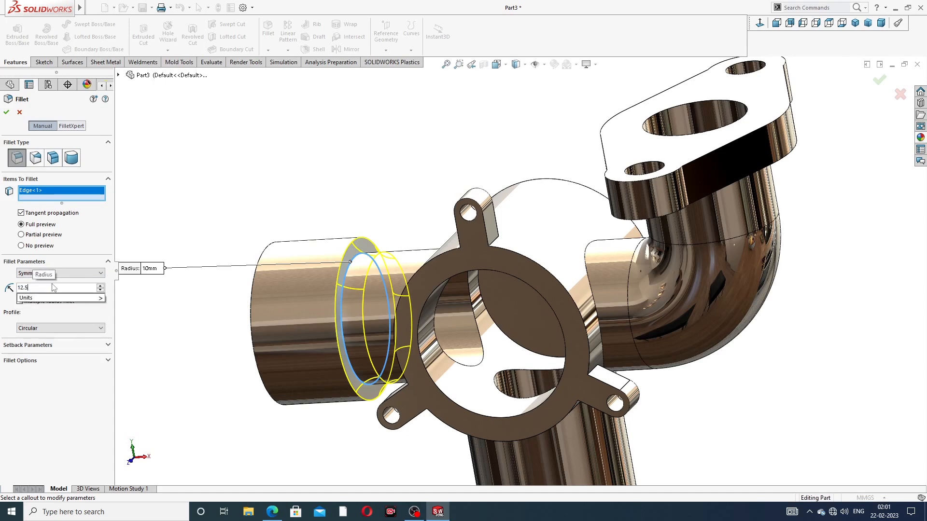
key(Return)
middle_drag(434, 309, 427, 329)
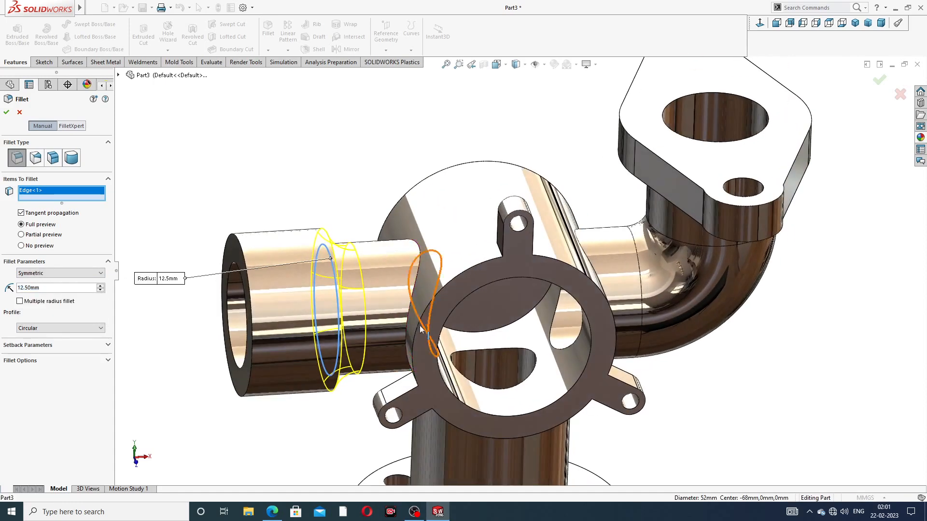
click(7, 113)
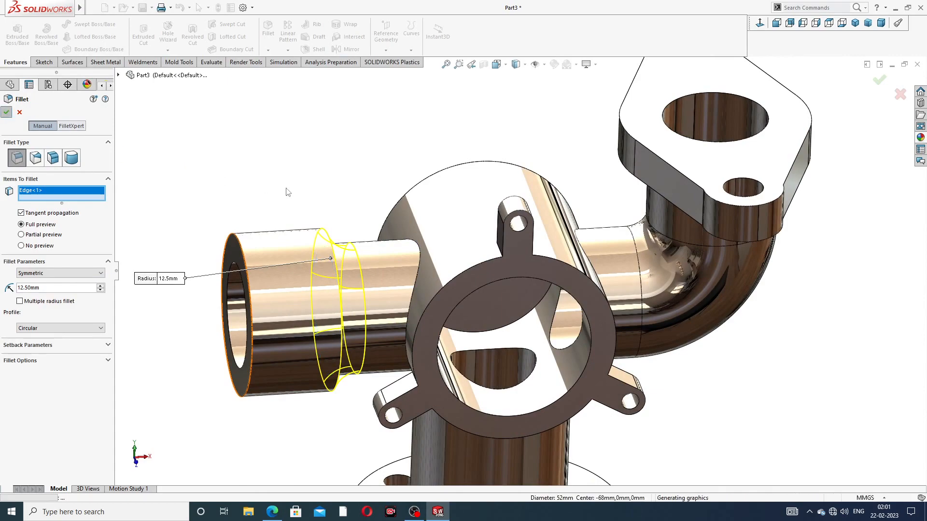
Fillet the edge where the elbow pipe meets the underside of the two-hole flange with a 12 mm radius.
scroll(346, 207, up, 3)
middle_drag(346, 207, 312, 213)
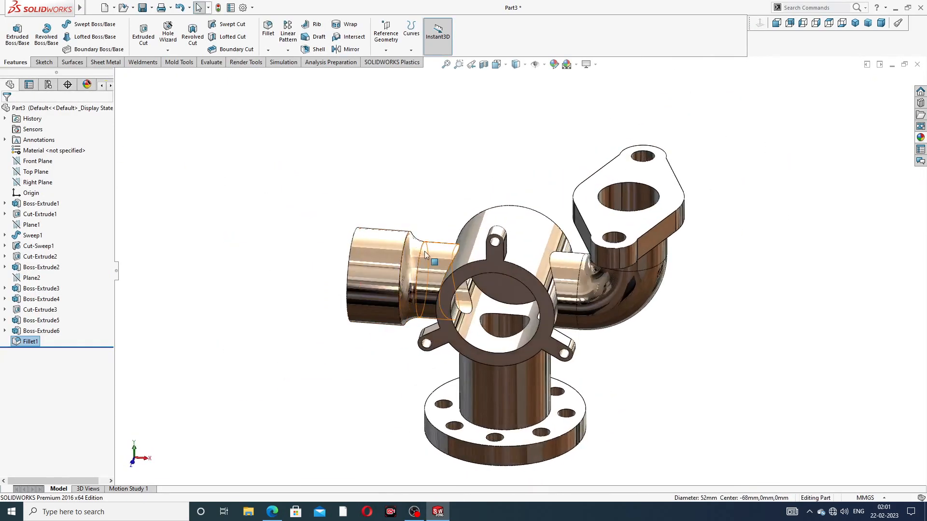
scroll(426, 255, up, 2)
mouse_move(426, 255)
middle_down()
mouse_move(436, 285)
mouse_move(428, 270)
middle_up()
scroll(558, 293, down, 3)
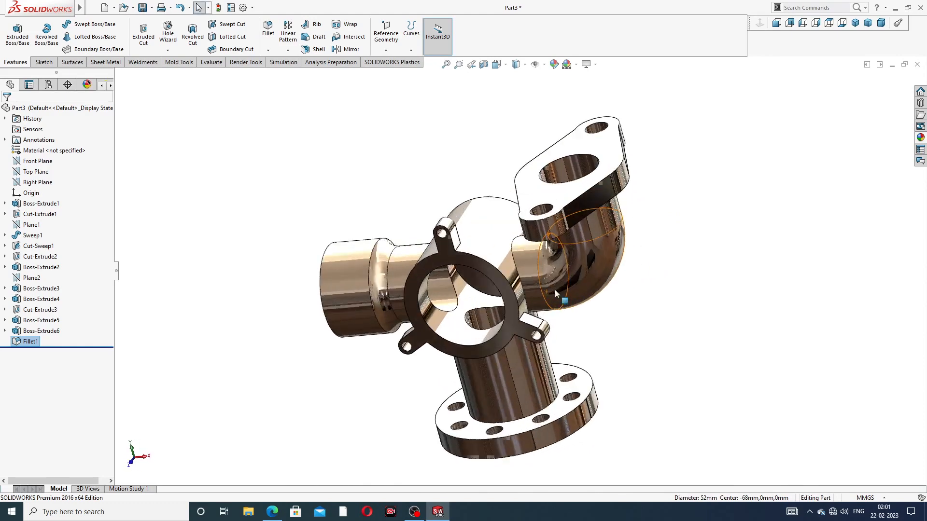
middle_drag(557, 290, 596, 116)
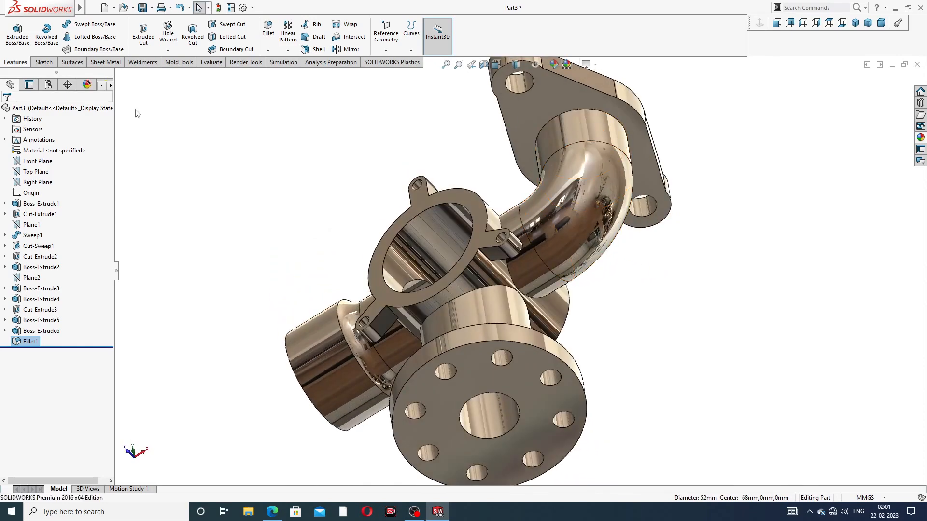
click(267, 50)
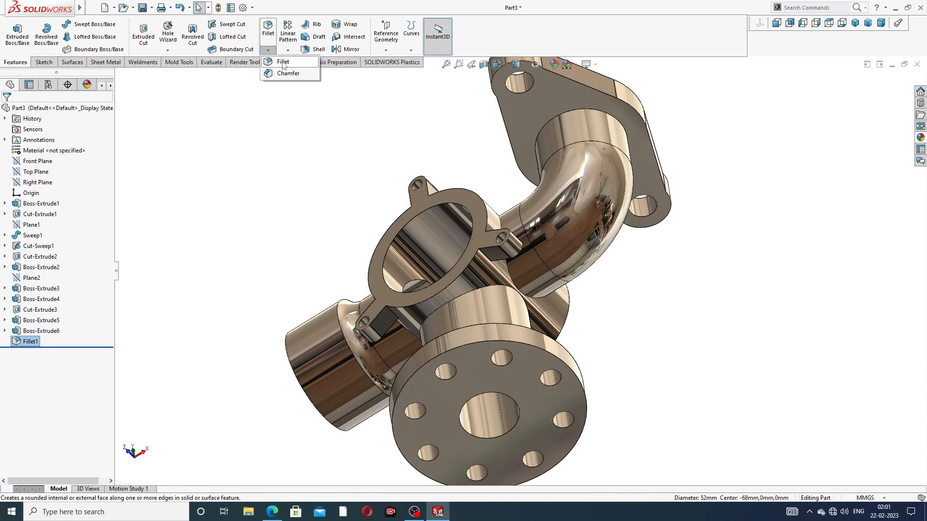
click(284, 73)
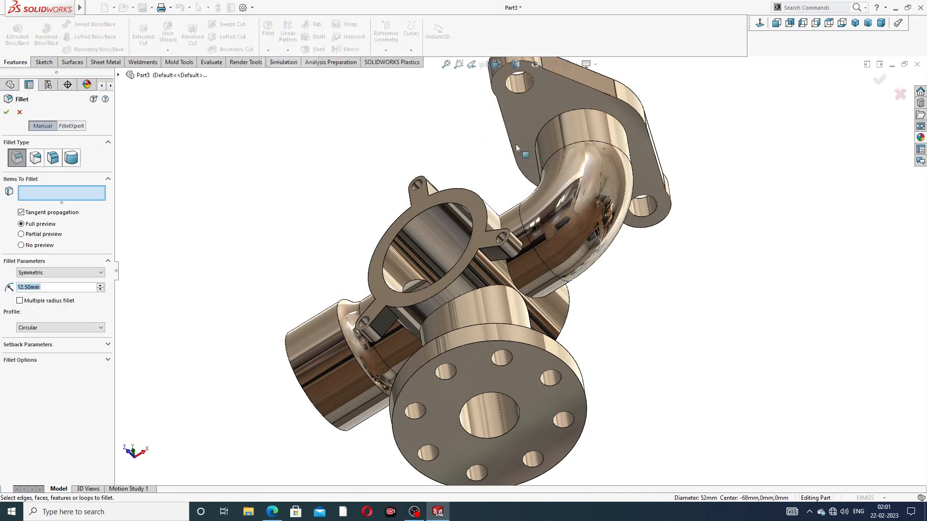
click(559, 119)
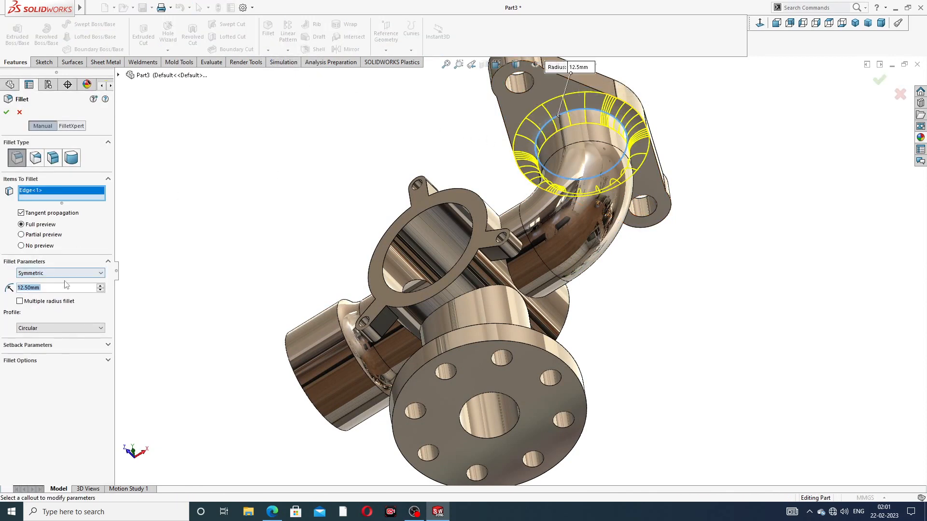
text(12)
key(Return)
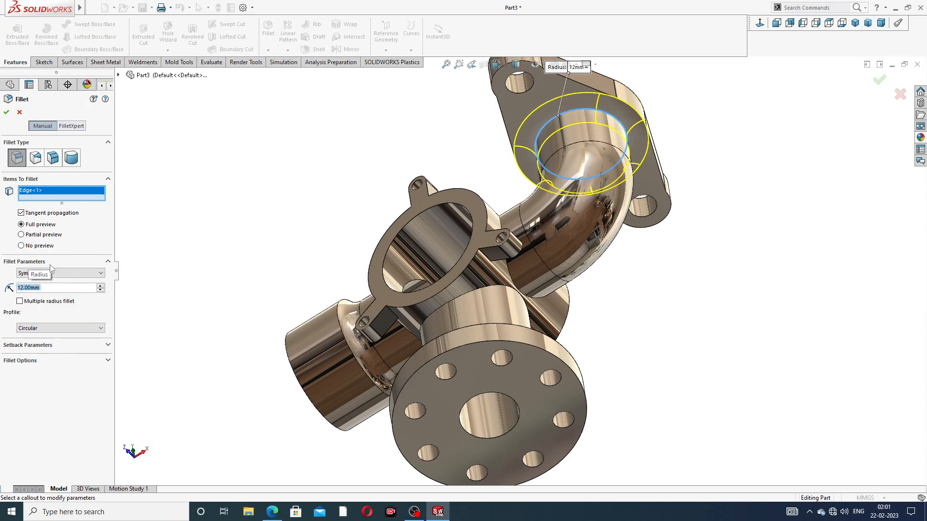
click(6, 113)
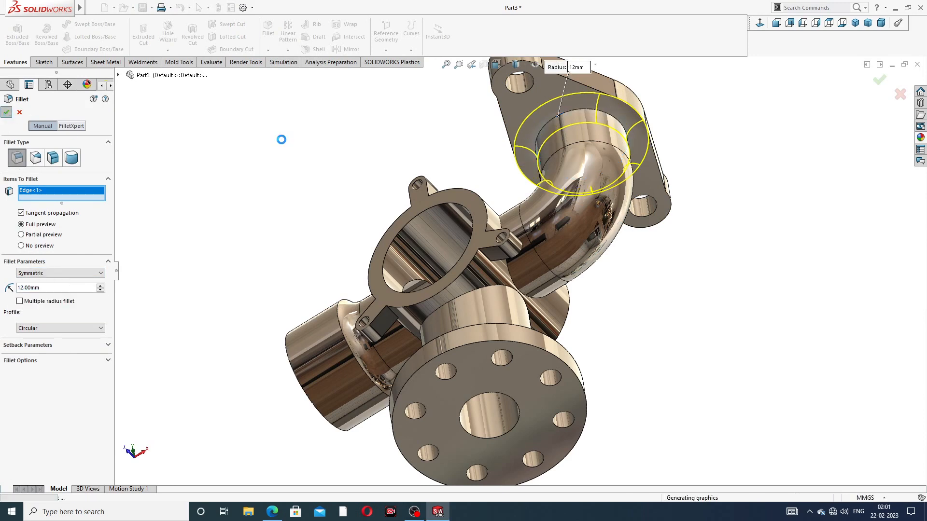
click(283, 144)
Edit the two-hole flange's extrusion, trying a depth of 14 mm before setting it to 15 mm.
middle_drag(323, 120, 434, 252)
scroll(434, 252, up, 2)
middle_drag(424, 157, 454, 207)
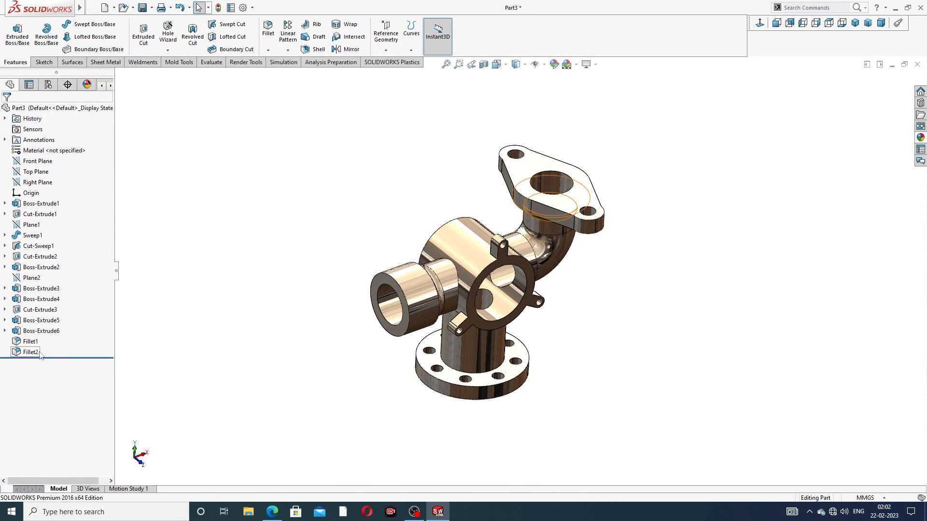
click(41, 331)
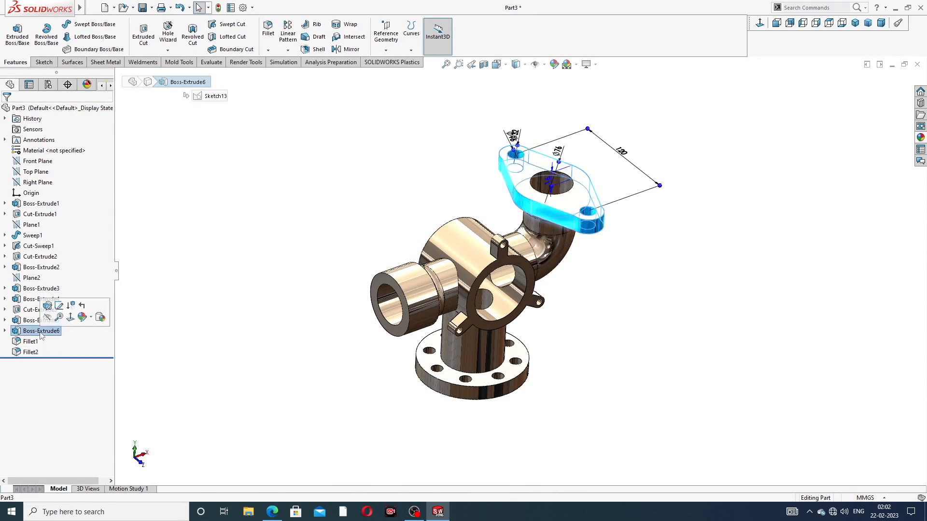
click(55, 302)
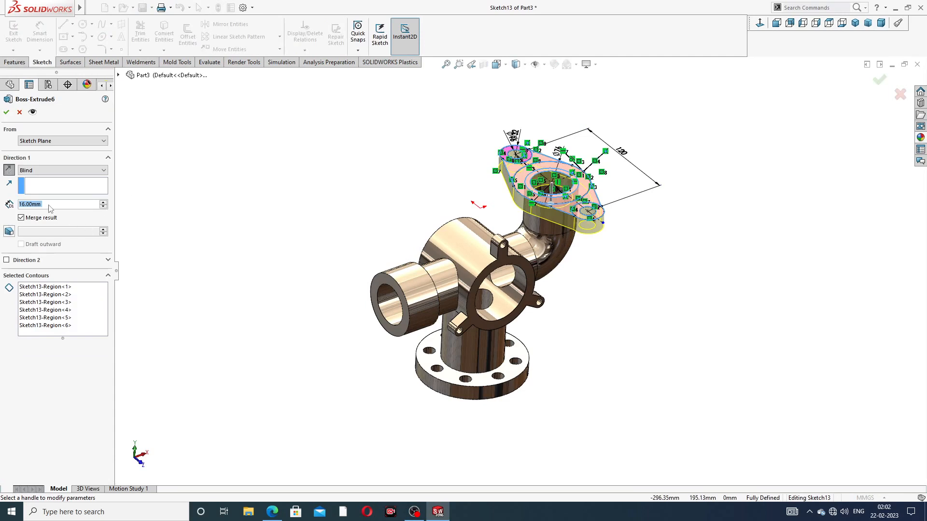
text(14)
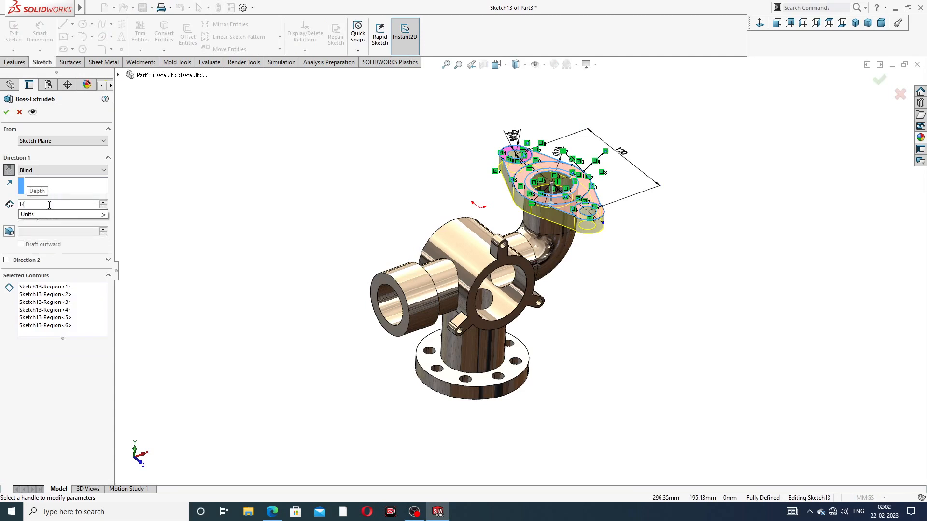
key(Return)
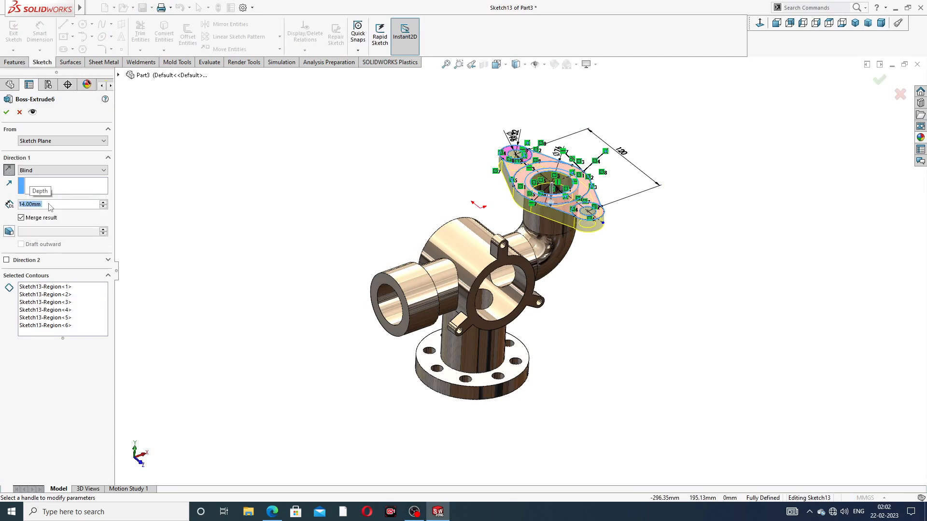
text(15)
key(Return)
click(6, 113)
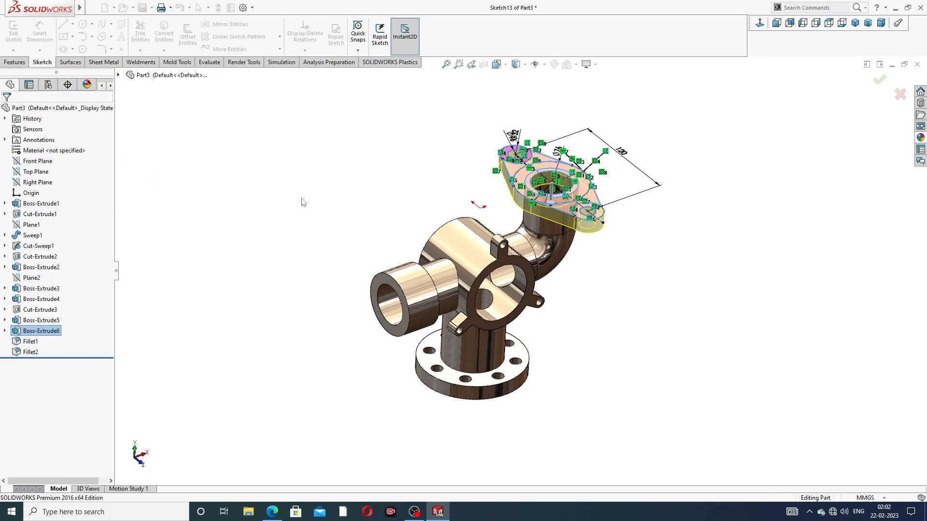
click(304, 202)
Chamfer the inner circular edge of the front three-lug ring opening with a 1 mm distance at 45 degrees.
middle_drag(378, 233, 480, 201)
scroll(494, 211, down, 3)
middle_drag(520, 282, 512, 259)
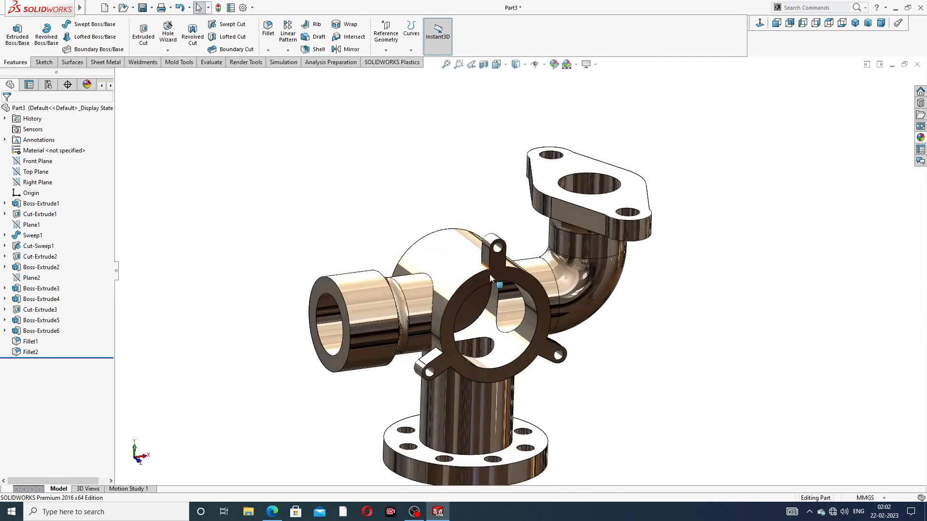
key(ctrl+1)
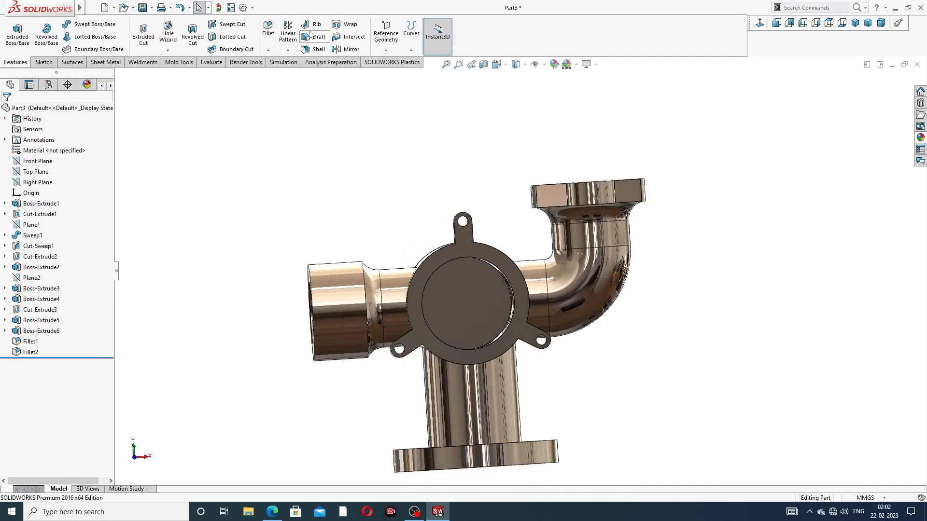
click(268, 50)
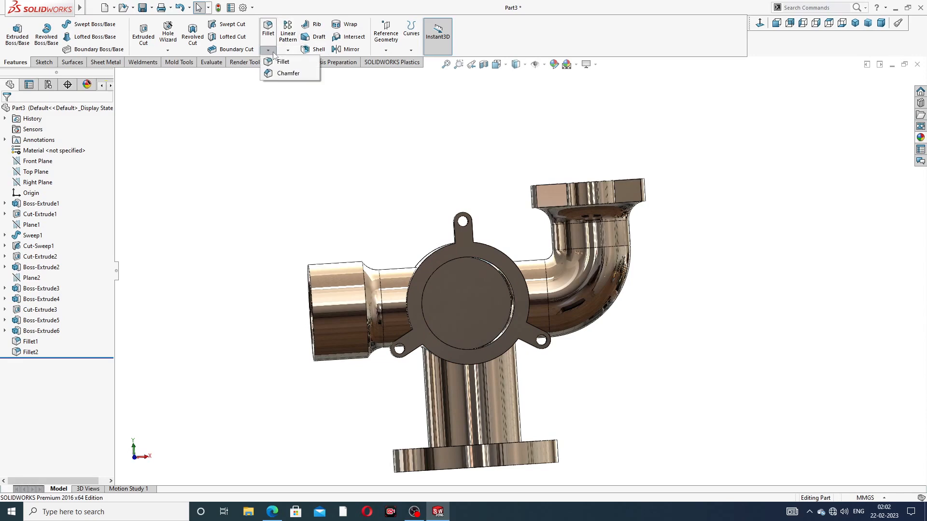
click(288, 73)
middle_drag(380, 214, 243, 229)
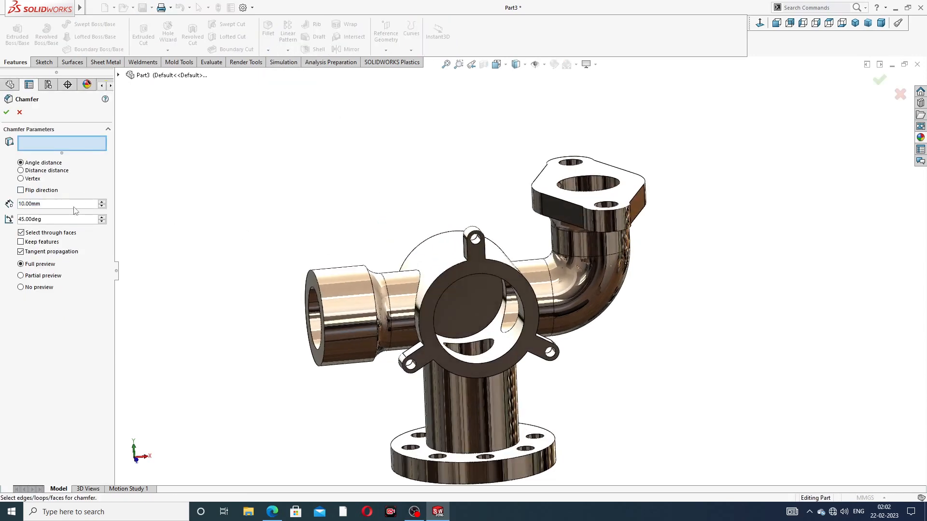
text(1)
key(Return)
scroll(376, 328, down, 3)
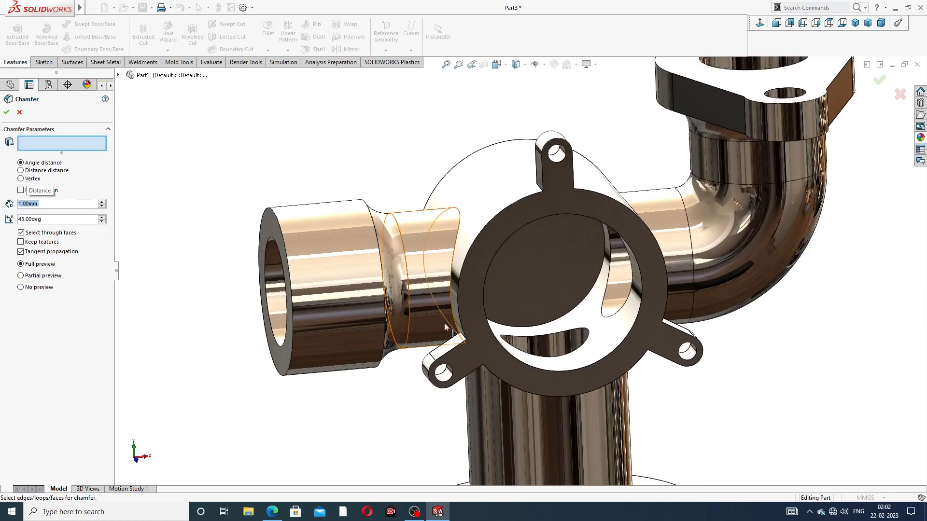
click(540, 218)
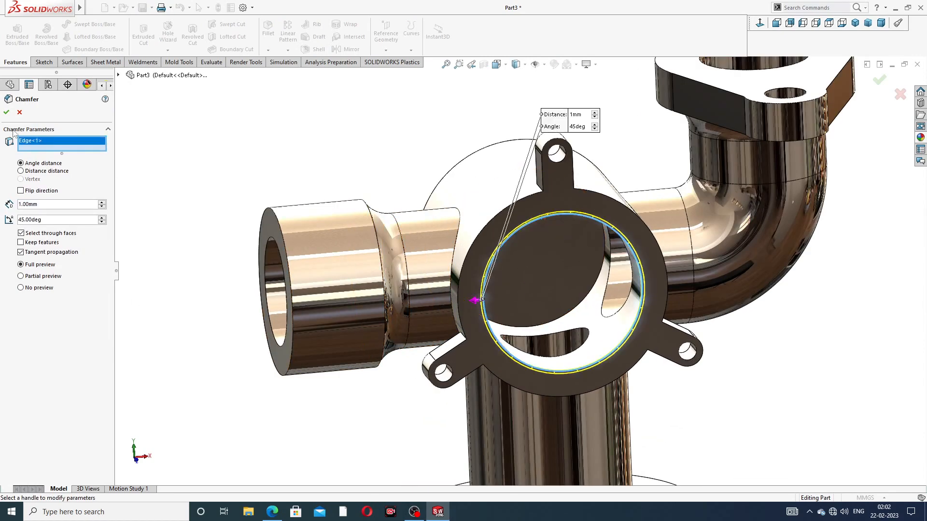
click(6, 113)
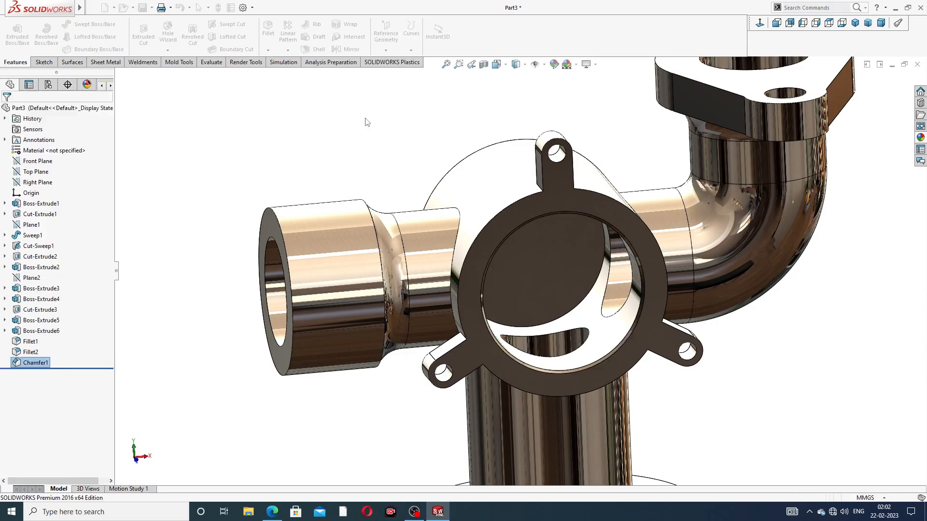
Fillet the two edges where the side pipe and elbow pipe meet the main cylinder, trying a 2 mm radius before setting 4 mm.
middle_drag(502, 215, 459, 161)
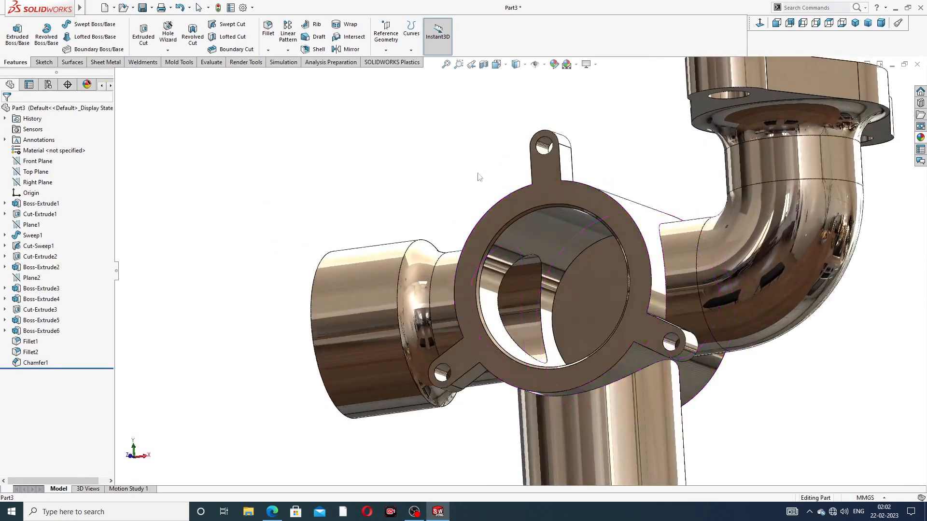
scroll(549, 214, up, 3)
middle_drag(549, 214, 577, 242)
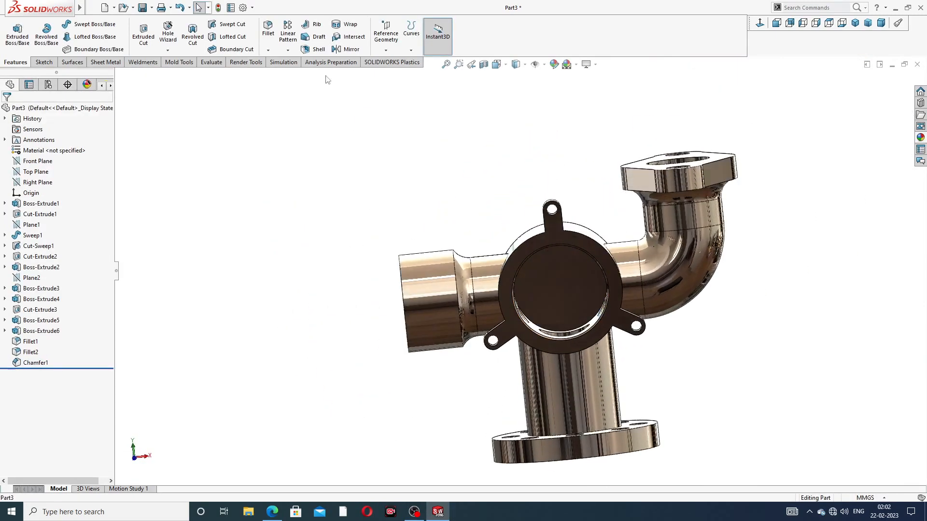
click(268, 50)
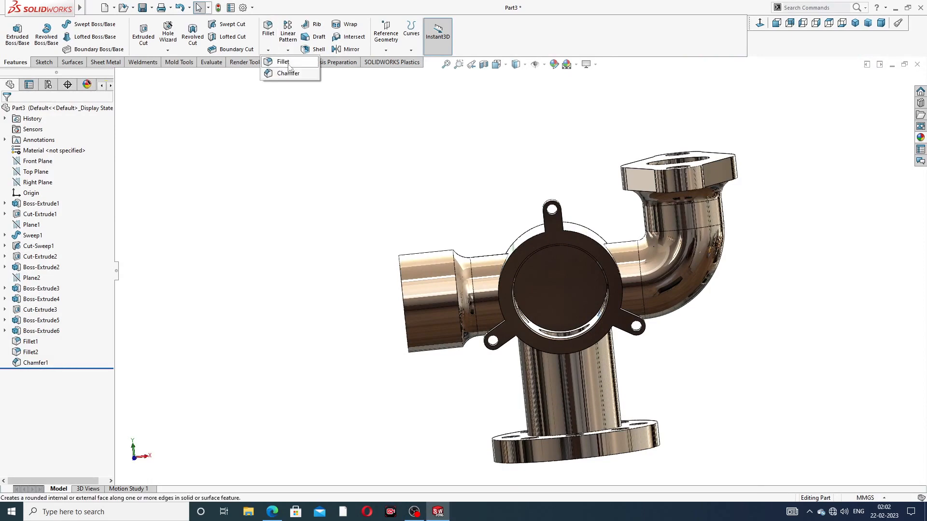
click(282, 61)
scroll(518, 293, down, 4)
middle_drag(527, 293, 569, 302)
click(572, 236)
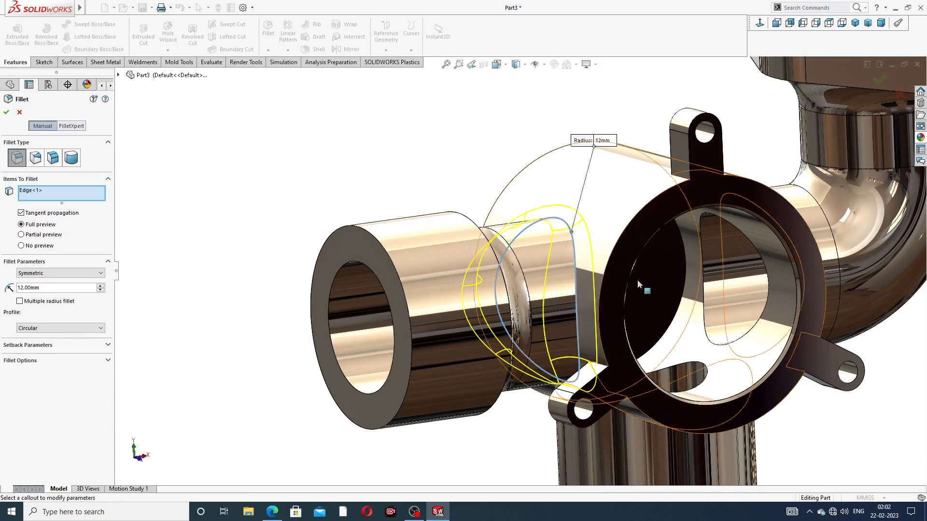
scroll(572, 236, up, 3)
middle_drag(572, 236, 687, 294)
click(643, 247)
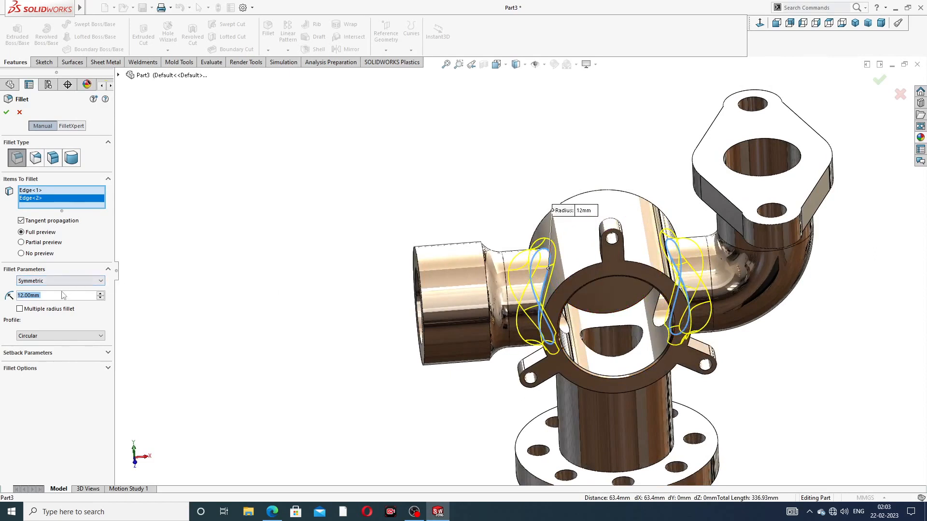
text(2)
key(Return)
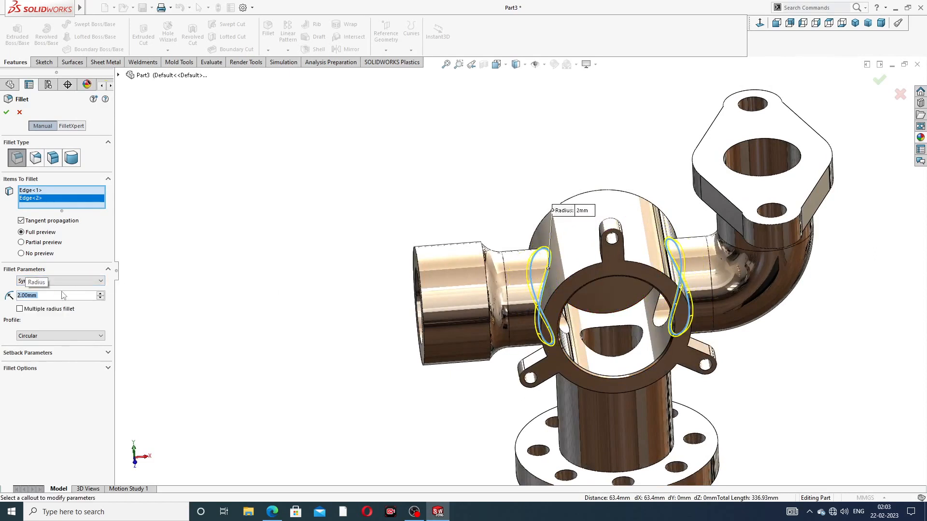
text(4)
key(Return)
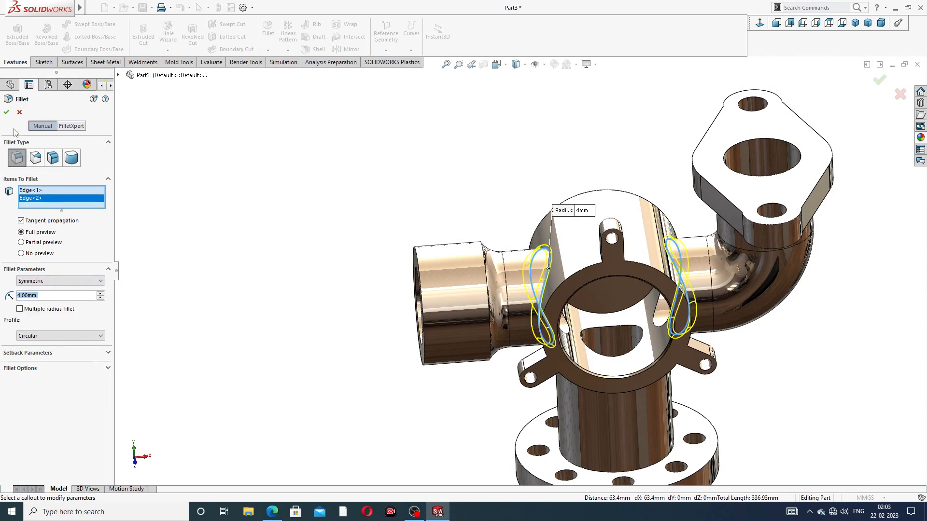
click(6, 112)
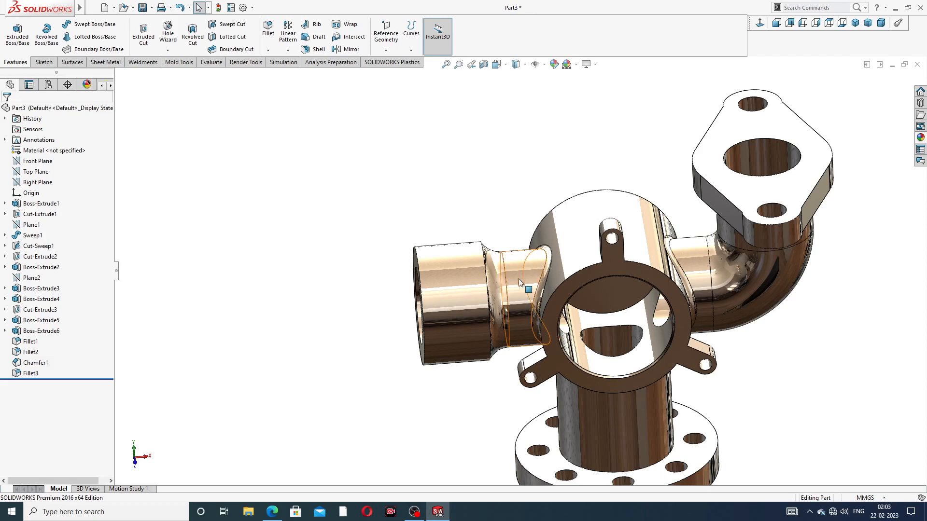
Check the reference drawing, and fillet the edge where the vertical pipe meets the round base flange with a 5 mm radius.
scroll(512, 277, up, 3)
middle_drag(570, 289, 511, 425)
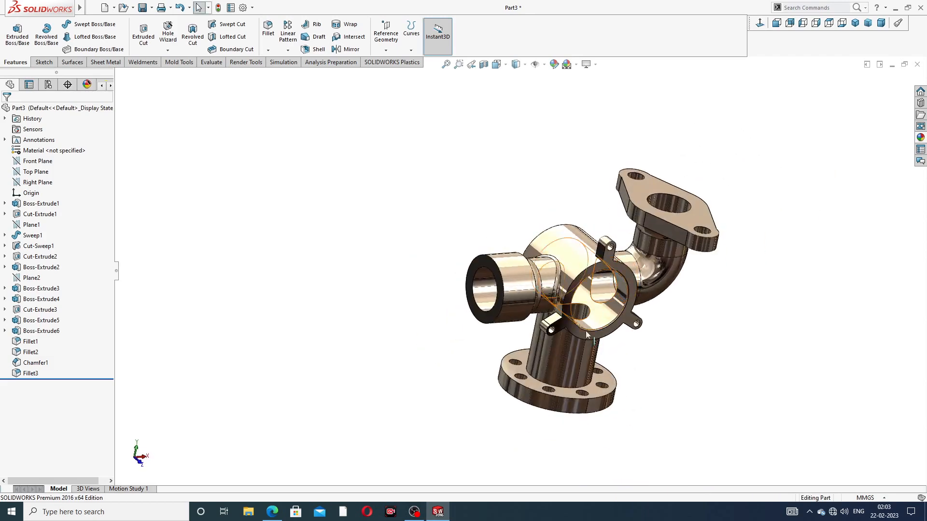
click(440, 513)
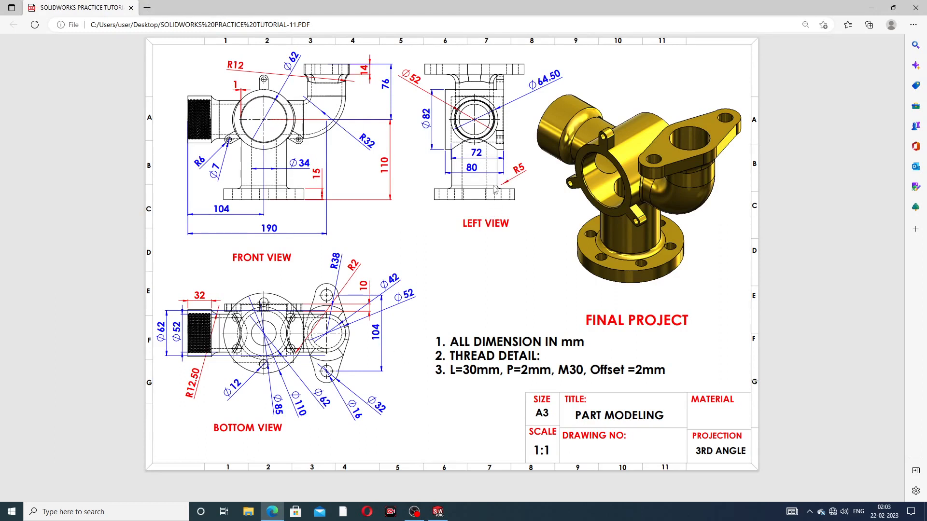
click(437, 511)
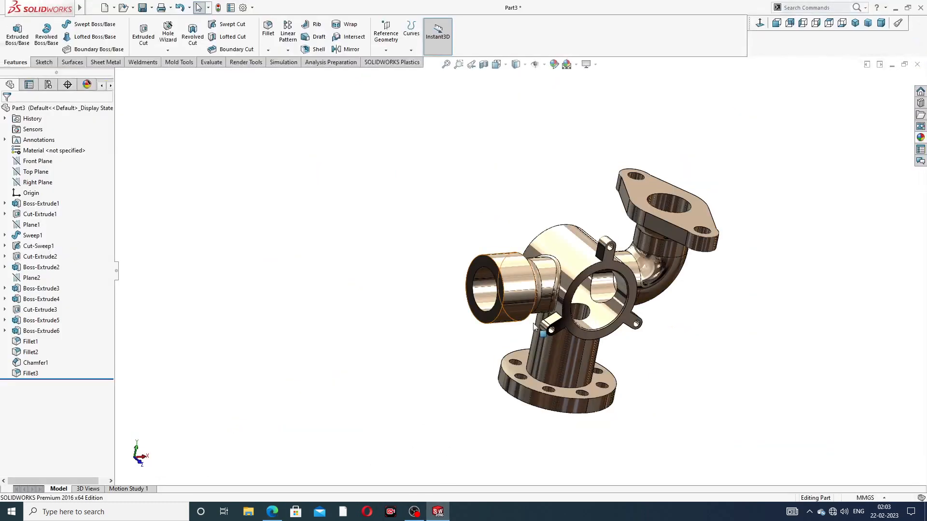
click(268, 50)
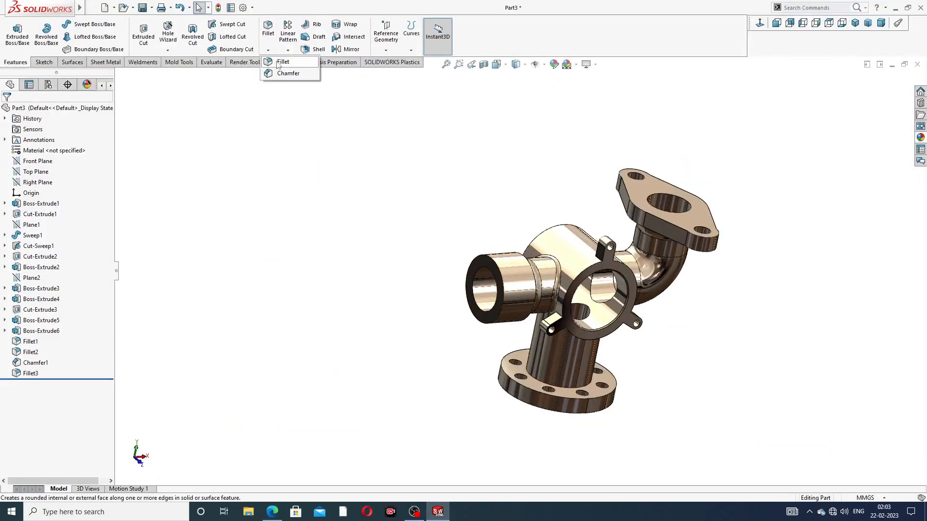
click(283, 62)
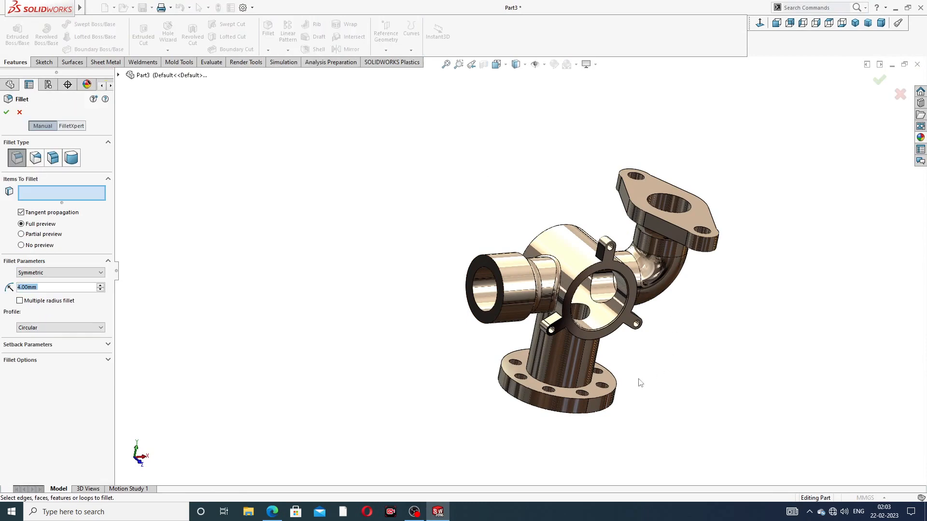
scroll(637, 381, up, 3)
scroll(555, 355, up, 3)
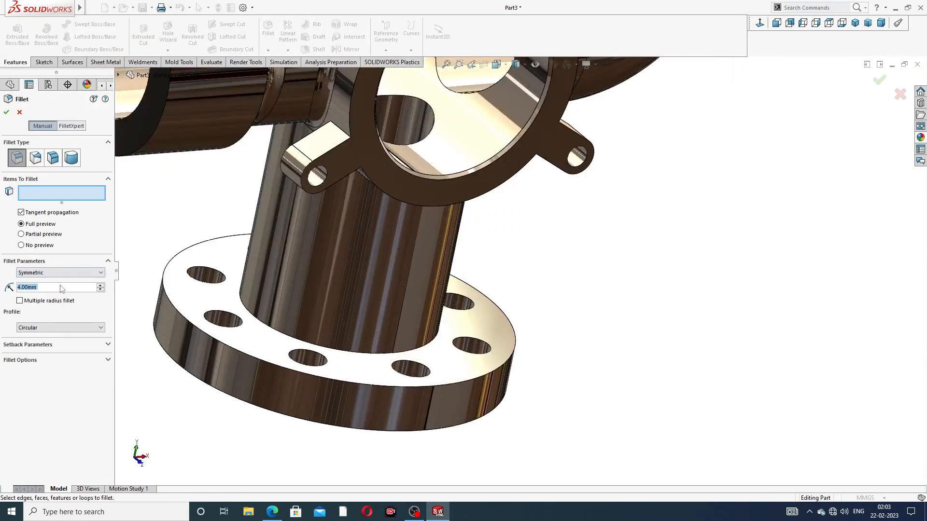
text(5)
key(Return)
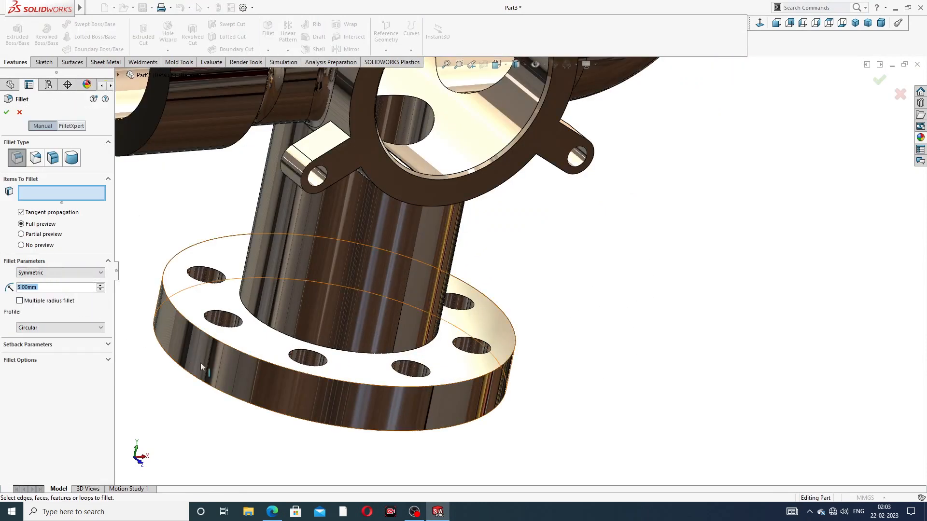
click(373, 352)
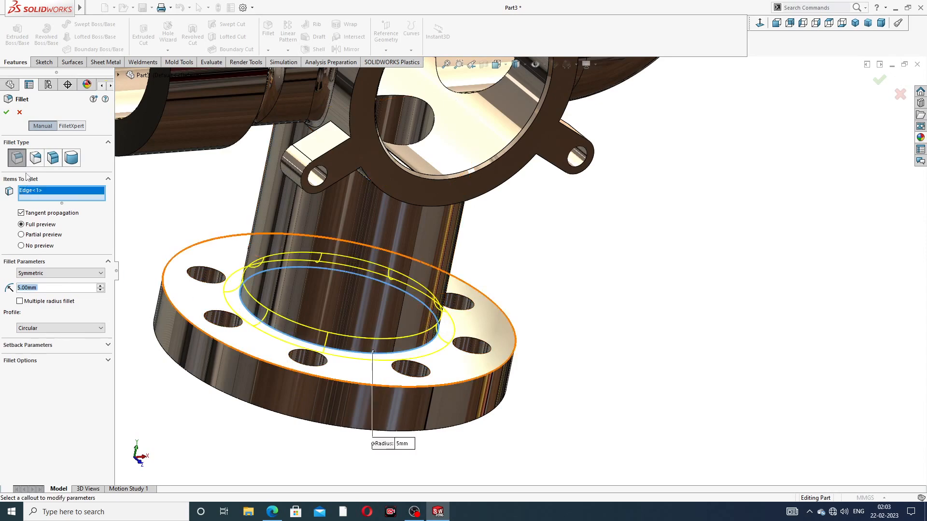
click(6, 112)
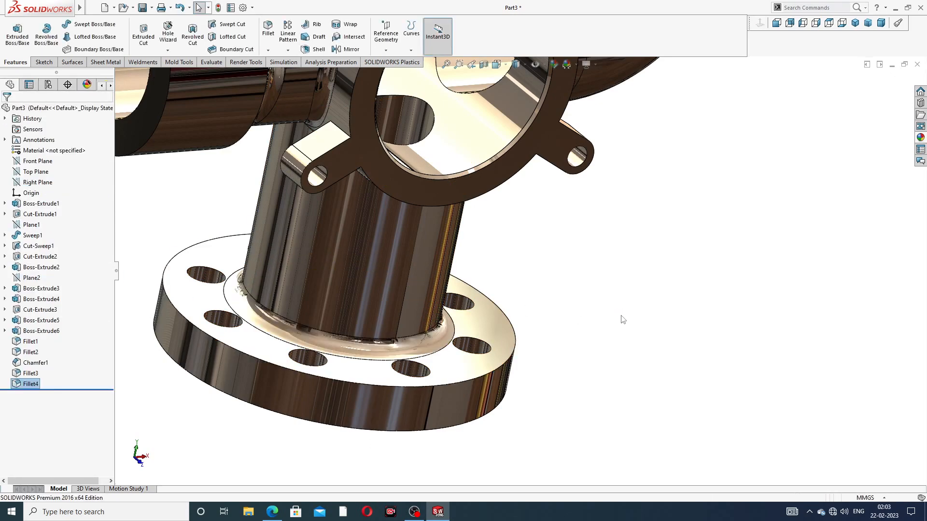
Inspect the filleted fitting from several angles and check the reference PDF drawing for the thread details.
scroll(442, 312, up, 3)
scroll(442, 312, up, 3)
middle_drag(442, 311, 489, 138)
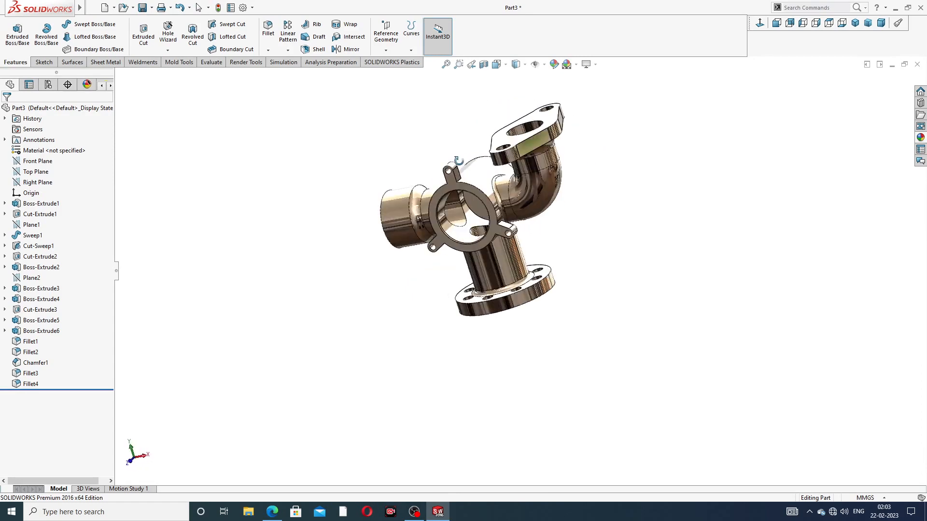
scroll(493, 142, up, 2)
scroll(493, 142, down, 2)
middle_drag(488, 334, 531, 256)
click(441, 510)
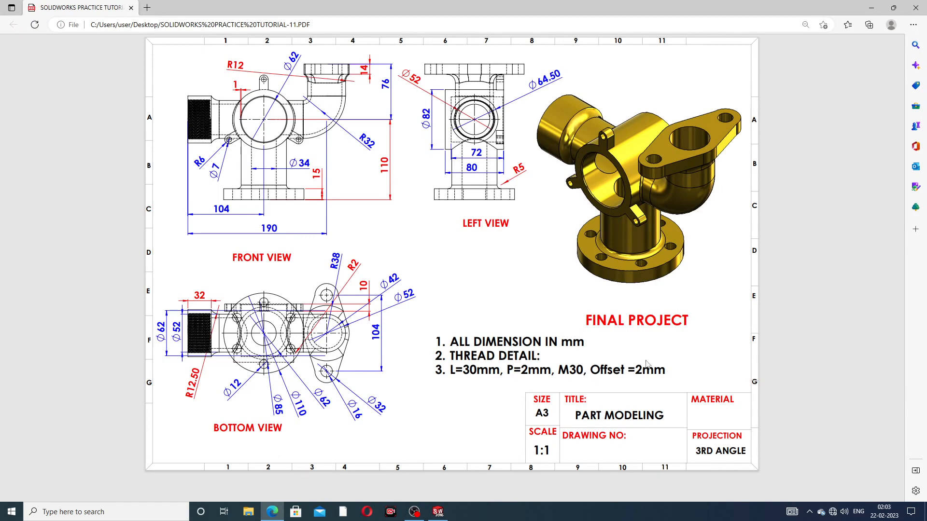
click(439, 511)
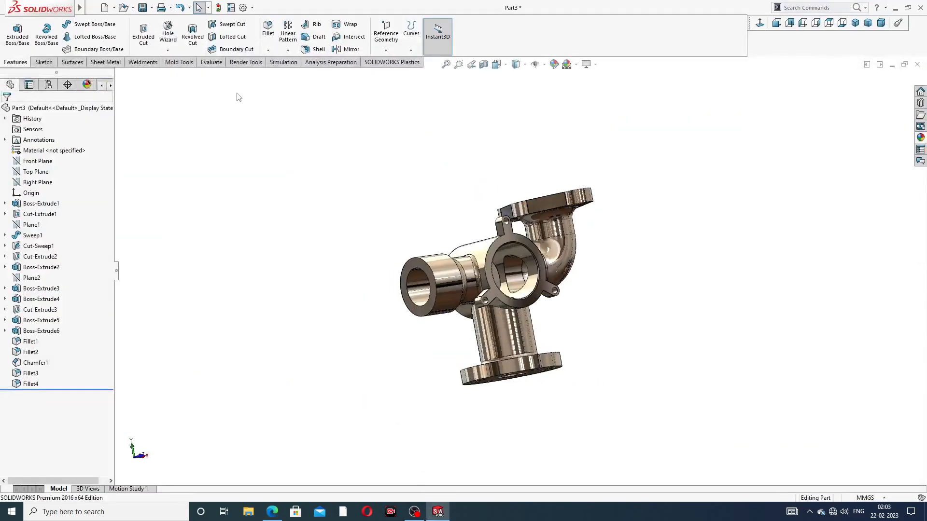
Start a Thread feature with the Metric Die type and size M30x2.0.
click(168, 50)
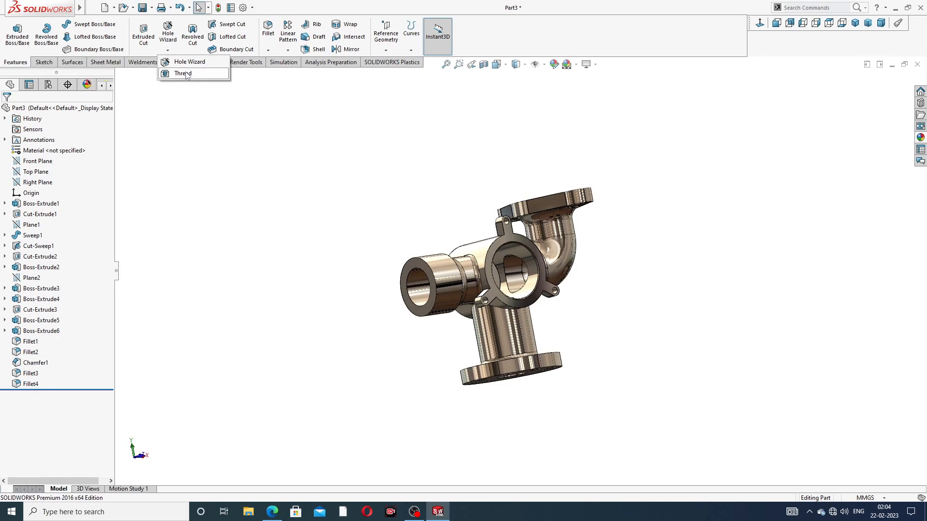
click(183, 73)
middle_drag(434, 182, 419, 203)
scroll(464, 328, down, 2)
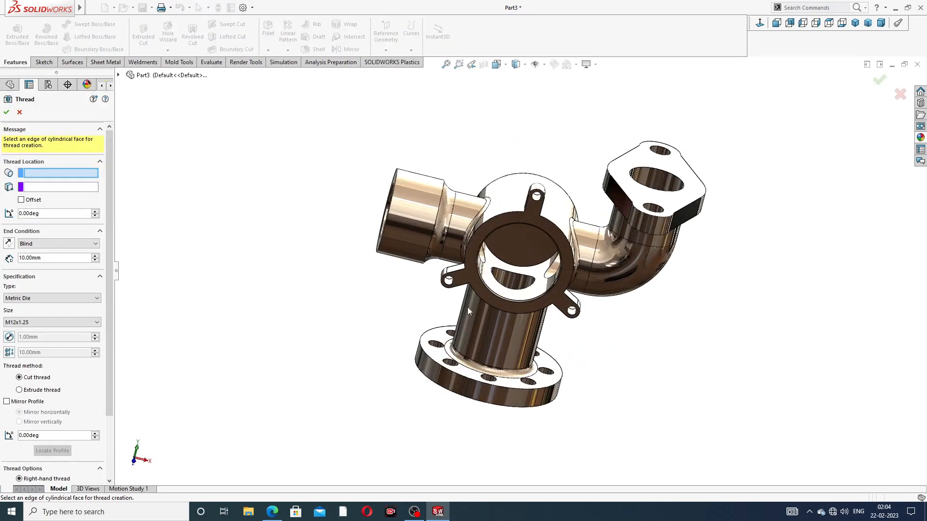
middle_drag(489, 222, 466, 178)
scroll(438, 179, down, 2)
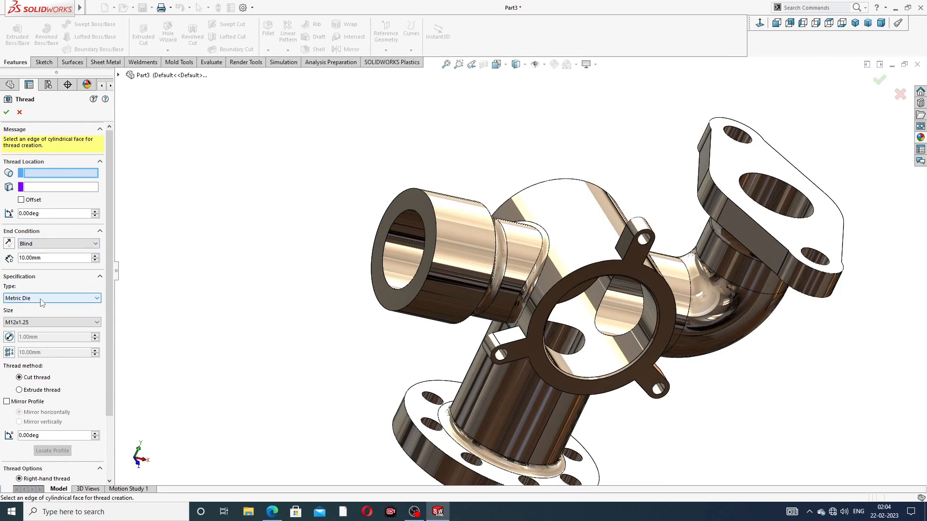
click(41, 322)
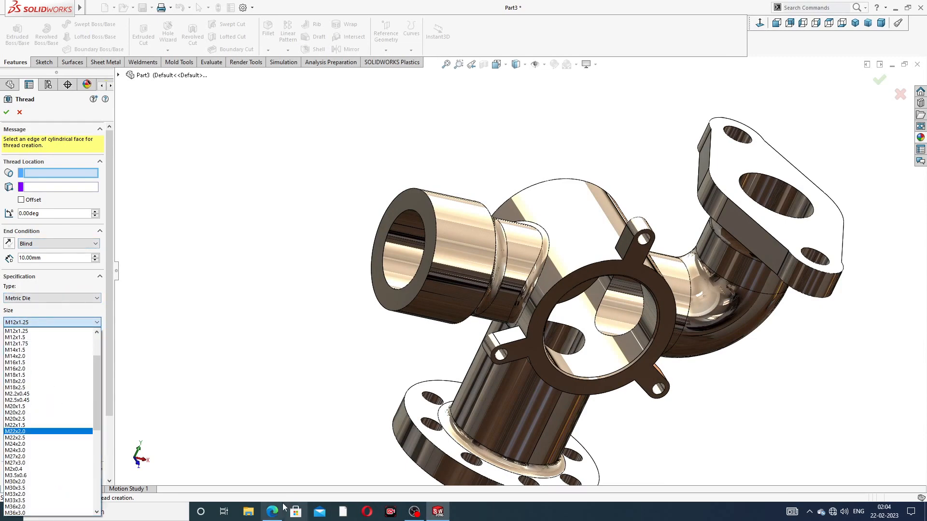
scroll(56, 418, down, 3)
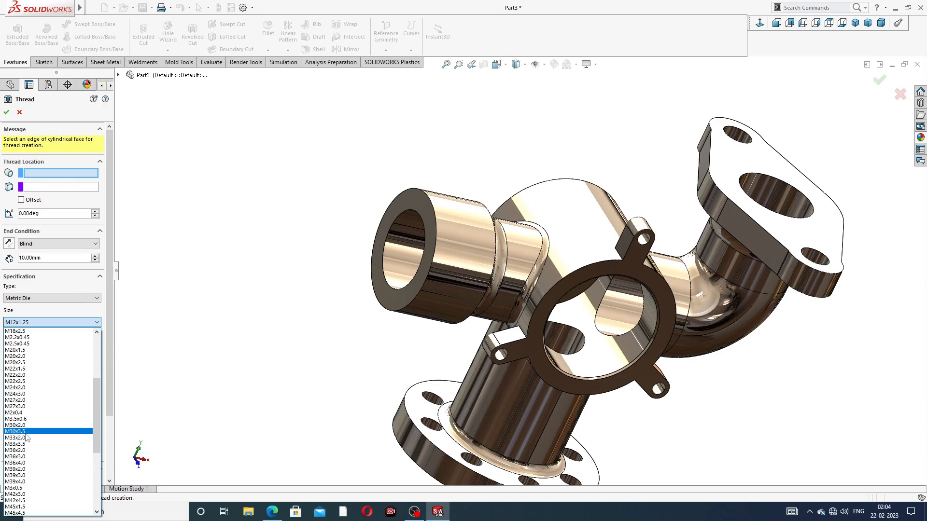
click(19, 425)
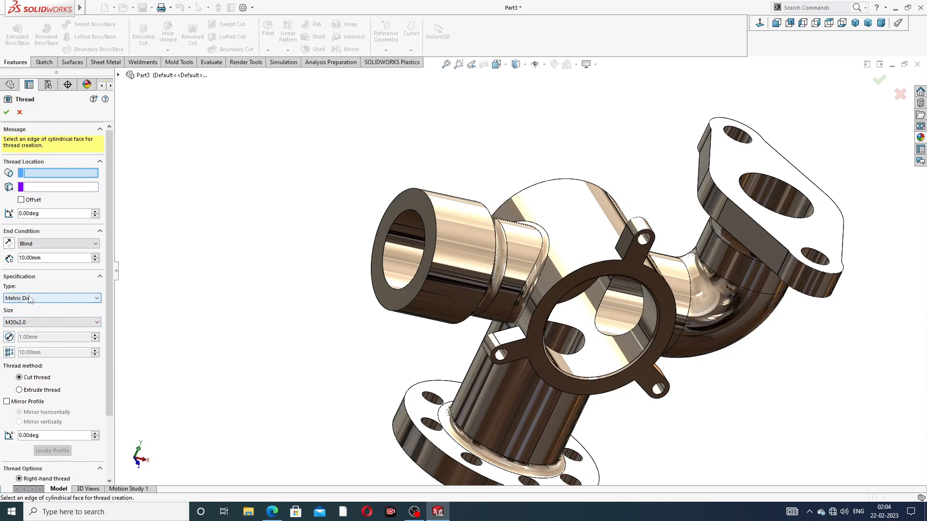
Set the thread depth to 30 mm and locate the thread on the inner circular edge of the side pipe's open end.
drag(46, 258, 8, 259)
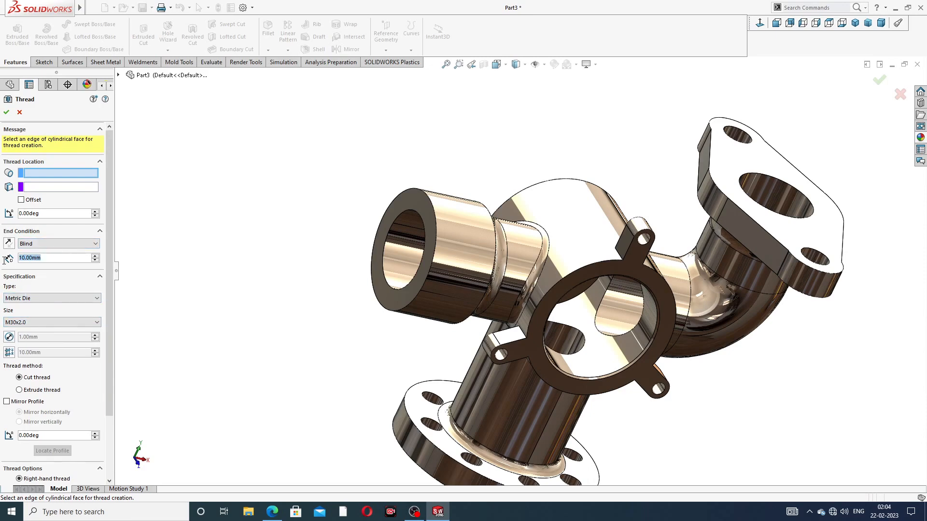
text(30)
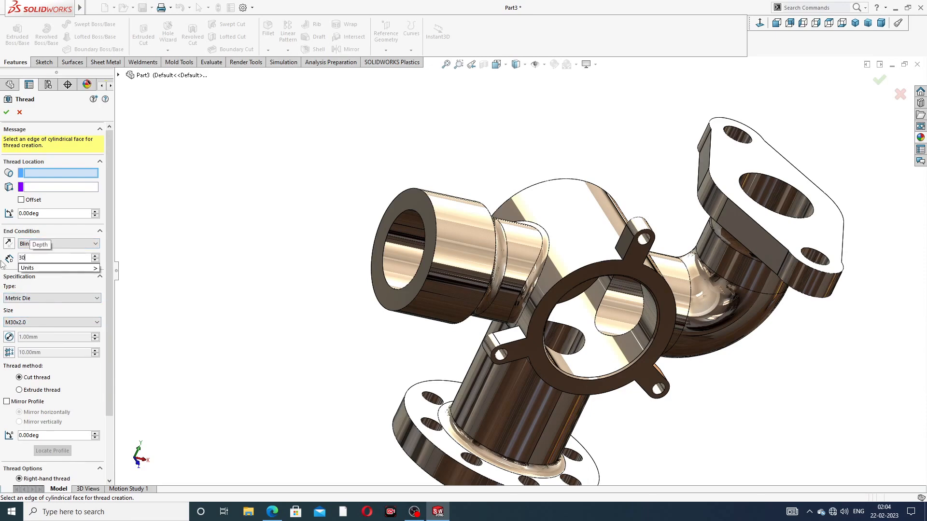
key(Return)
scroll(399, 231, down, 3)
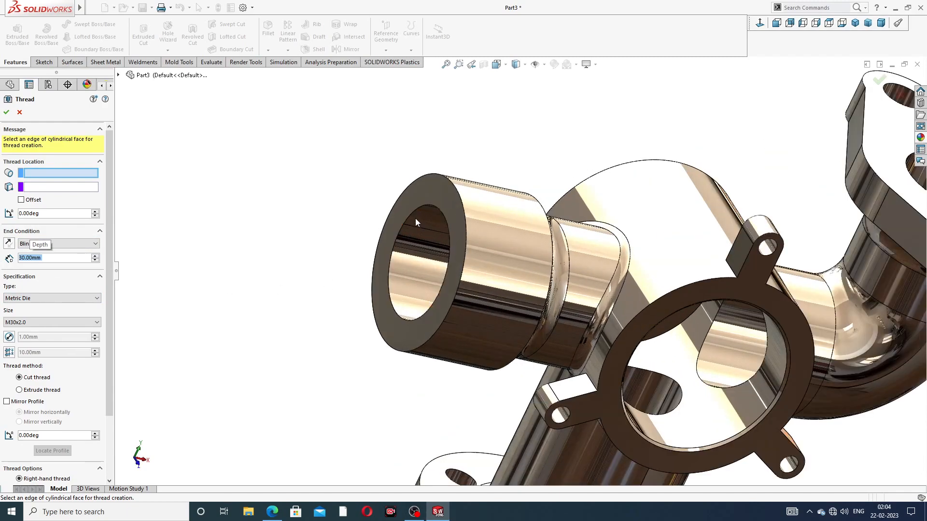
click(414, 212)
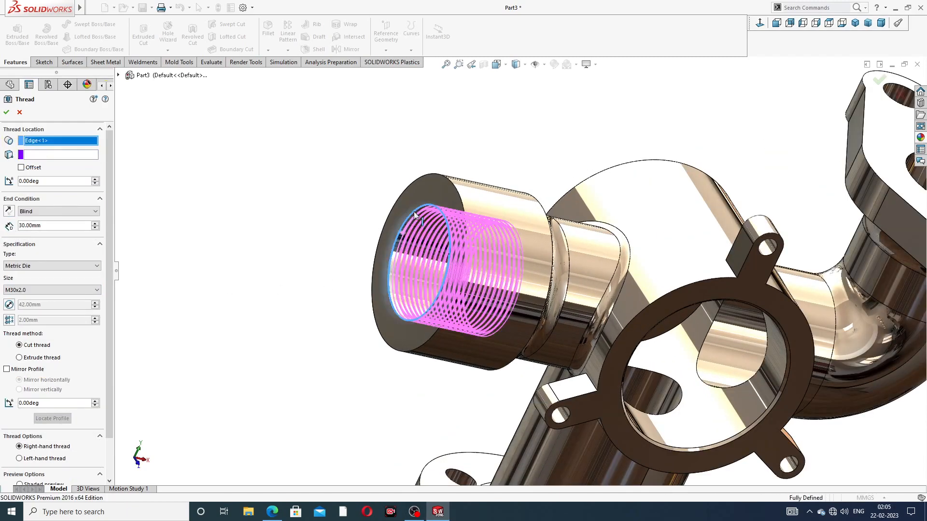
middle_drag(473, 218, 451, 257)
scroll(466, 200, down, 2)
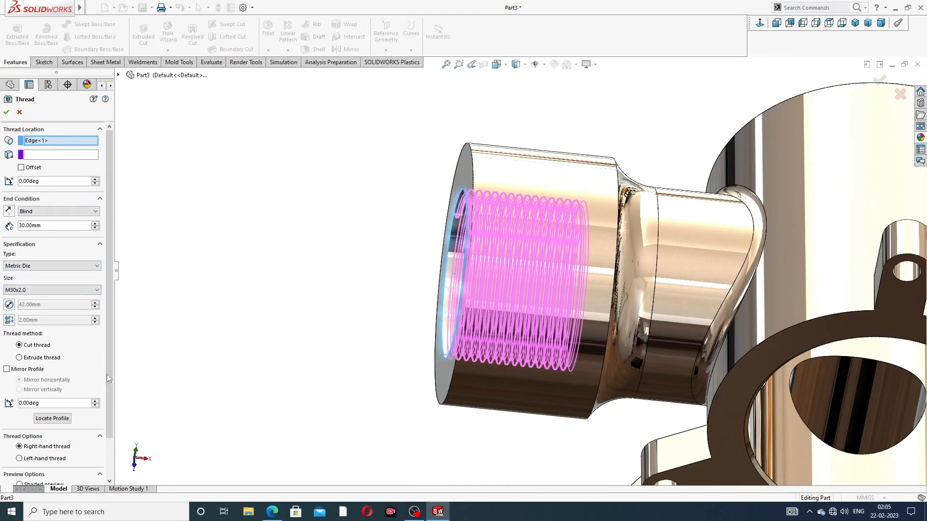
Offset the thread start by 2 mm and reverse the offset direction outward from the pipe's end face.
scroll(102, 380, down, 2)
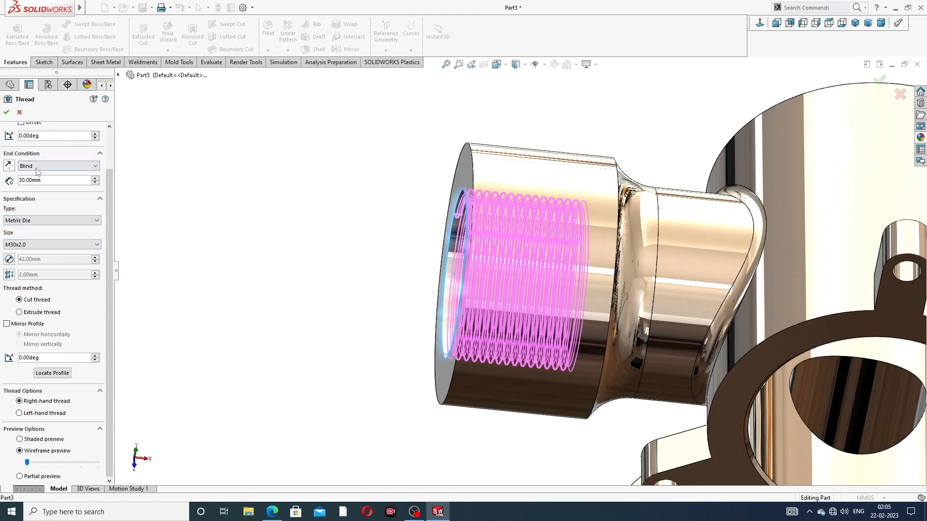
scroll(48, 158, up, 1)
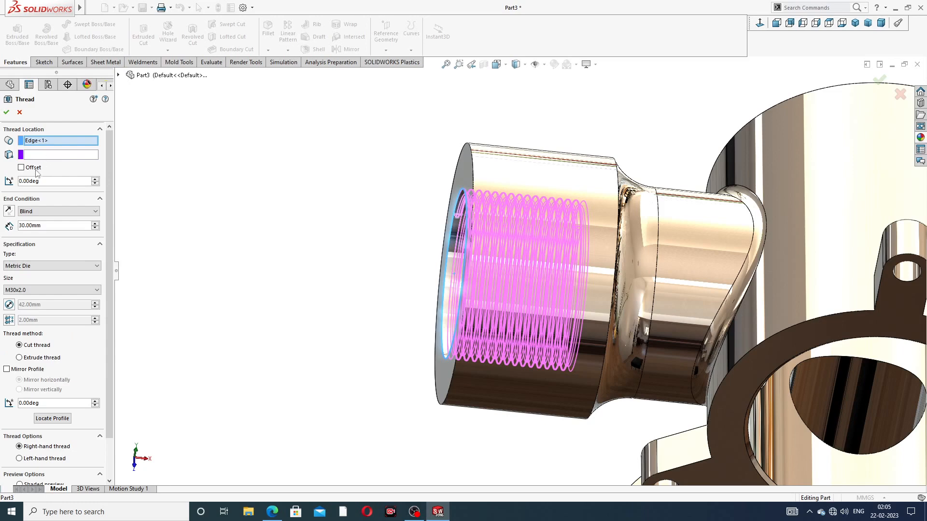
click(28, 169)
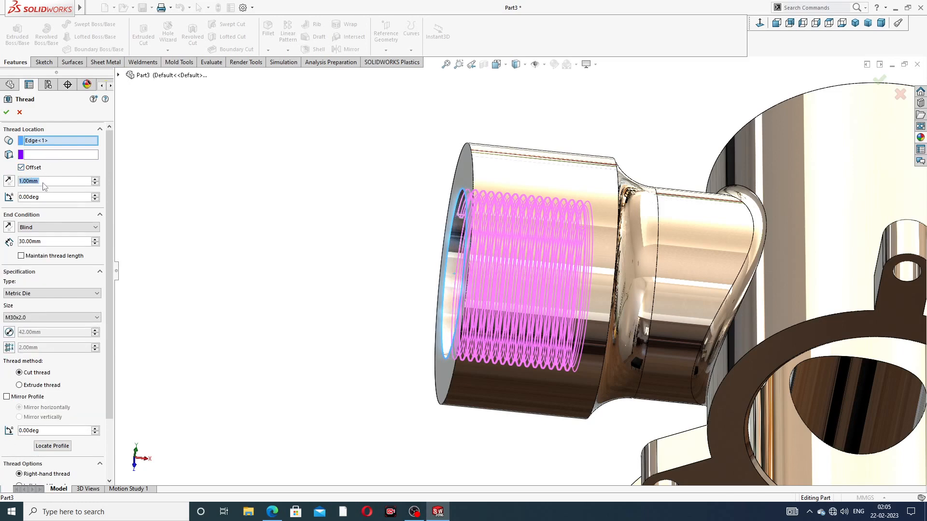
text(2)
key(Return)
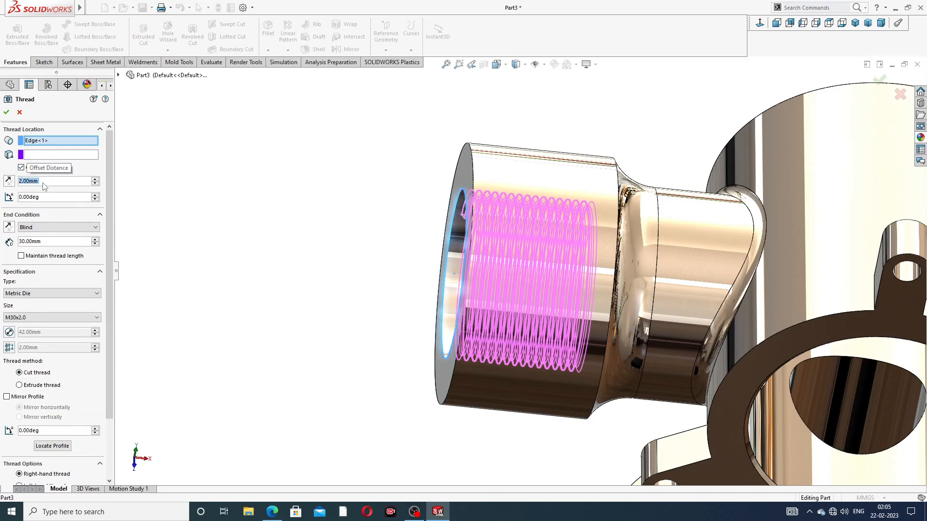
click(9, 180)
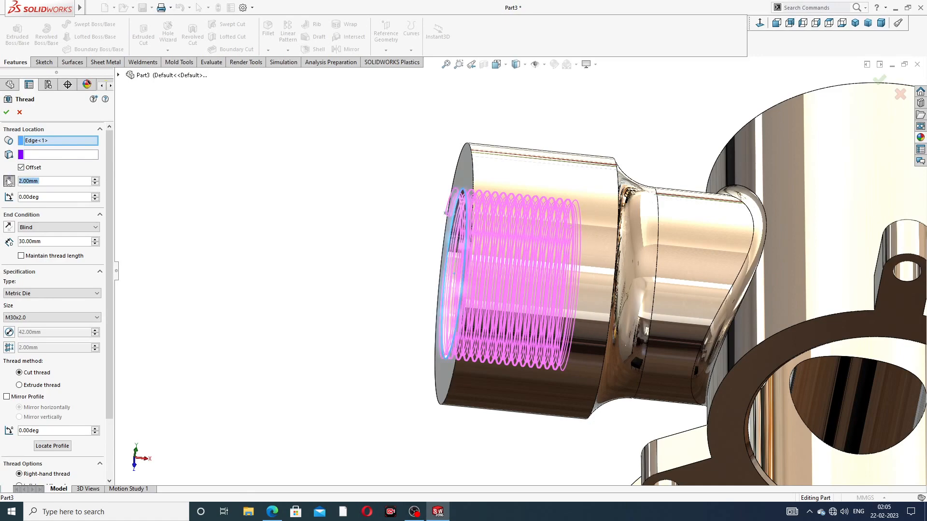
middle_drag(271, 245, 280, 250)
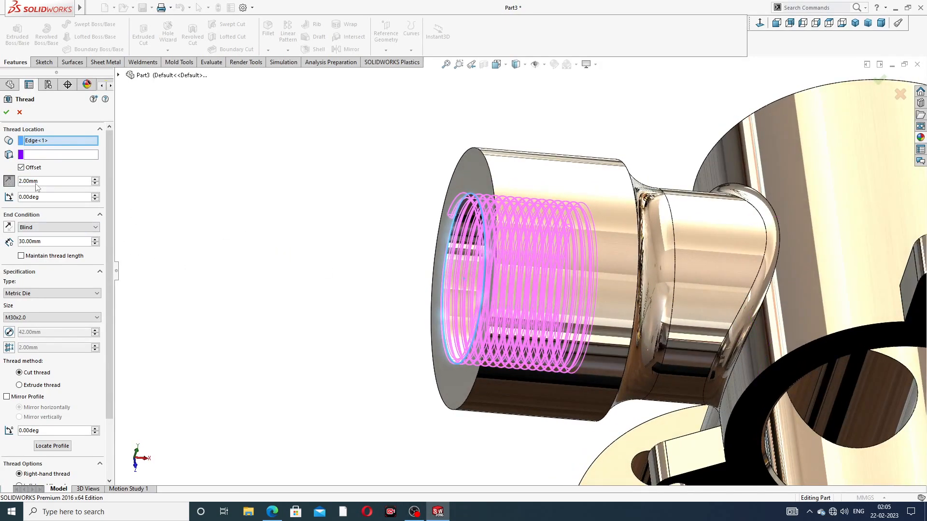
Set the thread depth to 32 mm and try to cut the Metric Die thread in the side pipe's bore.
double_click(45, 241)
text(32)
key(Return)
middle_drag(493, 332, 475, 314)
scroll(632, 221, up, 3)
middle_drag(665, 262, 658, 261)
scroll(631, 269, down, 3)
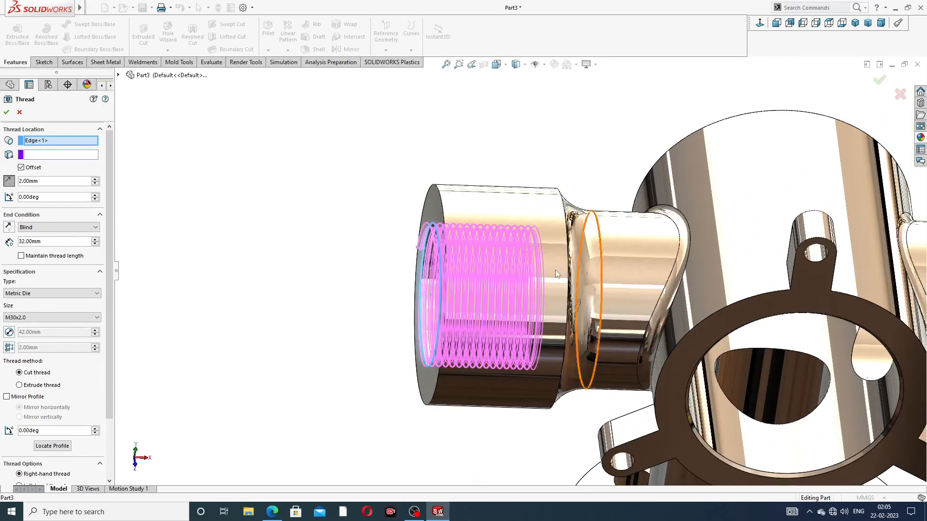
click(6, 112)
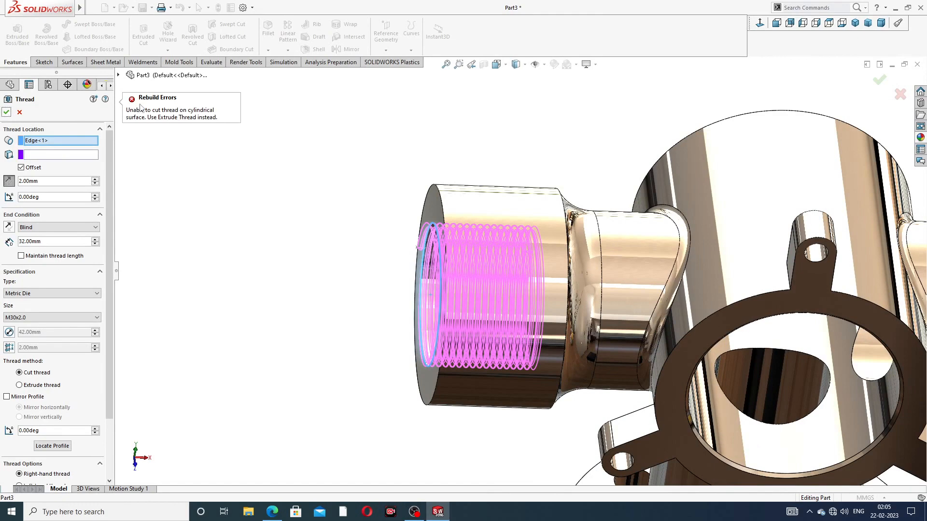
Change the thread type to Metric Tap and cut the M30x2.0 thread in the side pipe's bore.
click(38, 294)
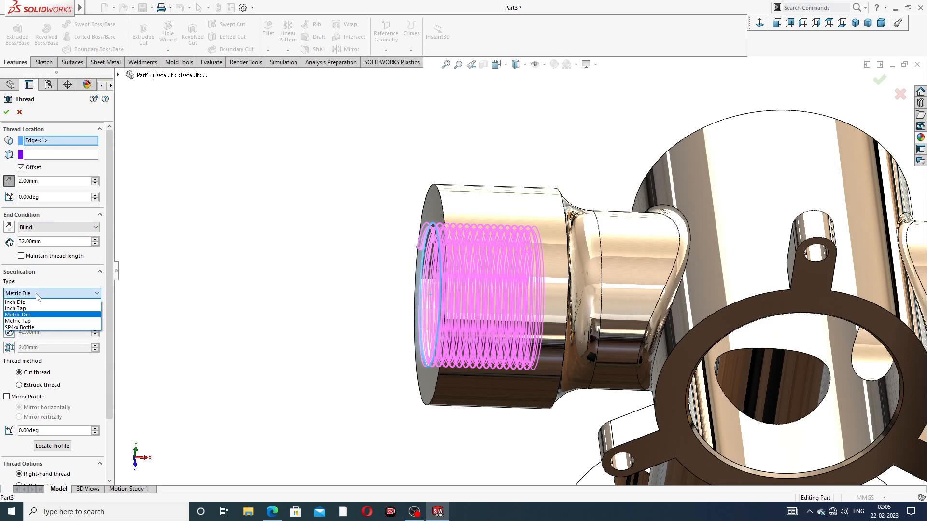
click(36, 321)
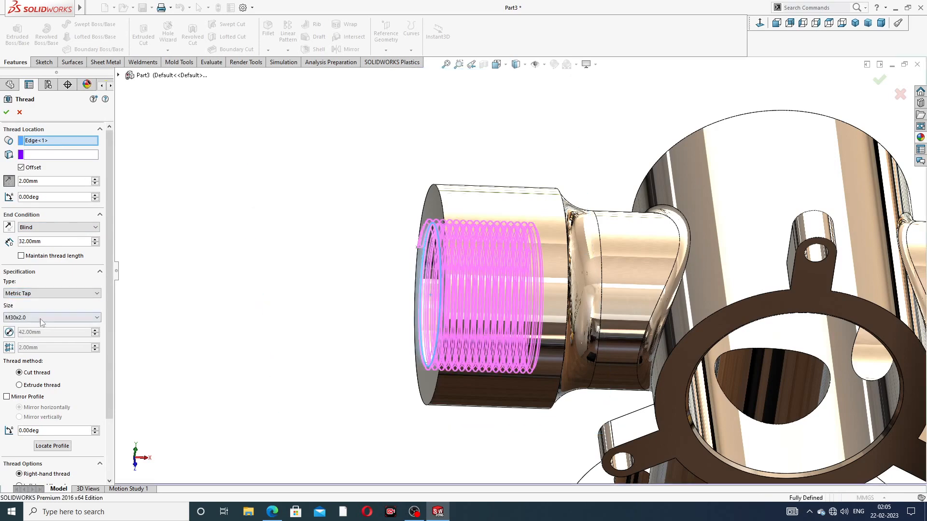
click(7, 112)
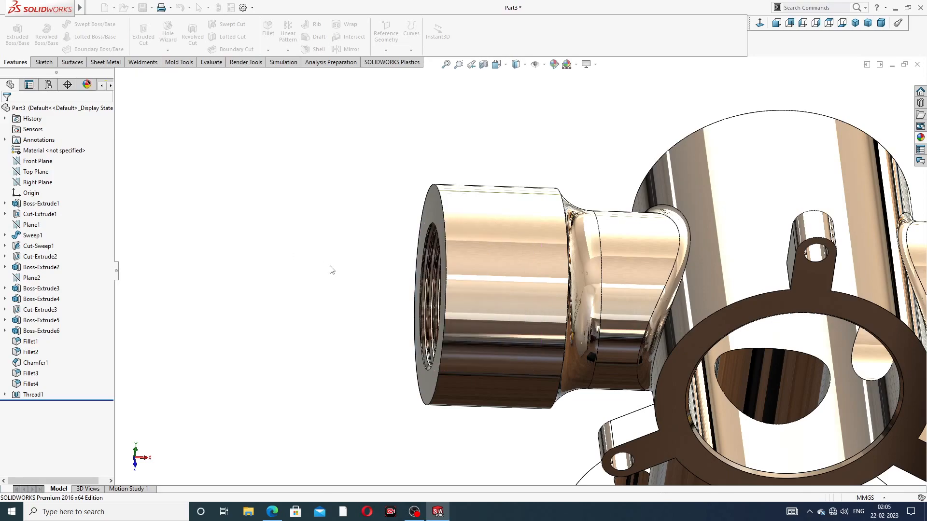
Examine the thread inside the side pipe's bore from several angles and up close.
scroll(331, 279, down, 1)
middle_drag(378, 275, 424, 304)
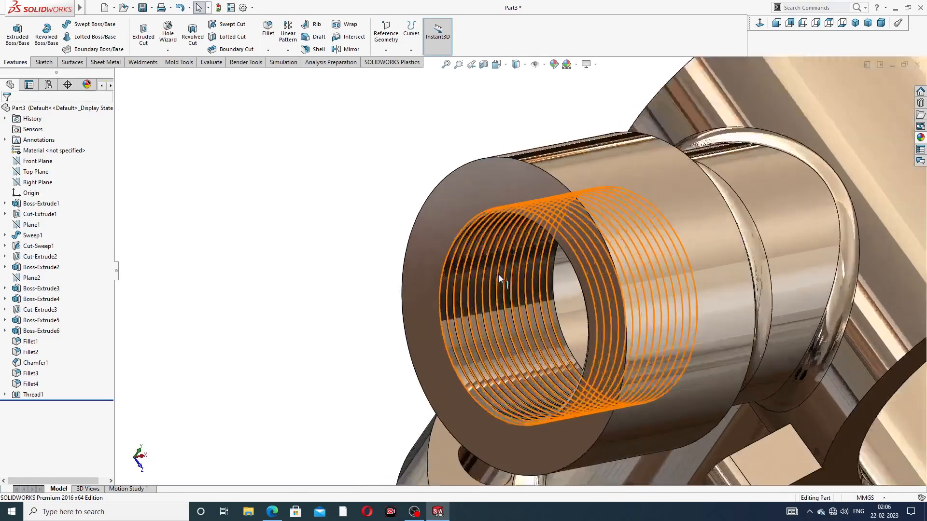
scroll(499, 274, down, 3)
scroll(477, 272, up, 3)
middle_drag(478, 272, 495, 225)
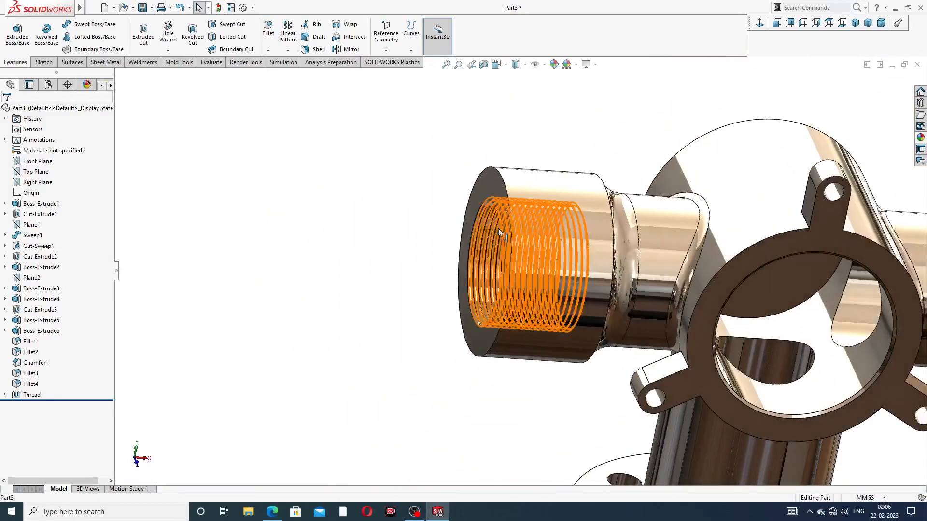
scroll(603, 248, up, 1)
middle_drag(603, 248, 597, 271)
scroll(545, 246, down, 5)
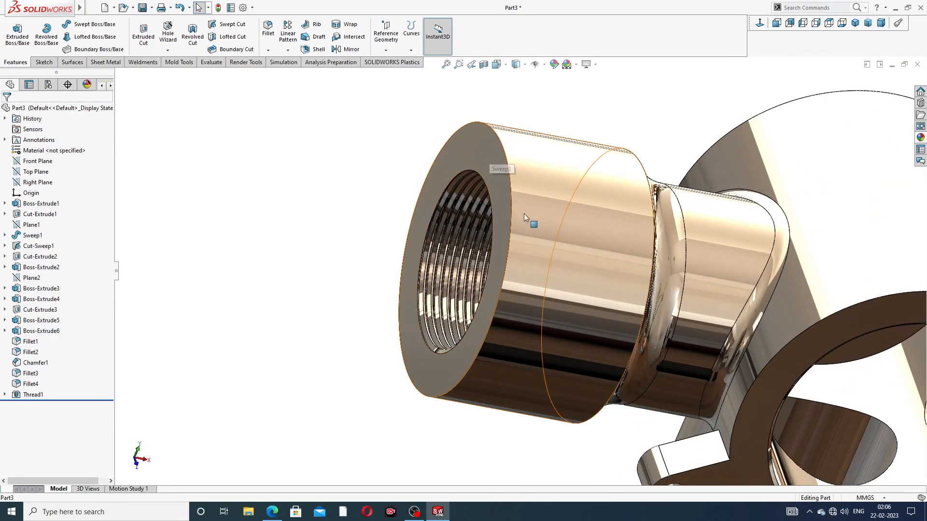
scroll(527, 218, up, 2)
mouse_move(526, 218)
middle_down()
mouse_move(574, 243)
mouse_move(526, 203)
middle_up()
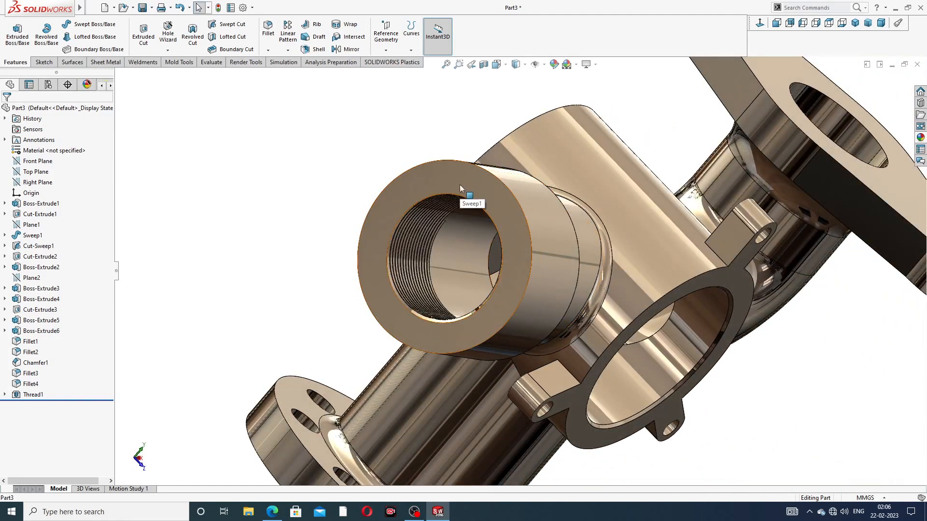
Delete the thread feature from the side pipe's bore.
right_click(35, 395)
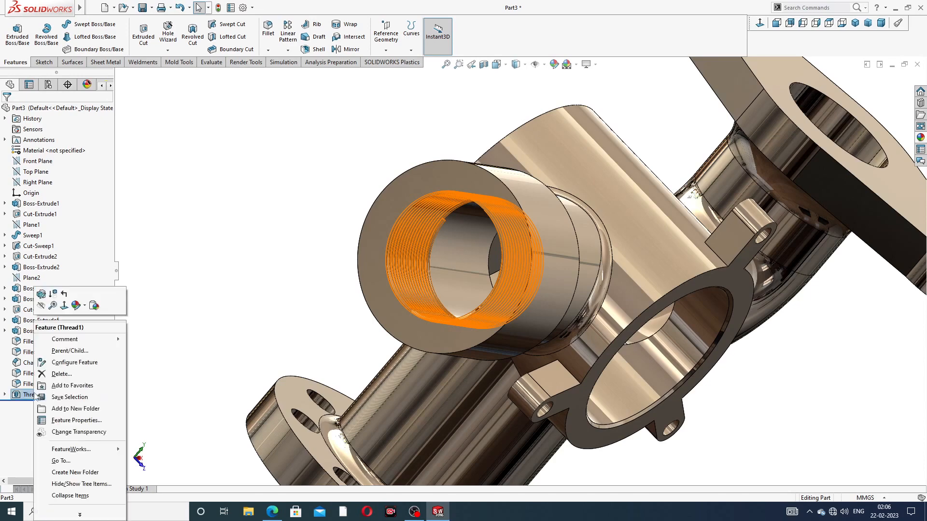
click(62, 374)
click(526, 210)
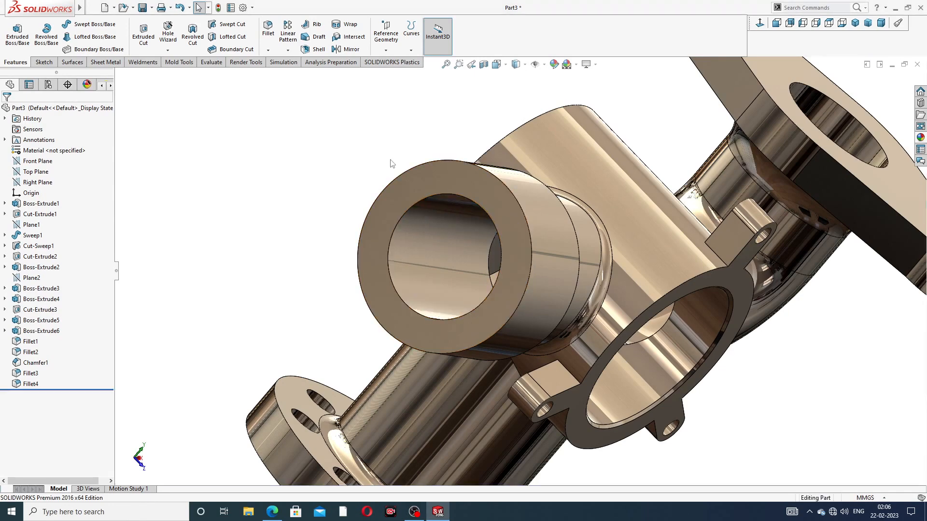
Sketch a circle of about 26.4 mm radius, centred on the origin, on the side pipe's annular end face.
click(456, 174)
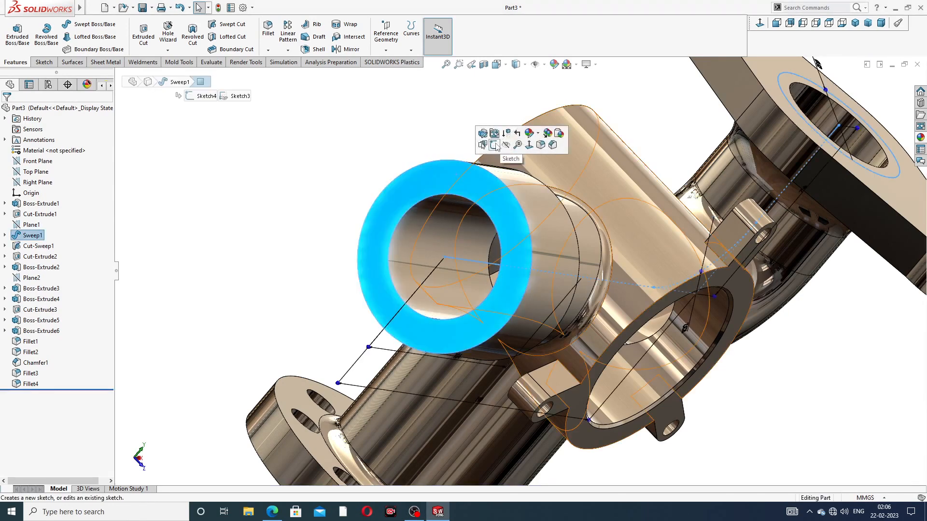
click(494, 145)
click(759, 27)
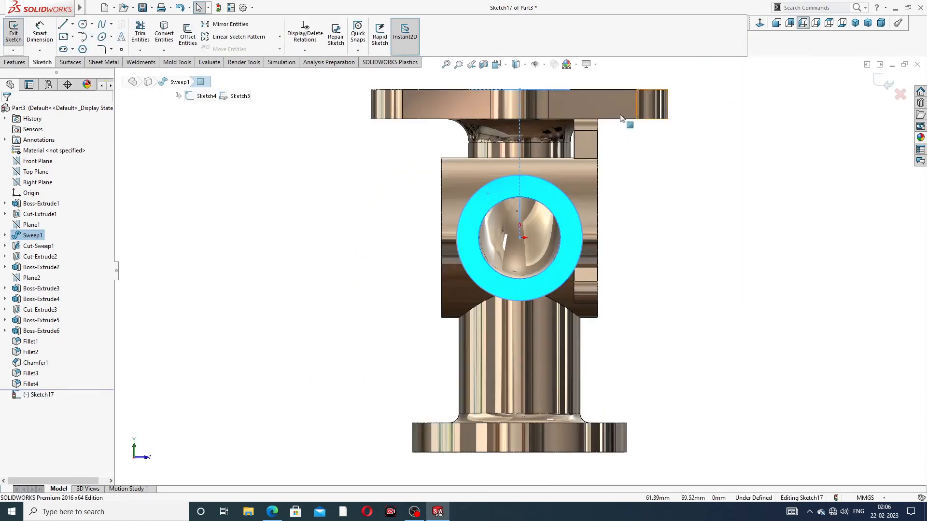
click(83, 24)
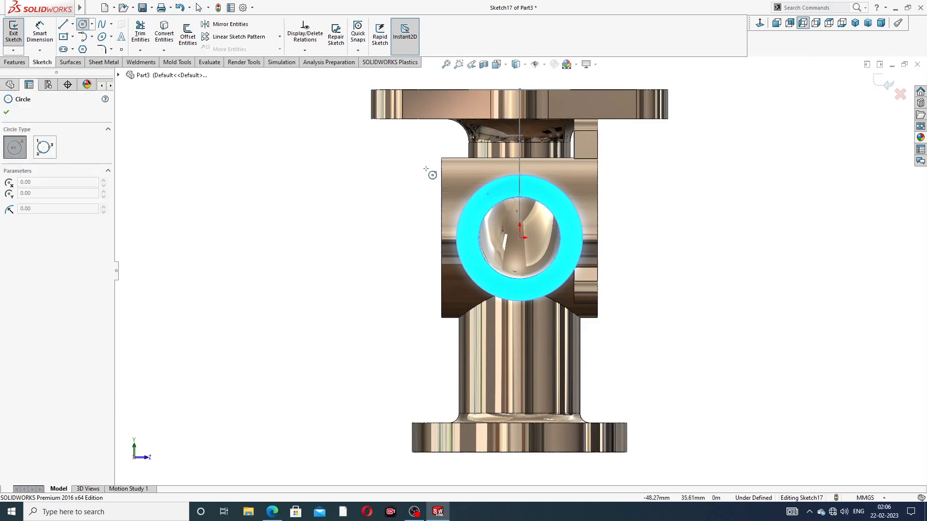
click(519, 238)
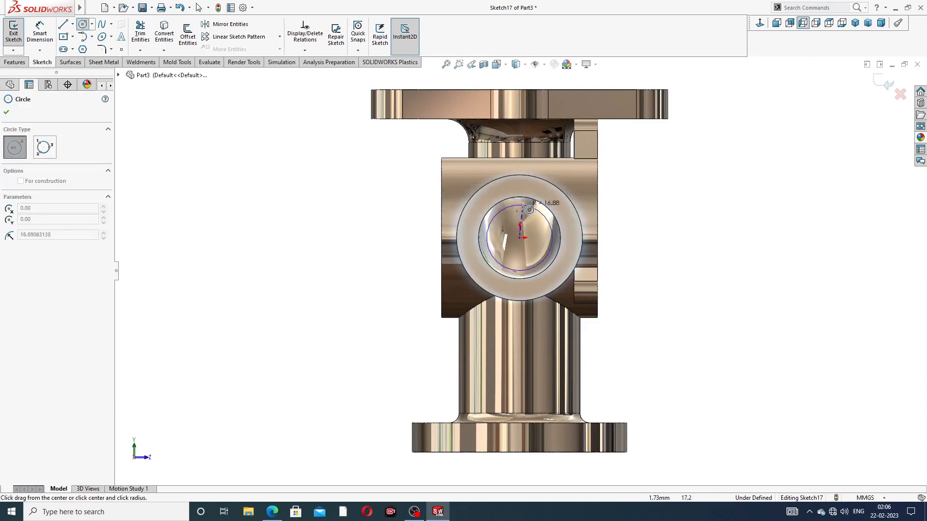
click(525, 187)
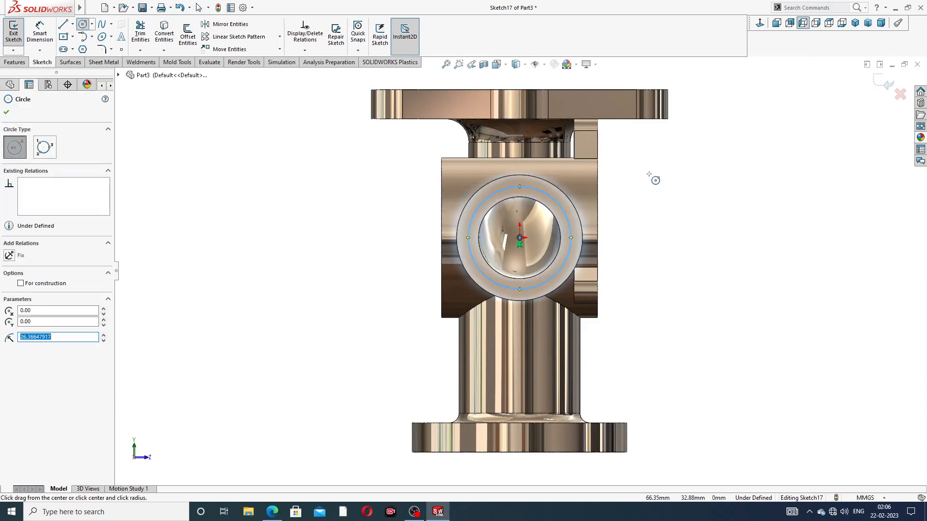
right_click(651, 174)
click(669, 182)
scroll(566, 199, down, 2)
scroll(567, 198, down, 1)
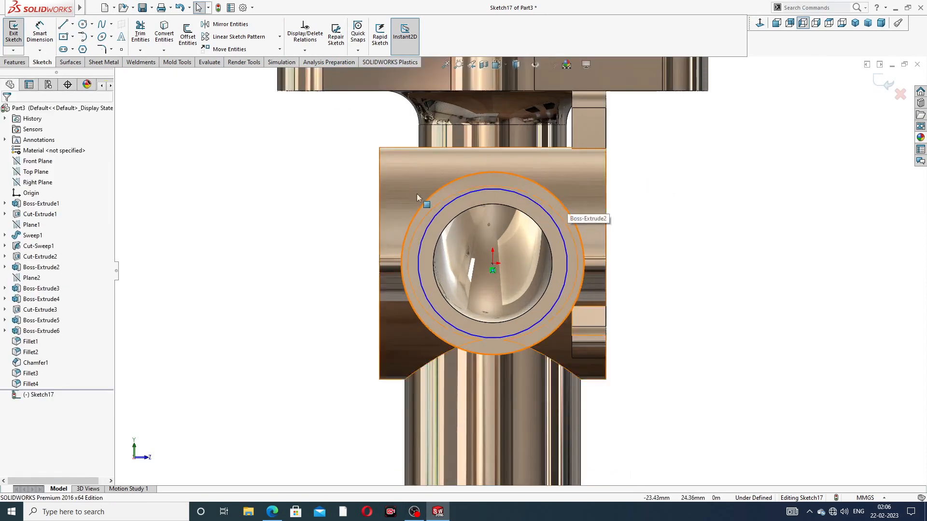
Convert the side pipe's circular bore edge into a sketch circle inside the drawn circle.
click(491, 204)
click(141, 37)
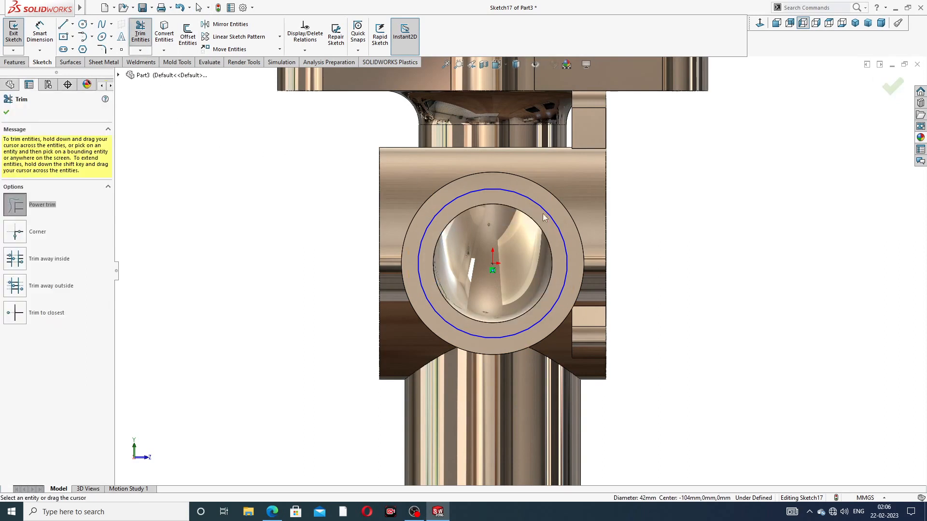
click(7, 113)
click(481, 204)
click(164, 33)
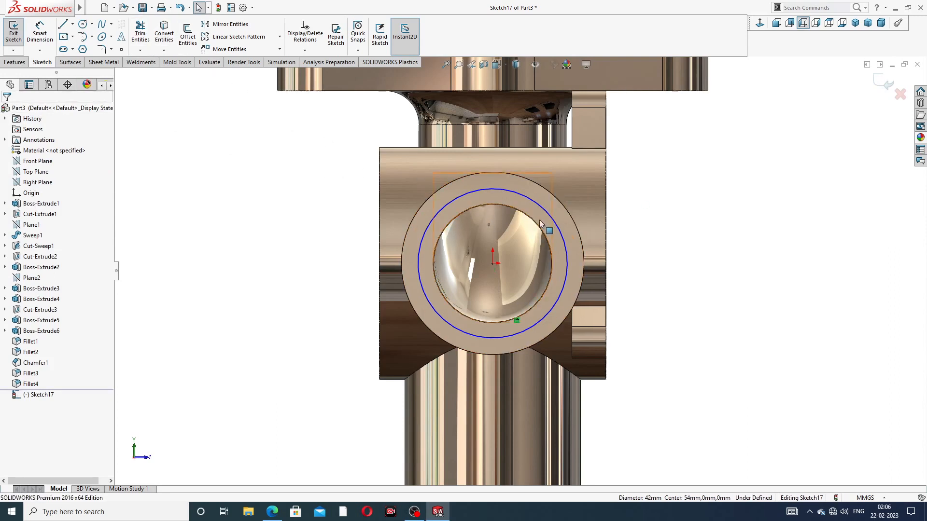
Dimension the drawn outer circle on the side pipe's end face with a diameter of 62 mm.
click(40, 33)
click(517, 193)
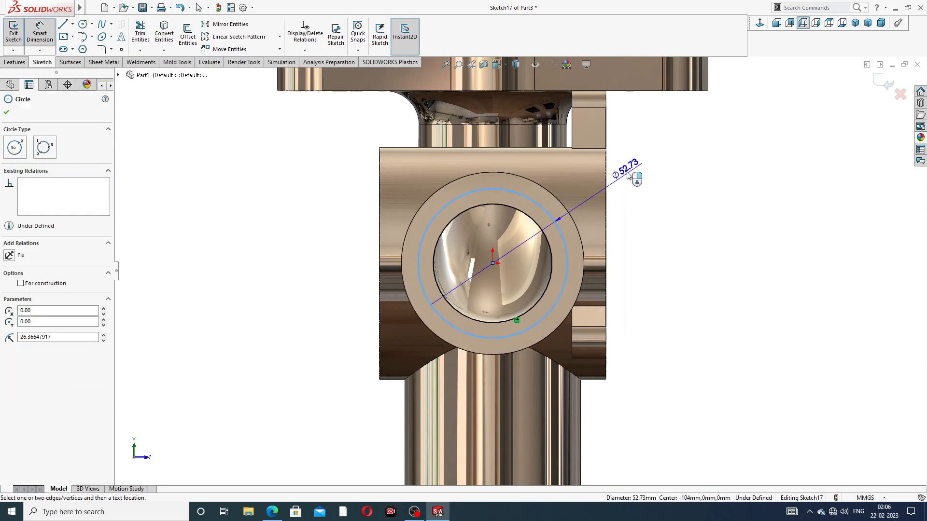
click(627, 172)
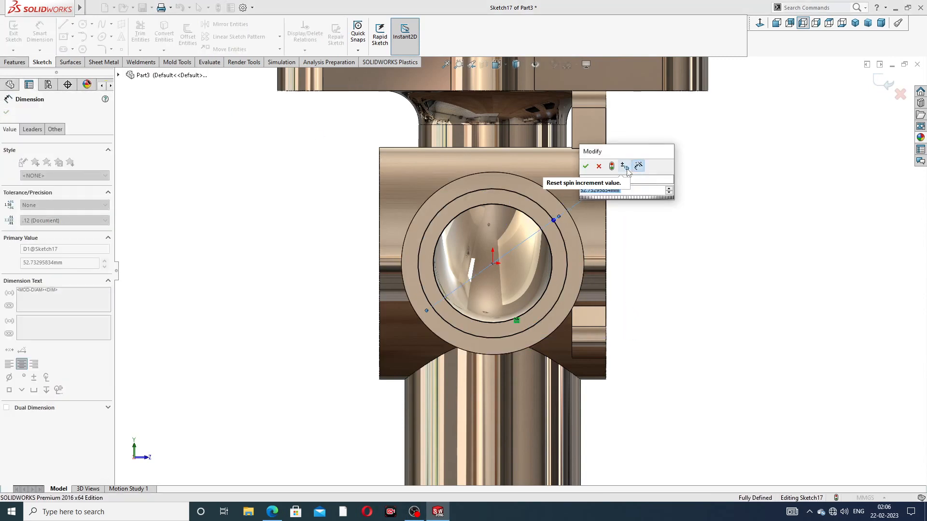
text(62)
key(Return)
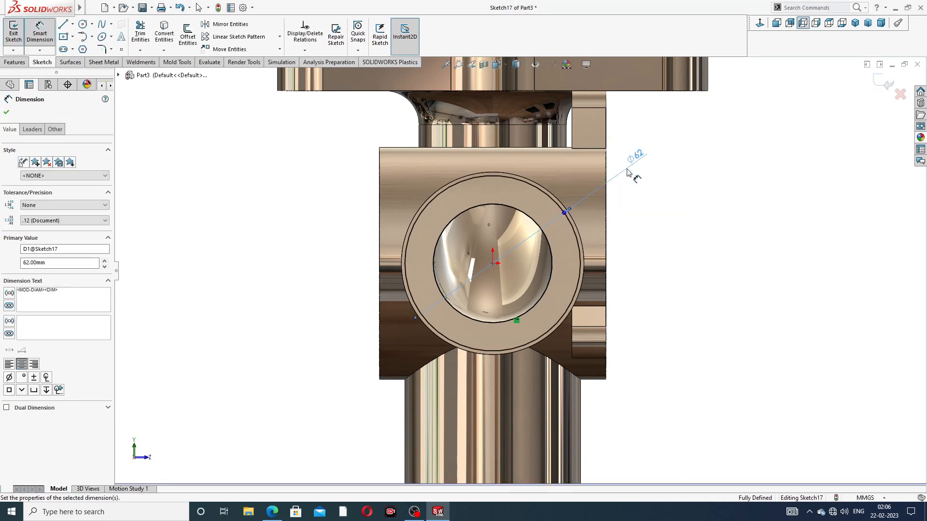
Try diameters of 45 mm and 52 mm for the outer sketch circle.
double_click(637, 156)
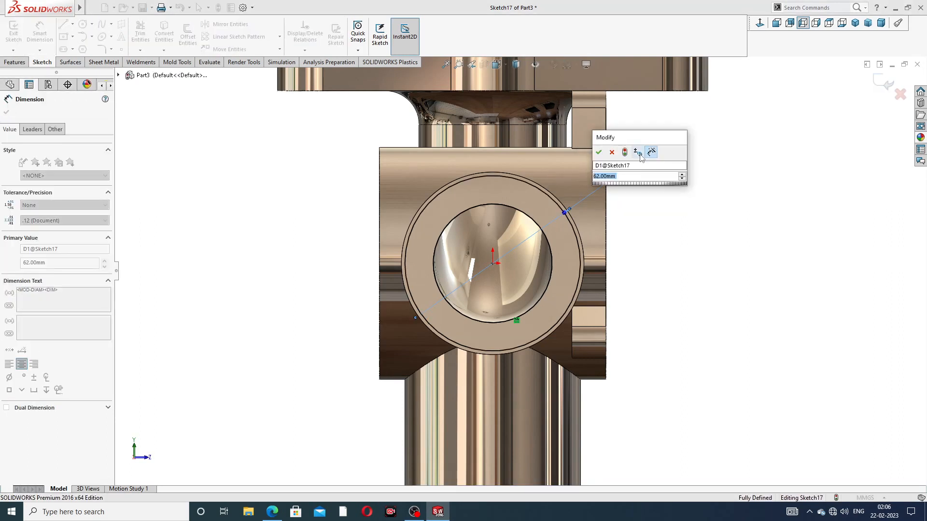
text(45)
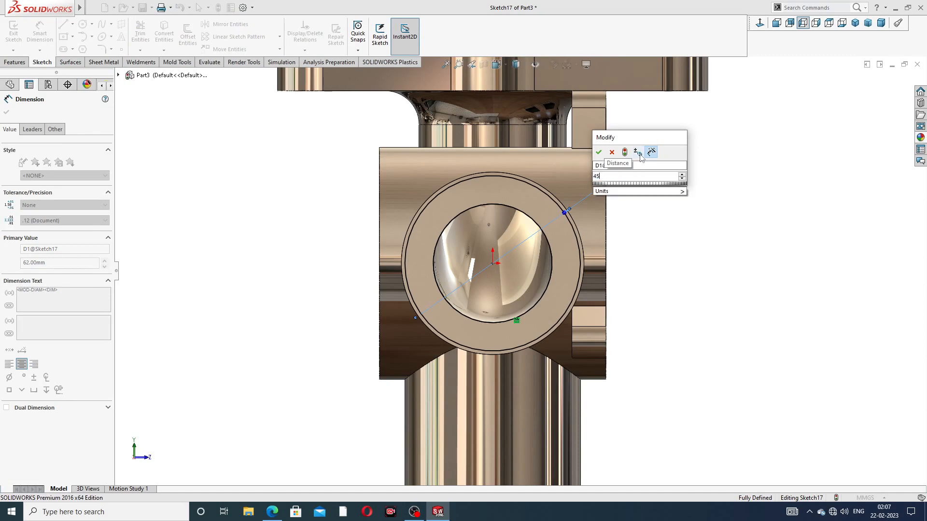
key(Return)
double_click(621, 170)
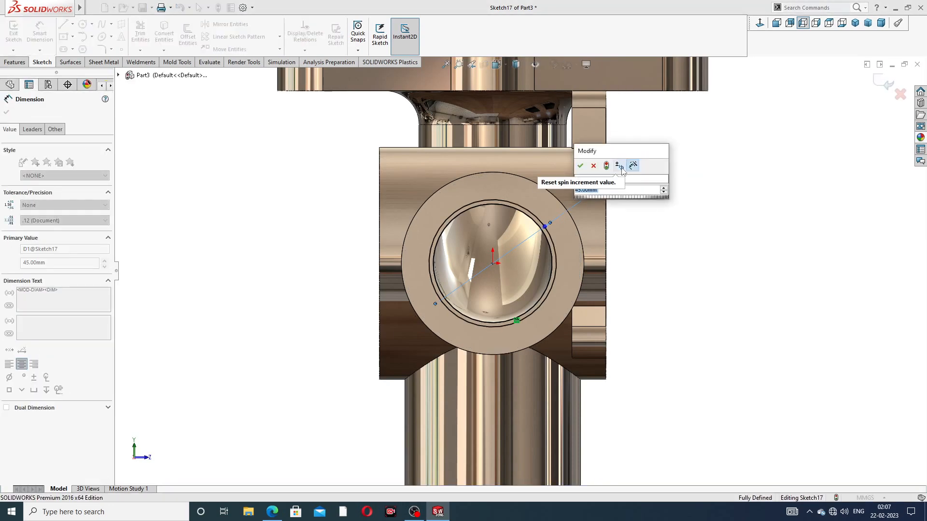
key(Return)
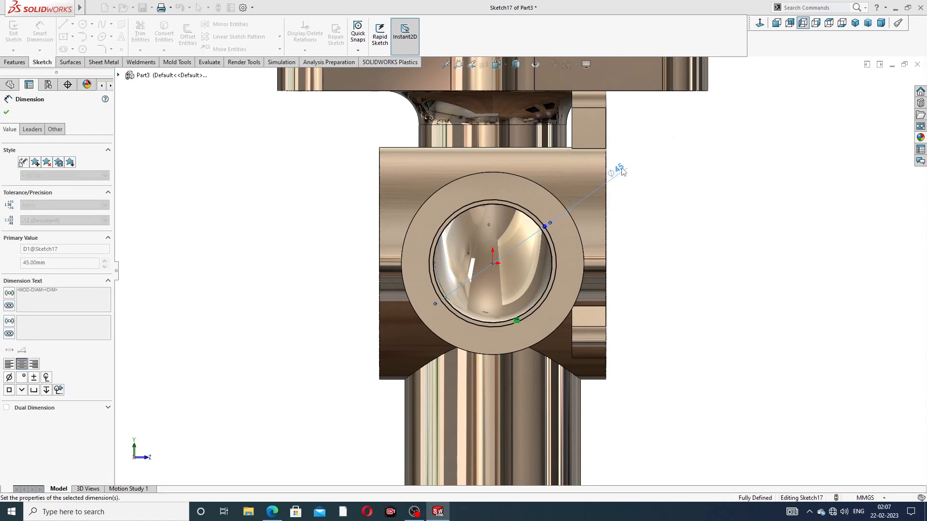
click(661, 208)
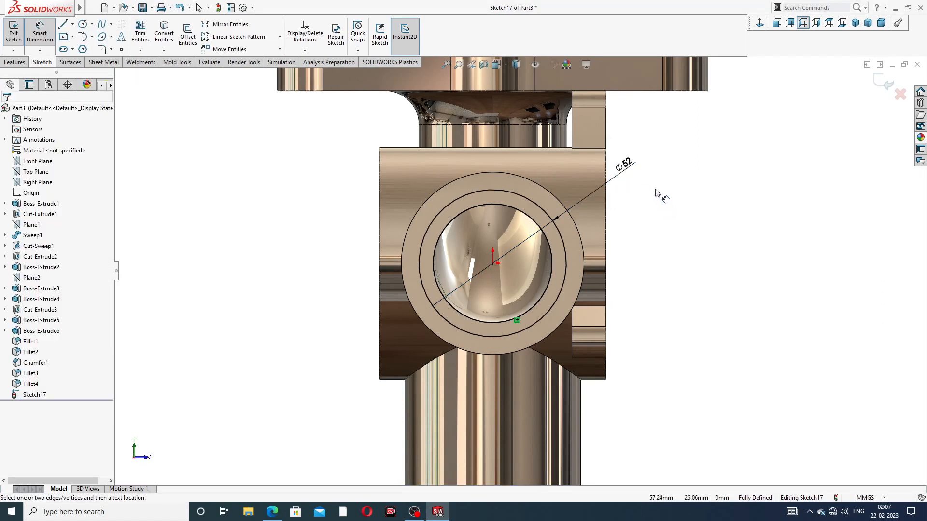
Set the outer sketch circle's diameter to 54 mm and finish the sketch.
click(626, 164)
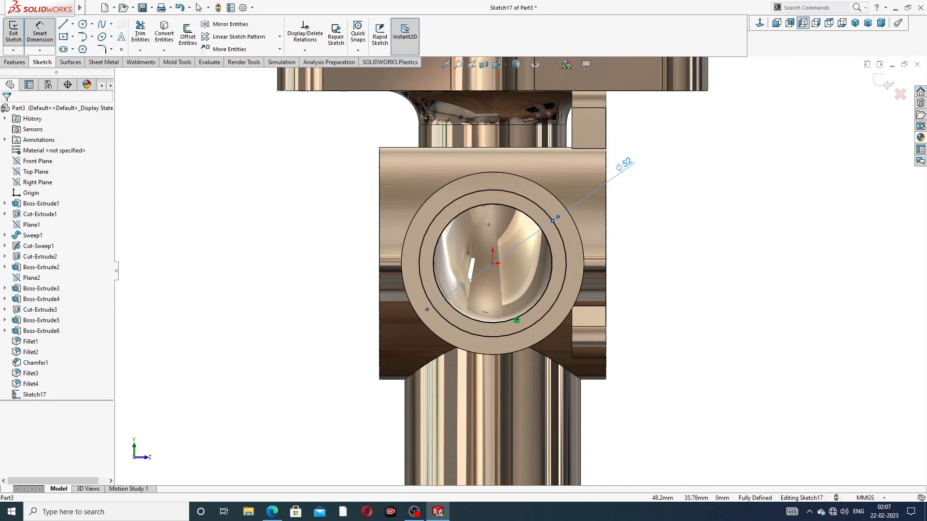
click(626, 164)
text(54)
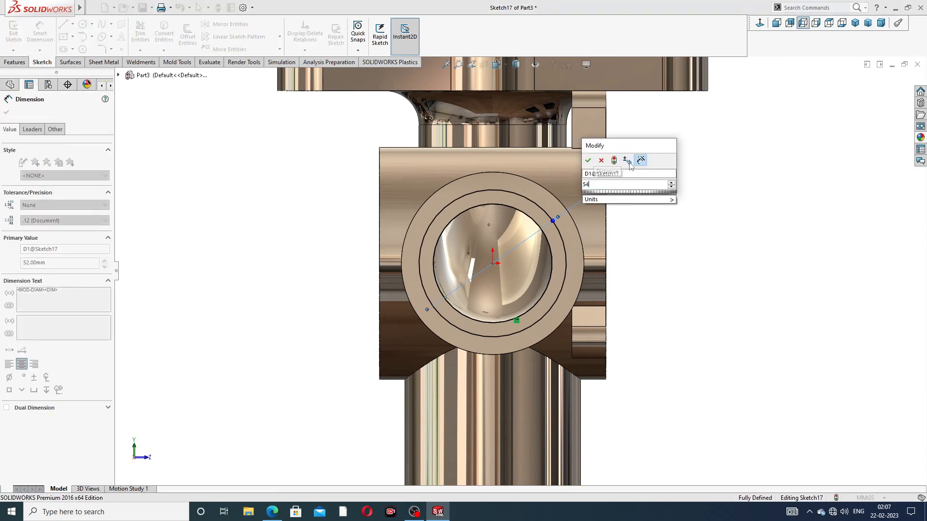
key(Return)
click(714, 165)
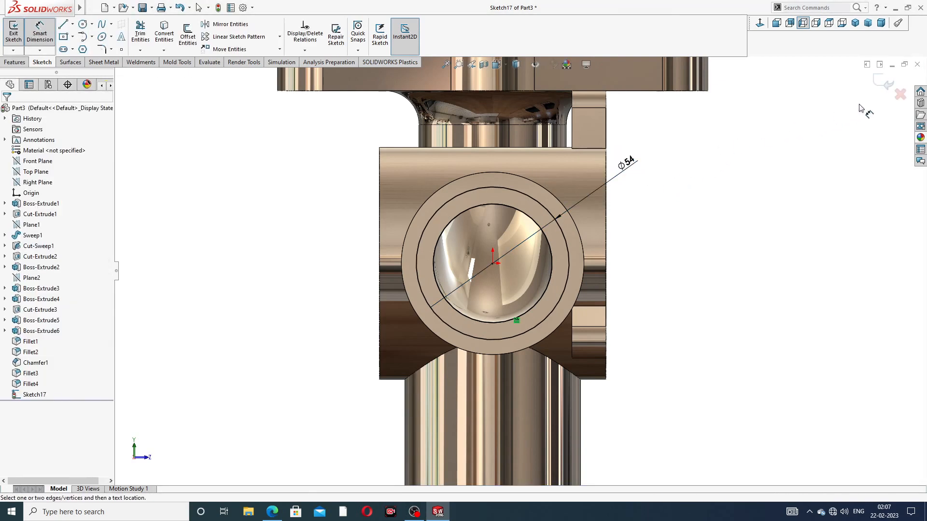
click(884, 84)
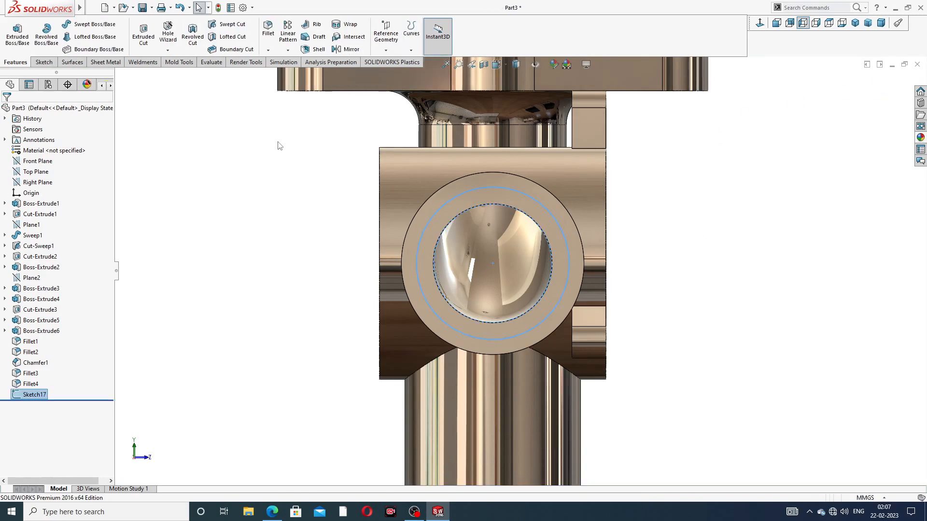
Cut-extrude the ring between the two circles 32 mm blind into the side pipe's end.
click(143, 34)
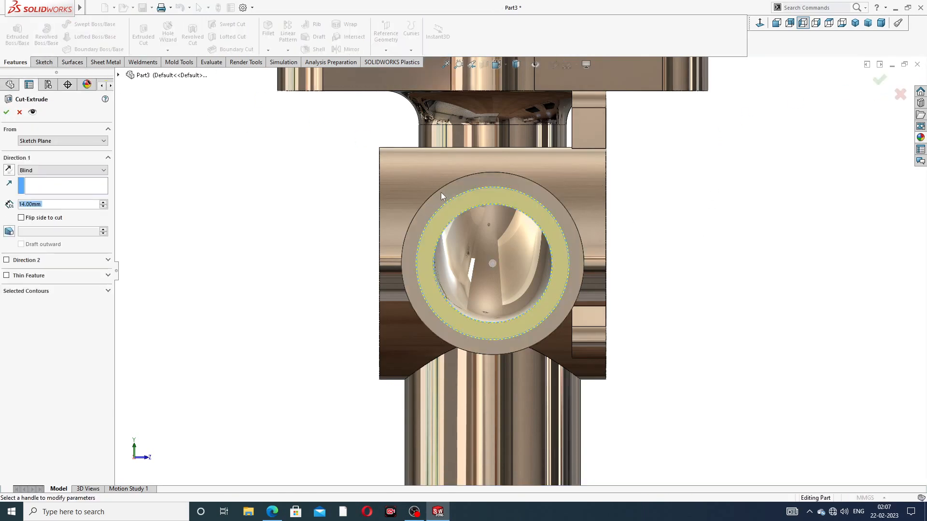
scroll(473, 211, up, 1)
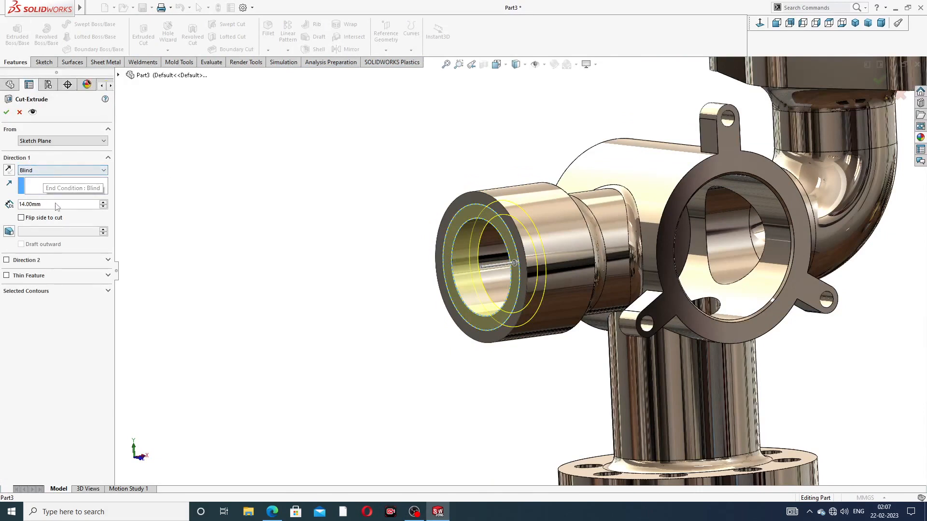
click(29, 204)
text(32)
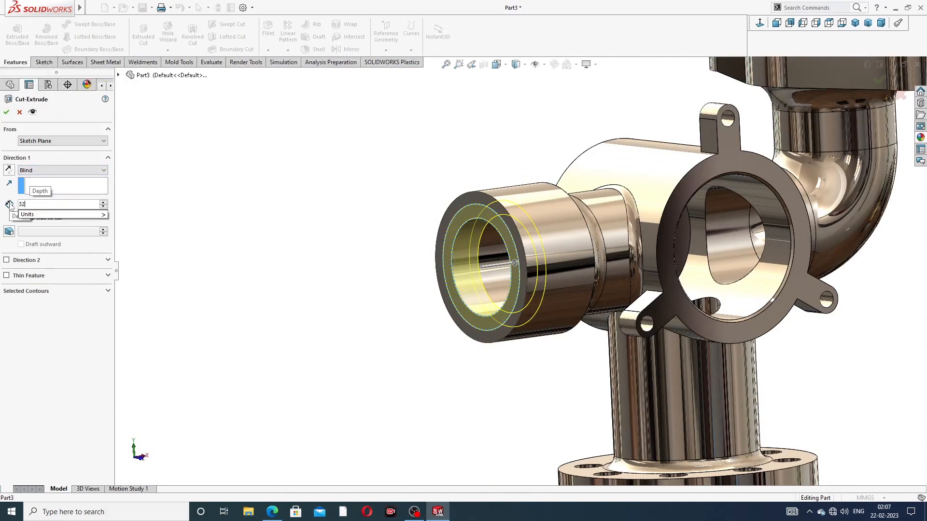
key(Return)
click(6, 112)
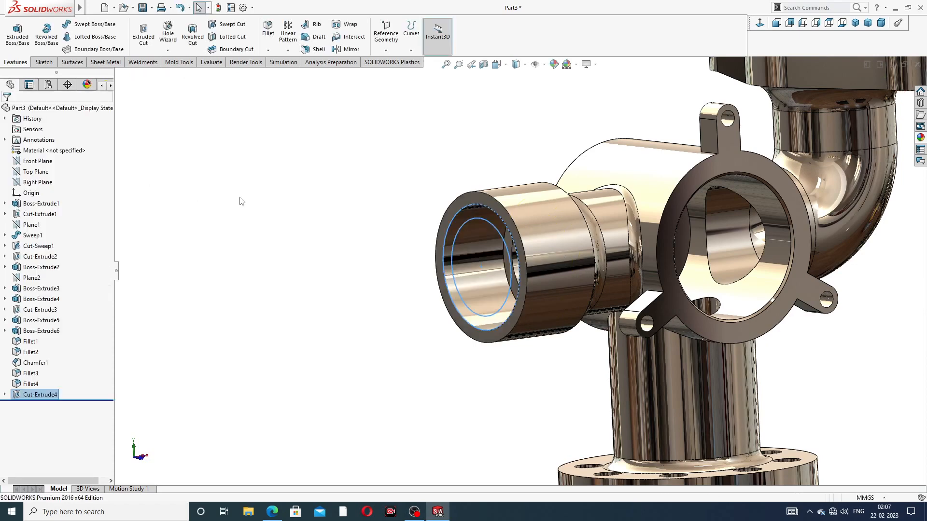
Start a 32 mm blind Metric Tap M30x2.0 cut thread on the outer edge of the side pipe's enlarged bore.
middle_drag(340, 243, 389, 221)
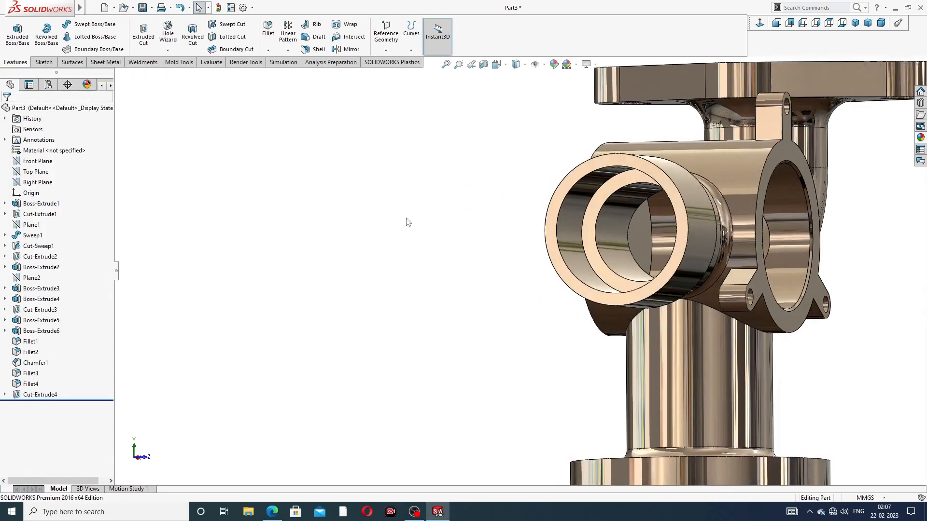
scroll(458, 203, up, 3)
middle_drag(558, 178, 506, 153)
click(167, 50)
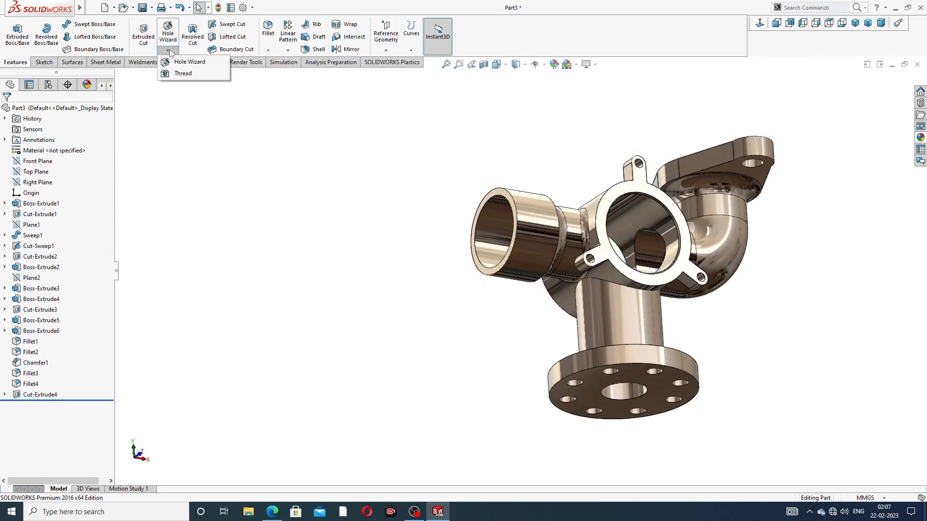
click(189, 74)
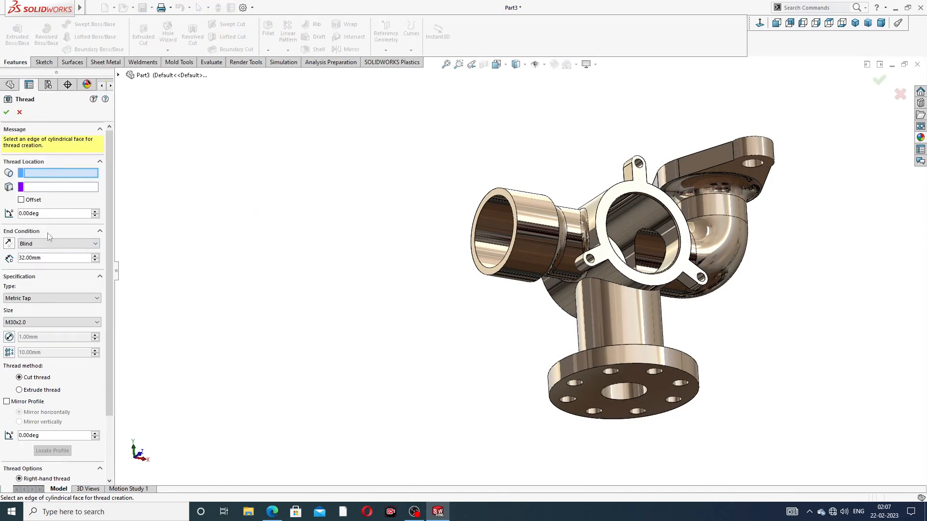
scroll(438, 294, down, 4)
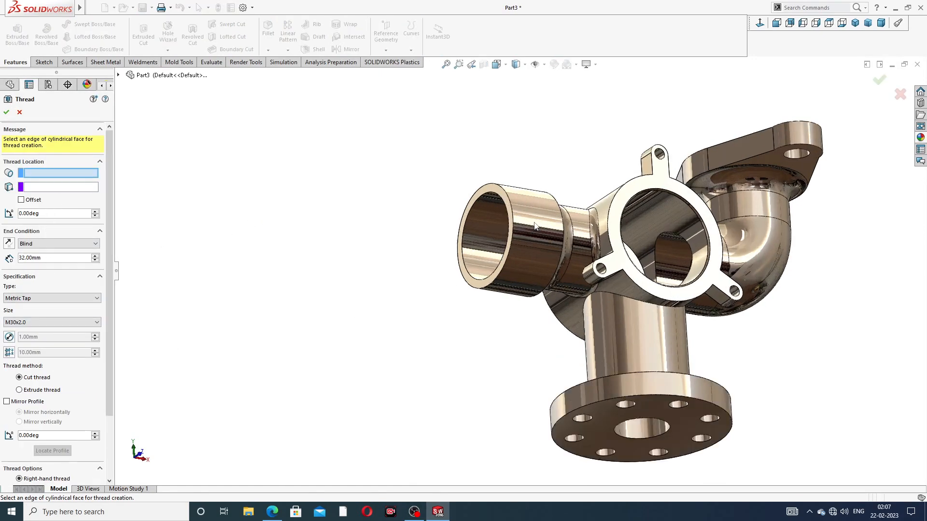
middle_drag(564, 269, 555, 268)
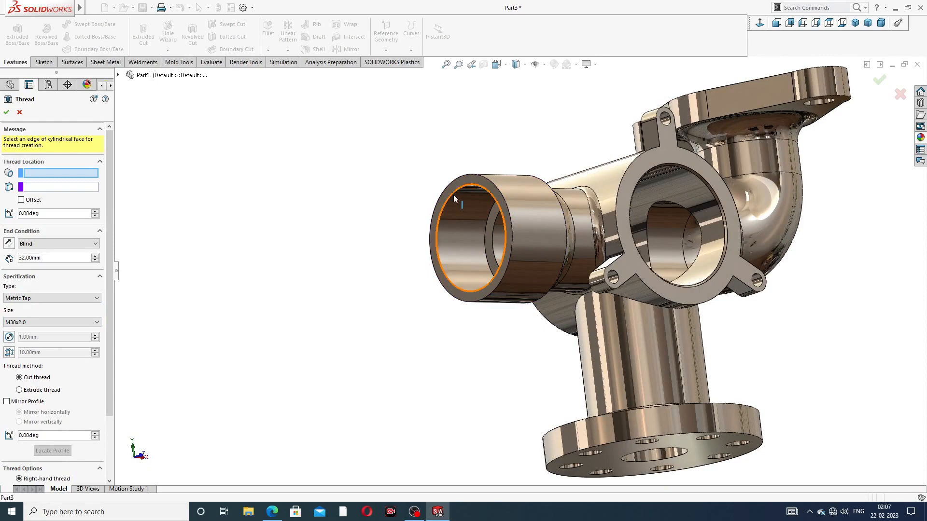
click(453, 194)
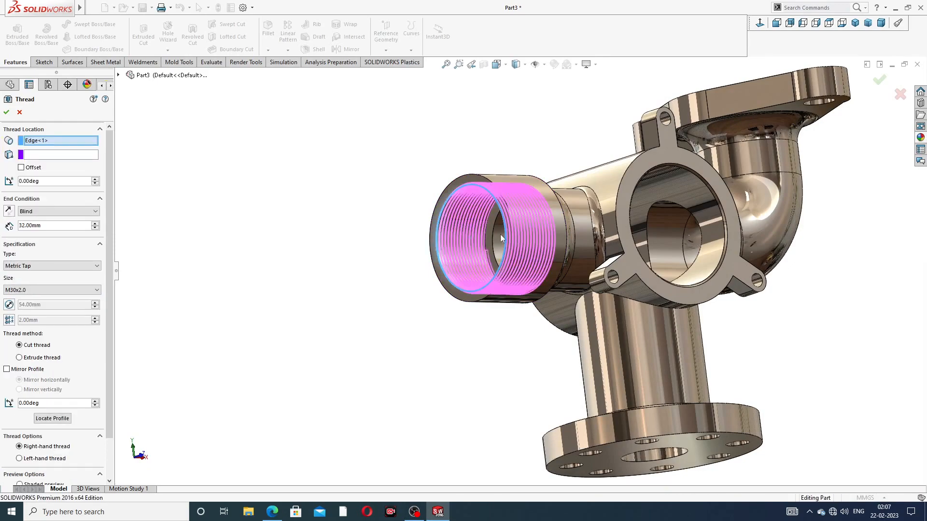
middle_drag(495, 263, 369, 289)
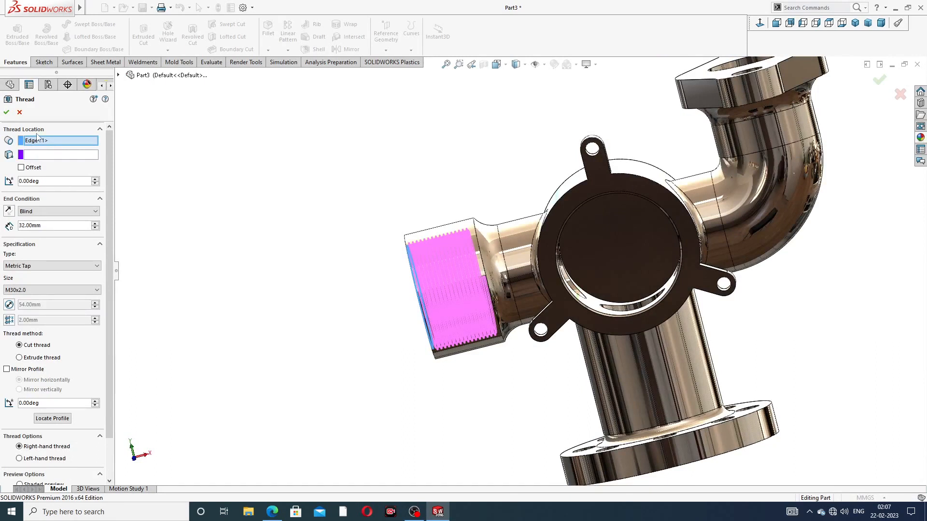
Offset the thread start 2 mm outward from the bore edge with the offset direction reversed, and create the thread.
click(21, 168)
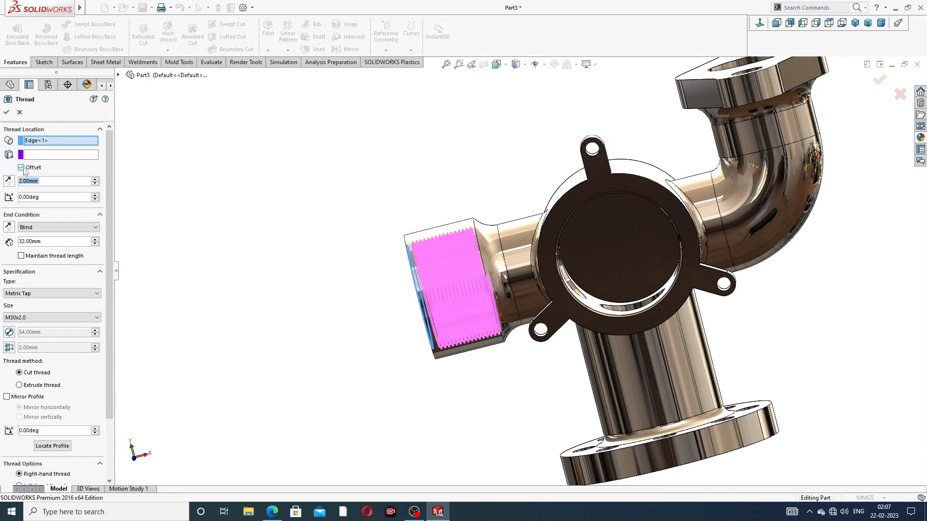
click(9, 182)
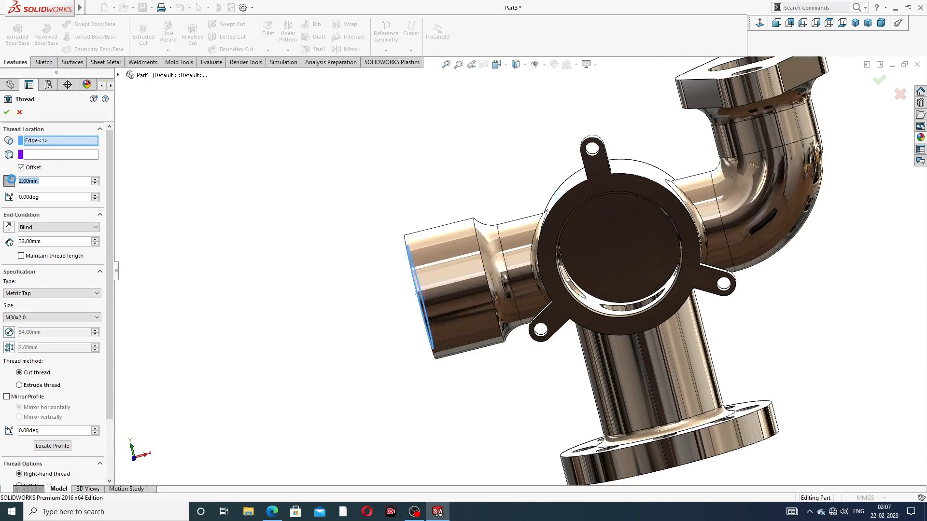
middle_drag(311, 263, 333, 236)
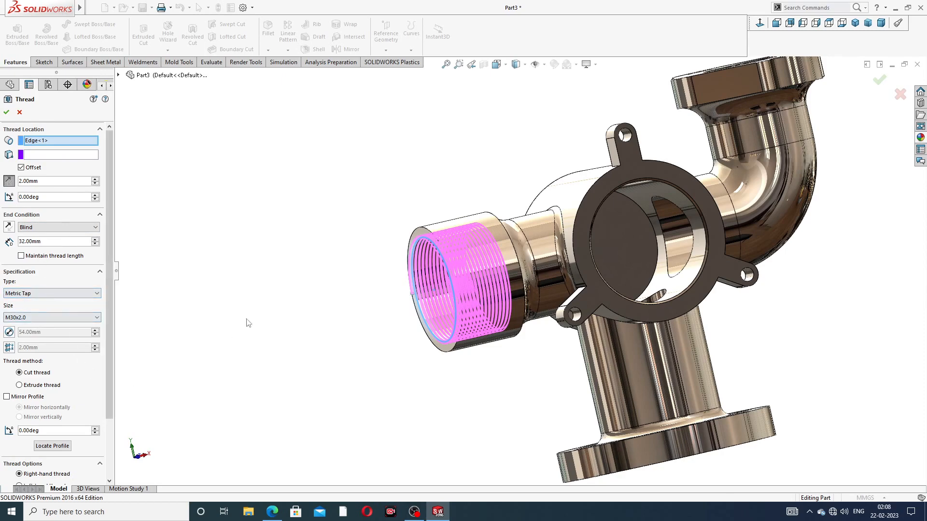
click(6, 112)
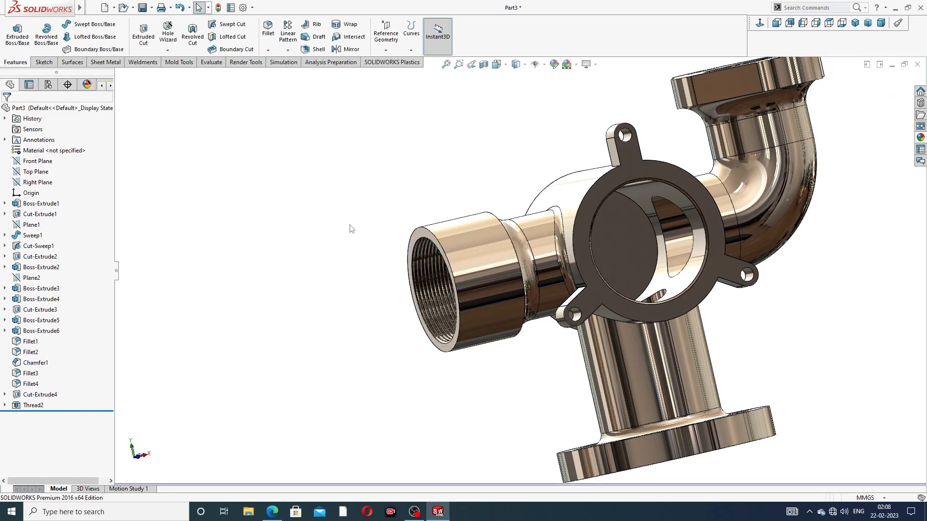
Colour the side pipe's thread feature dark grey with RGB 64, 64, 64.
middle_drag(352, 224, 331, 282)
click(39, 406)
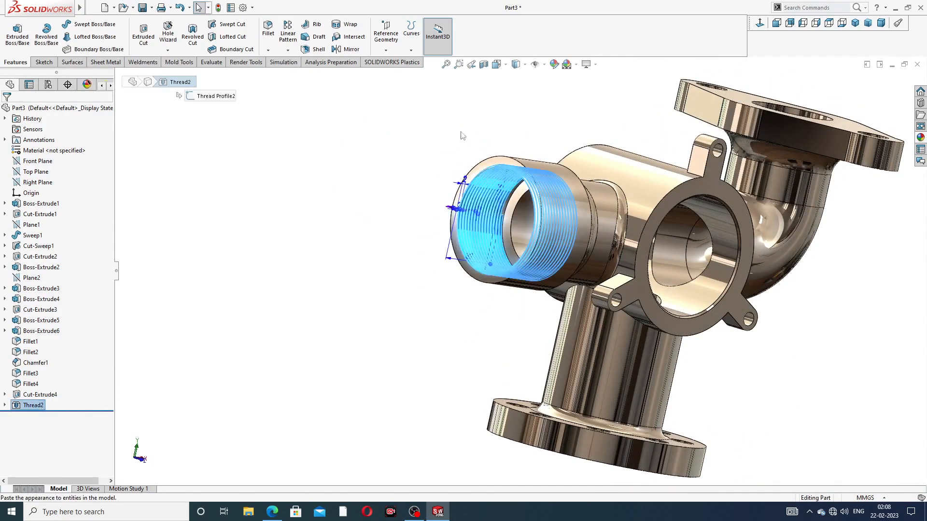
click(535, 66)
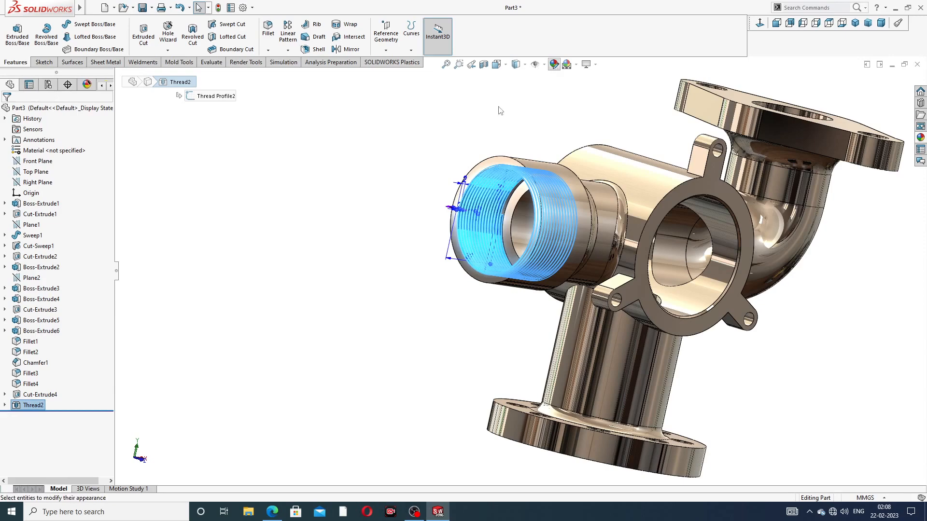
click(78, 317)
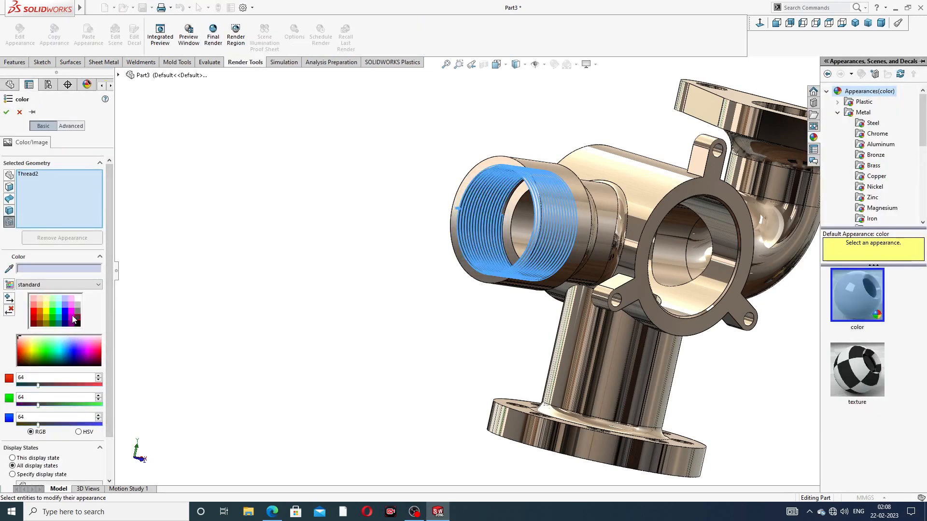
click(6, 112)
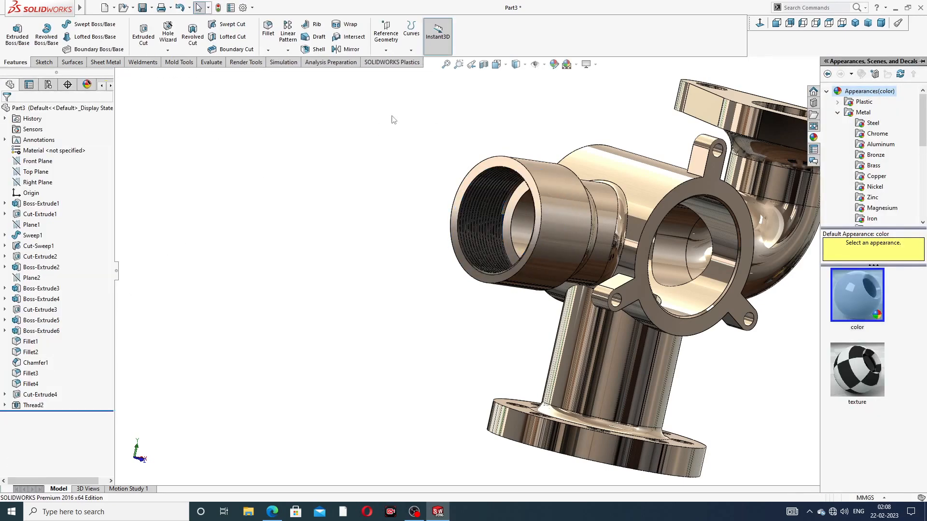
Apply the polished brass metal appearance to the whole pipe fitting.
scroll(686, 177, up, 3)
middle_drag(686, 177, 634, 223)
scroll(637, 223, down, 2)
scroll(702, 210, up, 3)
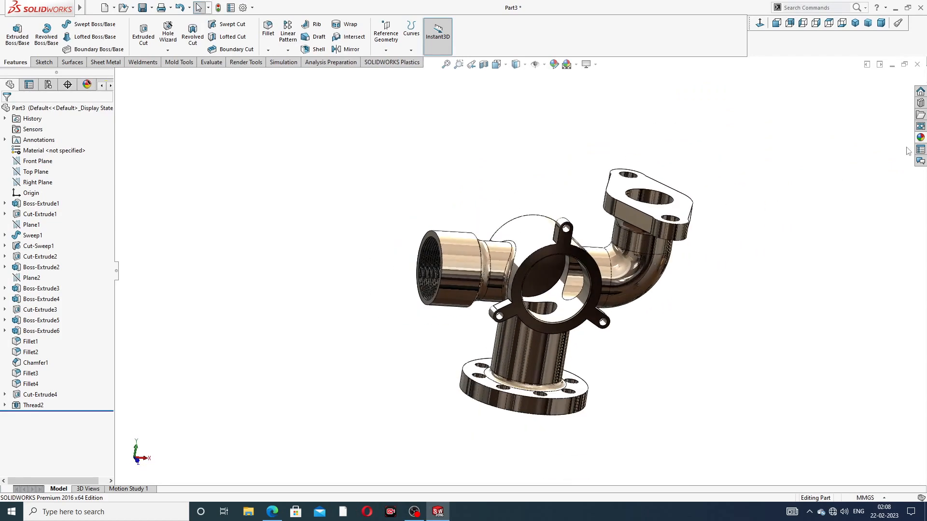
click(920, 139)
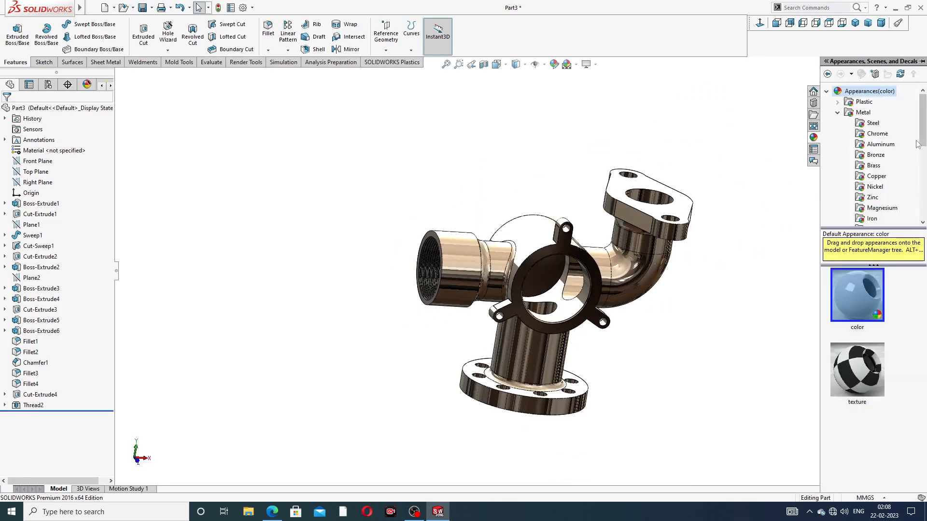
click(876, 176)
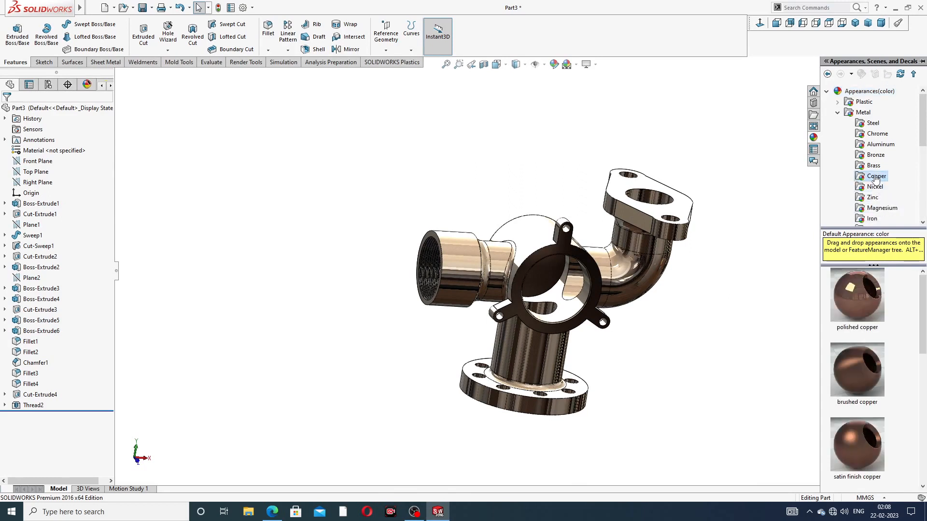
click(875, 166)
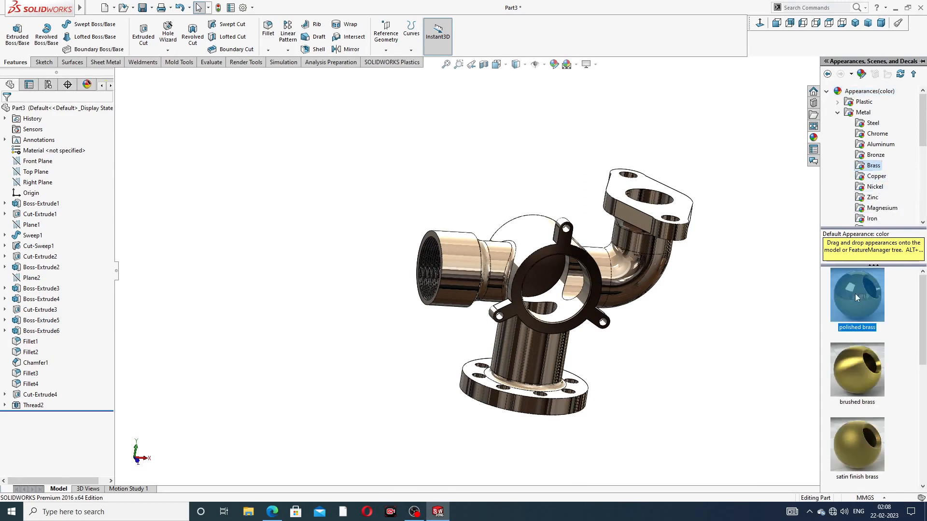
double_click(855, 293)
Examine the brass-finished fitting's flanges, ports and threaded side pipe from several angles.
middle_drag(697, 275, 711, 257)
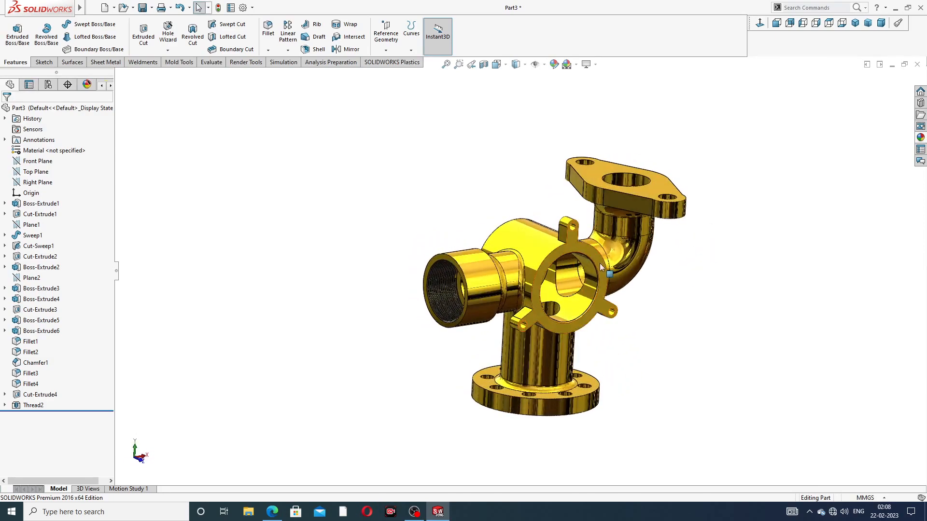
scroll(610, 245, down, 3)
middle_drag(644, 167, 631, 209)
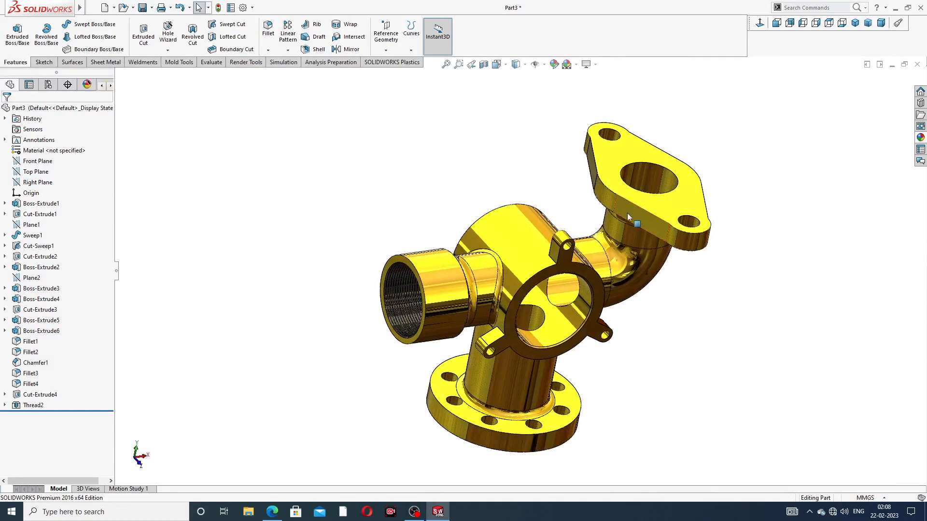
scroll(603, 279, down, 2)
scroll(603, 279, up, 2)
middle_drag(603, 279, 578, 270)
scroll(578, 270, down, 3)
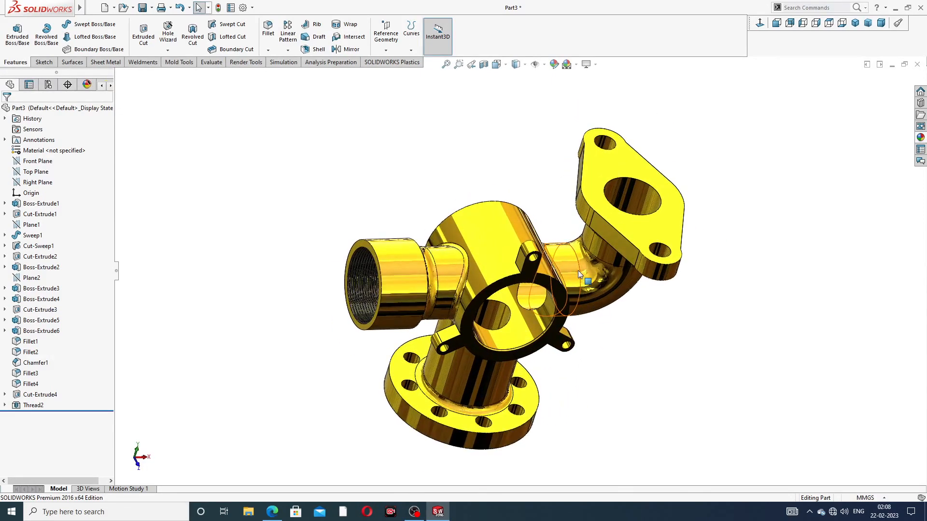
middle_drag(747, 234, 685, 310)
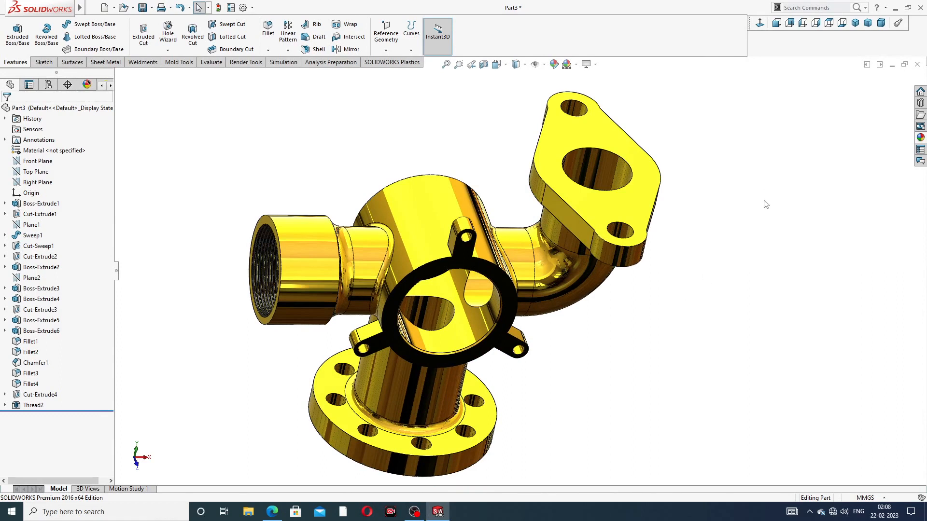
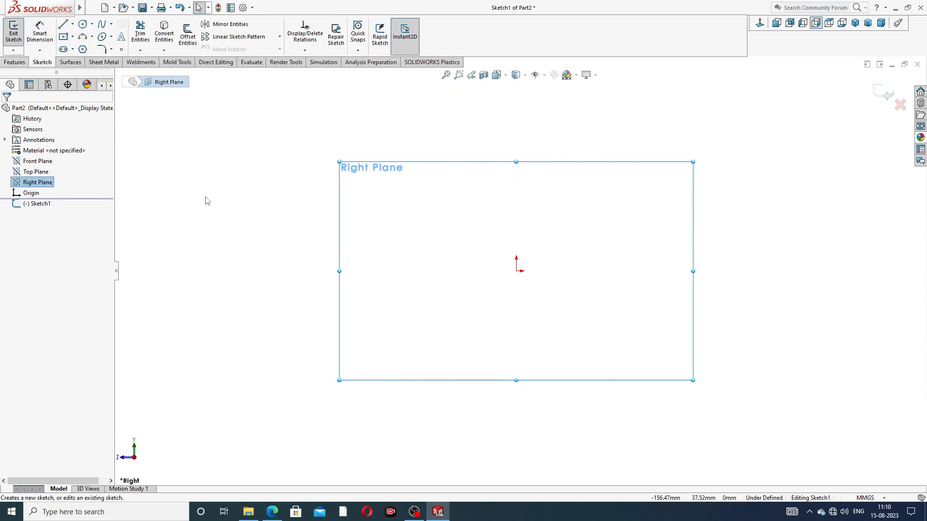
Sketch a vertical centreline about 139 mm long through the origin on the Right Plane.
click(63, 24)
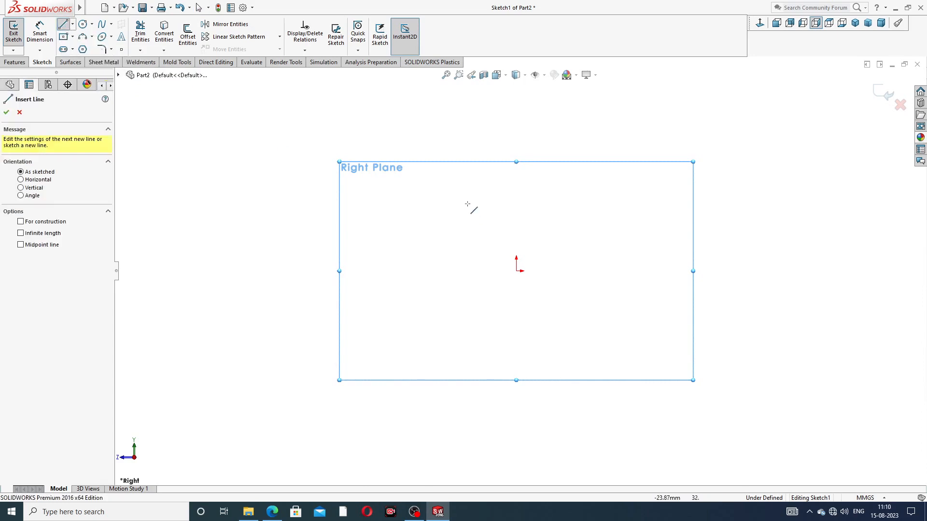
click(20, 112)
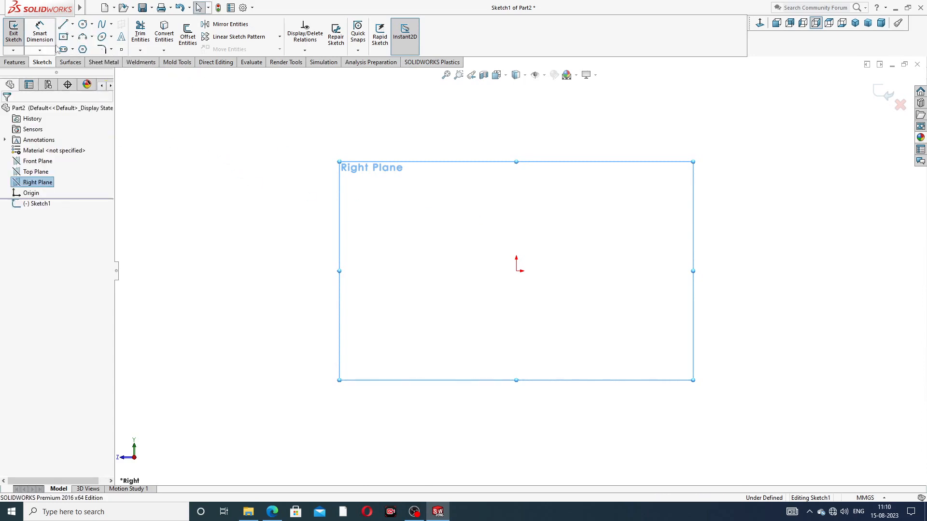
click(72, 24)
click(89, 48)
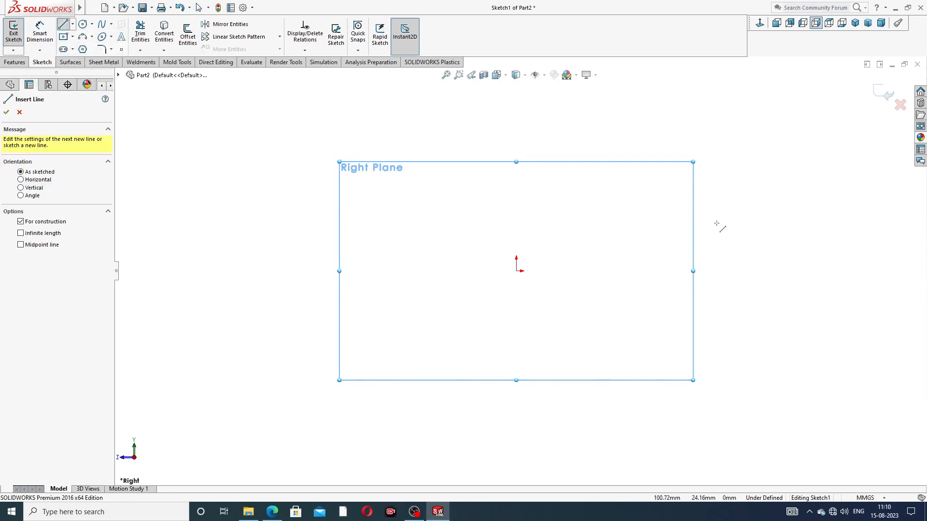
click(514, 122)
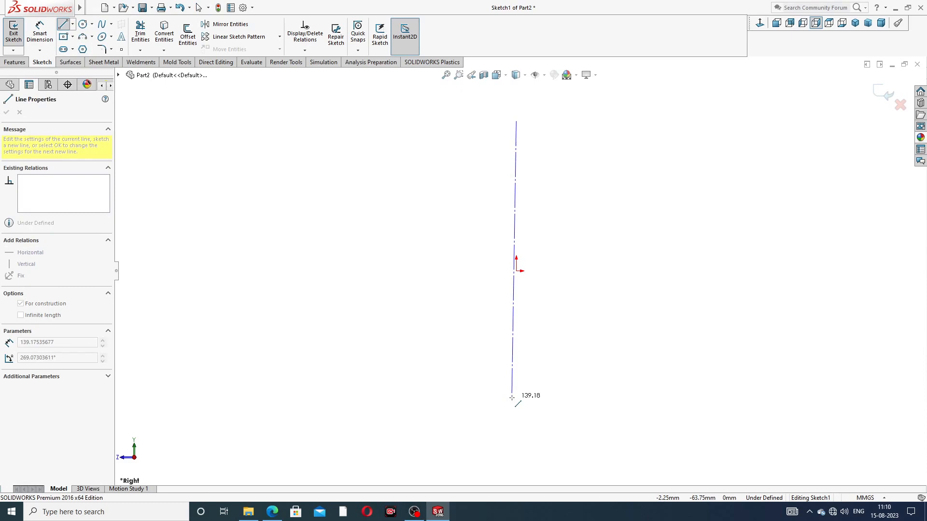
click(516, 397)
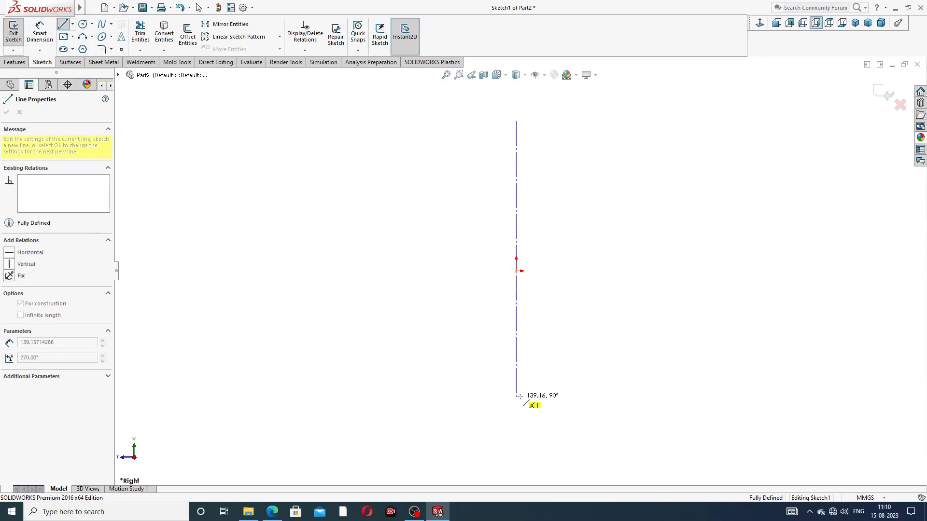
right_click(590, 271)
click(611, 284)
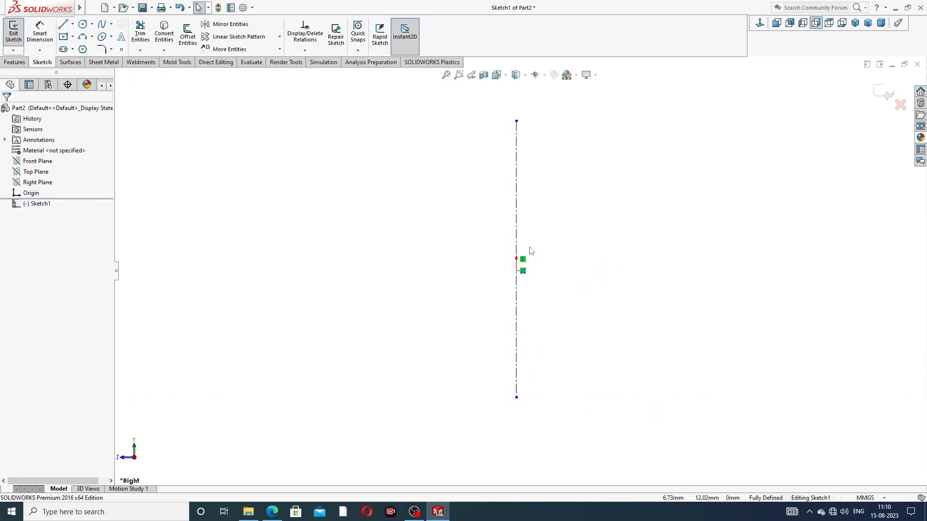
Add a Midpoint relation between the vertical centreline and the origin.
click(517, 237)
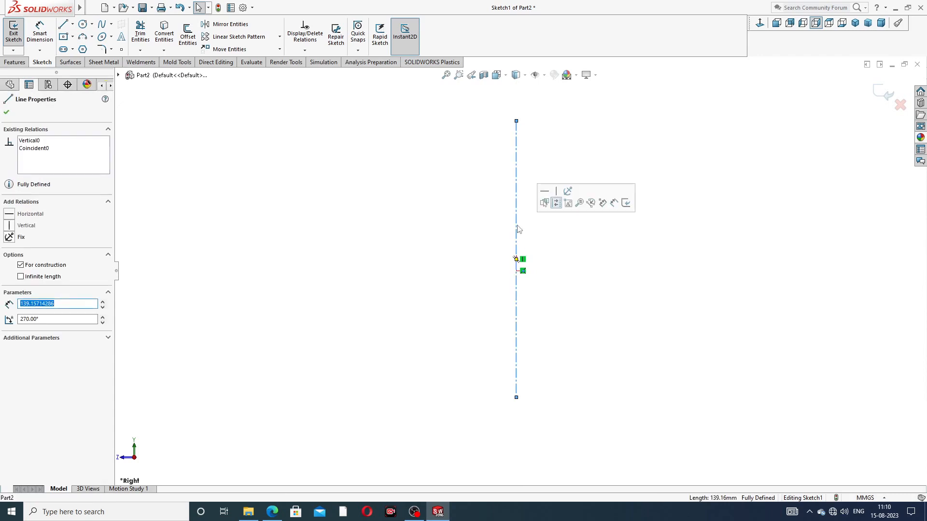
ctrl+click(516, 271)
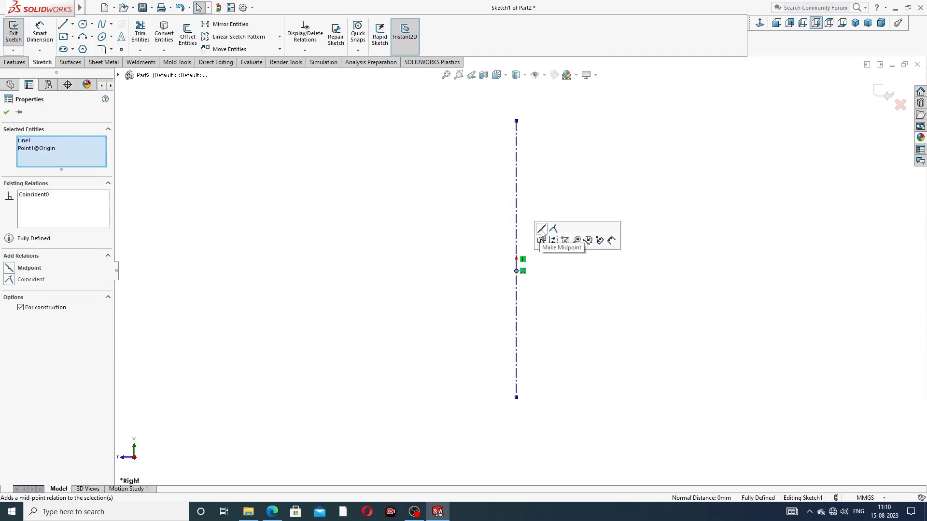
click(541, 239)
click(563, 296)
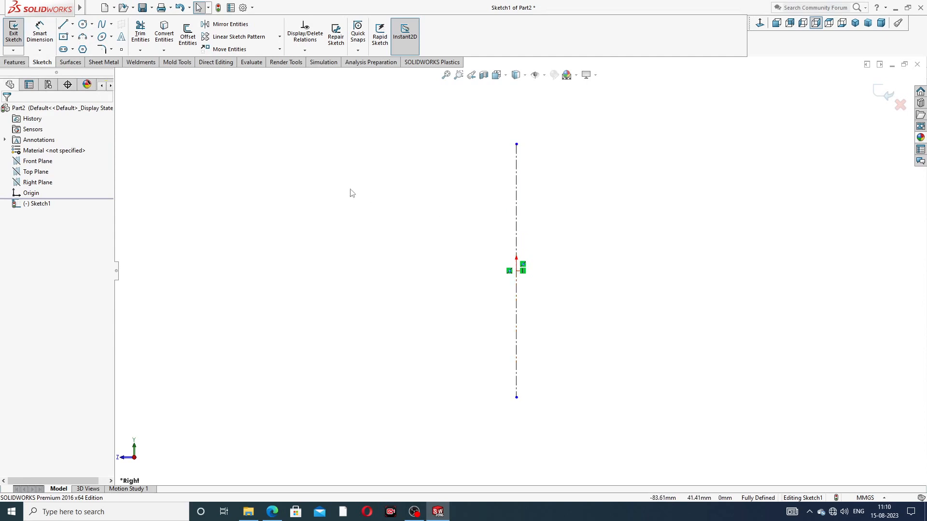
Set the centreline's length to 50 mm and check it against section A-A in the union's reference PDF drawing.
click(39, 33)
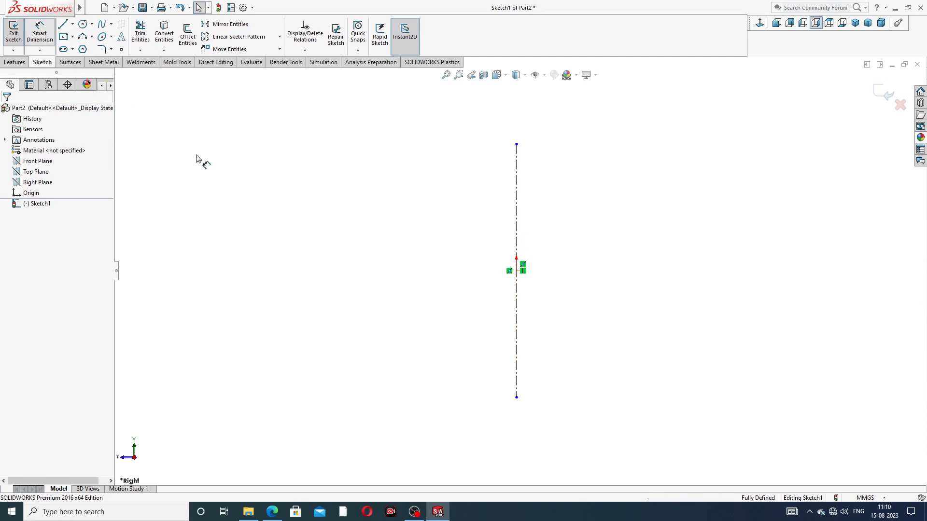
click(517, 236)
click(458, 268)
text(5)
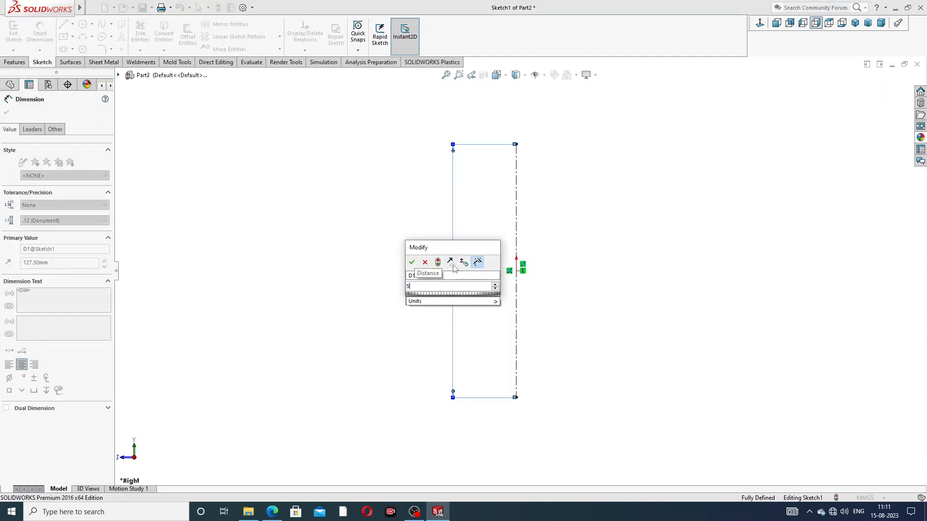
text(0)
key(Return)
click(616, 209)
scroll(581, 222, up, 2)
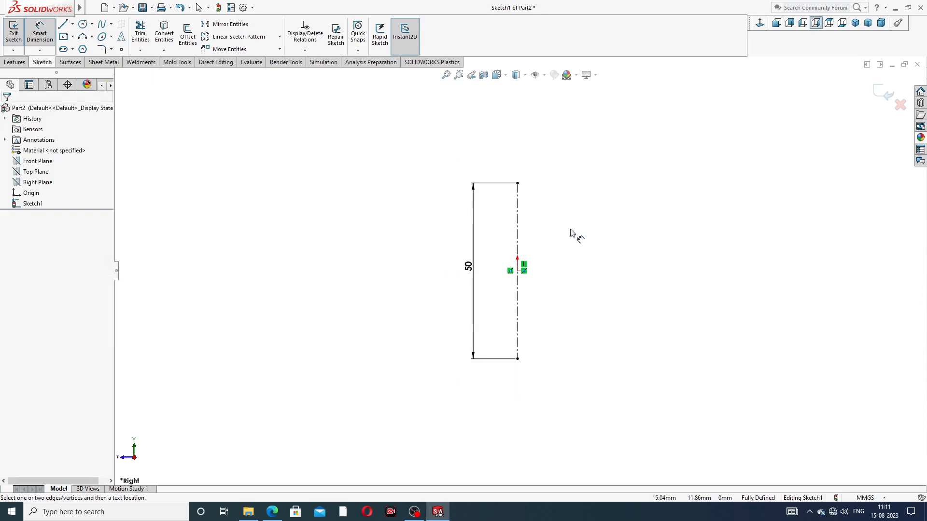
click(273, 512)
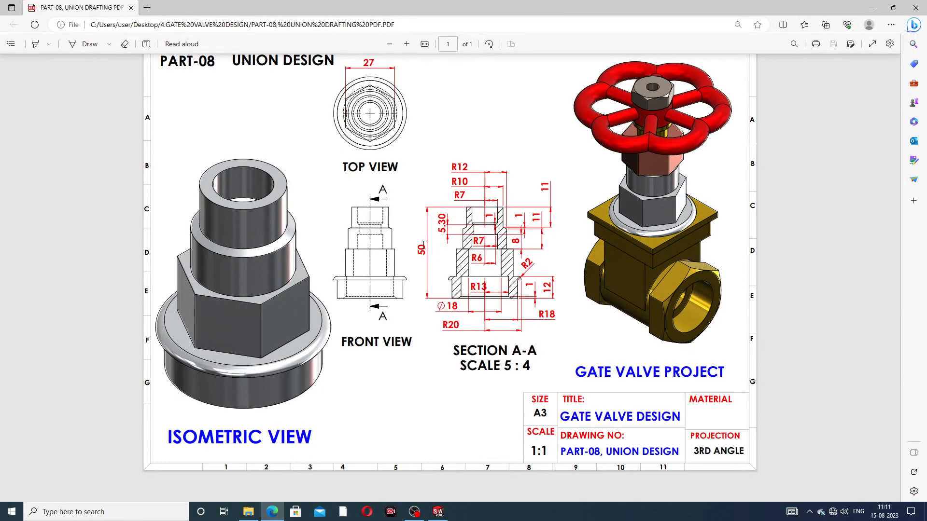
click(272, 512)
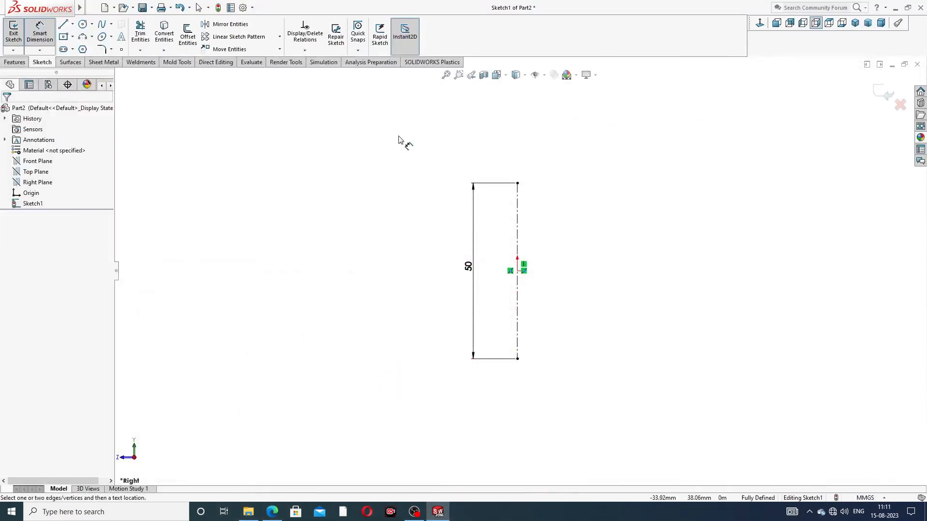
right_click(561, 160)
click(588, 140)
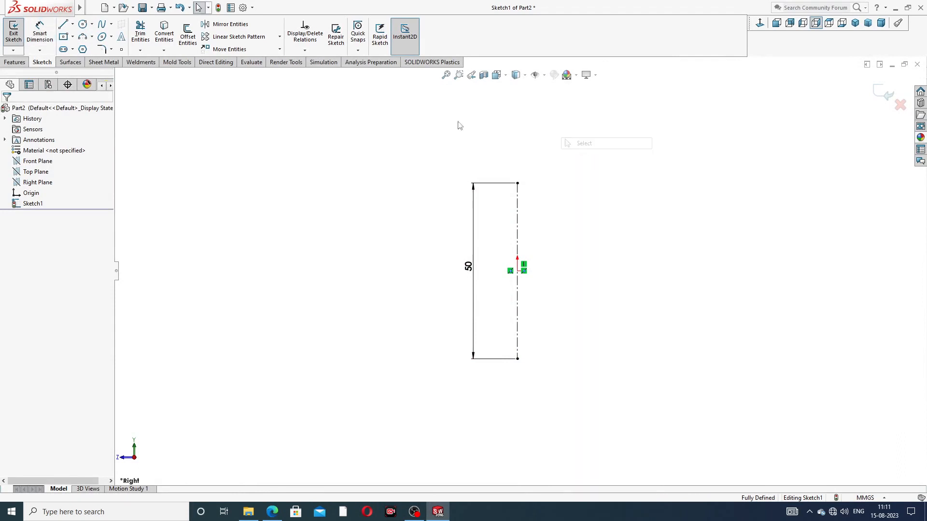
Beside the centreline, sketch a base line level with its lower end, a slanted line about 6.25 mm, an 18 mm vertical and an 11 mm horizontal, all approximate.
click(65, 25)
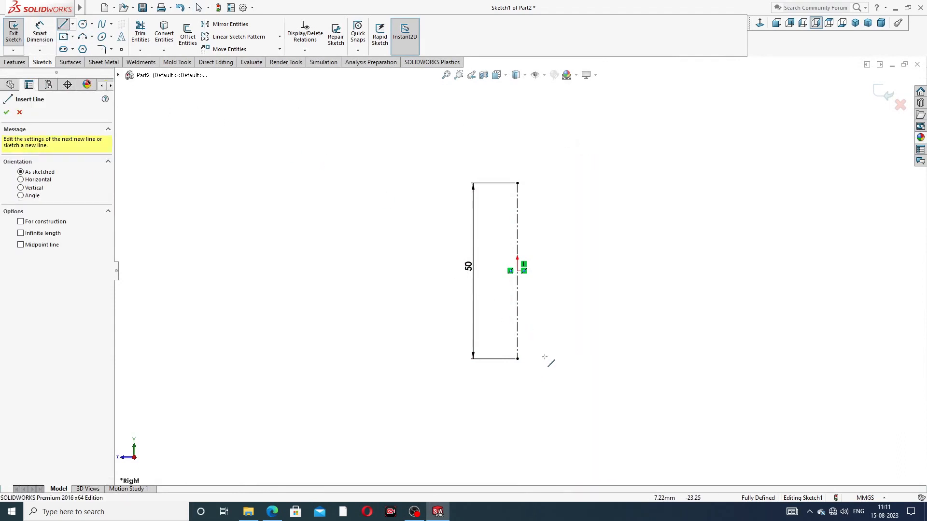
scroll(549, 362, down, 2)
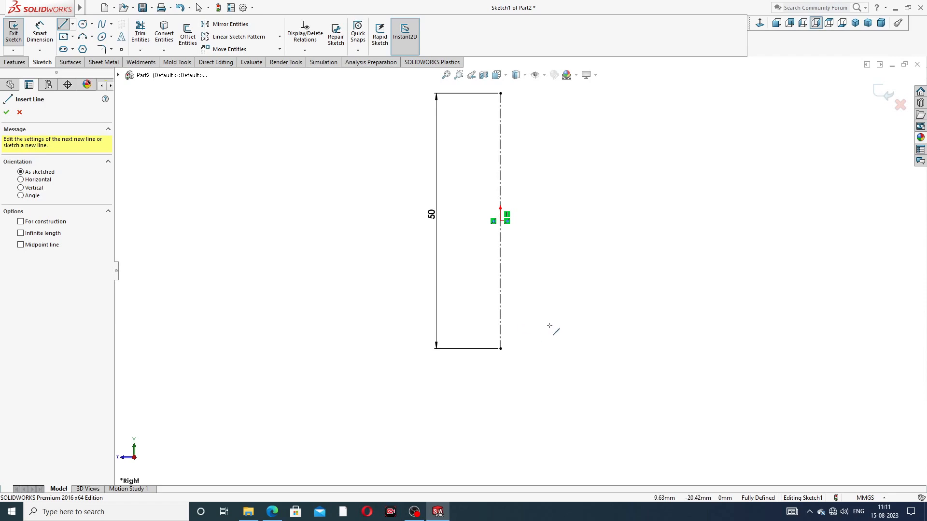
click(602, 348)
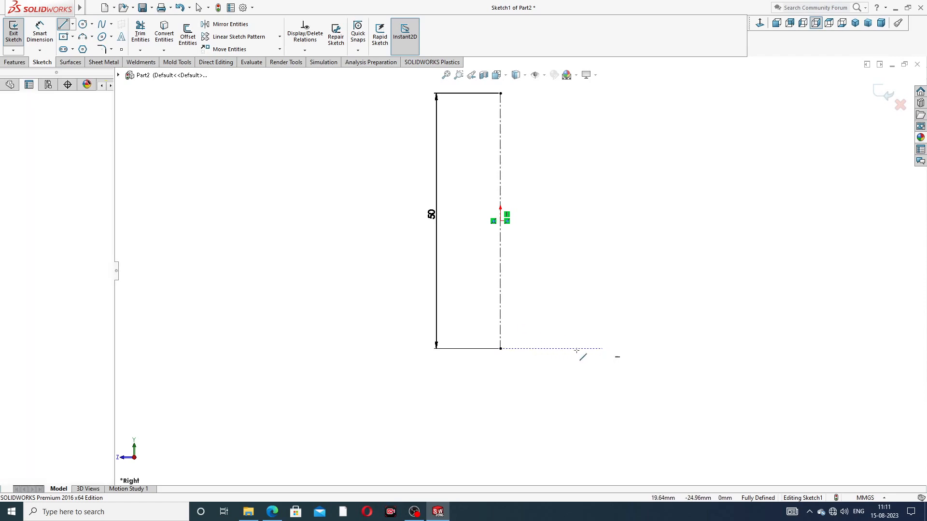
click(542, 348)
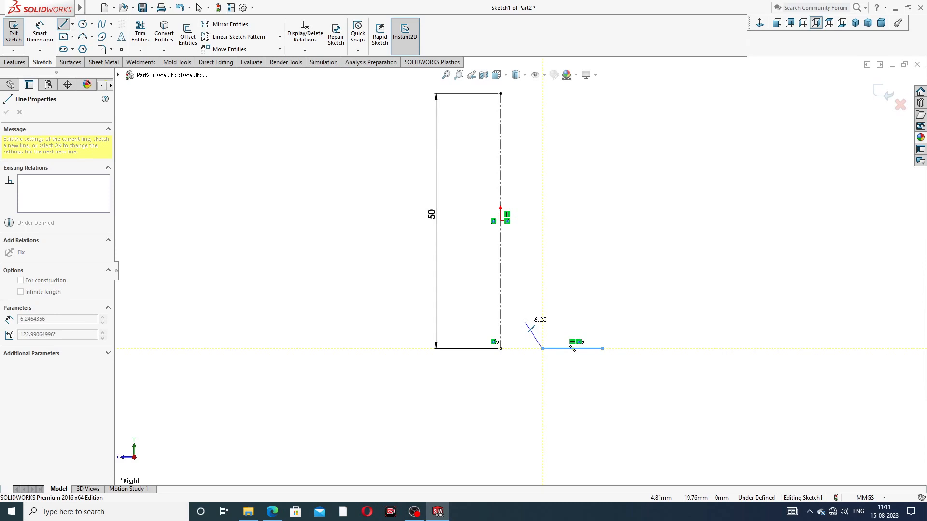
click(524, 322)
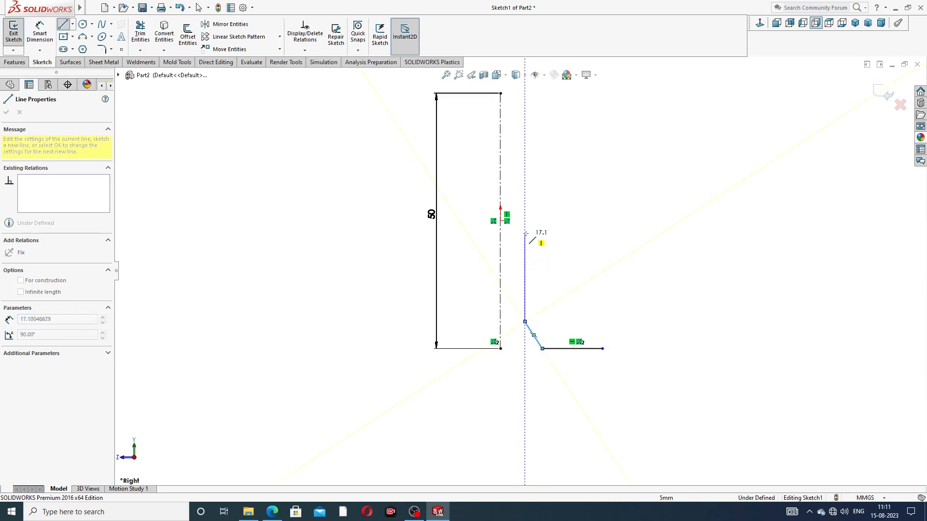
click(524, 231)
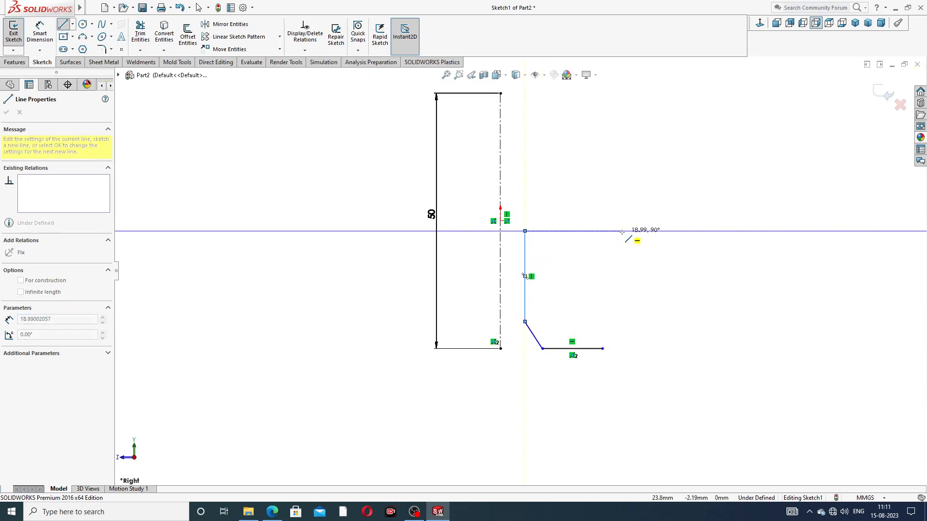
click(582, 232)
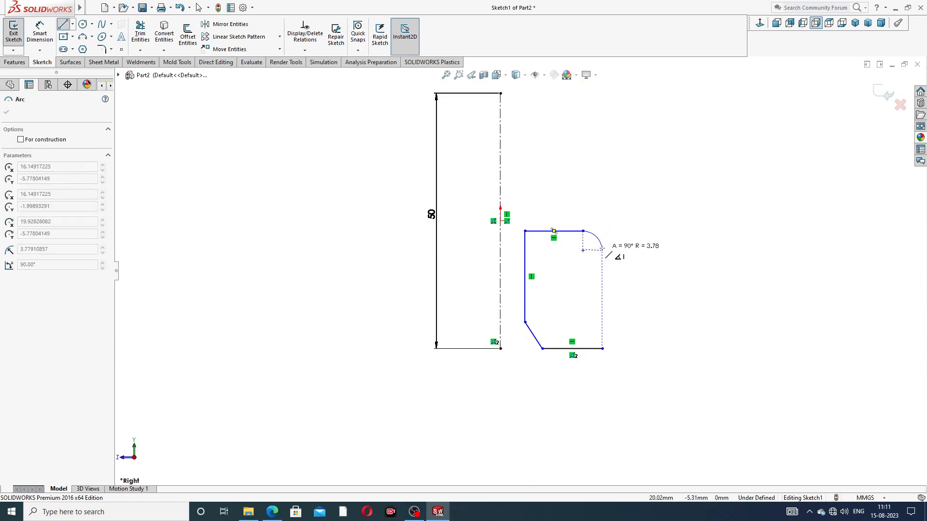
Continue the profile with a tangent 90° arc of about 3.78 mm radius, a horizontal line to its centre and a vertical line down to the base line.
click(602, 249)
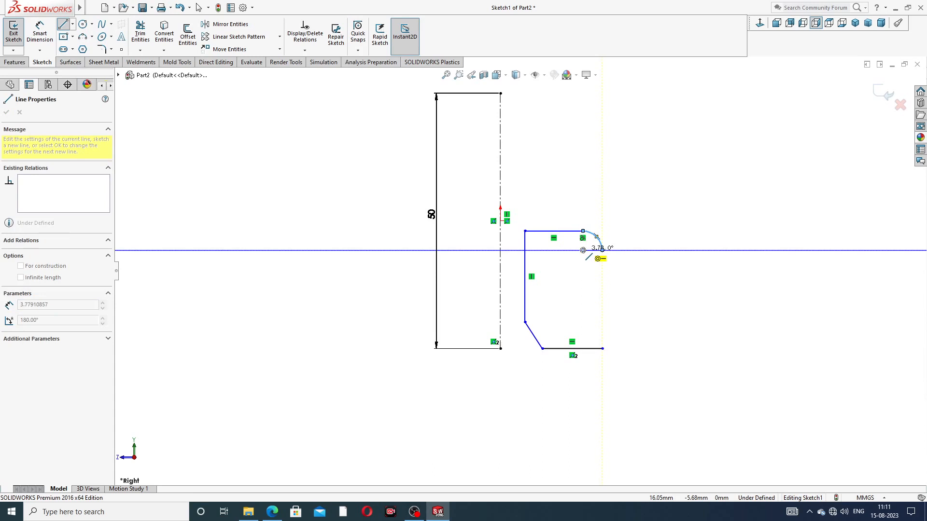
click(583, 250)
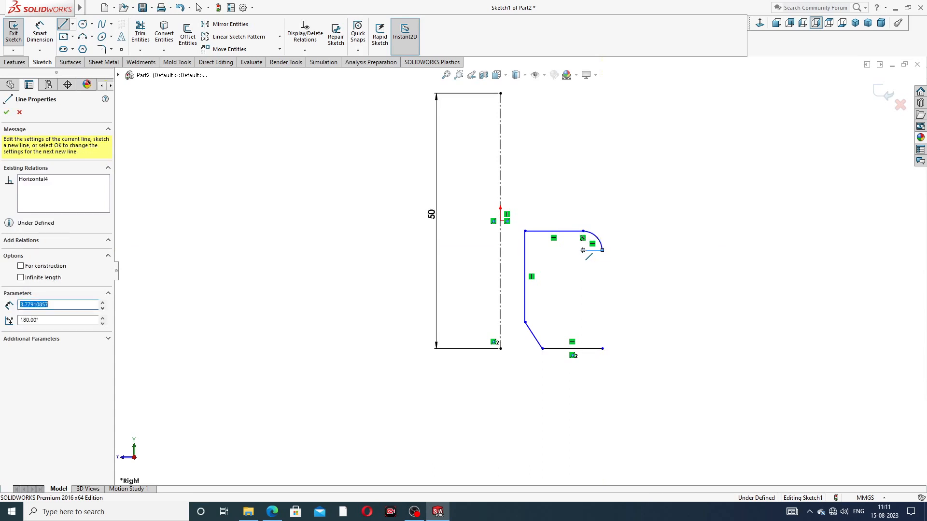
click(583, 349)
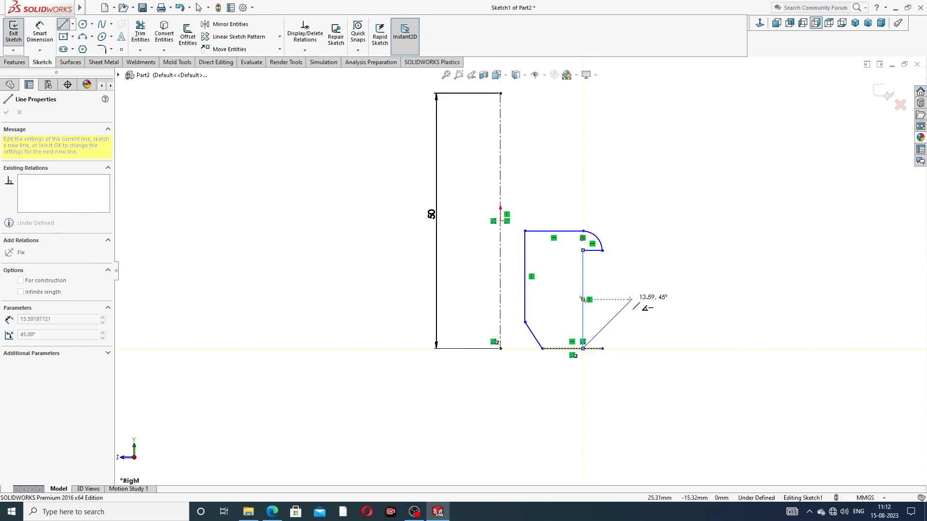
right_click(640, 289)
click(655, 295)
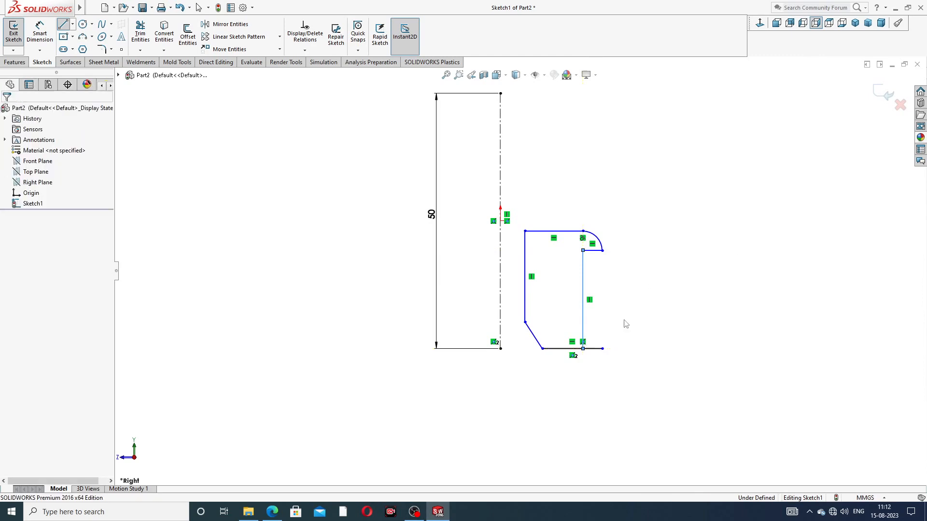
Add a Vertical relation between the arc's start point and its centre.
key(Escape)
scroll(613, 357, down, 2)
drag(592, 334, 560, 335)
scroll(608, 213, up, 2)
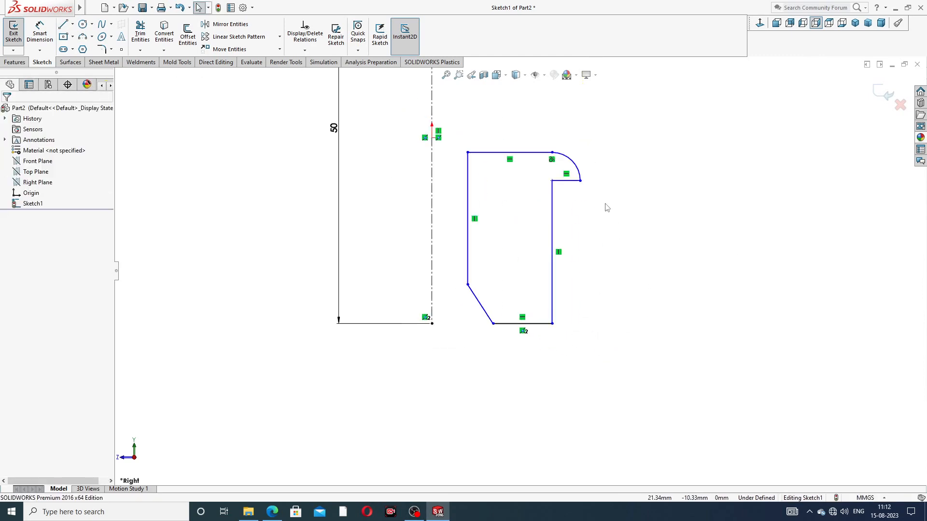
scroll(555, 198, down, 3)
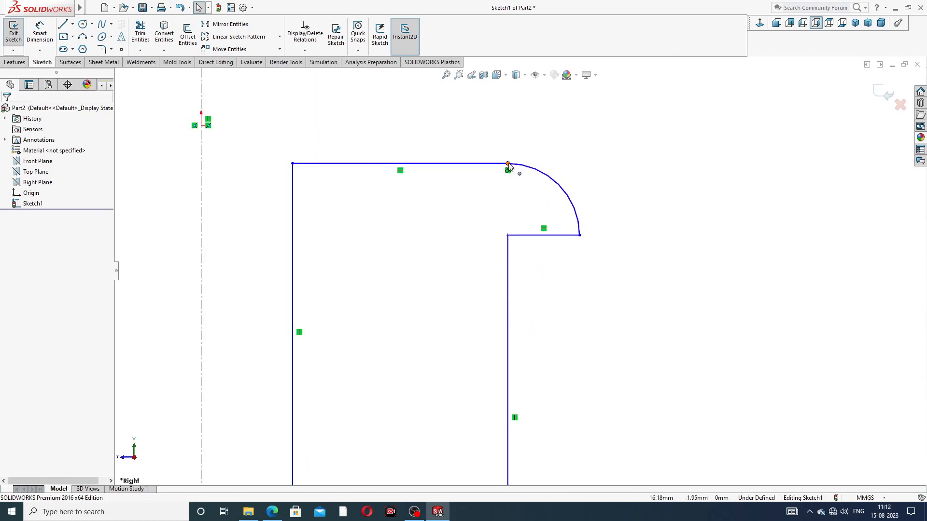
click(511, 171)
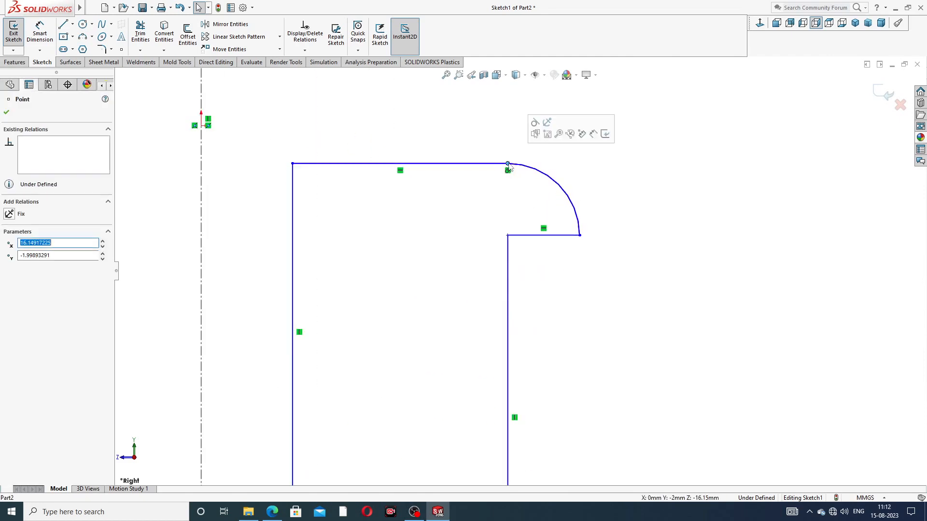
ctrl+click(508, 236)
click(547, 195)
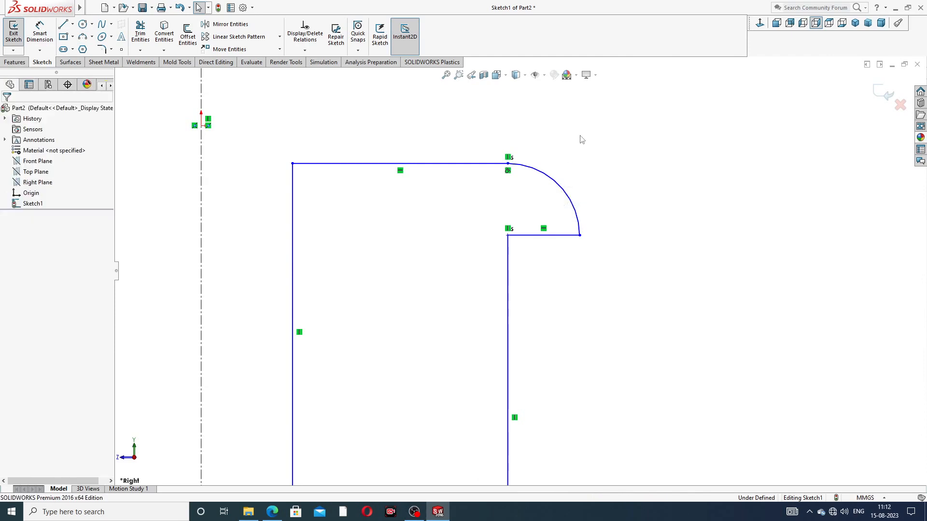
scroll(511, 261, up, 4)
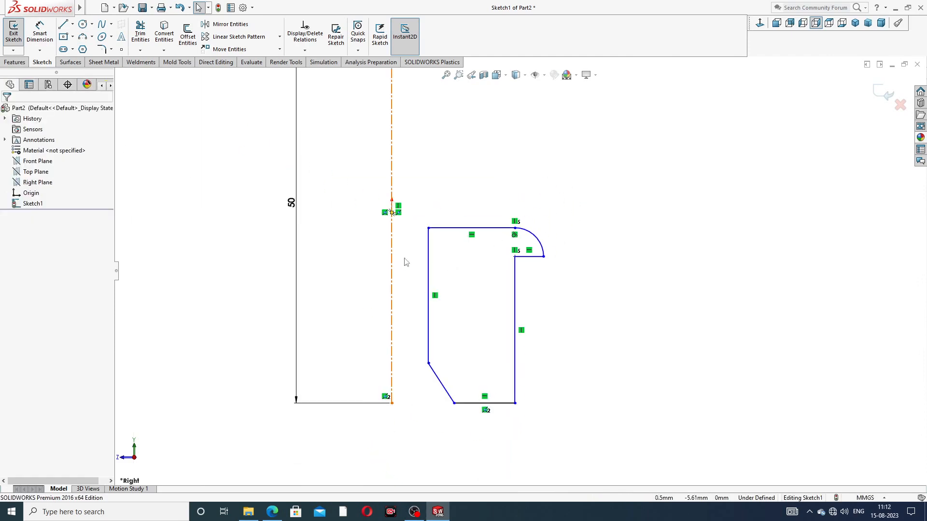
Try to dimension the vertical height of the profile's slanted line as 1 mm.
click(48, 36)
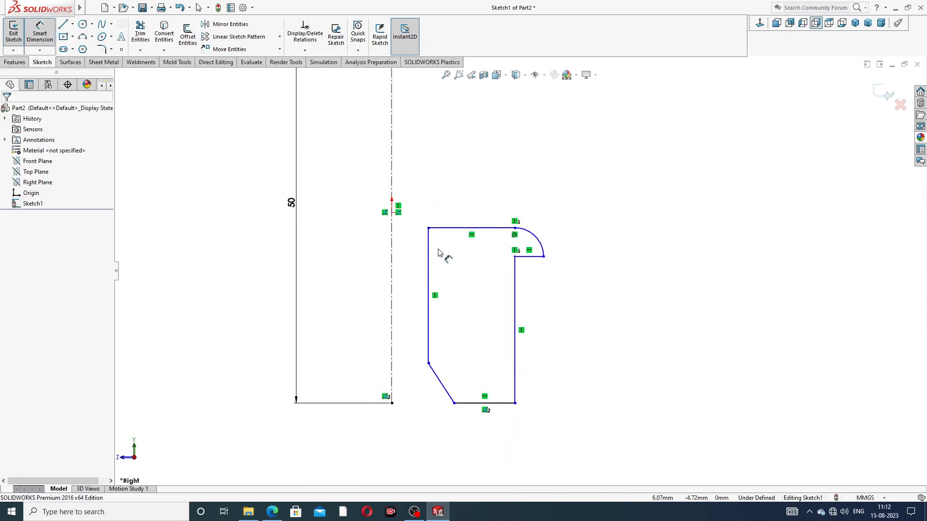
click(449, 395)
click(535, 389)
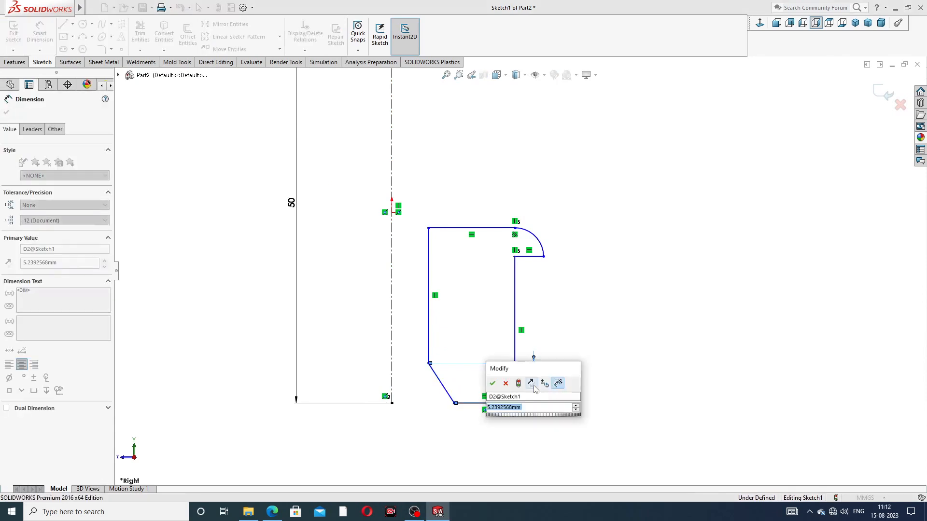
text(1)
key(Return)
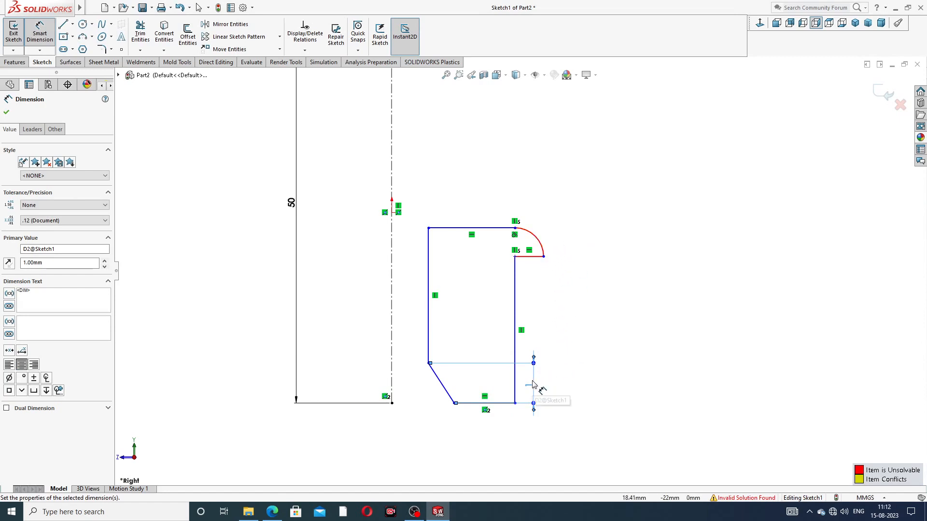
mouse_move(531, 383)
mouse_down()
mouse_move(524, 369)
mouse_move(504, 375)
mouse_move(543, 368)
mouse_up()
key(Escape)
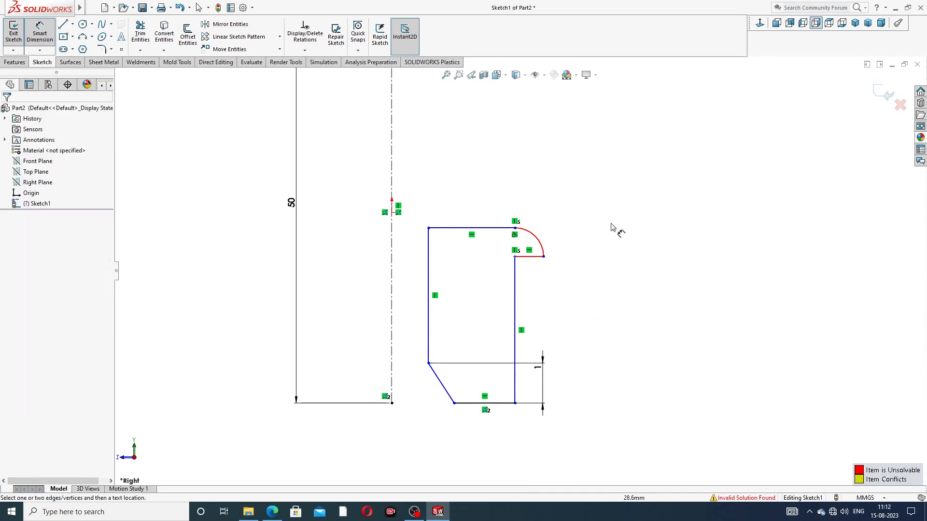
right_click(614, 230)
click(639, 144)
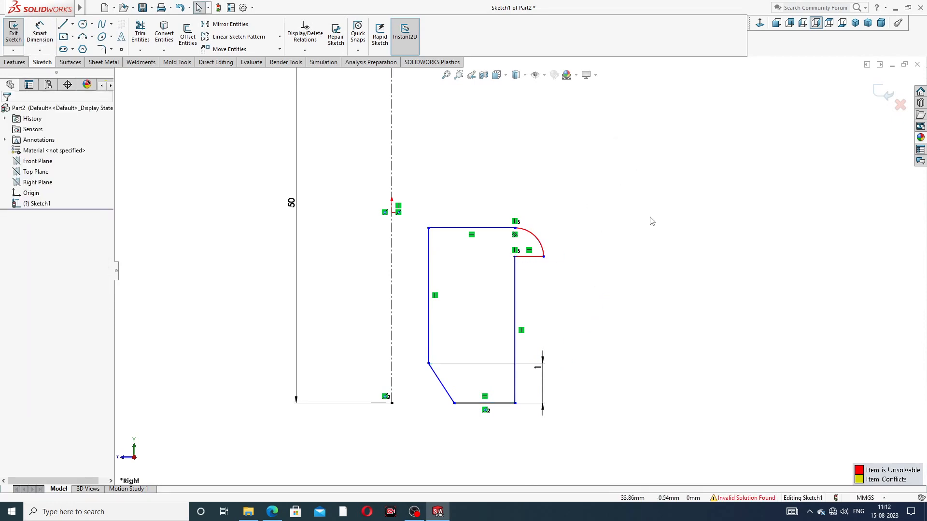
Undo the slanted line's height dimension and the Vertical relation between the arc's start point and centre.
key(ctrl+z)
key(ctrl+z)
key(ctrl+z)
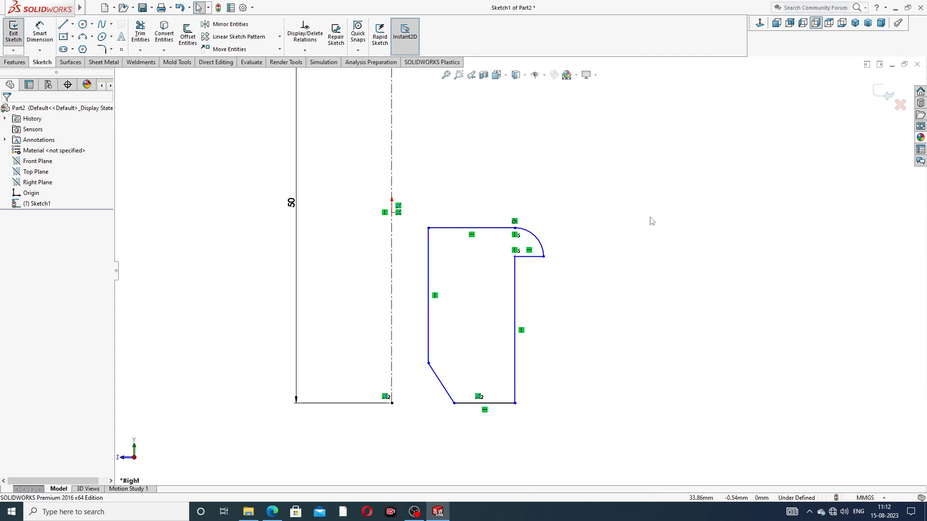
key(ctrl+z)
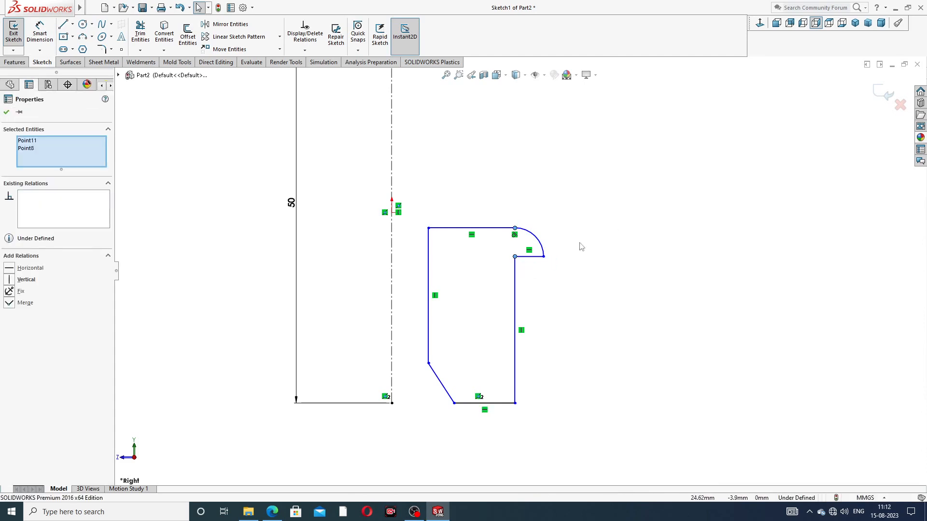
Widen the profile by moving the outer vertical line and the arc's start point farther from the centreline.
mouse_move(515, 257)
mouse_down()
mouse_move(494, 257)
mouse_move(526, 256)
mouse_up()
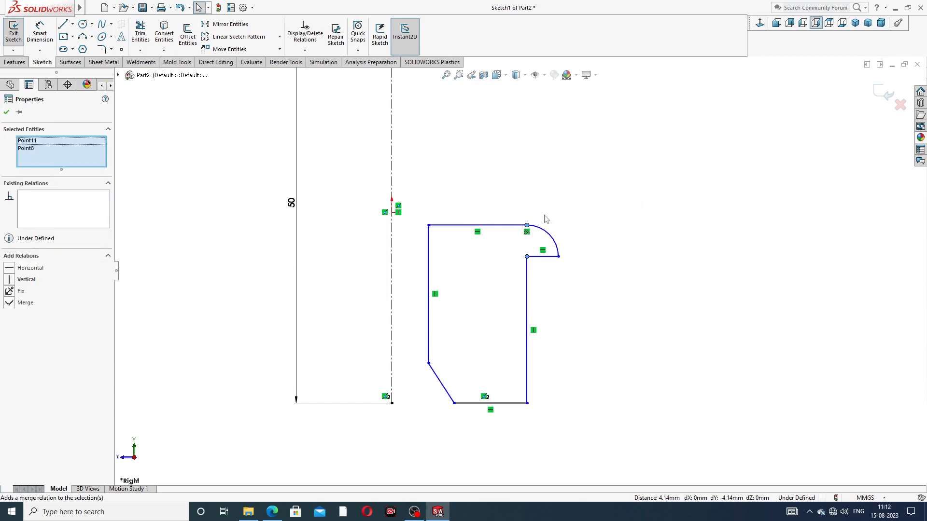
mouse_move(526, 226)
mouse_down()
mouse_move(555, 228)
mouse_move(541, 227)
mouse_up()
click(618, 237)
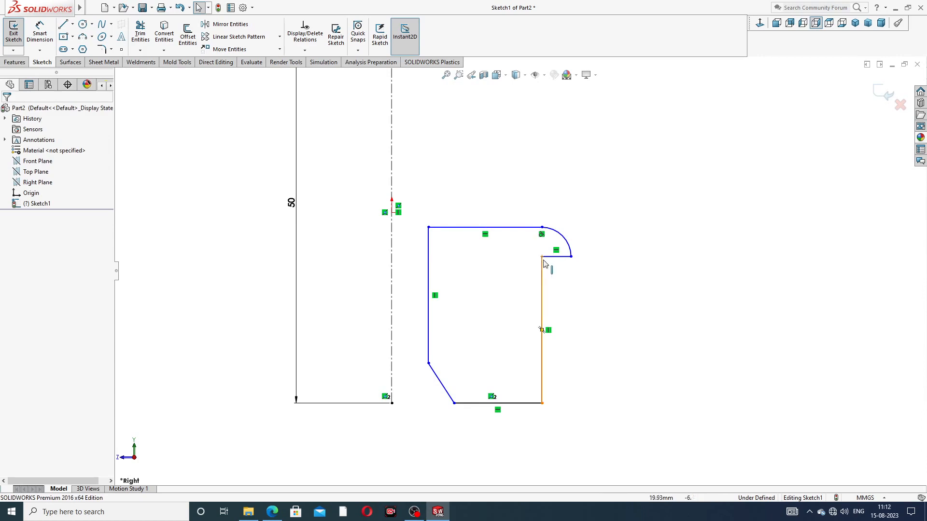
scroll(548, 263, down, 8)
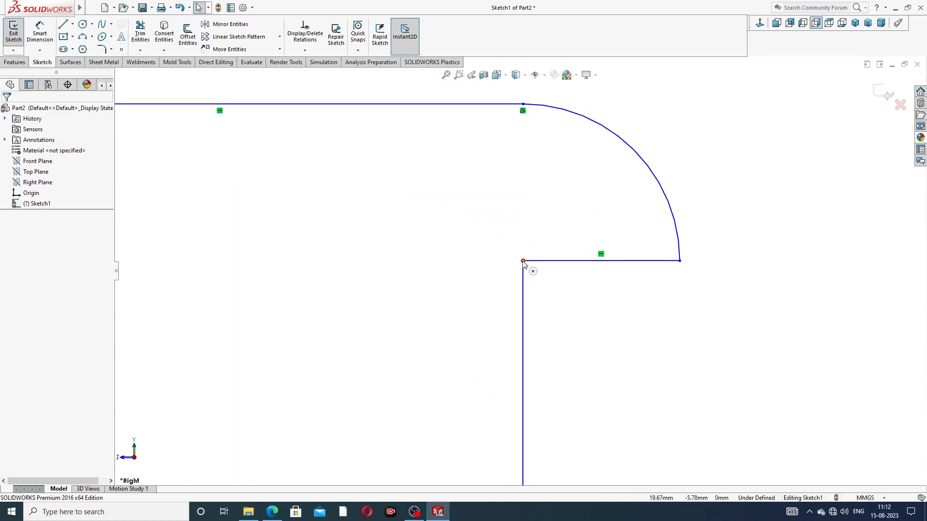
scroll(523, 267, up, 10)
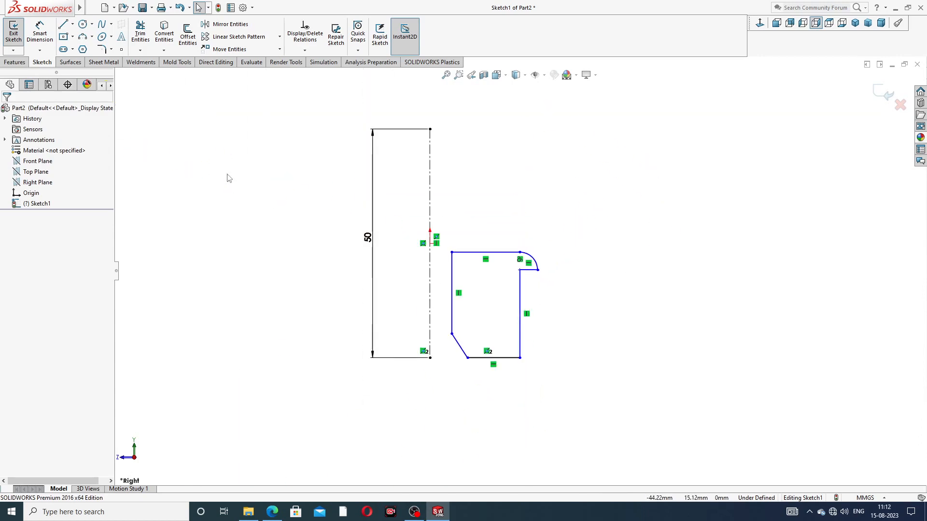
Retry the 1 mm height dimension on the slanted line of the widened profile and undo it.
click(40, 34)
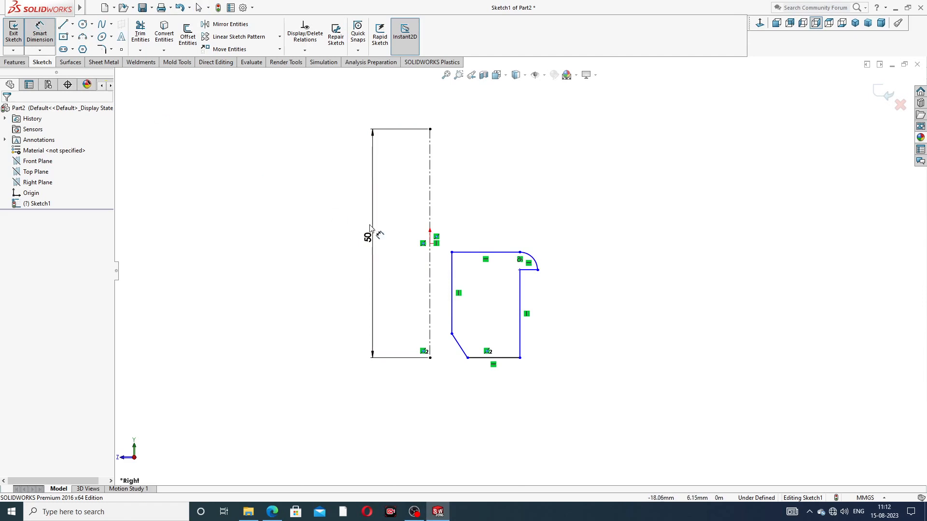
click(458, 344)
click(534, 346)
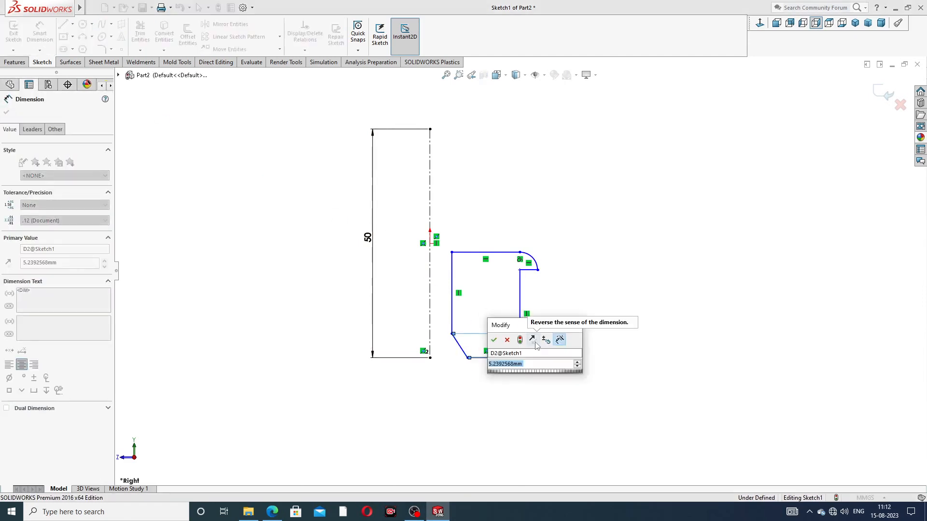
text(1)
key(Return)
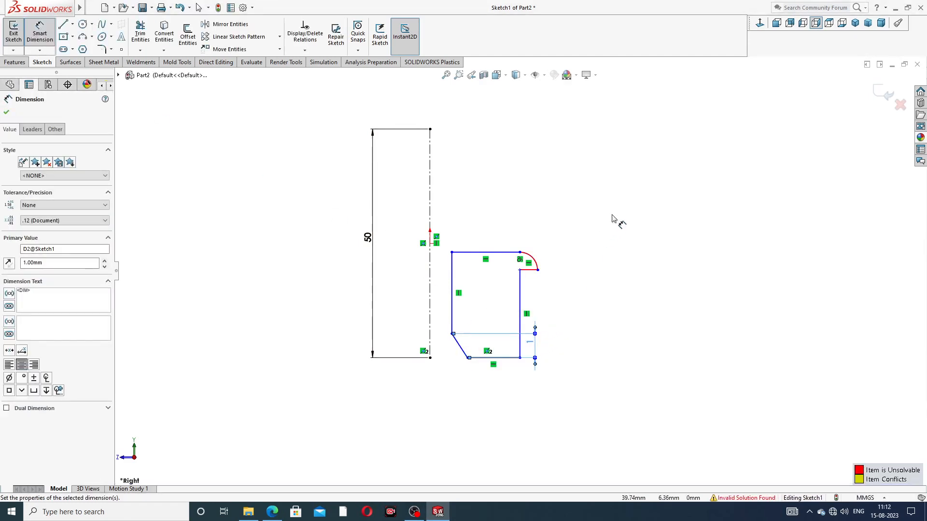
right_click(615, 190)
click(638, 144)
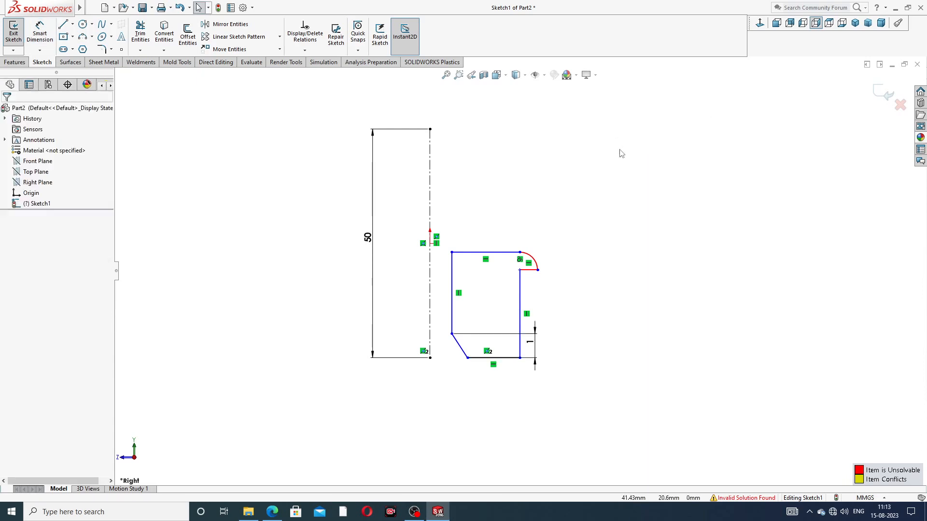
key(ctrl+z)
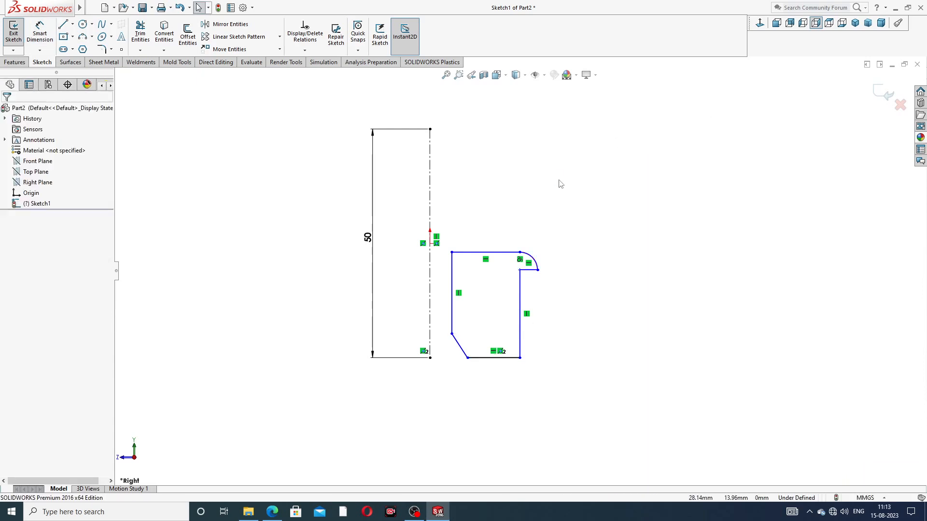
Delete the outer vertical line and the short horizontal line below the arc, shifting the arc outward and slightly reducing its radius.
scroll(562, 222, down, 2)
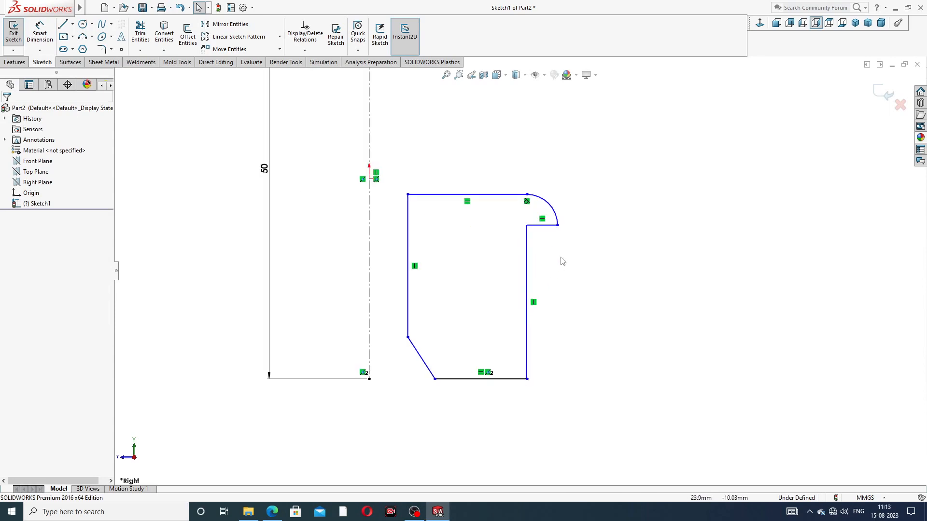
click(531, 256)
key(Delete)
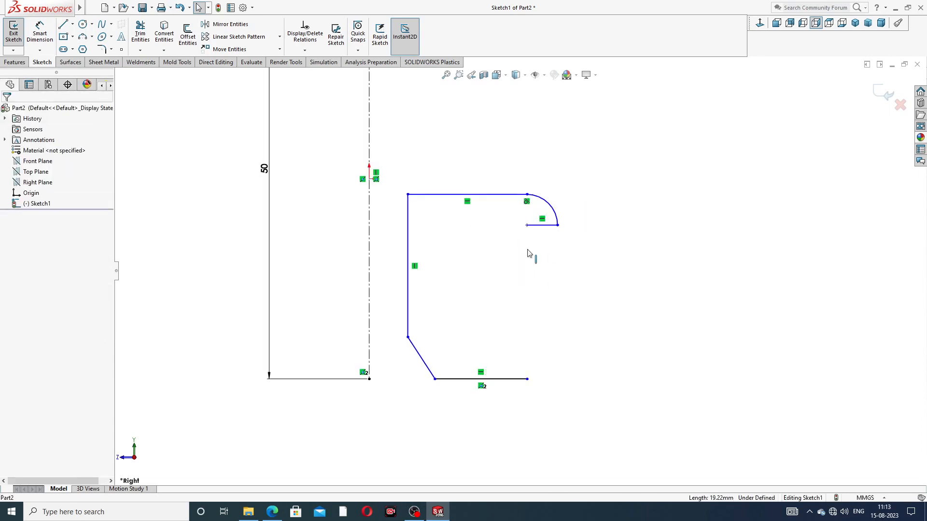
drag(527, 229, 549, 231)
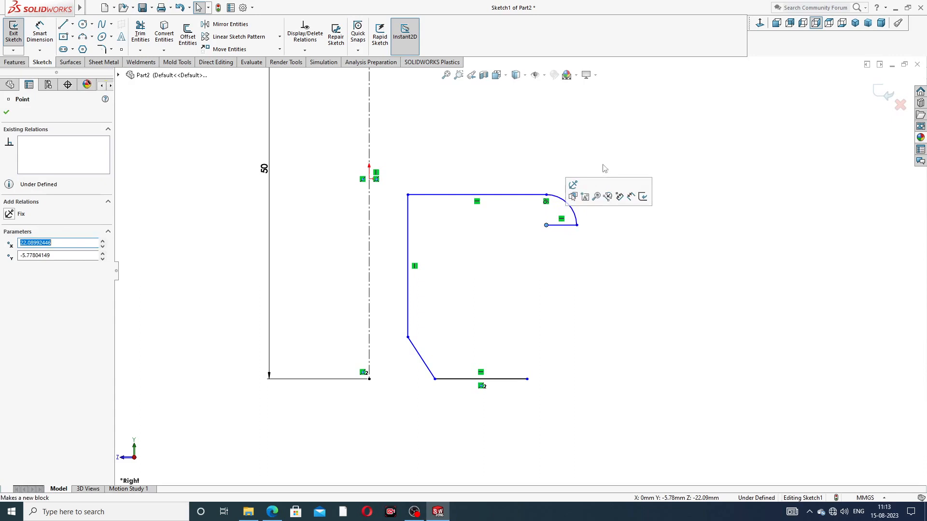
click(563, 225)
key(Delete)
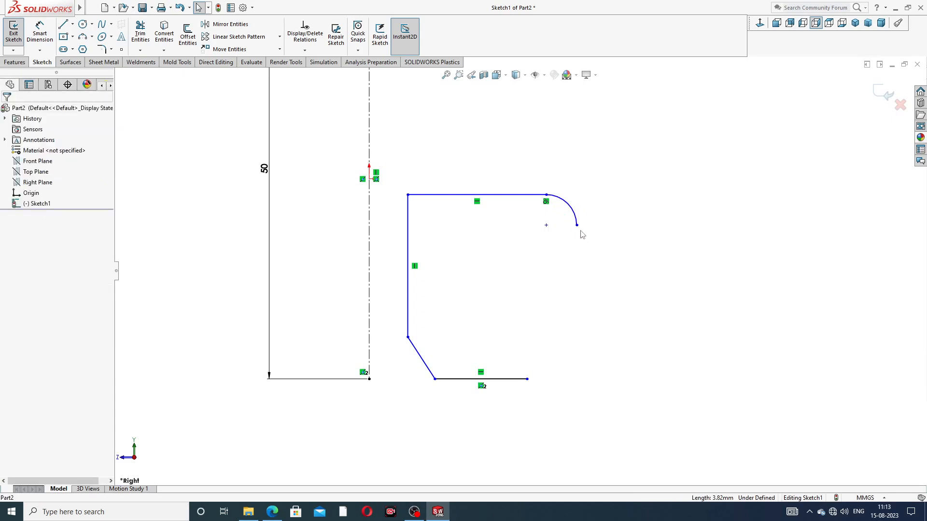
mouse_move(578, 227)
mouse_down()
mouse_move(574, 208)
mouse_move(572, 222)
mouse_up()
click(288, 159)
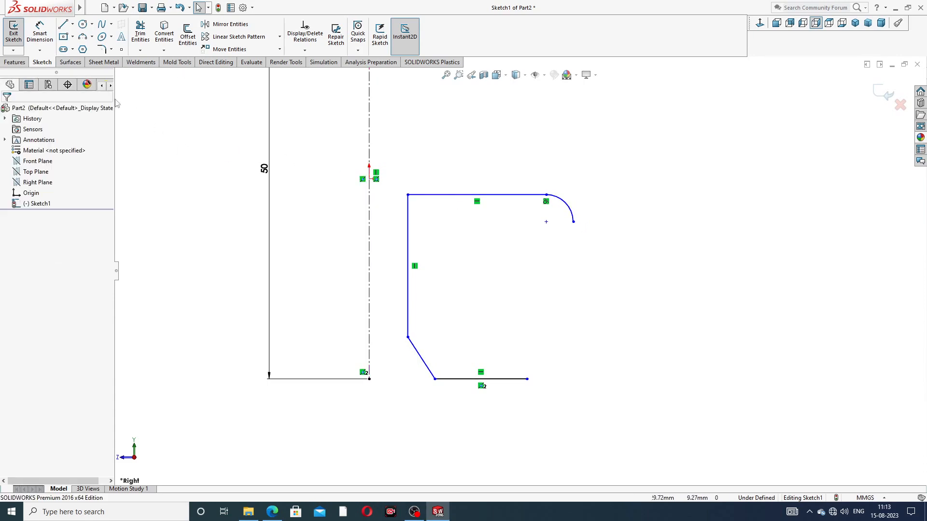
Sketch a horizontal line about 4.2 mm from the arc's lower end past its centre, and an about 19.7 mm line to the base line's end.
click(63, 24)
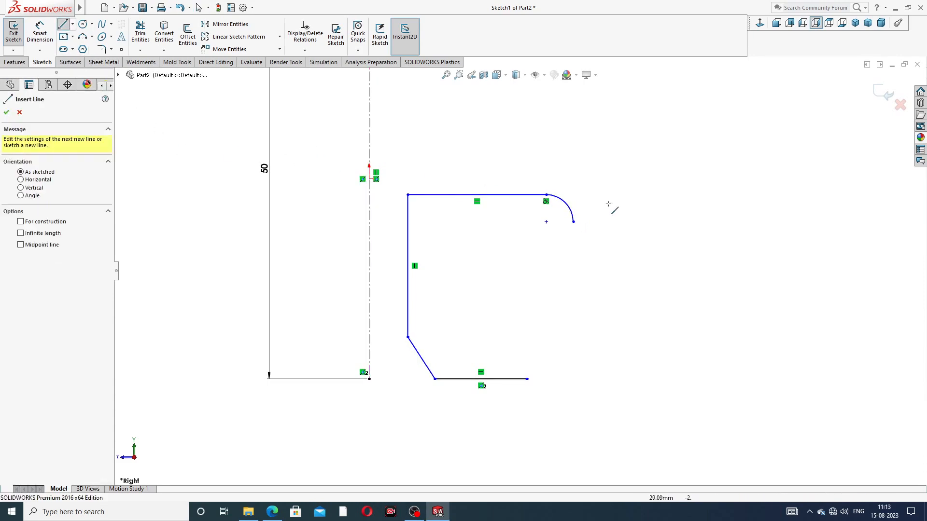
click(574, 221)
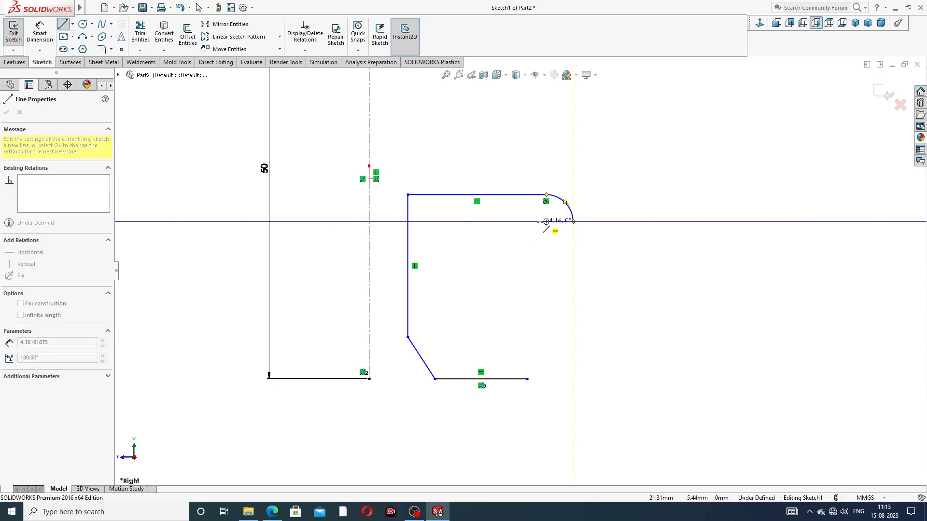
click(539, 222)
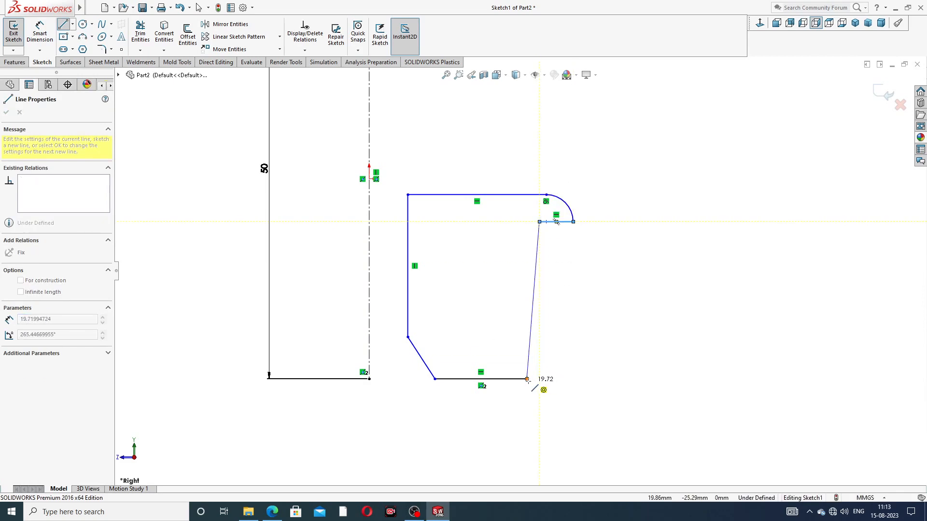
right_click(601, 292)
click(609, 301)
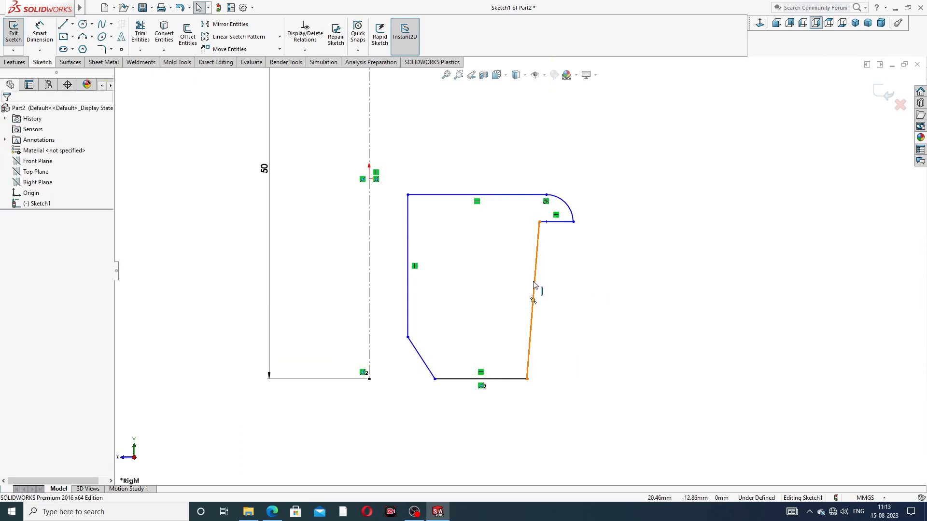
Add a Vertical relation to the new line closing the profile's outer side.
click(534, 284)
click(571, 240)
click(586, 284)
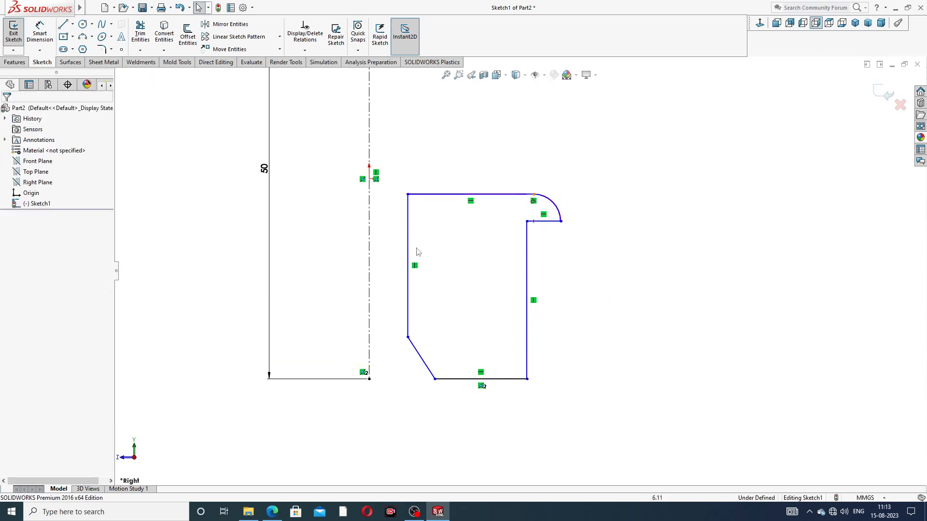
Dimension the slanted line's vertical height and set it to 1 mm.
scroll(420, 249, up, 2)
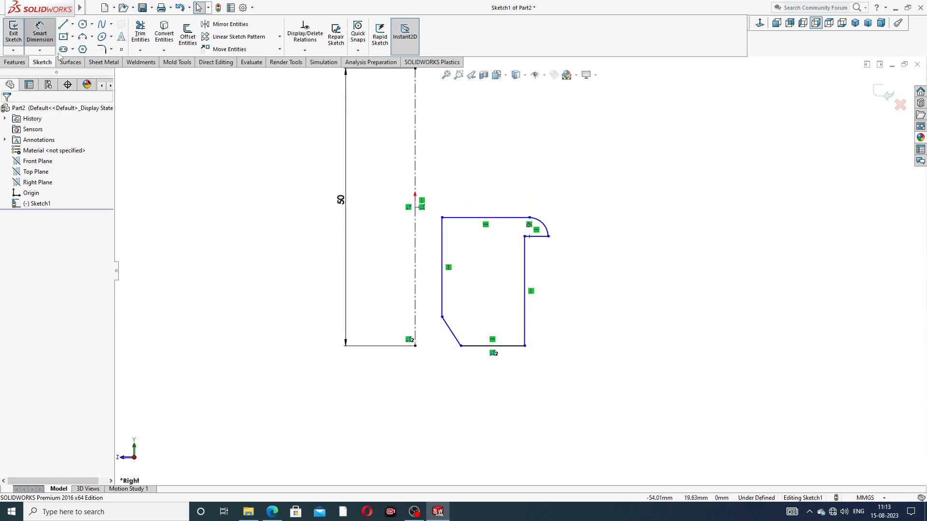
click(39, 33)
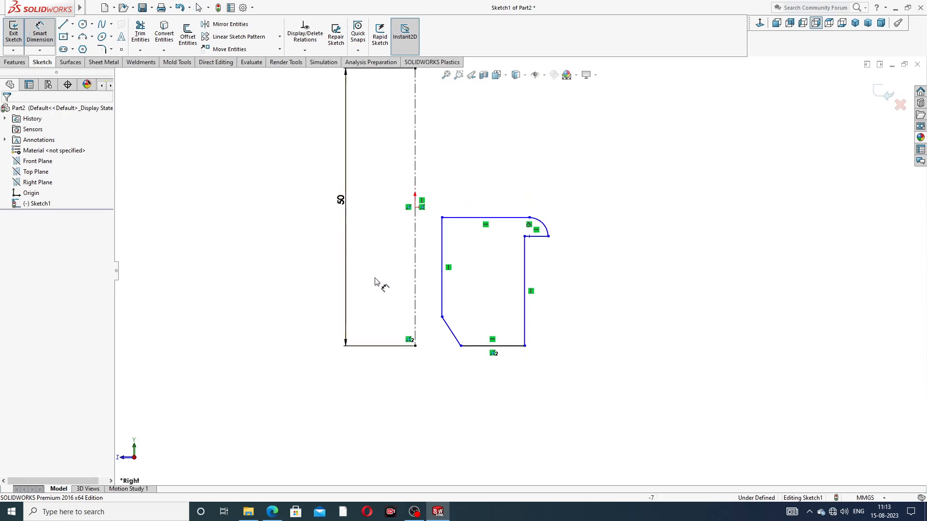
click(449, 328)
click(547, 332)
text(1)
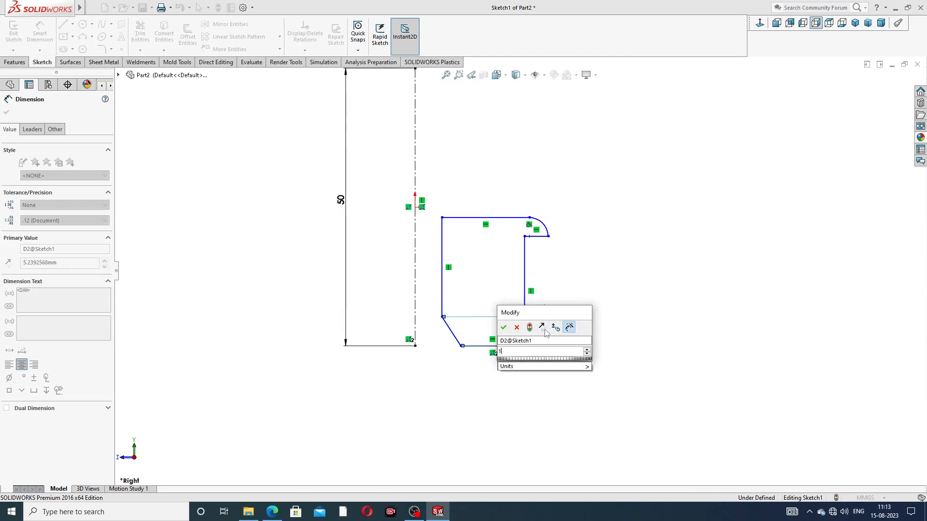
key(Return)
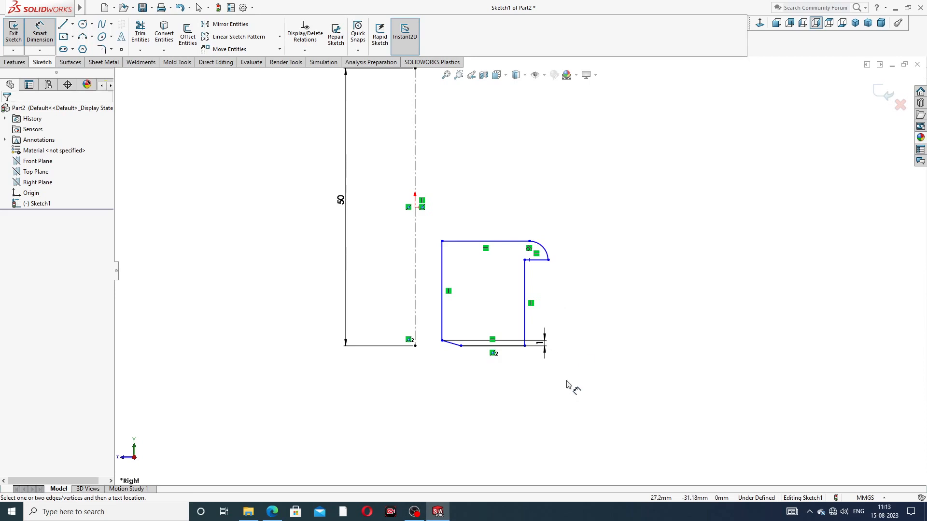
Dimension the profile's overall height between its upper horizontal line and base line, and set it to 12 mm.
click(498, 241)
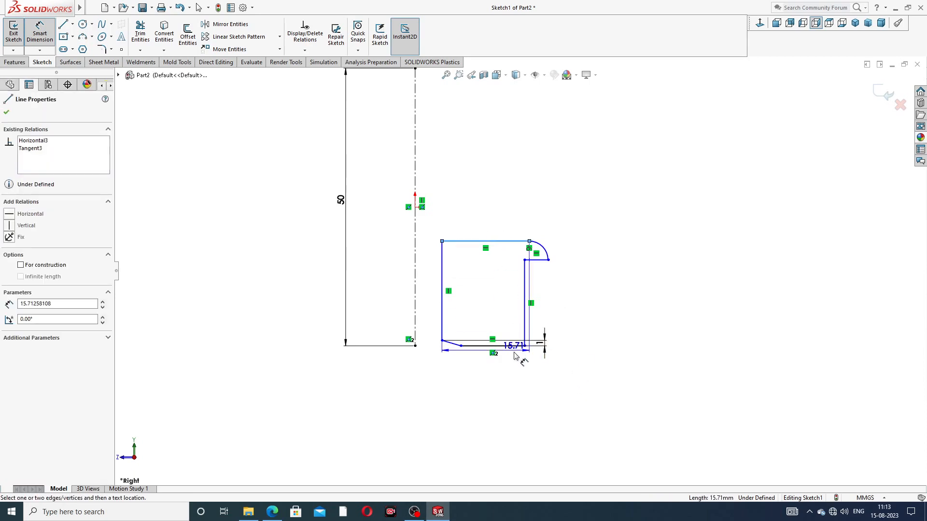
click(499, 346)
click(581, 298)
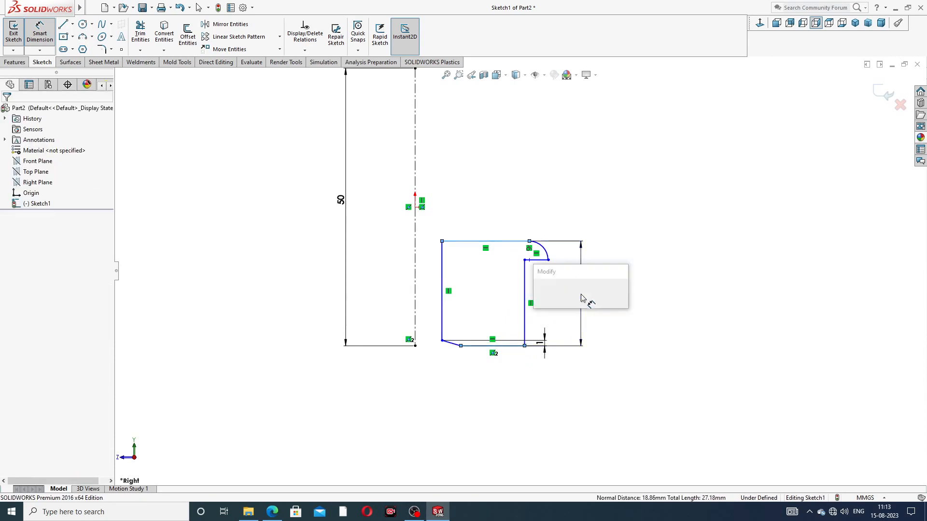
text(12)
key(Return)
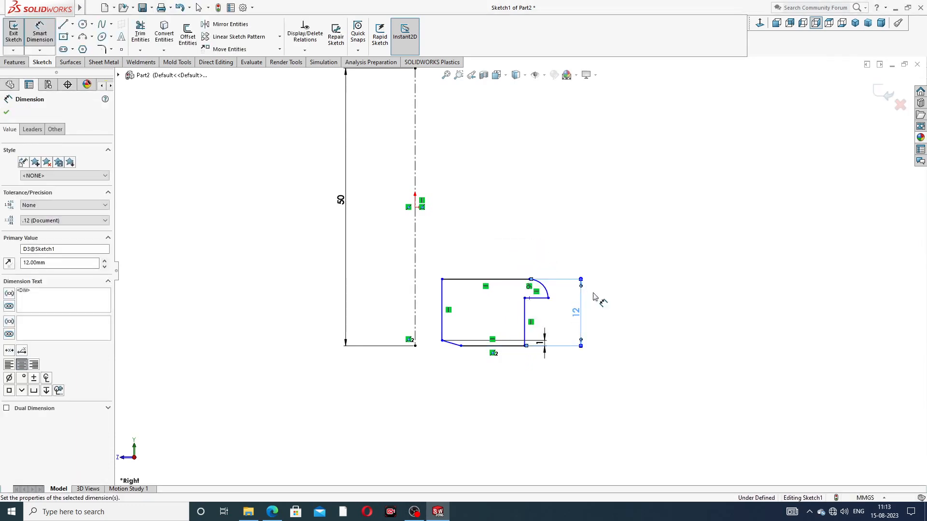
click(594, 296)
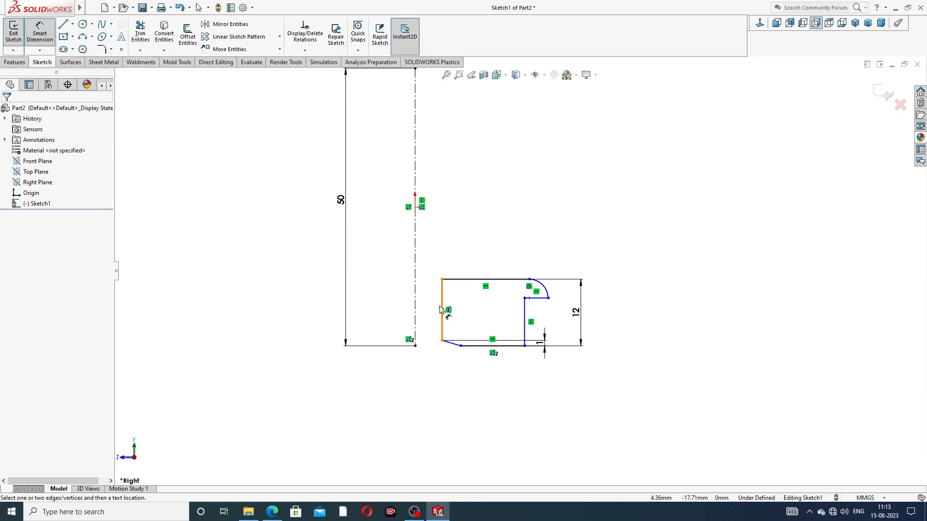
Dimension the distance from the centreline to the arc's outer end and set it to 20 mm.
scroll(481, 331, down, 3)
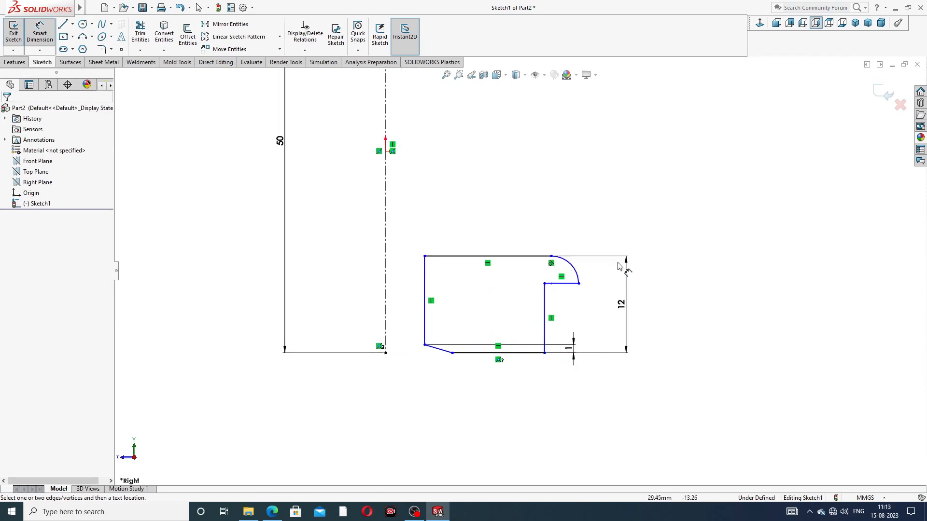
click(579, 285)
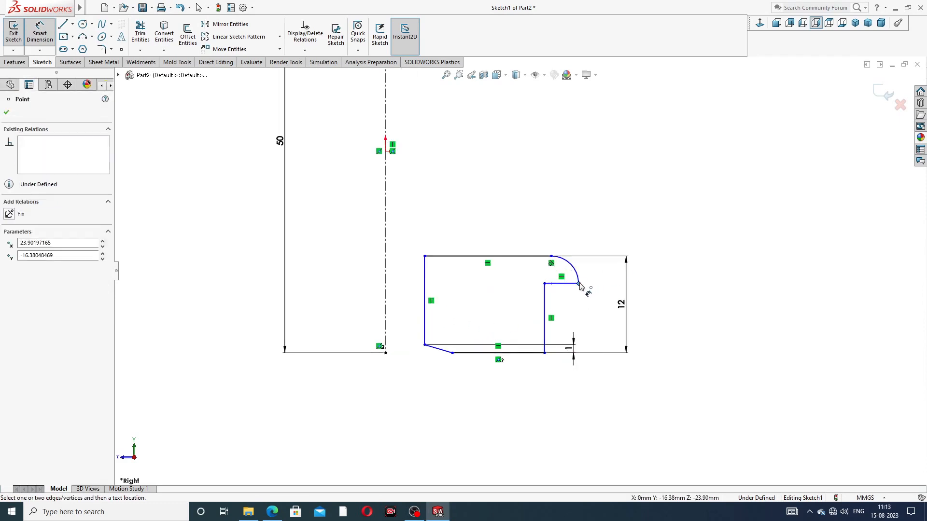
click(386, 291)
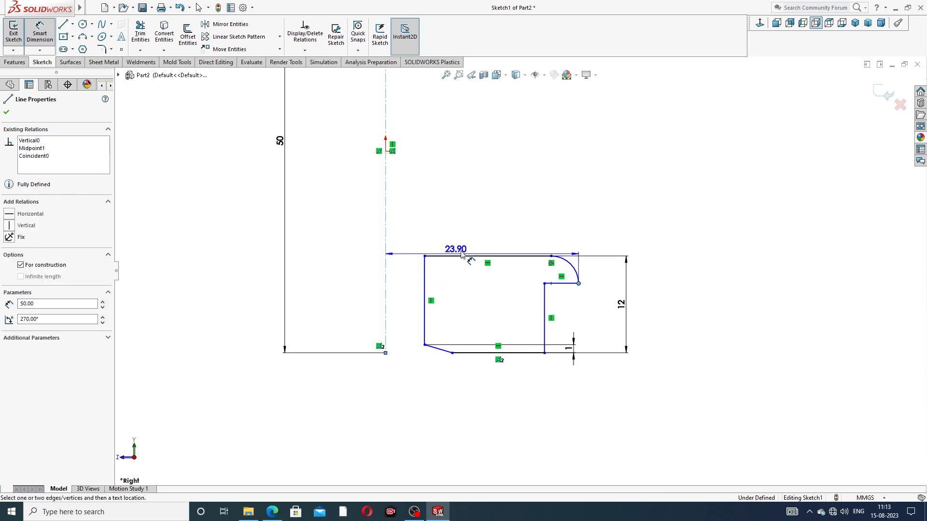
click(478, 222)
text(20)
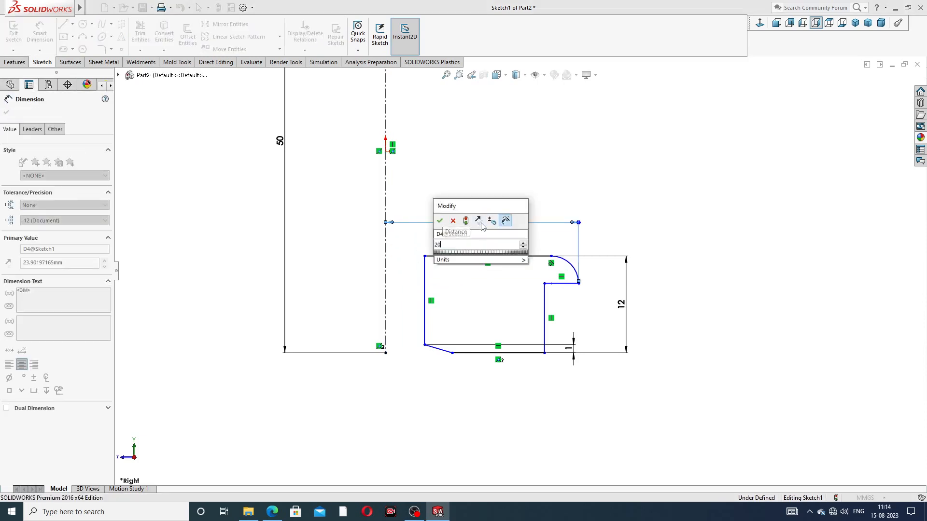
key(Return)
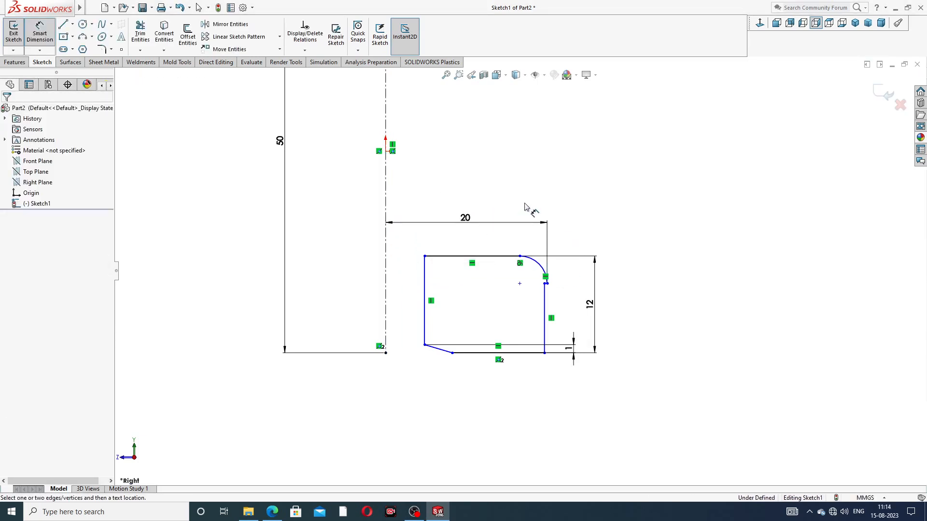
Dimension the distance from the centreline to the profile's outer vertical line and set it to 18 mm.
scroll(550, 292, down, 5)
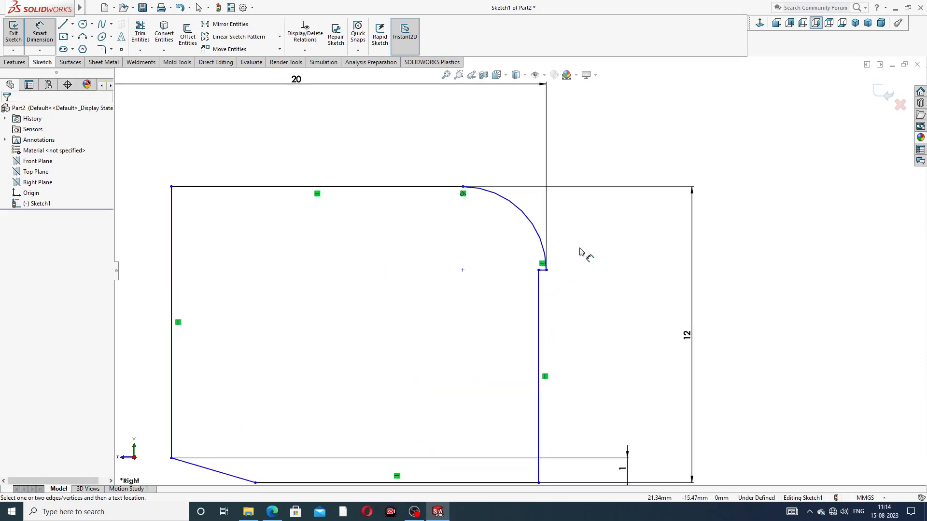
click(539, 301)
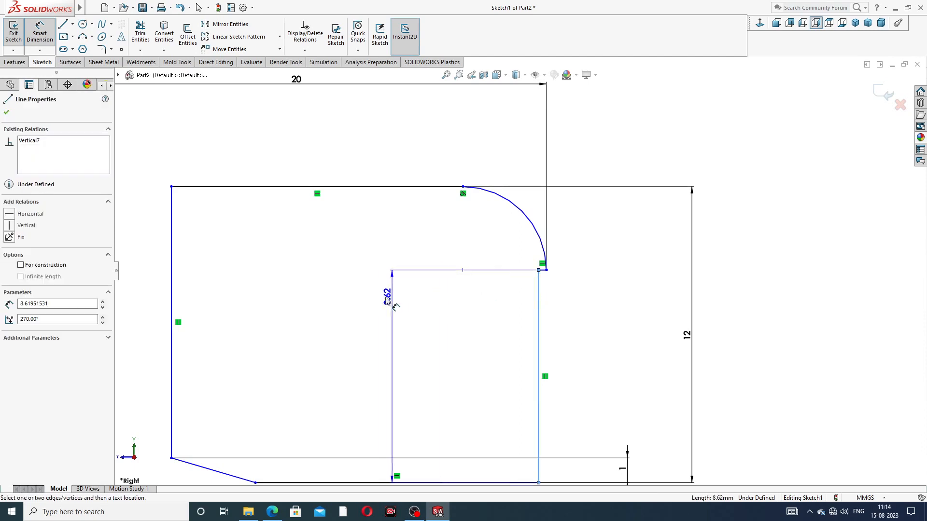
scroll(389, 302, up, 3)
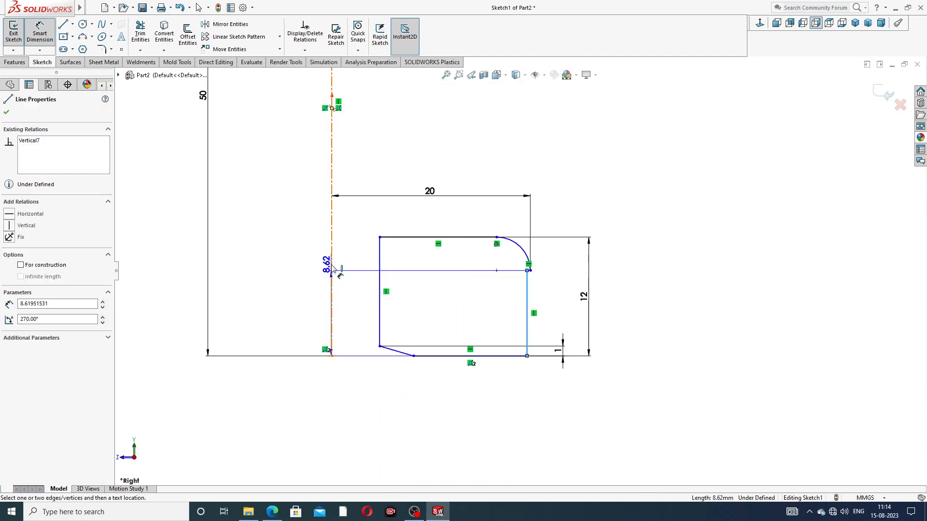
click(331, 265)
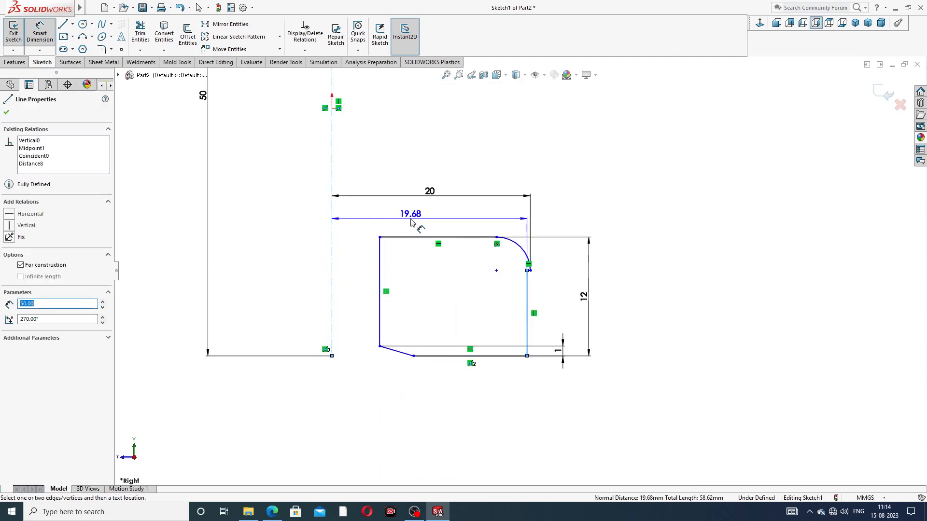
click(409, 219)
text(18)
key(Return)
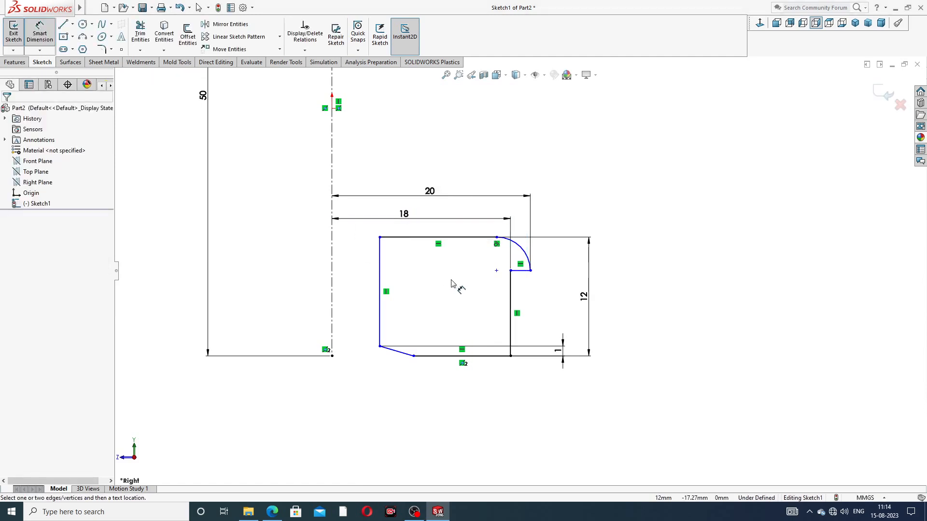
Dimension the distance from the centreline to the profile's inner vertical line, set it to 13 mm, and end dimensioning.
click(380, 264)
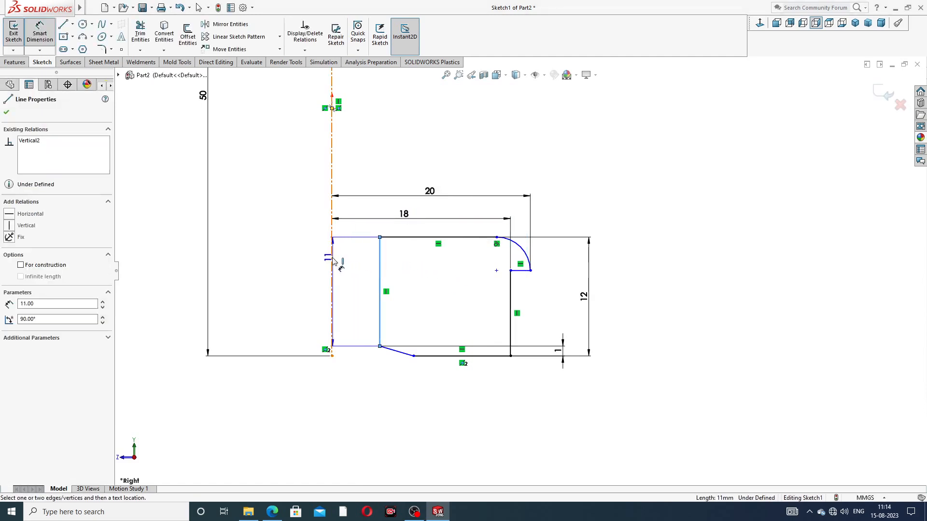
click(332, 275)
click(363, 245)
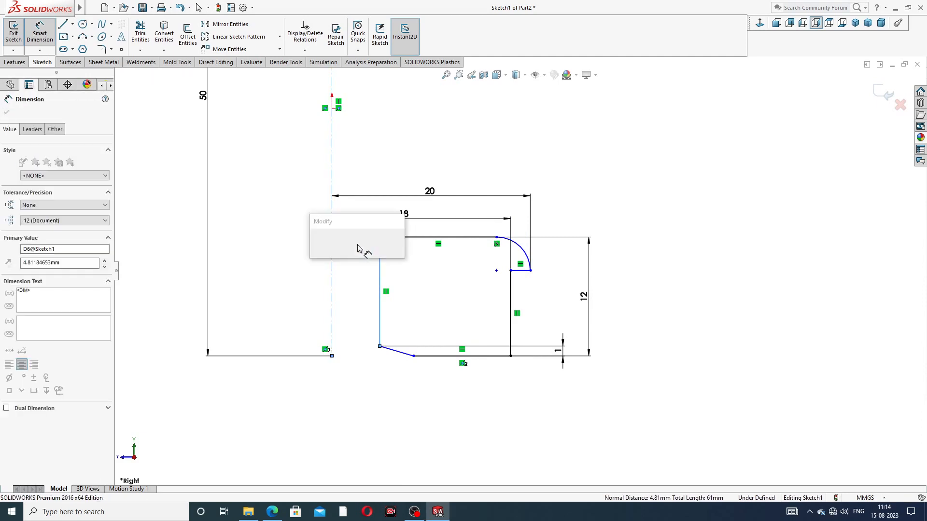
text(13)
key(Return)
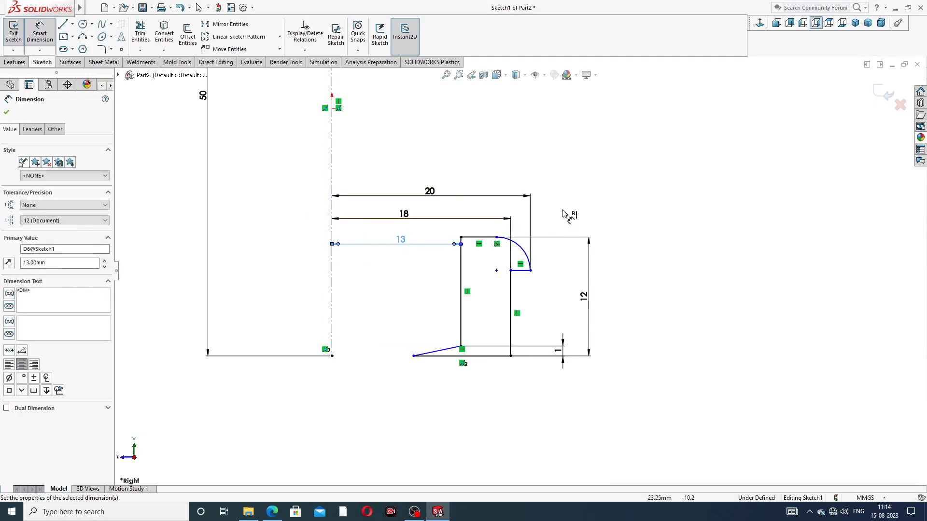
right_click(593, 180)
click(618, 143)
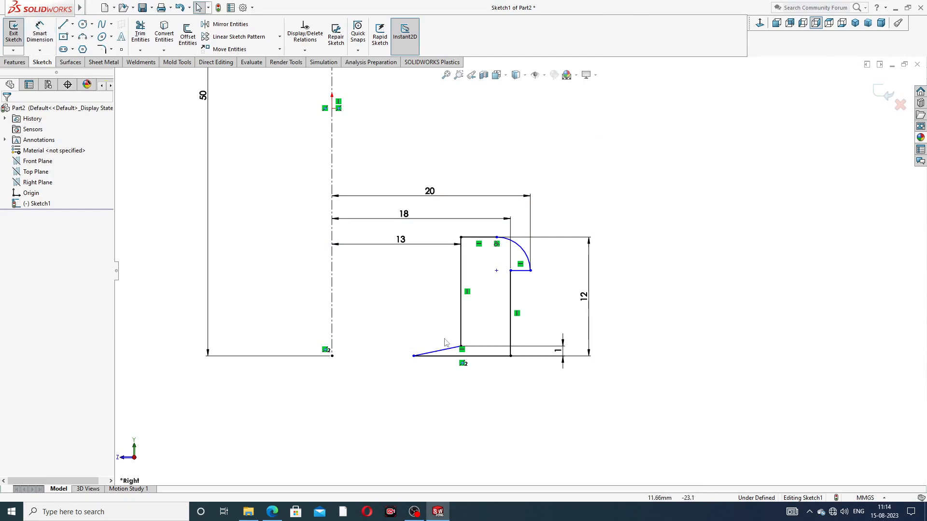
Move the slanted line's lower end outward past the inner line, and add a Vertical relation between the arc's upper end and the outer line's upper end.
drag(415, 357, 476, 357)
click(643, 294)
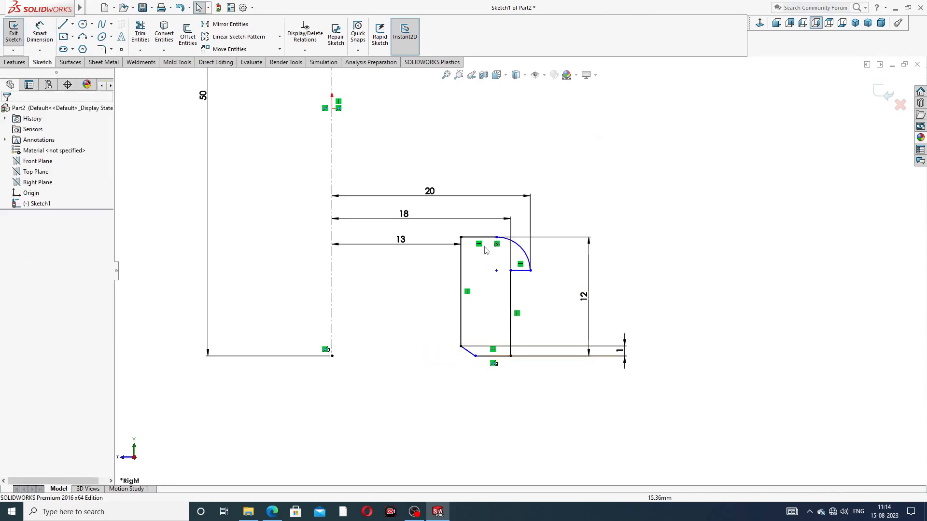
scroll(502, 266, down, 2)
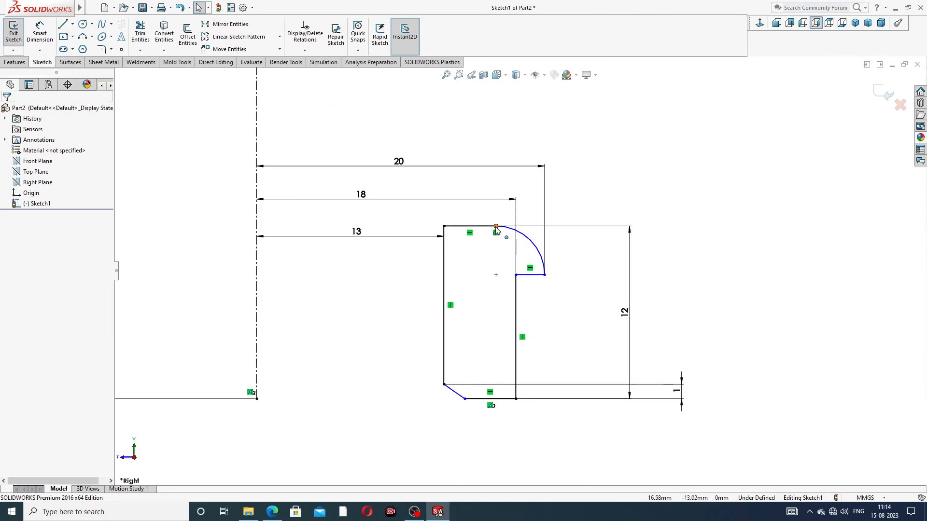
click(496, 227)
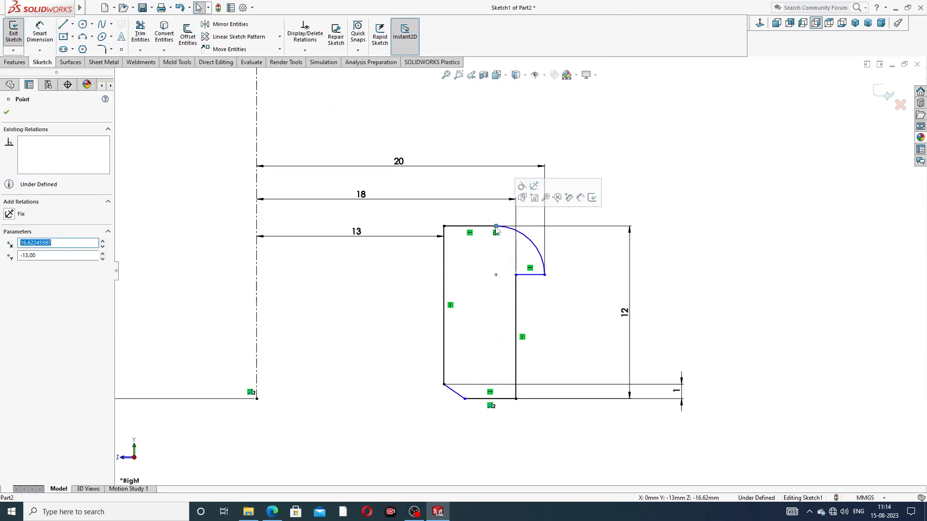
ctrl+click(516, 275)
click(554, 235)
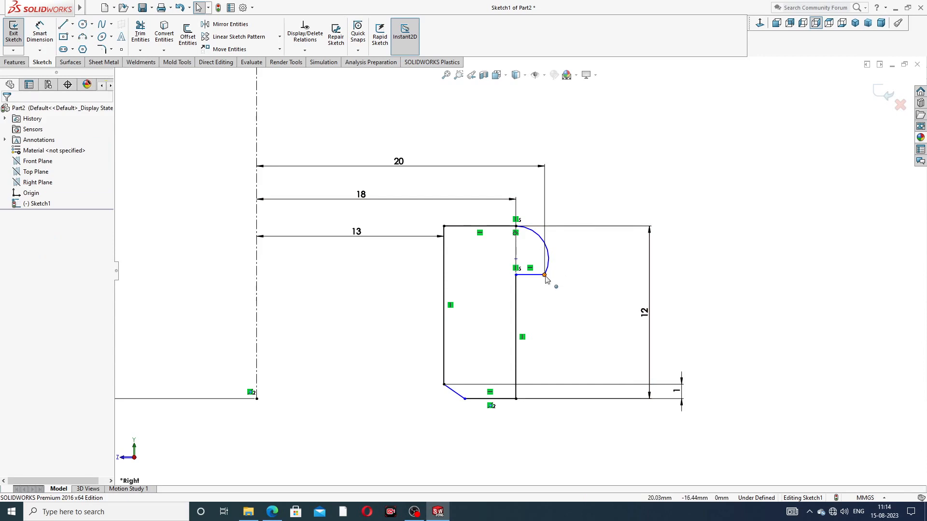
Move the arc's outer end up level with its centre, forming a quarter circle of about 2 mm radius.
drag(545, 276, 544, 255)
click(585, 185)
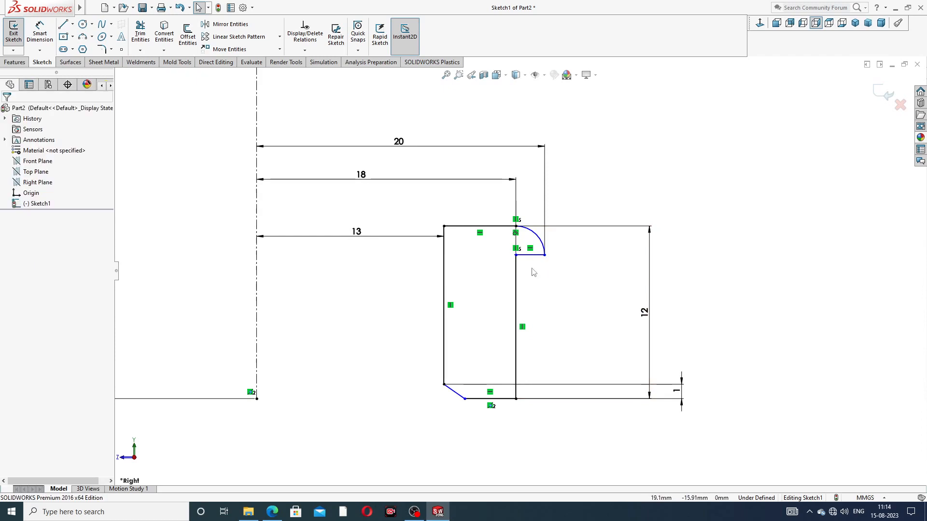
scroll(536, 264, down, 6)
scroll(539, 249, up, 4)
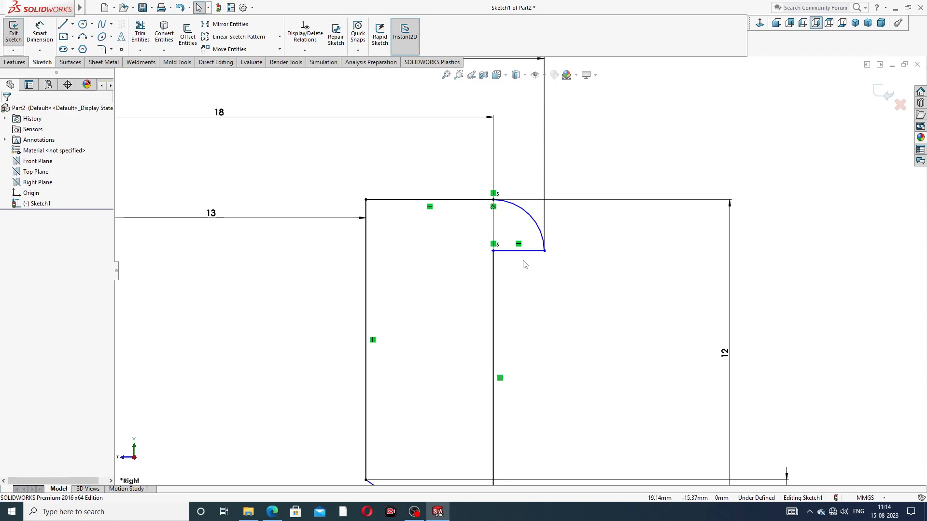
scroll(525, 264, up, 2)
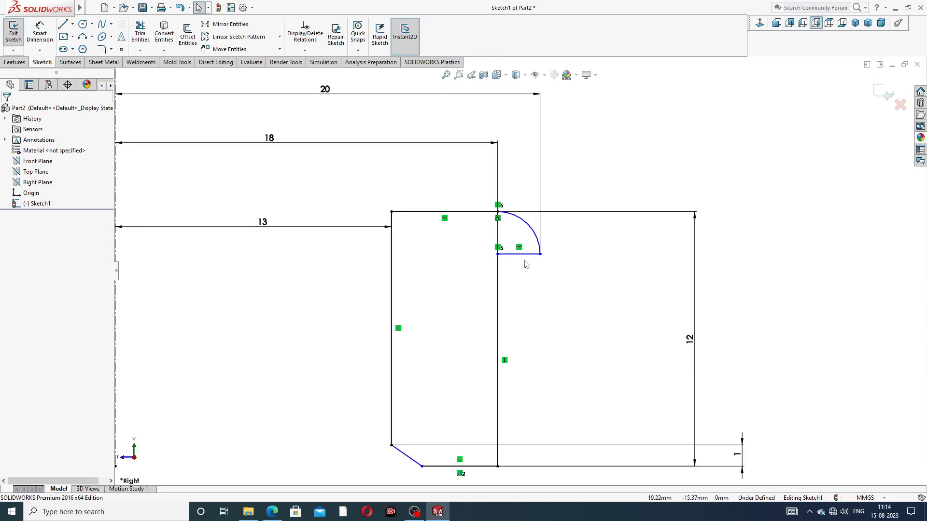
click(529, 224)
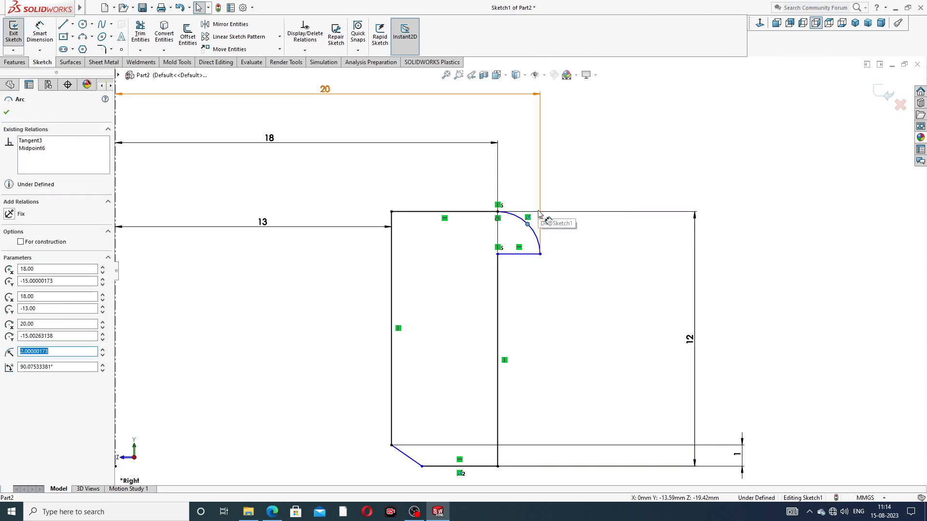
key(Escape)
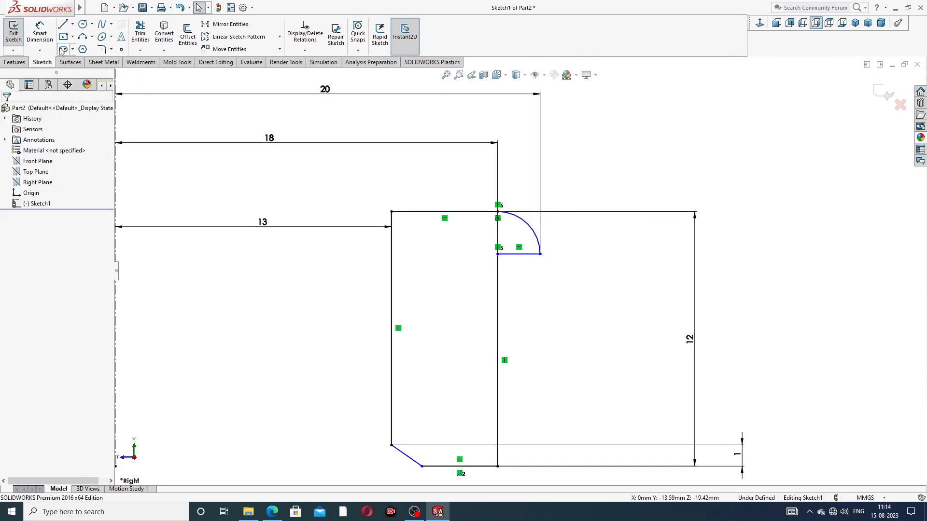
Dimension the arc's radius as 2 mm.
click(40, 31)
click(528, 224)
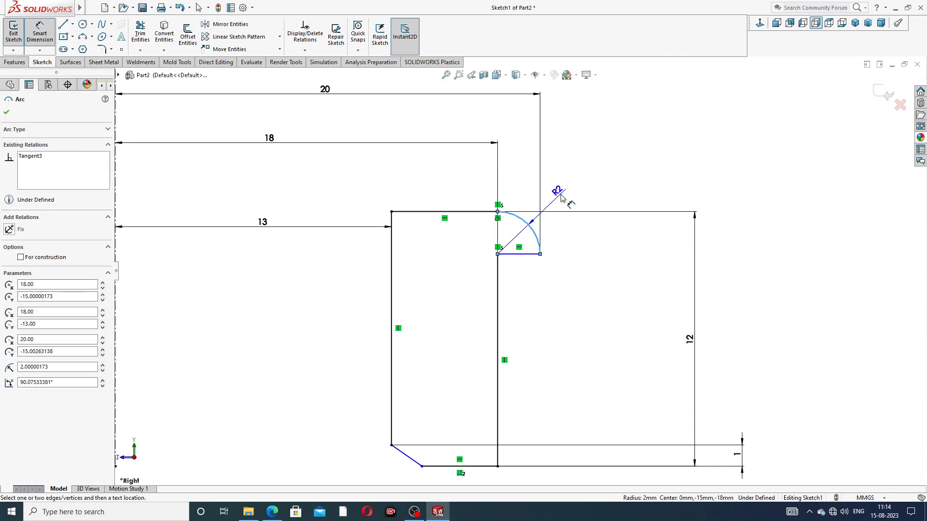
click(561, 198)
key(Return)
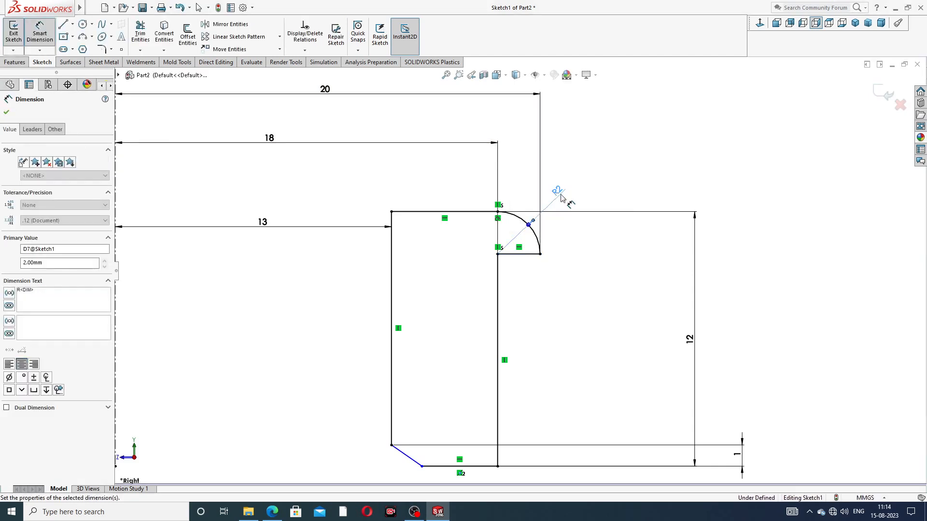
click(615, 165)
Rearrange the dimensions: R2 farther out from the arc, 13, 18 and 20 lower, and the 12 mm height closer to the profile.
scroll(559, 196, up, 5)
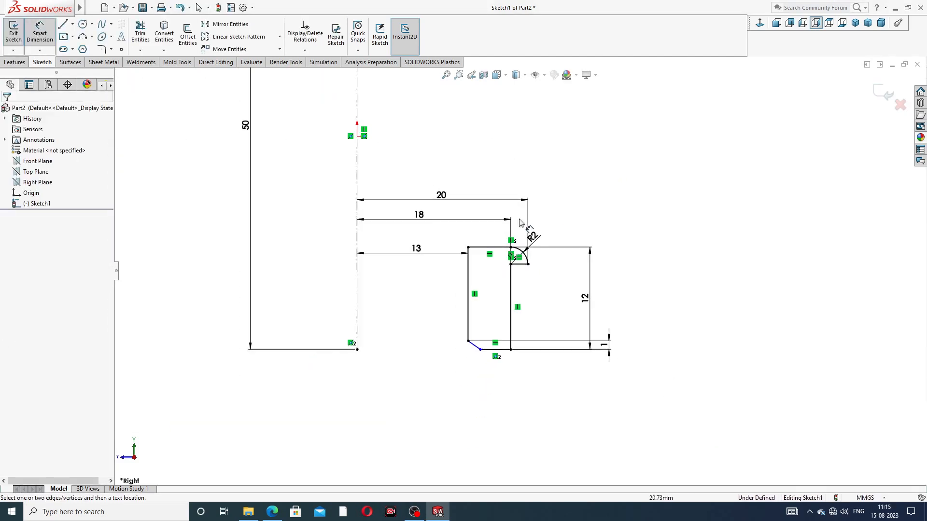
scroll(490, 314, down, 3)
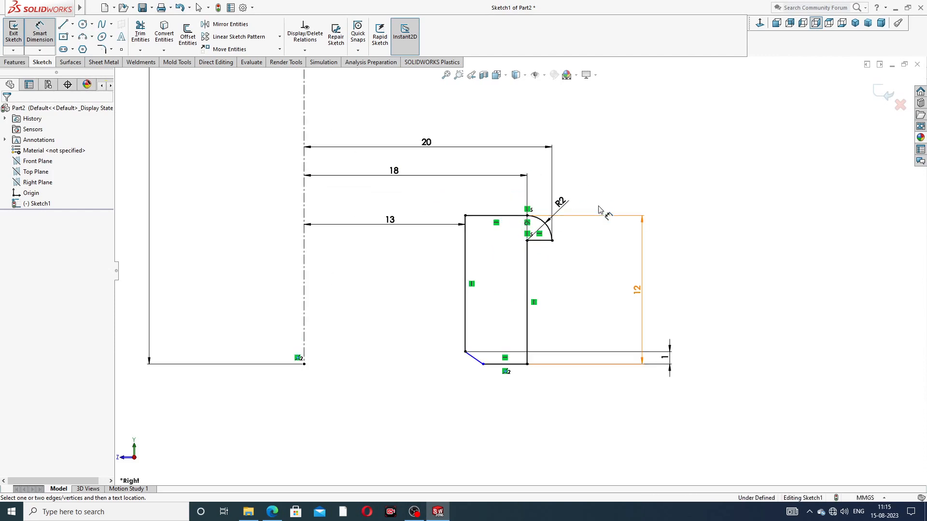
drag(560, 205, 583, 184)
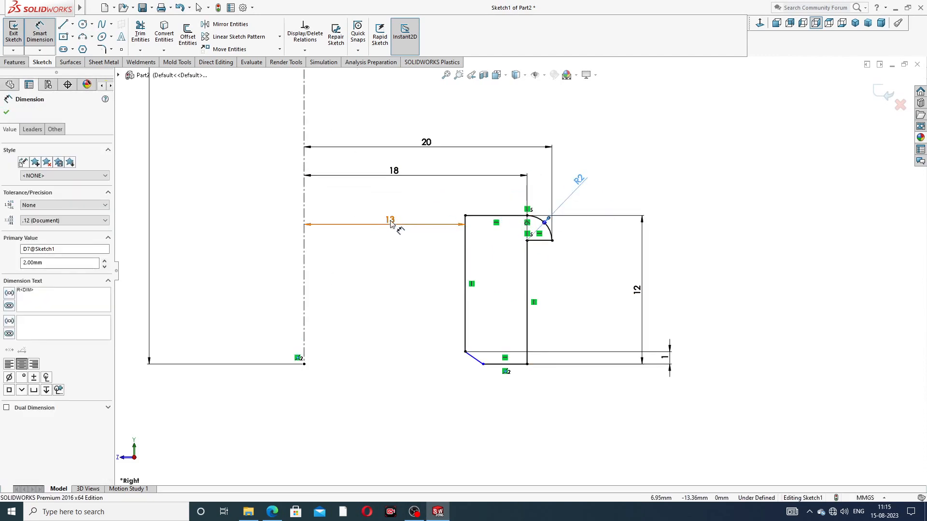
drag(390, 221, 395, 253)
drag(394, 171, 400, 197)
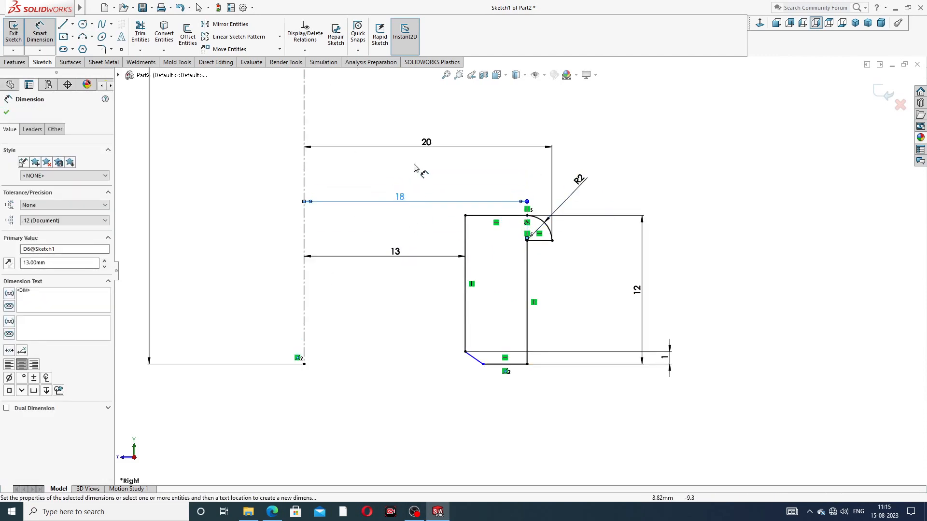
drag(426, 146, 433, 169)
click(648, 140)
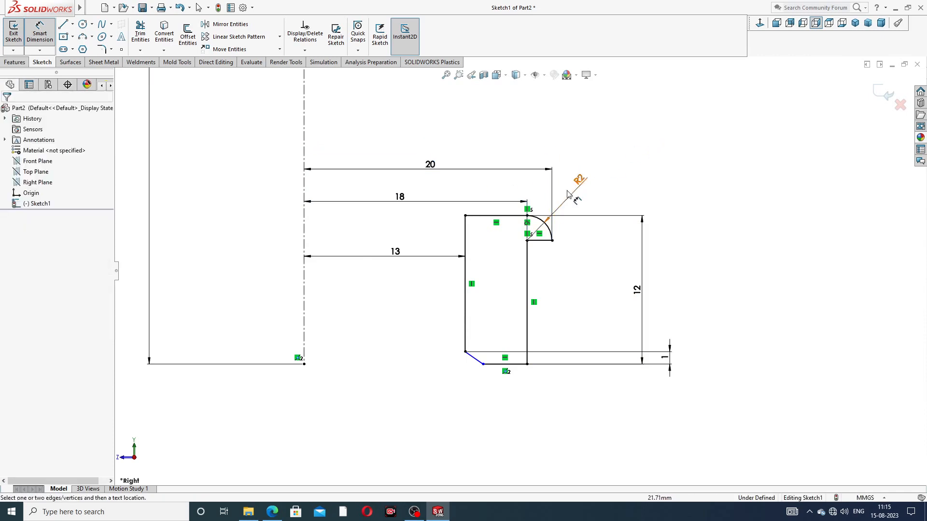
drag(638, 292, 584, 292)
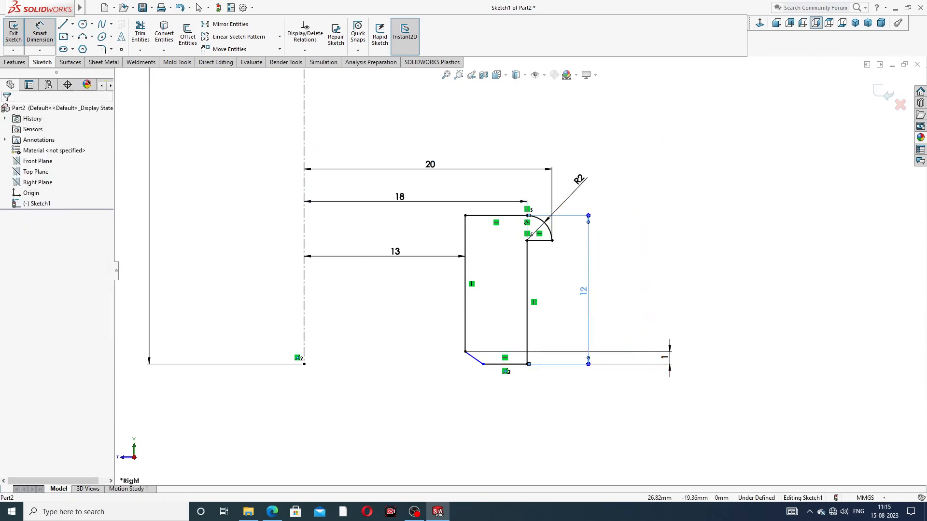
Move the 1 mm chamfer height dimension closer to the lower profile's outer side.
drag(665, 357, 550, 341)
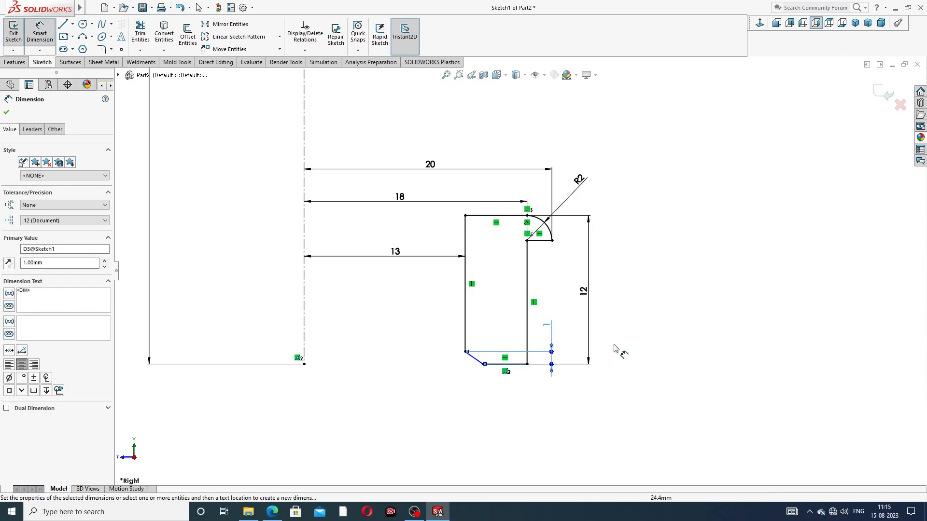
click(641, 333)
right_click(645, 172)
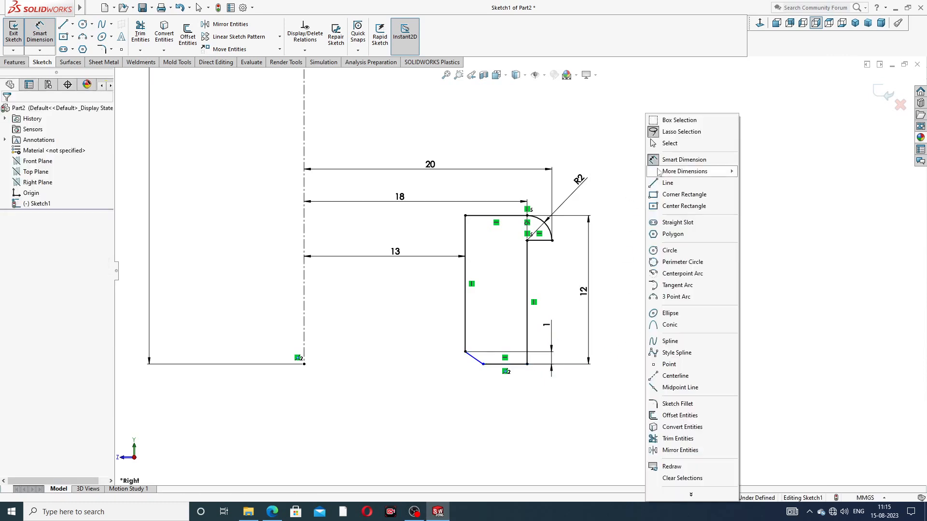
click(673, 145)
Switch to the union's PDF drawing in Edge and examine the upper part of Section A-A.
scroll(520, 271, up, 3)
scroll(472, 203, up, 3)
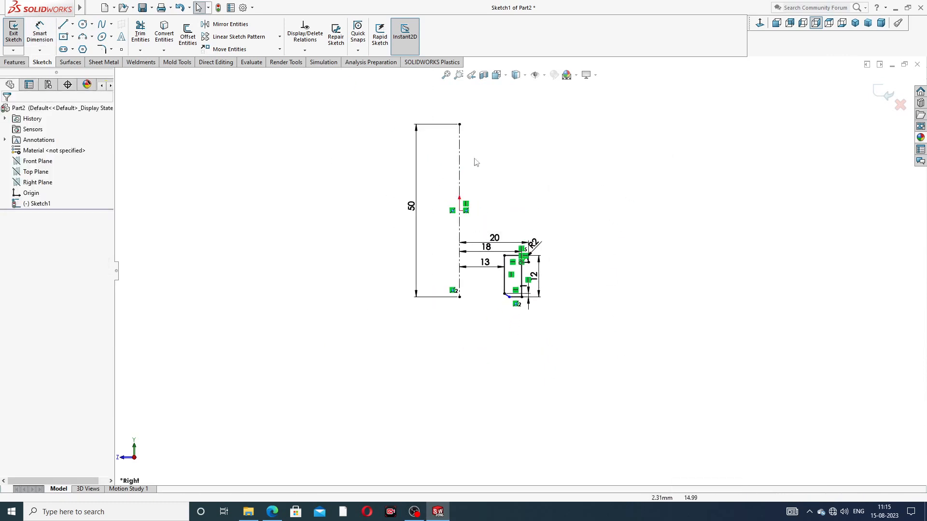
scroll(482, 165, down, 2)
scroll(501, 293, down, 2)
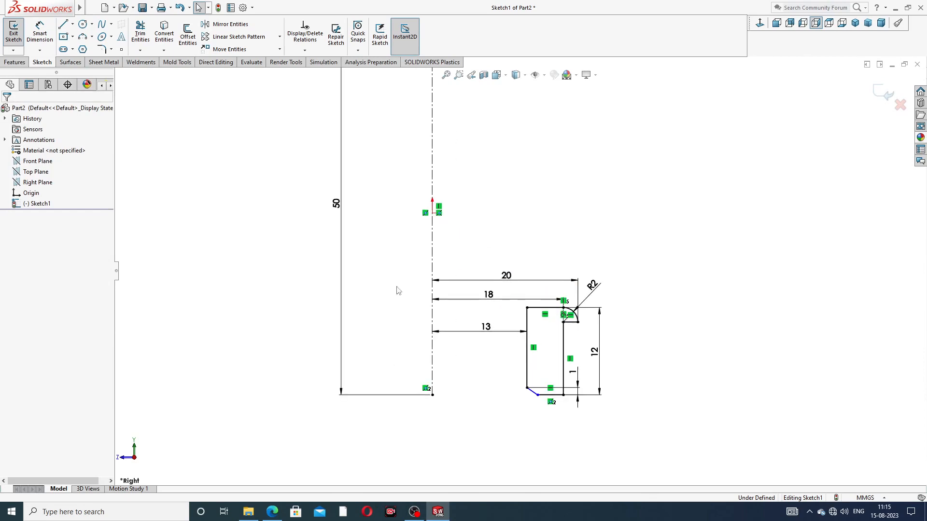
click(272, 512)
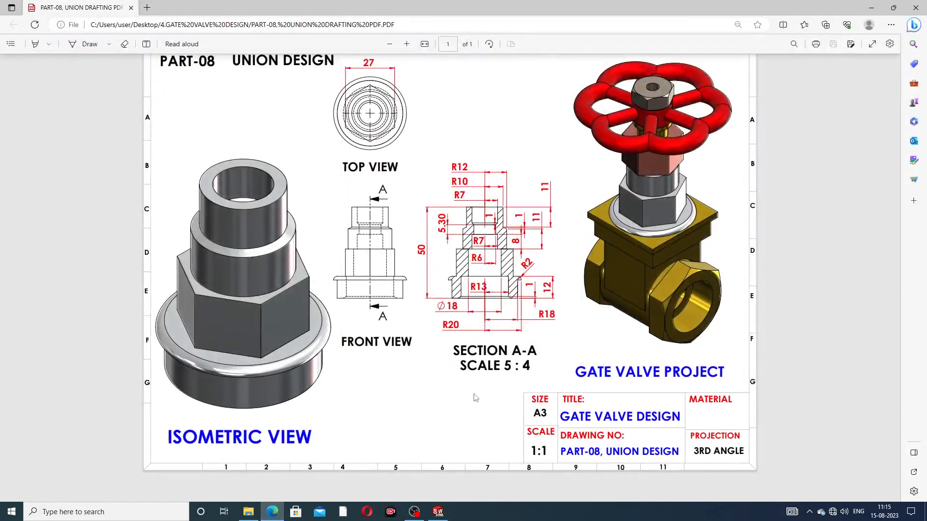
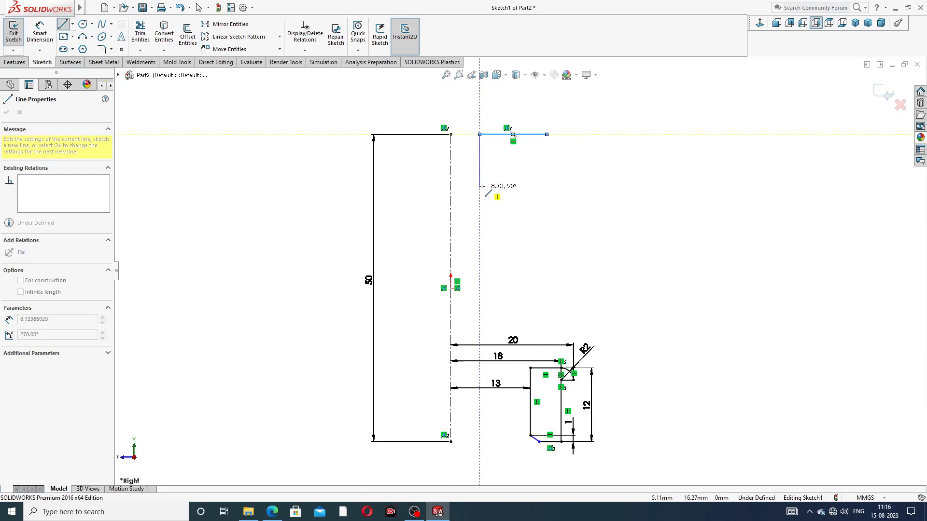
Continue the upper profile's inner side from the top line: vertical, slanted inward, vertical, about 3.85 mm outward, and about 5.4 mm down to origin level.
click(479, 183)
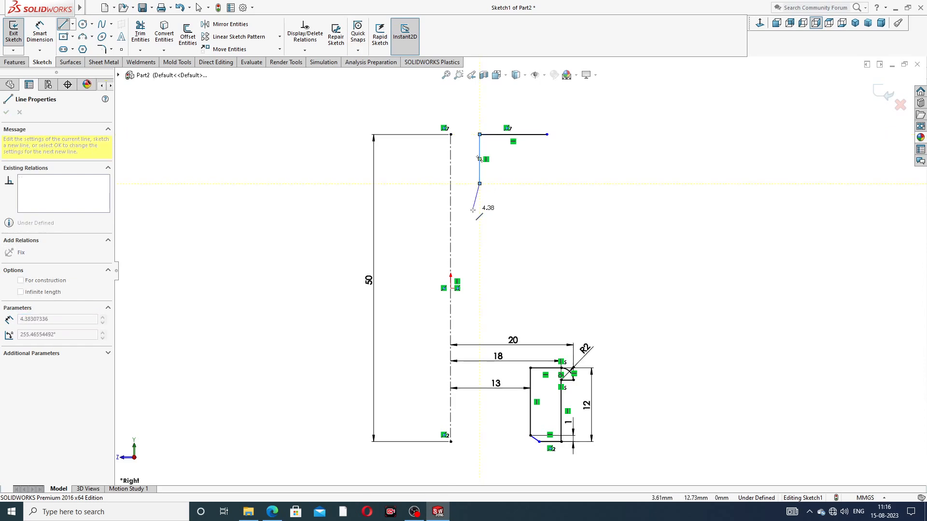
click(472, 210)
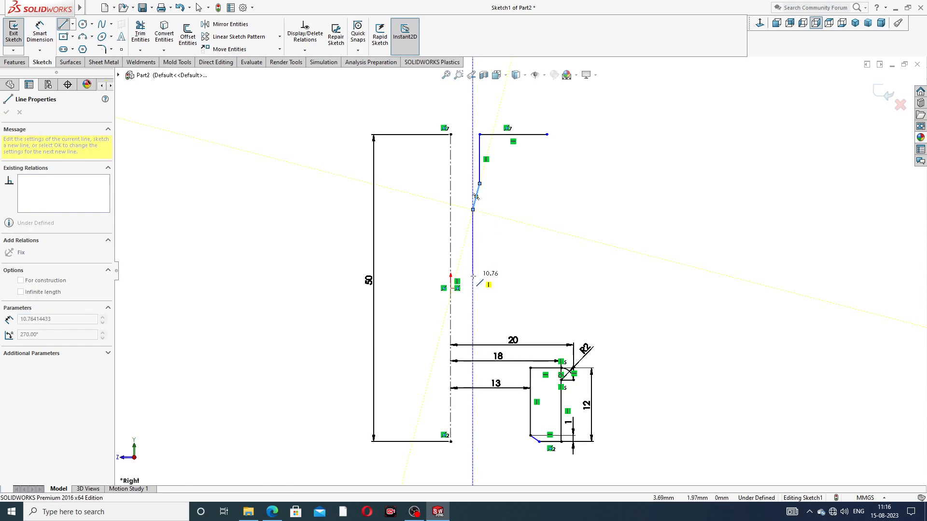
click(472, 255)
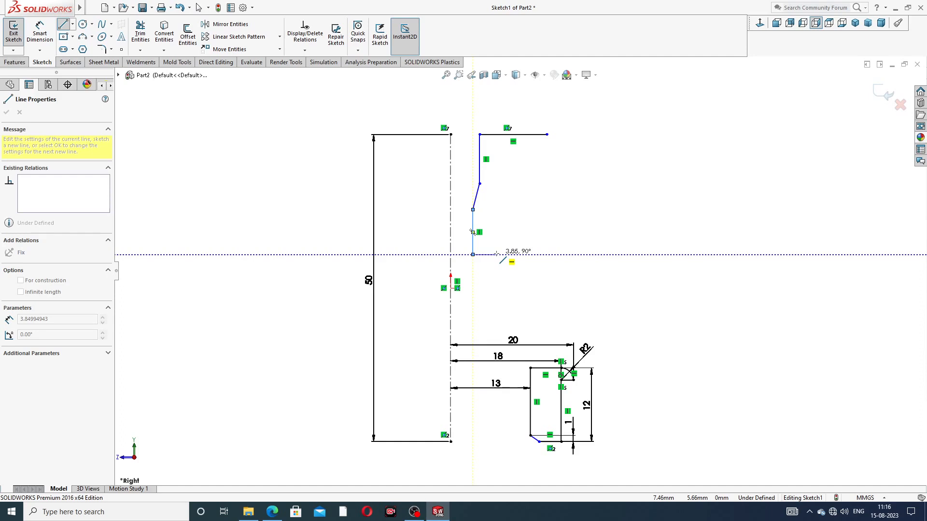
click(496, 254)
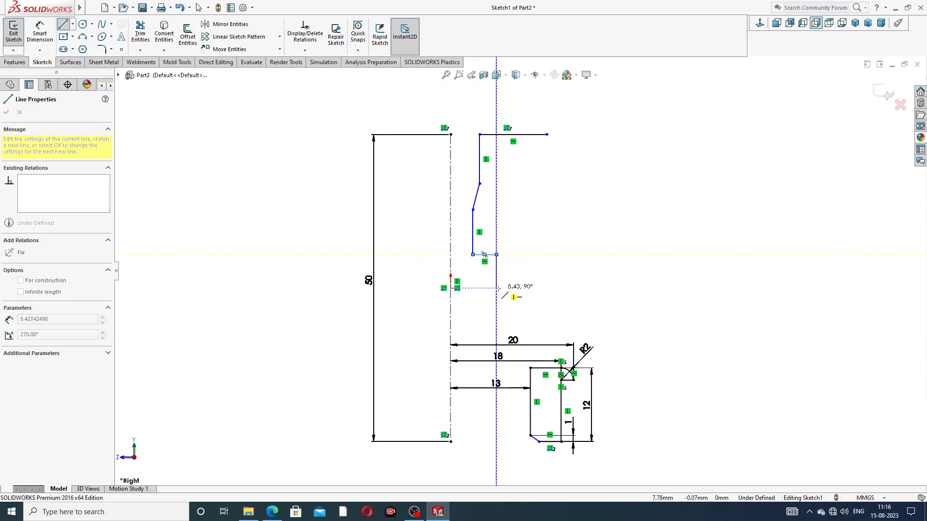
click(496, 288)
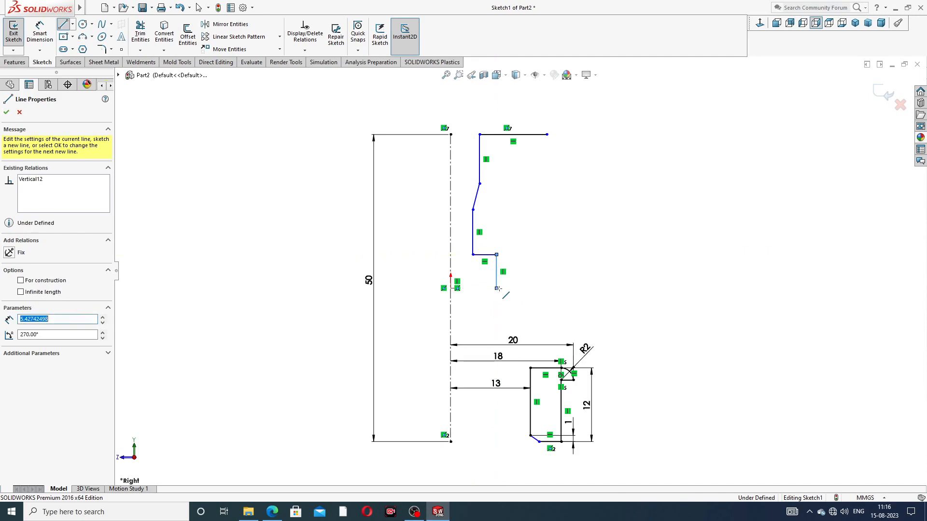
Draw the outer side: about 9.3 mm horizontally outward, about 10.1 mm up, a line slanted inward, and a vertical up to the top line.
click(553, 288)
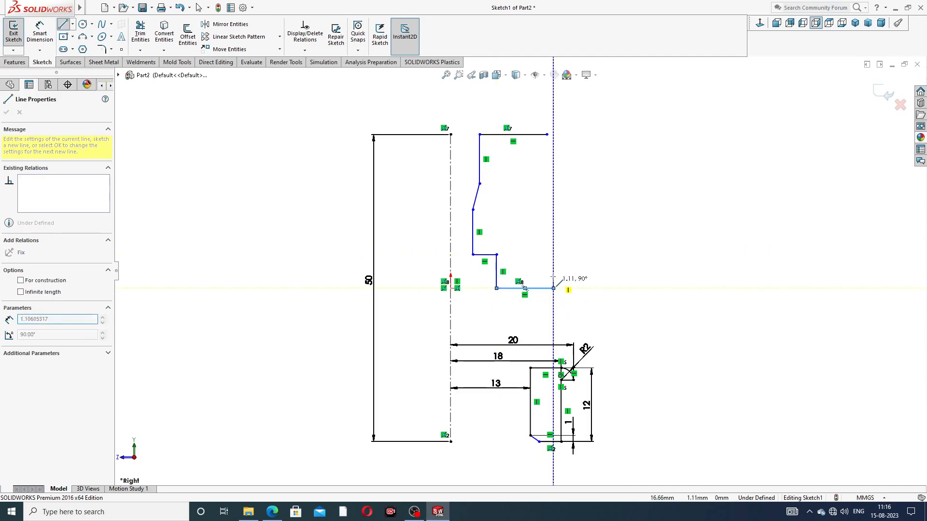
click(553, 225)
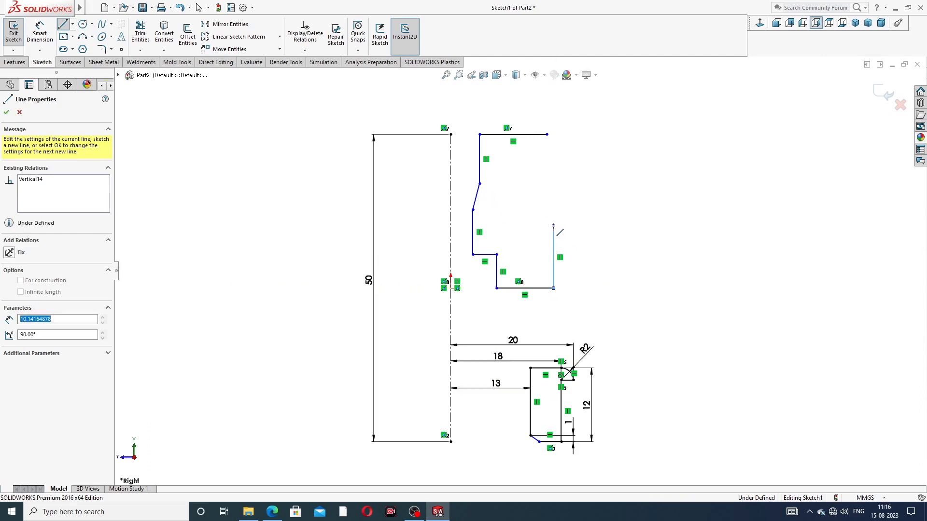
click(538, 197)
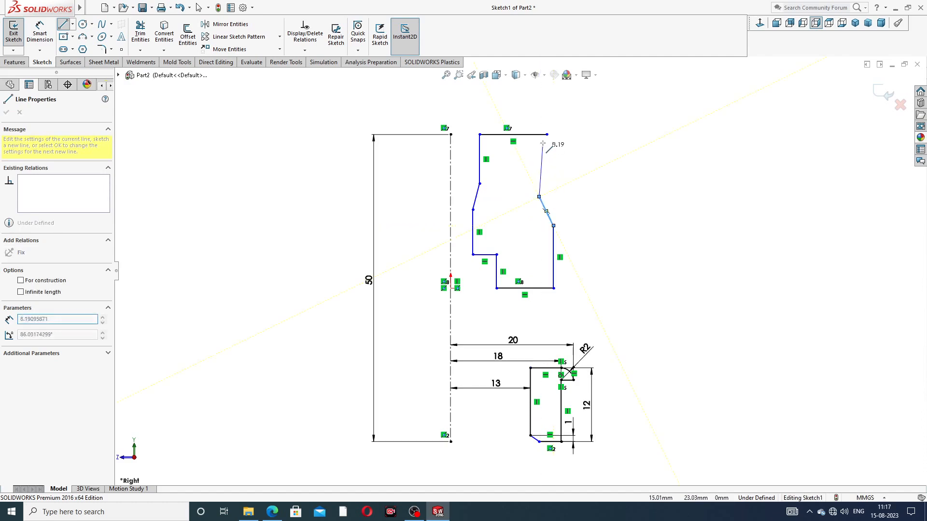
click(539, 134)
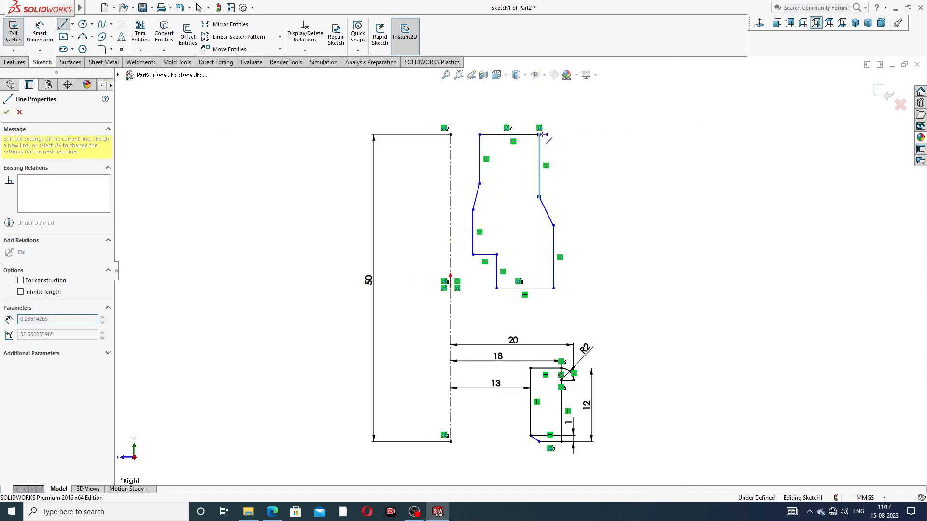
right_click(578, 131)
click(593, 139)
Pull the top line's overhanging outer end back onto the outer vertical line's upper end to close the outline.
scroll(579, 141, down, 2)
drag(529, 144, 518, 143)
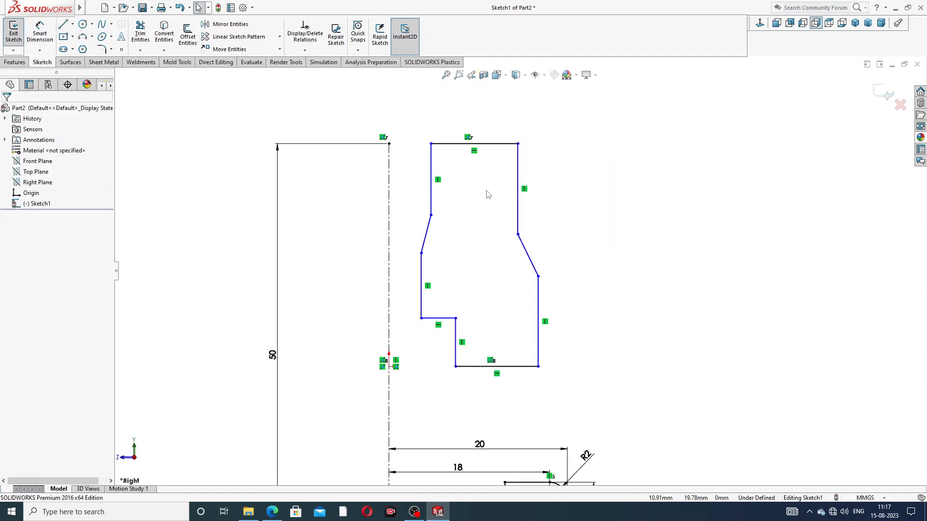
scroll(492, 261, up, 3)
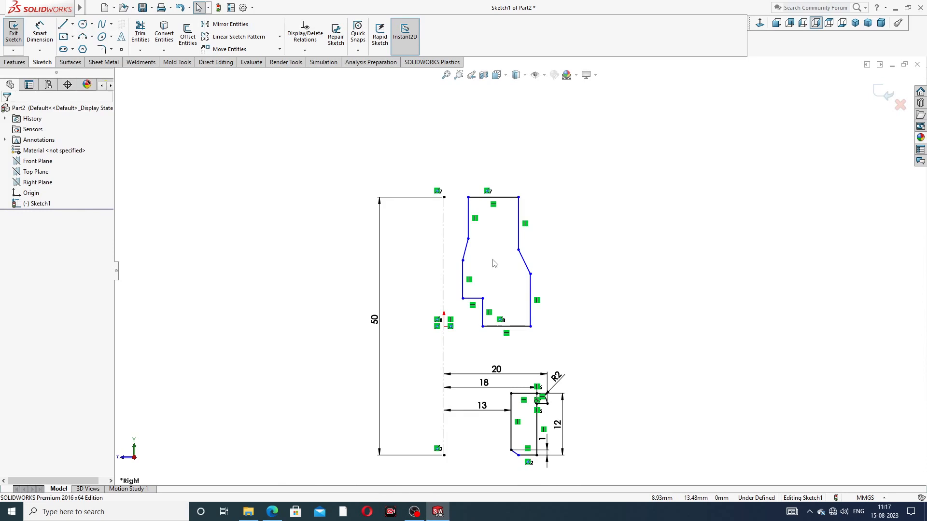
scroll(471, 325, down, 2)
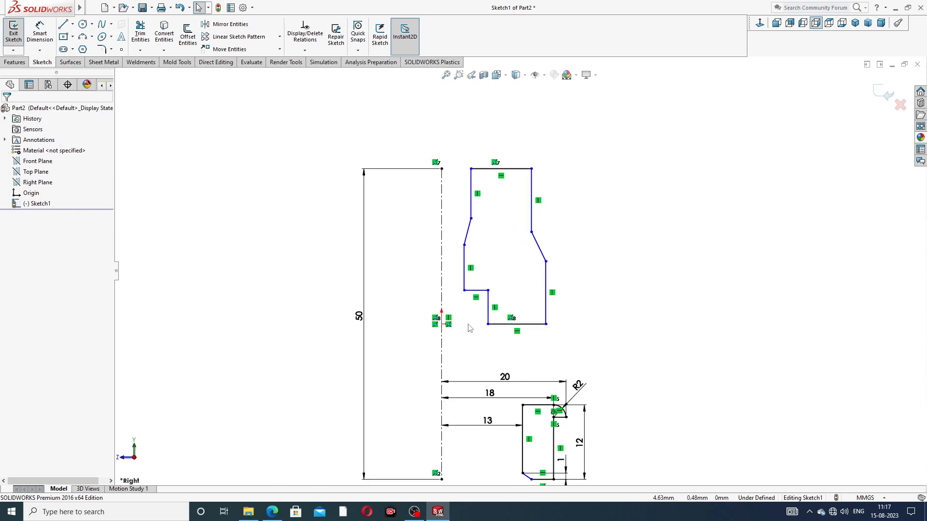
click(39, 32)
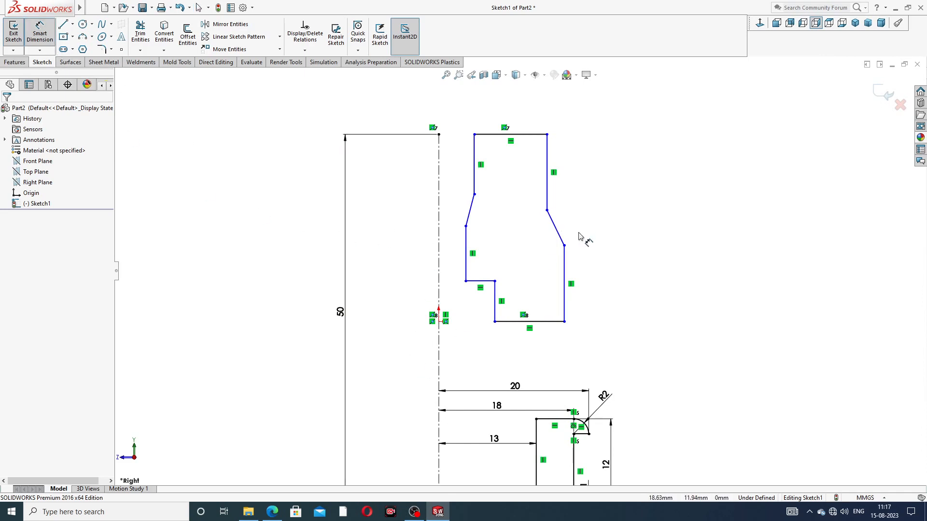
scroll(526, 218, up, 1)
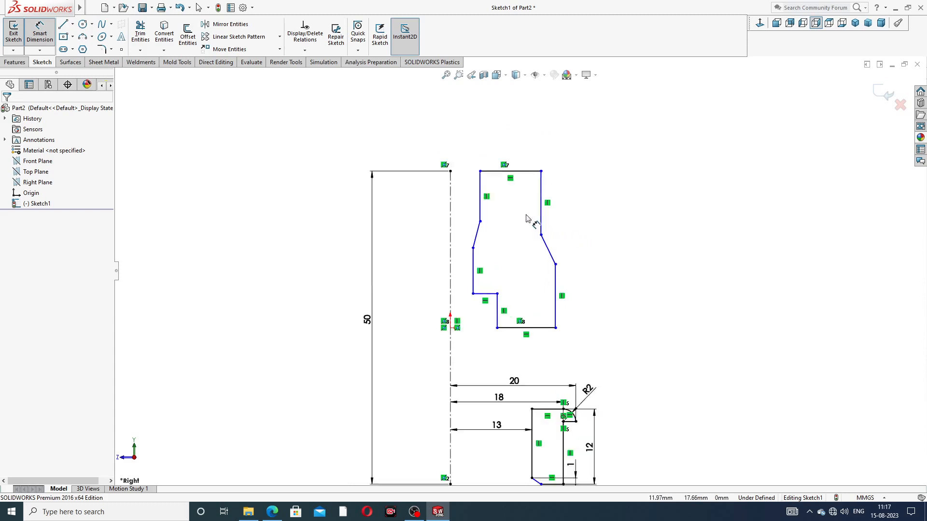
scroll(526, 218, down, 1)
right_click(641, 177)
click(665, 143)
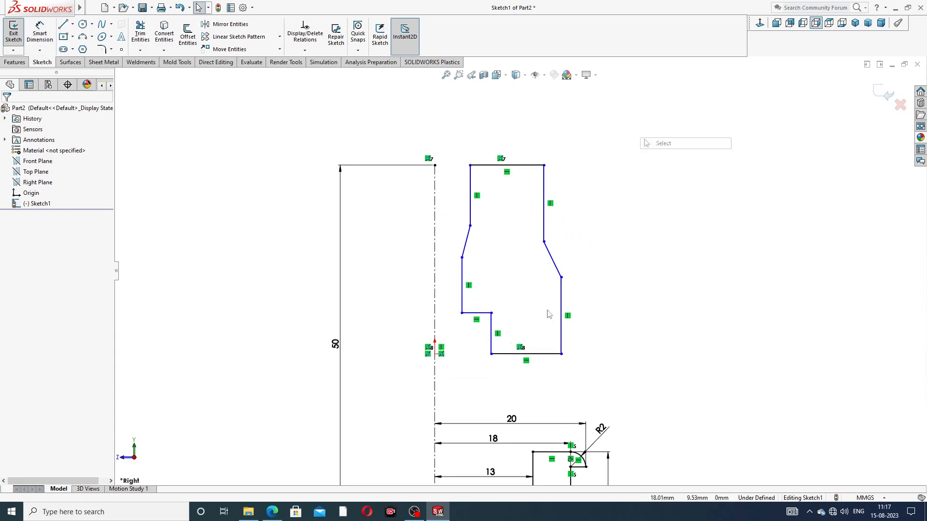
click(504, 355)
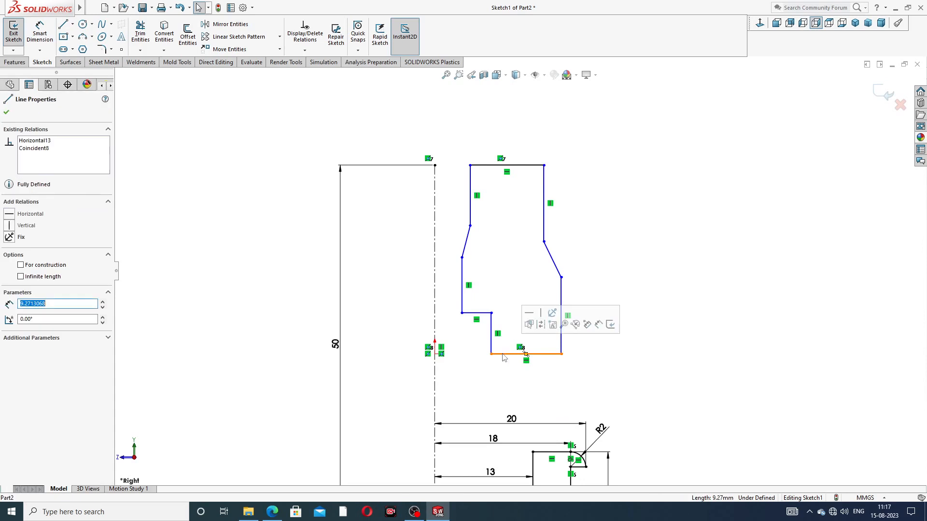
ctrl+click(433, 354)
click(677, 277)
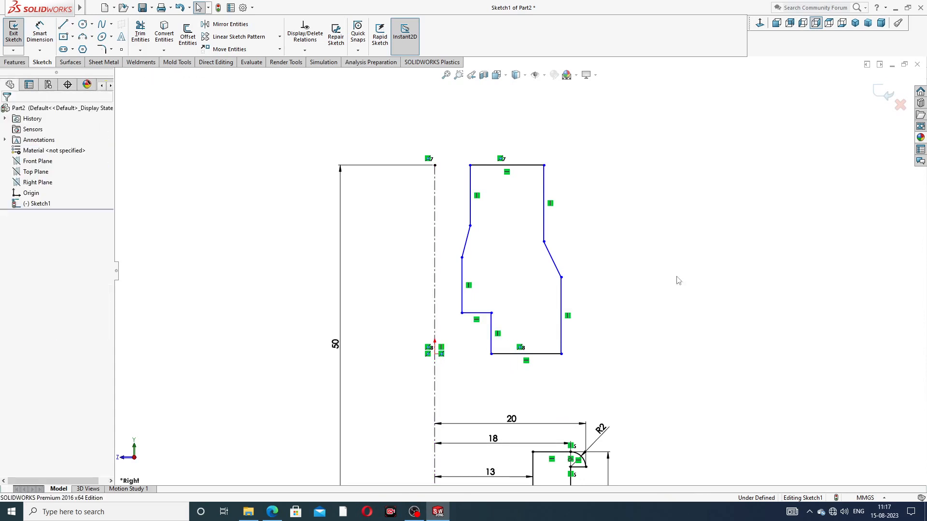
Add a Horizontal relation between the origin and the upper profile's lower inner corner.
click(435, 355)
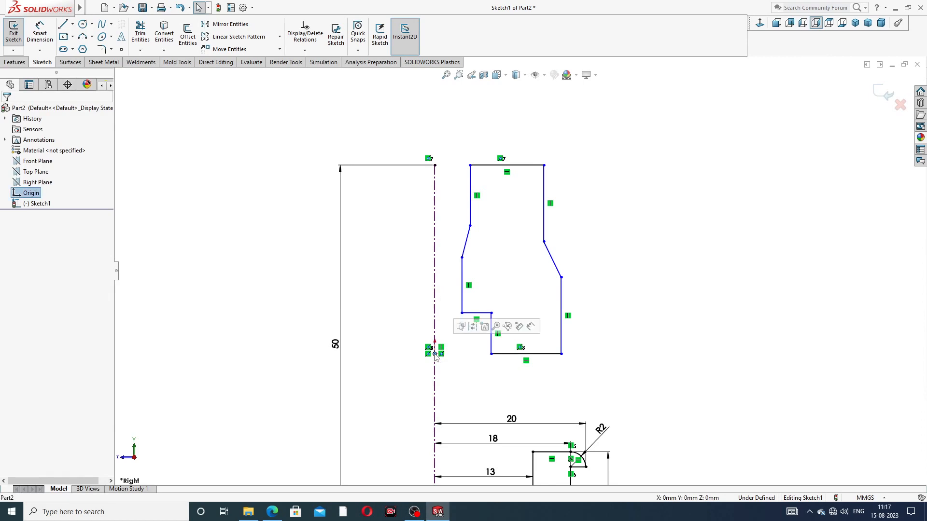
ctrl+click(492, 356)
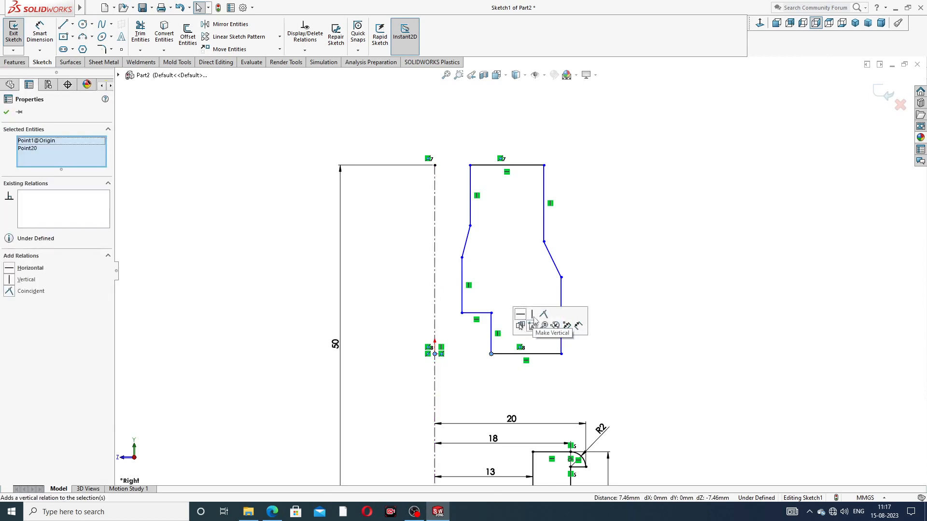
click(533, 316)
click(534, 202)
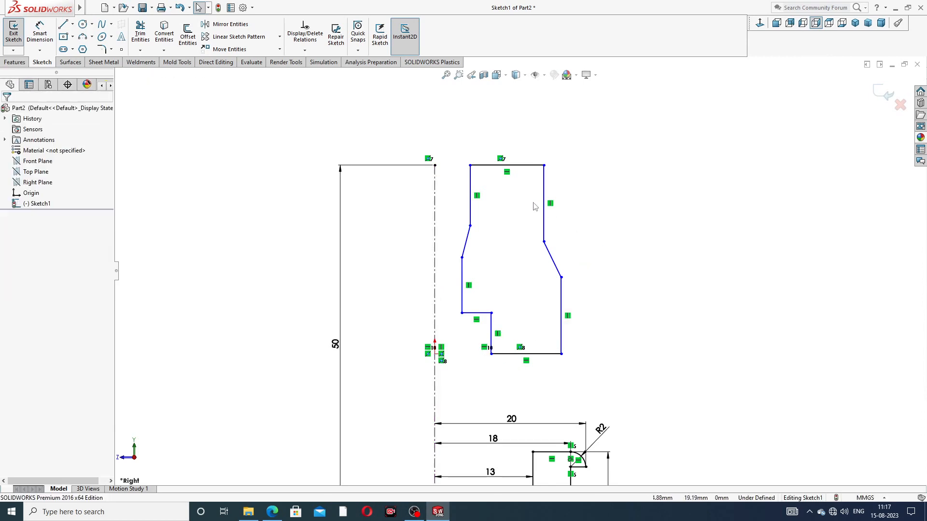
Add a Horizontal relation between the centreline's upper end and the top line's inner end.
click(434, 165)
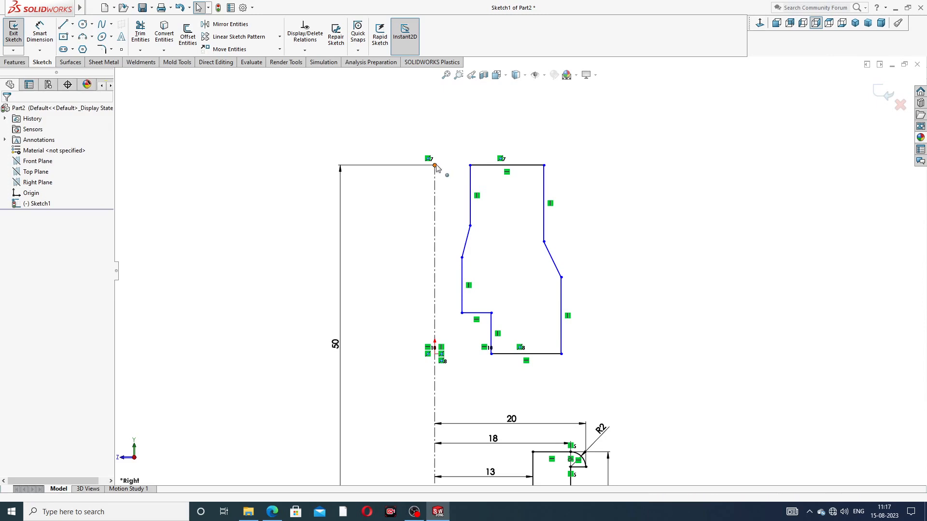
ctrl+click(470, 166)
click(498, 126)
click(605, 168)
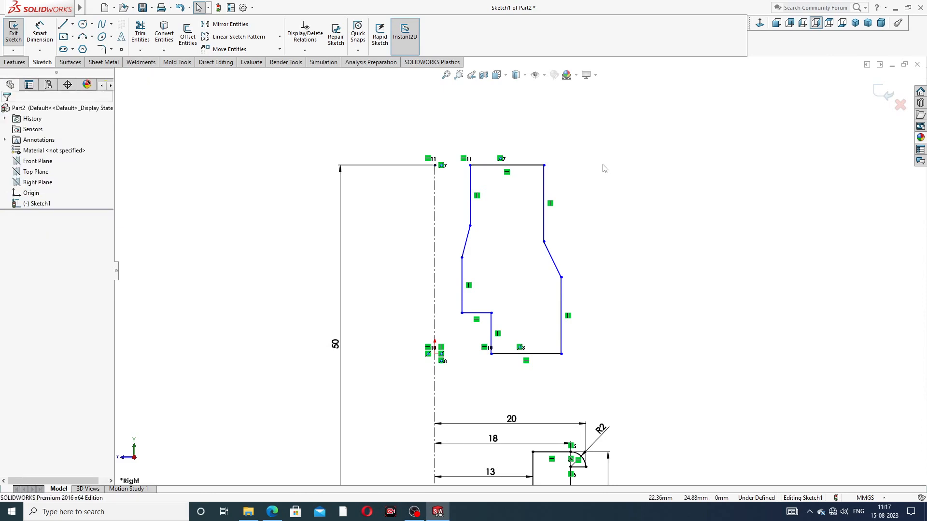
Dimension the upper outer vertical line at 10 mm from the centreline, placed above the profile.
click(54, 44)
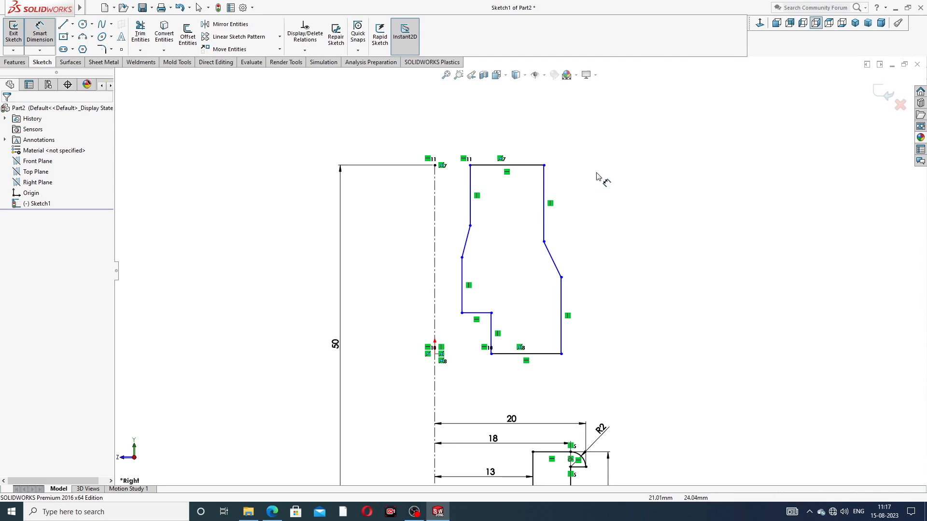
click(435, 181)
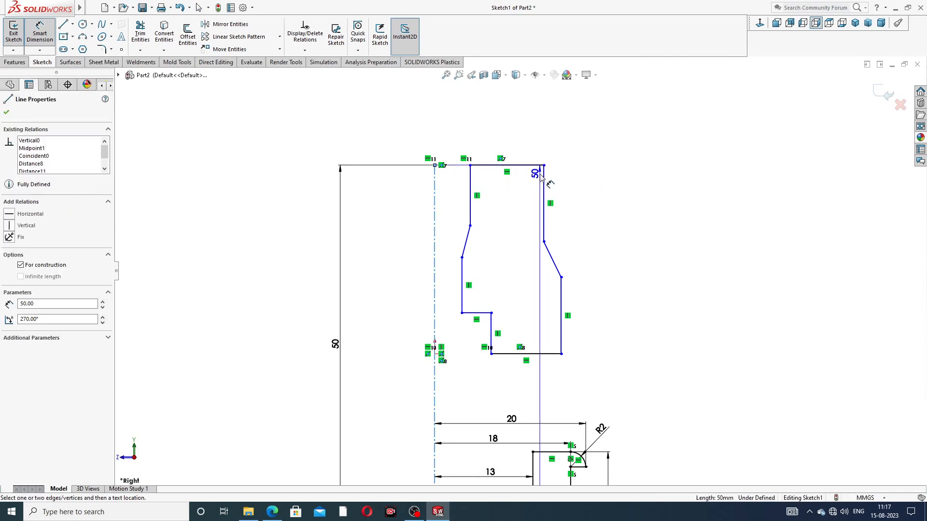
click(544, 177)
click(486, 145)
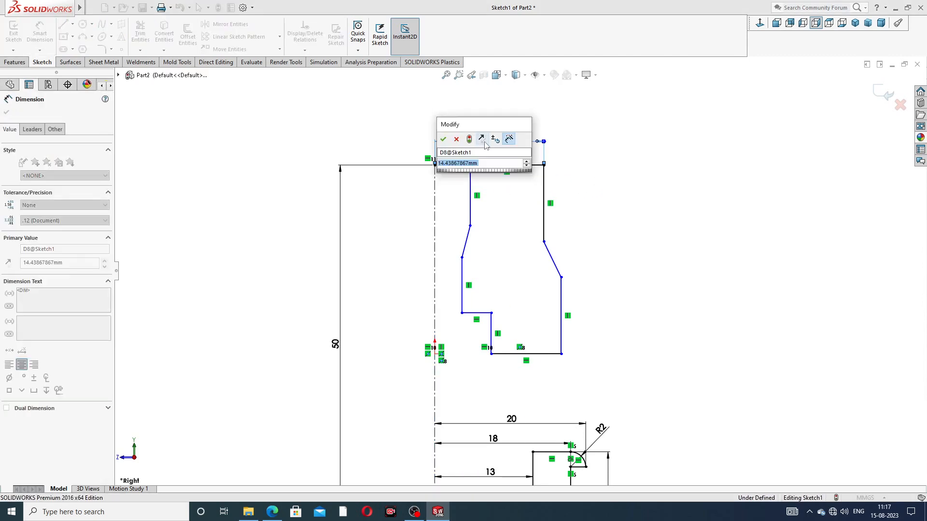
text(10)
key(Return)
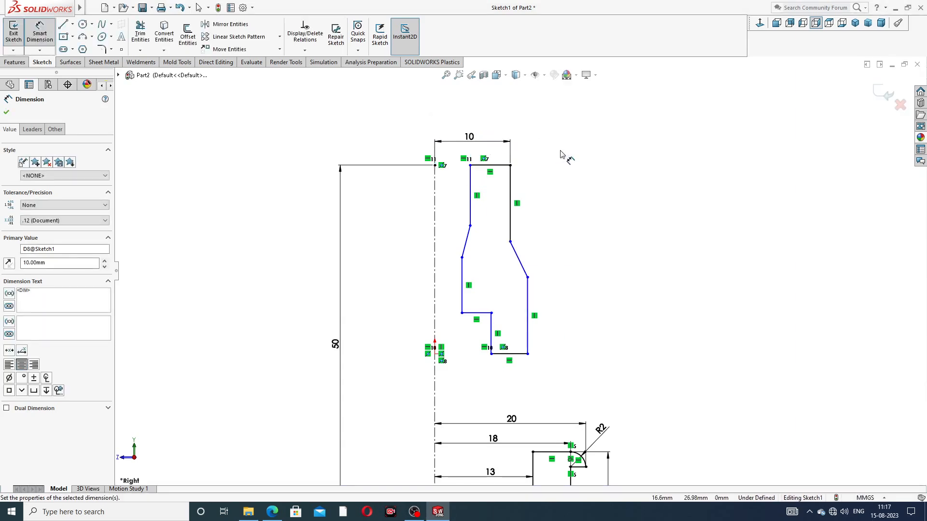
click(558, 153)
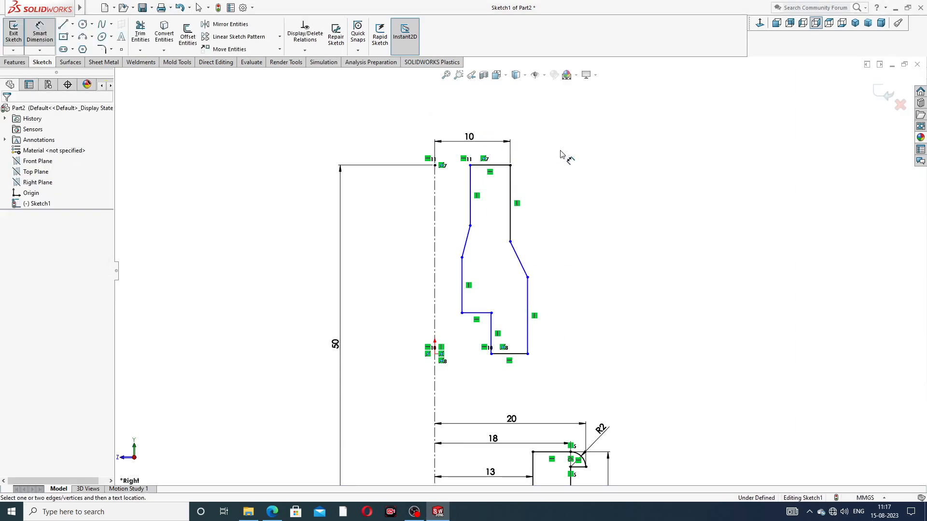
Dimension the upper profile's lower outer vertical line at 12 mm from the centreline, placed above the 10 mm dimension.
click(528, 294)
click(434, 290)
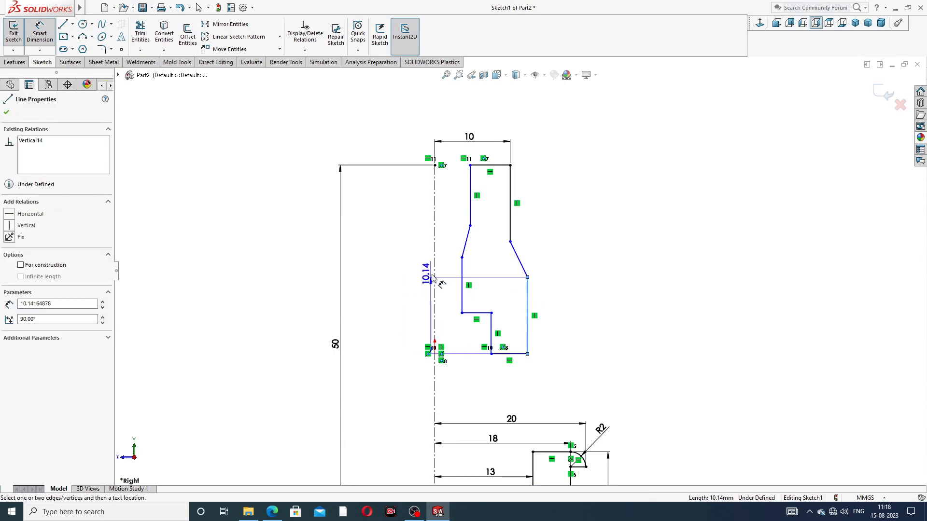
click(476, 117)
text(12)
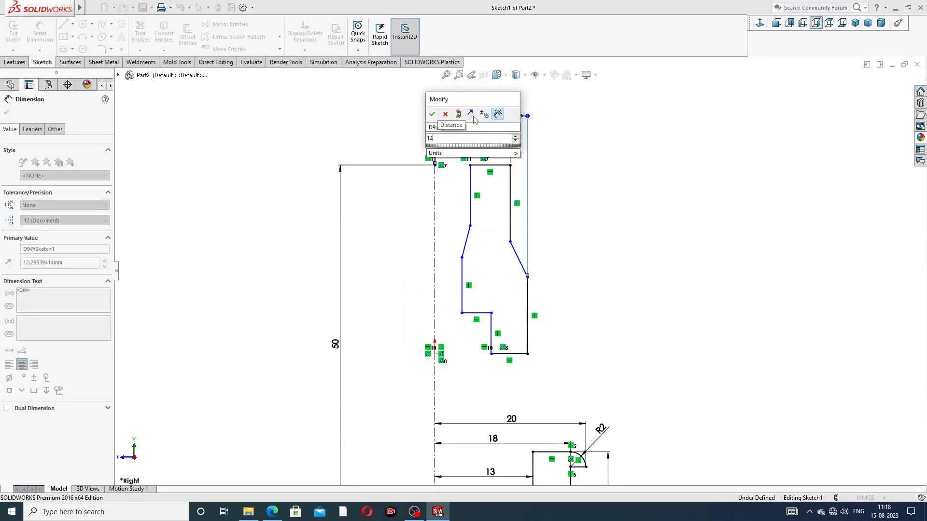
key(Return)
scroll(518, 270, up, 2)
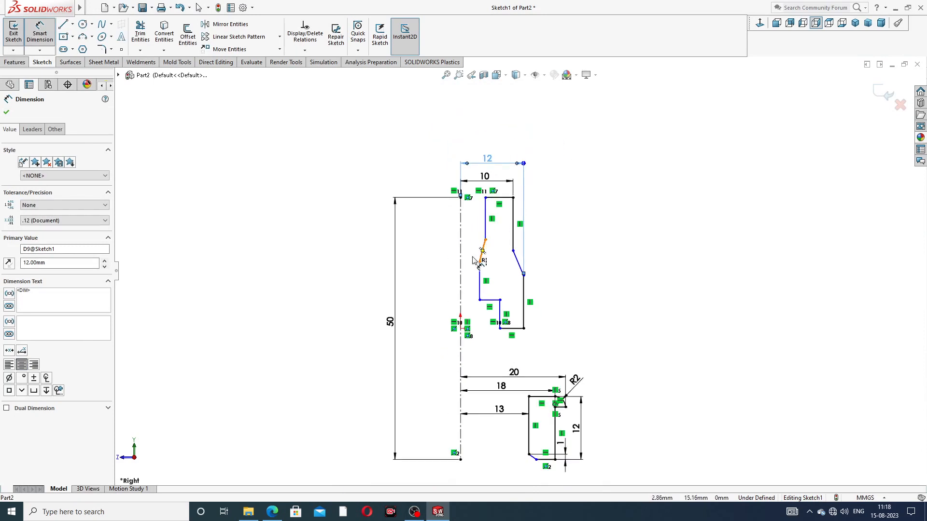
click(631, 250)
Dimension the vertical height of the upper profile's outer slanted line at 1 mm.
scroll(485, 323, up, 2)
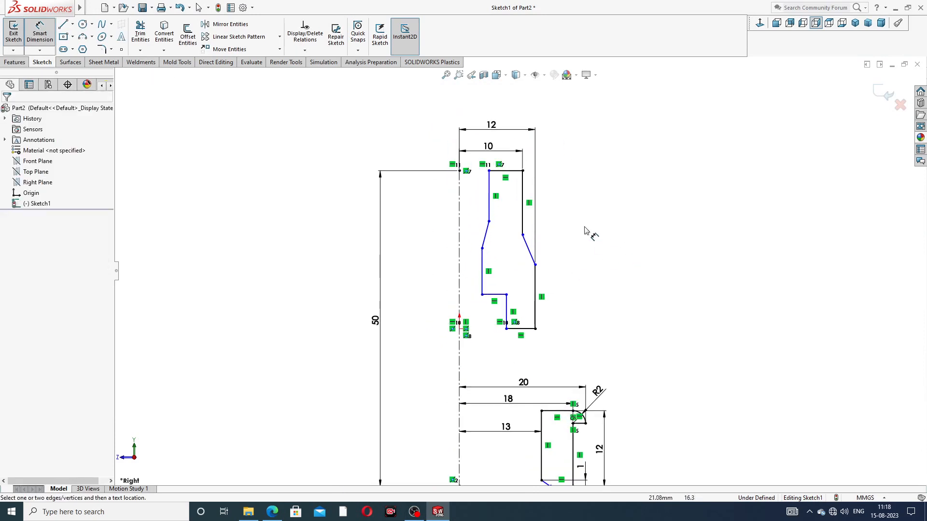
click(528, 246)
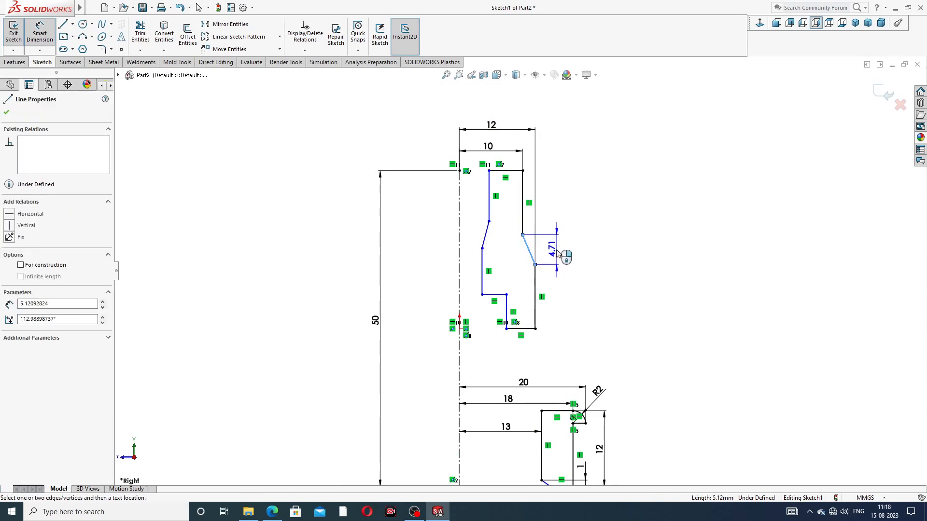
click(558, 252)
text(1)
key(Return)
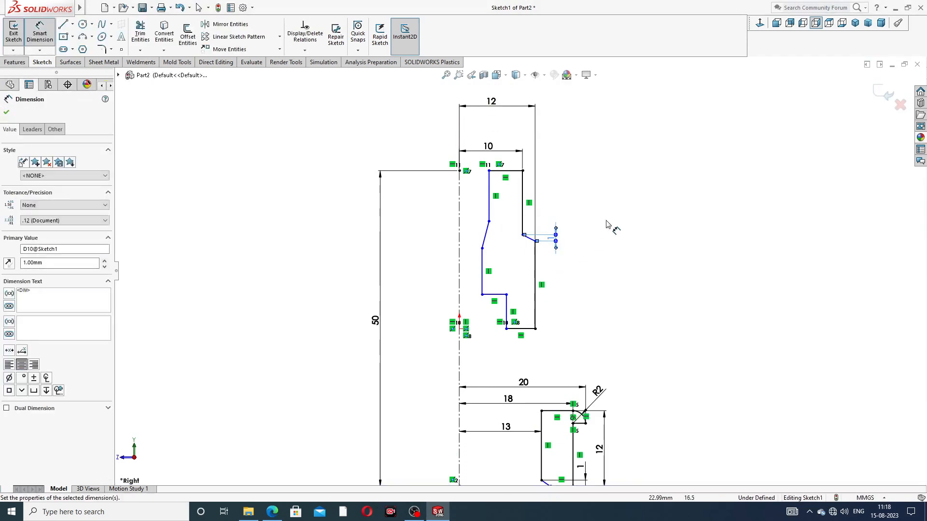
click(607, 222)
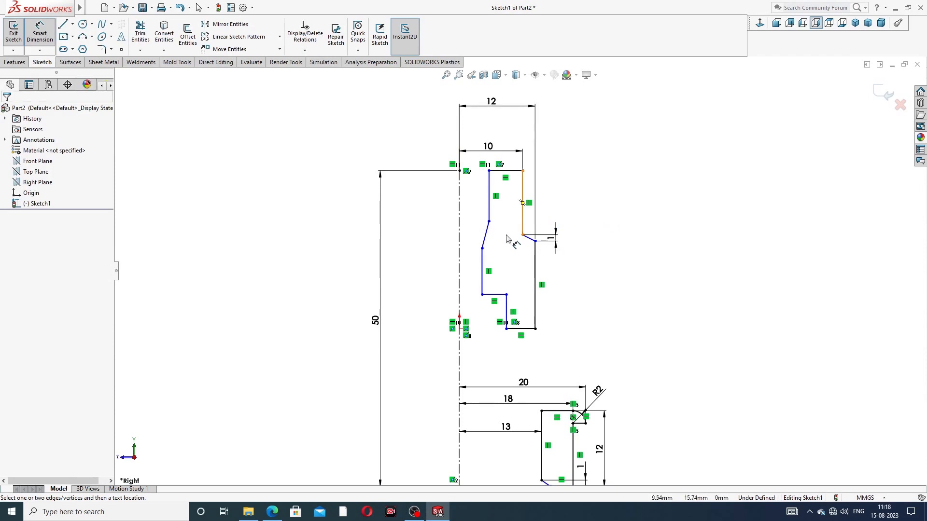
Dimension the upper profile's topmost inner vertical line at 7 mm from the centreline.
click(489, 189)
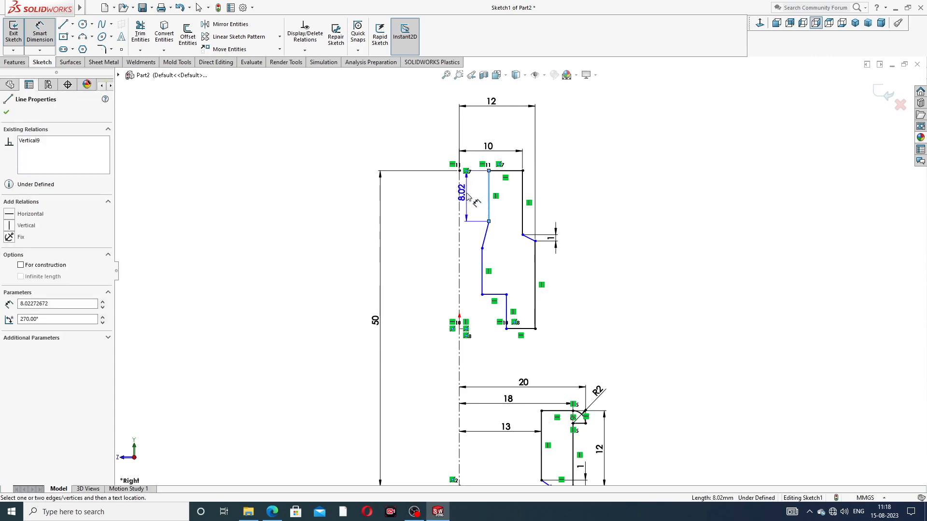
click(459, 195)
click(471, 197)
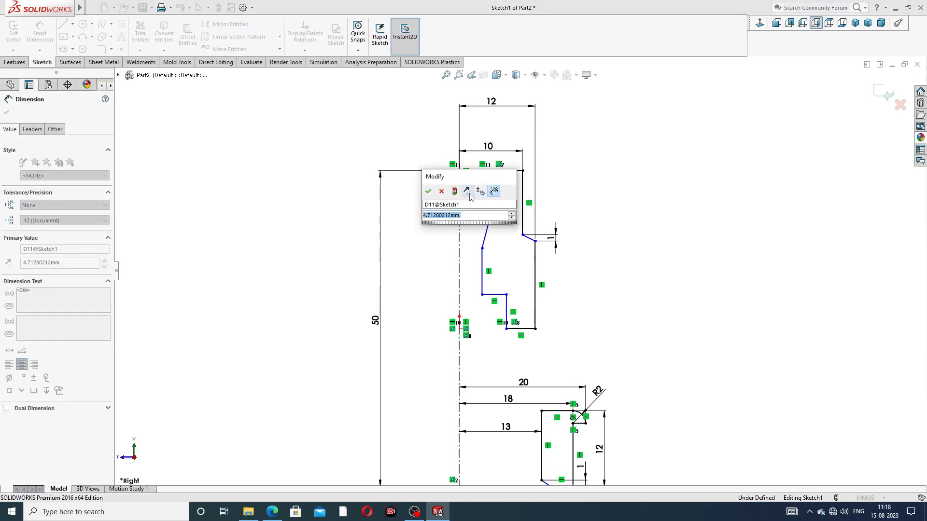
text(7)
key(Return)
click(623, 190)
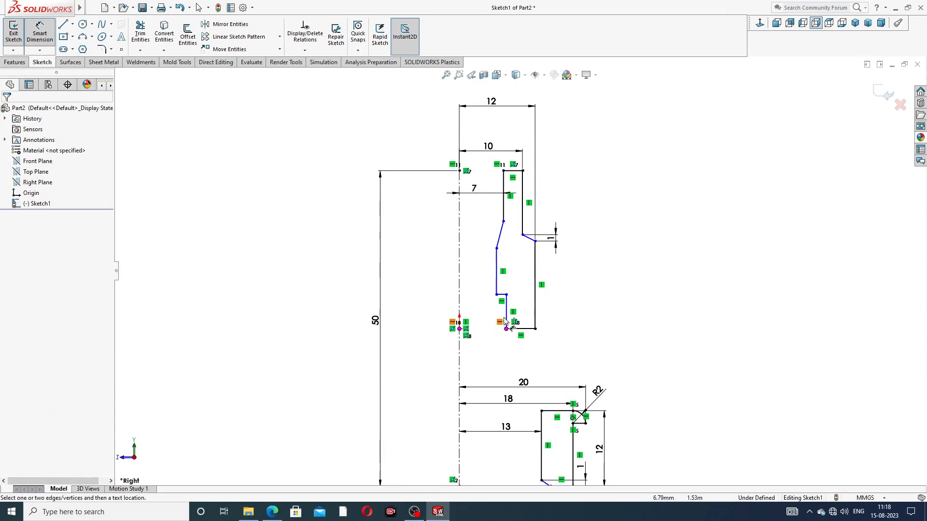
Dimension the upper profile's lowest inner vertical line at 7 mm from the centreline.
scroll(506, 325, down, 2)
scroll(506, 325, down, 1)
drag(510, 309, 431, 291)
click(428, 291)
click(455, 292)
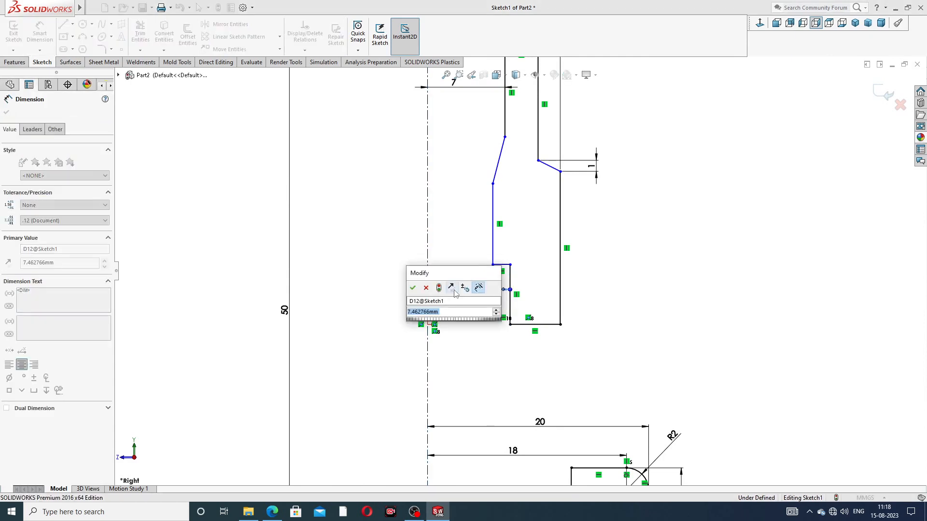
text(7)
key(Return)
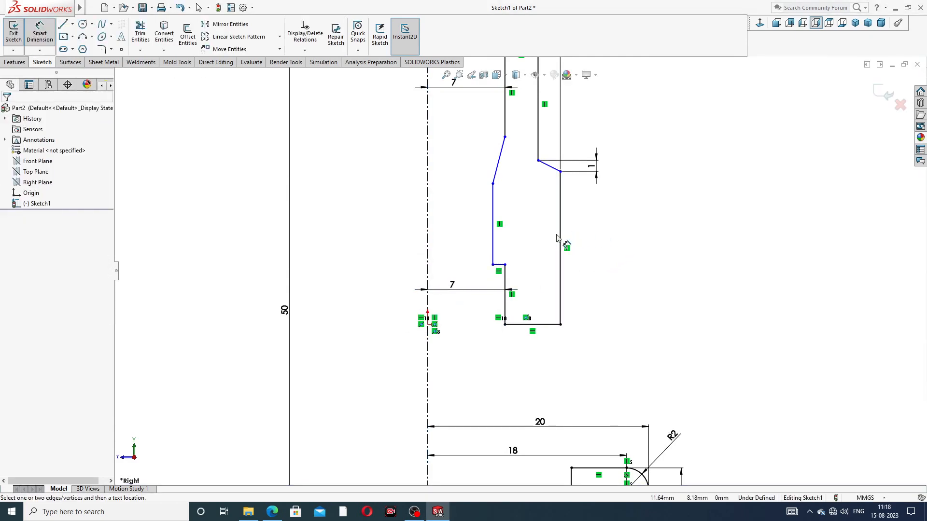
Dimension the upper profile's middle inner vertical line at 6 mm from the centreline.
click(493, 239)
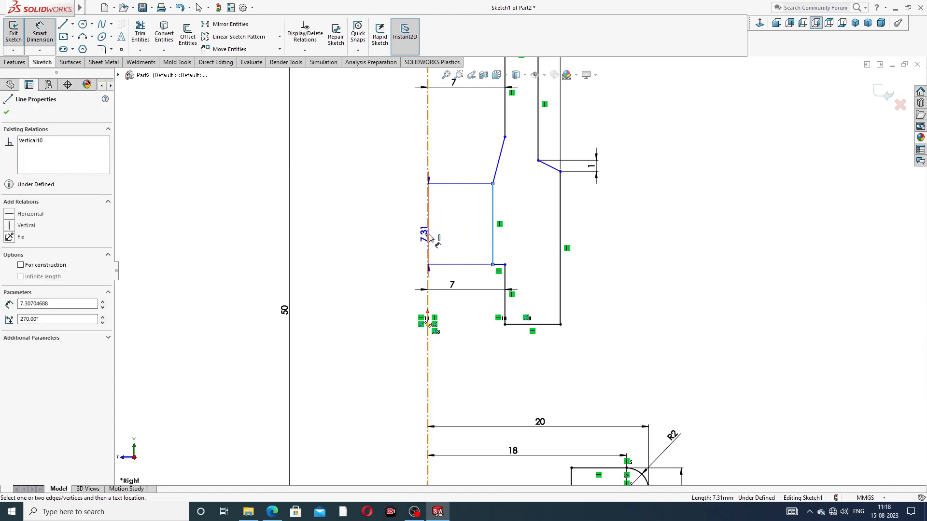
click(427, 233)
click(445, 232)
text(6)
key(Return)
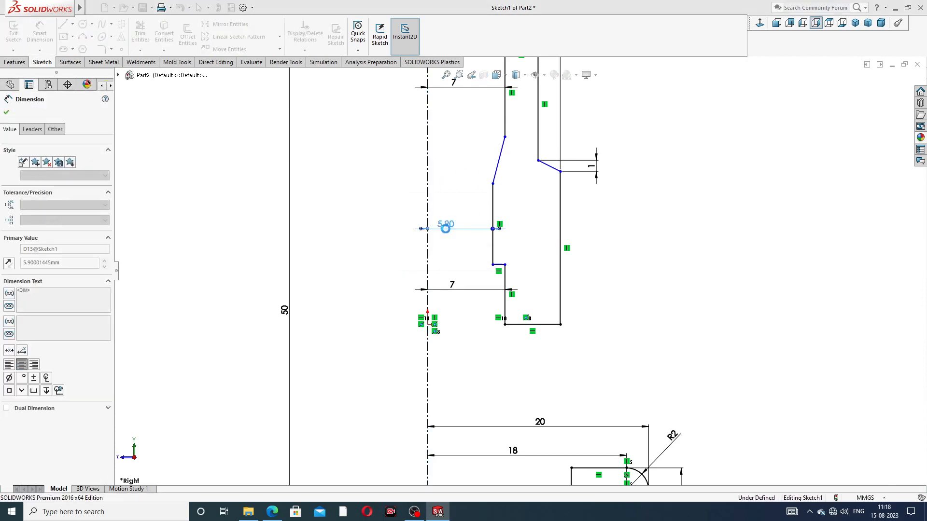
click(604, 225)
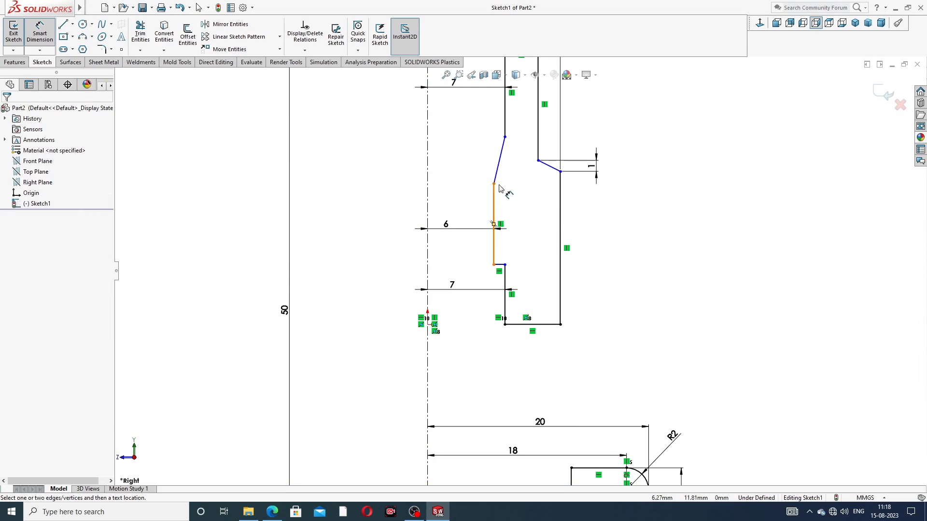
Dimension the vertical height of the upper profile's inner slanted line at 1 mm.
click(499, 163)
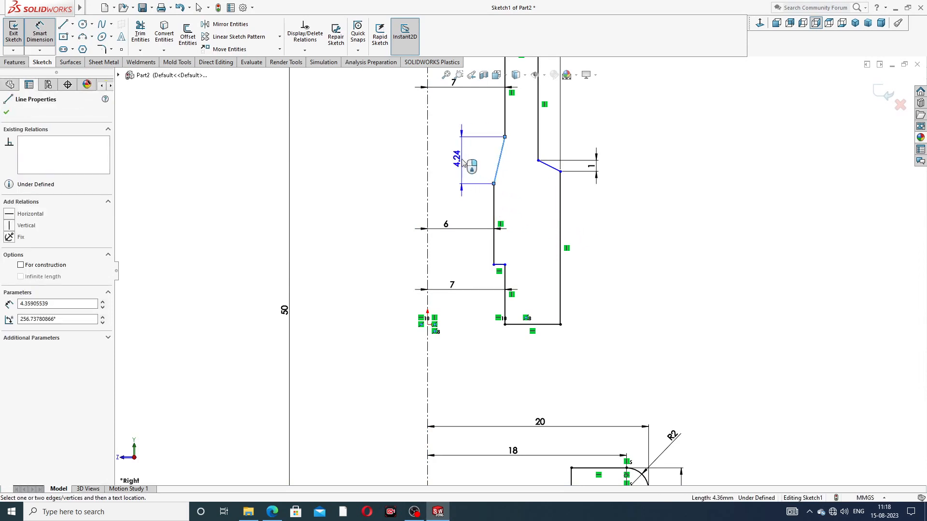
click(463, 164)
text(1)
key(Return)
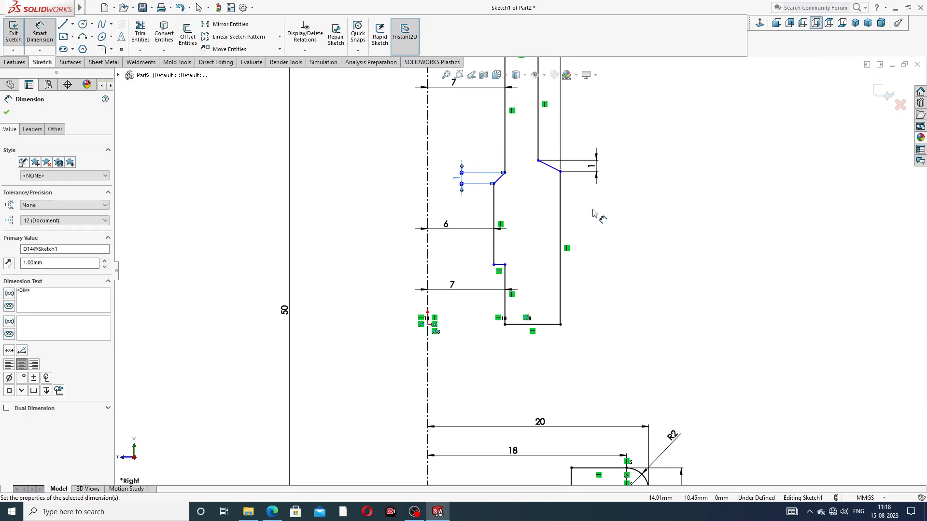
click(596, 206)
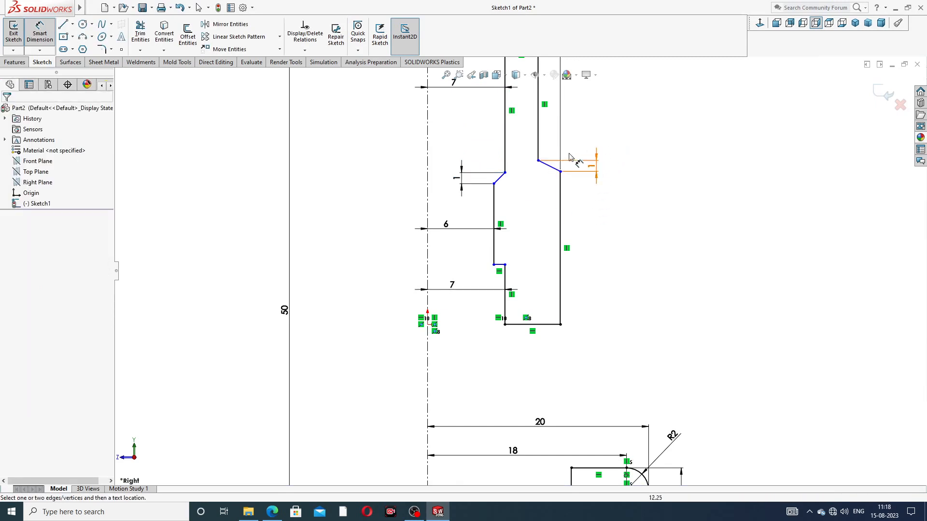
Dimension the length of the upper profile's upper outer vertical line at 11 mm.
scroll(572, 155, up, 2)
scroll(517, 231, down, 1)
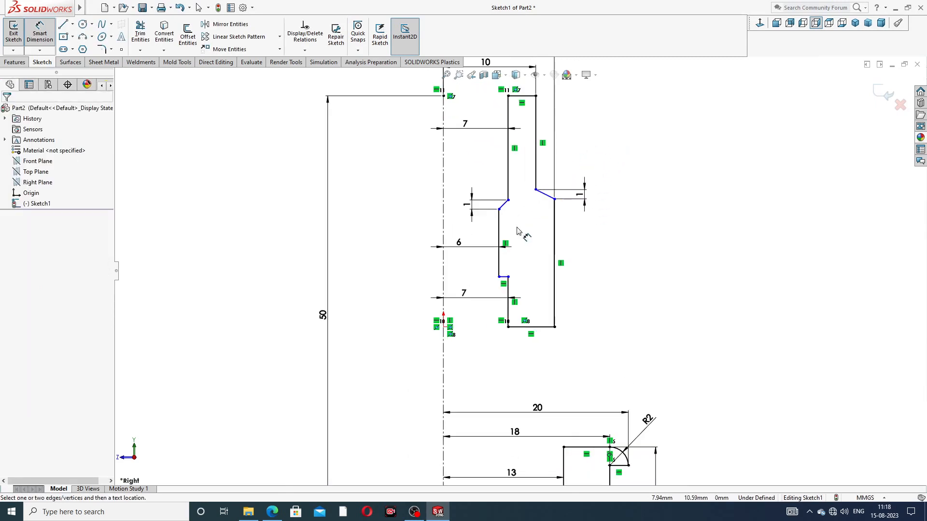
scroll(513, 318, down, 10)
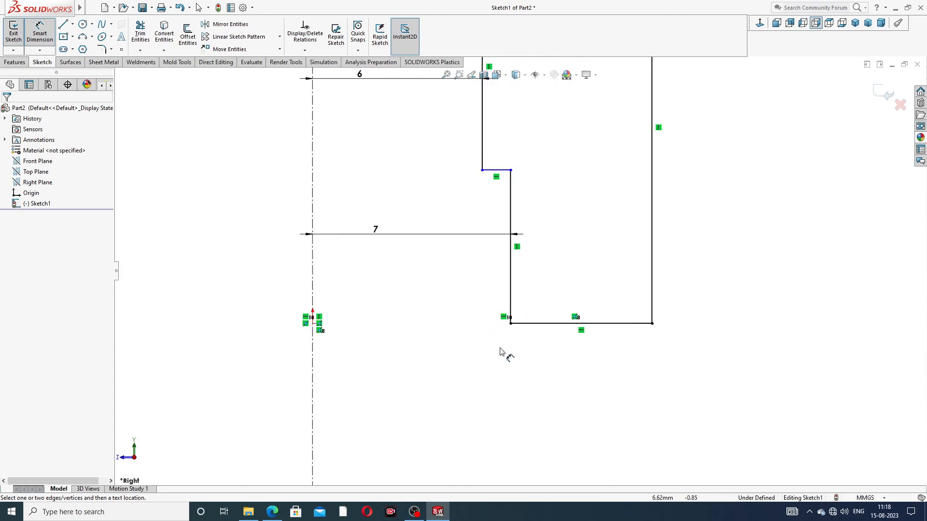
scroll(517, 309, up, 10)
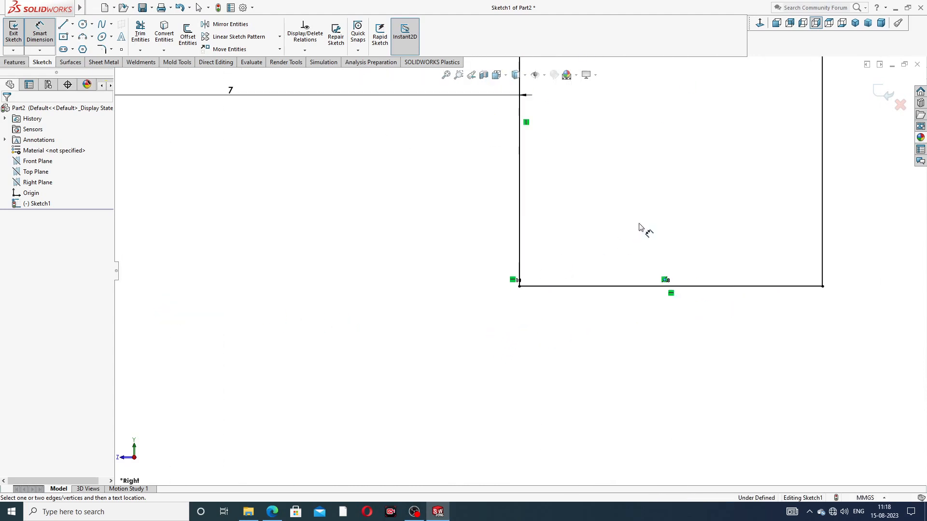
scroll(530, 118, up, 3)
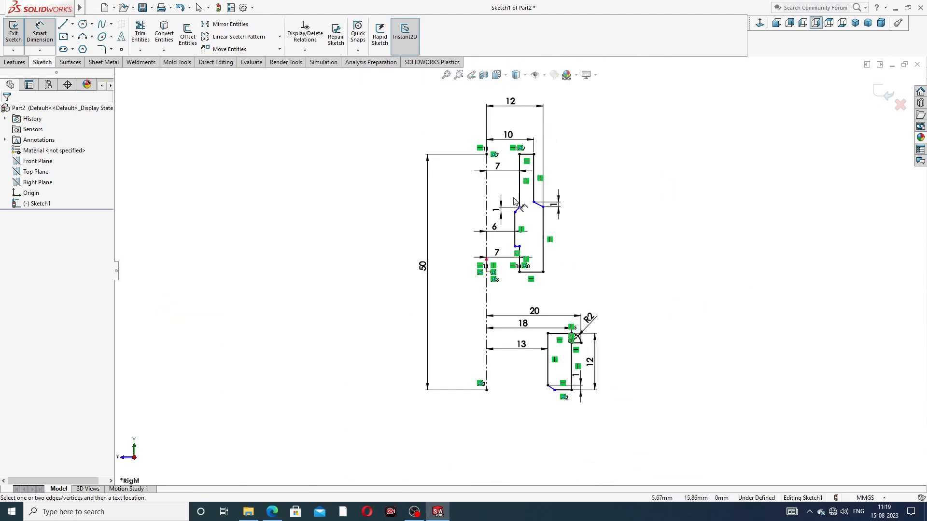
scroll(515, 202, down, 1)
scroll(589, 180, down, 3)
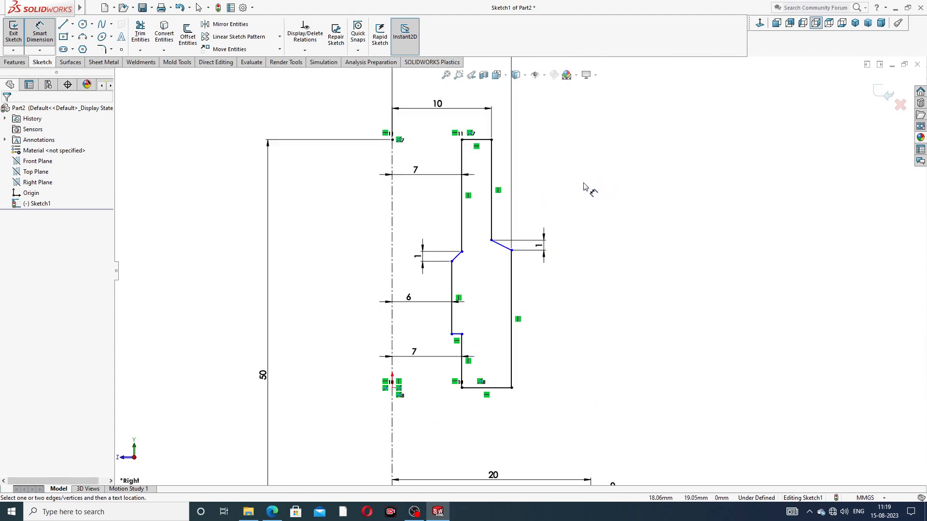
click(491, 181)
click(535, 183)
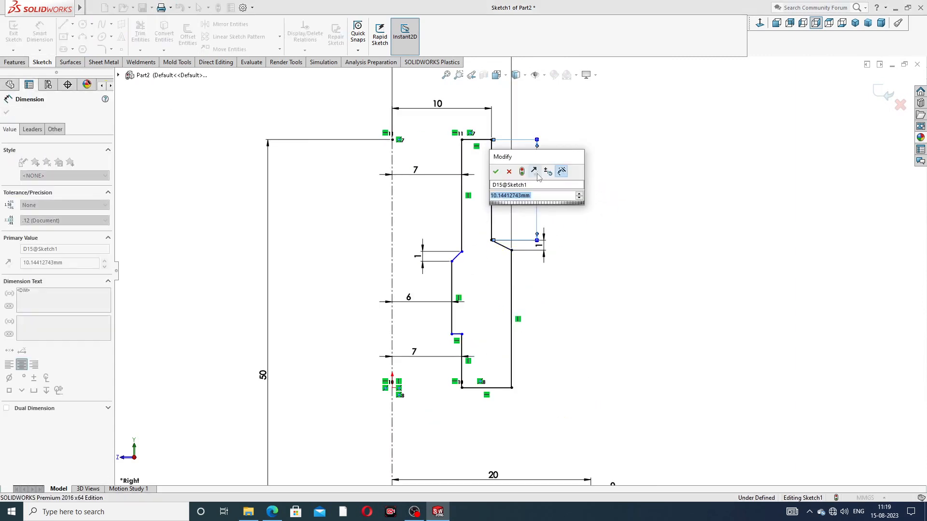
text(11)
key(Return)
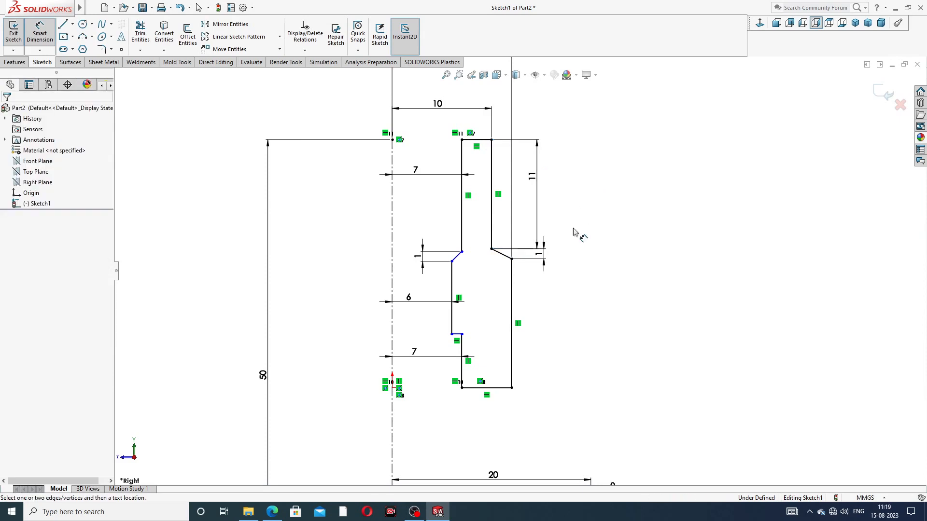
Try to dimension the length of the upper profile's lower outer vertical line.
click(512, 302)
click(548, 324)
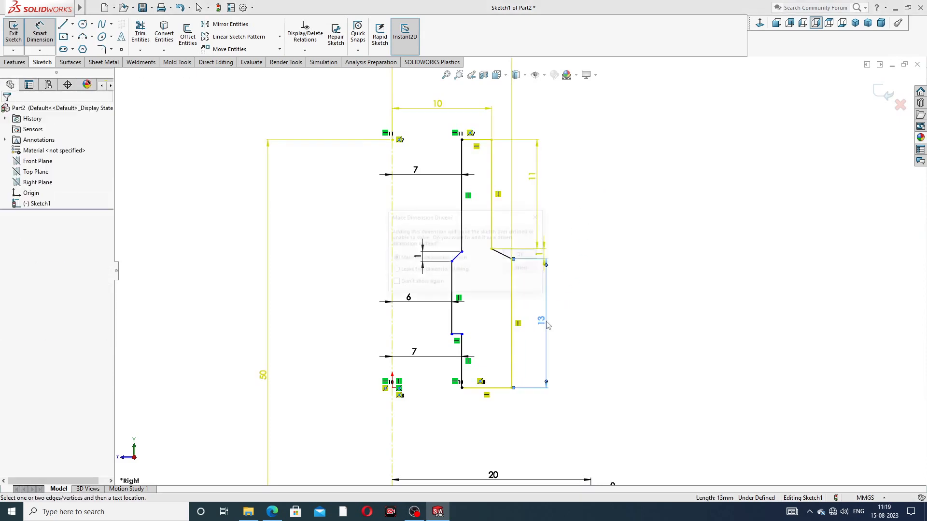
click(539, 216)
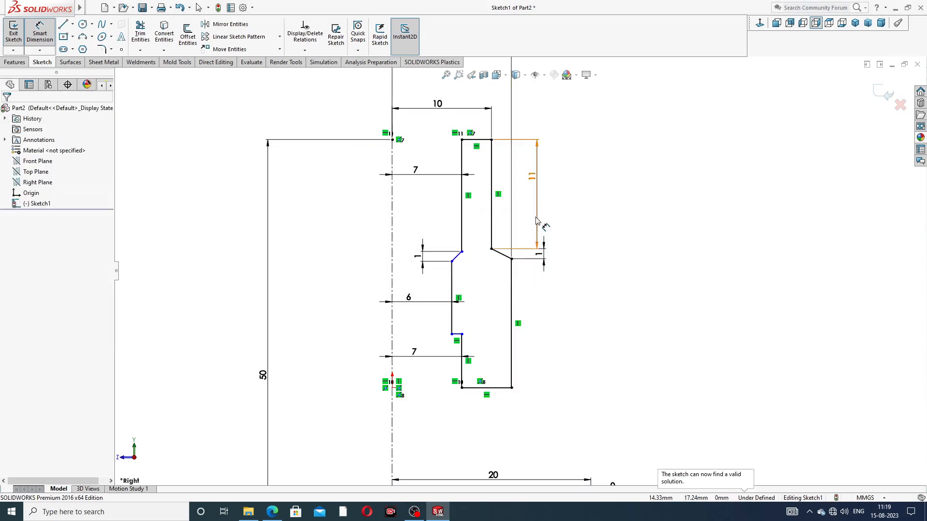
Leave the dimension tool and delete the upper profile's bottom horizontal line.
scroll(560, 298, up, 1)
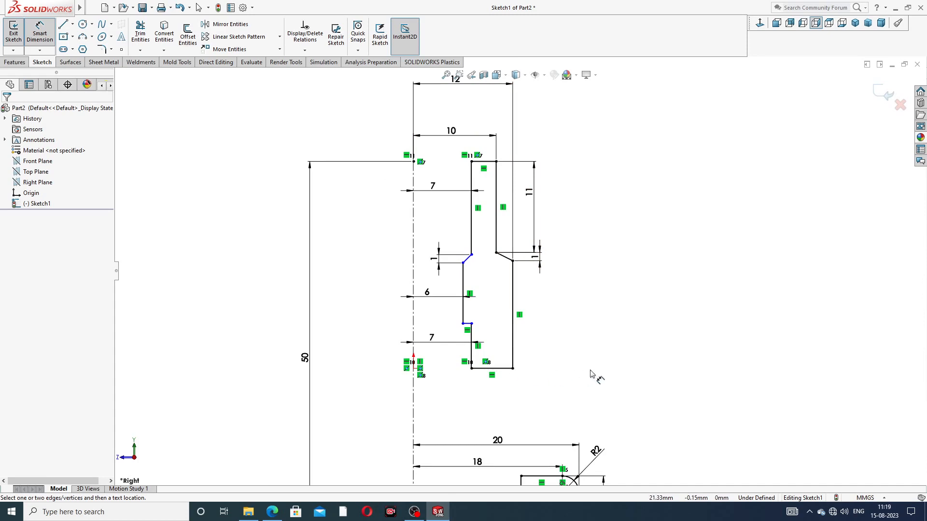
right_click(661, 242)
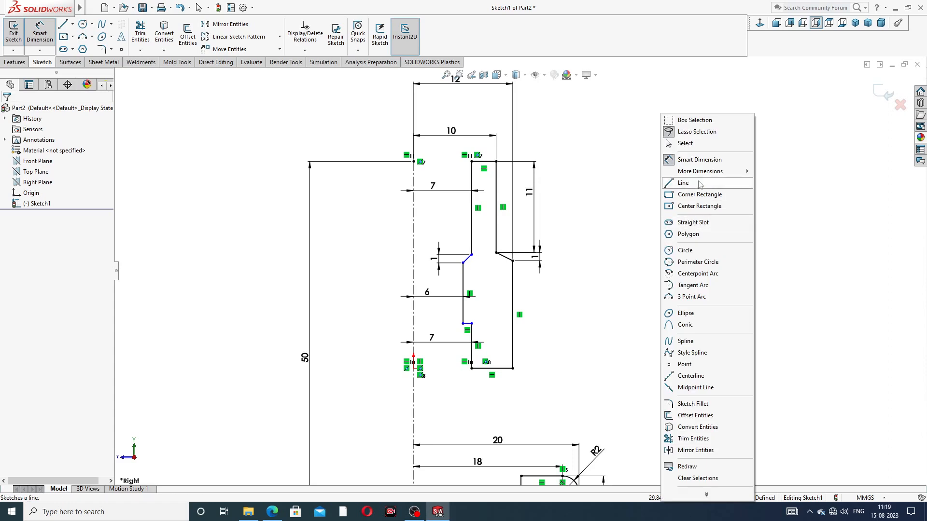
click(692, 145)
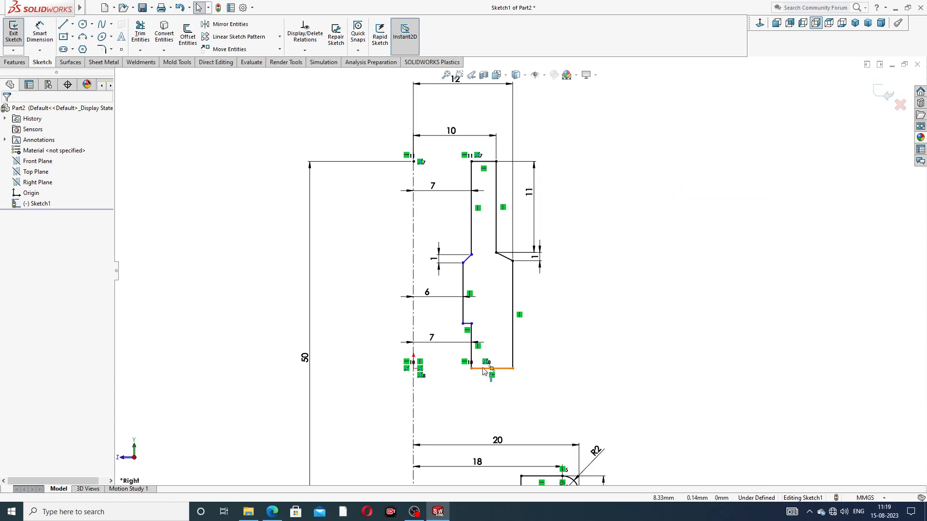
click(484, 368)
key(Delete)
Delete the Horizontal relation between the origin and the lower end of the upper profile's inner vertical line.
scroll(485, 374, down, 3)
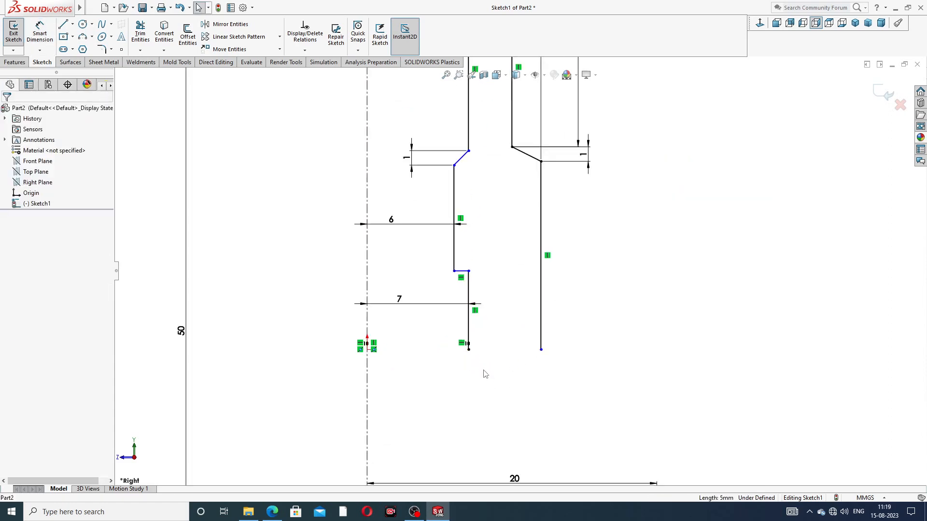
click(469, 349)
click(550, 344)
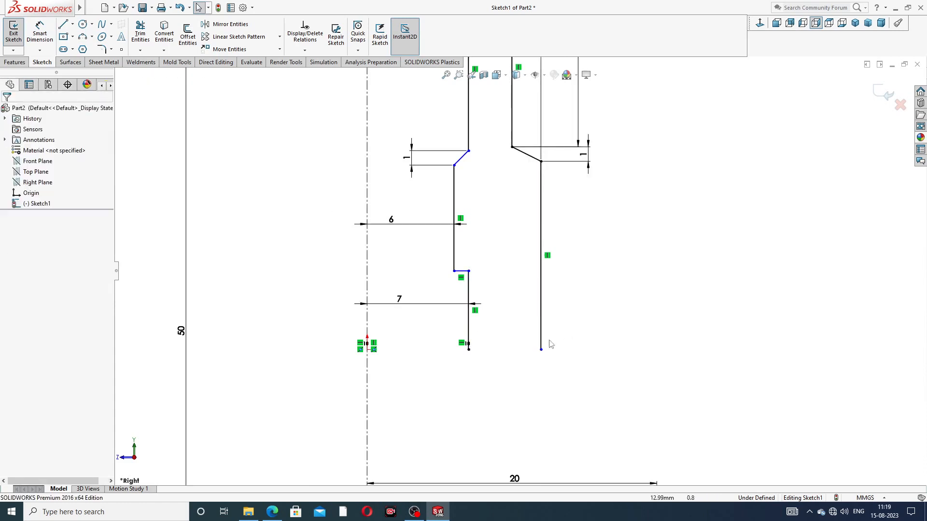
click(468, 349)
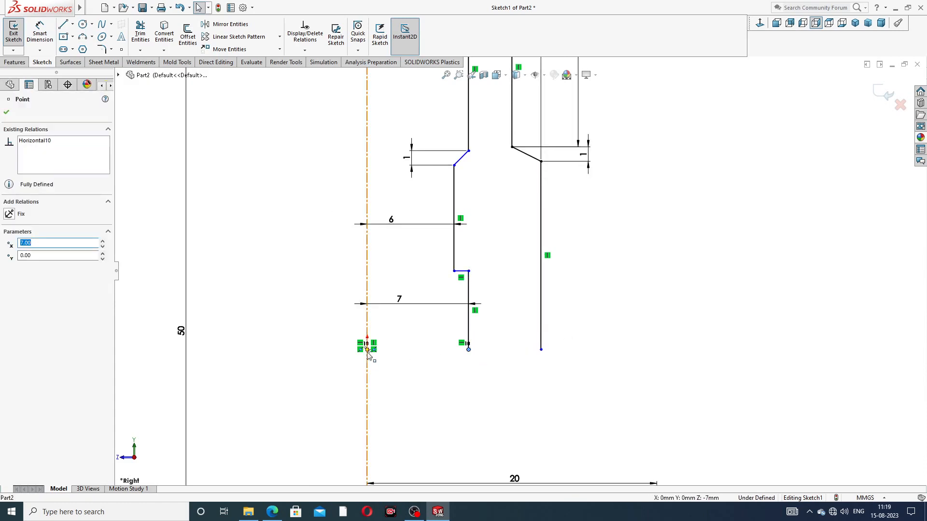
click(461, 343)
key(Delete)
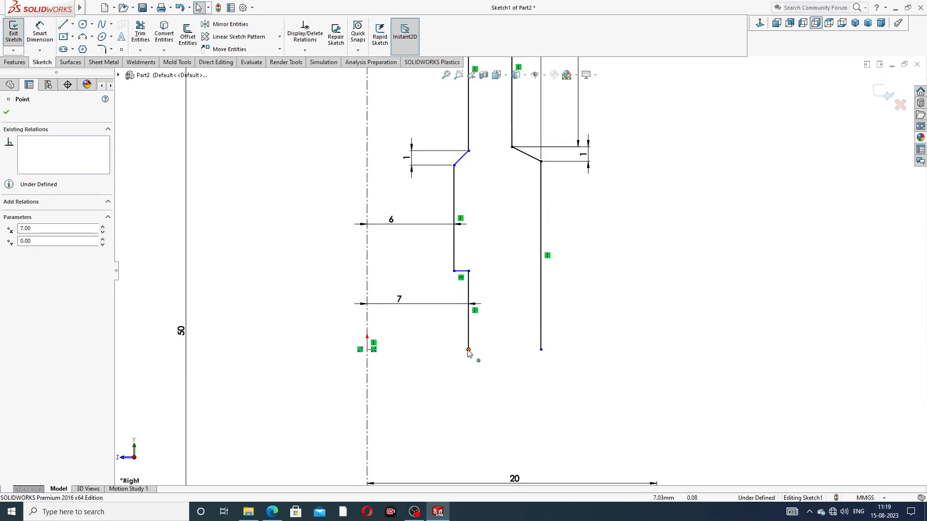
Close the upper profile with a 5 mm horizontal line joining the lower ends of its inner and outer vertical lines.
click(63, 24)
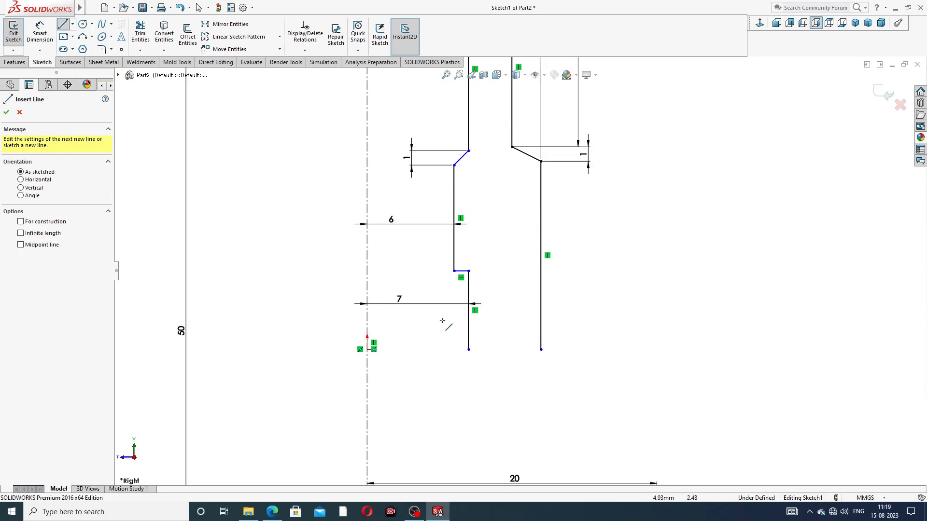
click(468, 349)
click(540, 349)
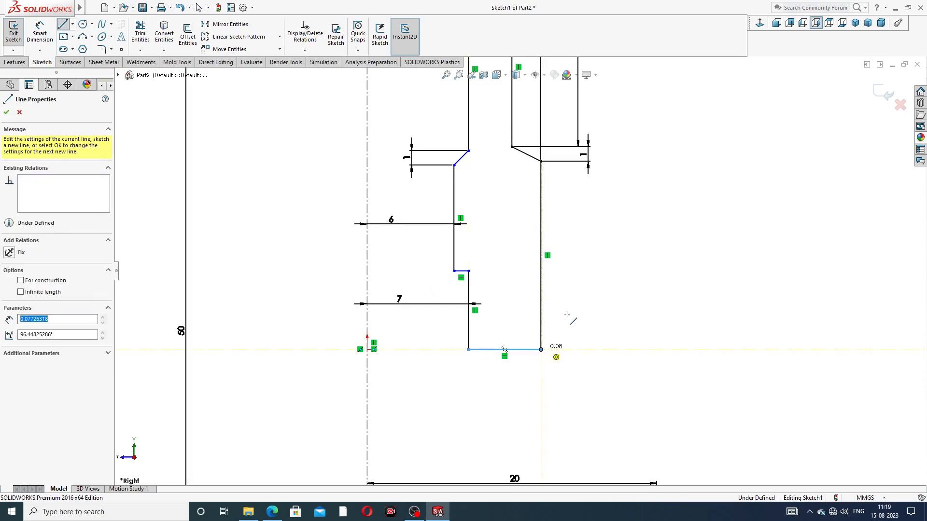
right_click(627, 293)
click(644, 296)
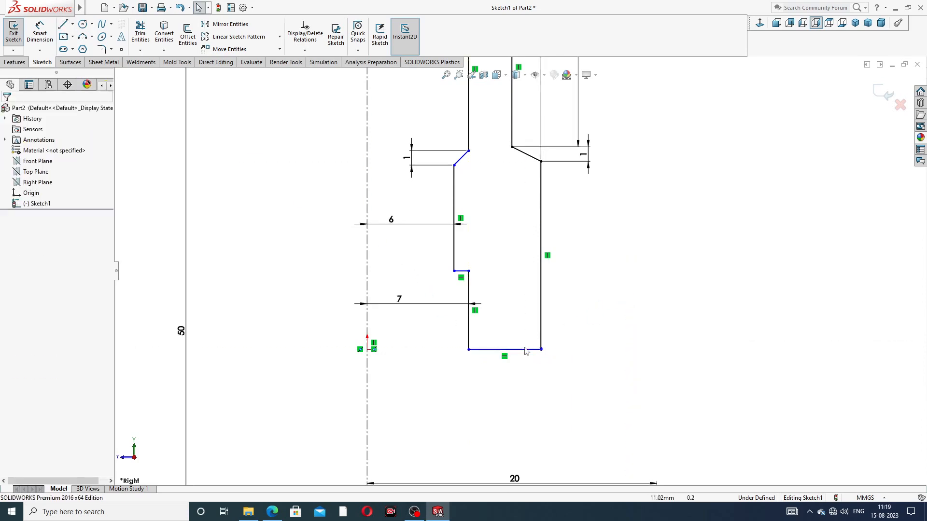
Move the upper profile's bottom line upward and return it to about the origin's level.
mouse_move(522, 349)
mouse_down()
mouse_move(518, 323)
mouse_move(517, 336)
mouse_up()
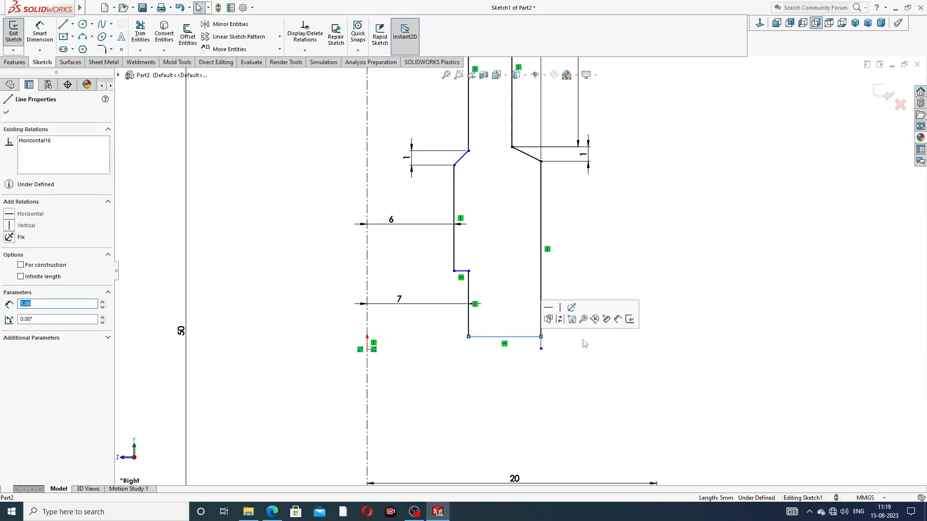
click(582, 361)
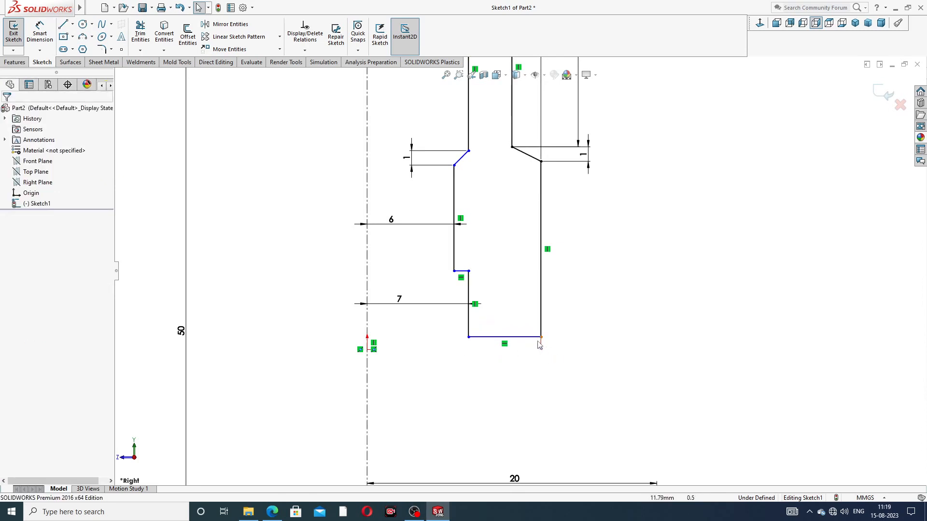
drag(539, 342, 540, 349)
click(645, 244)
Dimension the length of the upper profile's lower outer vertical line at 11 mm.
mouse_move(35, 10)
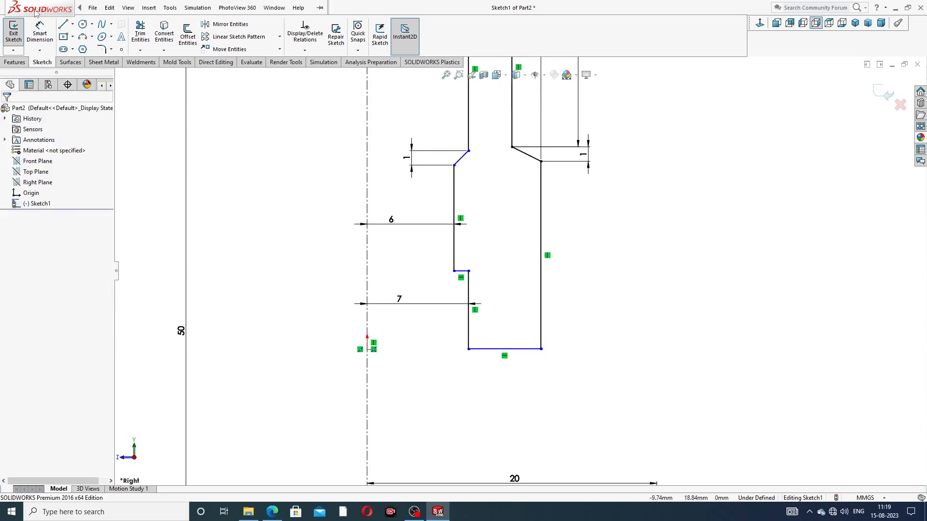
click(44, 38)
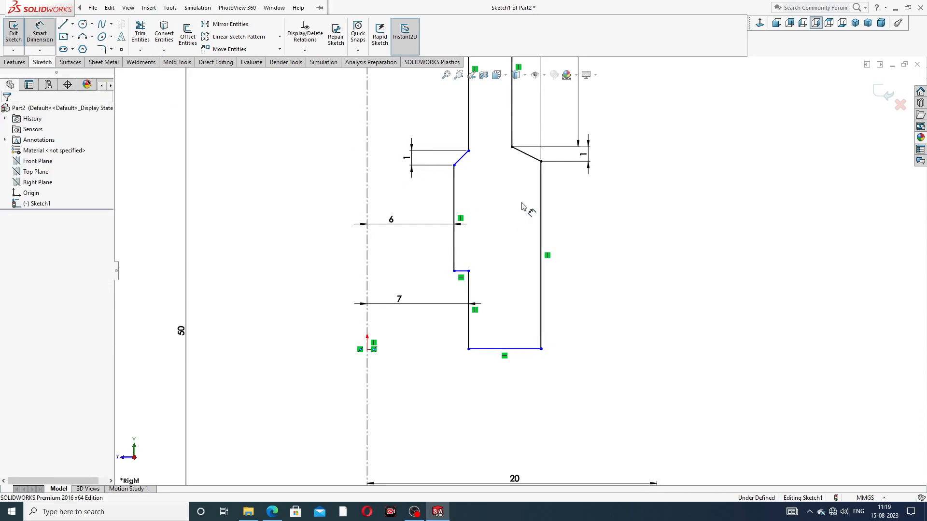
click(541, 218)
click(577, 240)
text(11)
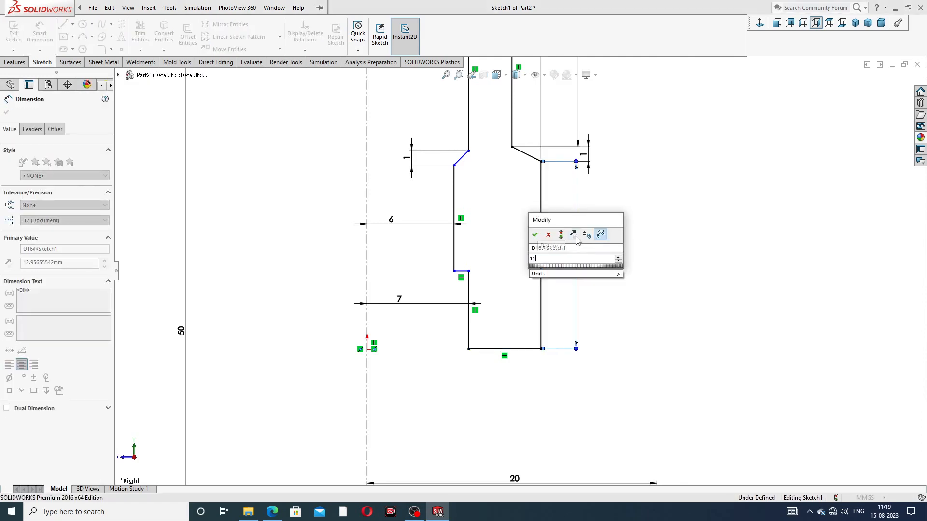
key(Return)
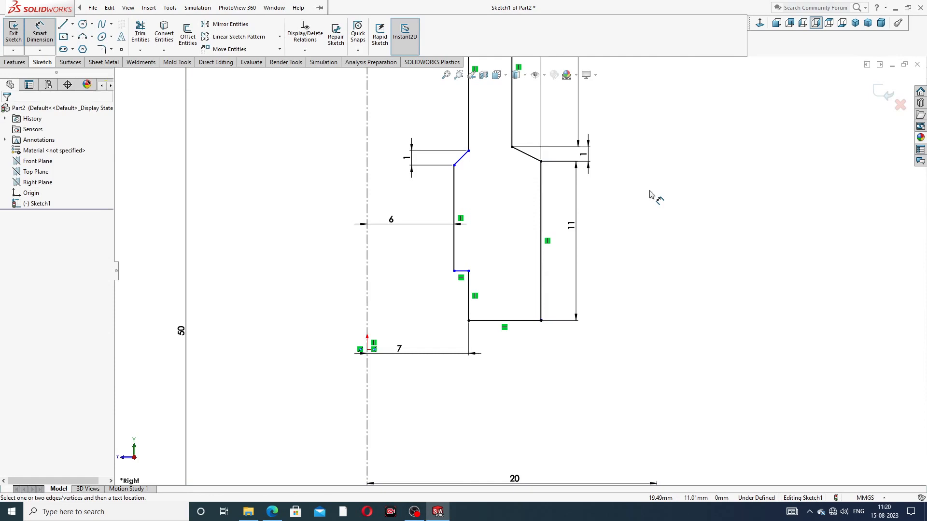
Move the lower 7 mm dimension clear of the profile's bottom edge and dimension the lower inner vertical line at 8 mm.
scroll(615, 218, up, 2)
scroll(593, 195, up, 1)
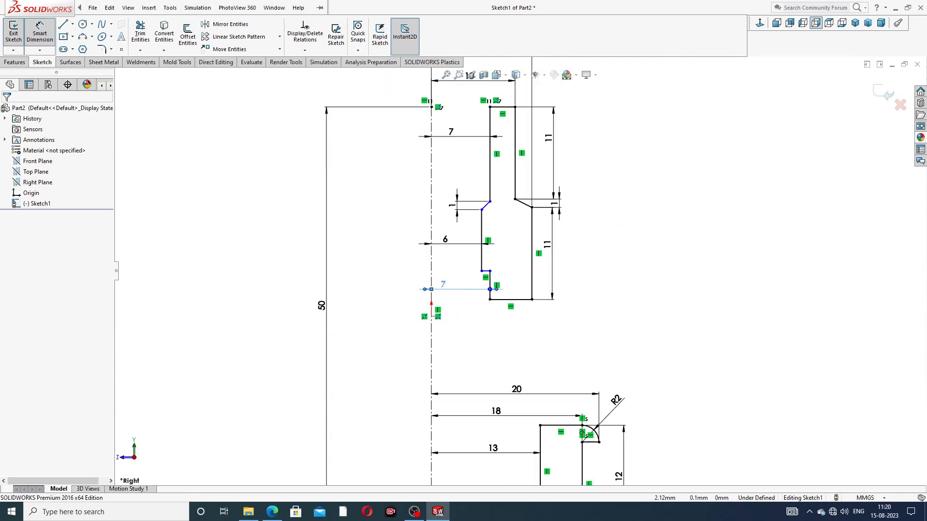
click(443, 289)
scroll(502, 275, down, 4)
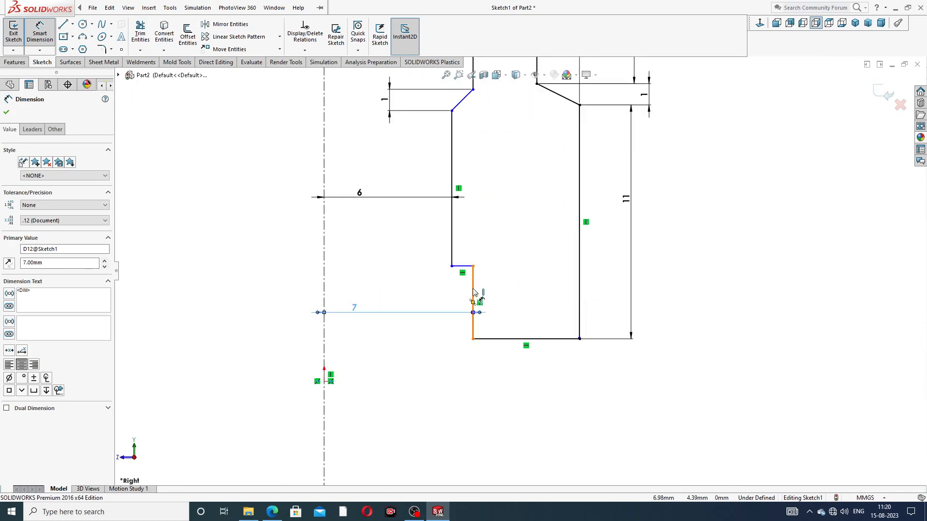
click(474, 292)
click(419, 297)
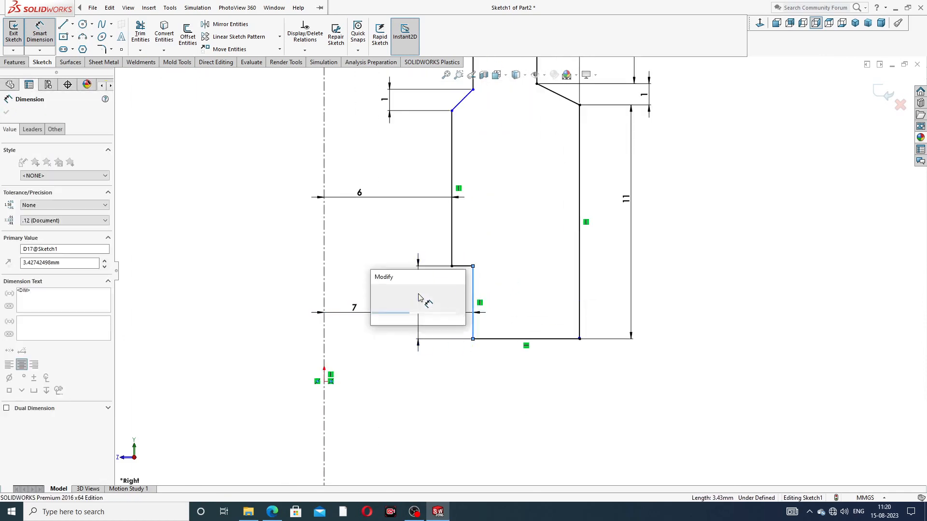
text(8)
key(Return)
click(526, 248)
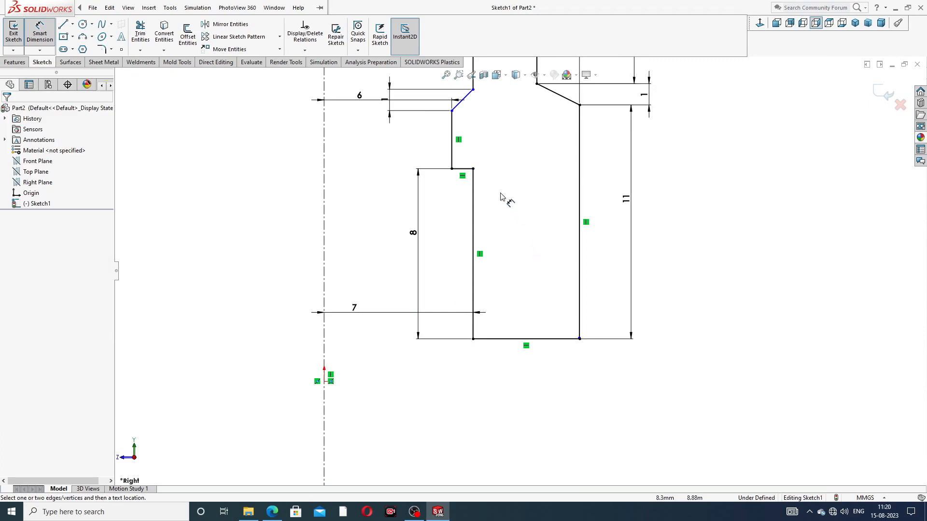
Dimension the short inner vertical line between the chamfer and the step at 3.5 mm.
scroll(502, 198, up, 3)
click(481, 195)
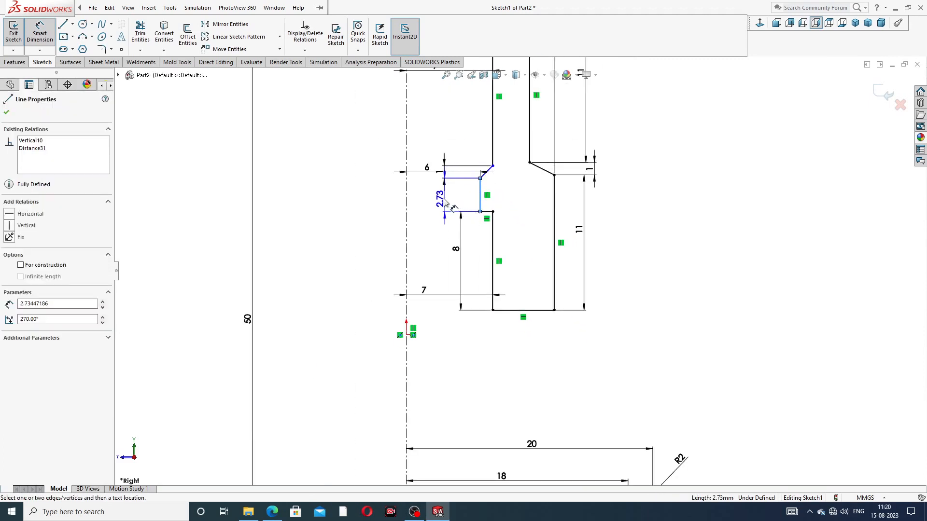
click(388, 197)
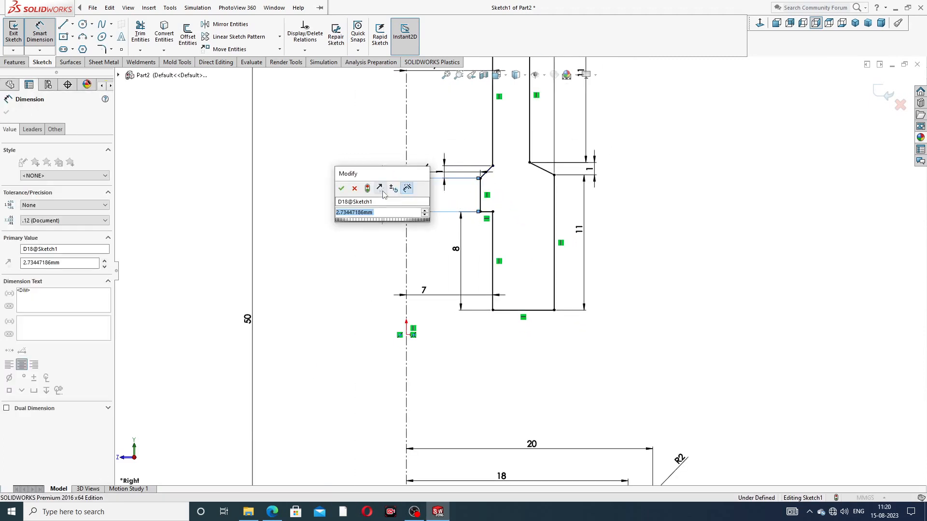
text(3.)
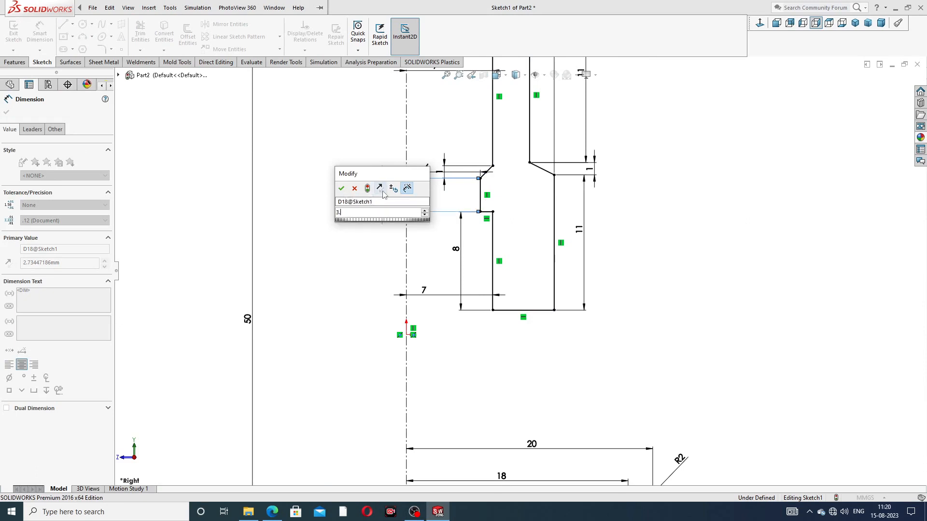
text(5)
key(Return)
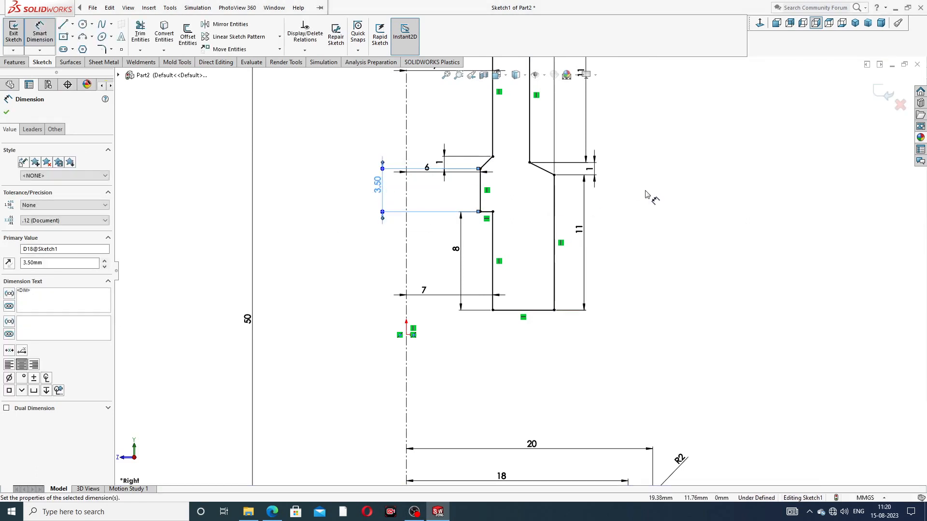
Rearrange the upper profile's inner dimensions, placing the 3.50 and 8 mm ones beyond the centreline and spacing out the 6, 7 and 1 mm ones.
scroll(562, 167, up, 4)
scroll(506, 223, down, 5)
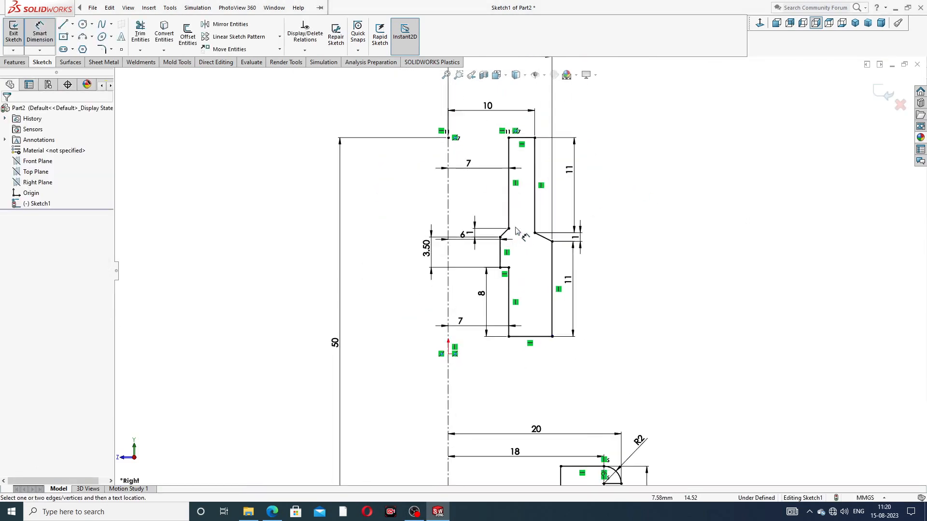
drag(433, 265, 440, 290)
click(467, 211)
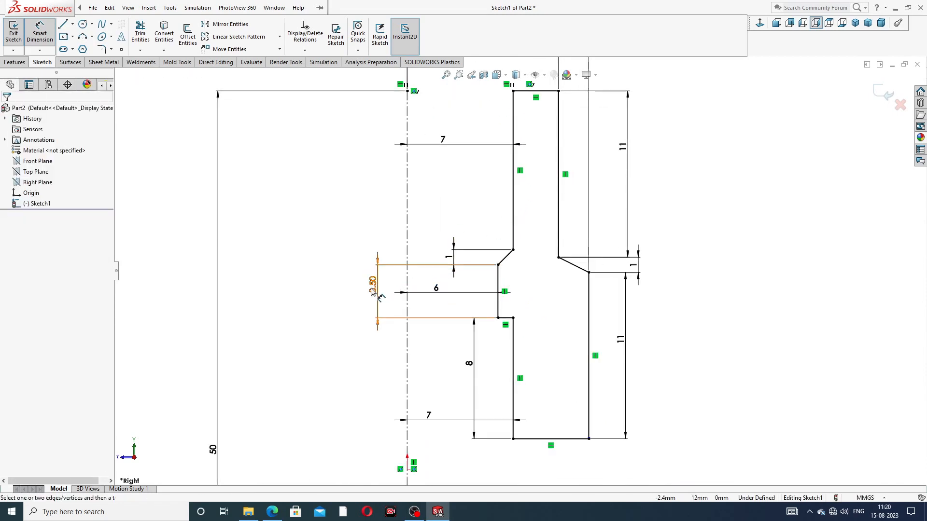
drag(375, 291, 371, 288)
drag(469, 363, 365, 355)
click(372, 356)
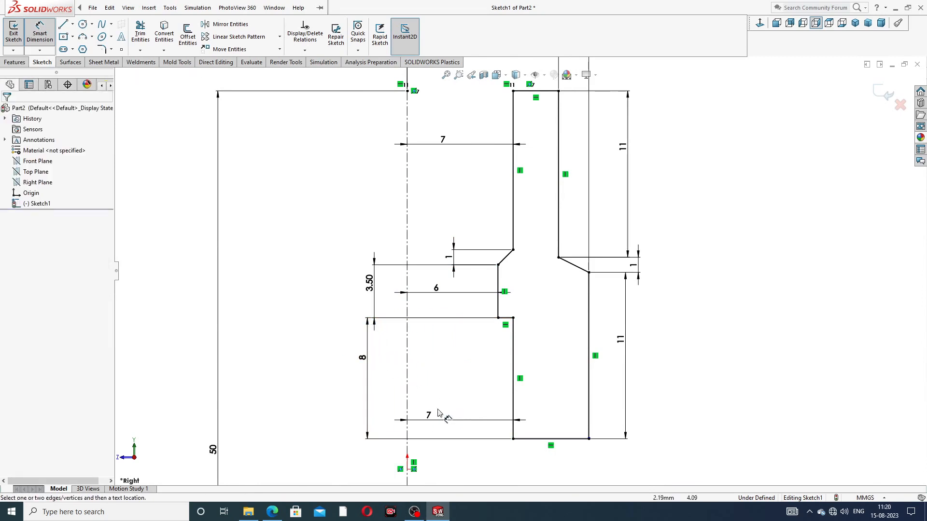
drag(423, 418, 459, 385)
click(685, 324)
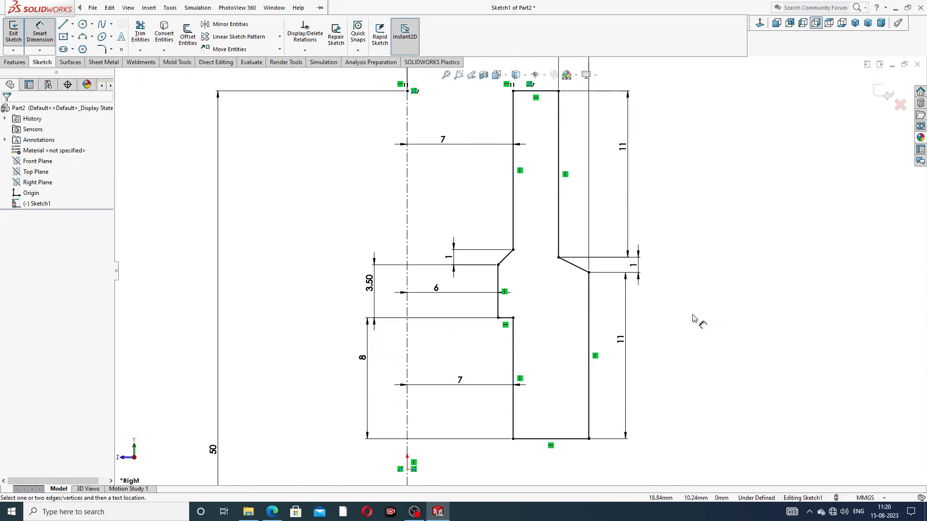
drag(449, 258, 478, 231)
click(676, 229)
Tidy the 10 and 12 mm dimensions above the upper profile, line up its outer 11 and 1 mm dimensions, and leave the dimension tool.
scroll(633, 225, up, 3)
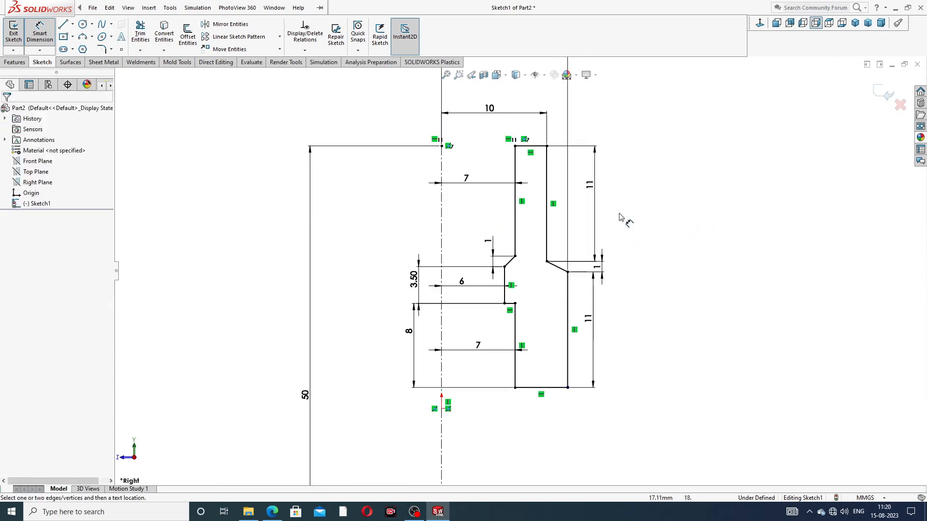
click(469, 182)
scroll(519, 270, up, 3)
drag(506, 139, 508, 172)
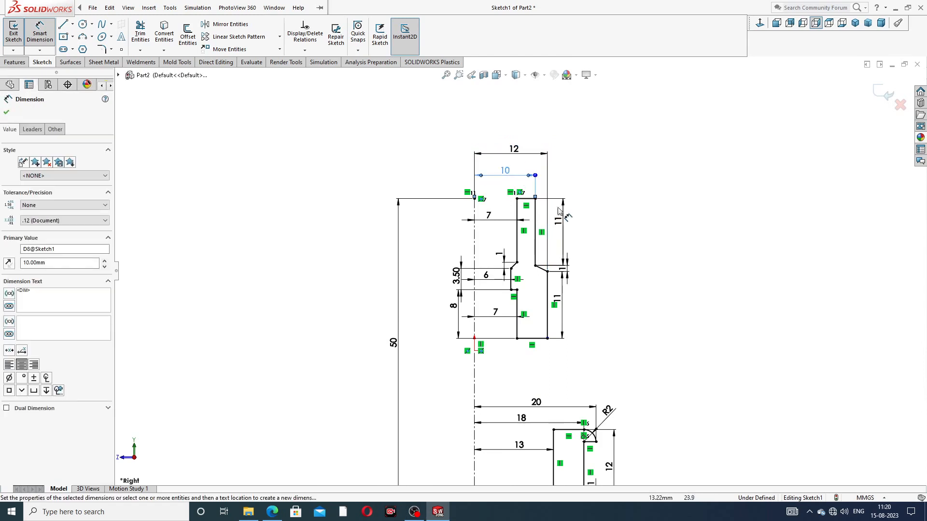
click(560, 223)
scroll(575, 289, down, 3)
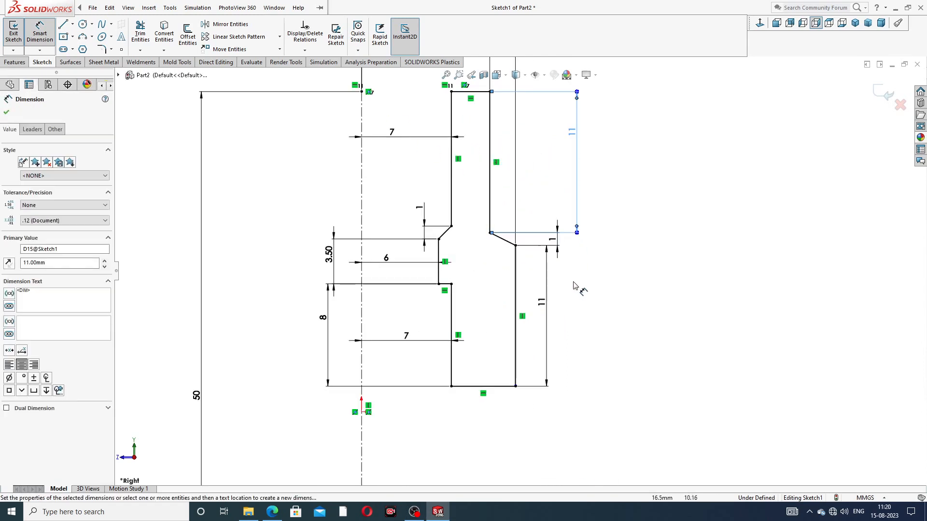
drag(550, 305, 580, 304)
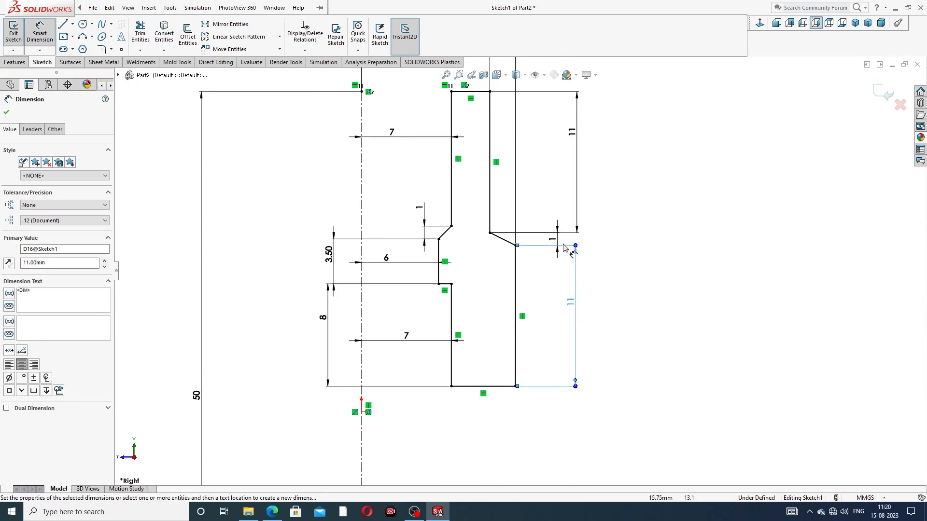
click(549, 210)
scroll(628, 239, up, 4)
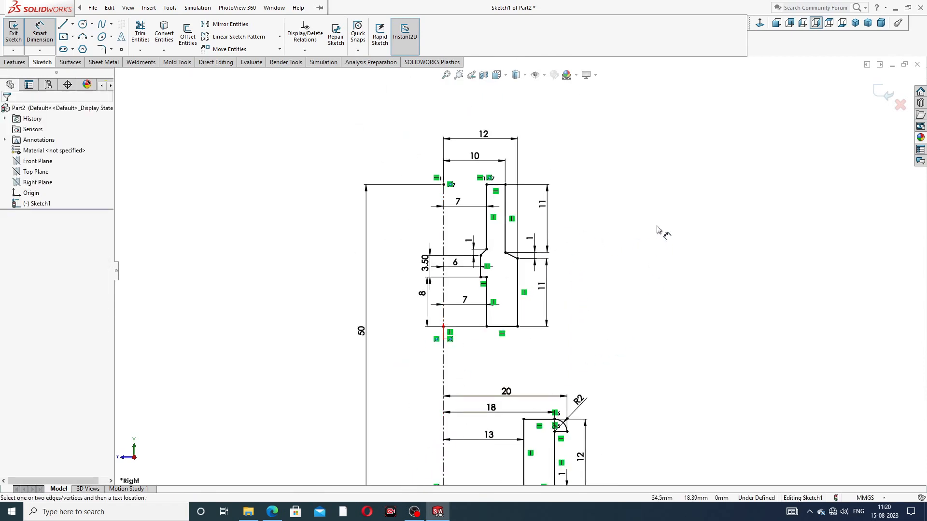
right_click(655, 190)
click(680, 143)
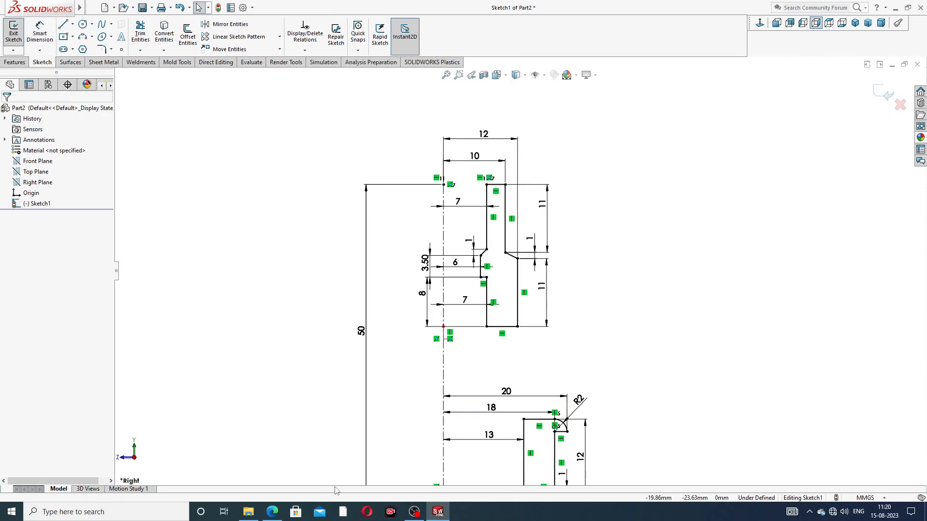
Switch to the Part-08 union PDF drawing in Edge to check the dimensions of section A-A.
click(272, 512)
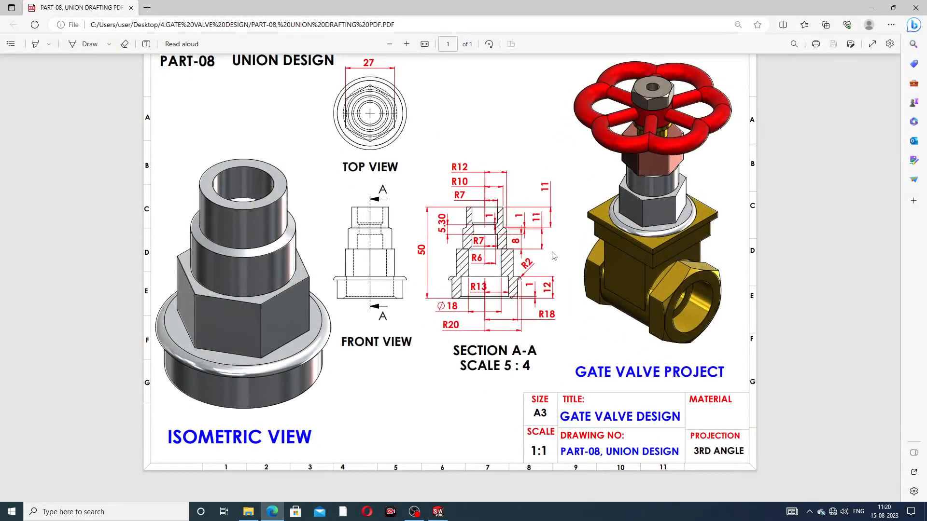
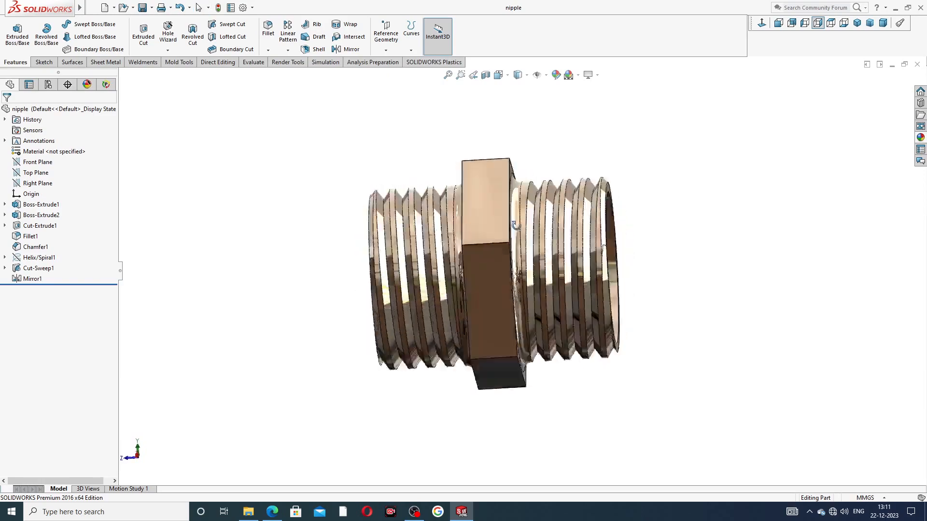
Examine the finished nipple model from several sides, including its hexagonal collar, bore and both threaded ends.
scroll(538, 237, down, 1)
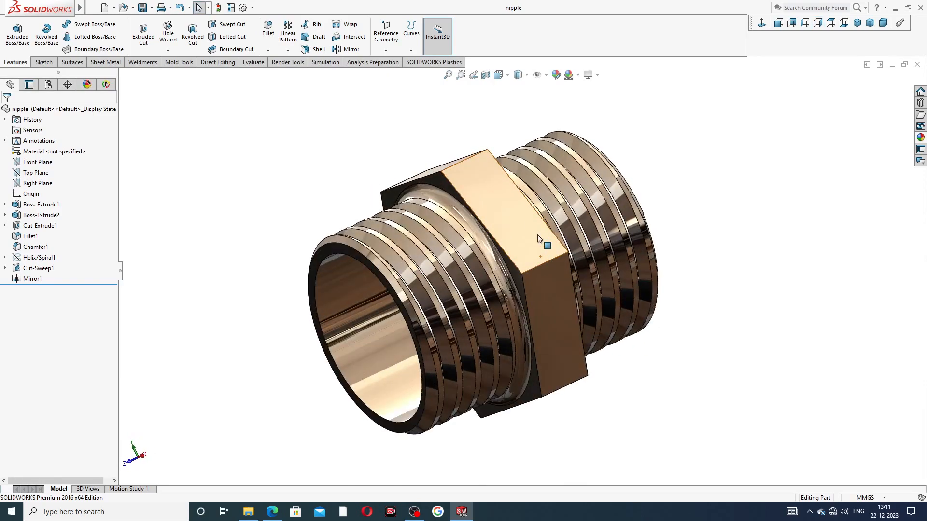
scroll(554, 241, up, 2)
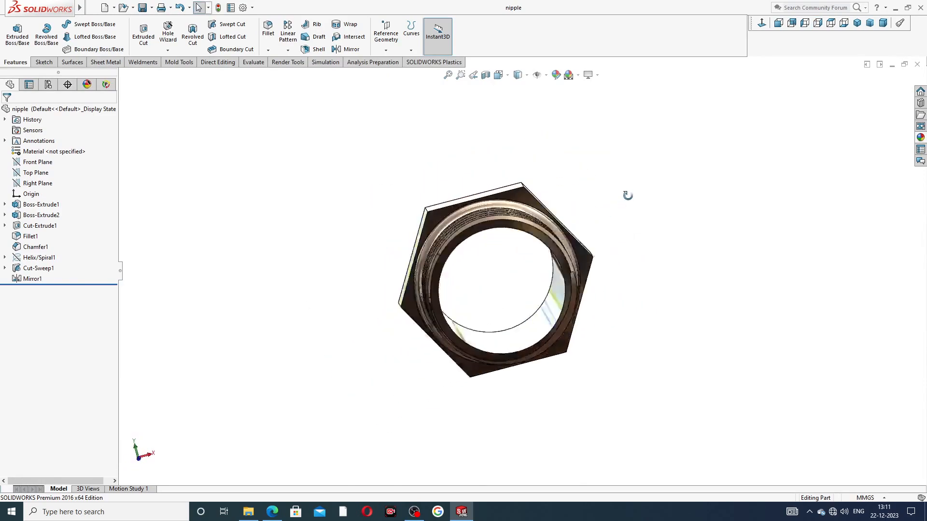
scroll(458, 279, down, 1)
scroll(462, 282, down, 1)
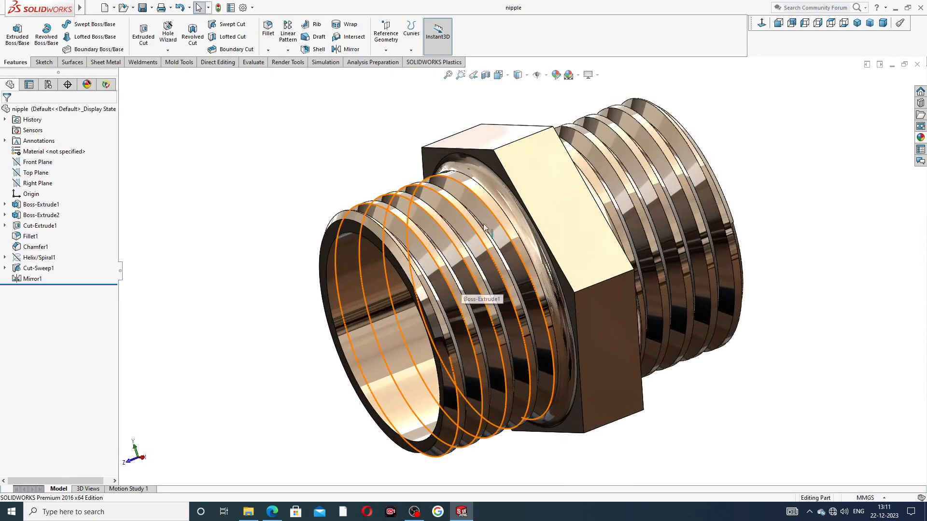
scroll(588, 214, up, 3)
middle_drag(587, 214, 480, 224)
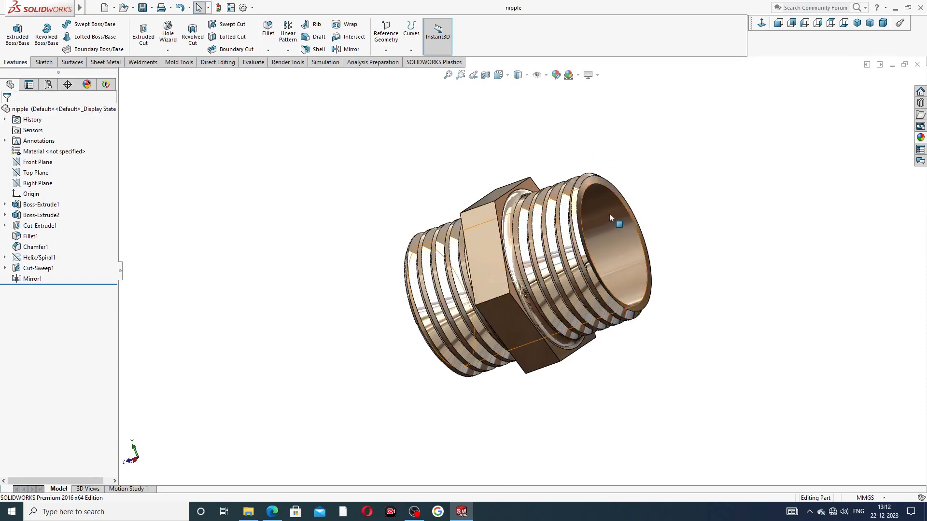
middle_drag(609, 225, 653, 163)
scroll(551, 256, down, 3)
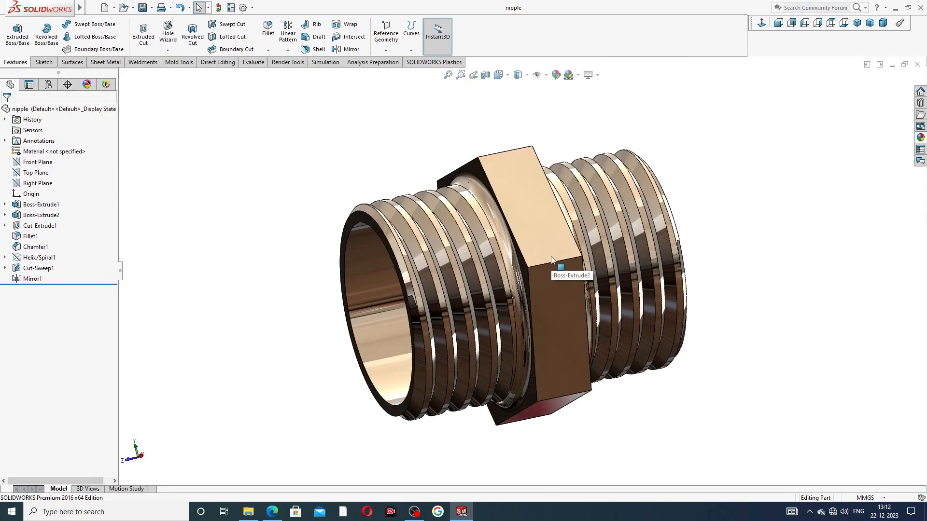
scroll(547, 275, up, 2)
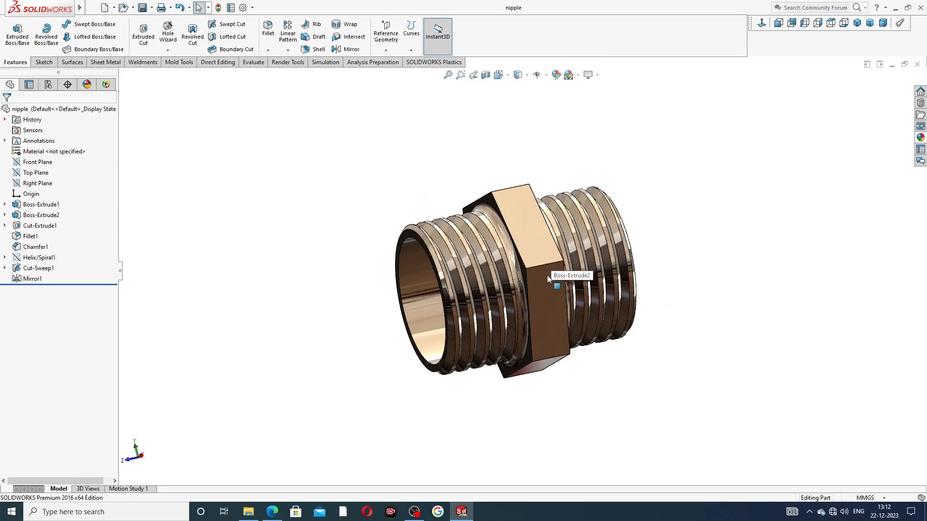
Close the finished nipple model and create a new part document.
scroll(547, 275, down, 3)
scroll(531, 290, up, 2)
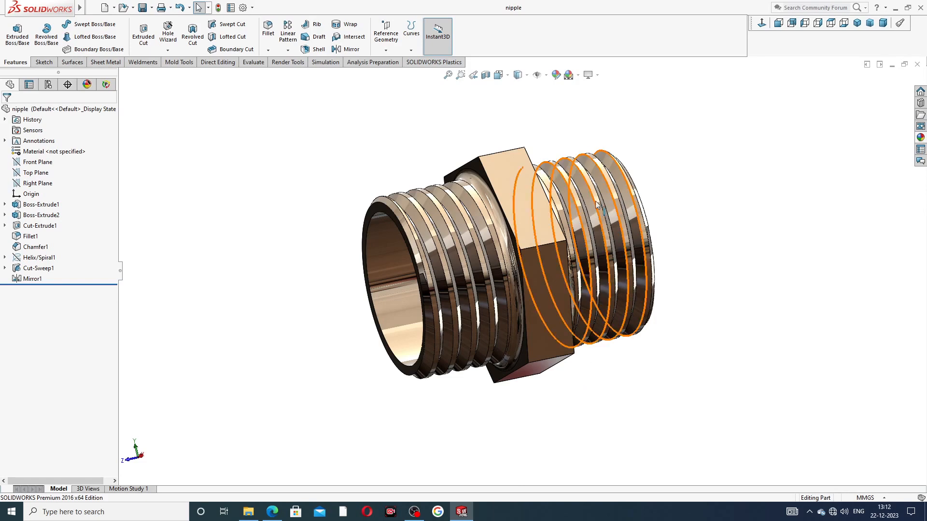
click(916, 64)
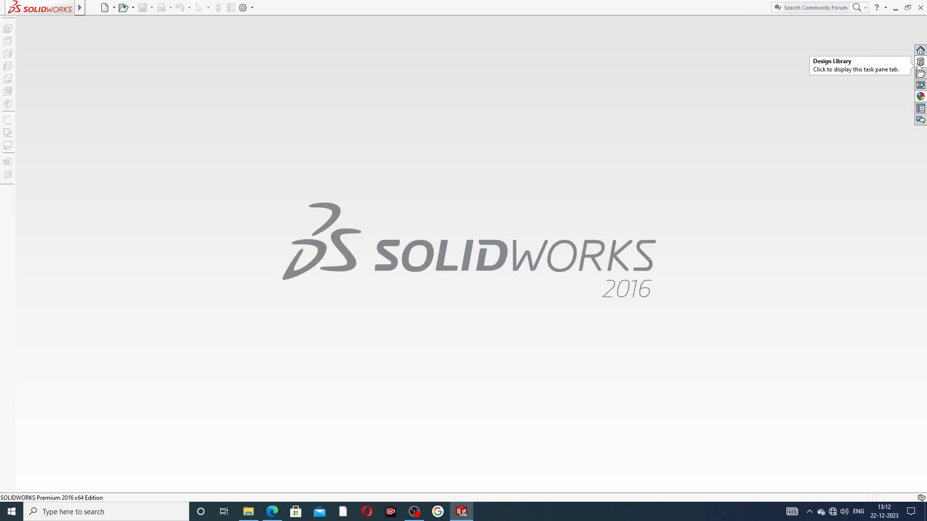
click(104, 8)
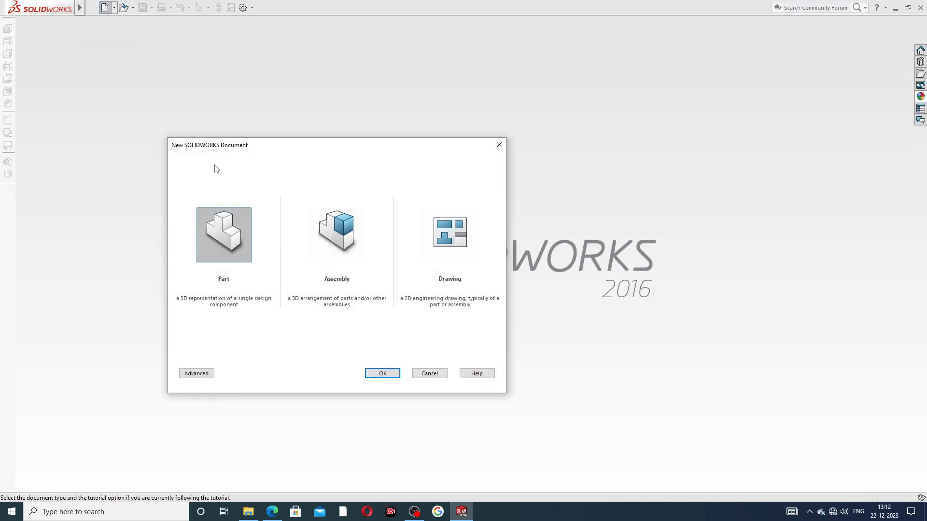
click(391, 371)
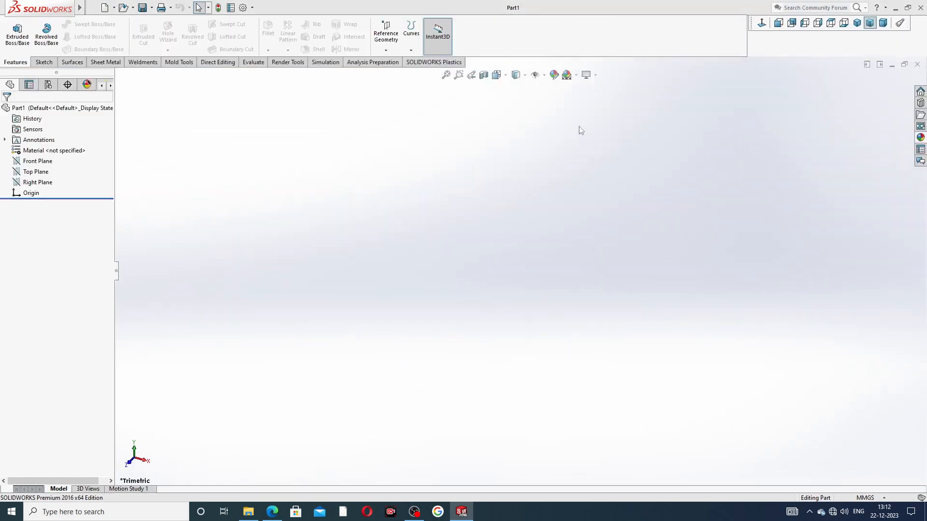
Give the new part a plain white scene background and raise both of its image quality resolutions to the highest setting.
click(577, 75)
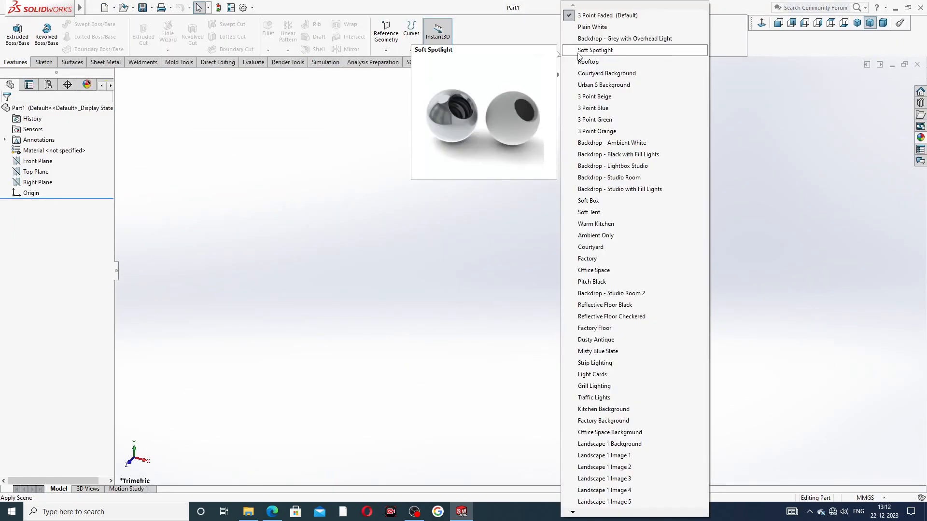
click(584, 62)
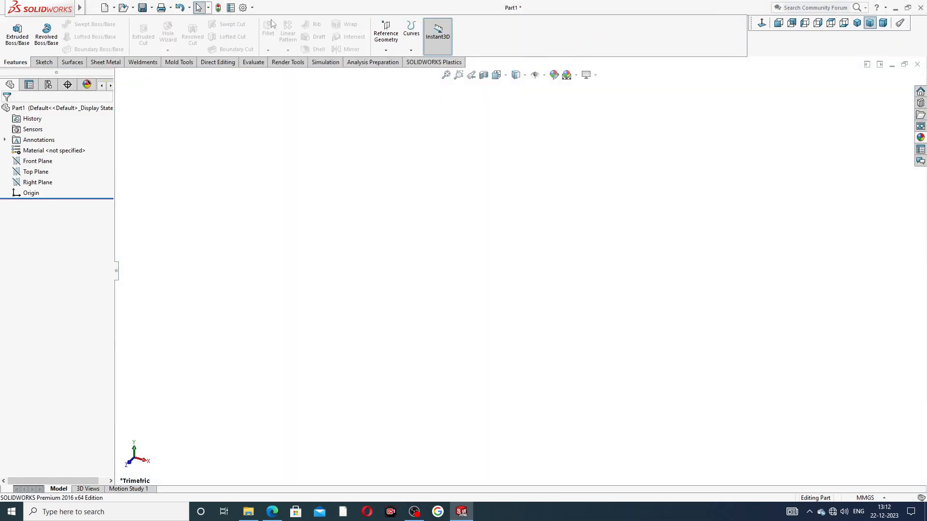
click(242, 7)
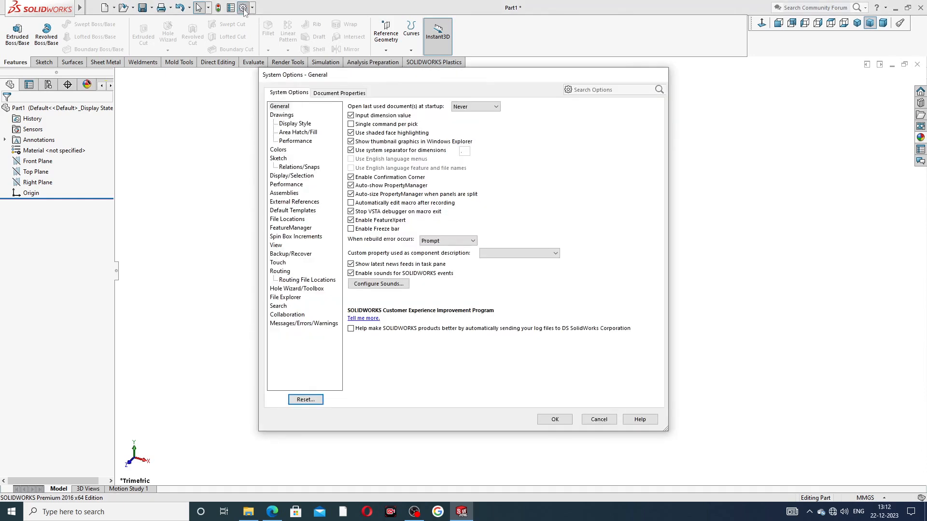
click(338, 92)
click(288, 201)
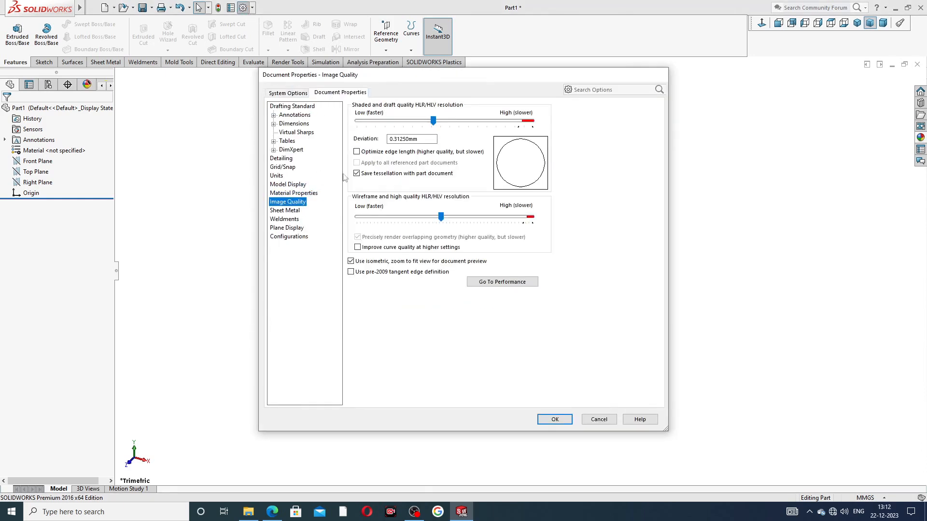
drag(433, 121, 538, 125)
drag(441, 217, 538, 219)
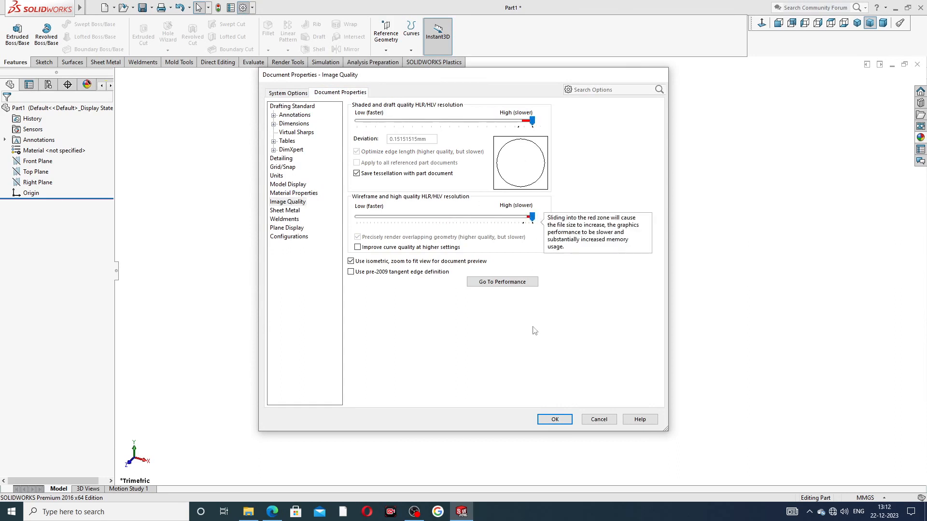
click(554, 419)
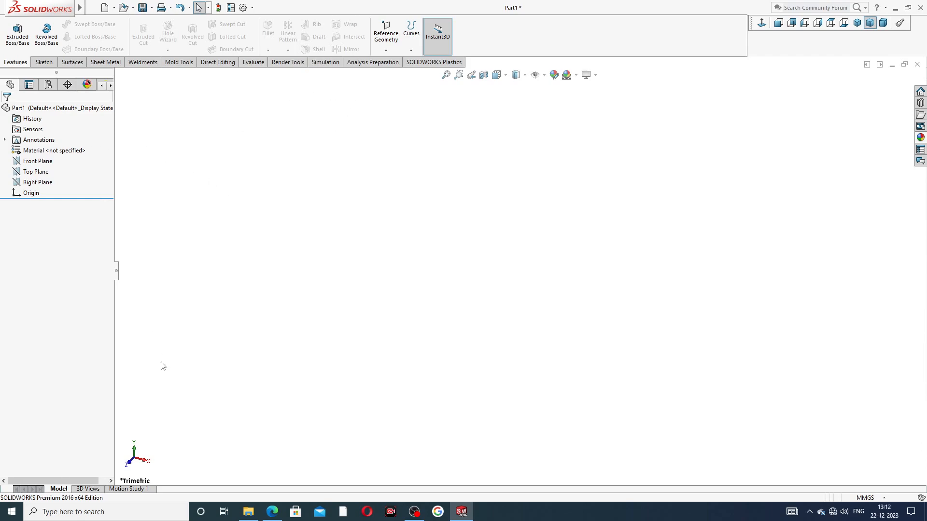
Check the PART-07 pipe nipple PDF drawing in Edge, and sketch a circle centred on the origin on the Front Plane of the new part.
click(271, 512)
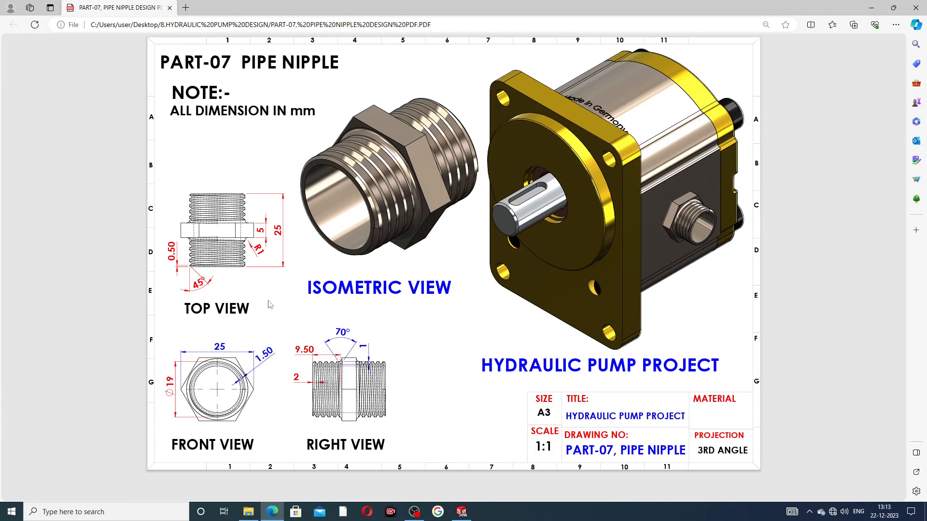
click(273, 504)
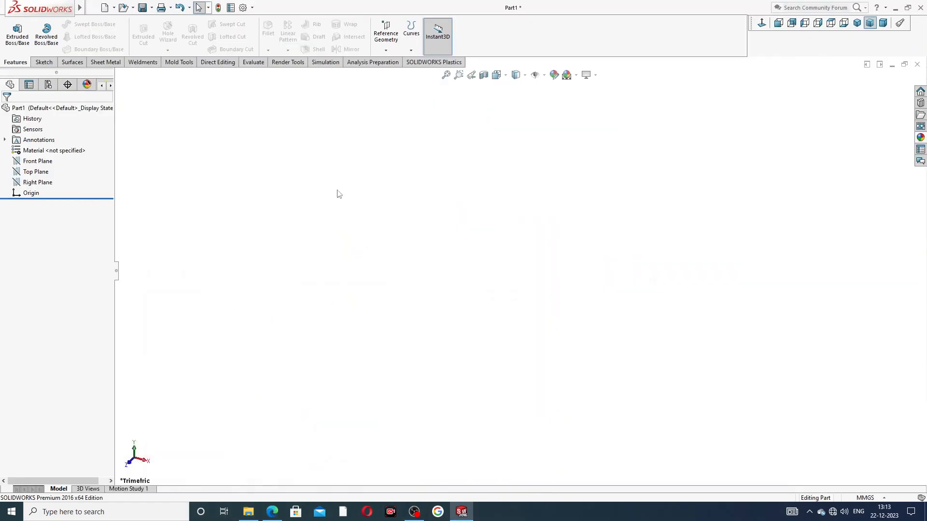
click(48, 161)
click(55, 148)
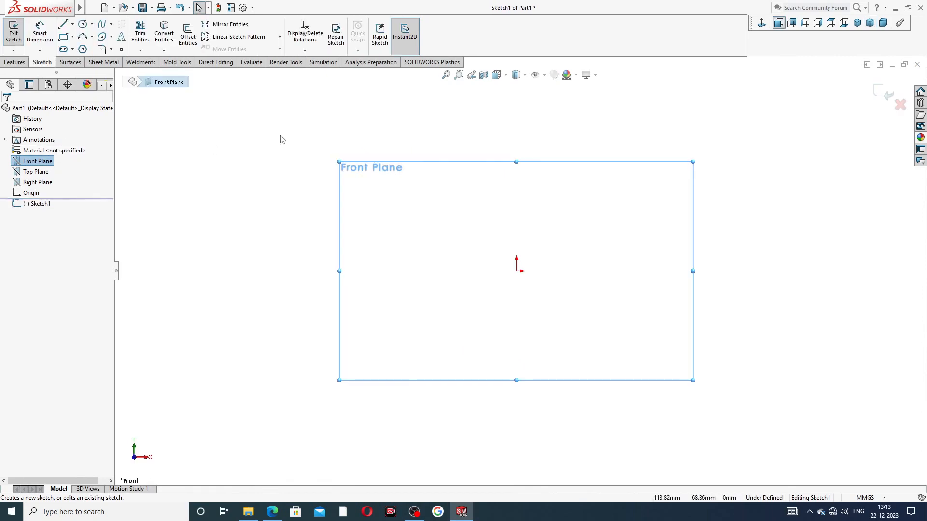
click(83, 24)
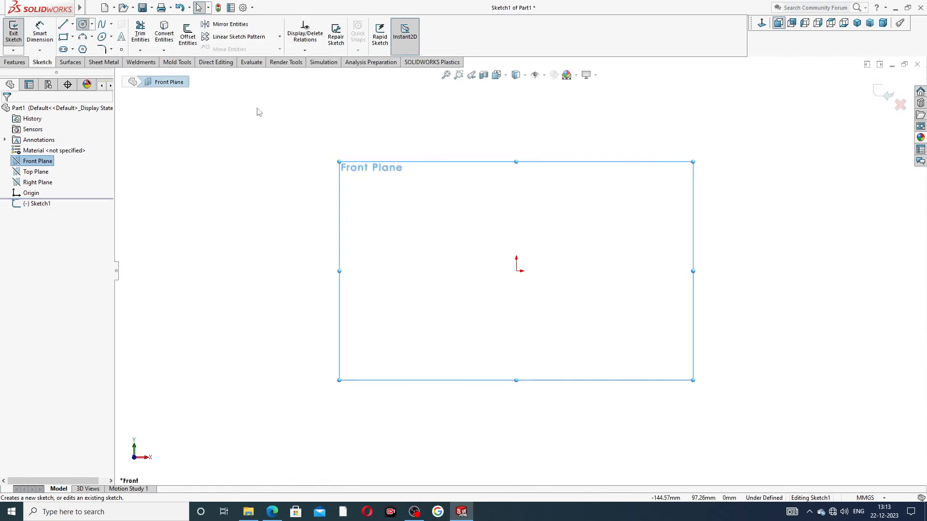
click(516, 270)
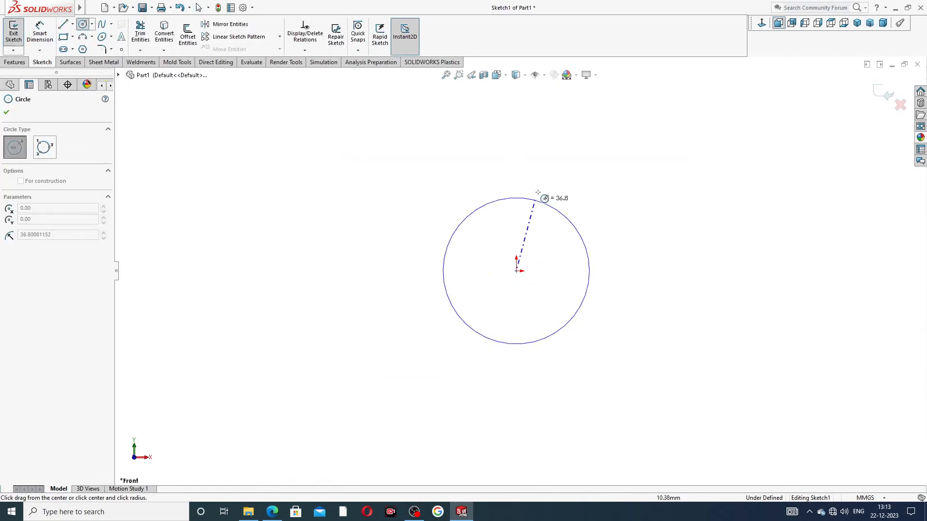
click(559, 192)
right_click(594, 158)
click(611, 162)
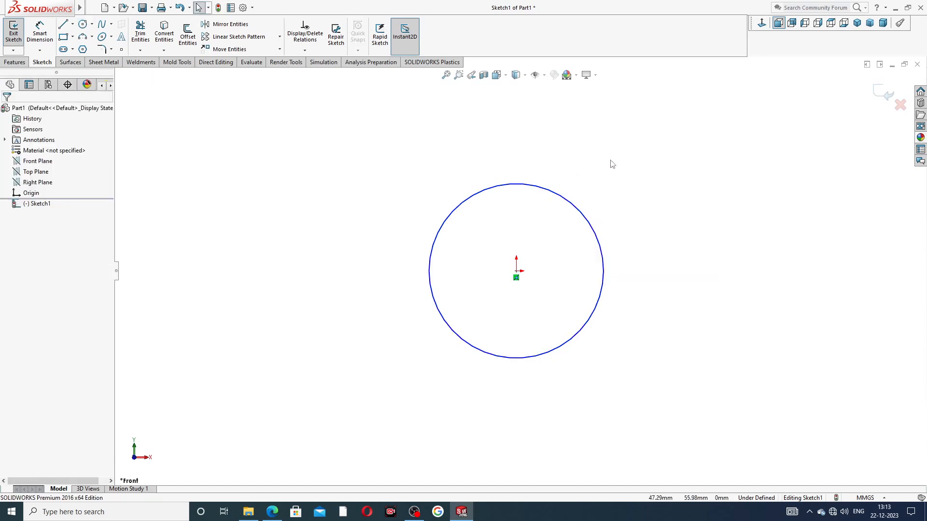
Dimension the origin-centred circle's diameter as 19 mm.
click(25, 64)
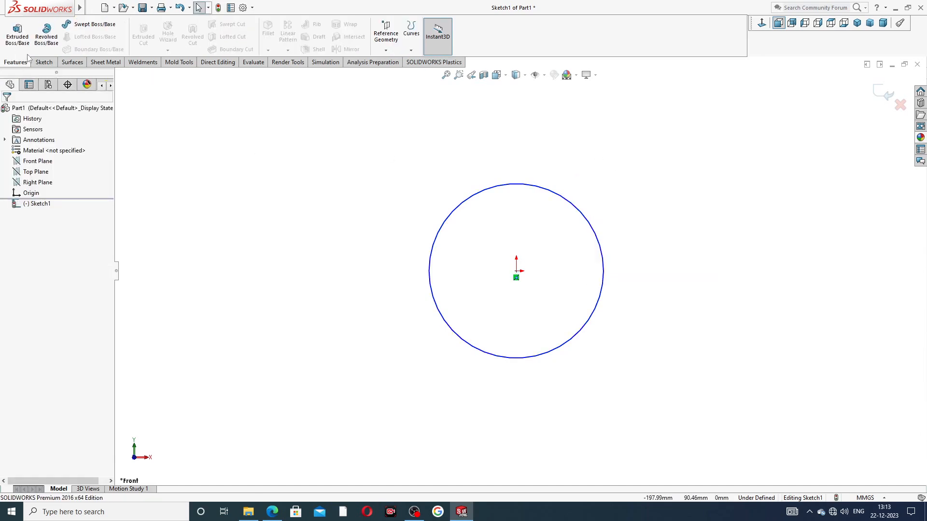
click(42, 62)
click(48, 42)
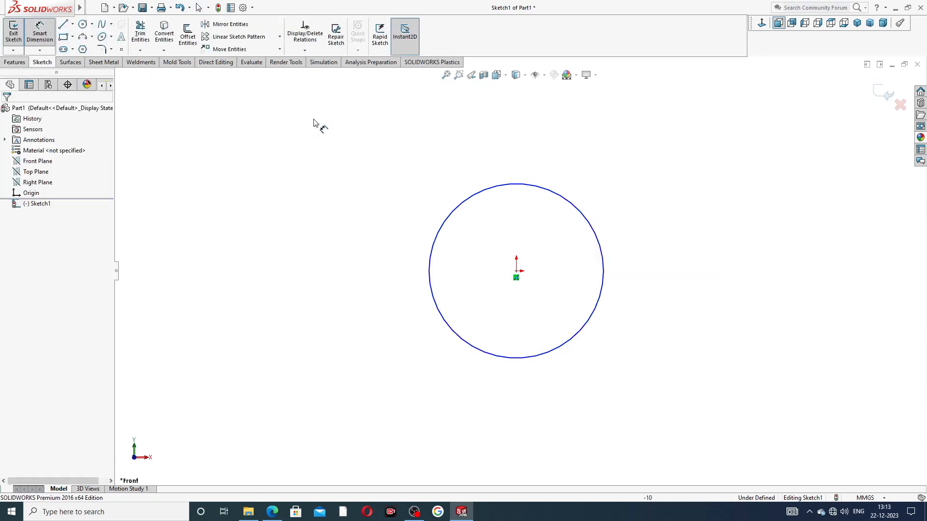
click(507, 184)
click(524, 148)
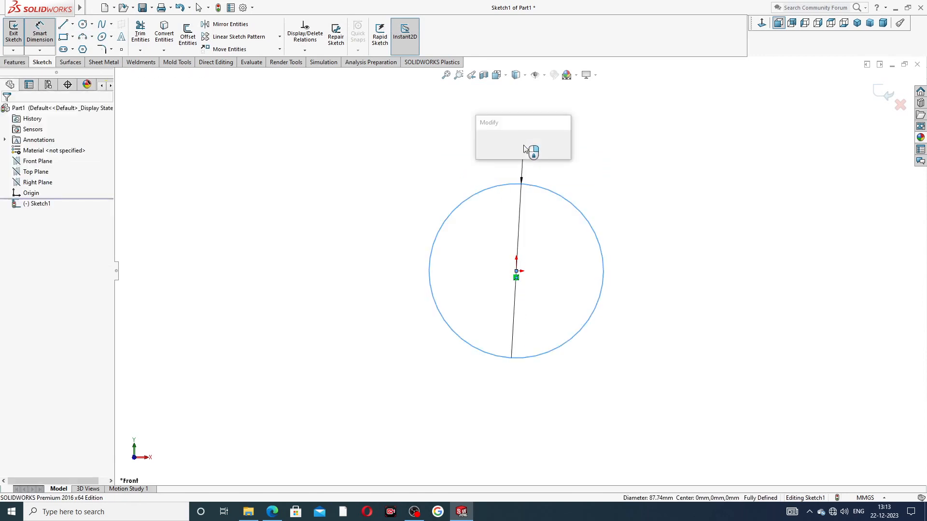
text(19)
key(Return)
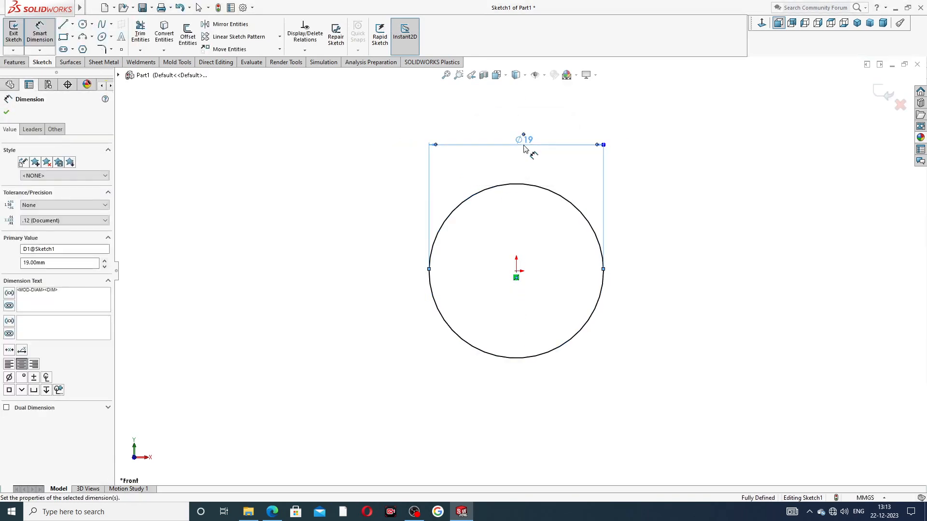
click(682, 140)
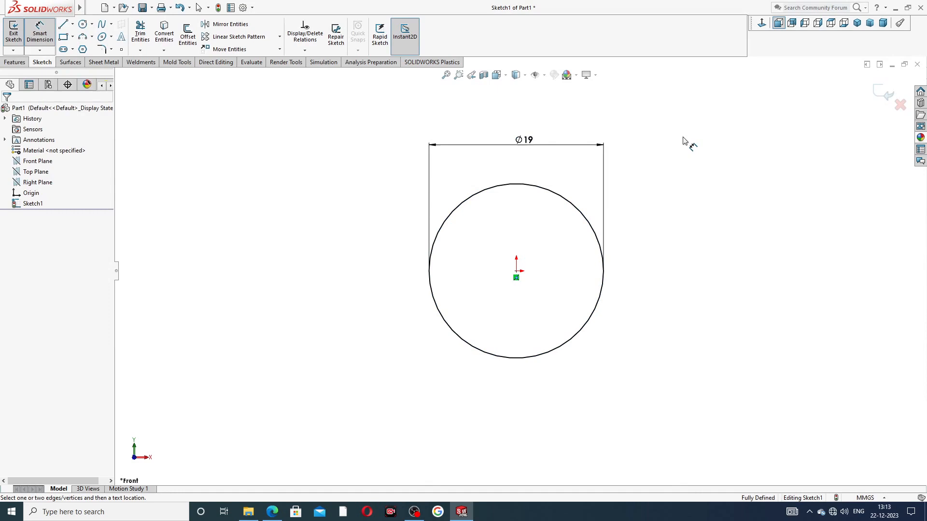
right_click(357, 139)
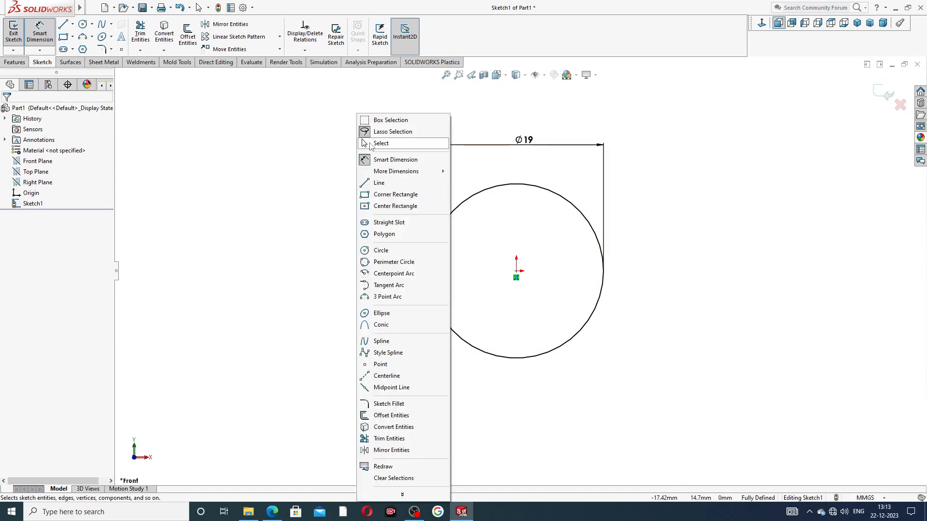
click(369, 143)
Extrude the circle as a boss with a Mid Plane end condition and a depth of 25 mm.
click(19, 62)
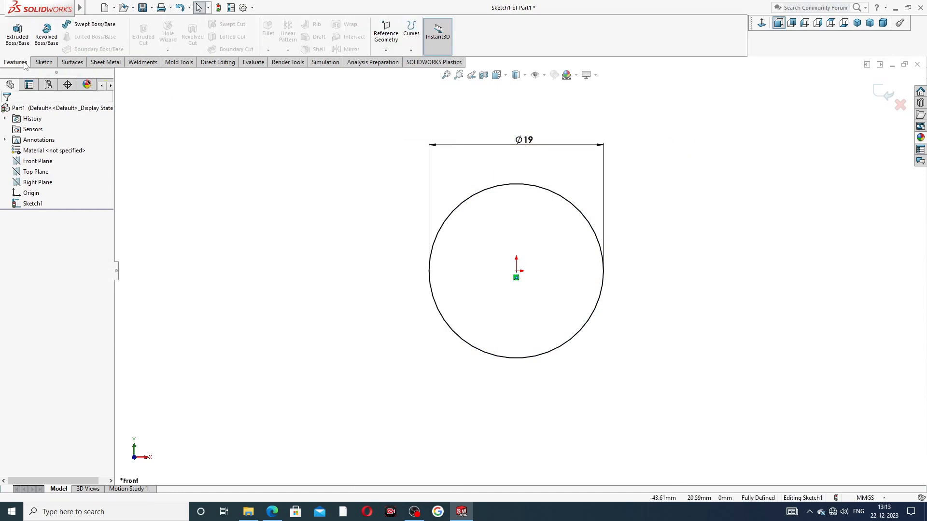
click(24, 41)
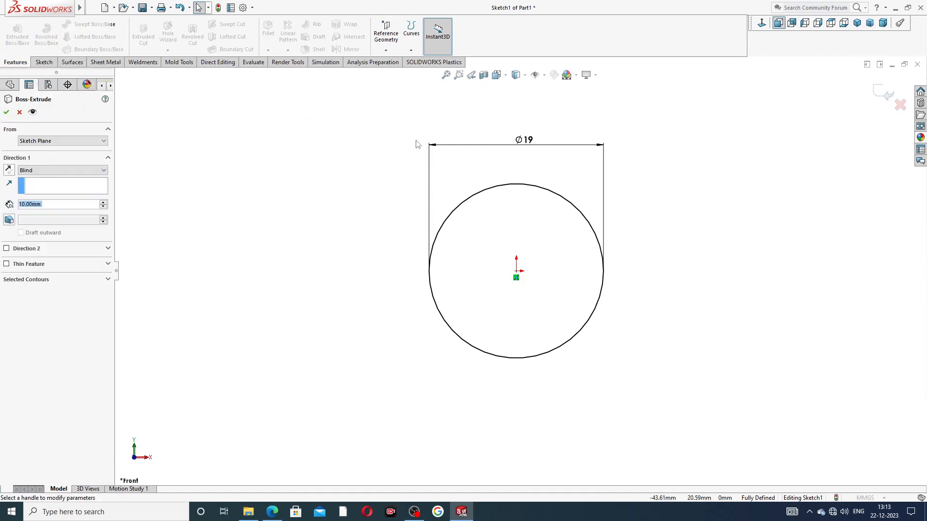
click(61, 172)
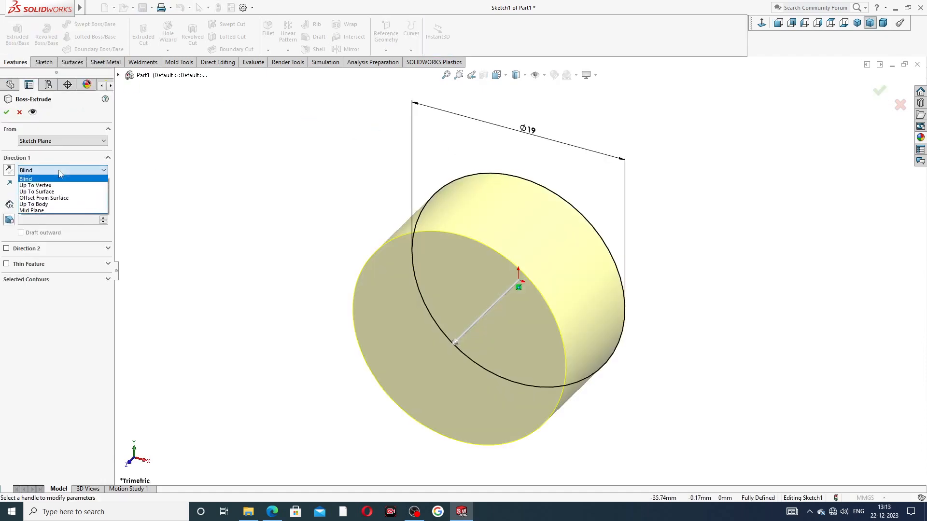
click(60, 211)
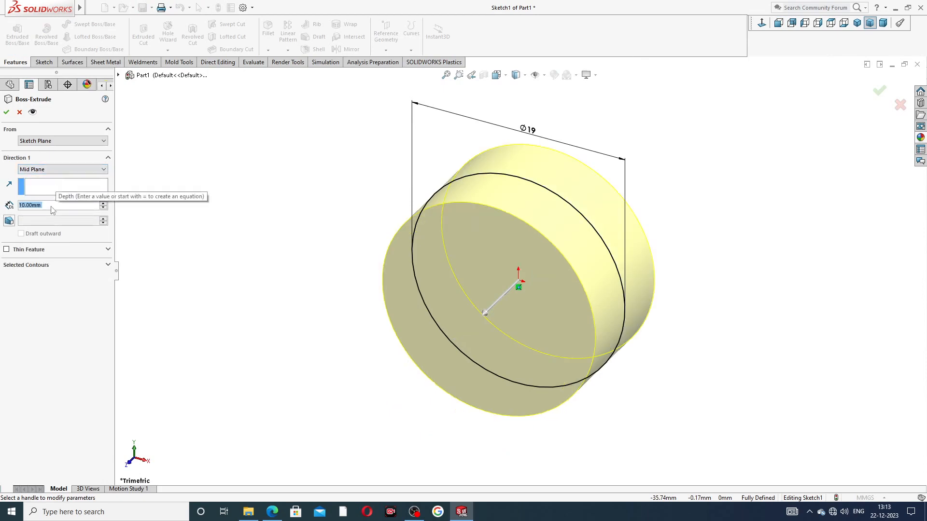
text(25)
key(Return)
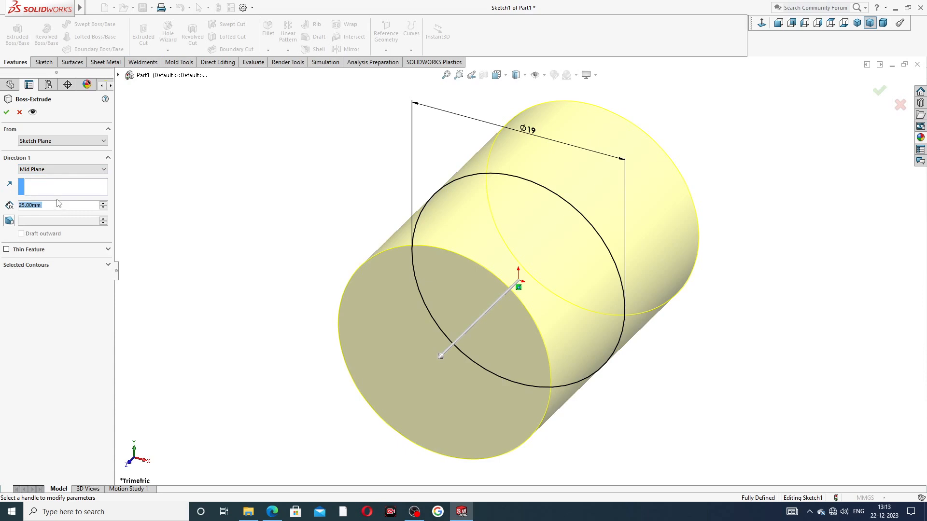
click(7, 112)
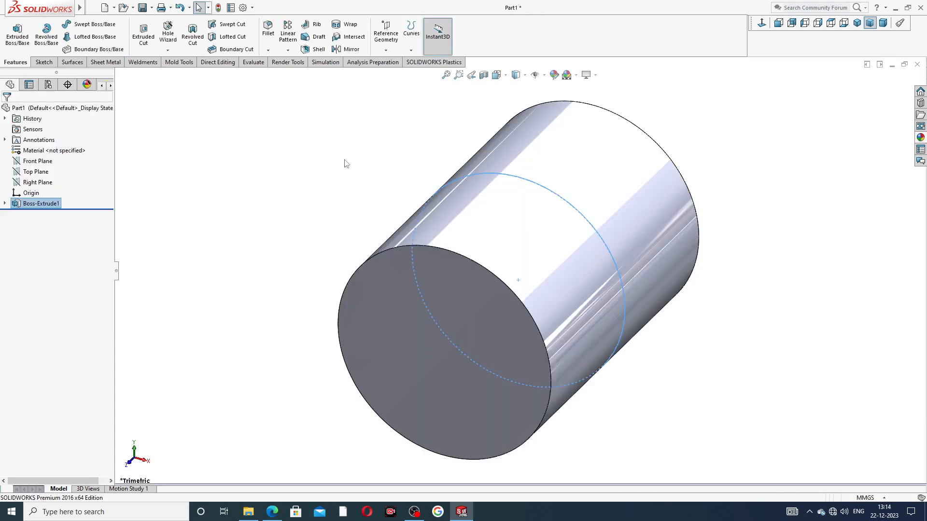
click(346, 164)
Consult the pipe nipple drawing PDF and start a sketch on the cylinder's front end face.
mouse_move(565, 234)
middle_down()
mouse_move(621, 138)
mouse_move(569, 165)
mouse_move(583, 173)
middle_up()
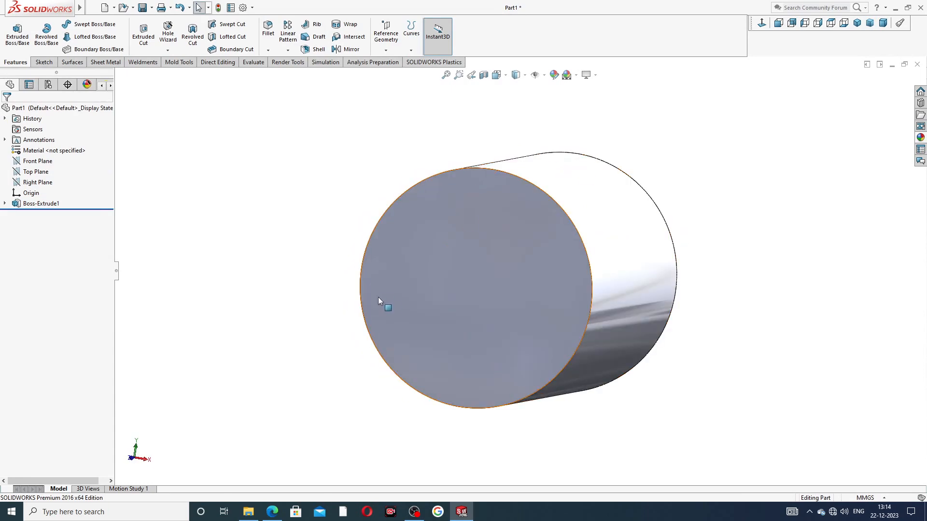
click(275, 513)
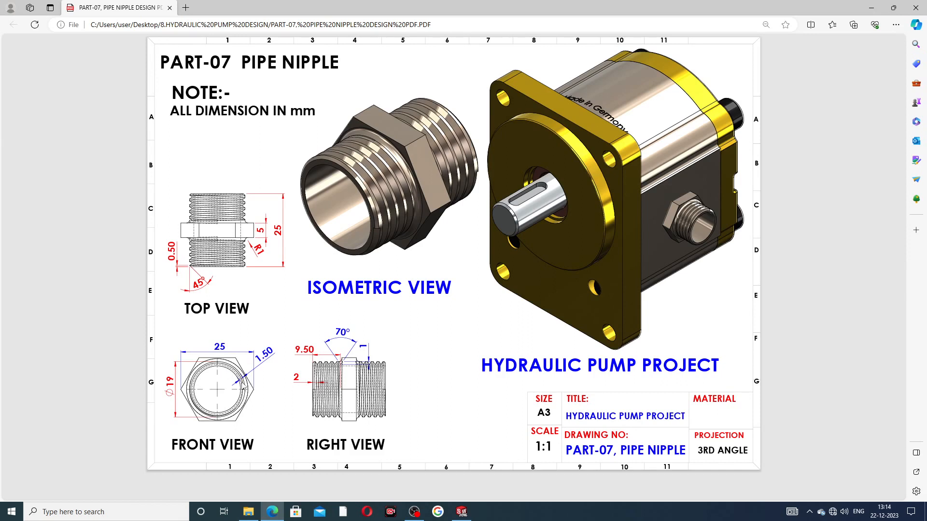
click(273, 513)
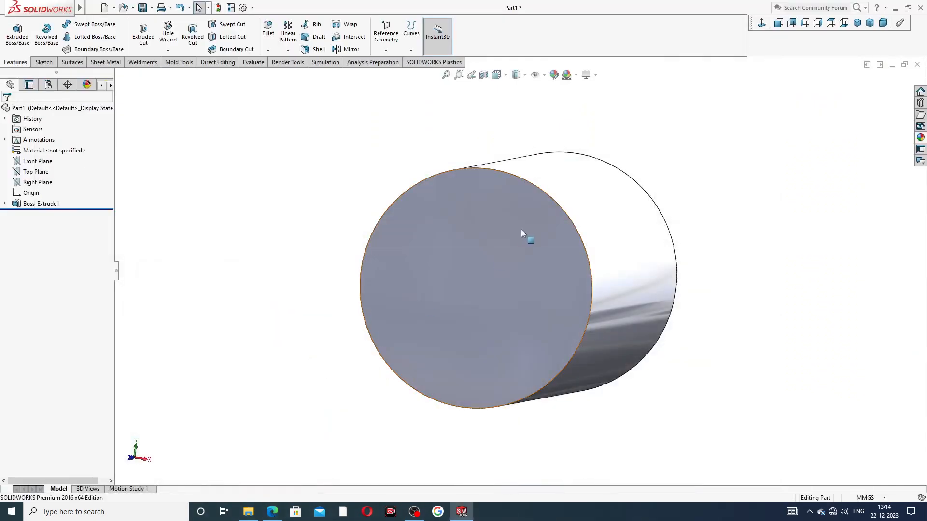
middle_drag(535, 238, 577, 172)
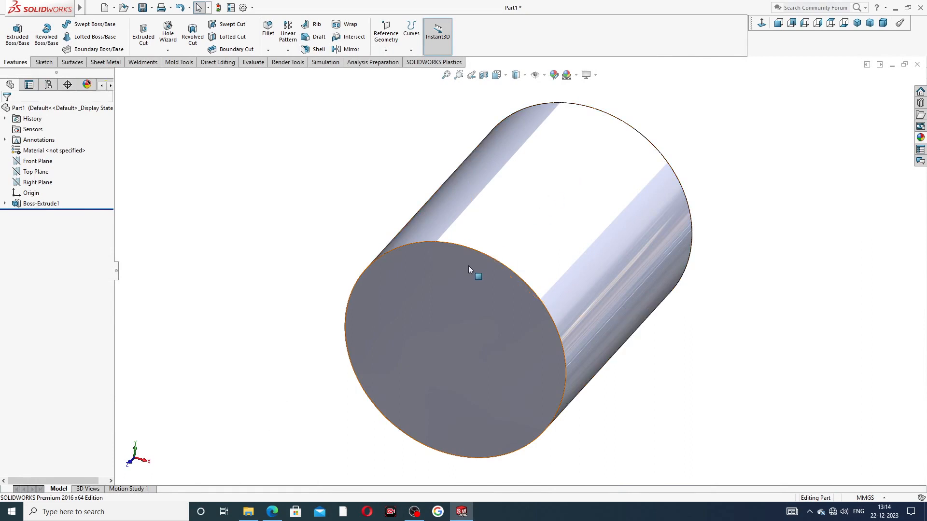
click(406, 275)
click(444, 246)
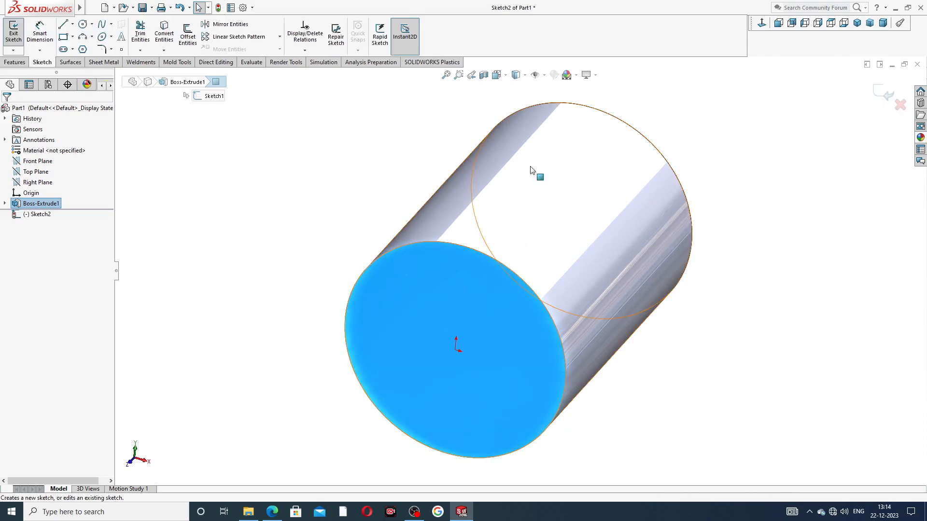
click(762, 23)
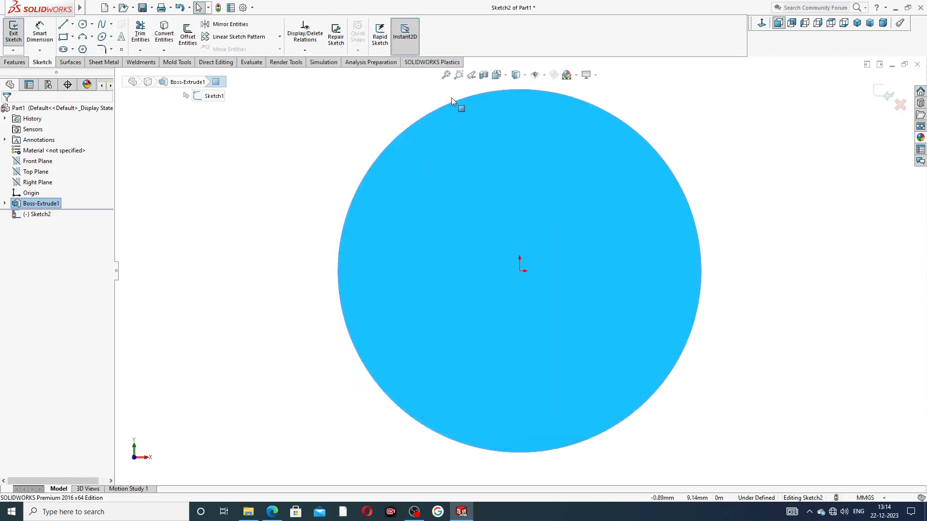
Sketch a six-sided inscribed-circle polygon centred on the origin, about 24.5 mm across corners, around the cylinder.
click(82, 49)
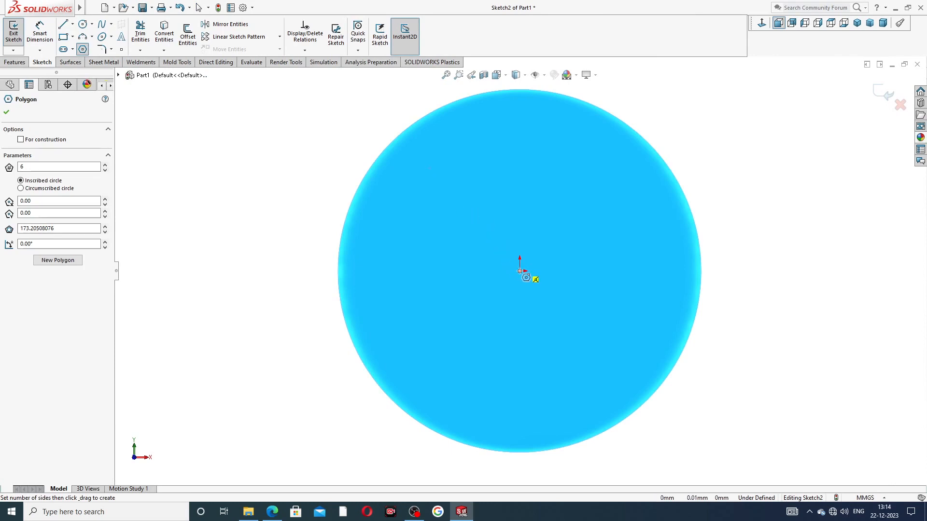
mouse_move(519, 271)
mouse_down()
mouse_move(329, 256)
mouse_move(286, 272)
mouse_up()
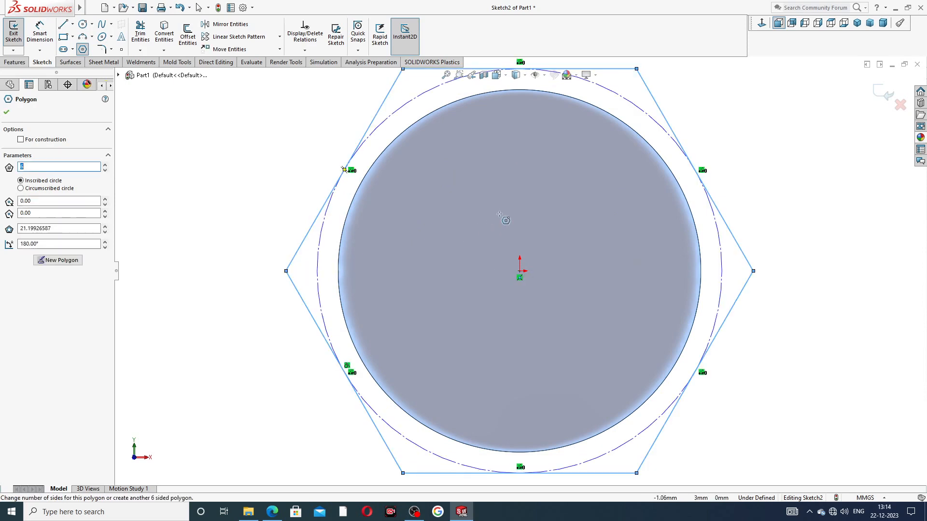
key(f)
right_click(655, 154)
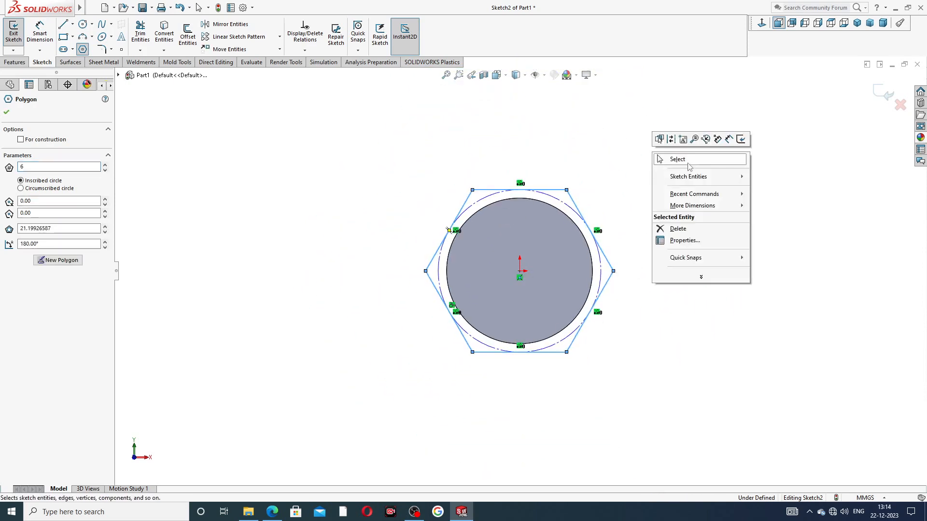
click(689, 162)
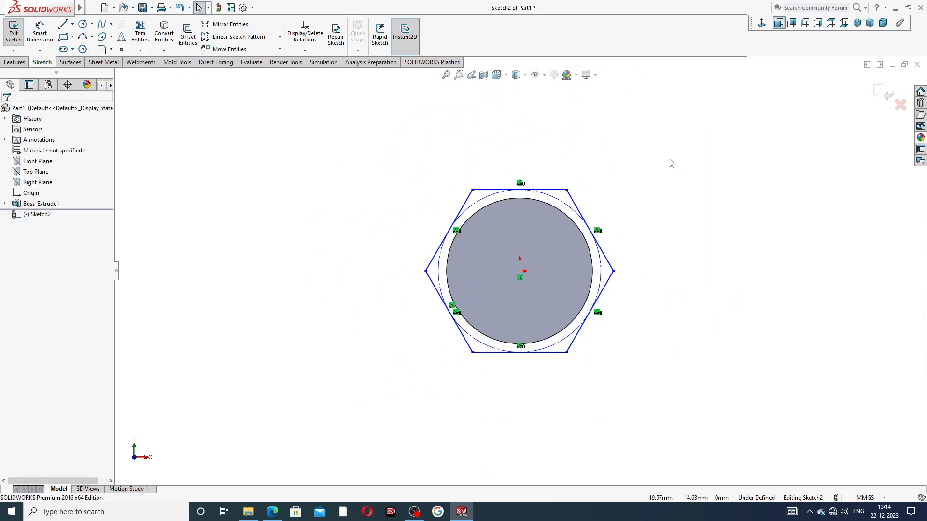
Add a horizontal relation to the hexagon's upper edge.
click(553, 190)
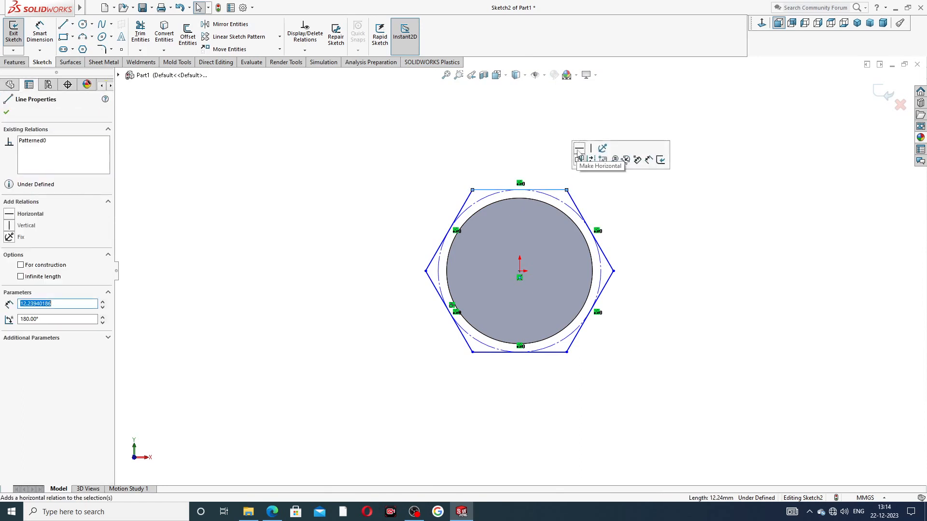
click(579, 149)
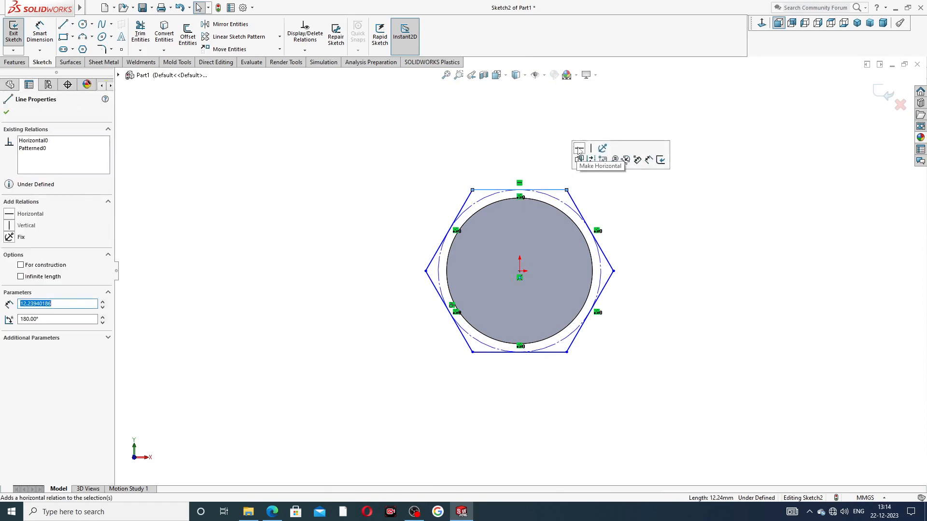
click(606, 187)
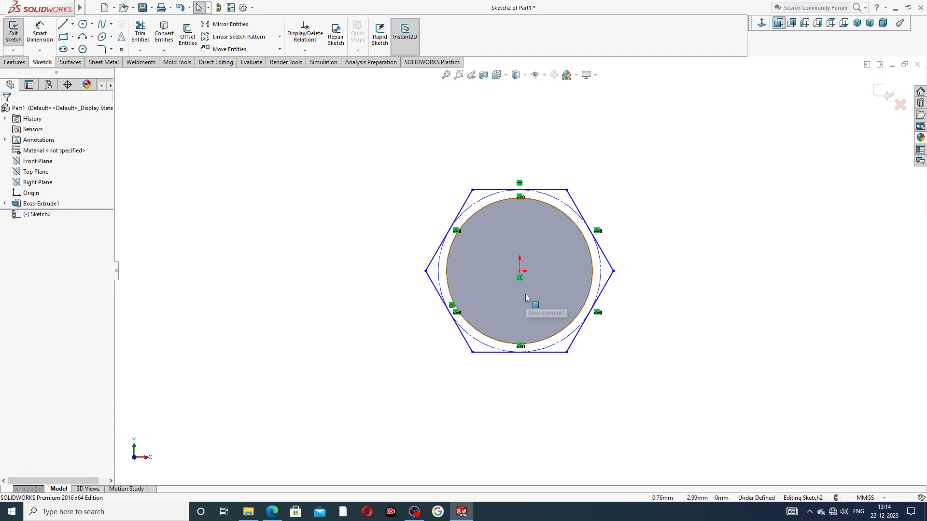
scroll(525, 294, down, 2)
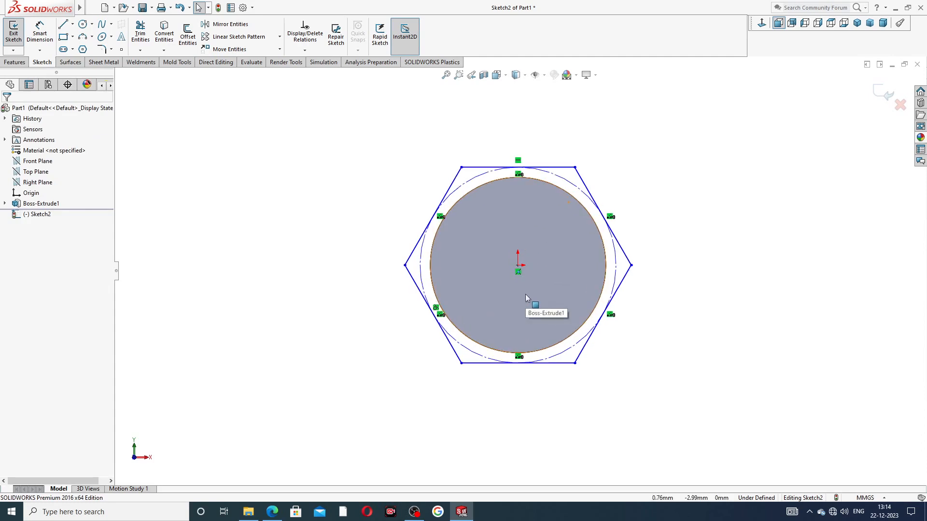
click(547, 169)
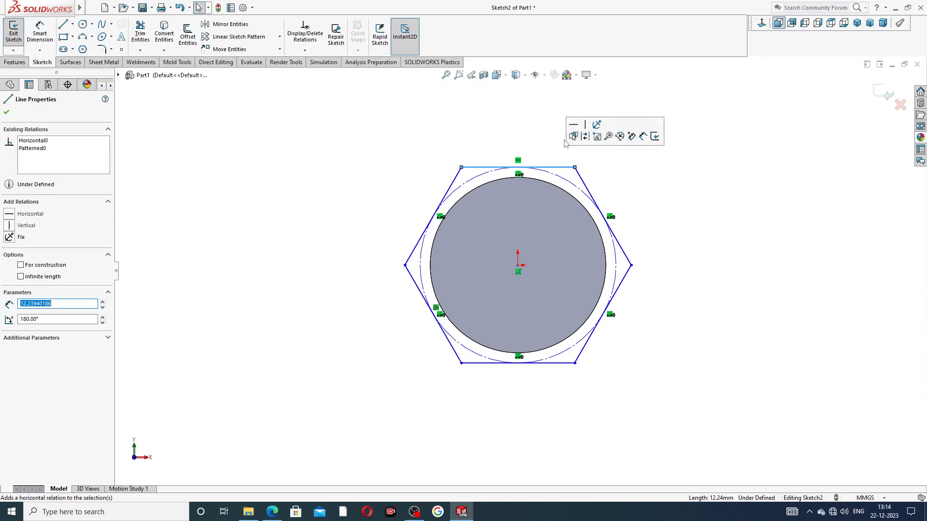
click(643, 179)
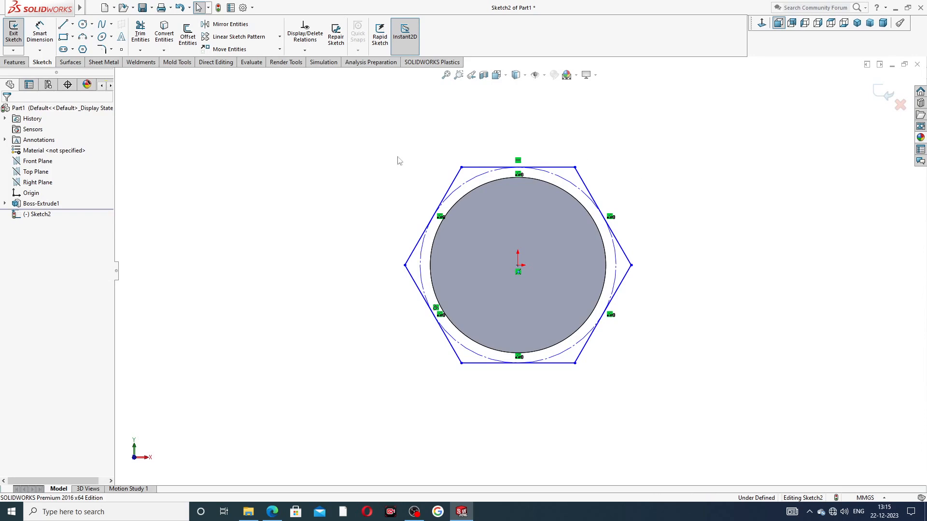
Dimension the hexagon as 25 mm between its left and right corners and check the pipe nipple drawing.
click(39, 34)
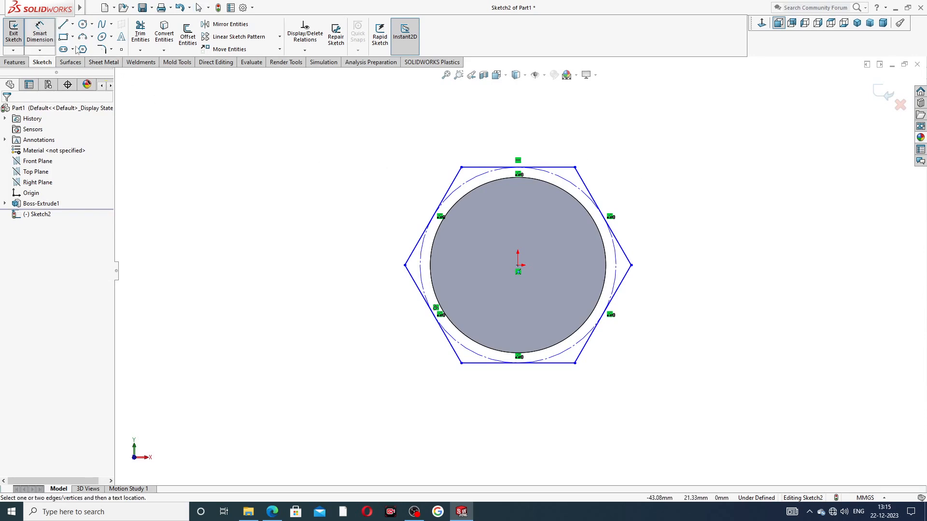
click(405, 265)
click(631, 265)
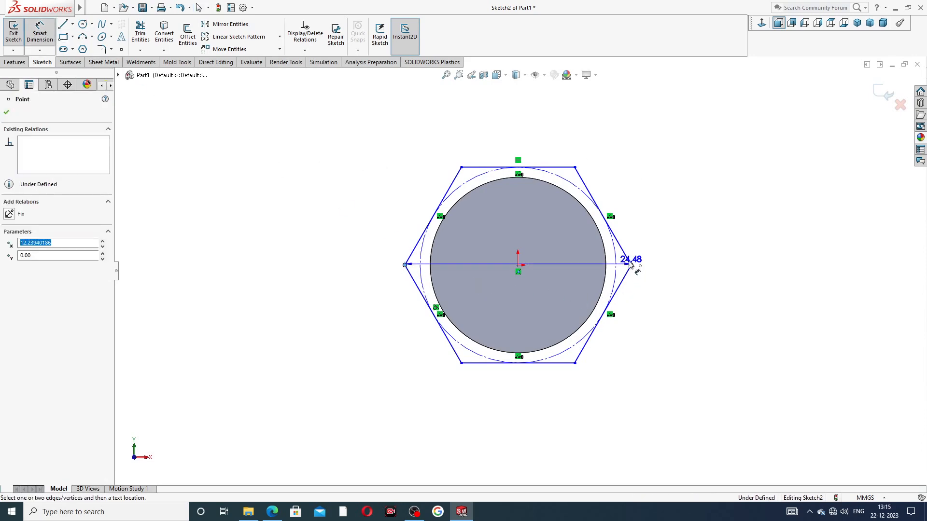
click(527, 137)
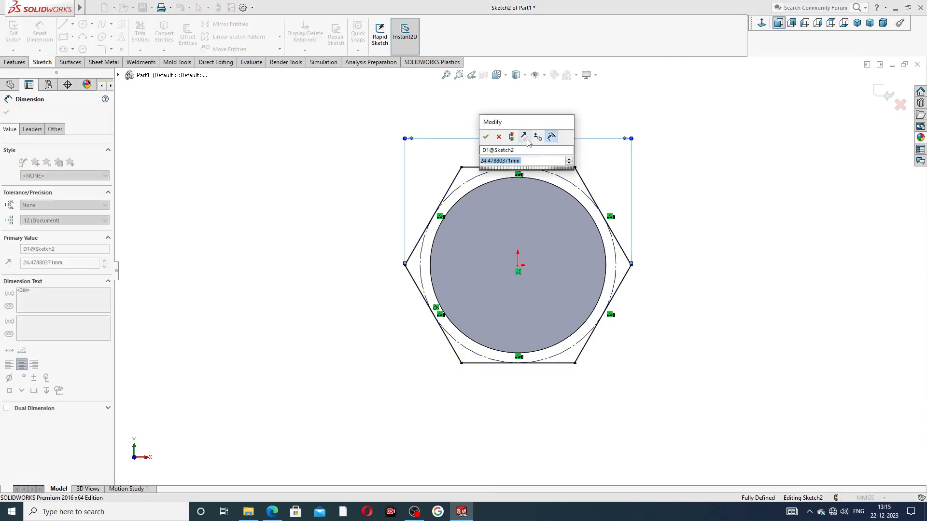
text(25)
key(Return)
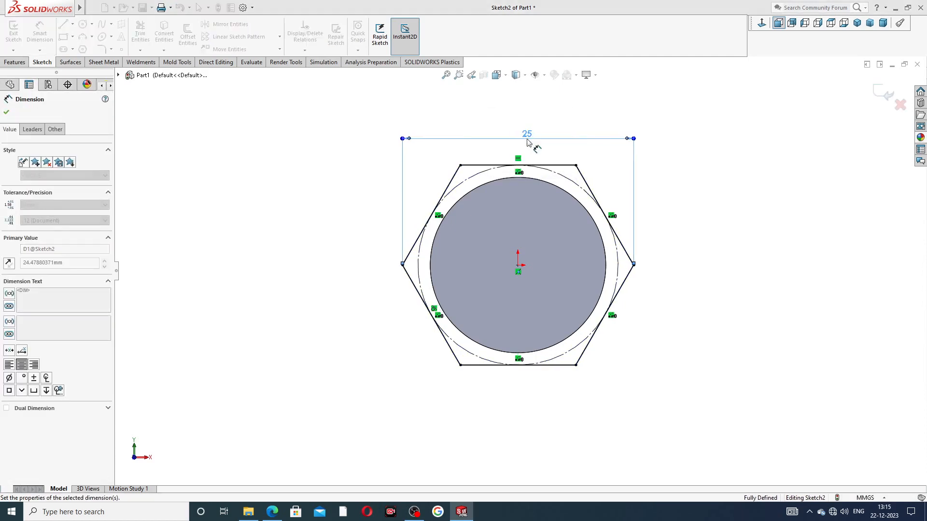
click(672, 148)
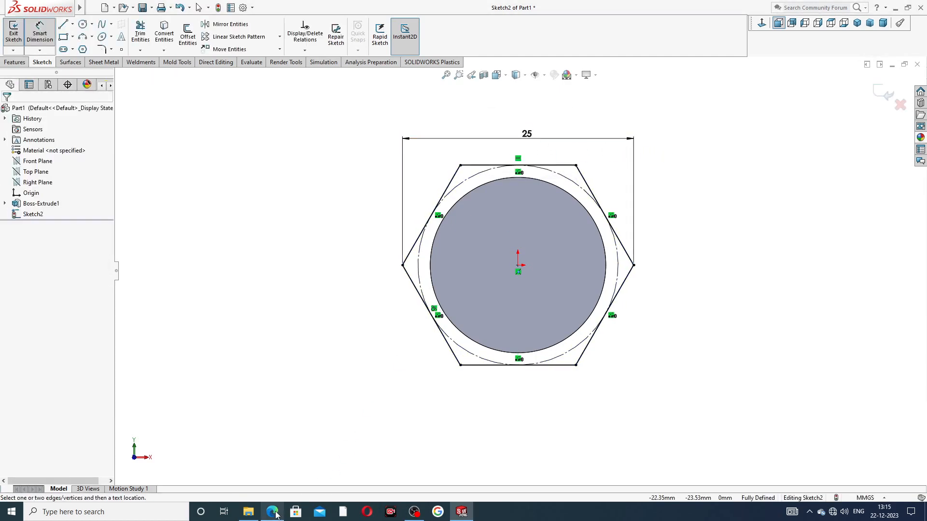
click(272, 511)
right_click(689, 127)
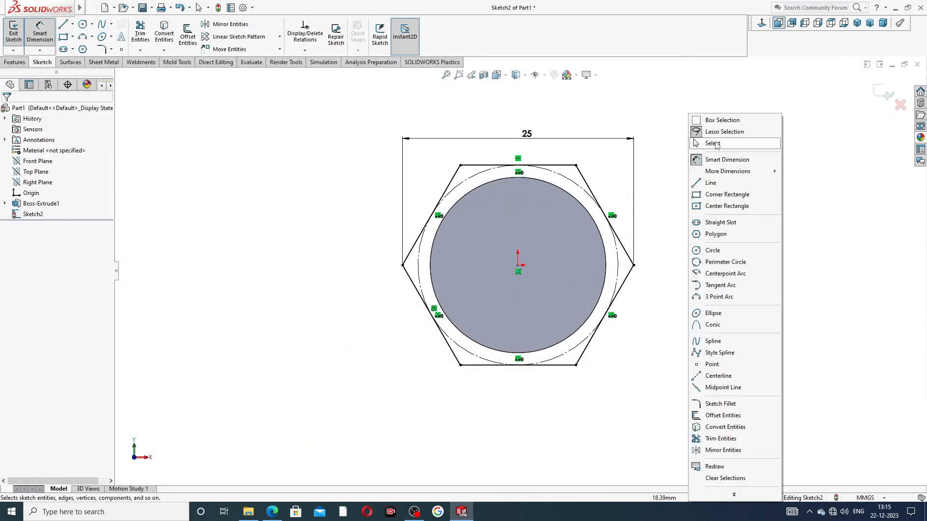
click(713, 144)
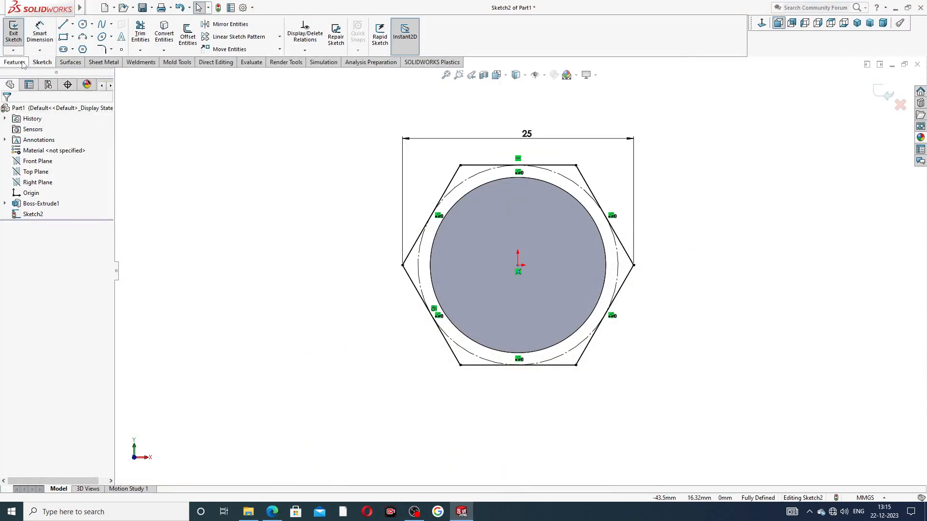
click(14, 62)
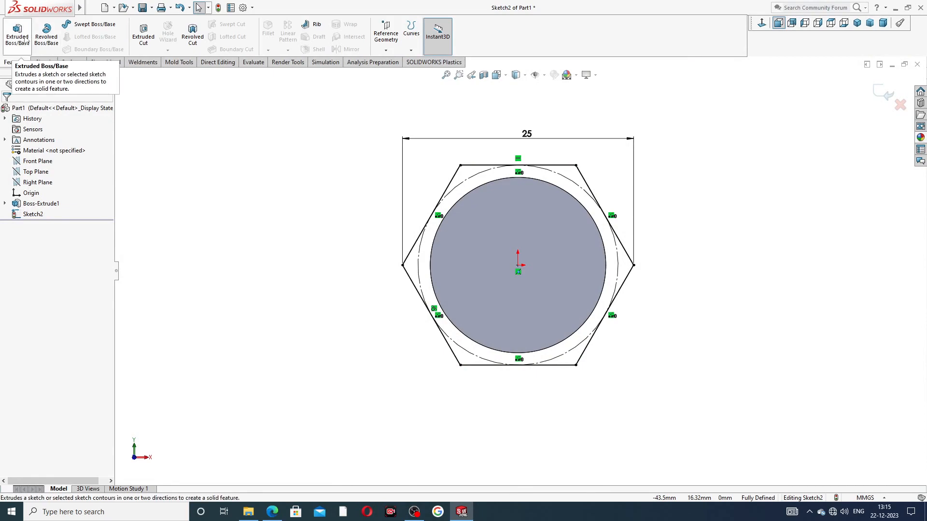
click(24, 39)
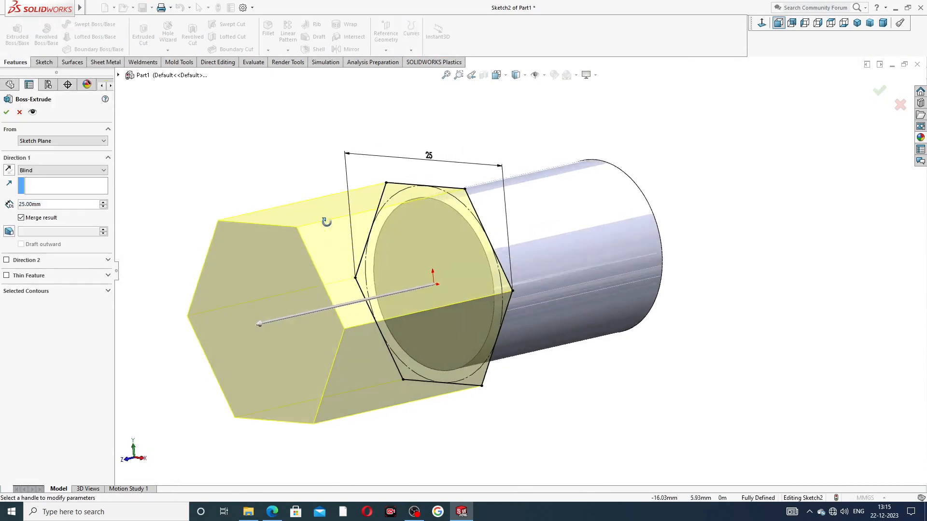
middle_drag(469, 240, 443, 241)
click(38, 171)
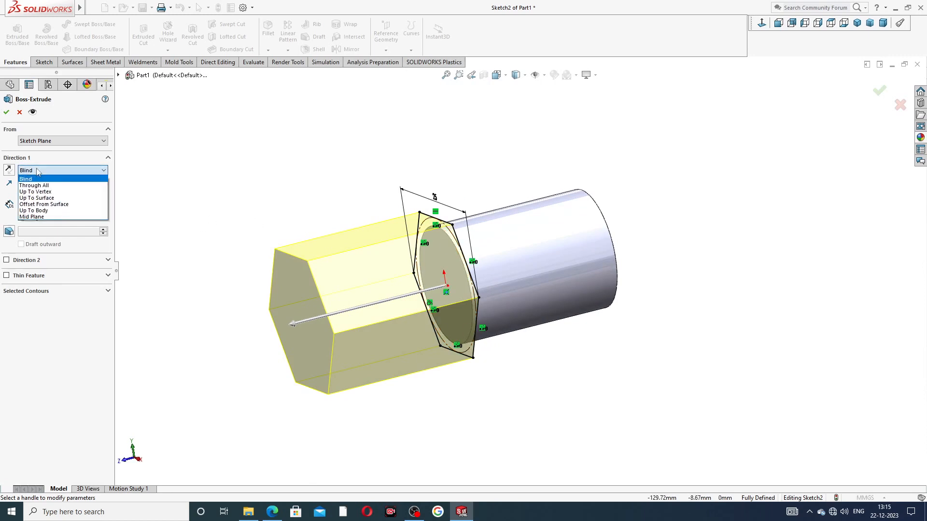
click(49, 220)
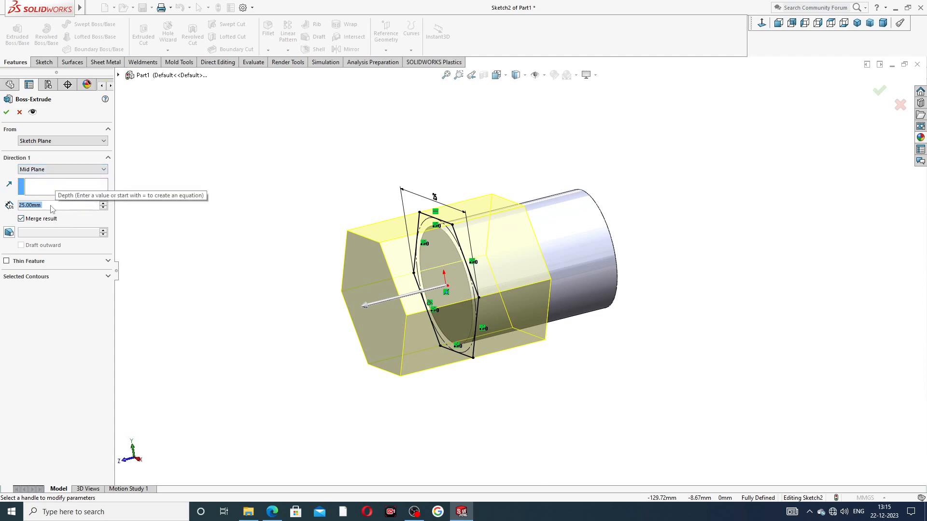
text(5)
key(Return)
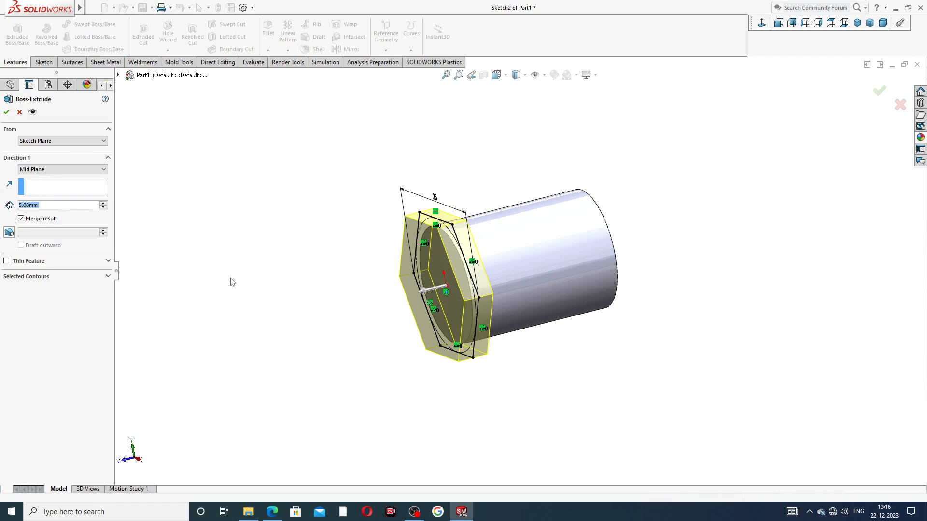
click(20, 112)
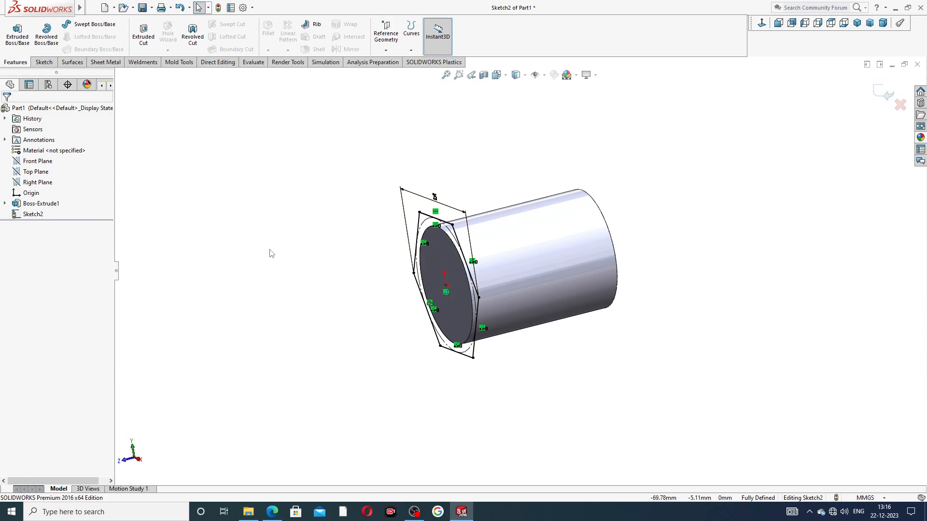
Close the hexagon sketch and undo its dimension, horizontal relation and polygon until only the cylinder is left.
click(879, 91)
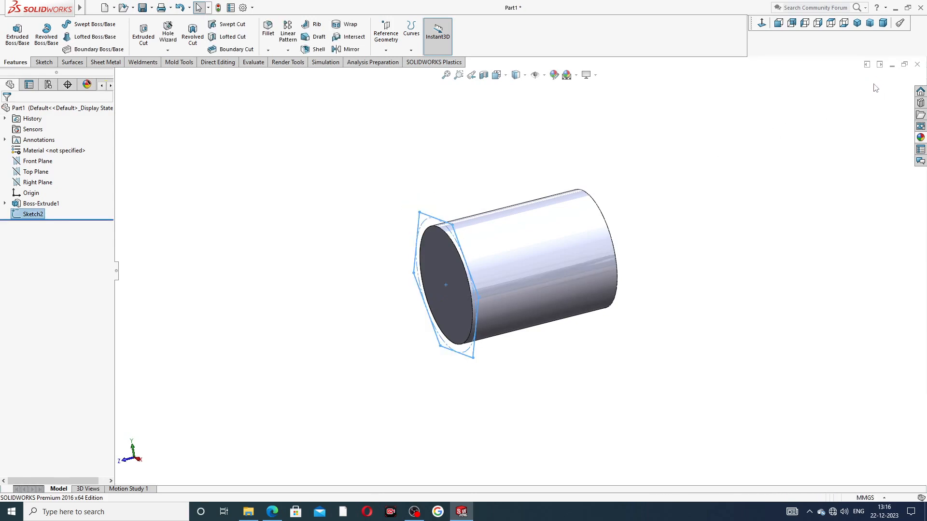
click(472, 163)
key(ctrl+z)
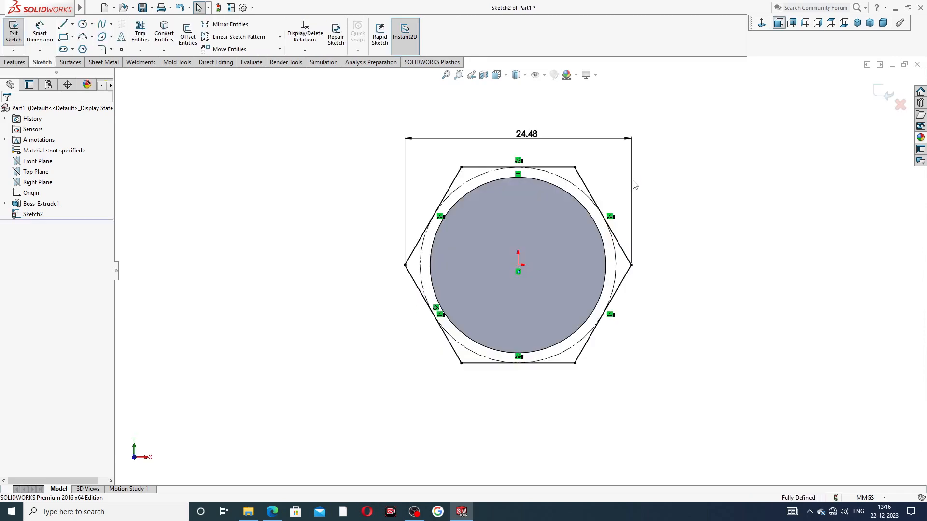
key(ctrl+z)
key(ctrl+z)
key(ctrl+z)
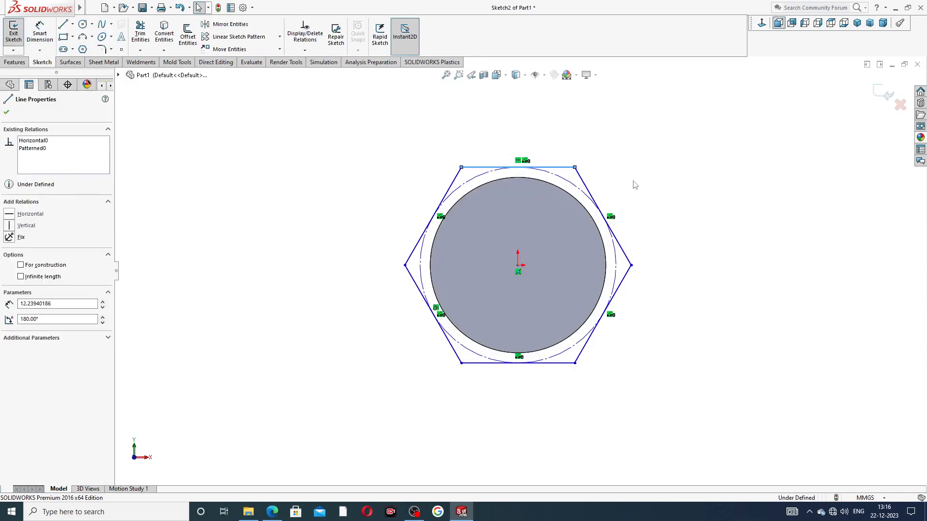
key(ctrl+z)
key(ctrl+z)
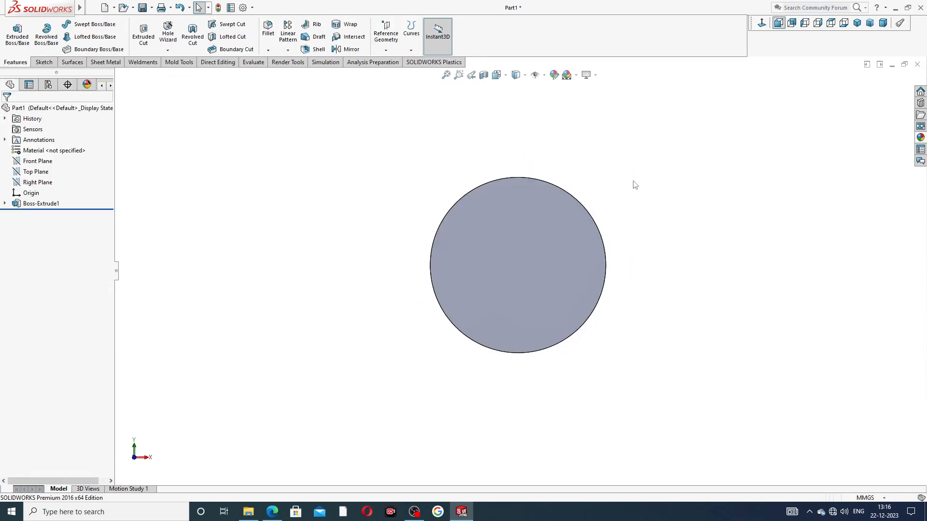
Sketch a six-sided inscribed-circle polygon on the Front Plane, centred on the origin and about 25.2 mm across corners, around the cylinder.
middle_drag(648, 211, 571, 231)
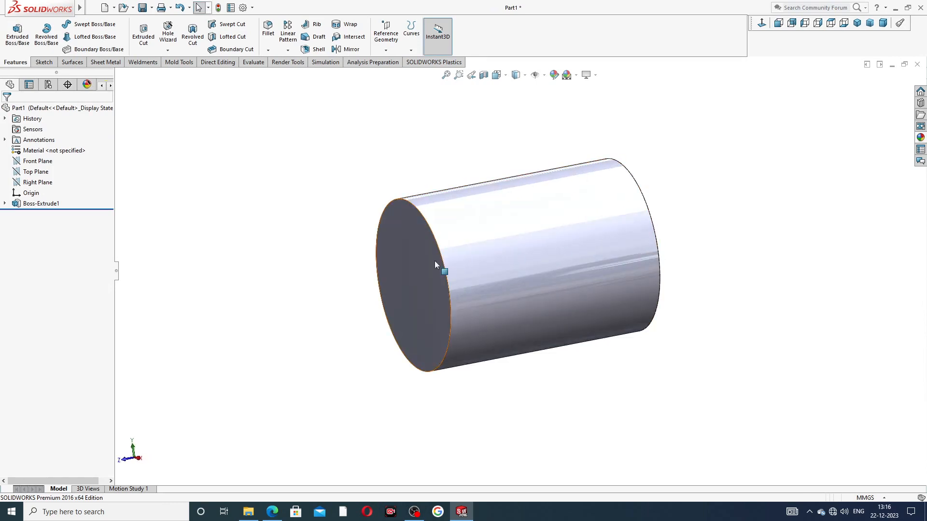
click(47, 163)
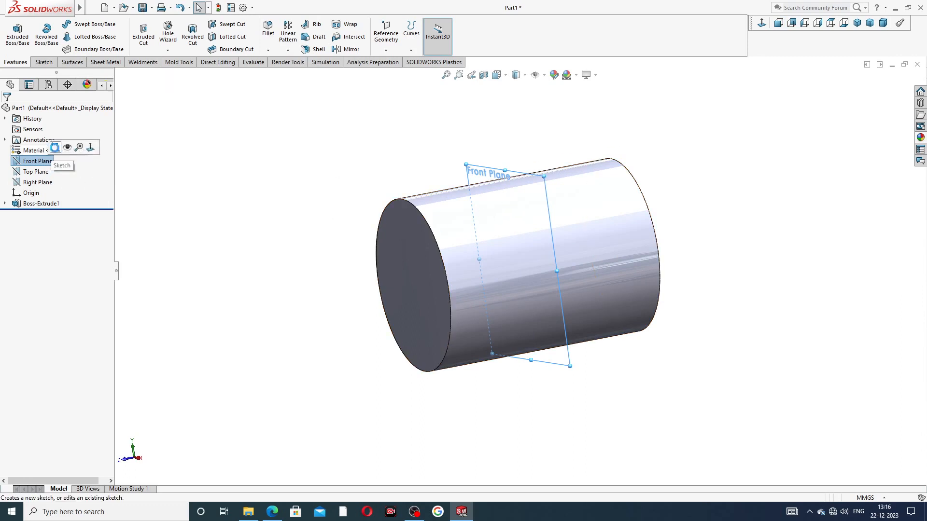
click(58, 149)
click(761, 22)
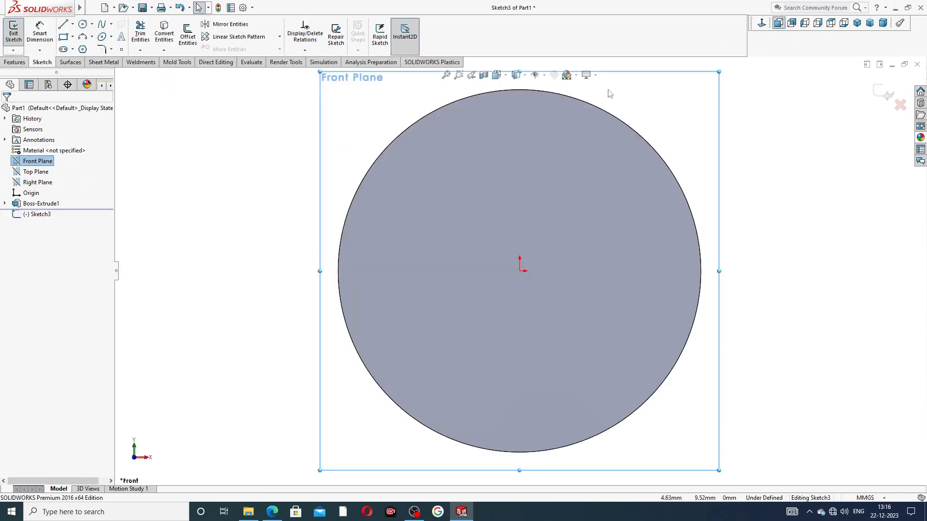
click(83, 50)
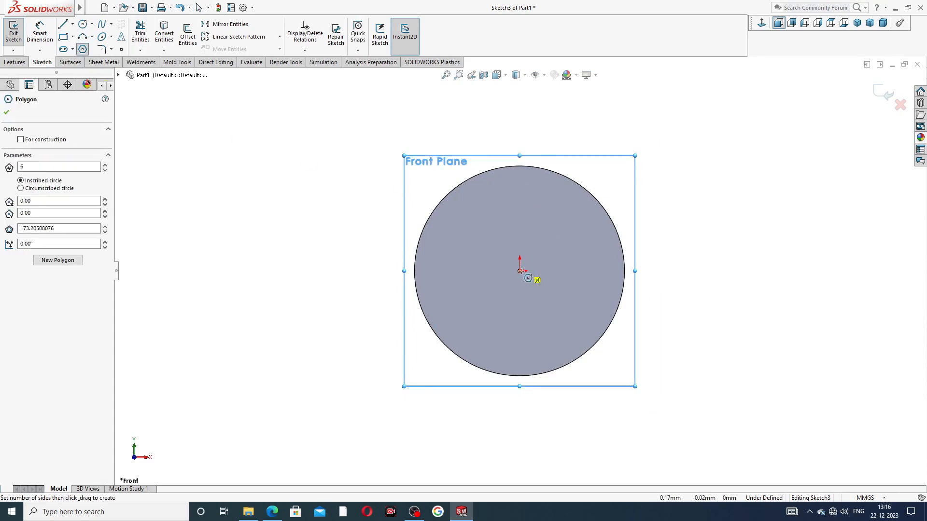
mouse_move(520, 271)
mouse_down()
mouse_move(528, 151)
mouse_move(377, 246)
mouse_move(380, 270)
mouse_up()
right_click(389, 202)
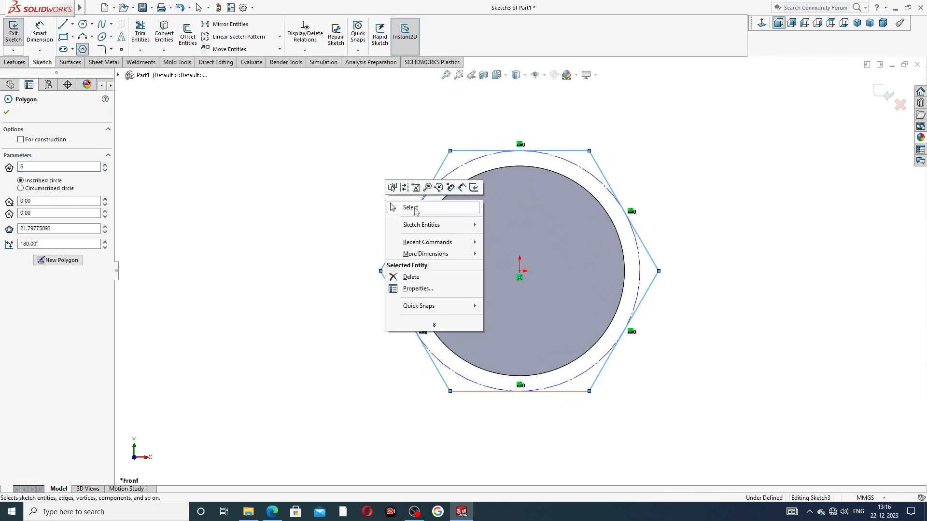
click(406, 207)
Add a horizontal relation to the upper edge of the Front Plane hexagon.
click(563, 152)
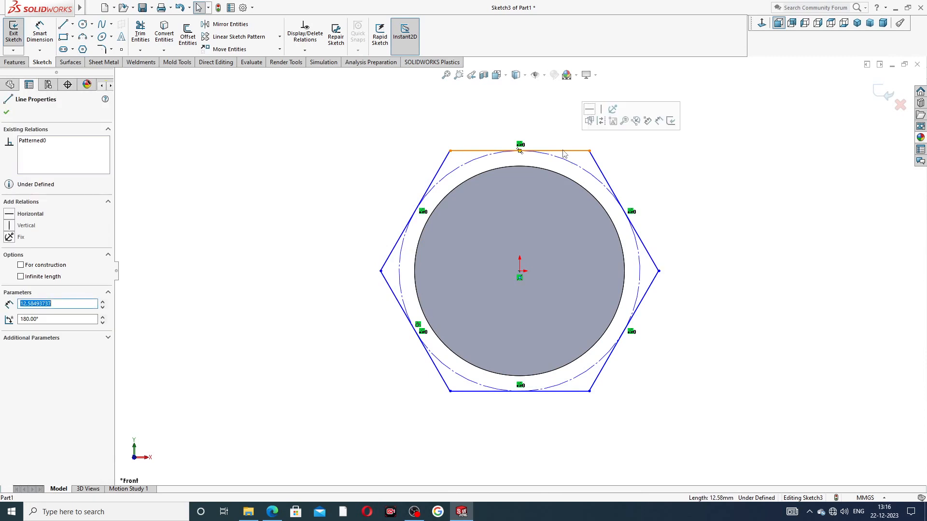
click(590, 111)
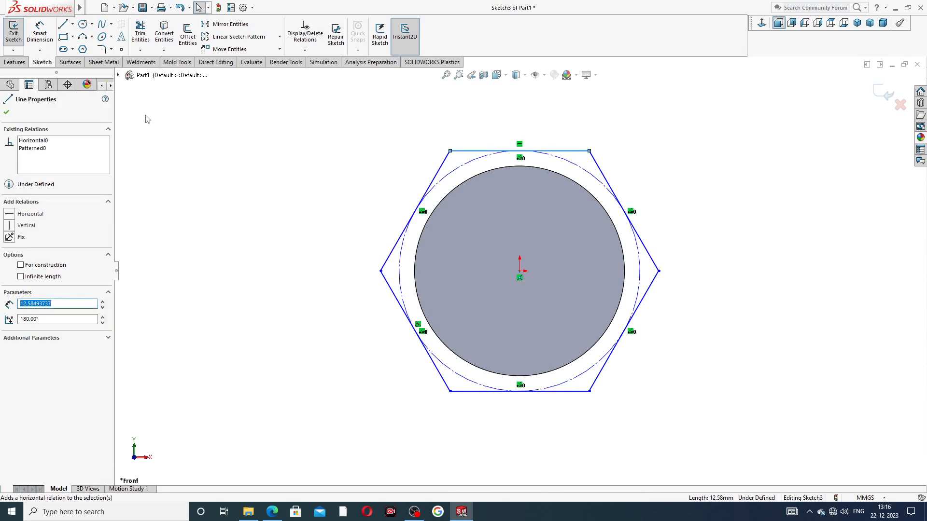
click(183, 144)
Dimension the Front Plane hexagon as 25 mm between its left and right corners.
click(41, 33)
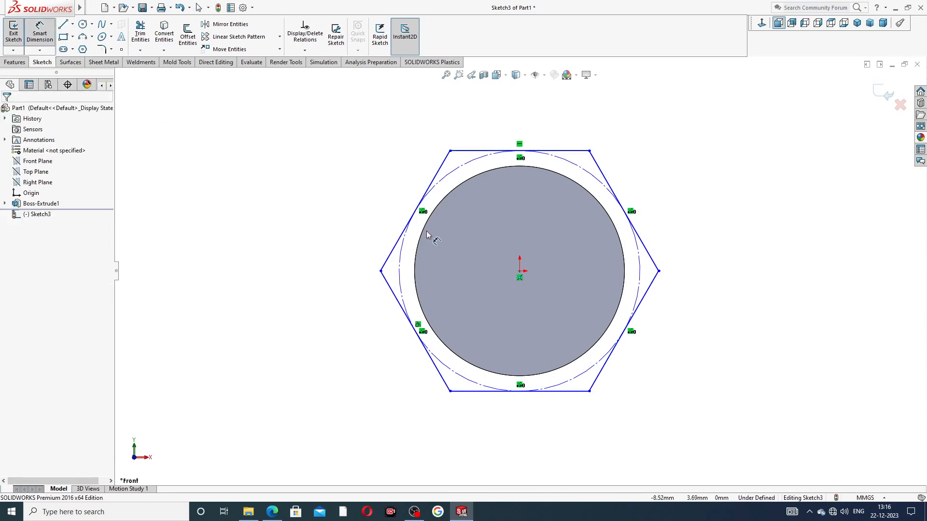
click(381, 271)
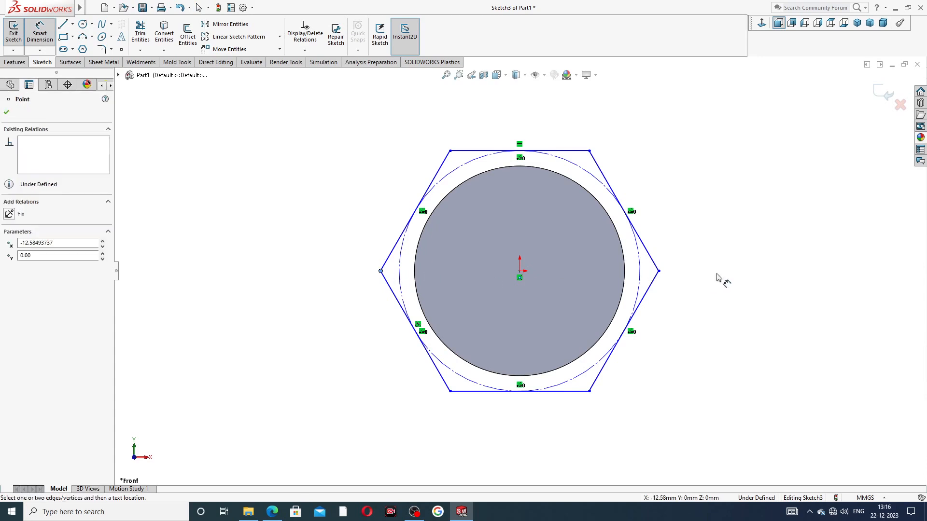
click(659, 271)
click(551, 142)
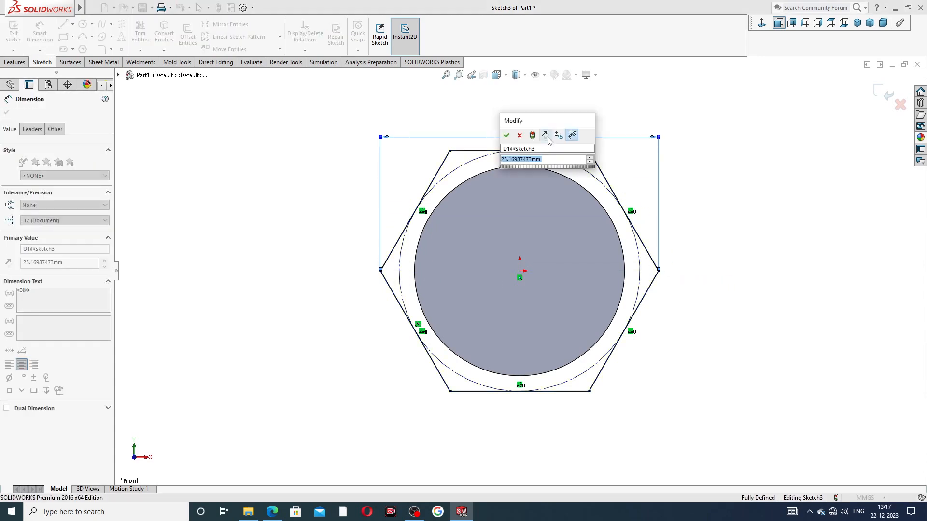
text(25)
key(Return)
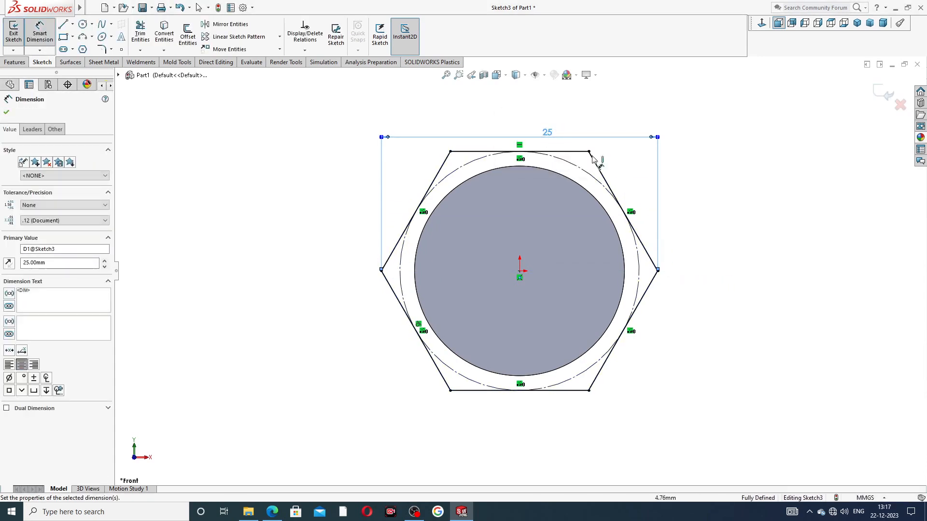
click(693, 167)
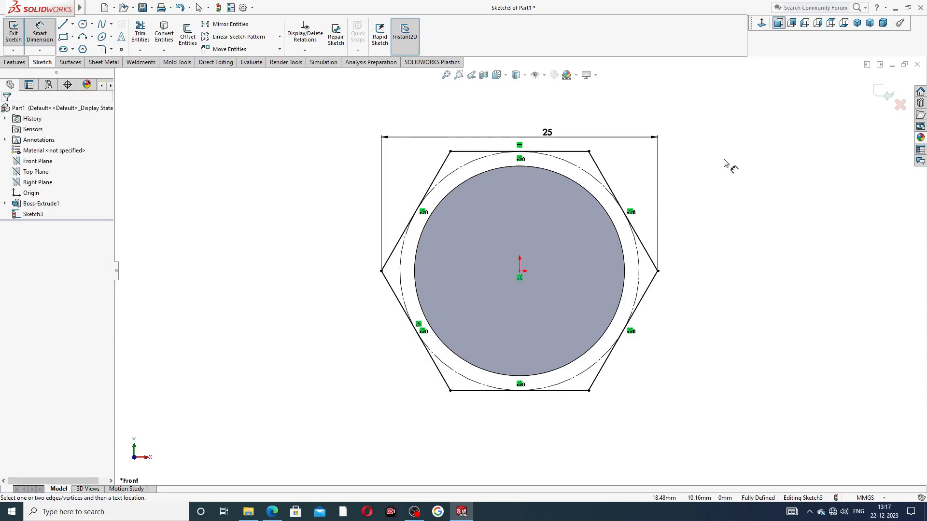
right_click(701, 141)
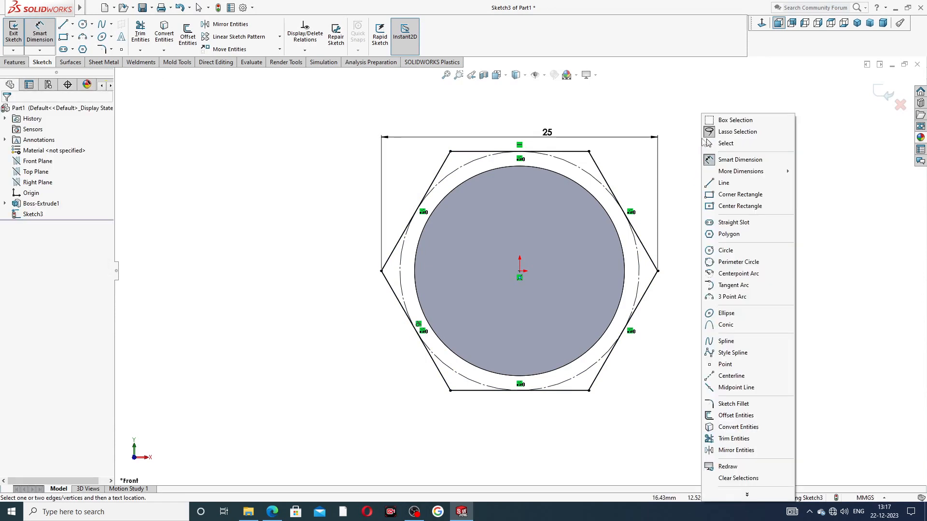
click(720, 143)
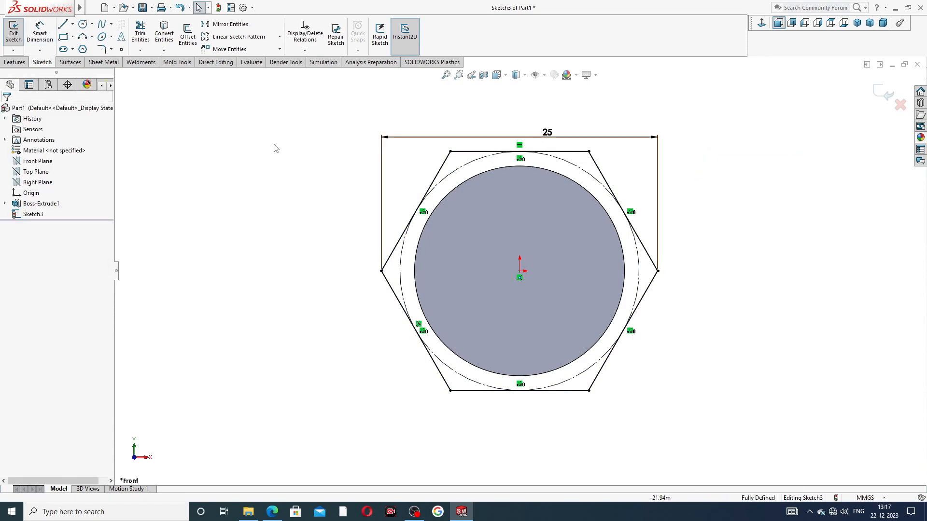
Extrude the hexagon 5 mm with the Mid Plane end condition, merged with the cylinder, checking the pipe nipple drawing before accepting.
click(26, 63)
click(17, 34)
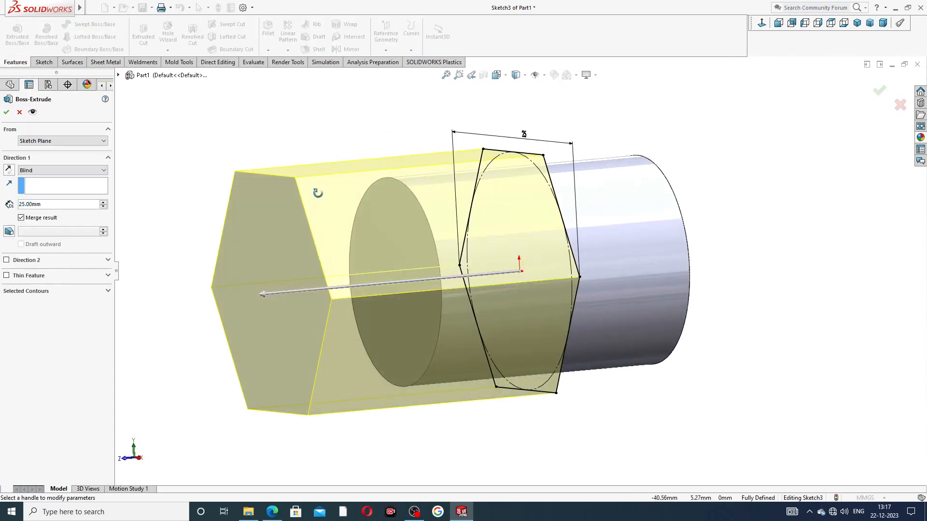
click(64, 170)
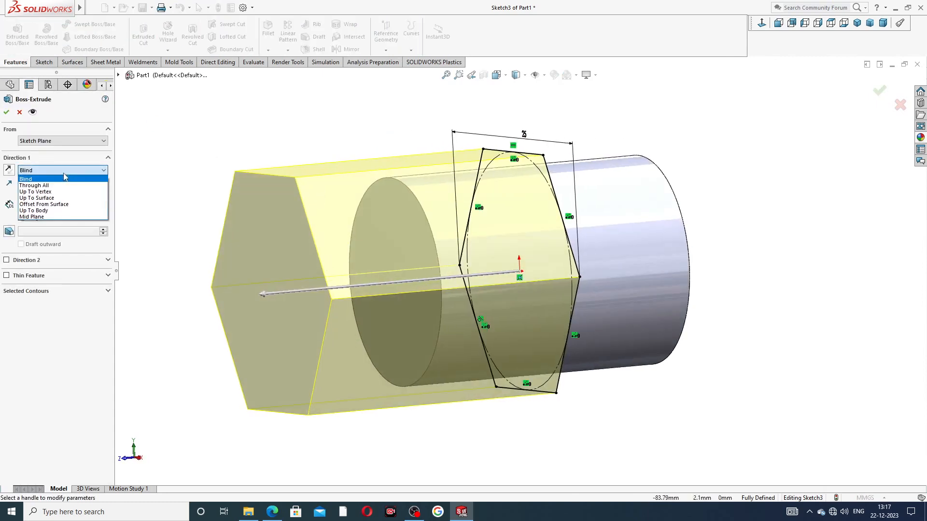
click(60, 216)
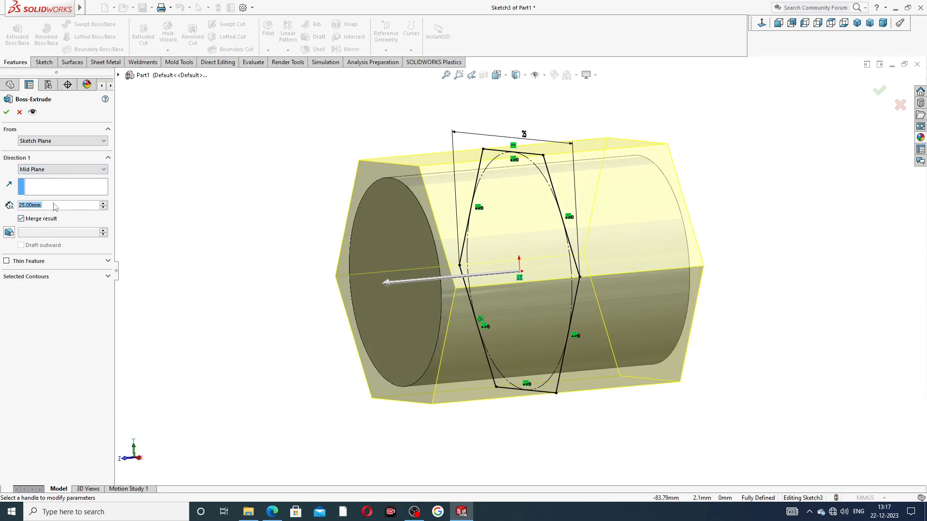
text(5)
key(Return)
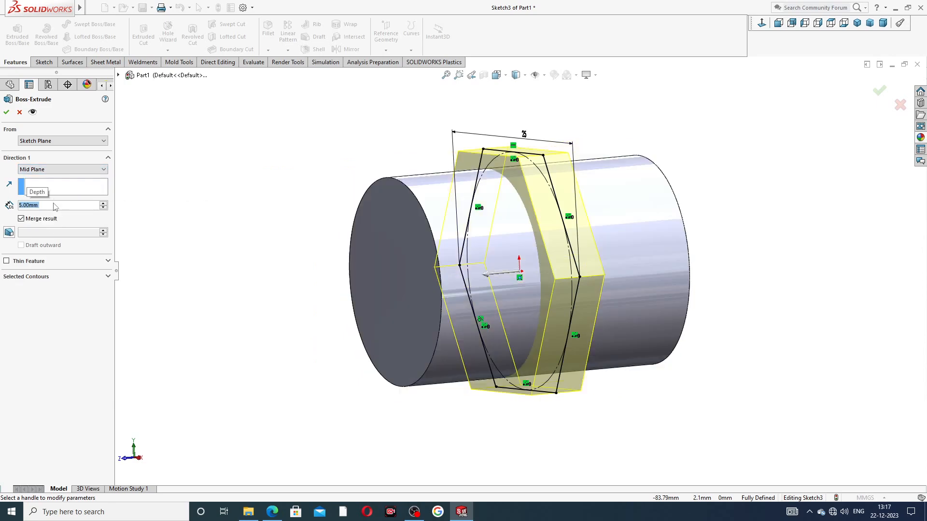
click(272, 511)
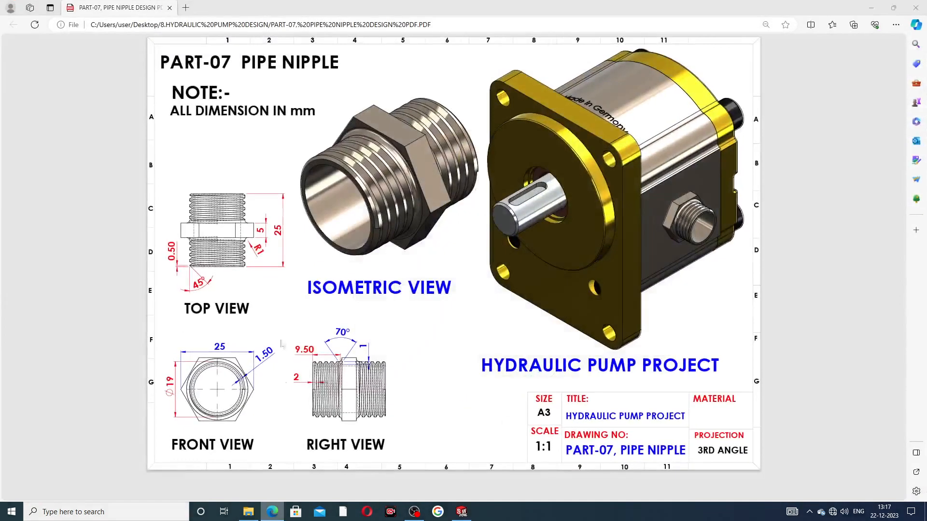
click(283, 299)
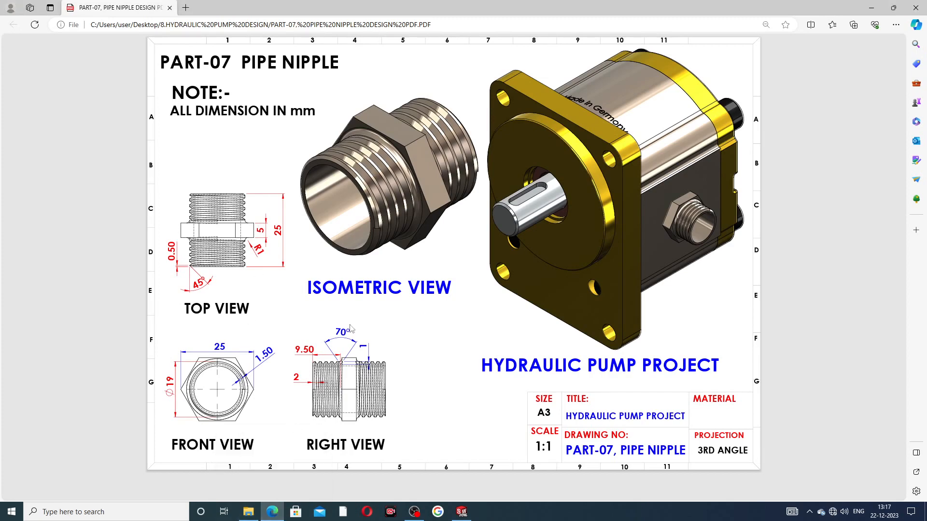
click(274, 511)
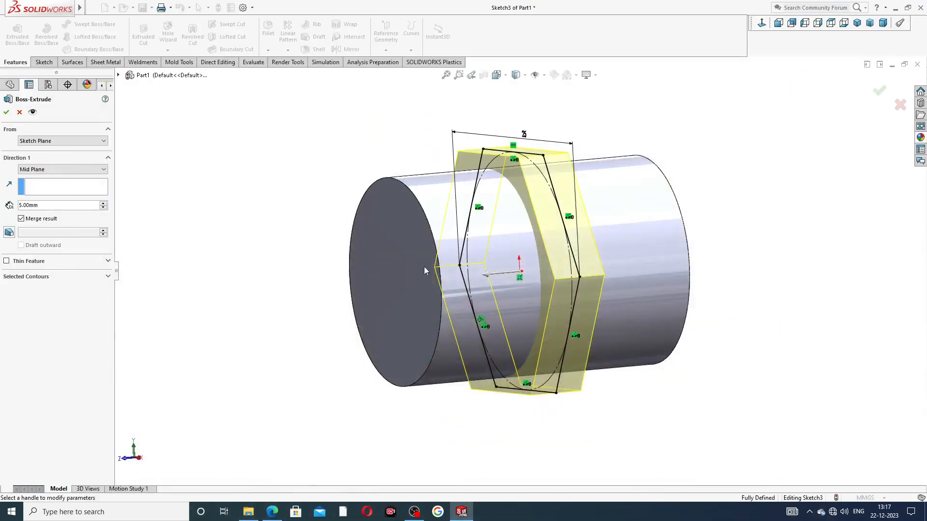
middle_drag(690, 192, 662, 205)
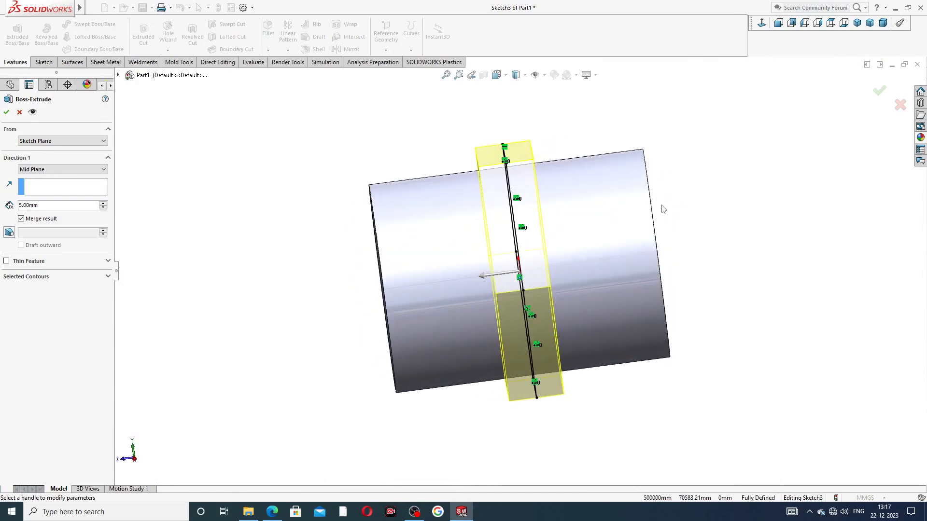
key(Return)
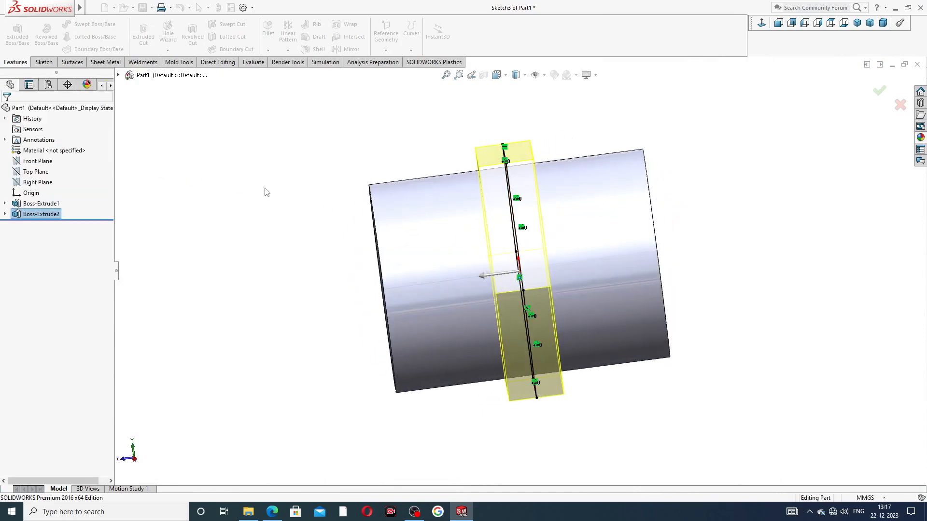
click(314, 241)
Sketch a circle of about 6.7 mm radius on the cylinder's front end face, centred on the origin.
middle_drag(314, 242, 370, 226)
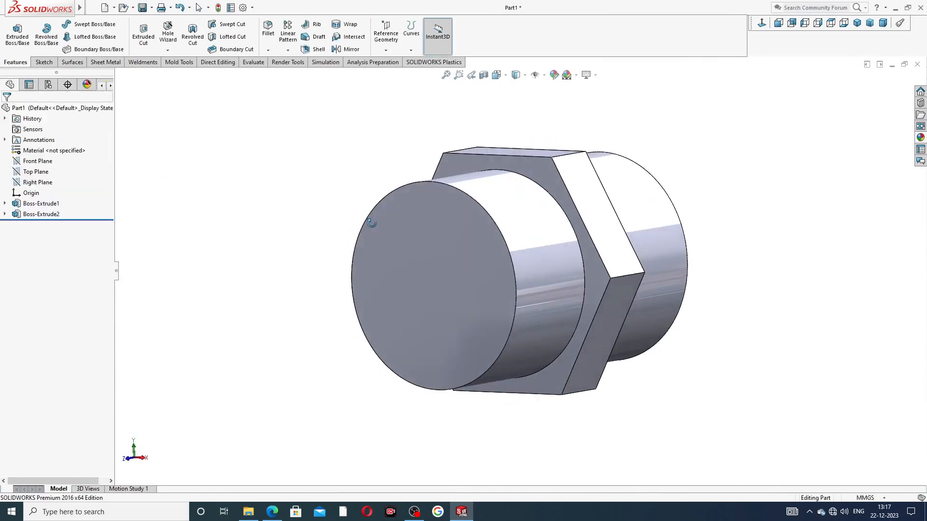
click(425, 218)
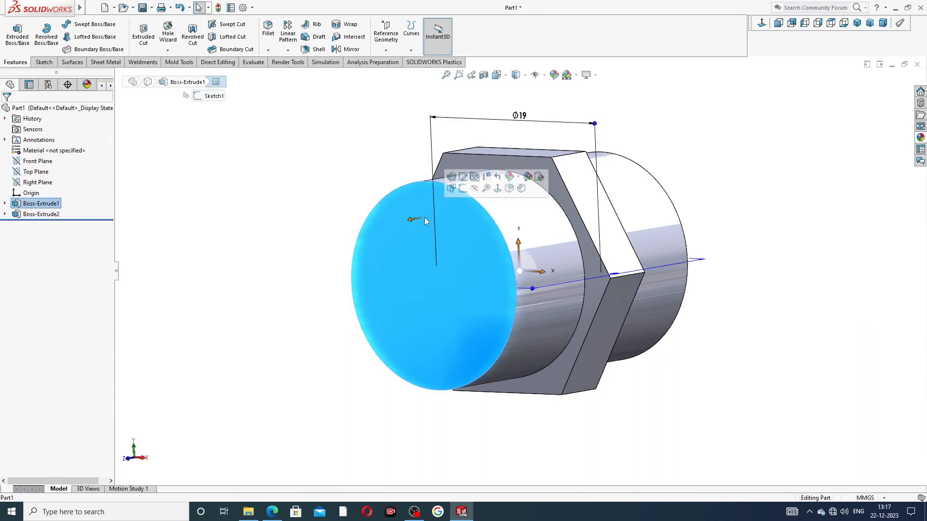
click(464, 192)
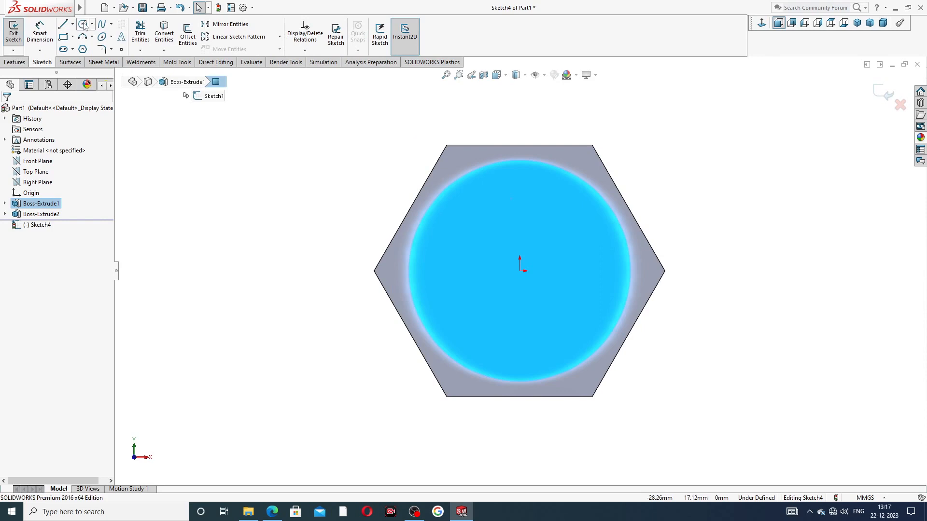
click(84, 24)
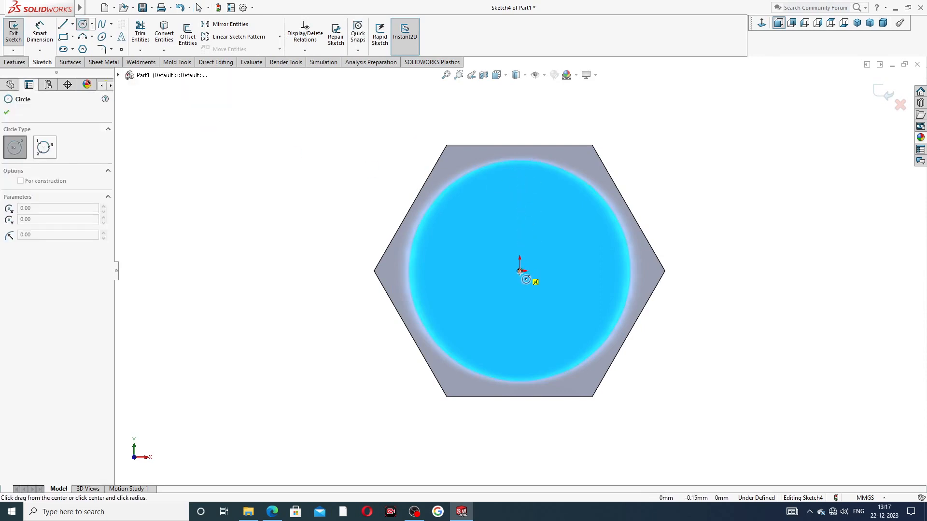
click(520, 271)
click(554, 196)
right_click(670, 134)
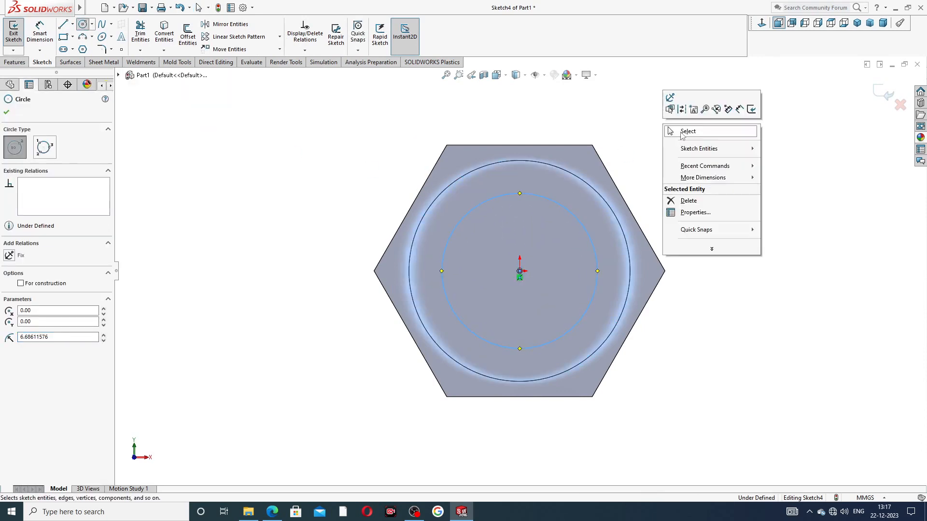
click(682, 134)
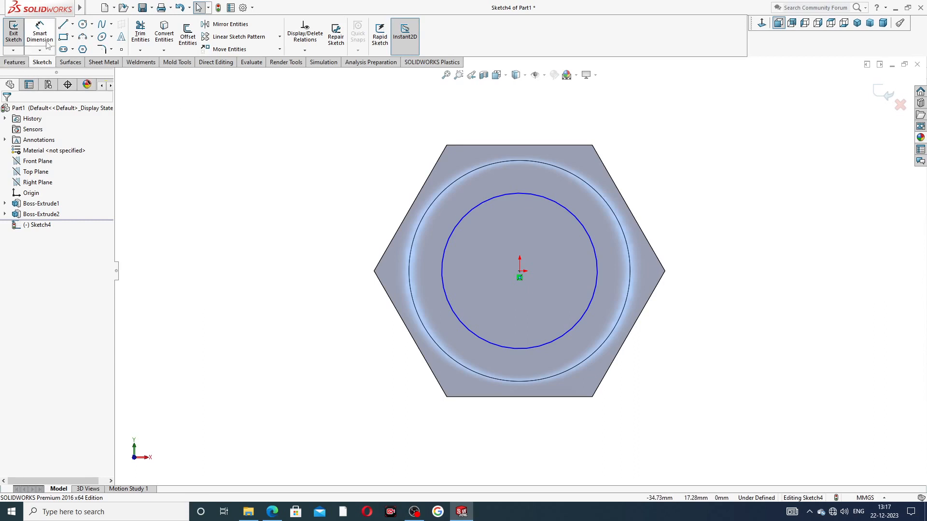
Dimension the gap between the sketched circle and the cylinder's outer edge as the 1.5 mm wall thickness given on the pipe nipple drawing.
middle_drag(633, 178, 590, 188)
click(500, 224)
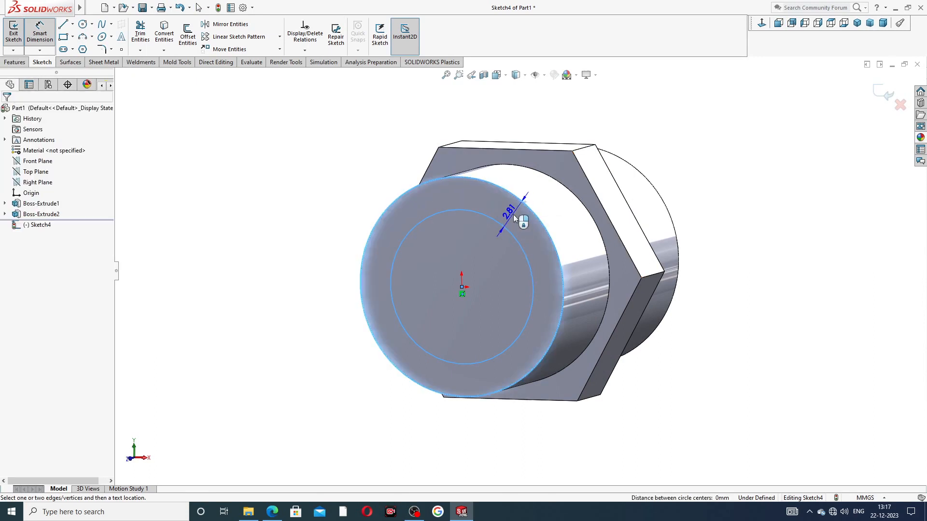
click(514, 215)
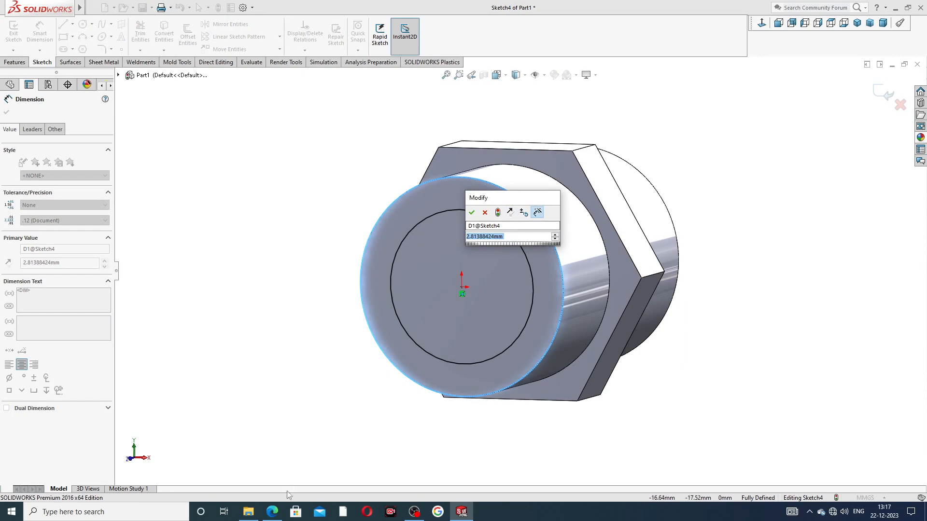
click(273, 512)
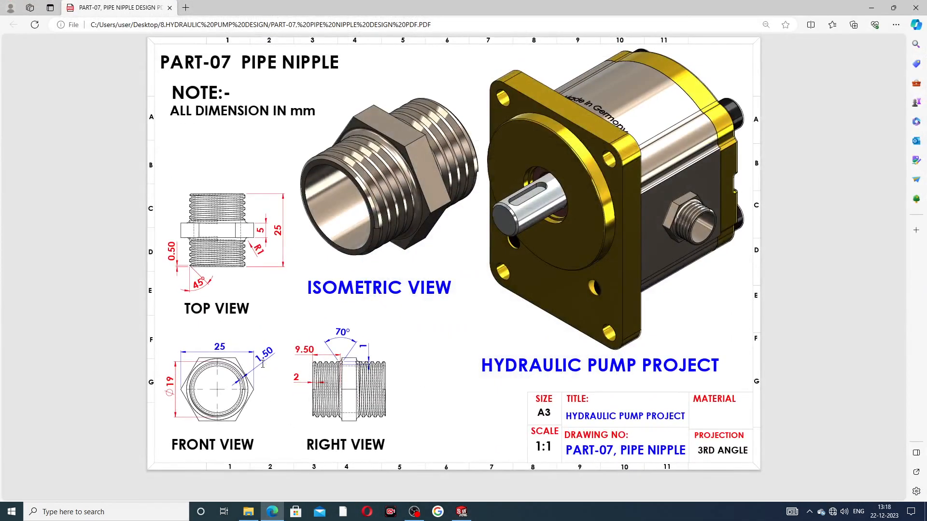
click(273, 511)
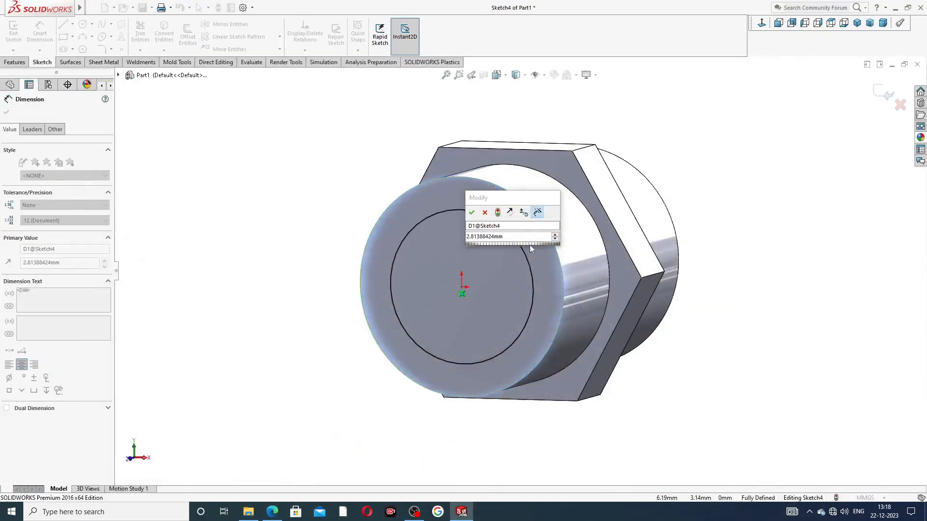
click(514, 240)
text(1)
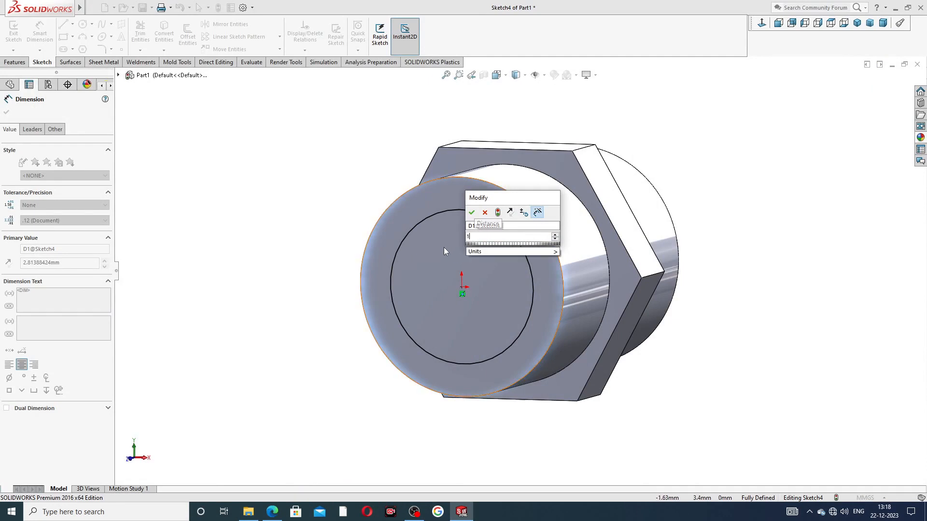
text(.5)
key(Return)
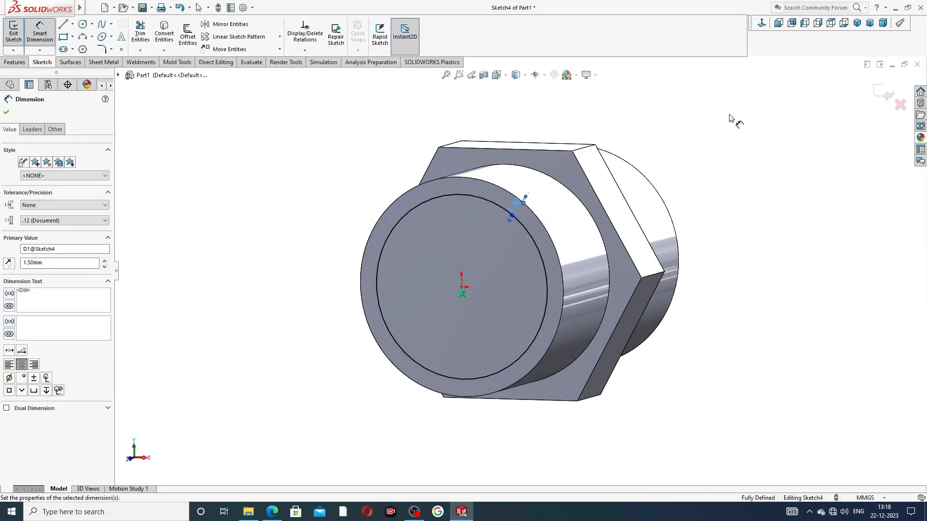
click(745, 112)
right_click(645, 146)
click(653, 143)
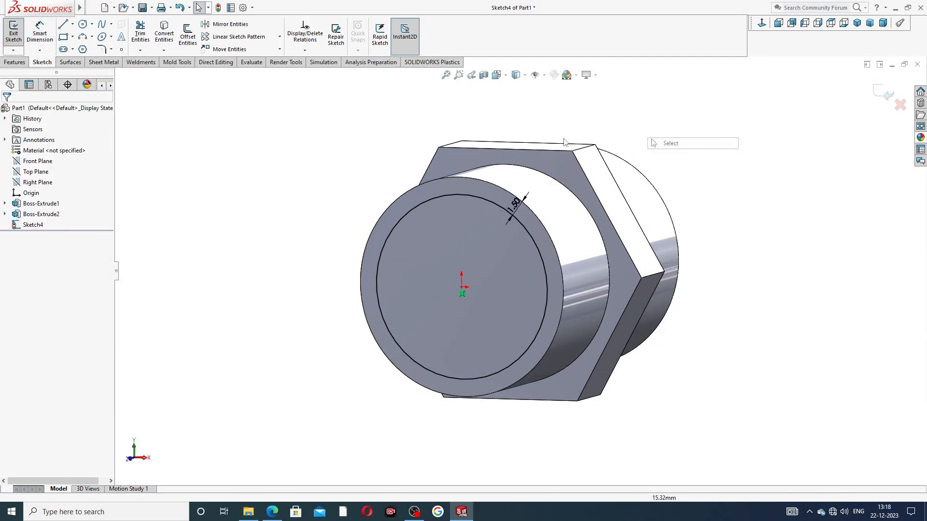
Cut the circle out of the cylinder with an Extruded Cut using the Through All end condition.
click(19, 62)
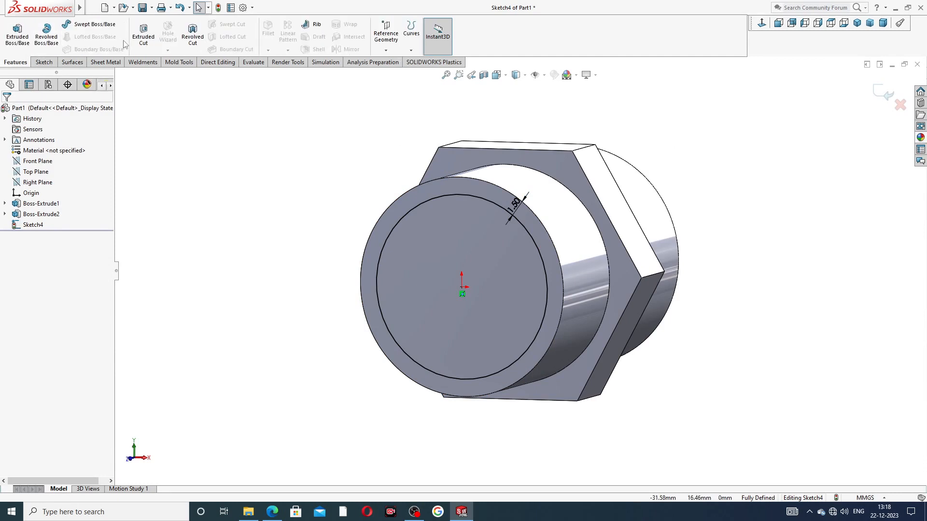
click(143, 35)
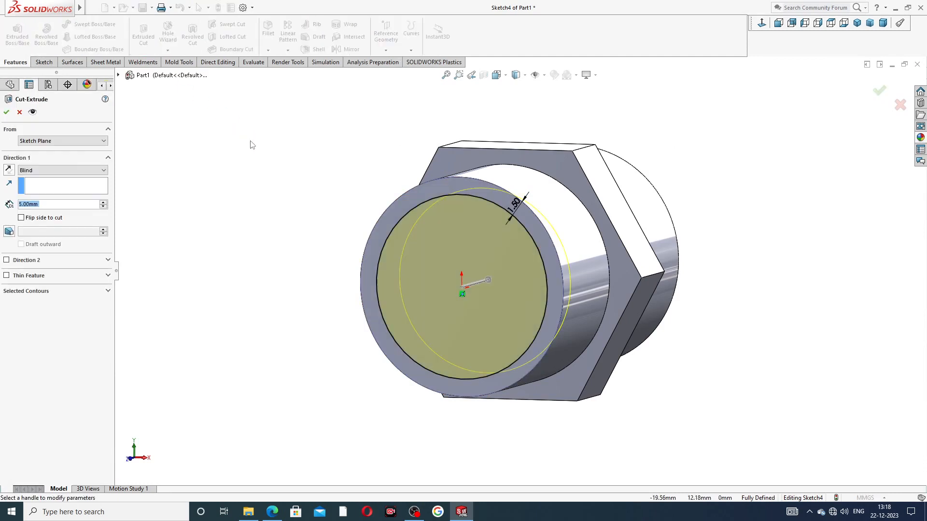
click(43, 171)
click(38, 186)
middle_drag(257, 181, 217, 203)
click(6, 112)
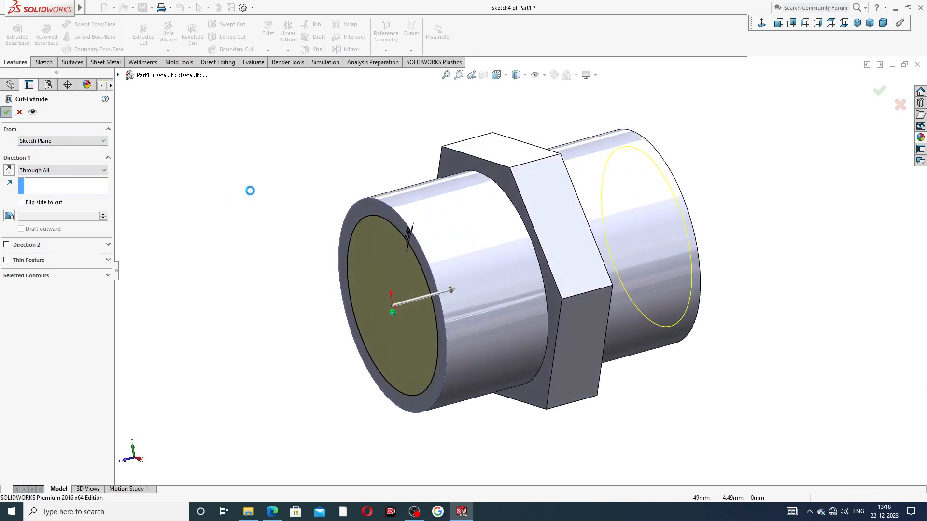
key(f)
middle_drag(351, 240, 389, 244)
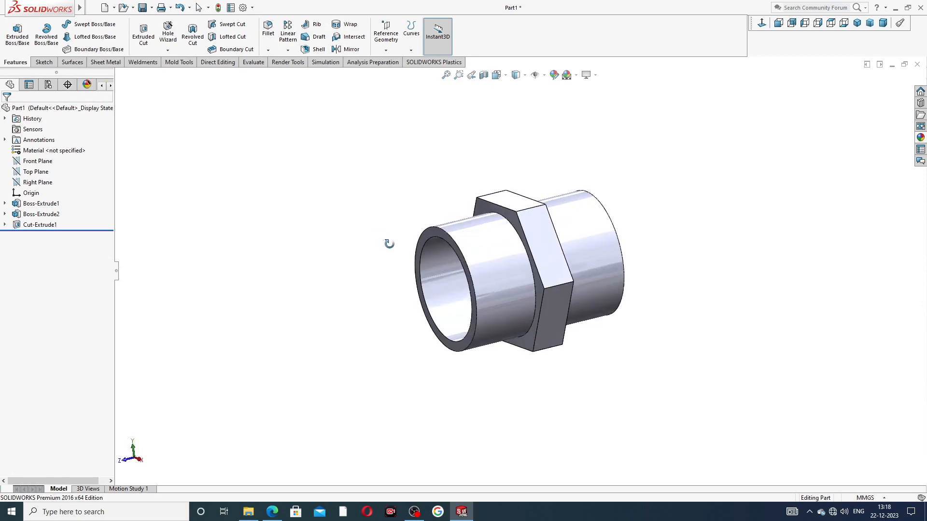
Check the drawing and apply a 1 mm fillet to both circular edges where the cylinder meets the hexagonal collar.
click(271, 513)
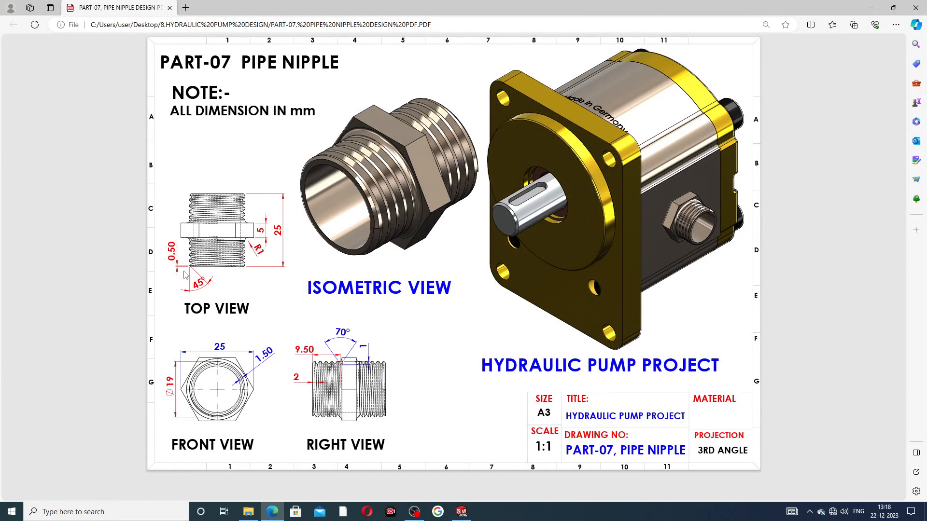
click(273, 517)
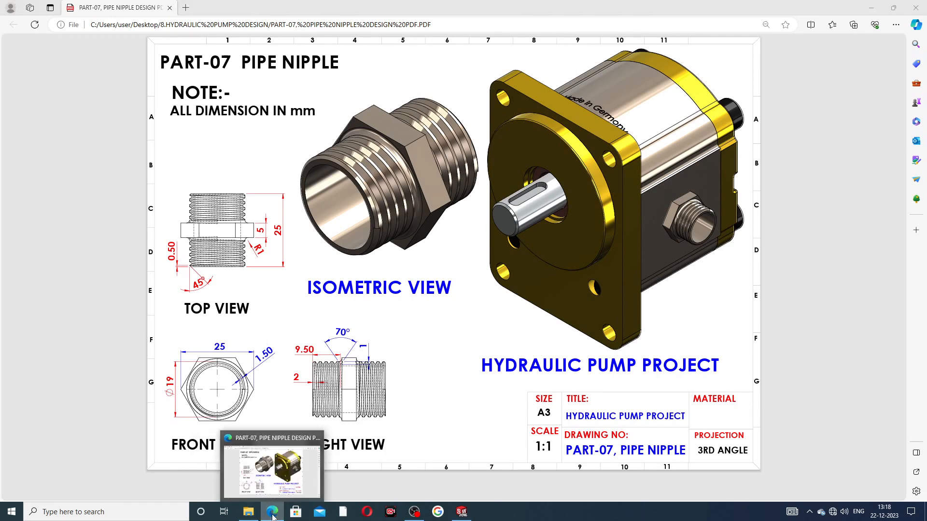
click(268, 50)
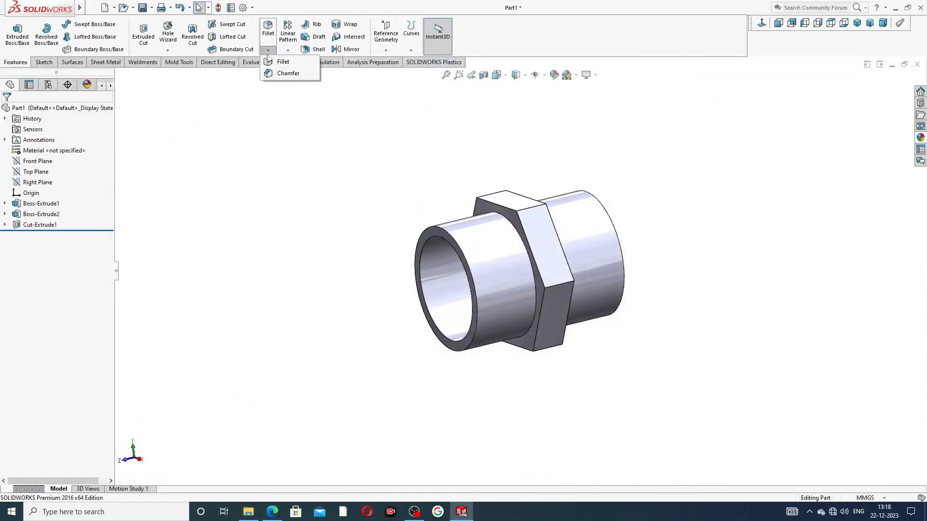
click(282, 66)
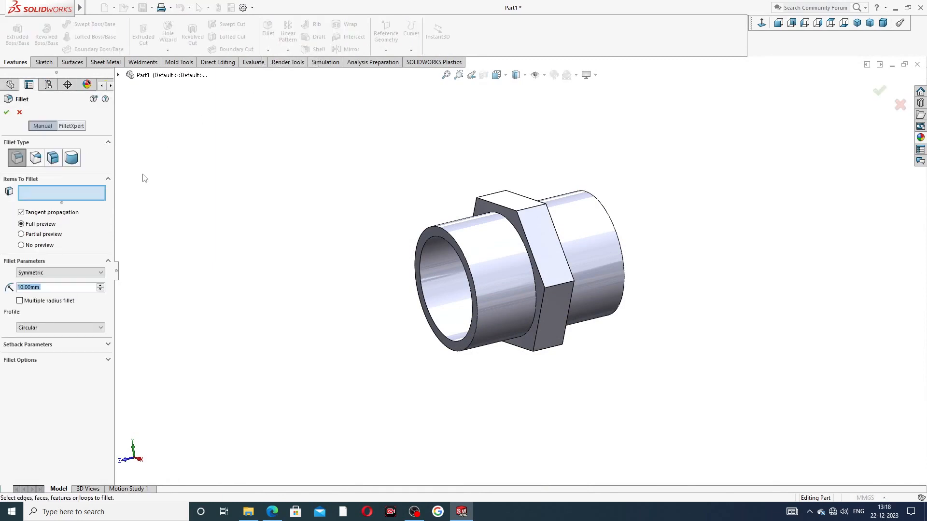
text(1)
key(Return)
click(504, 221)
mouse_move(504, 221)
middle_down()
mouse_move(534, 190)
mouse_move(513, 212)
middle_up()
click(513, 213)
middle_drag(436, 208, 485, 194)
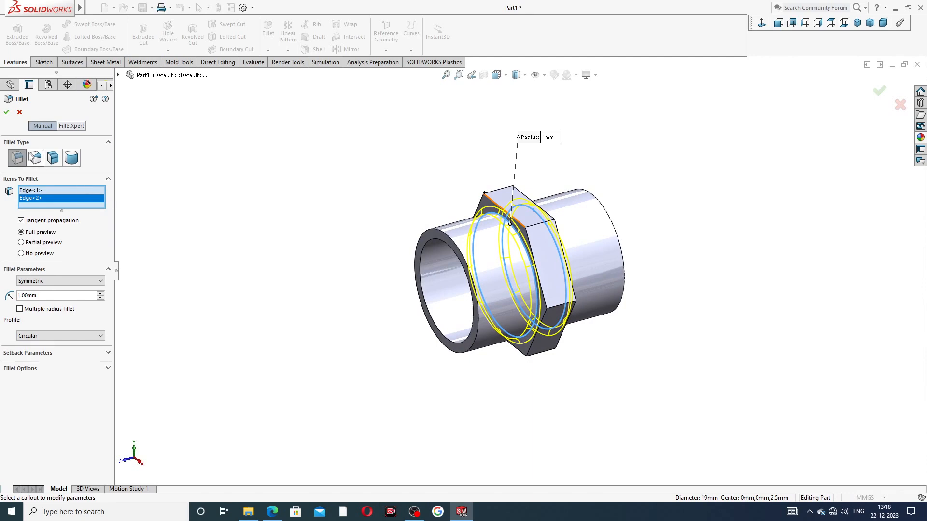
click(6, 112)
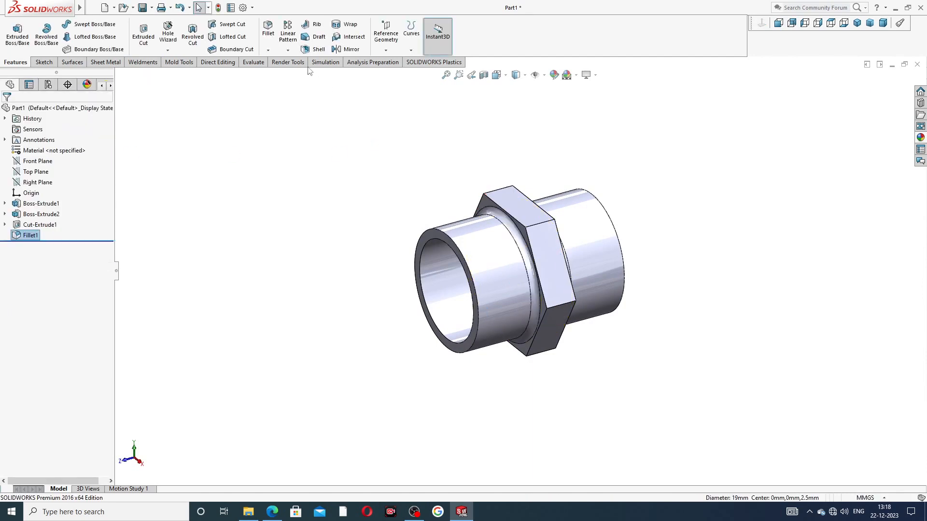
Chamfer the outer edges at both ends of the cylinder with a 0.5 mm distance at 45 degrees.
click(268, 50)
click(285, 73)
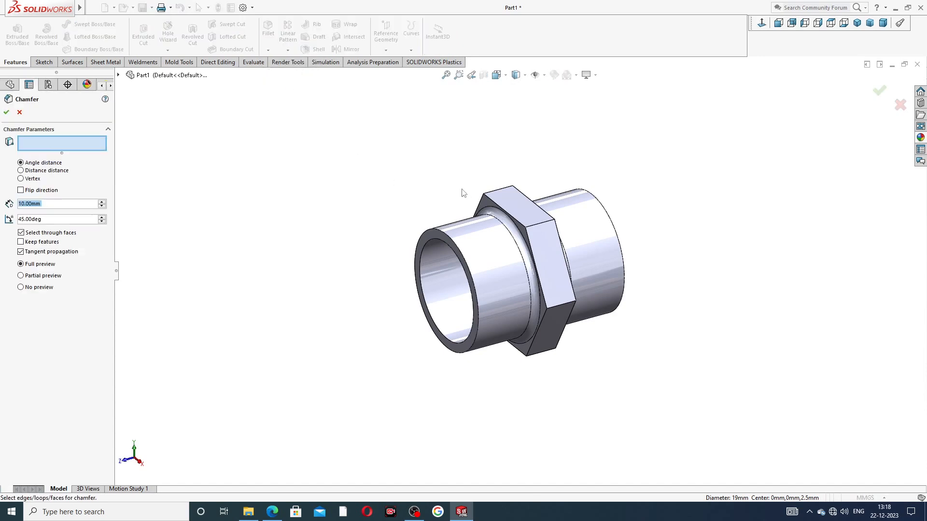
text(0.5)
key(Return)
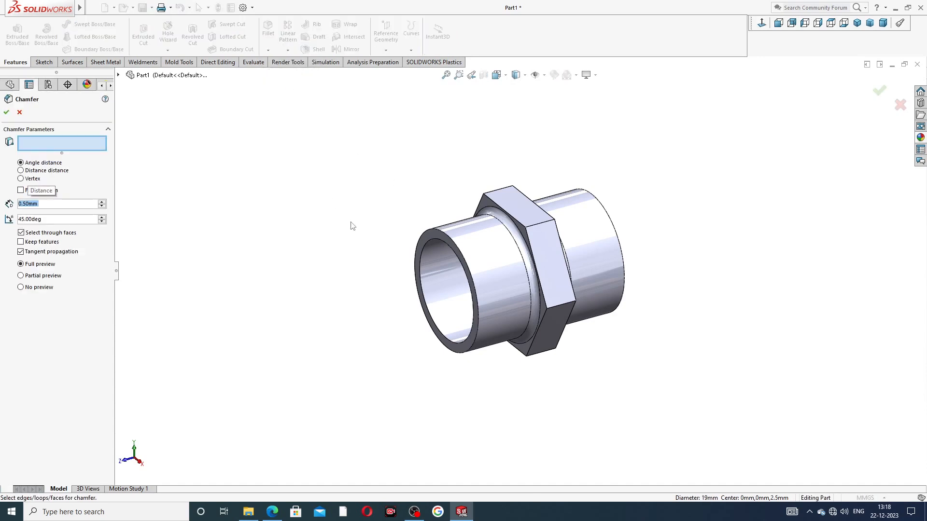
scroll(399, 246, down, 4)
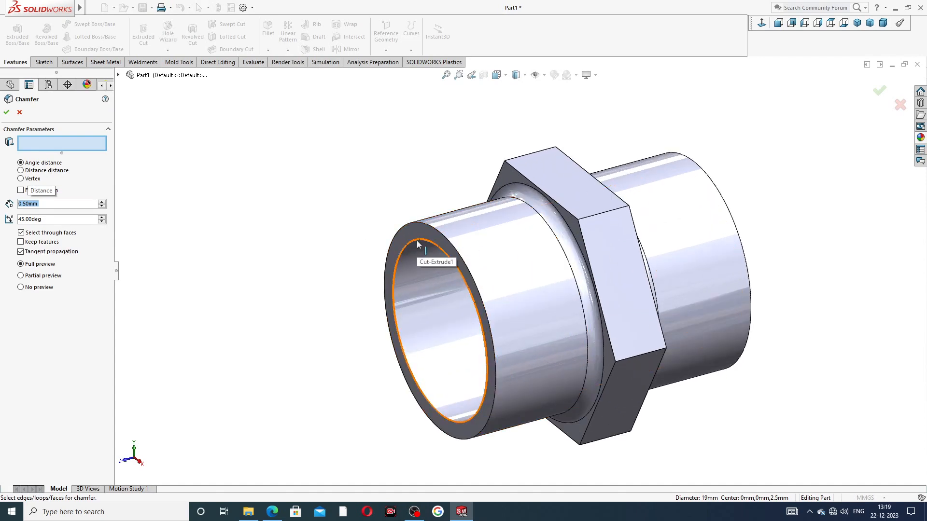
click(433, 276)
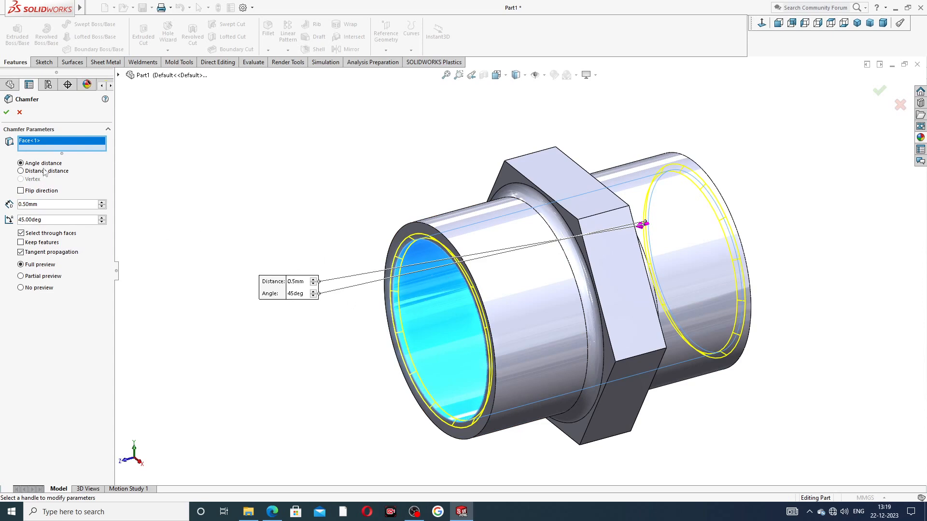
right_click(51, 144)
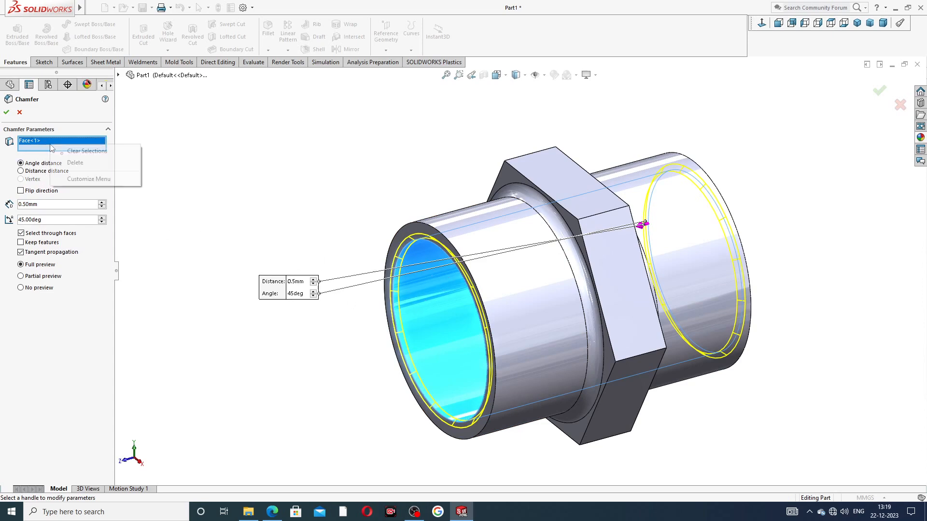
click(75, 163)
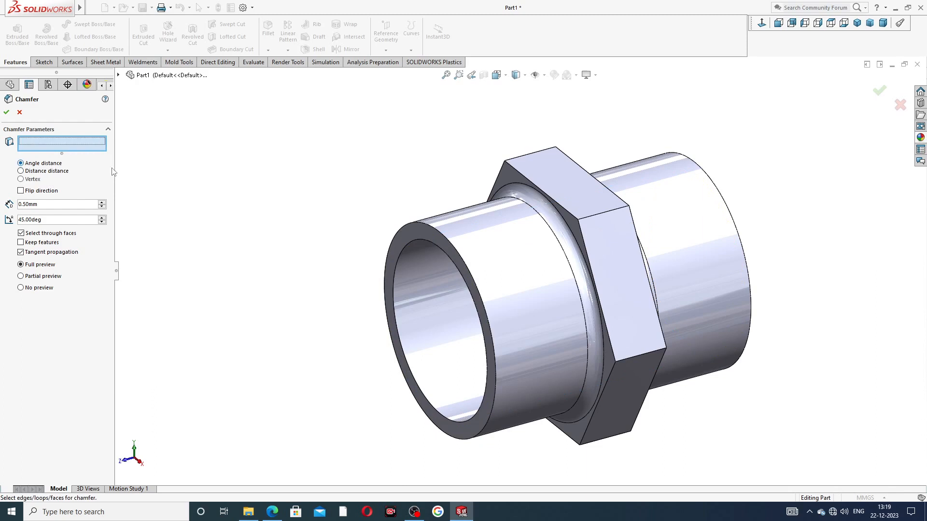
click(433, 227)
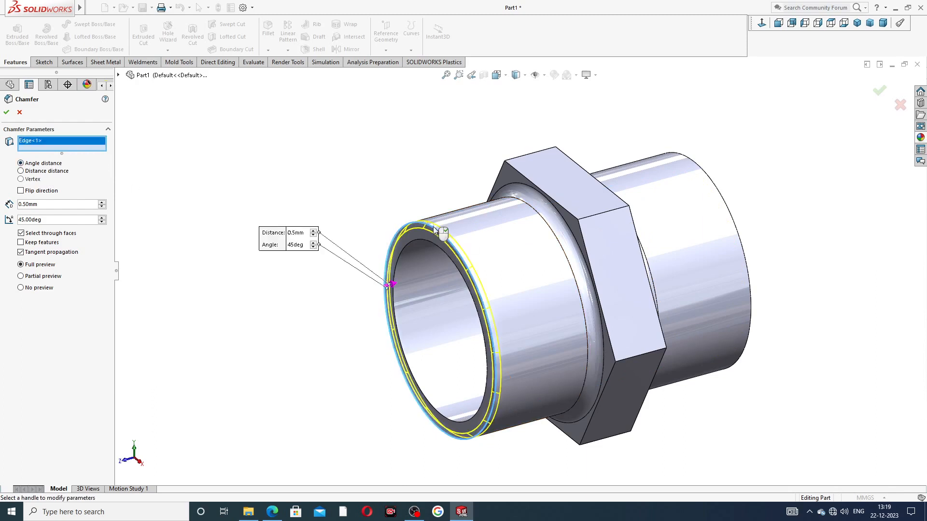
click(711, 183)
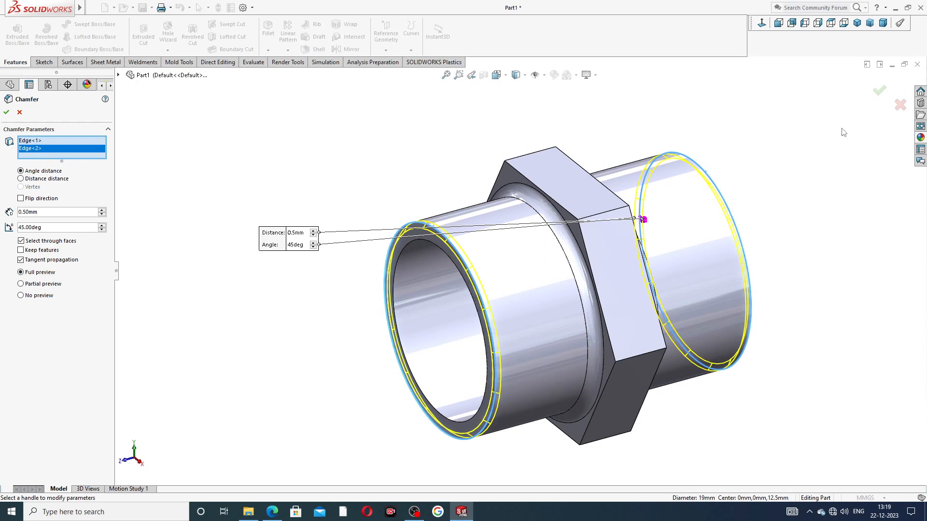
click(6, 113)
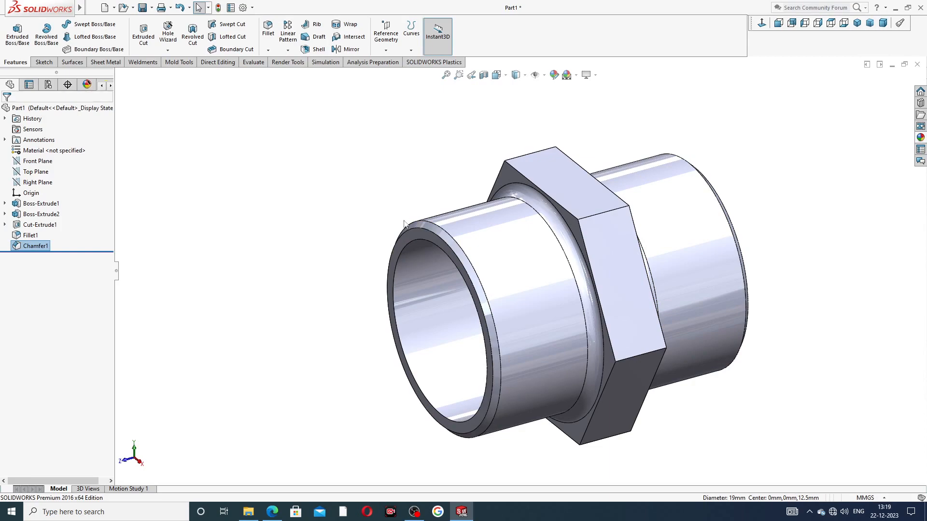
Check the drawing and convert the cylinder's 19 mm outer edge into a circle in a new sketch on the ring-shaped end face.
middle_drag(397, 227, 392, 196)
click(272, 511)
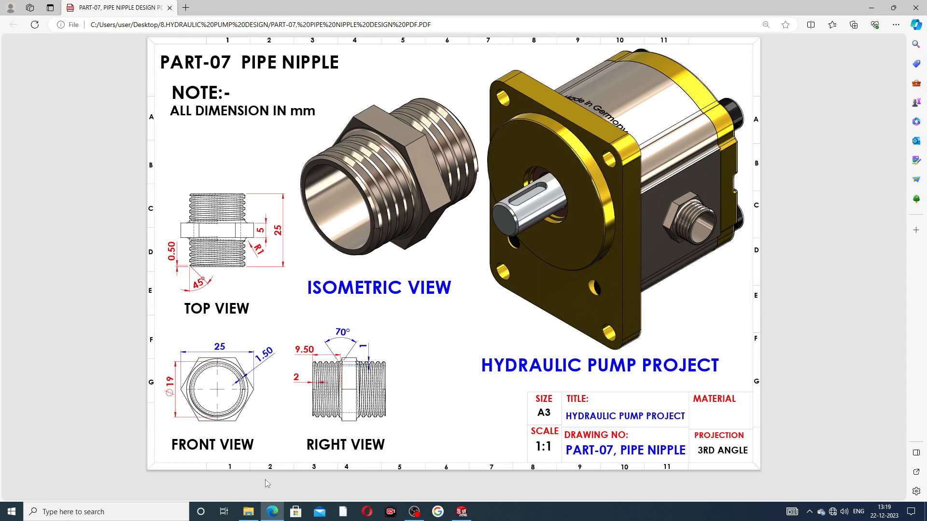
click(461, 511)
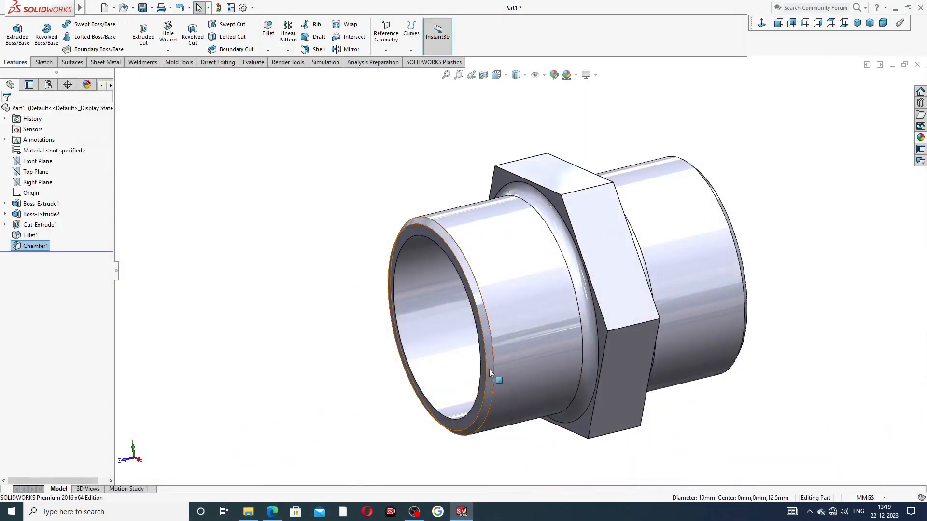
mouse_move(493, 244)
middle_down()
mouse_move(475, 239)
mouse_move(486, 247)
middle_up()
click(477, 242)
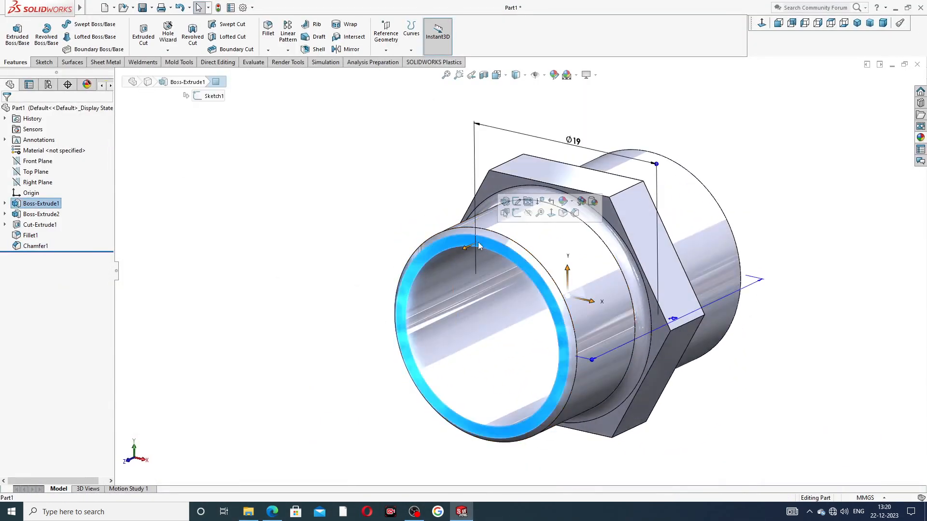
click(516, 214)
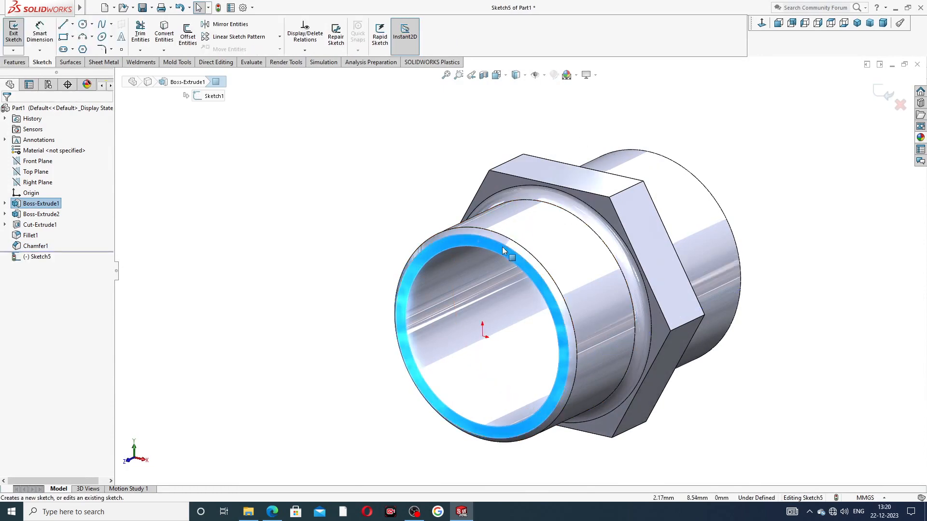
middle_drag(479, 255, 470, 240)
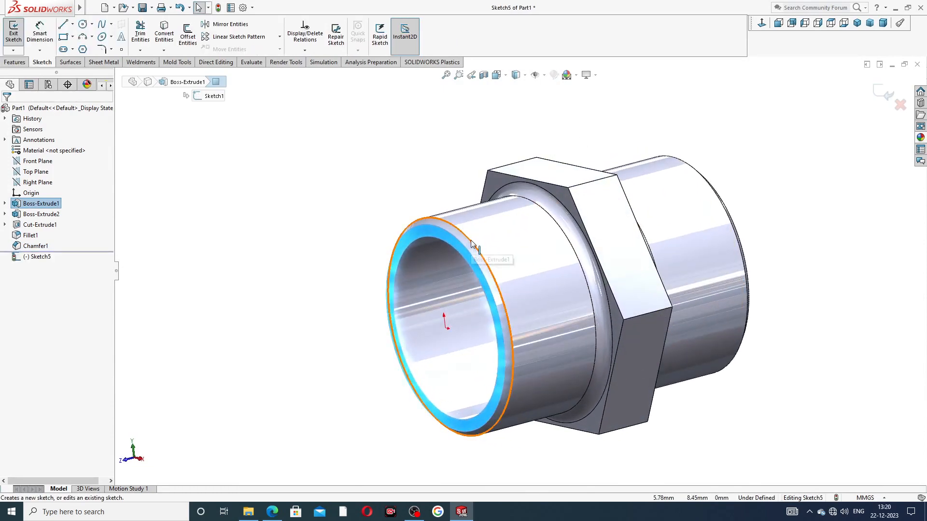
click(471, 239)
click(165, 34)
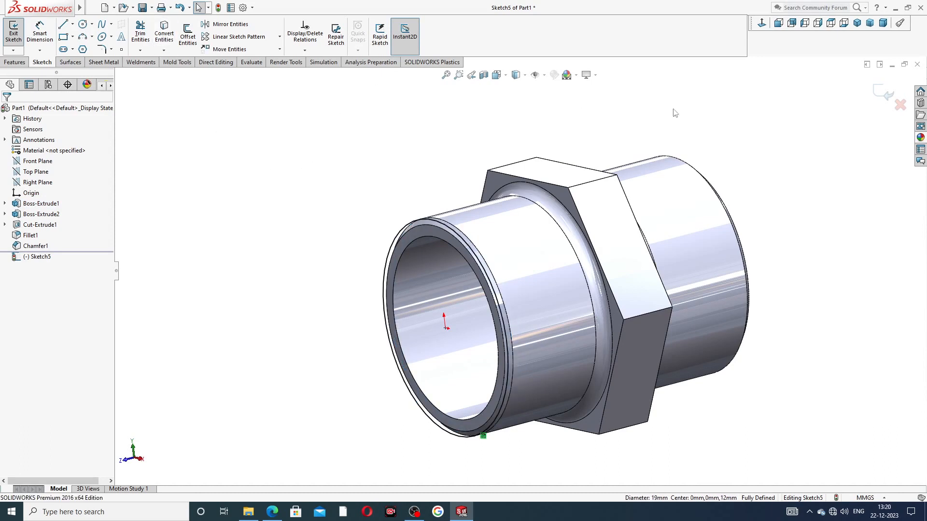
click(886, 93)
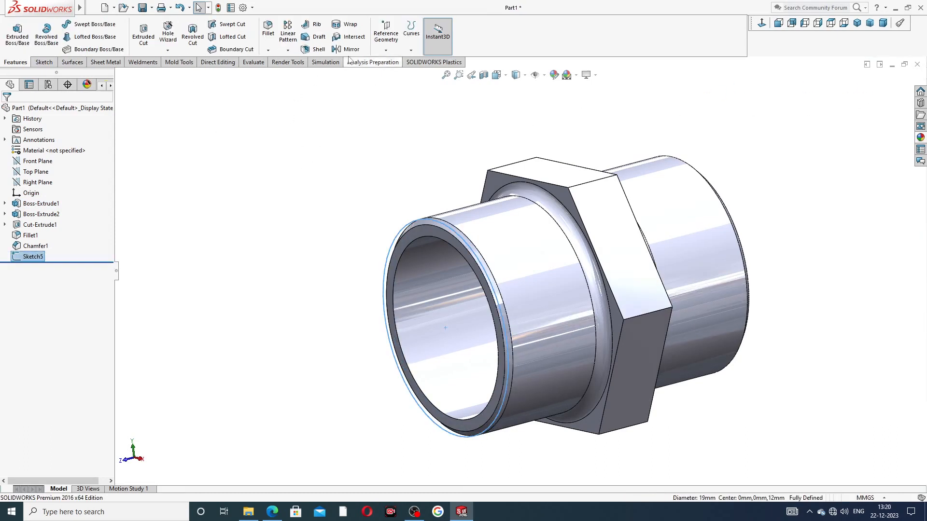
Create a clockwise helix from the circle with 2 mm pitch, 4.75 revolutions, 0° start angle and reversed direction along the cylinder.
click(411, 49)
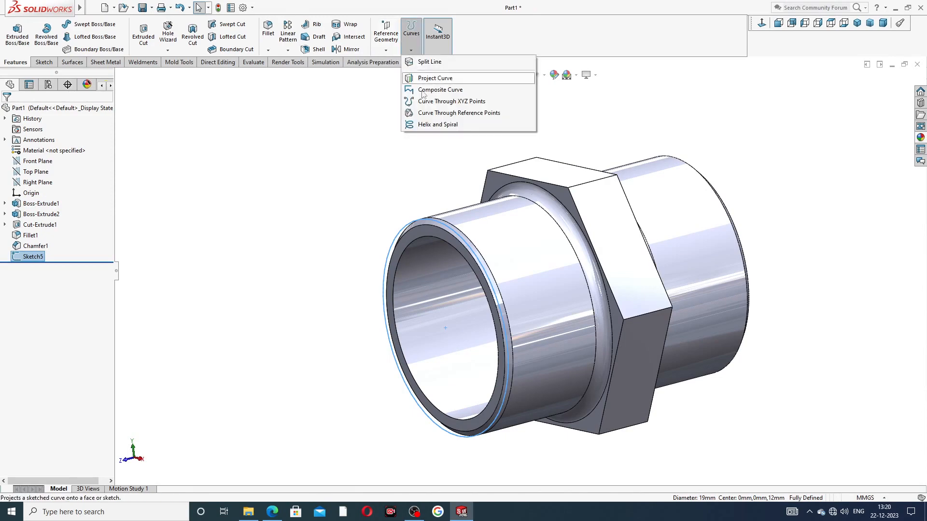
click(440, 127)
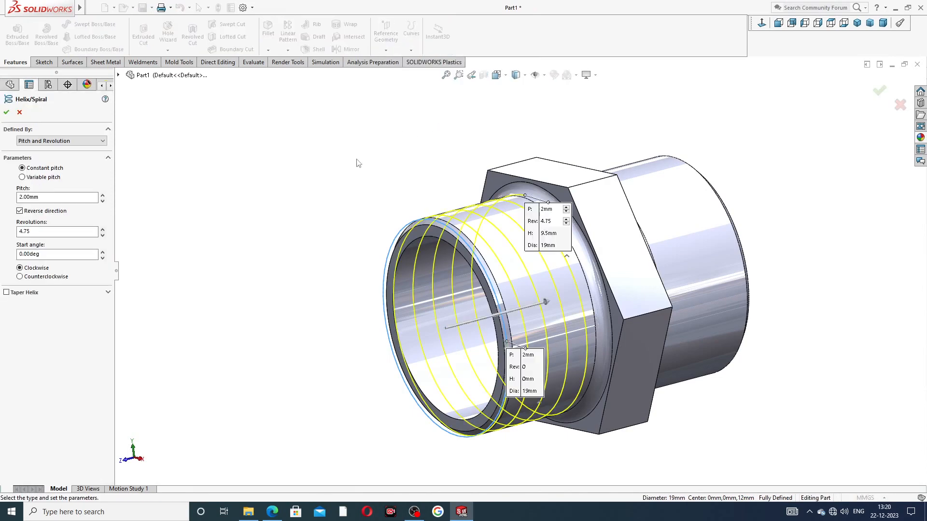
middle_drag(286, 188, 273, 175)
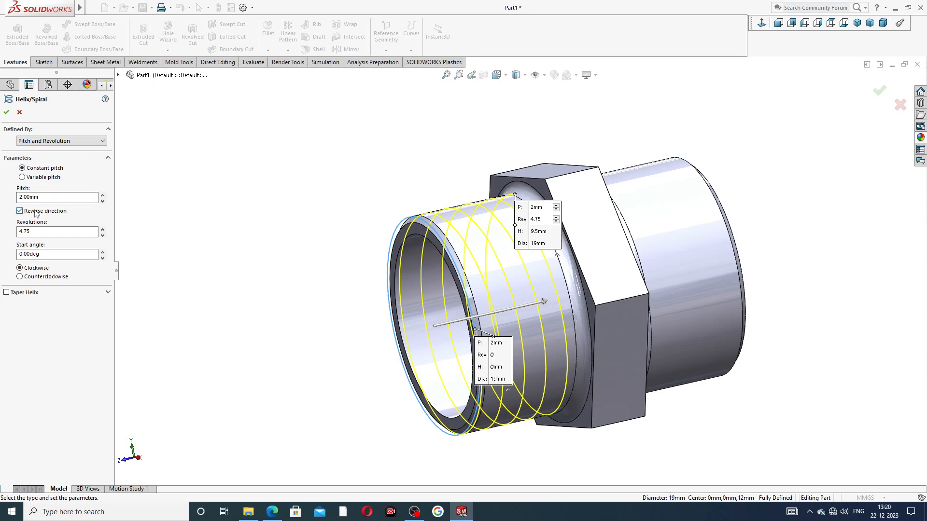
click(20, 212)
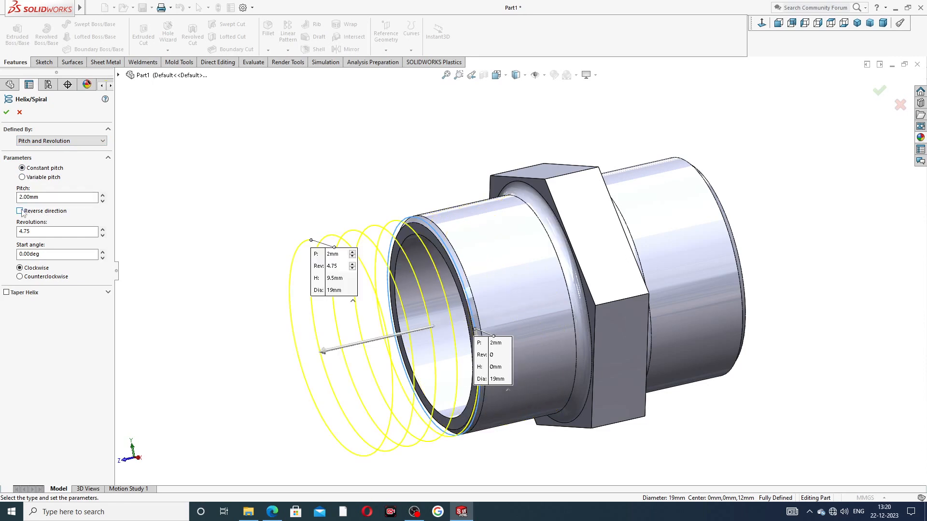
click(20, 211)
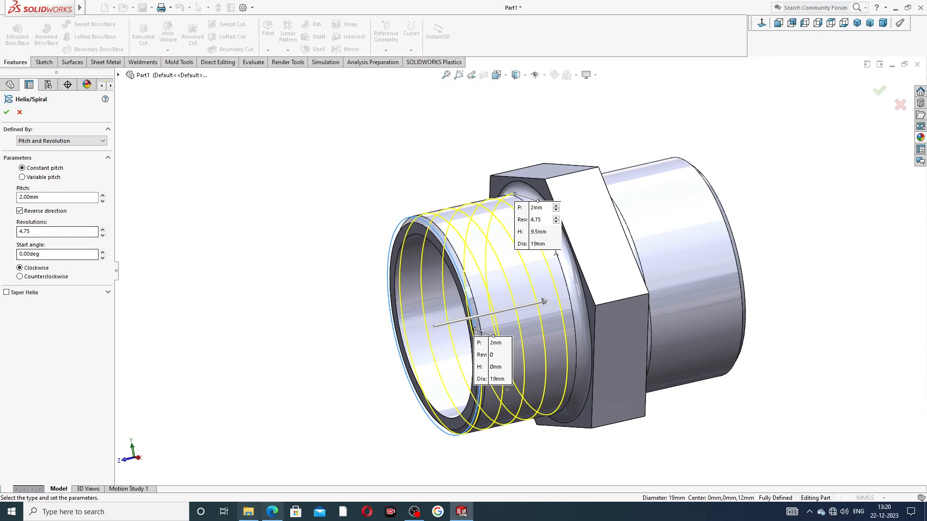
click(269, 516)
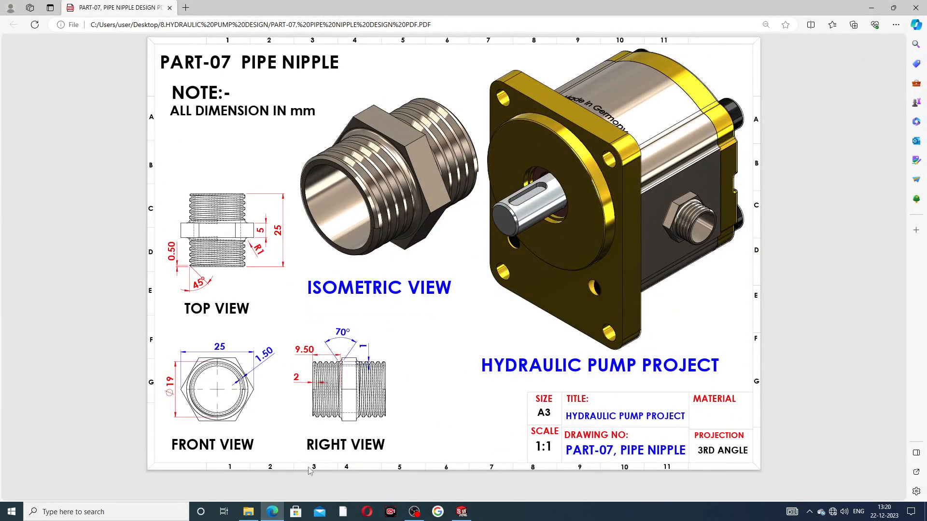
click(284, 505)
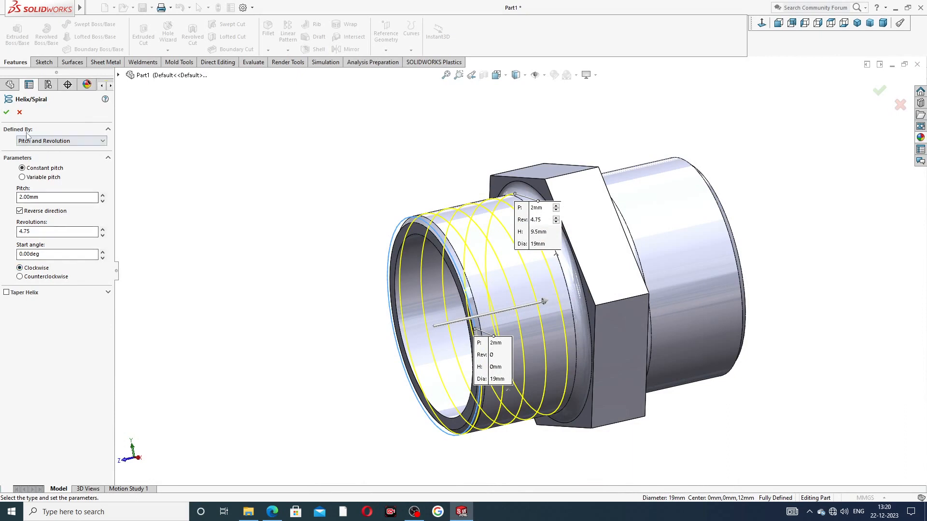
click(6, 114)
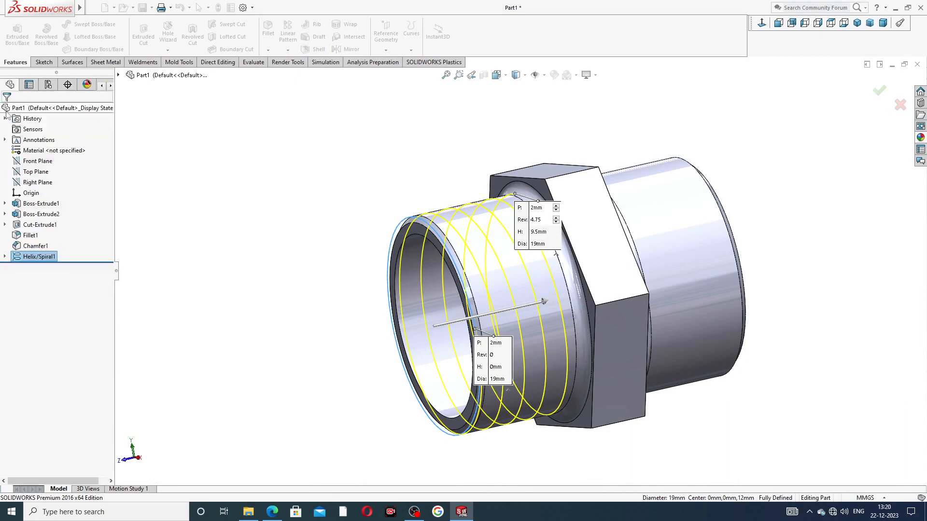
Open a new sketch on the Right Plane and view it face-on.
middle_drag(323, 214, 347, 203)
middle_drag(407, 208, 386, 227)
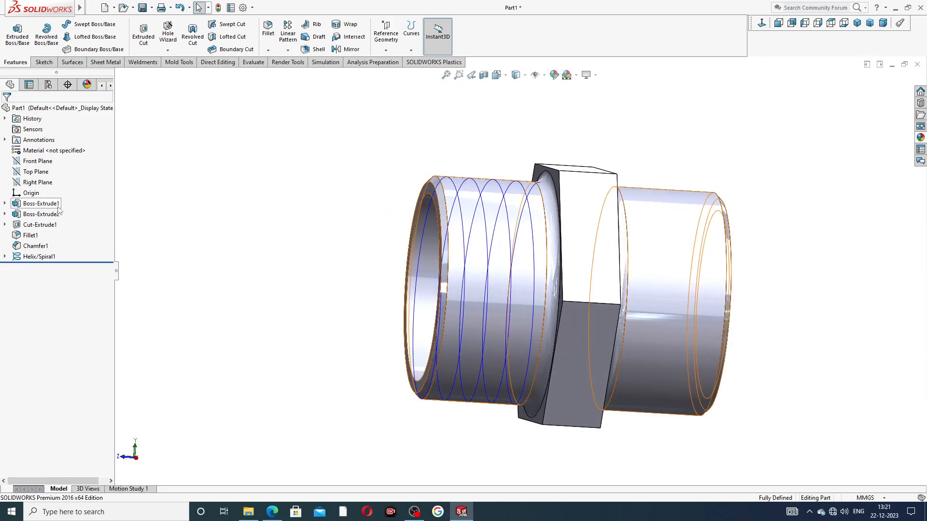
click(44, 188)
middle_drag(231, 225, 252, 266)
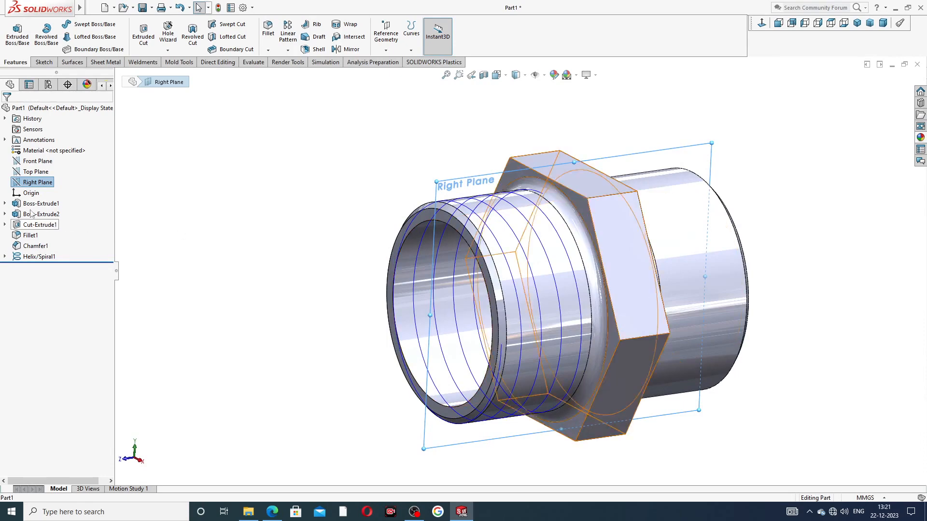
click(47, 168)
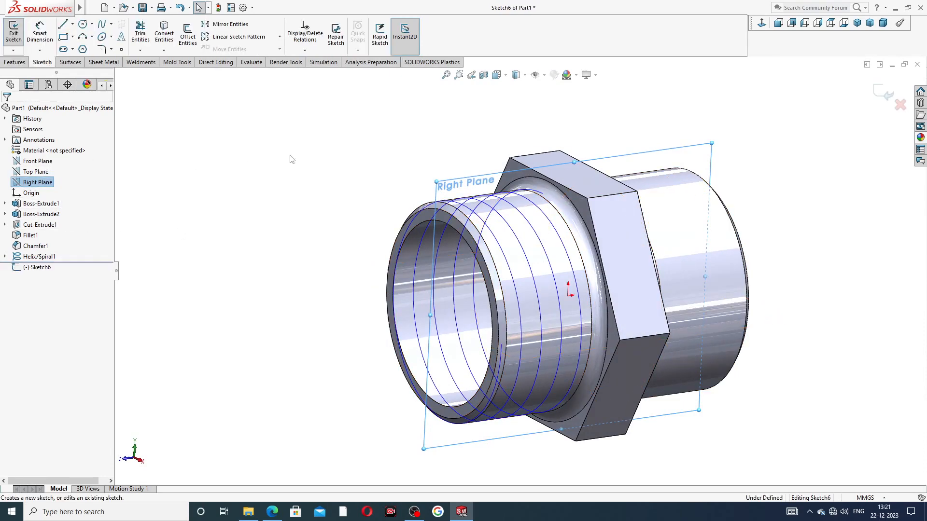
click(761, 24)
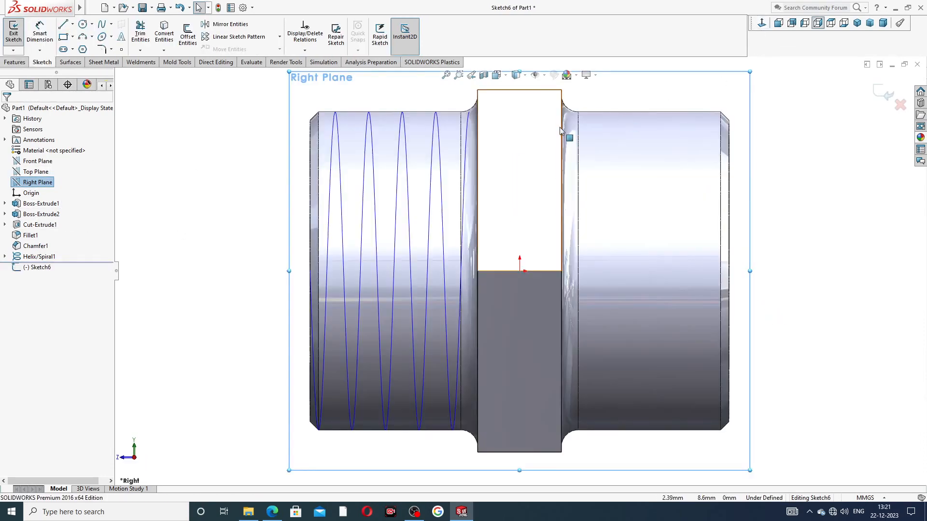
Sketch a downward-pointing triangle around the helix end by the collar, its horizontal edge about 1.25 mm long on the cylinder's outline.
scroll(530, 144, up, 3)
scroll(488, 212, down, 8)
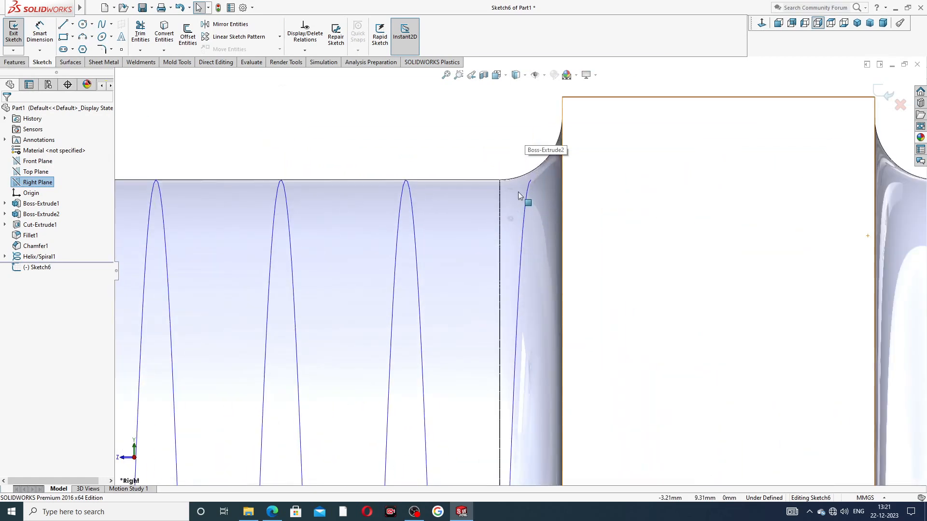
scroll(519, 191, down, 4)
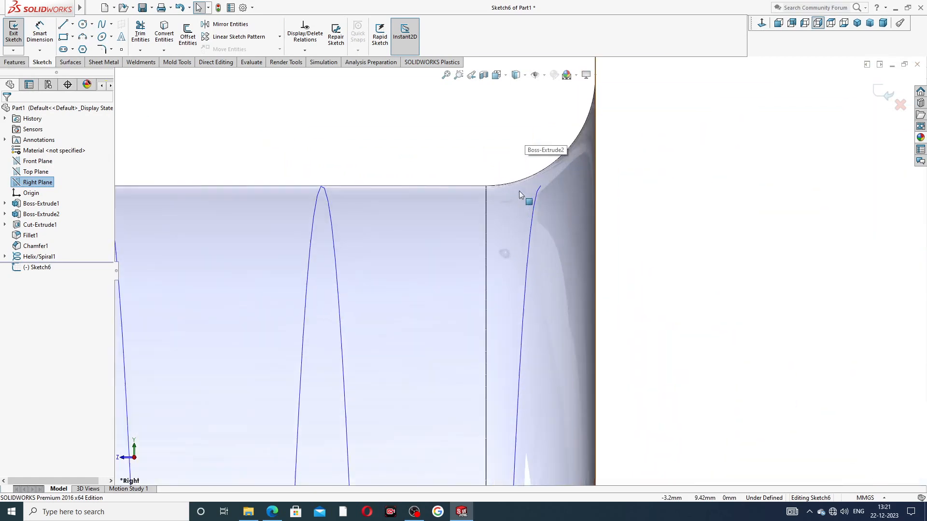
click(62, 25)
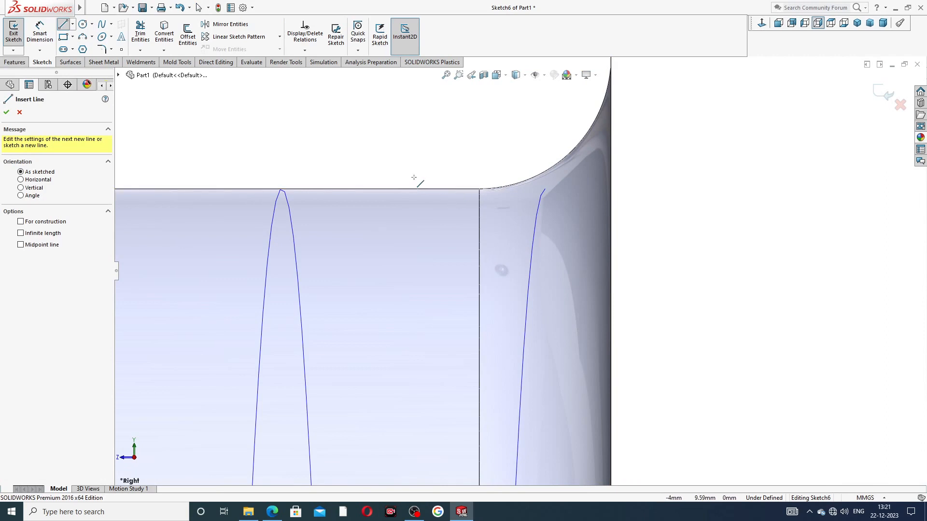
click(436, 189)
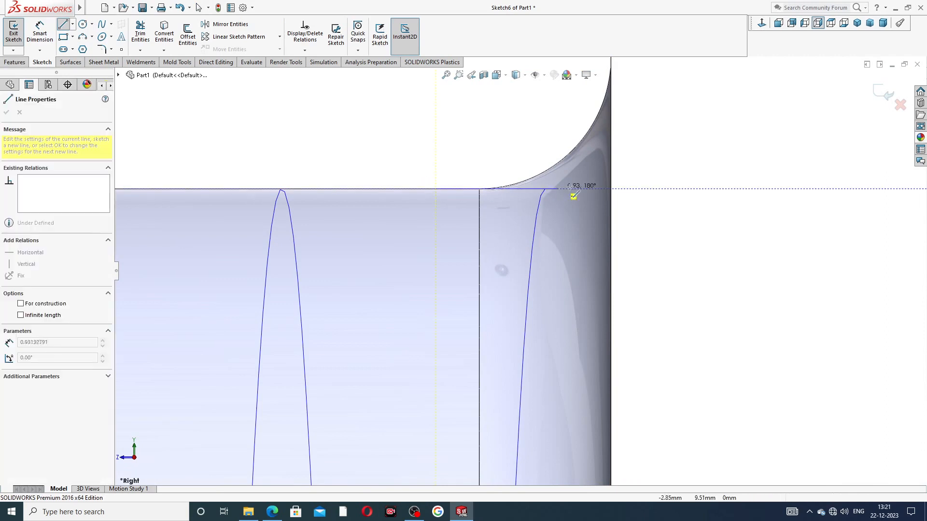
click(600, 189)
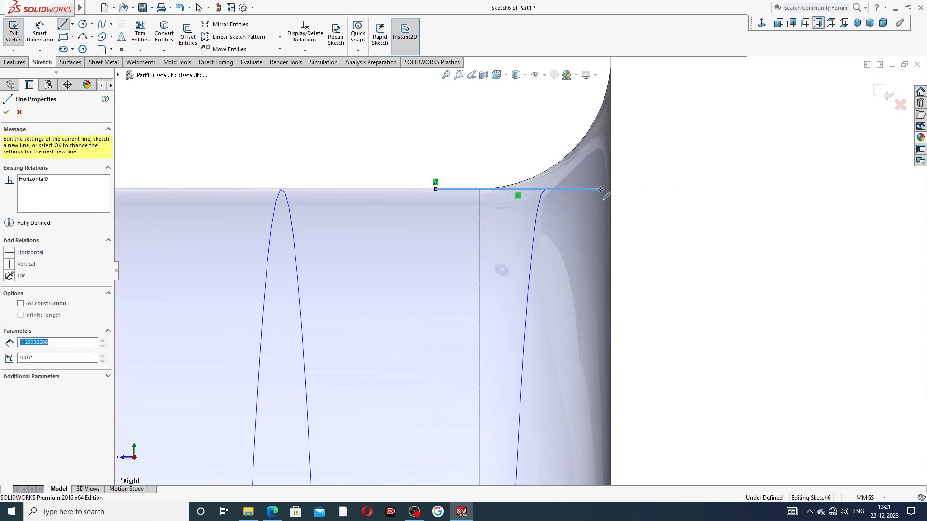
click(542, 314)
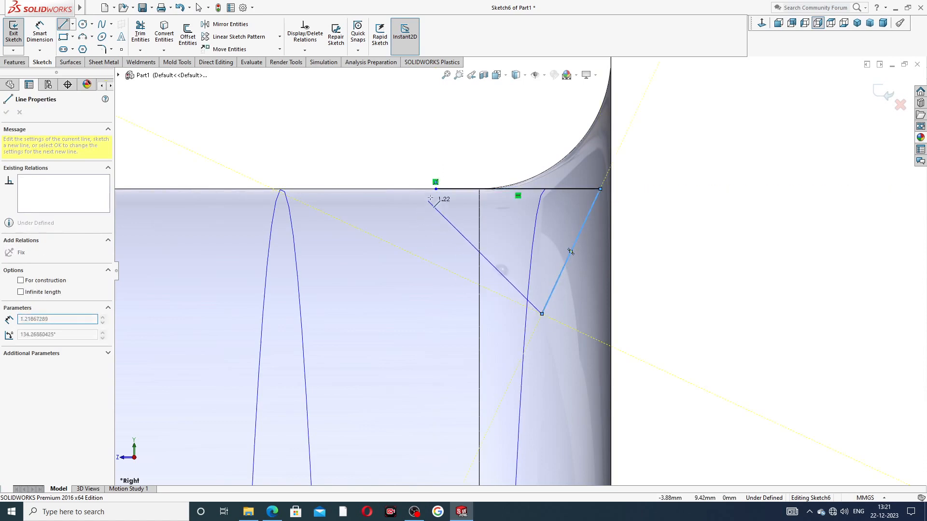
right_click(443, 131)
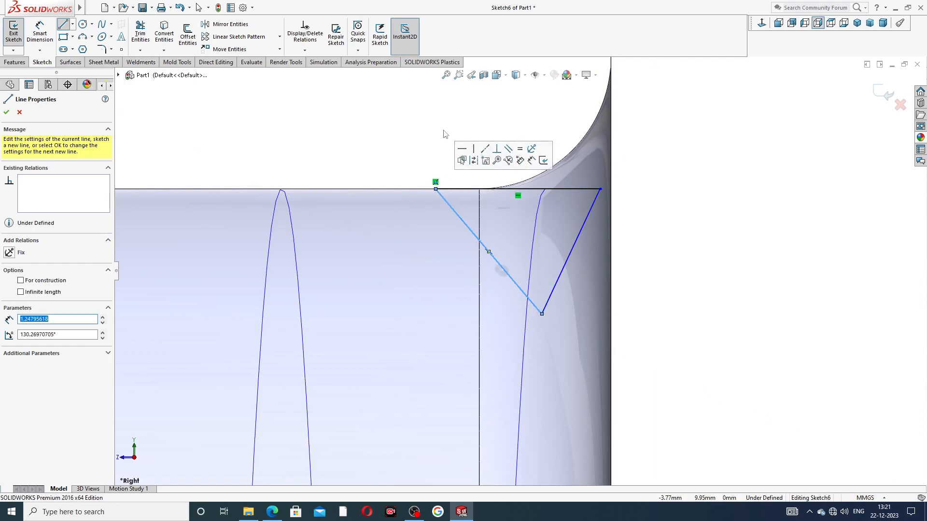
click(466, 138)
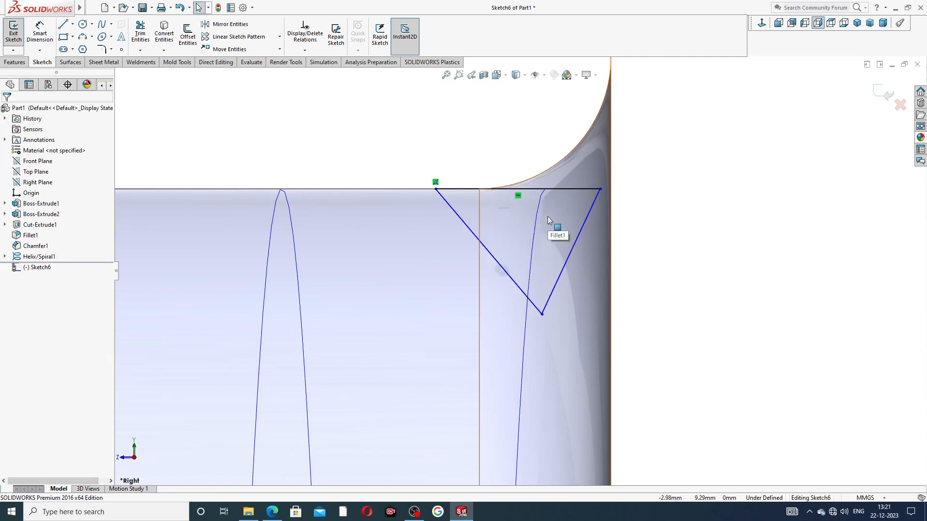
Draw a centerline from the midpoint of the triangle's horizontal edge down to its lower vertex.
scroll(547, 216, down, 1)
click(92, 24)
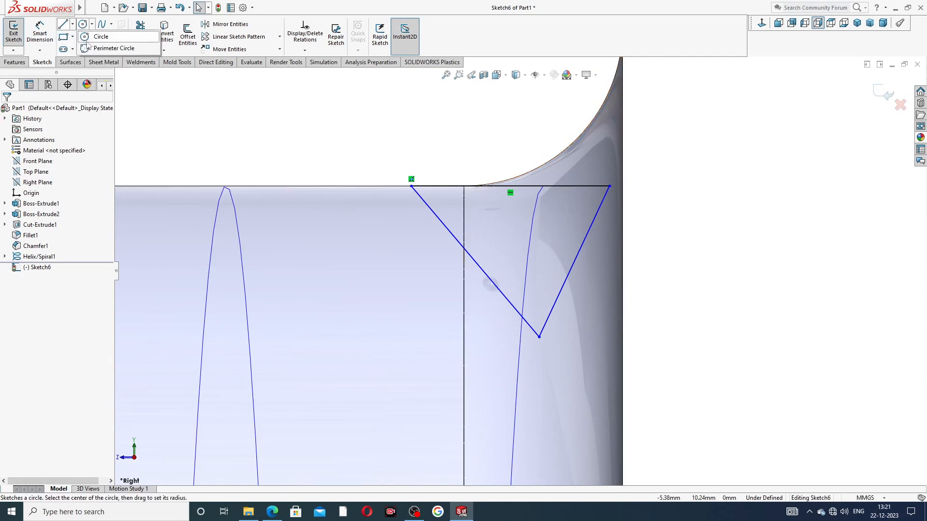
click(72, 24)
click(89, 48)
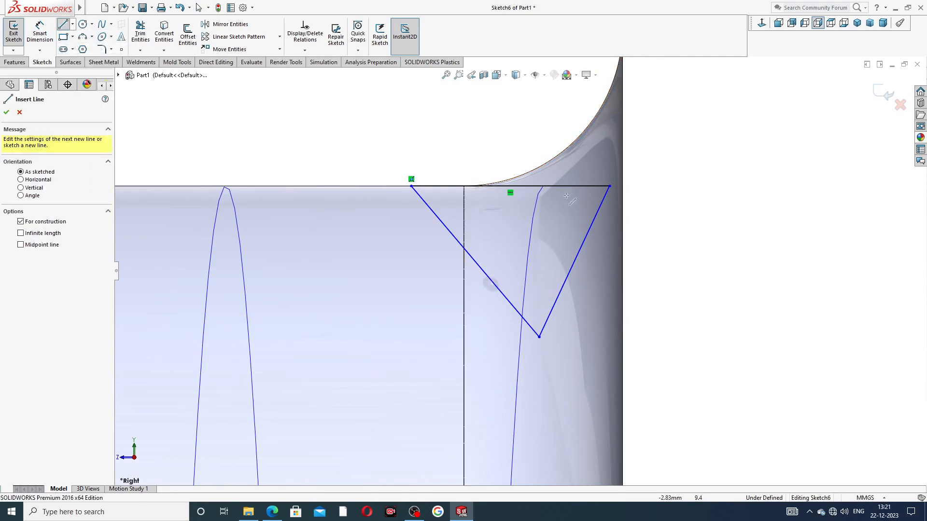
click(510, 186)
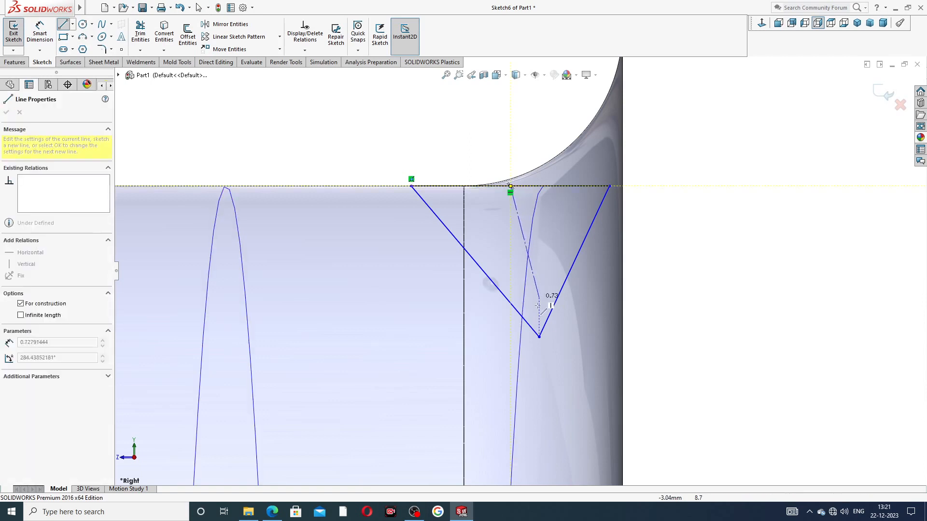
click(539, 336)
right_click(664, 201)
click(676, 202)
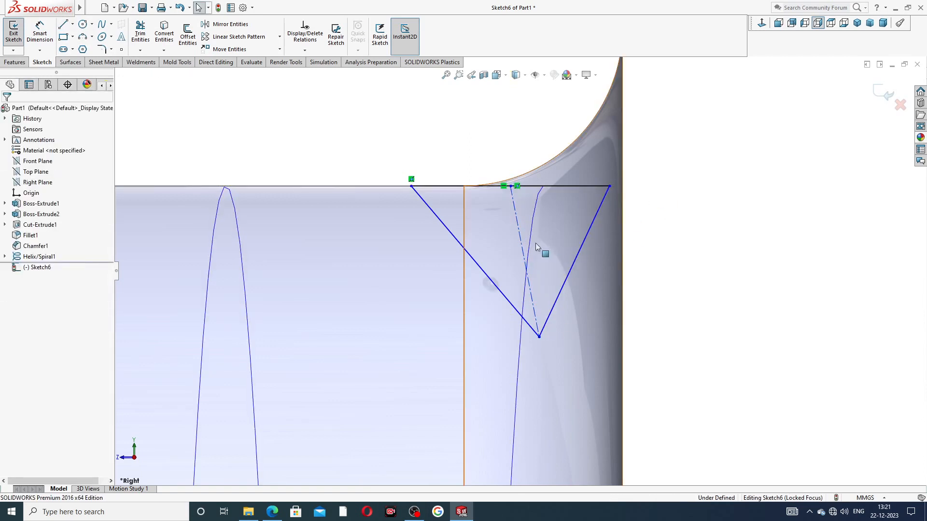
Add a vertical relation to the triangle's centerline.
click(518, 223)
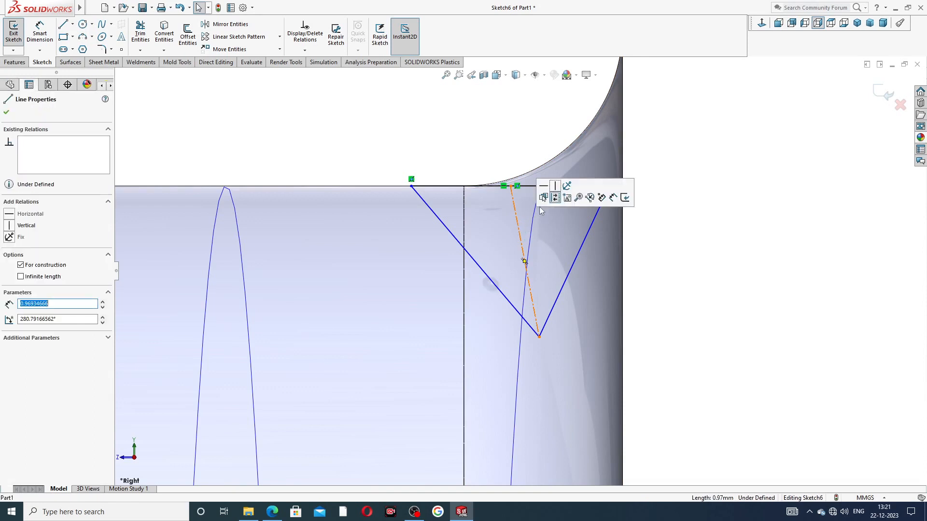
click(555, 187)
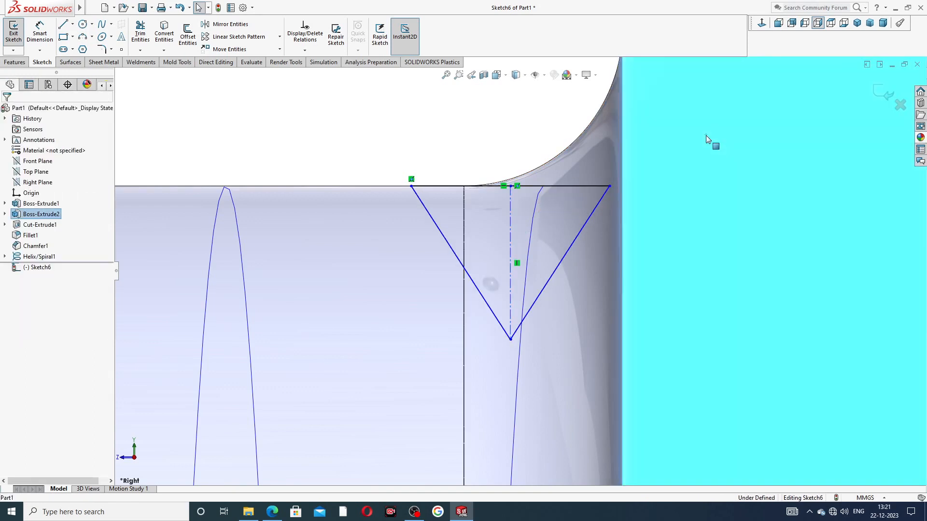
click(422, 122)
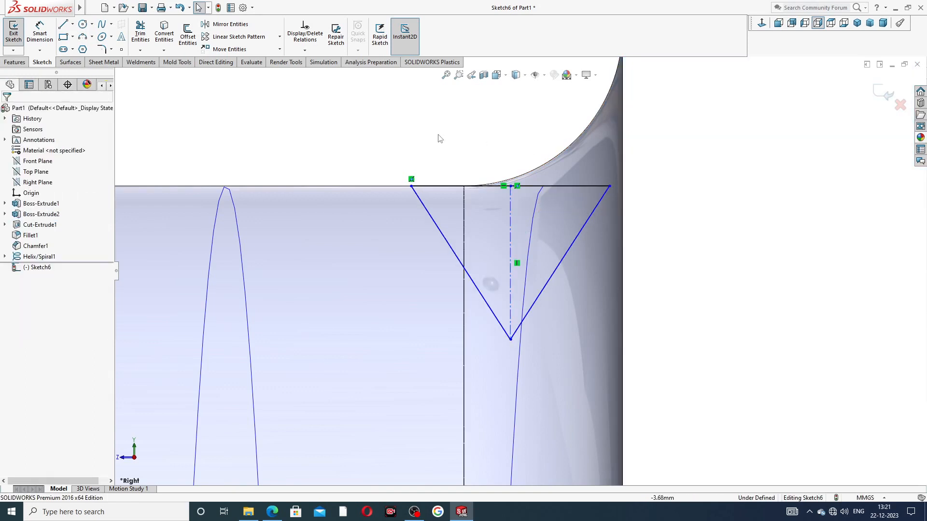
scroll(457, 170, down, 1)
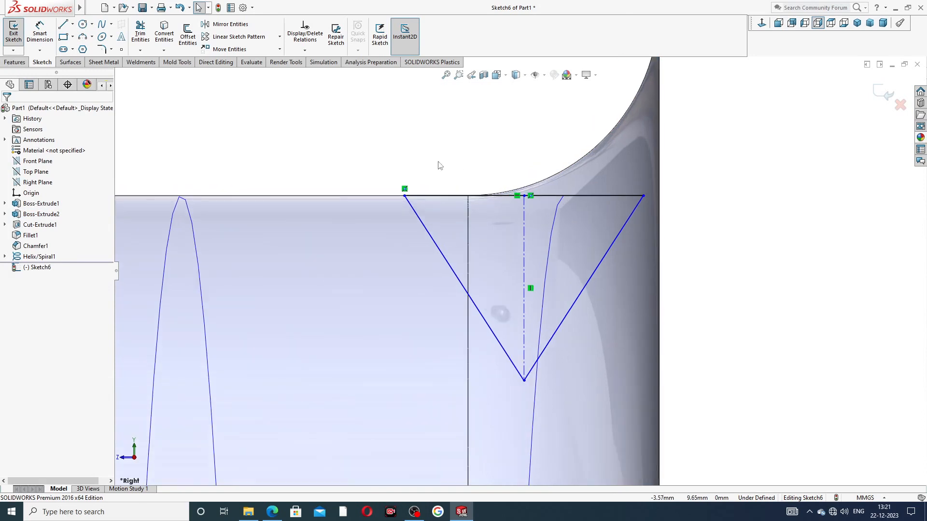
Dimension the angle between the triangle's two slanted sides and set it to 70 degrees.
click(41, 38)
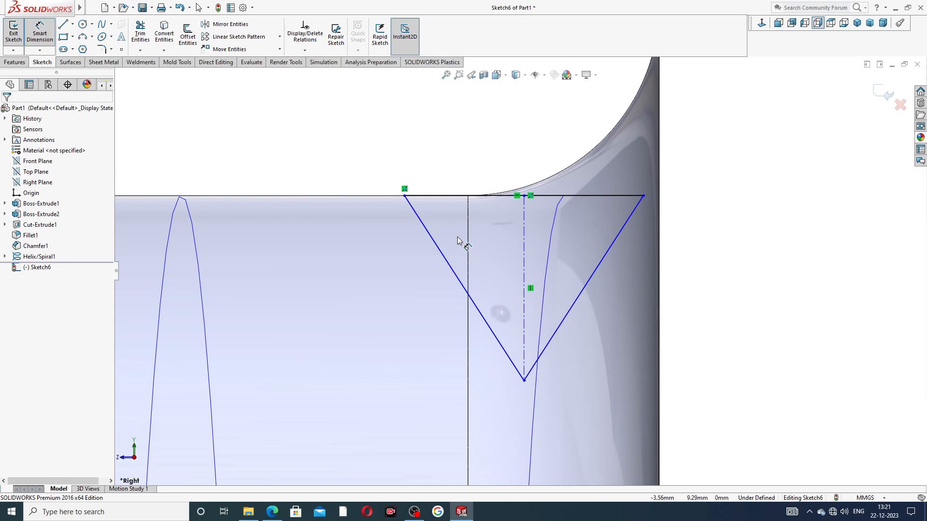
click(478, 310)
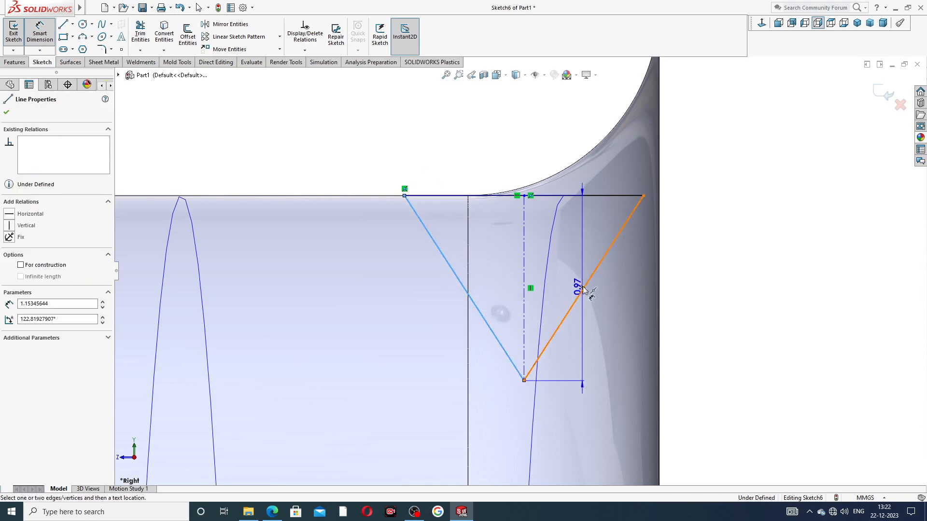
click(583, 290)
click(530, 162)
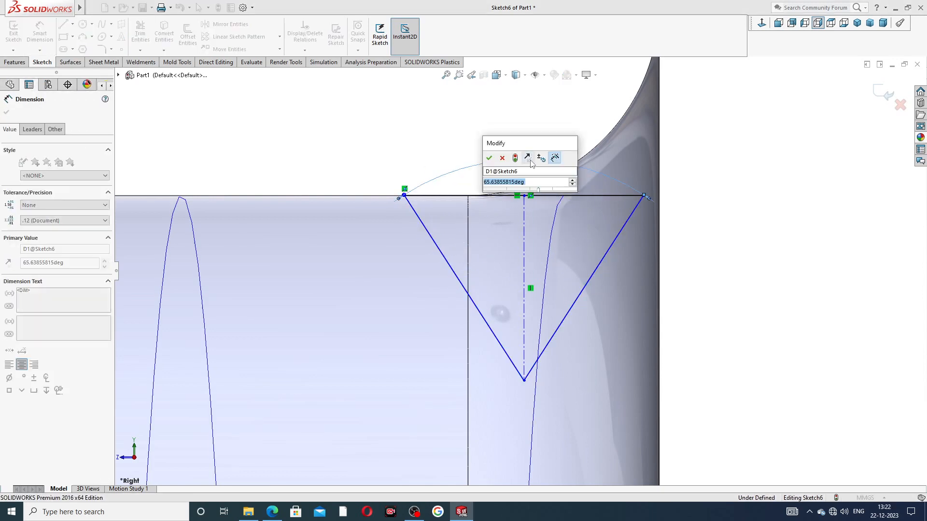
text(70)
key(Return)
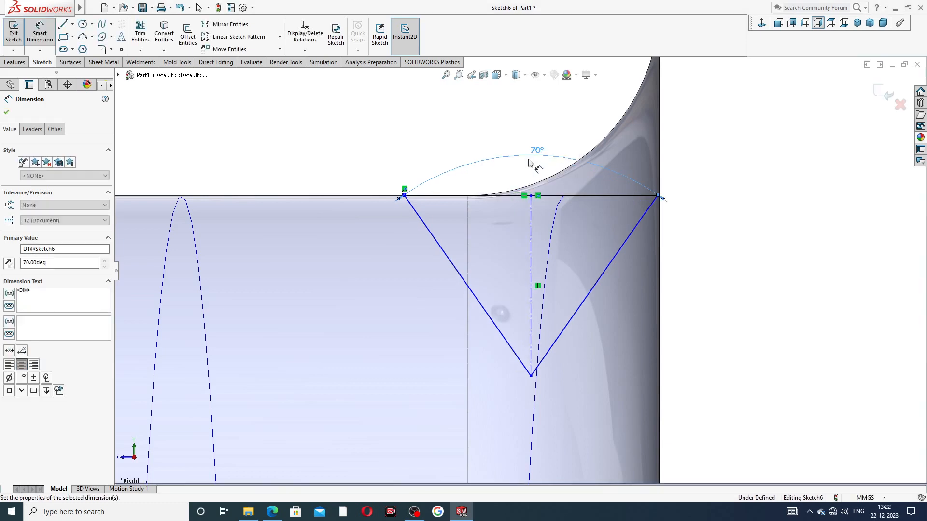
click(507, 128)
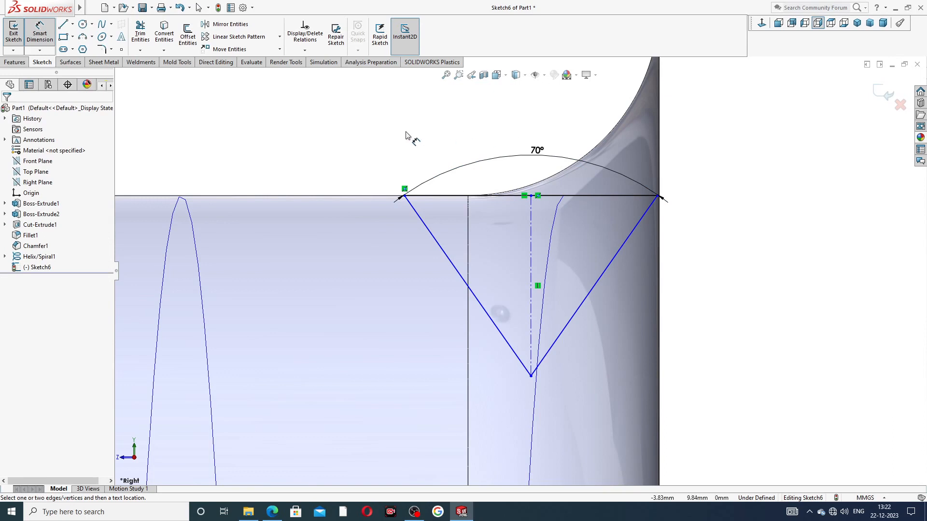
right_click(404, 192)
click(435, 146)
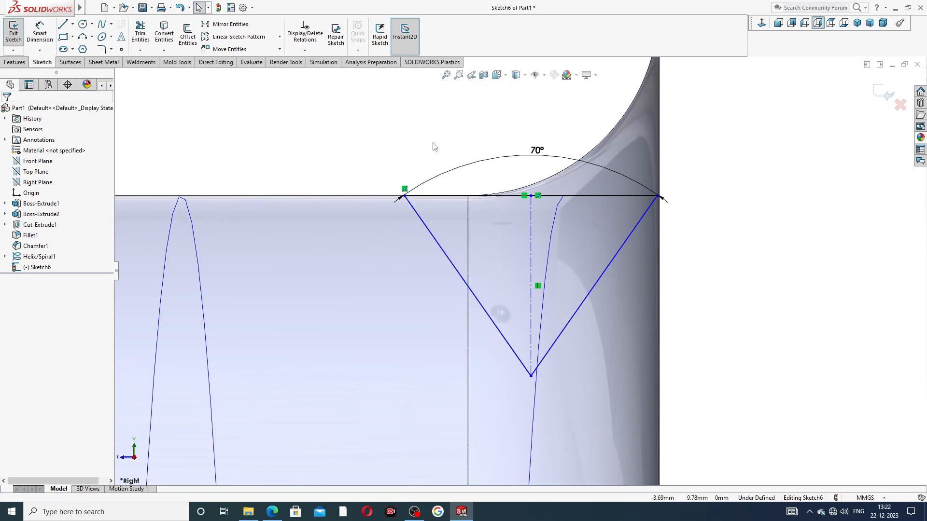
Check the thread depth on the PDF drawing, dimension the triangle's centerline to 1 mm, and move the angle dimension farther above the profile.
click(272, 512)
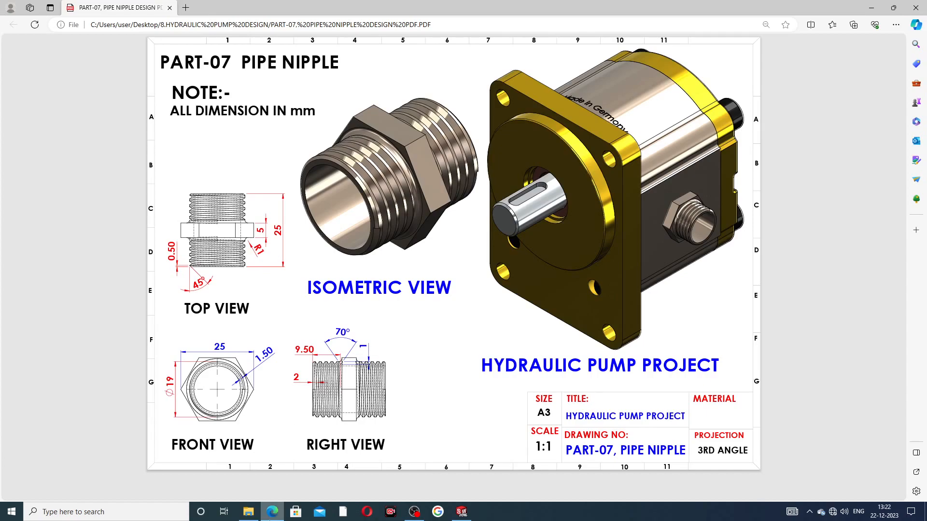
click(271, 512)
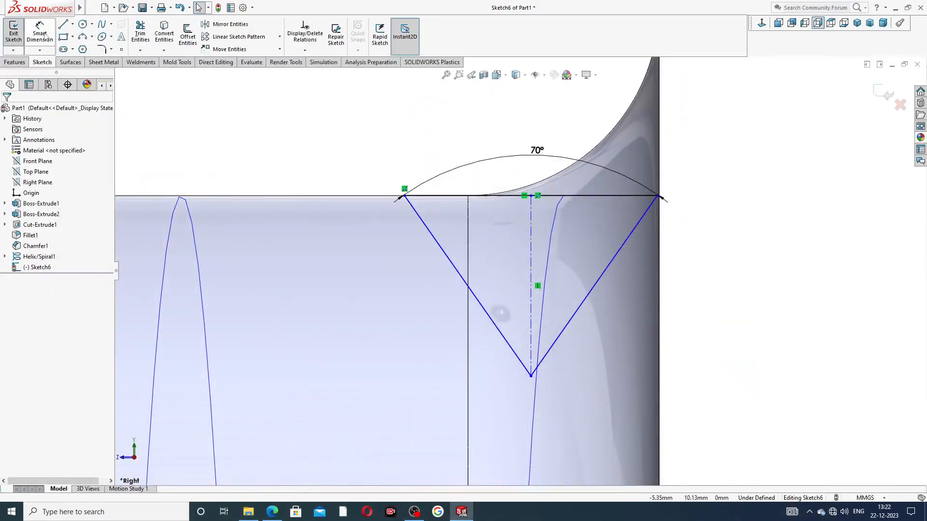
click(532, 235)
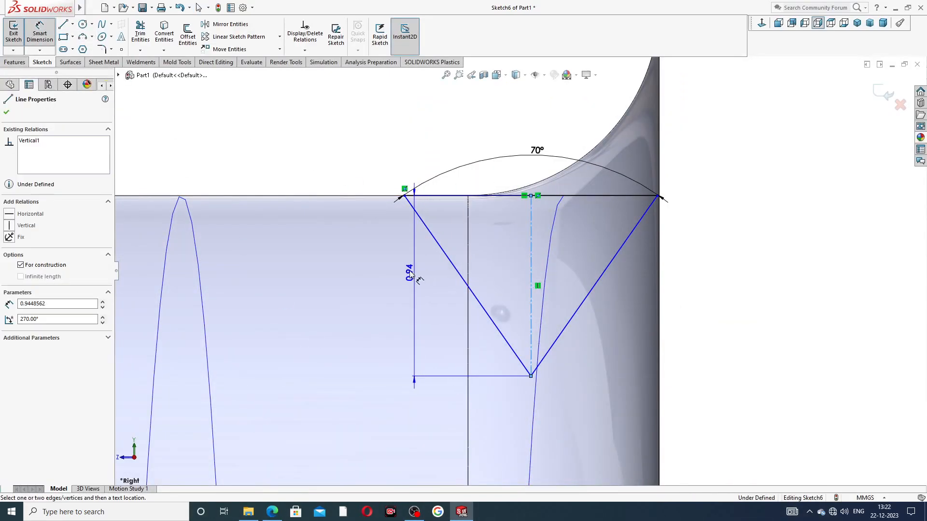
click(391, 273)
text(1)
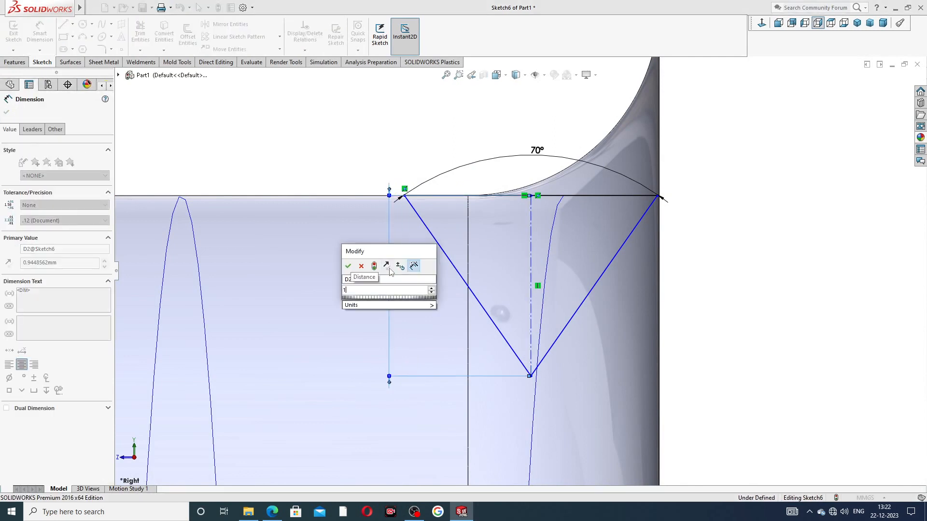
key(Return)
click(373, 150)
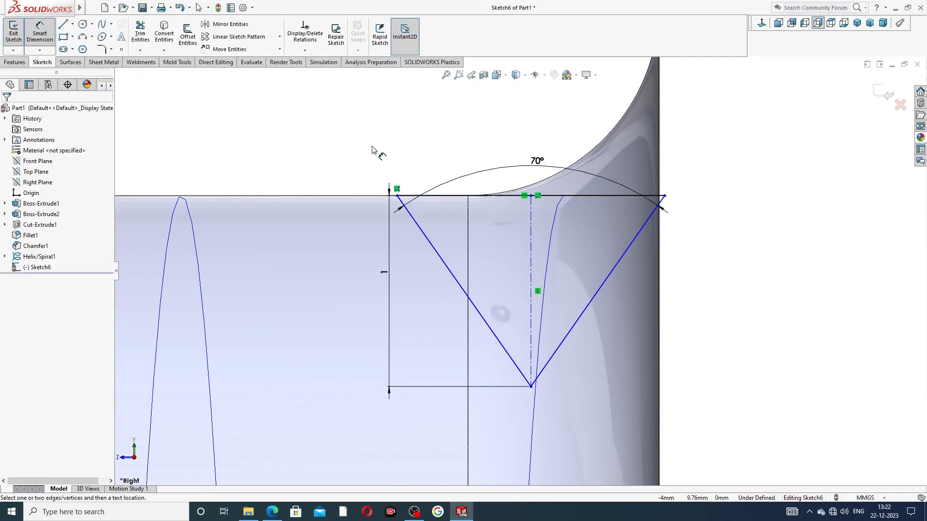
drag(537, 162, 533, 139)
click(397, 133)
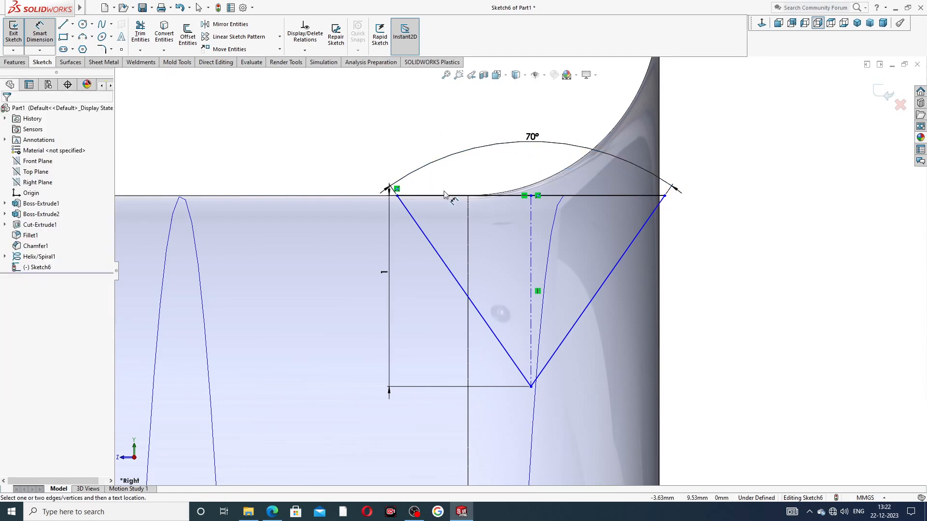
scroll(449, 195, up, 3)
right_click(352, 139)
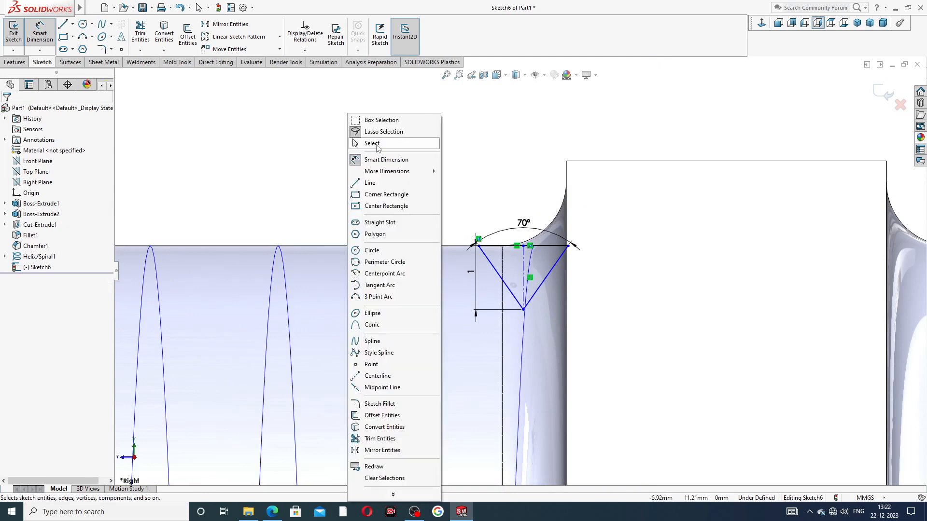
click(376, 145)
Shift the triangle slightly away from the collar so its nearer upper corner lies just short of the collar face, and close the sketch.
scroll(563, 269, down, 1)
scroll(560, 268, down, 5)
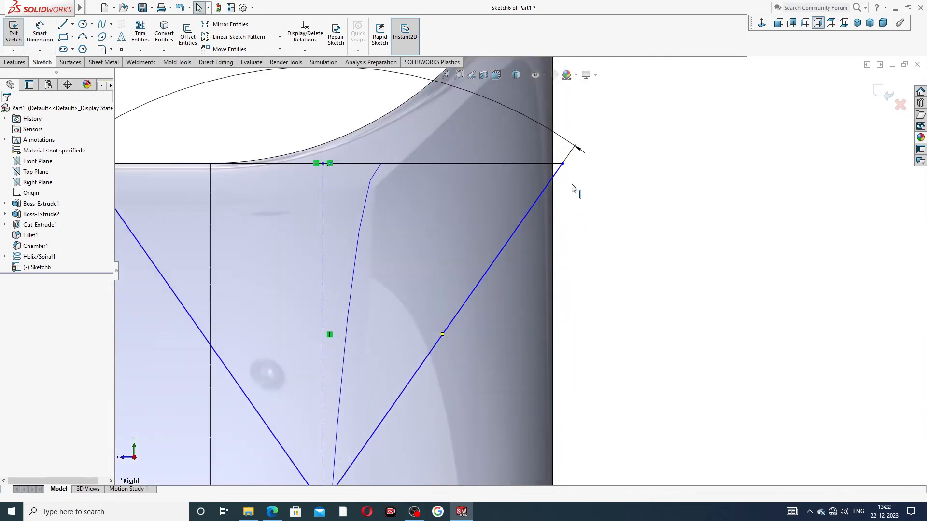
drag(563, 165, 543, 169)
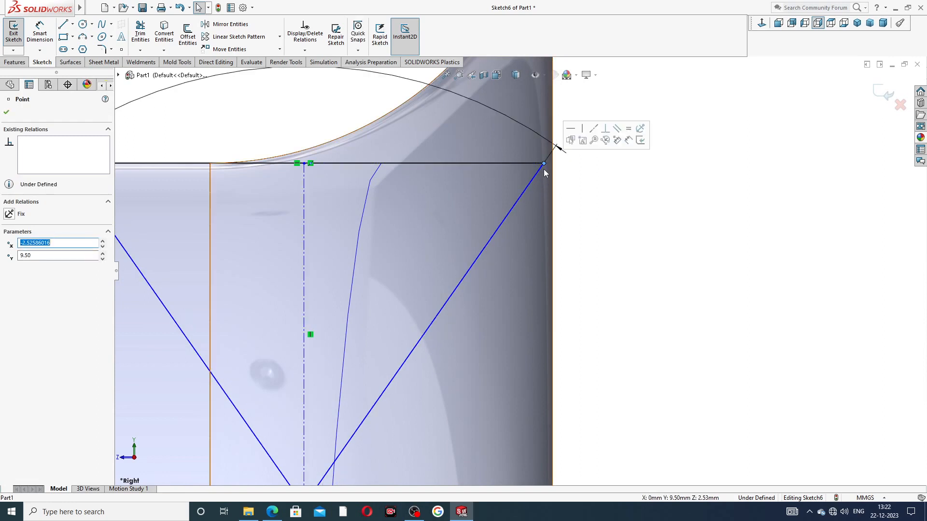
click(354, 113)
scroll(374, 117, up, 4)
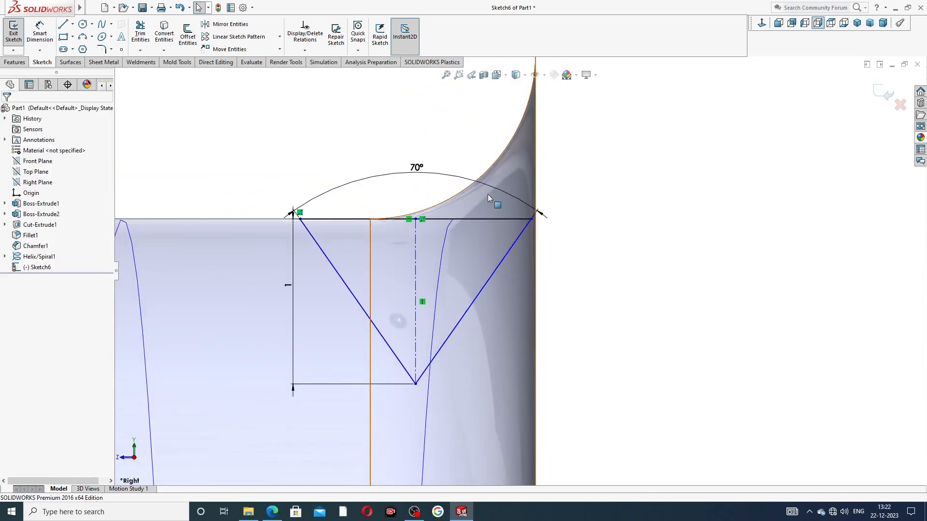
click(532, 220)
drag(523, 220, 527, 221)
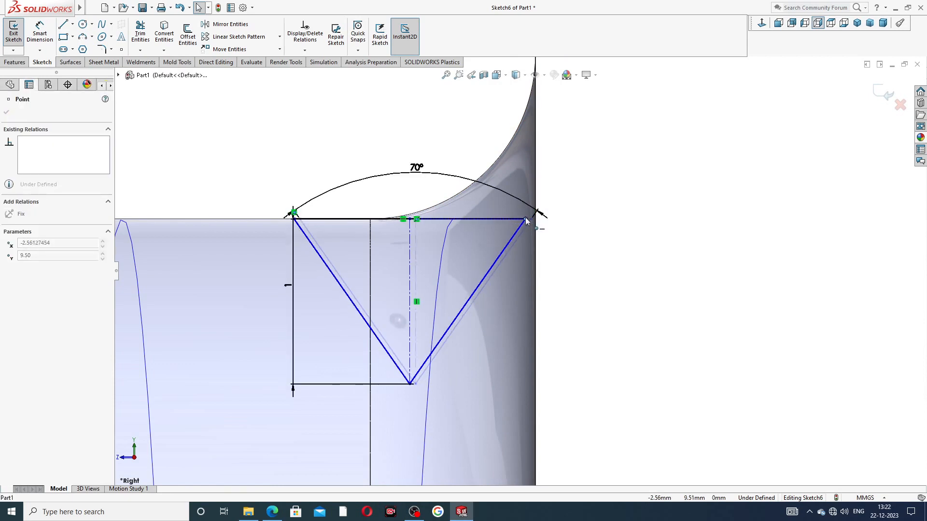
click(400, 159)
scroll(389, 297, down, 2)
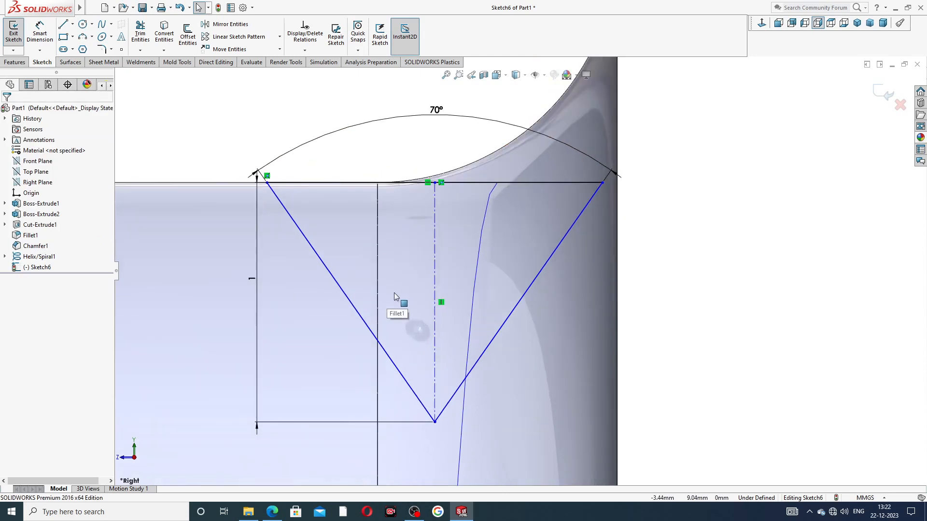
scroll(403, 293, up, 3)
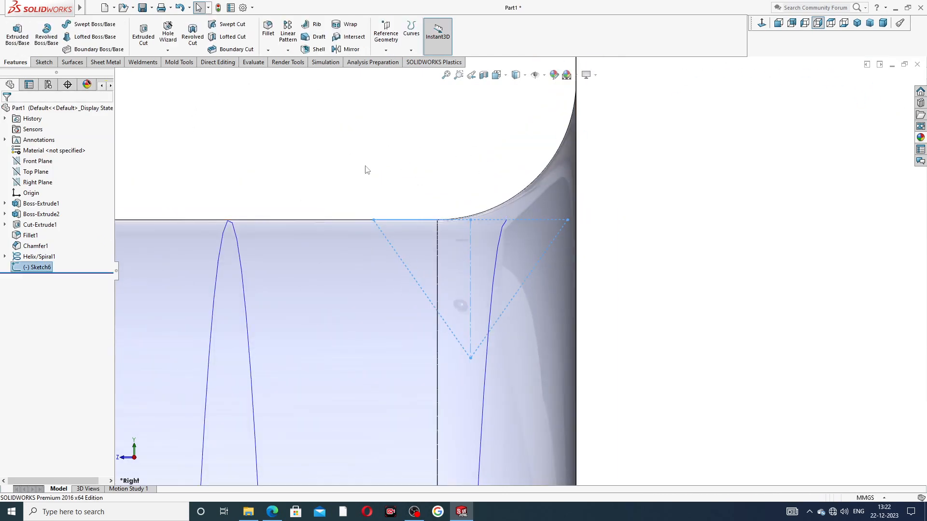
Create a swept cut using the triangle sketch as the profile and the helix as the path.
click(234, 27)
scroll(317, 109, up, 4)
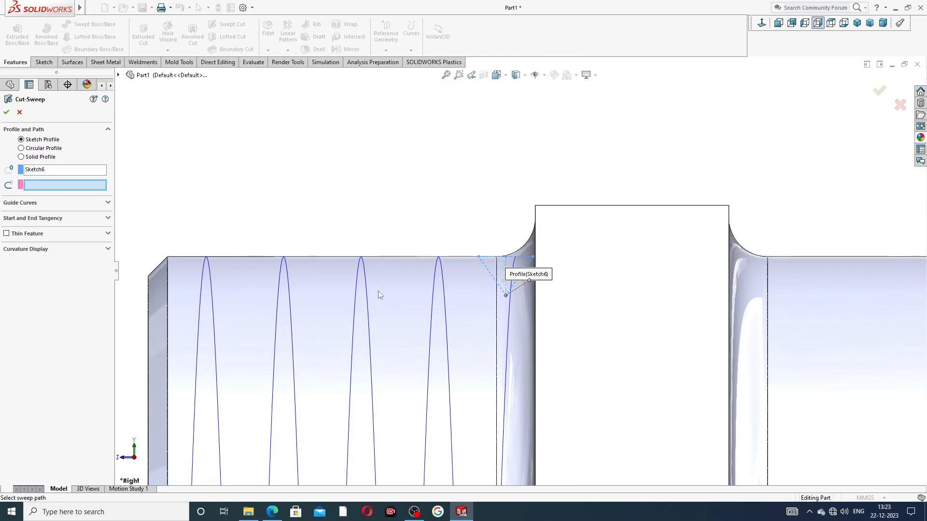
click(366, 274)
scroll(367, 275, up, 1)
scroll(368, 280, up, 3)
scroll(444, 397, down, 2)
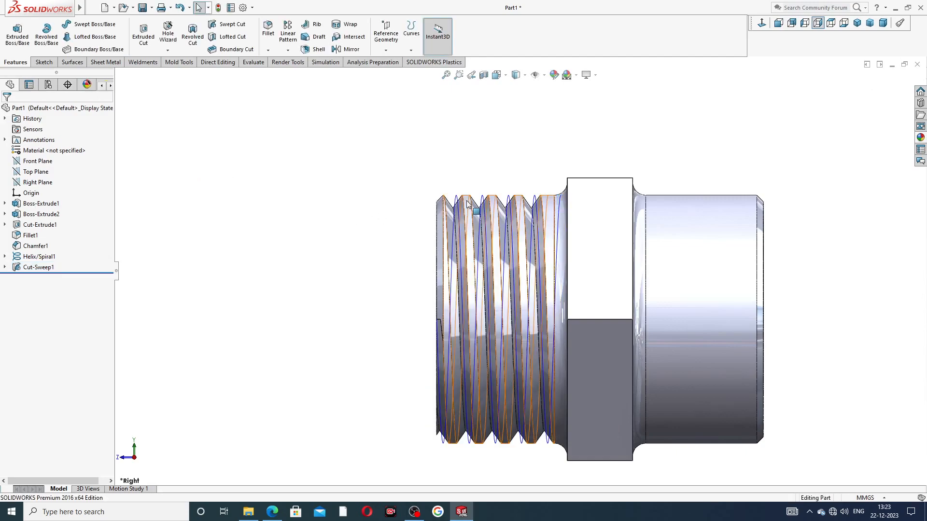
Hide the helix curve running around the threaded end.
middle_drag(512, 309, 526, 234)
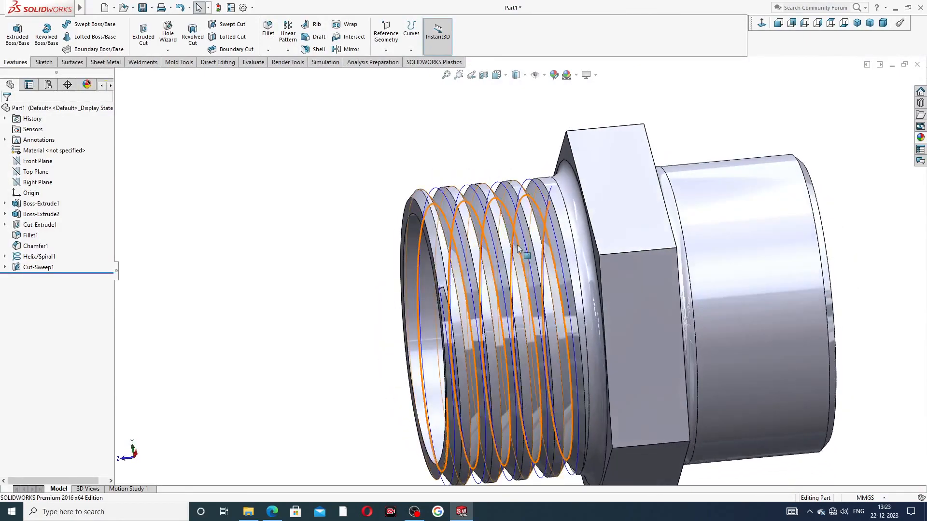
scroll(526, 233, up, 1)
scroll(527, 218, down, 3)
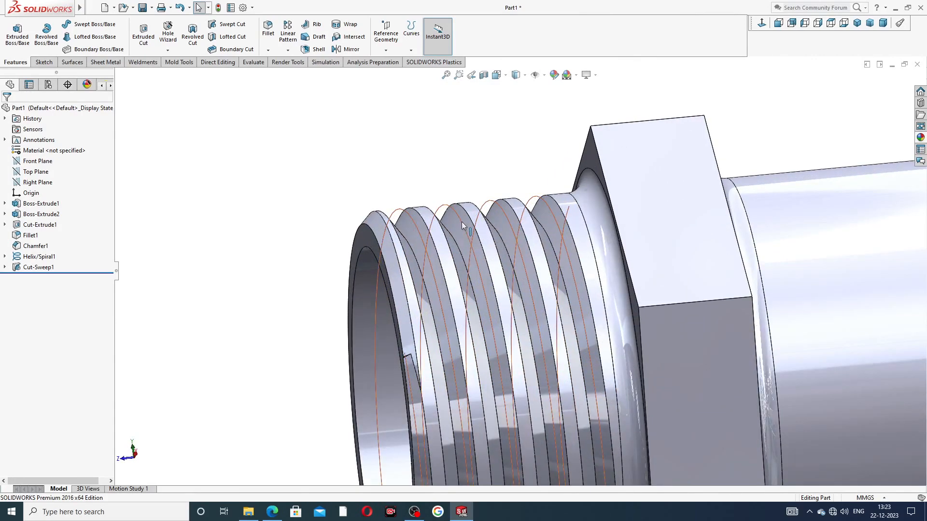
click(461, 221)
click(500, 193)
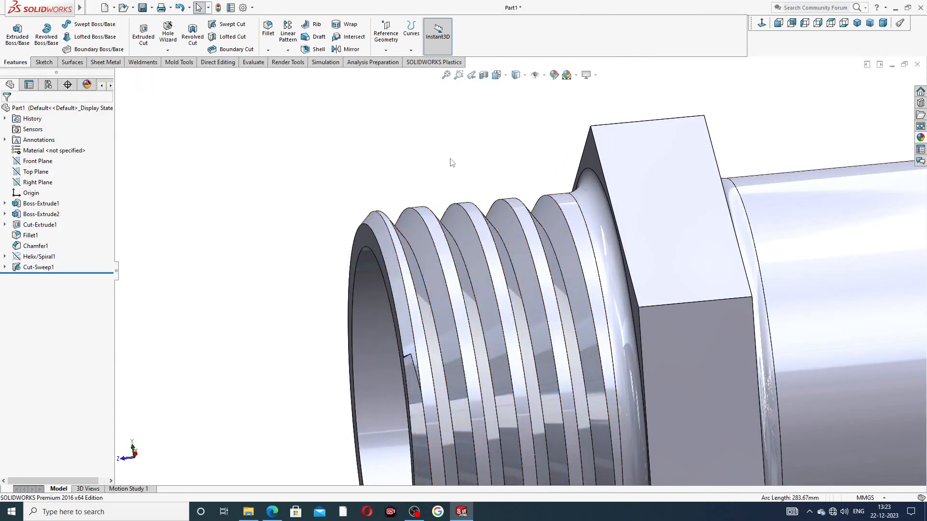
Examine the cut thread from several angles, including its start at the chamfered end and its run toward the hex collar.
scroll(518, 283, up, 3)
middle_drag(518, 284, 480, 364)
scroll(524, 333, down, 2)
scroll(458, 325, up, 3)
middle_drag(458, 324, 392, 117)
scroll(470, 147, down, 6)
scroll(459, 164, down, 4)
scroll(468, 215, up, 5)
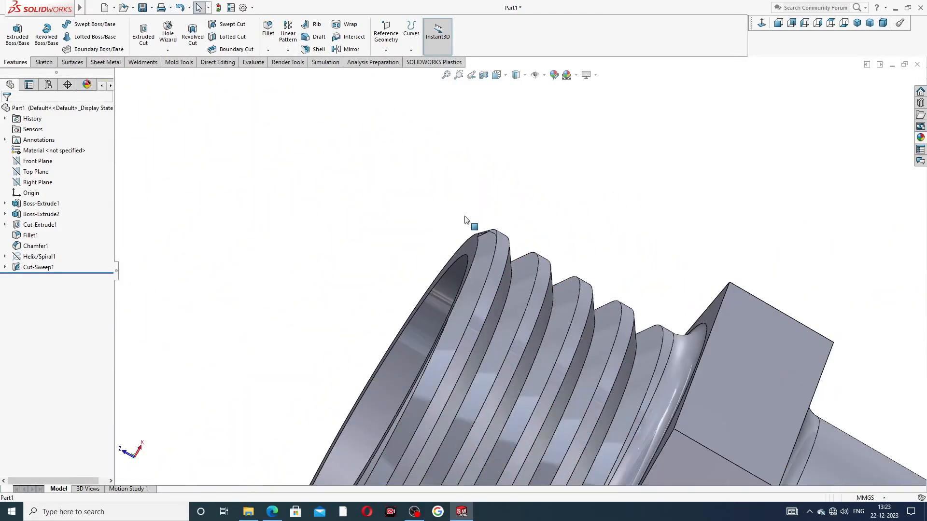
middle_drag(525, 255, 407, 212)
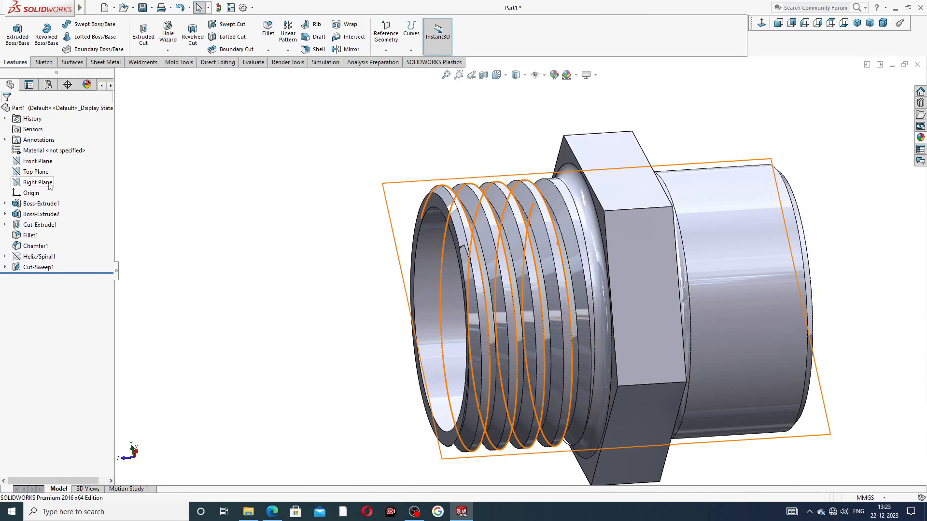
Mirror the Cut-Sweep1 thread about the Front Plane onto the unthreaded end of the nipple.
click(35, 161)
middle_drag(327, 172, 352, 169)
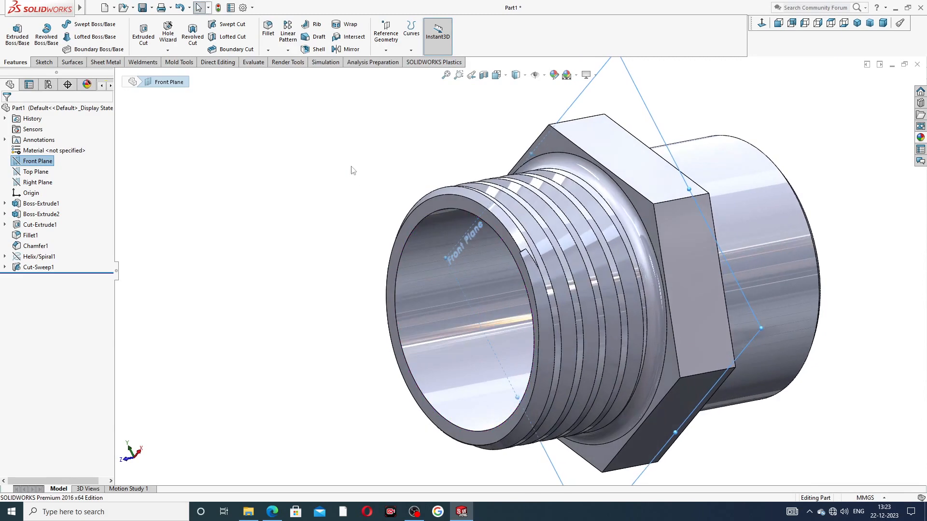
click(347, 49)
click(118, 75)
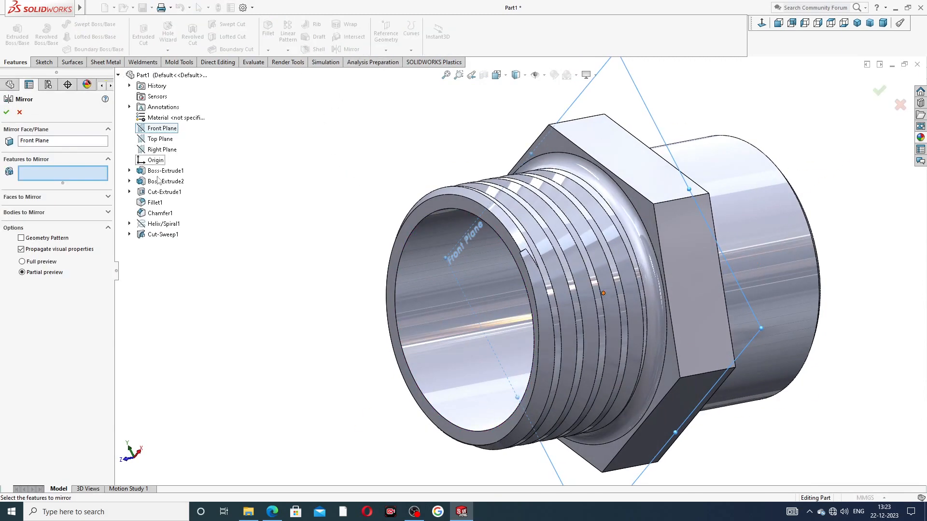
click(161, 234)
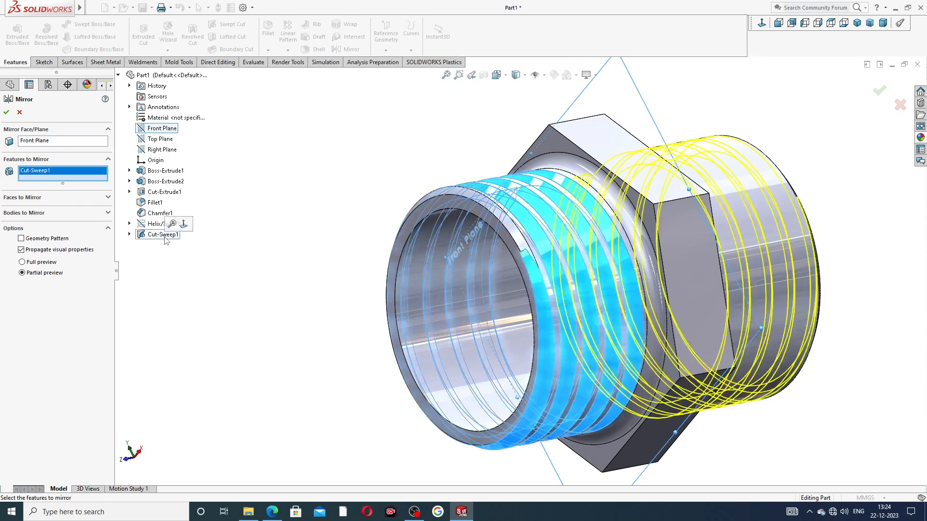
click(6, 113)
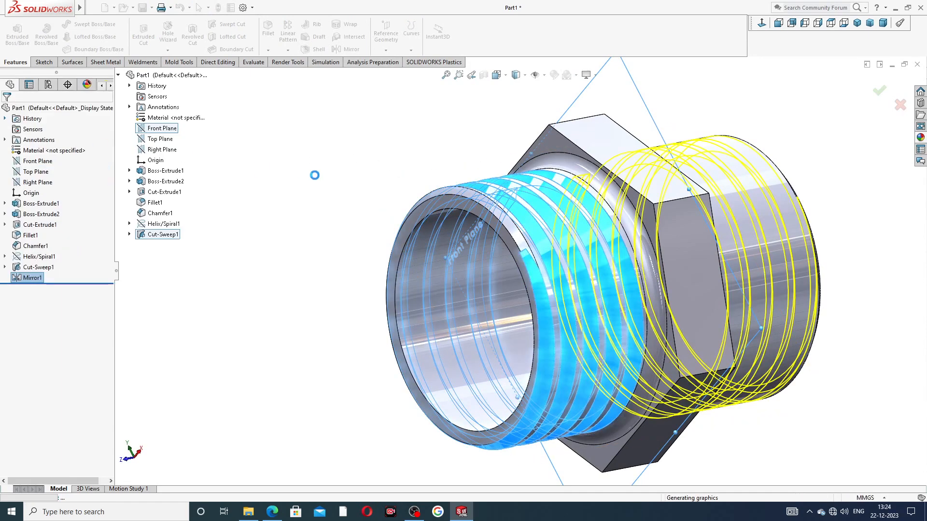
middle_drag(675, 183, 711, 223)
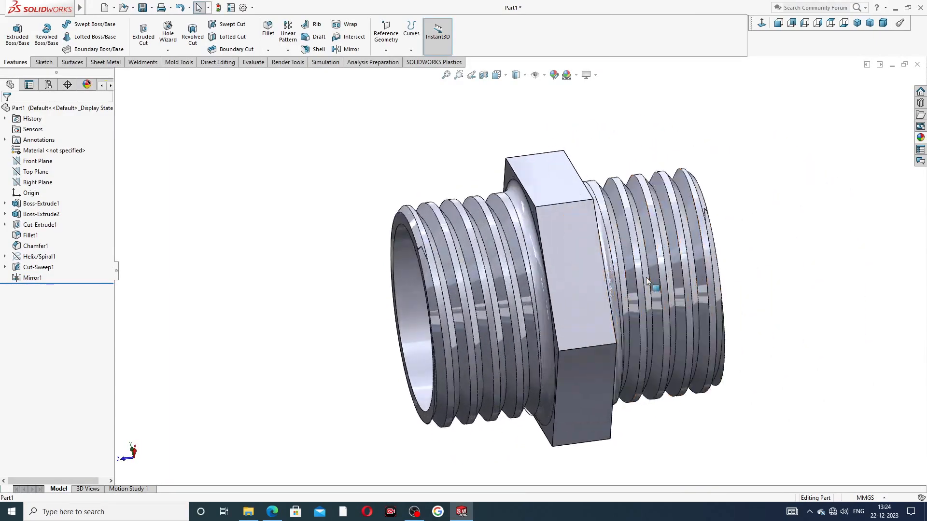
Compare the part with the PDF drawing and apply the polished nickel appearance from the Metal appearances.
click(272, 511)
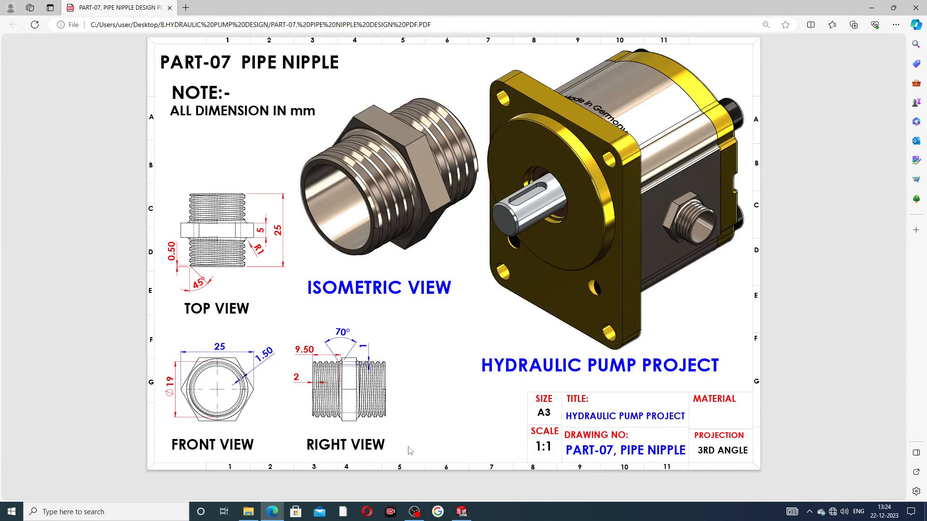
click(462, 512)
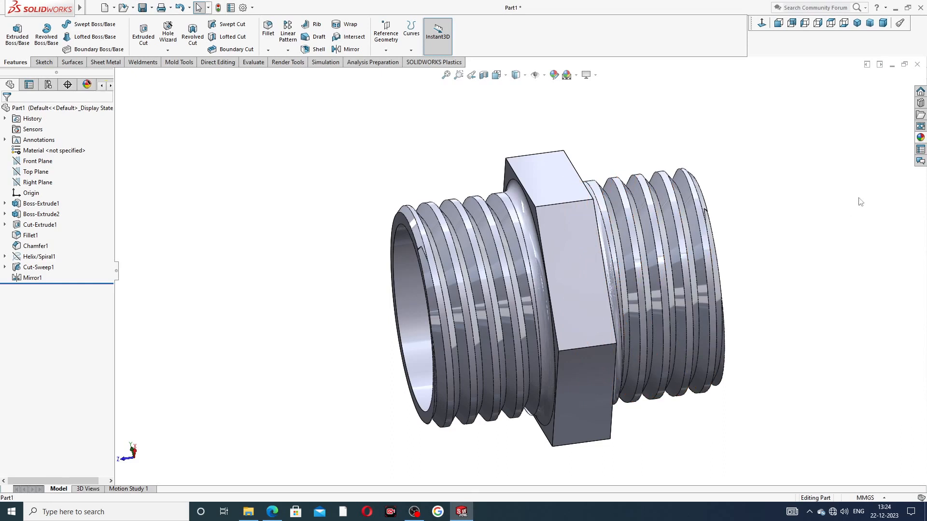
click(920, 138)
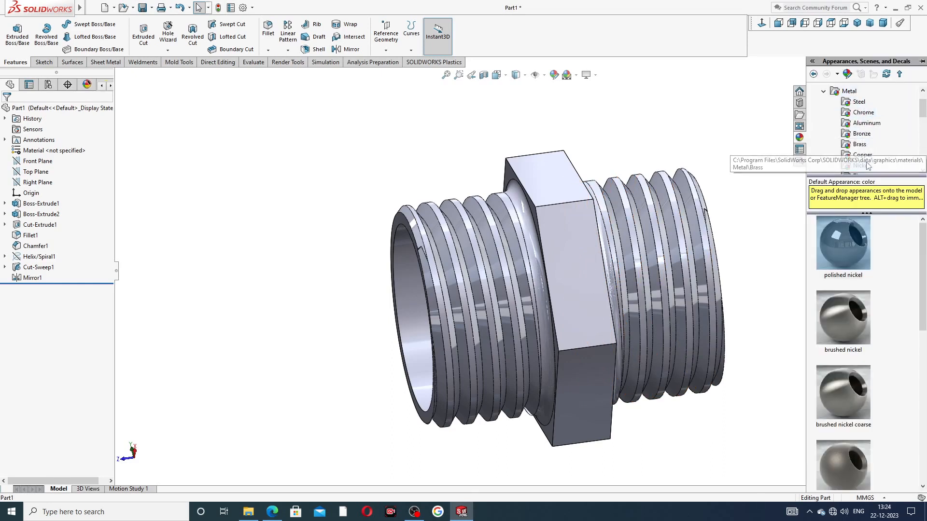
click(854, 244)
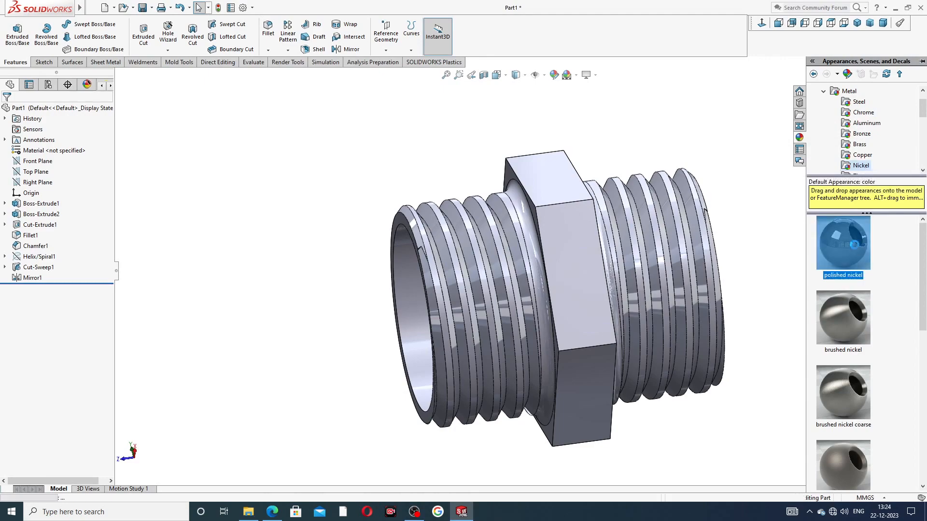
Put the polished nickel appearance on the pipe nipple model and inspect the finished threads from different angles.
drag(854, 244, 738, 246)
middle_drag(733, 244, 598, 333)
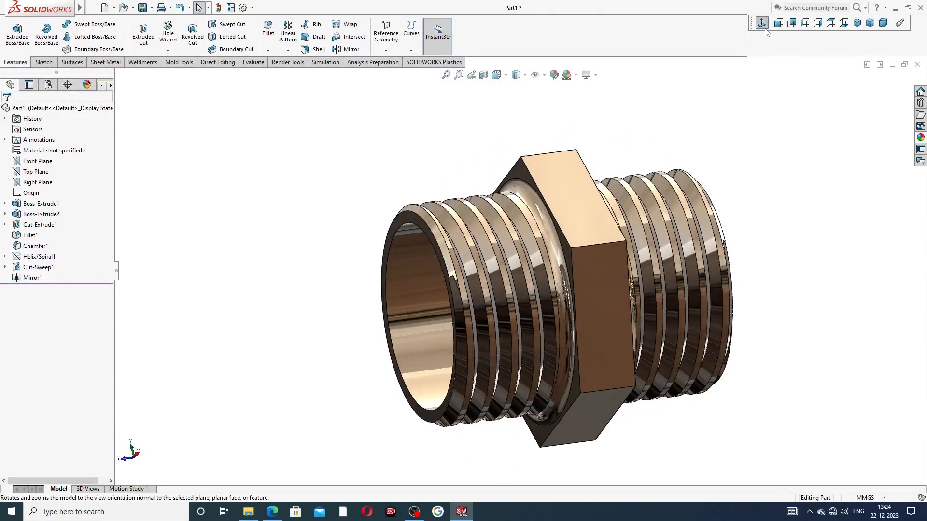
click(762, 25)
middle_drag(604, 328, 600, 290)
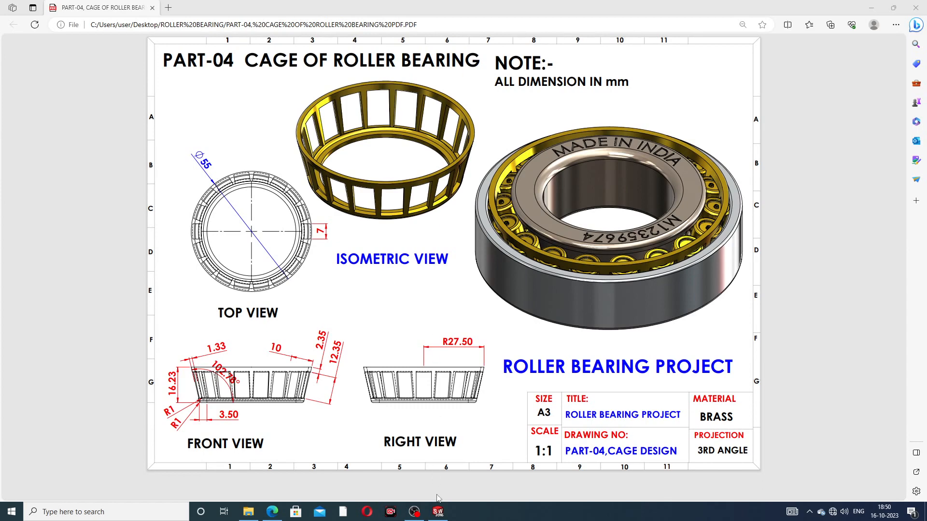
Switch to SOLIDWORKS and examine the finished roller bearing cage from all sides, ending in the isometric view.
click(441, 516)
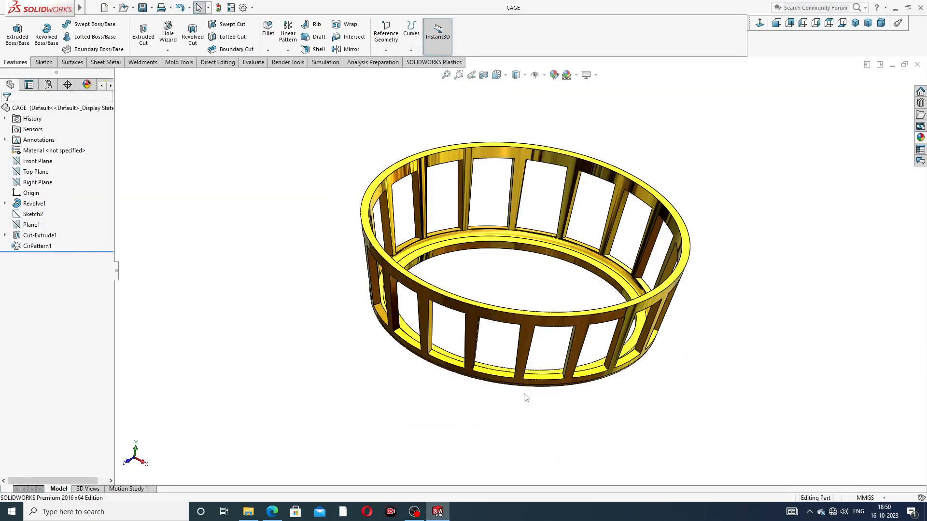
middle_drag(575, 256, 555, 292)
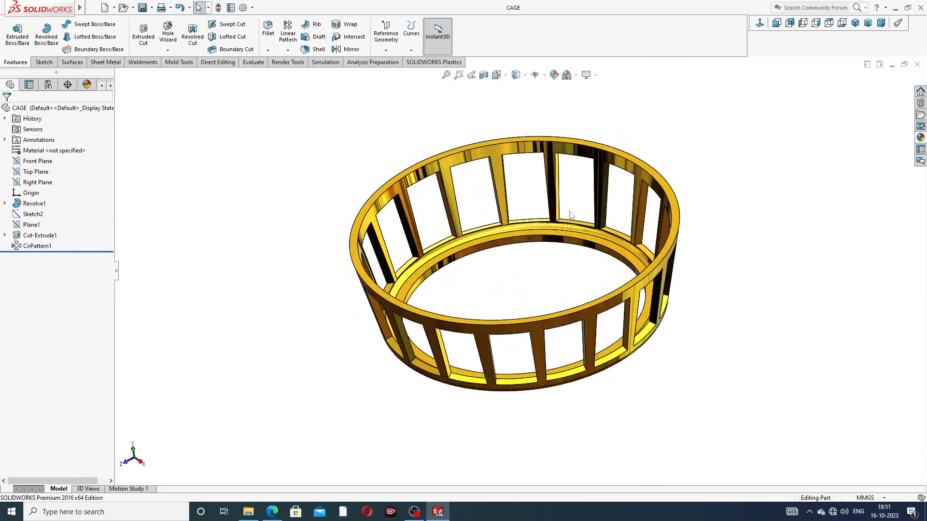
scroll(548, 258, up, 3)
middle_drag(549, 259, 526, 264)
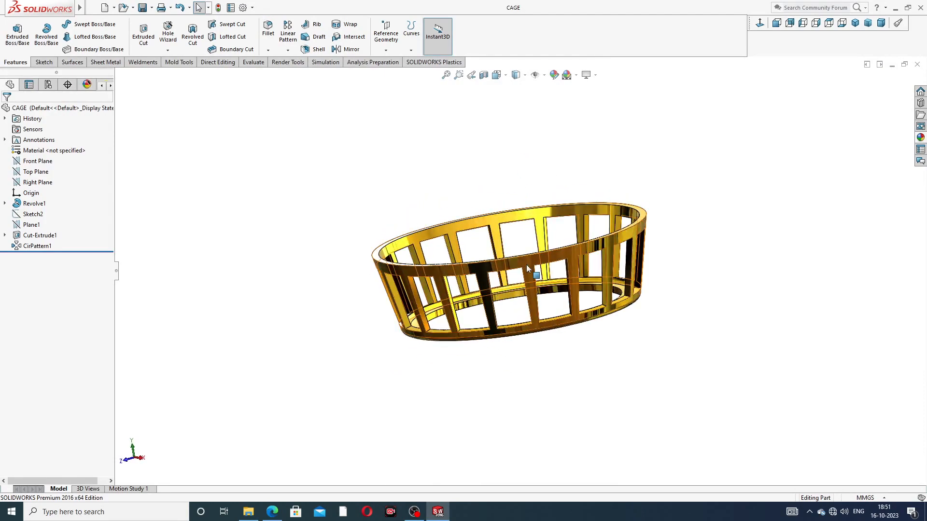
middle_drag(587, 208, 666, 292)
scroll(564, 318, up, 1)
scroll(562, 321, down, 1)
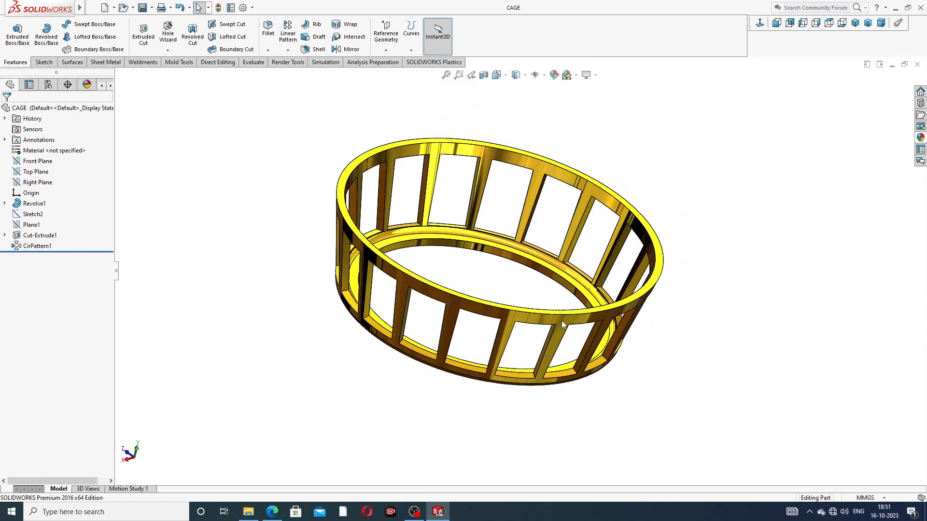
middle_drag(726, 255, 716, 212)
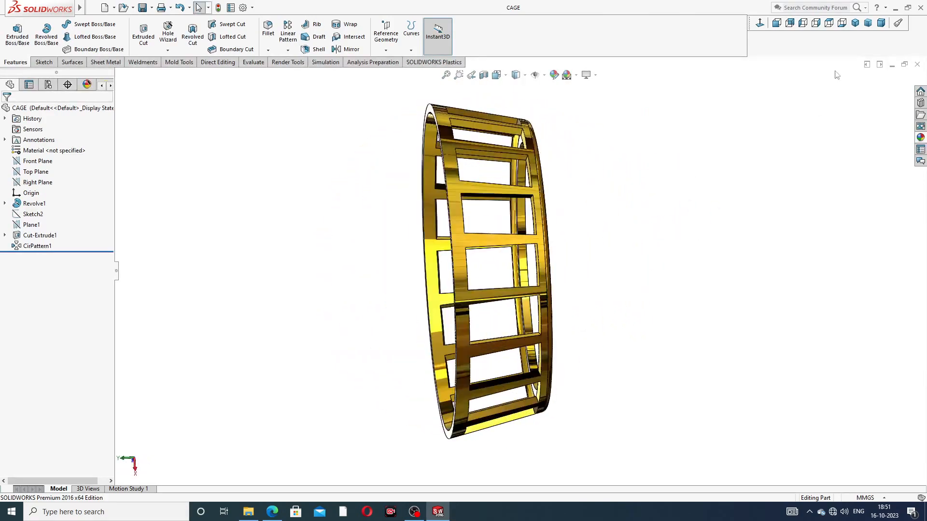
click(855, 23)
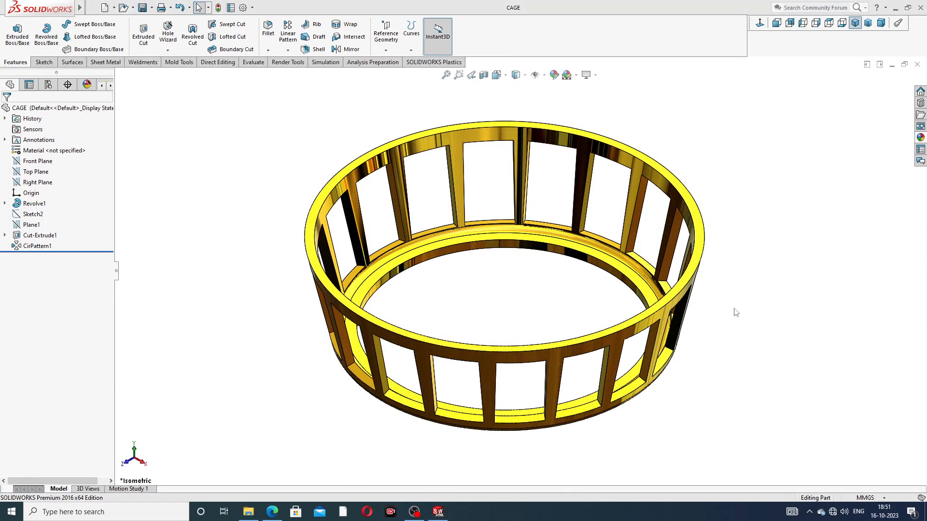
Close the CAGE model and create a new part document with a plain white background scene.
click(917, 64)
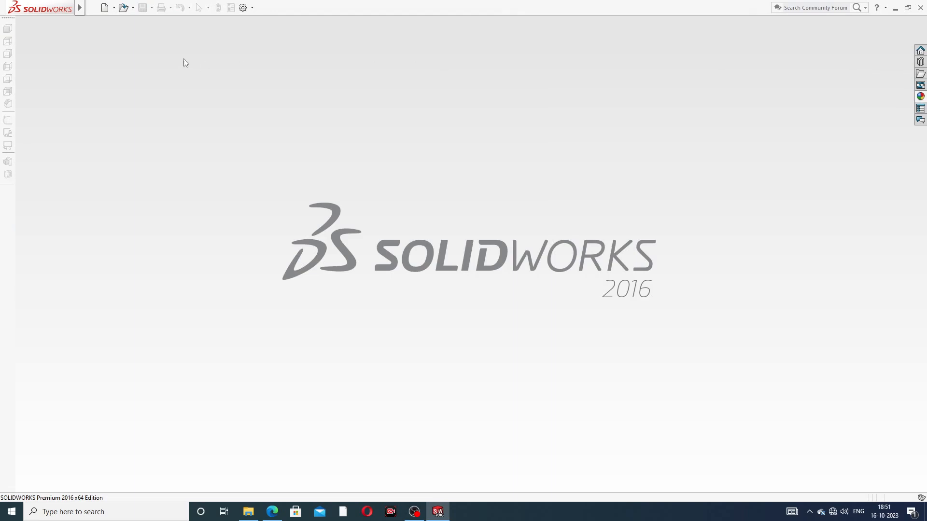
click(105, 8)
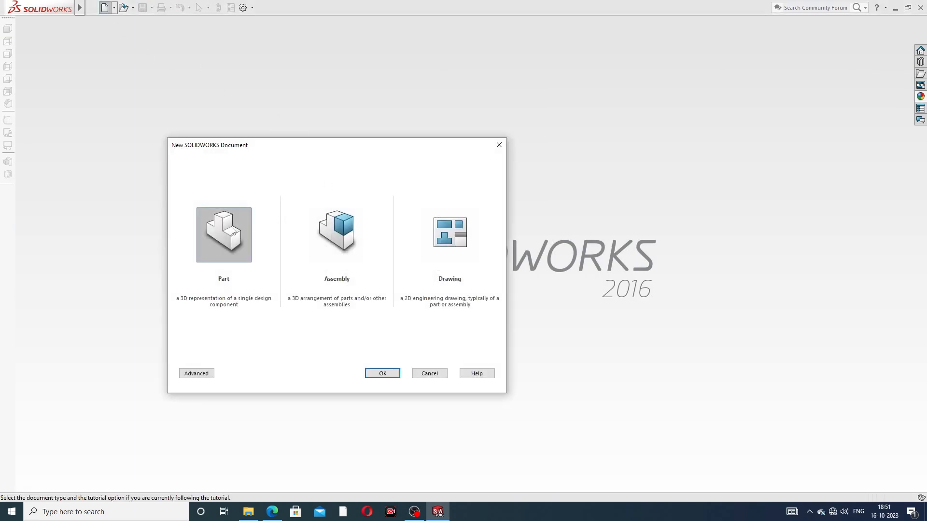
click(382, 373)
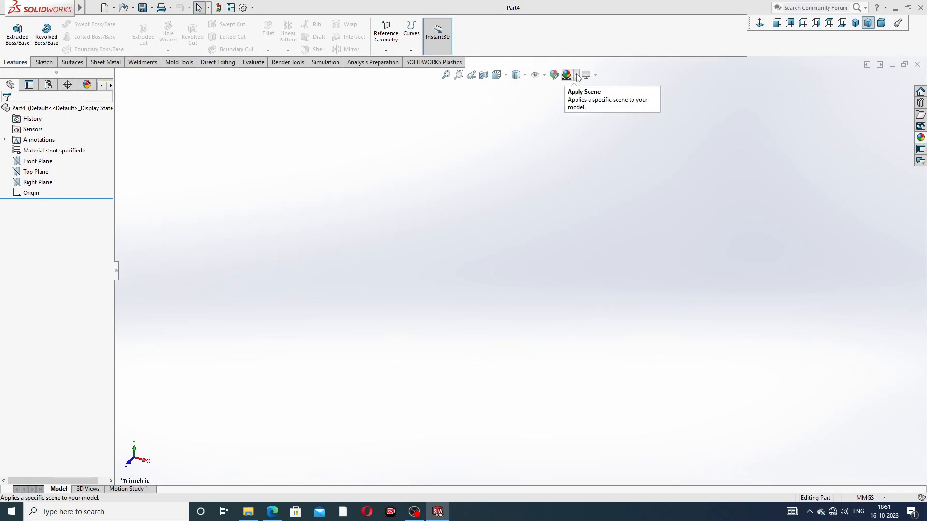
click(577, 75)
click(590, 28)
Raise both the shaded and the wireframe resolution in the document's image quality settings to the highest level.
click(243, 8)
click(323, 94)
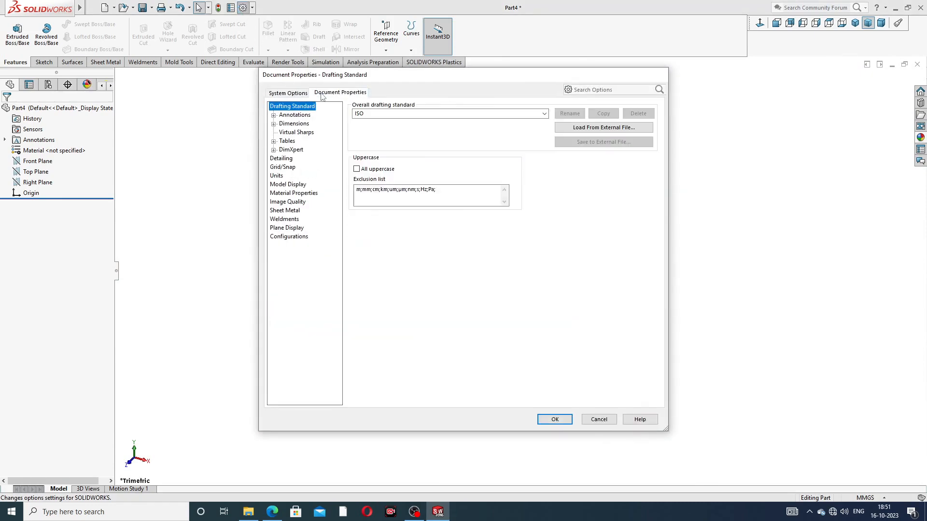
click(290, 202)
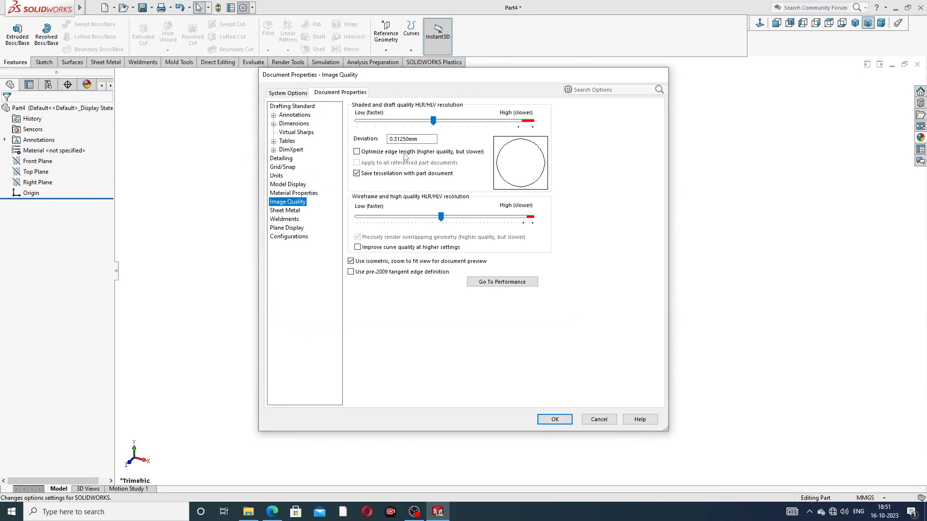
drag(433, 120, 532, 120)
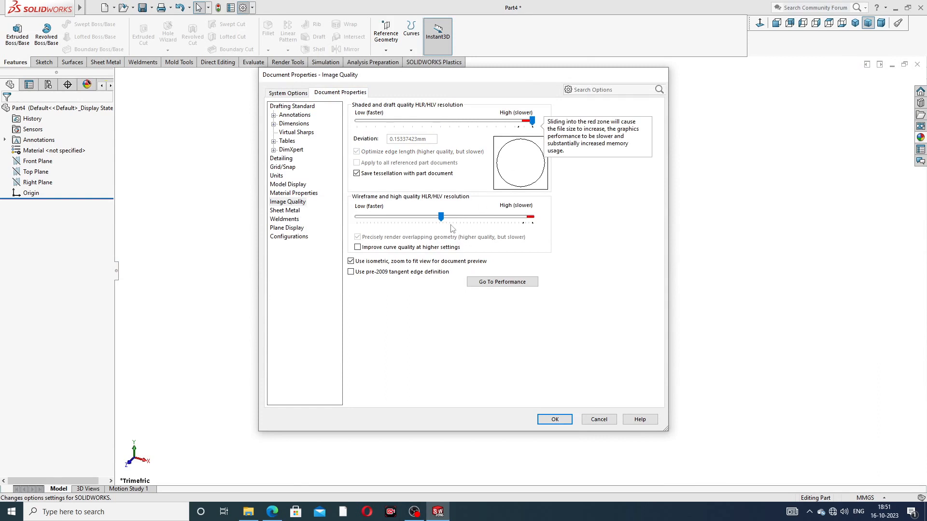
drag(441, 217, 533, 218)
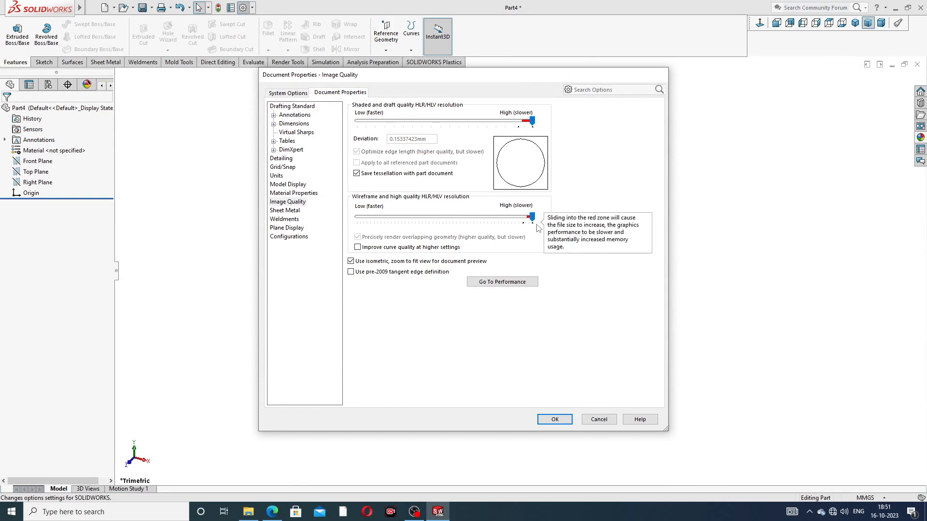
click(555, 420)
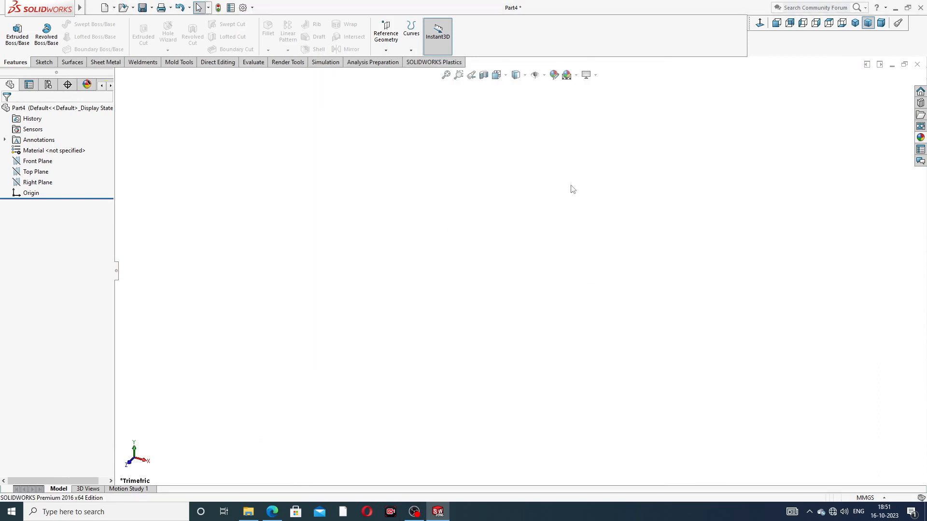
Following the PART-04 cage PDF drawing, sketch a vertical and a horizontal centerline meeting at the origin on the Front Plane.
click(273, 513)
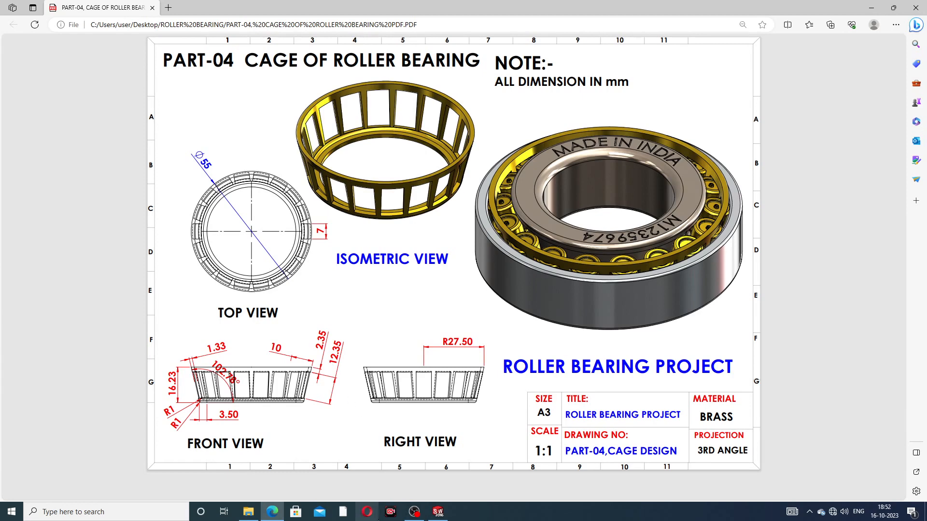
click(438, 511)
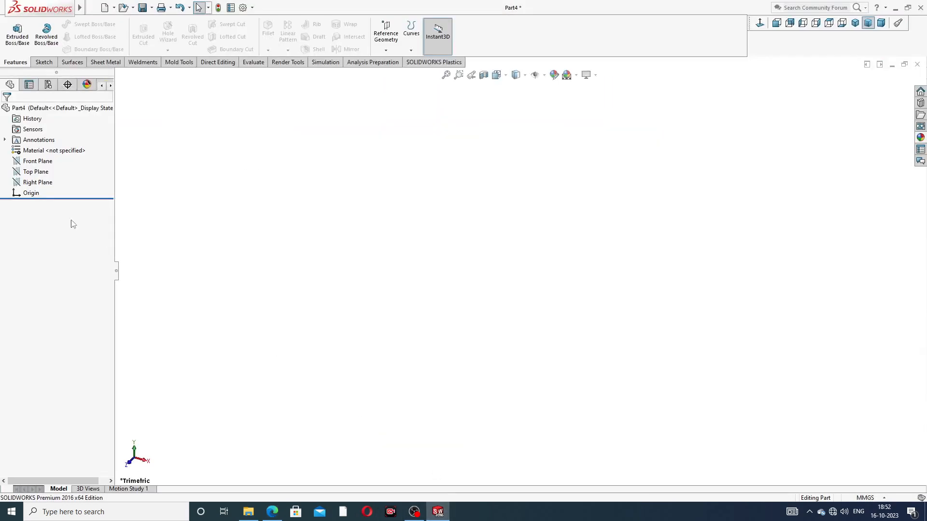
click(53, 161)
click(54, 146)
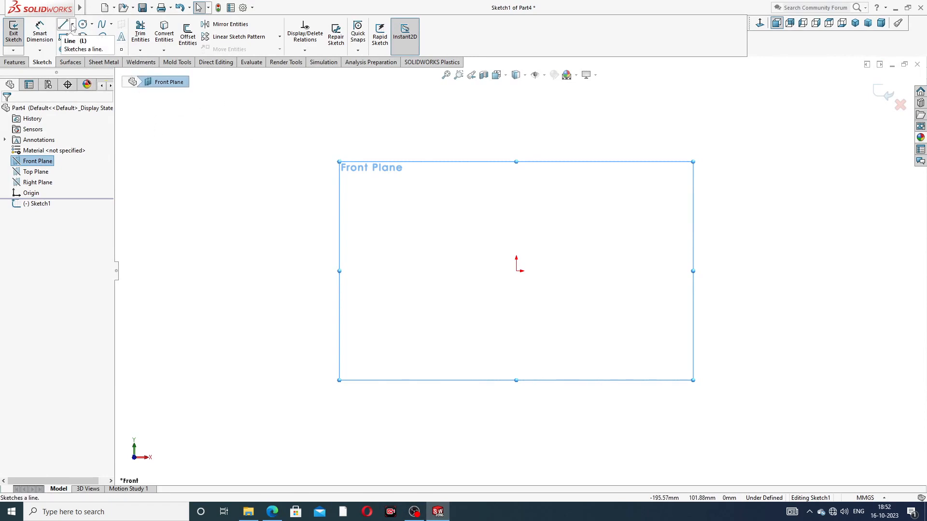
click(72, 23)
click(83, 46)
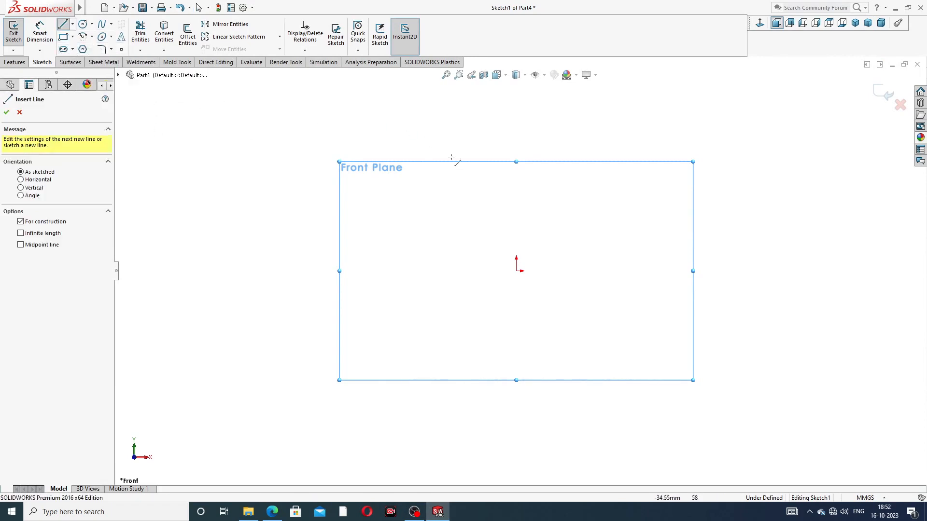
click(516, 124)
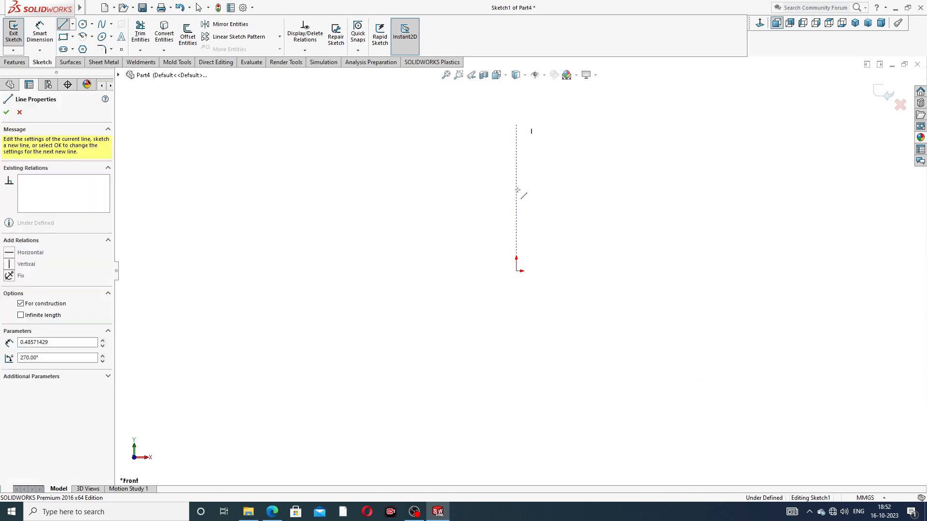
click(516, 270)
click(286, 271)
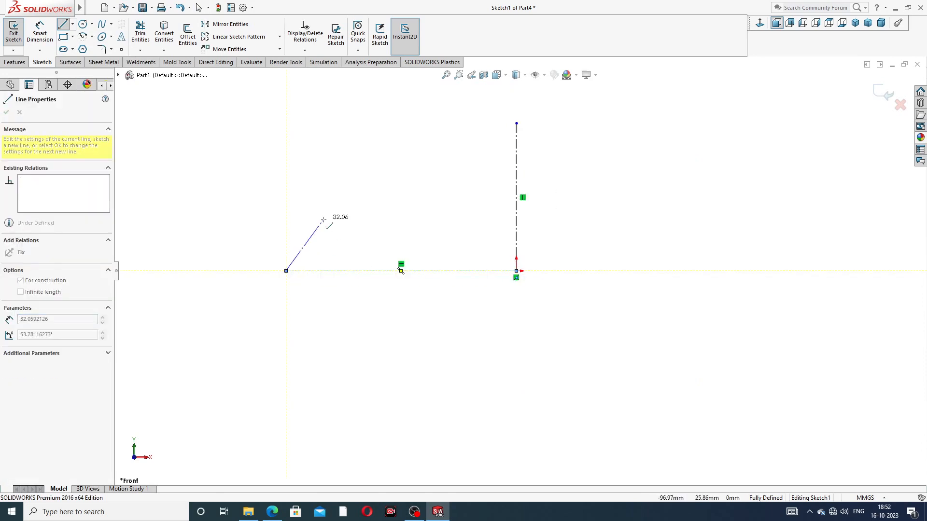
right_click(356, 227)
click(381, 235)
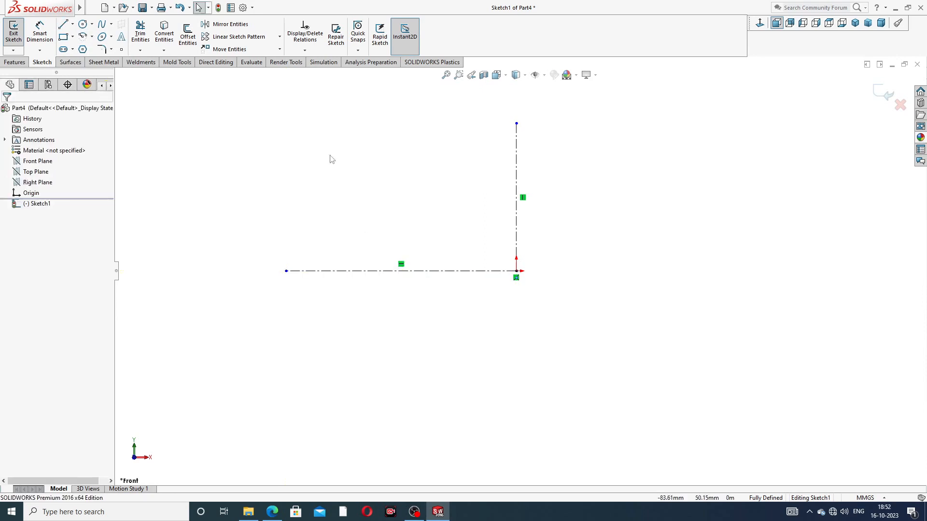
Sketch a slanted line down to the horizontal centerline's outer end and continue it with an about 28 mm line along that centerline.
click(64, 24)
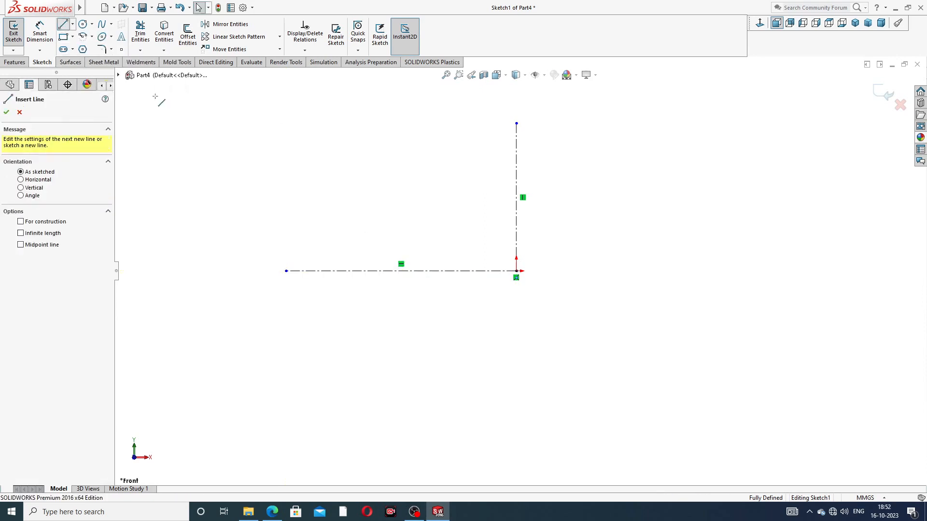
click(236, 139)
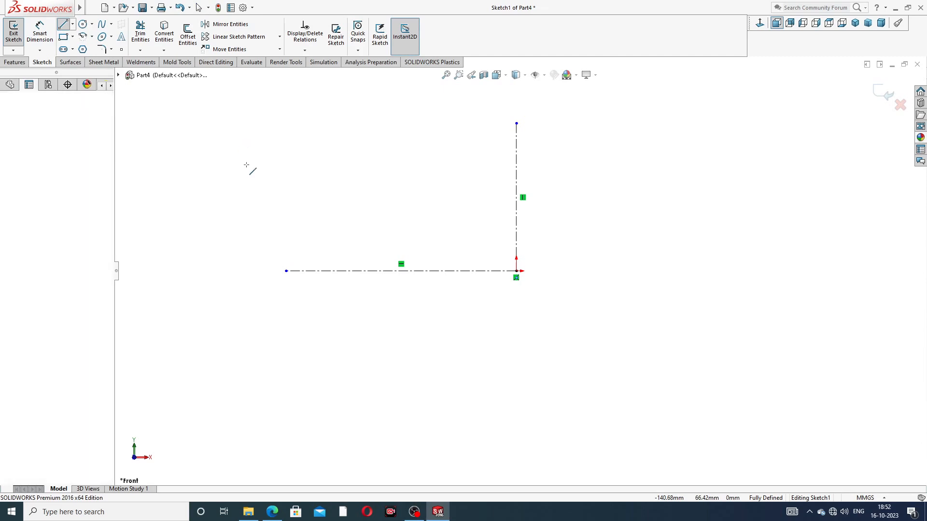
click(286, 271)
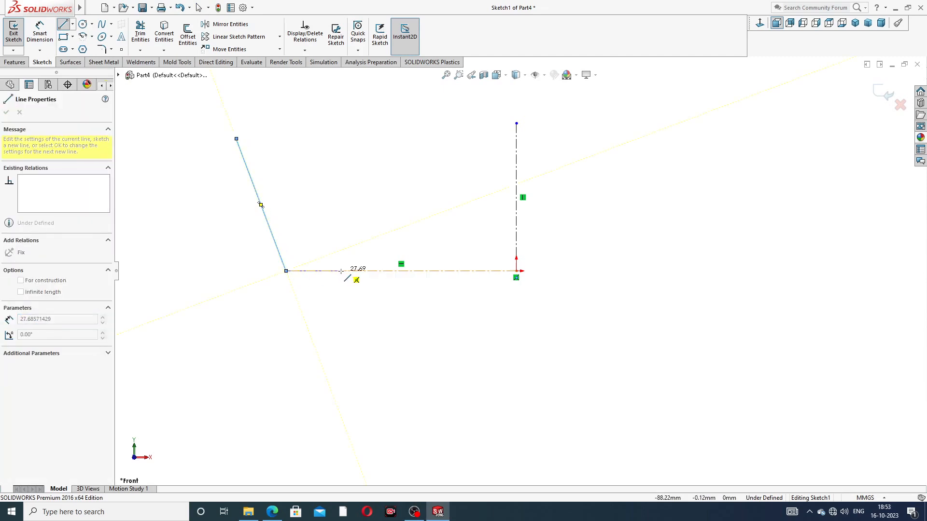
click(341, 270)
right_click(360, 233)
click(386, 244)
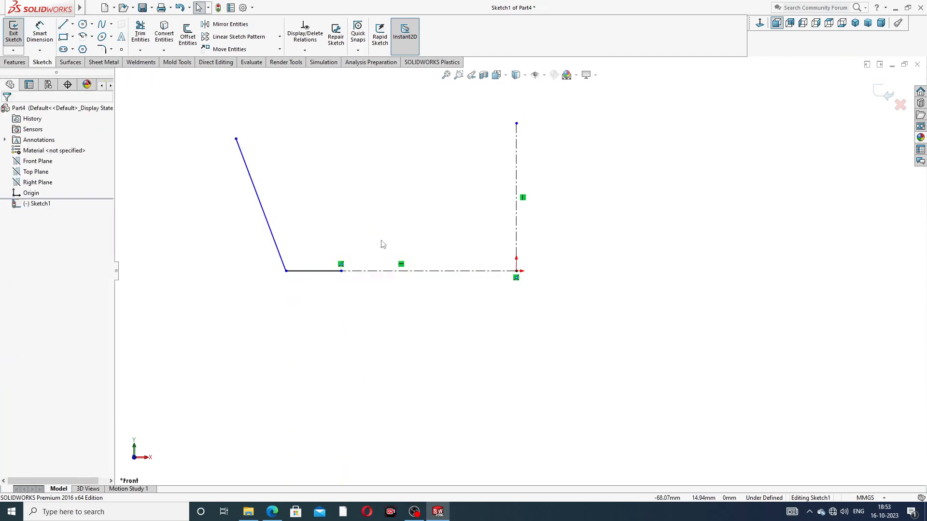
Dimension the distance from the slanted line's upper endpoint to the vertical centerline as 27.5 mm.
click(40, 32)
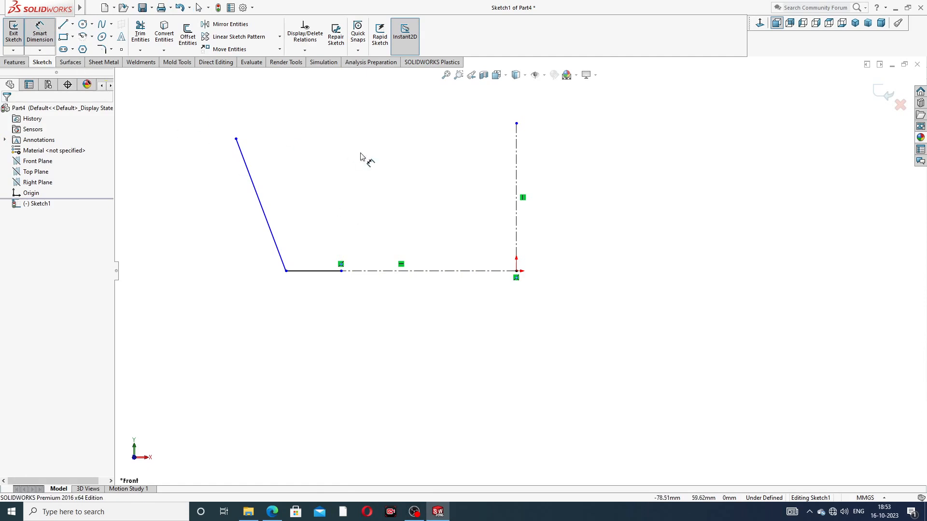
click(236, 140)
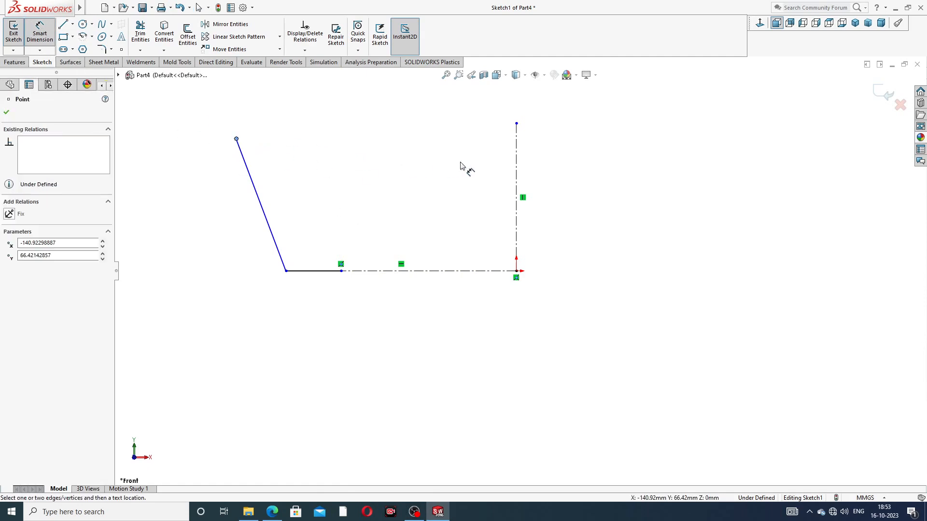
click(515, 152)
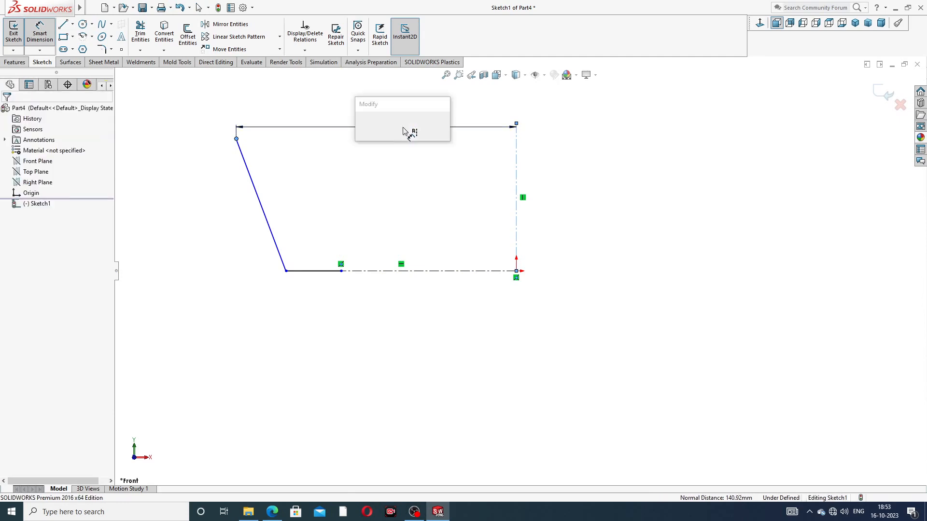
click(410, 128)
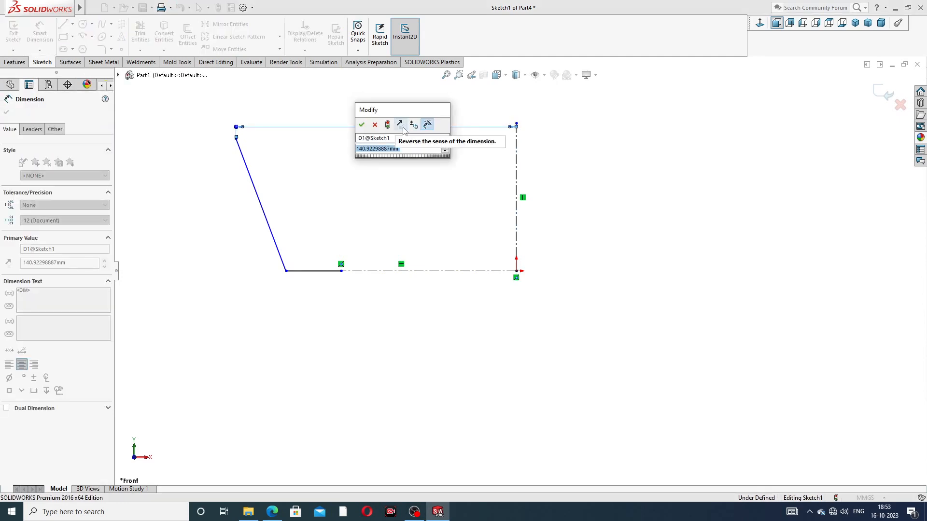
text(27.5)
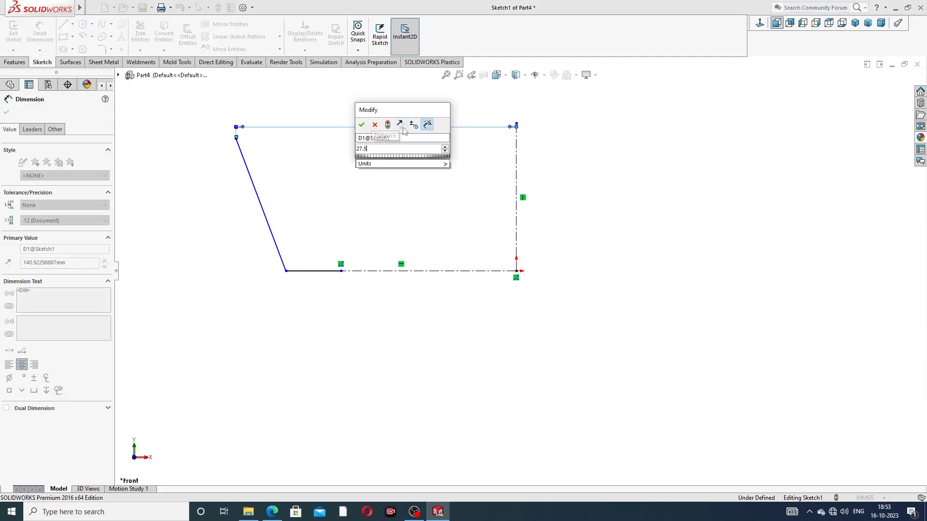
key(Return)
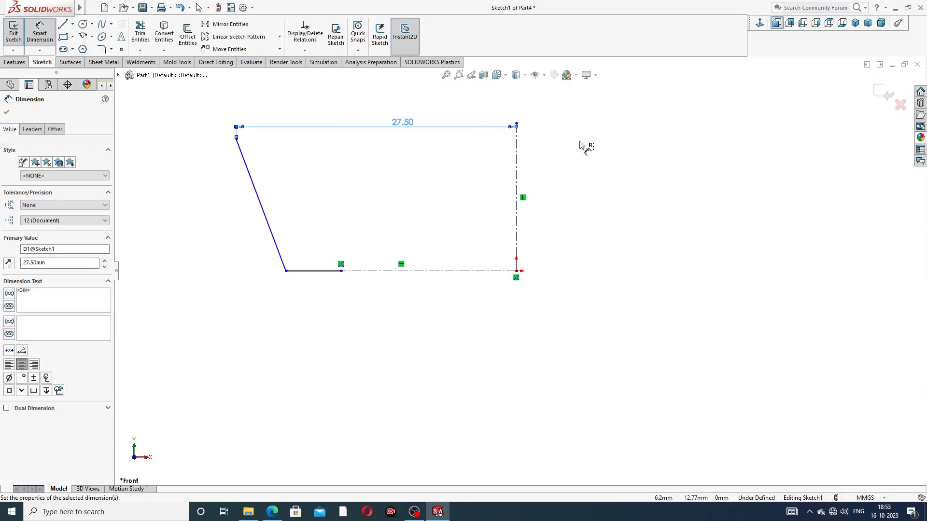
click(586, 145)
Dimension the length of the short horizontal profile line along the centerline as 3.5 mm.
click(338, 271)
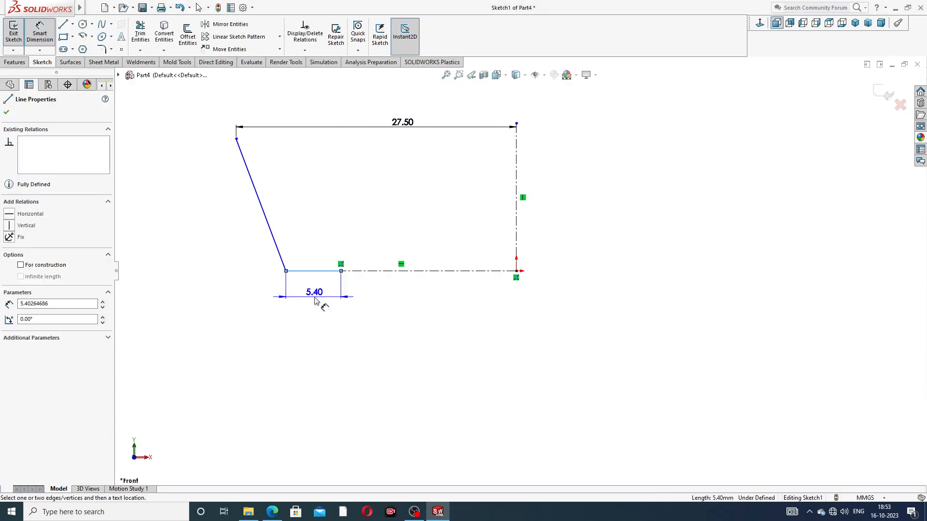
click(320, 296)
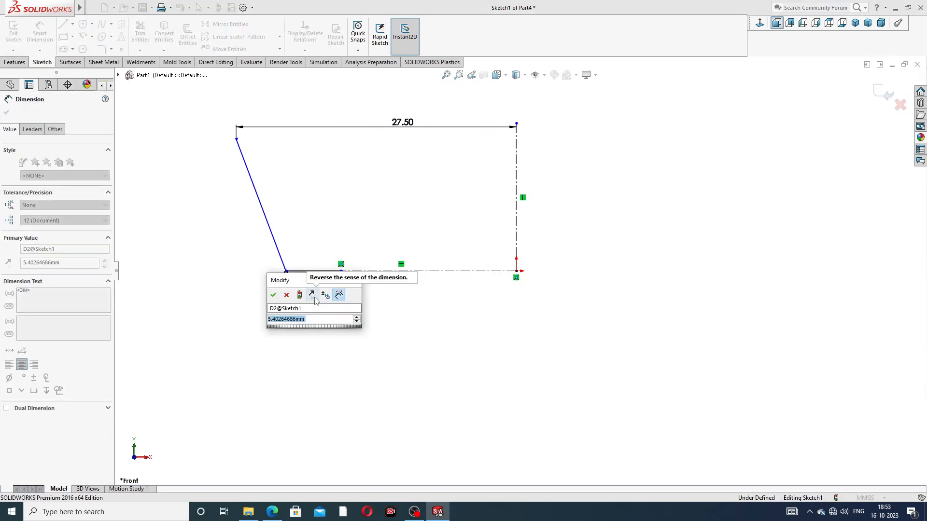
text(3.5)
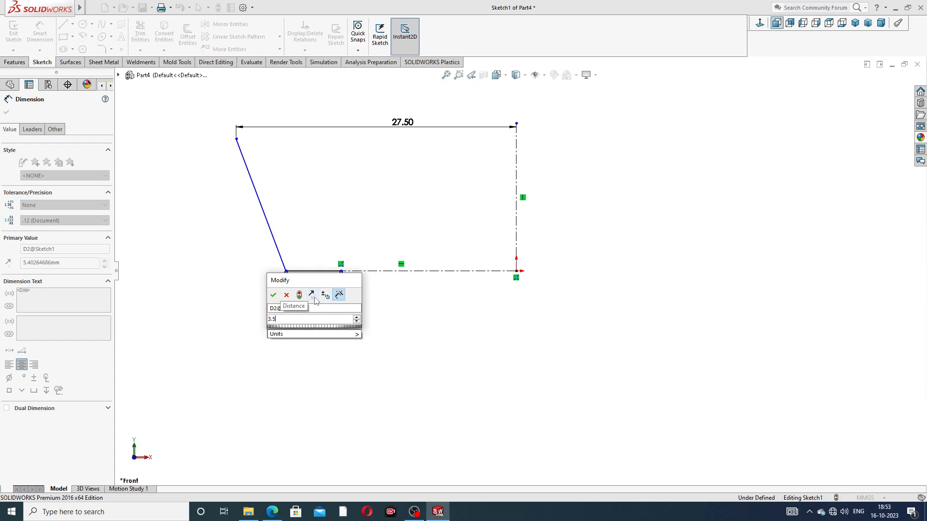
key(Return)
click(372, 327)
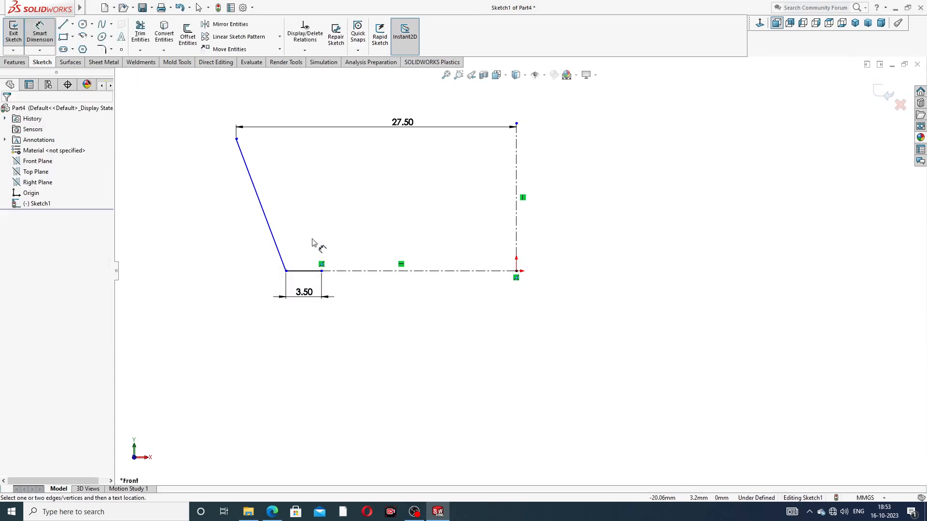
Dimension the vertical height between the slanted line's two endpoints as 16.23 mm.
click(237, 139)
click(287, 271)
click(223, 219)
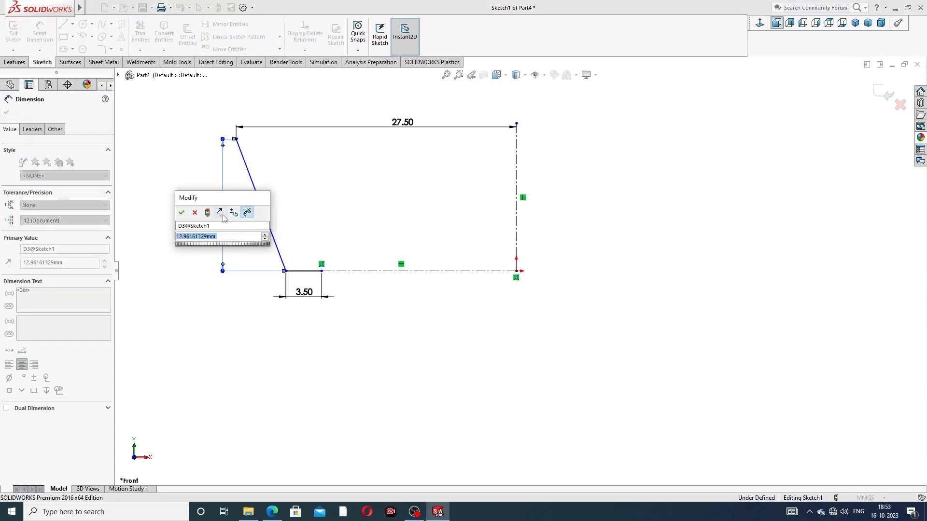
text(16.23)
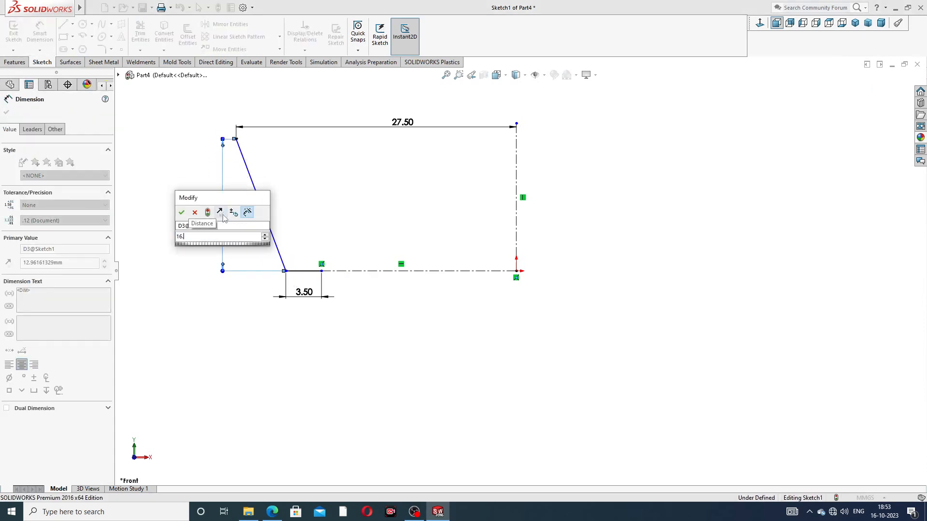
key(Return)
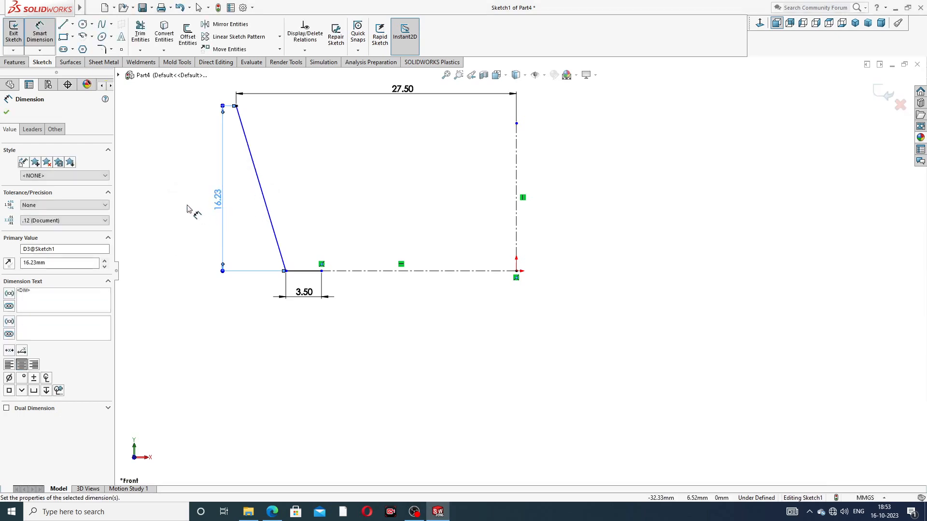
click(187, 205)
Dimension the angle between the slanted line and the short horizontal line as 102.78° and move its label outward.
scroll(341, 176, up, 2)
scroll(355, 248, down, 3)
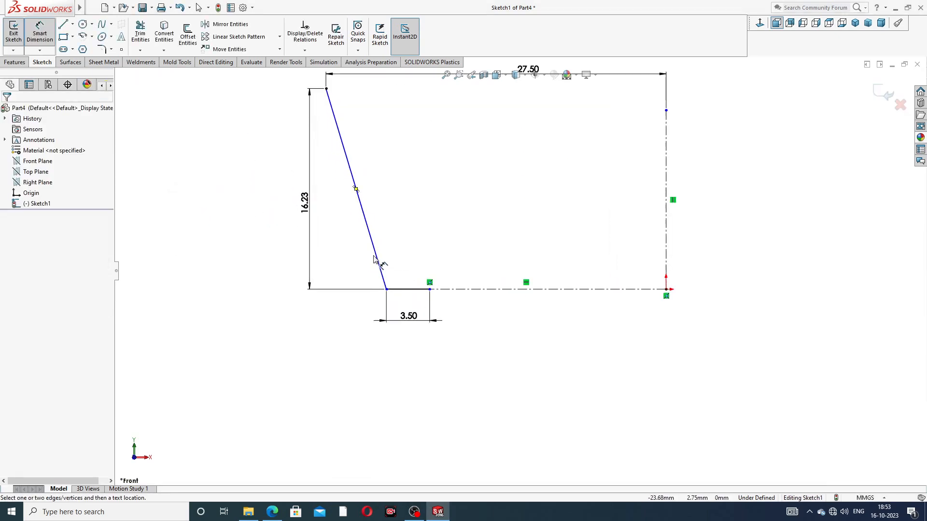
click(378, 259)
click(393, 289)
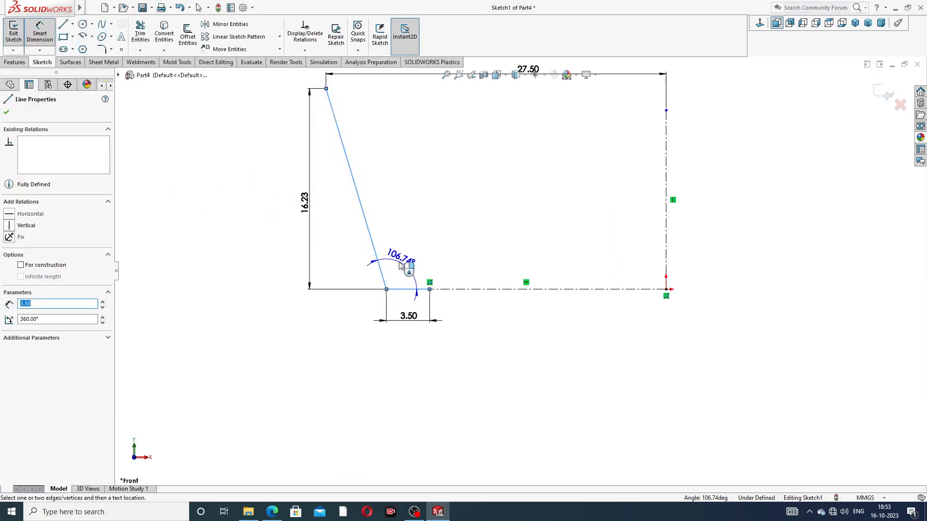
click(400, 266)
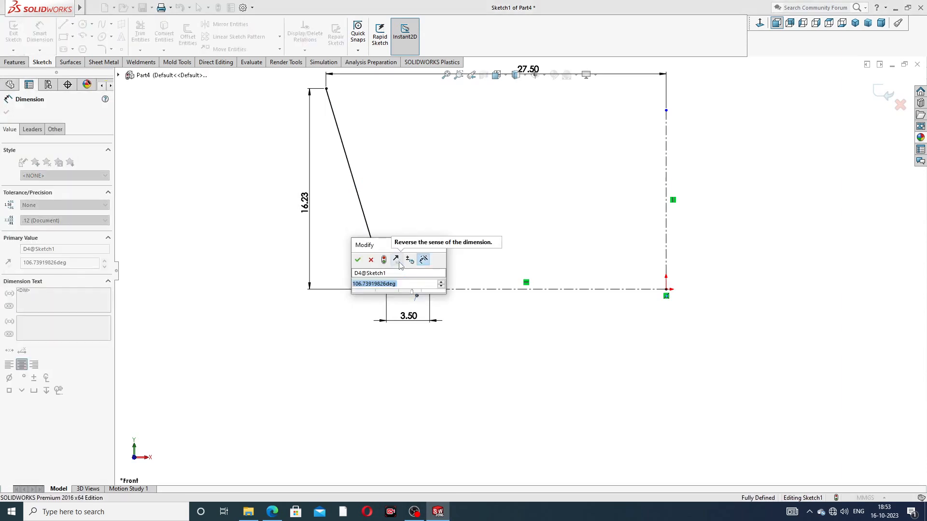
text(102.)
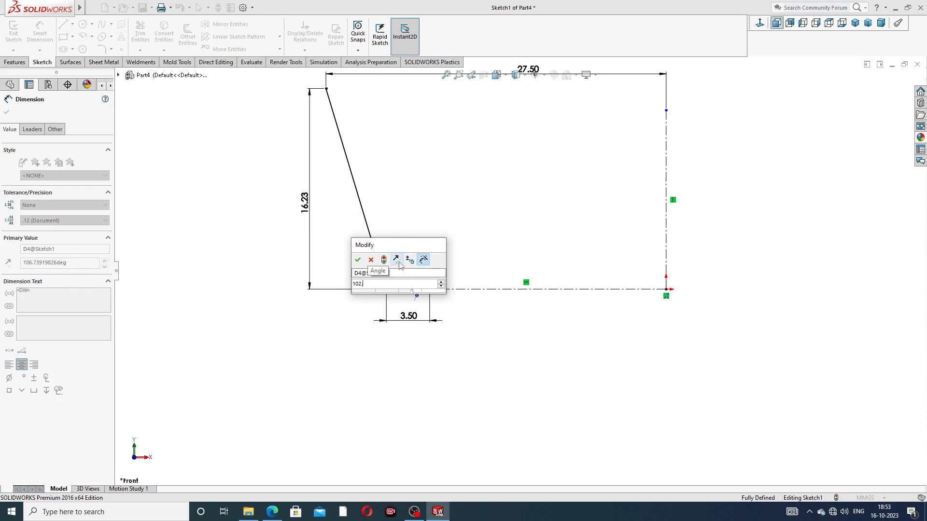
text(78)
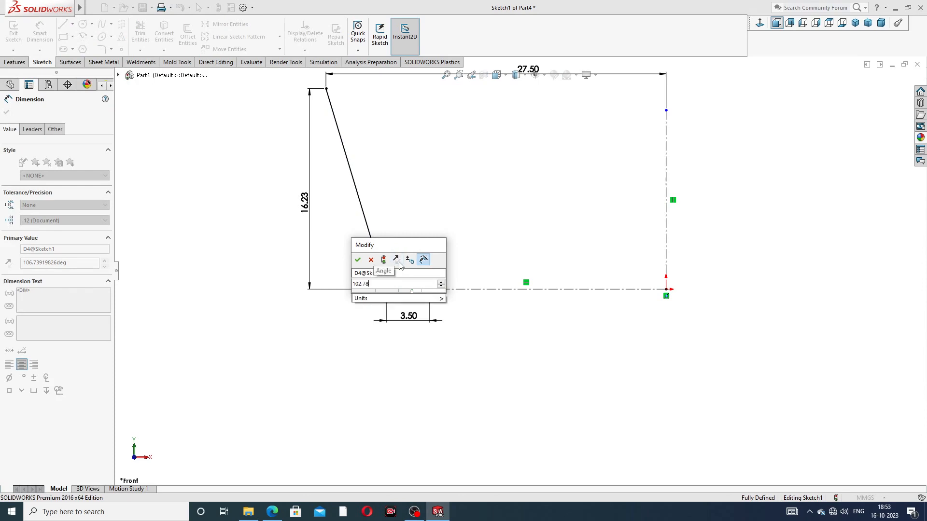
key(Return)
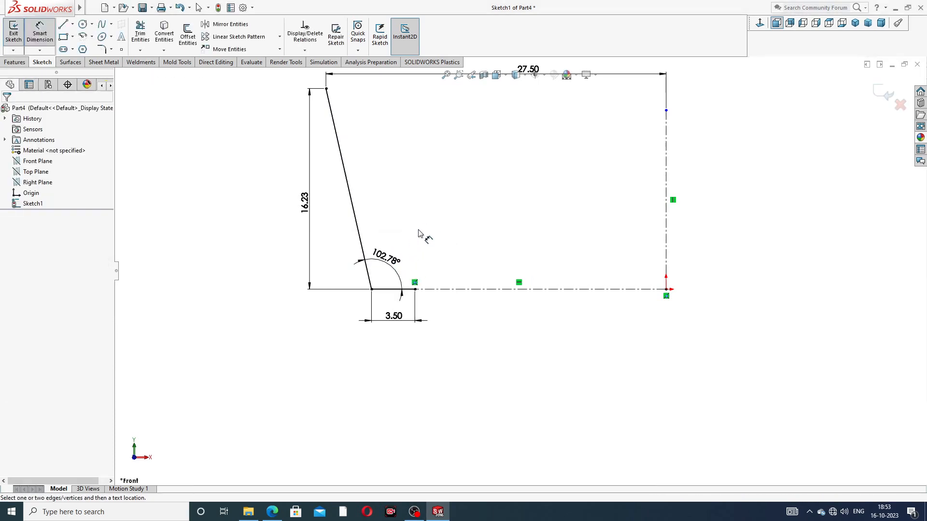
drag(389, 258, 408, 250)
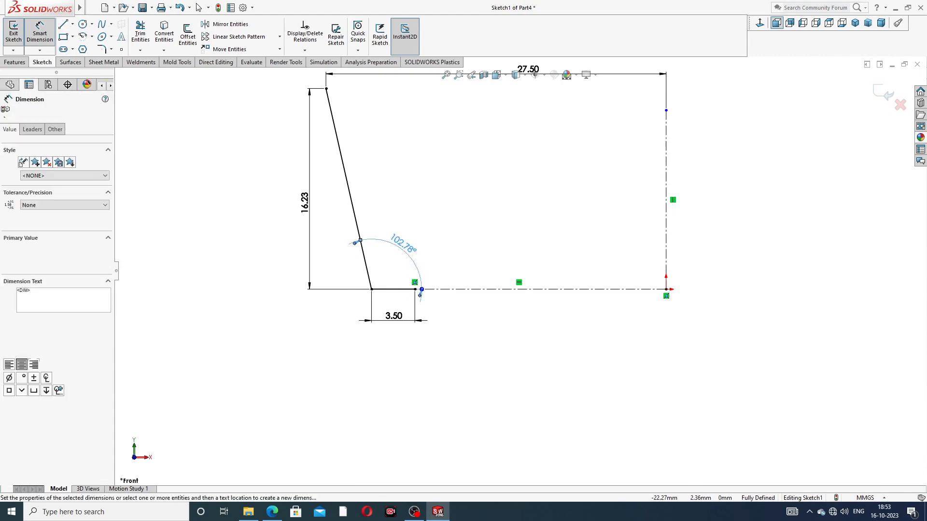
scroll(502, 211, up, 2)
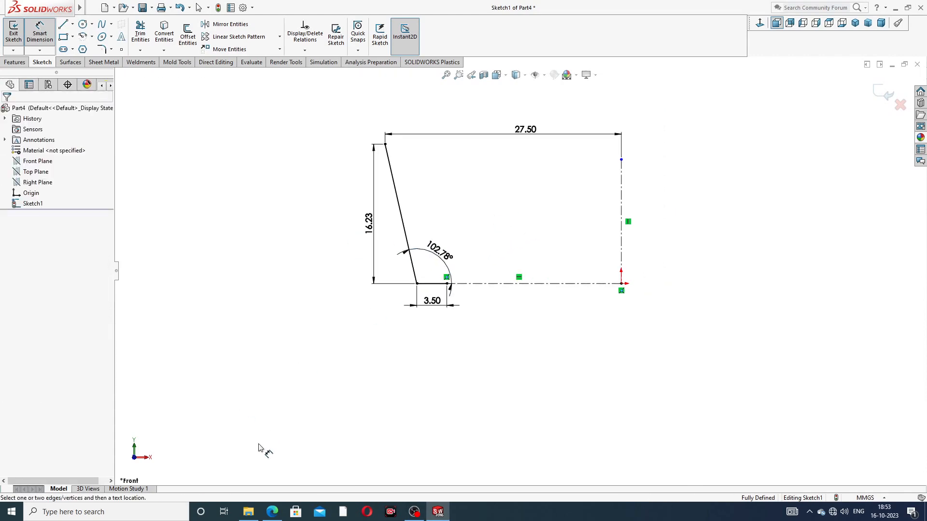
After checking the PART-04 cage PDF drawing, round the corner between the slanted and horizontal lines with a 1 mm sketch fillet.
click(274, 512)
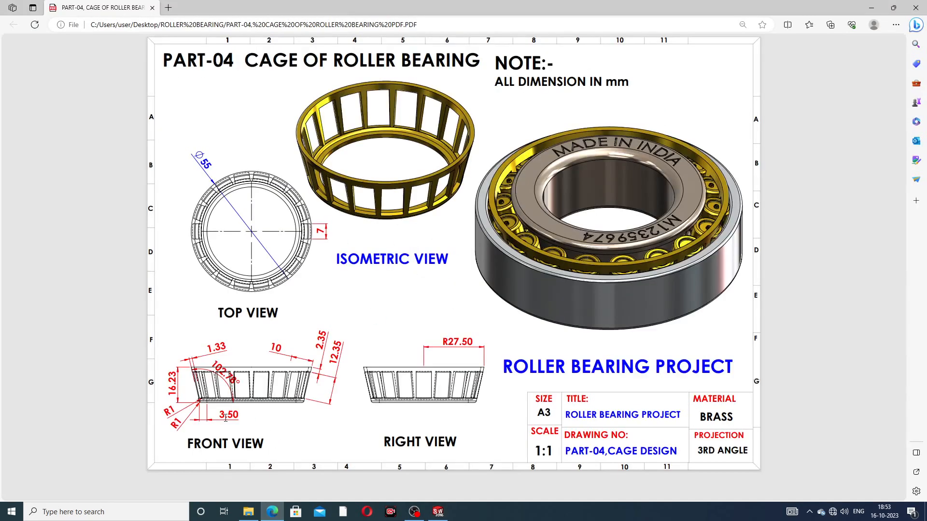
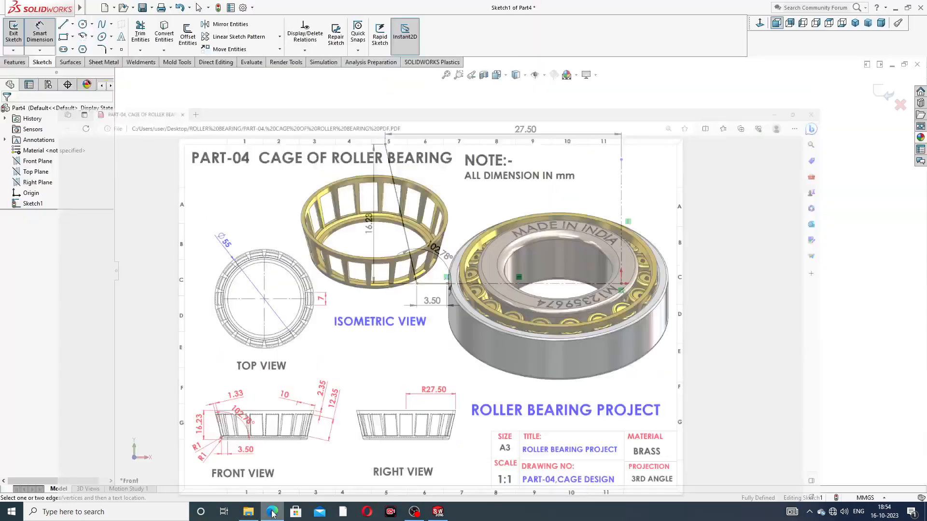
click(272, 512)
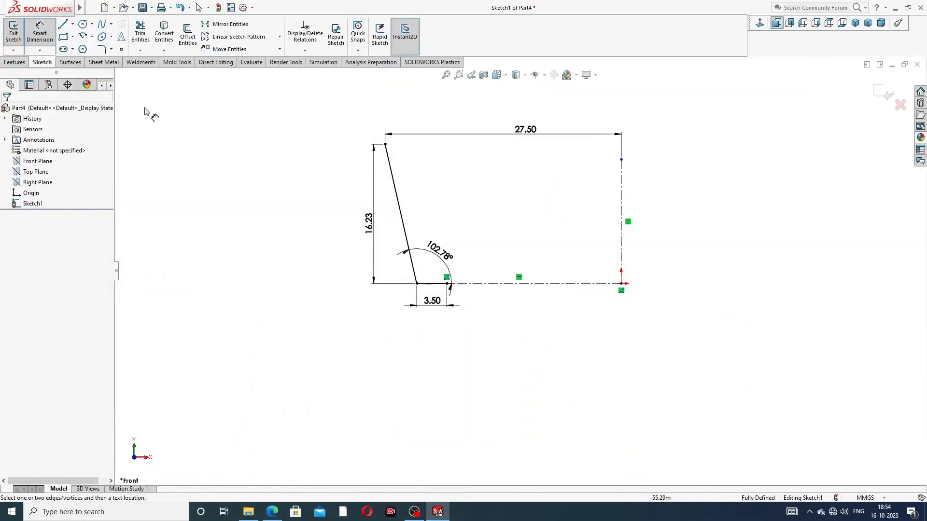
right_click(182, 116)
click(205, 143)
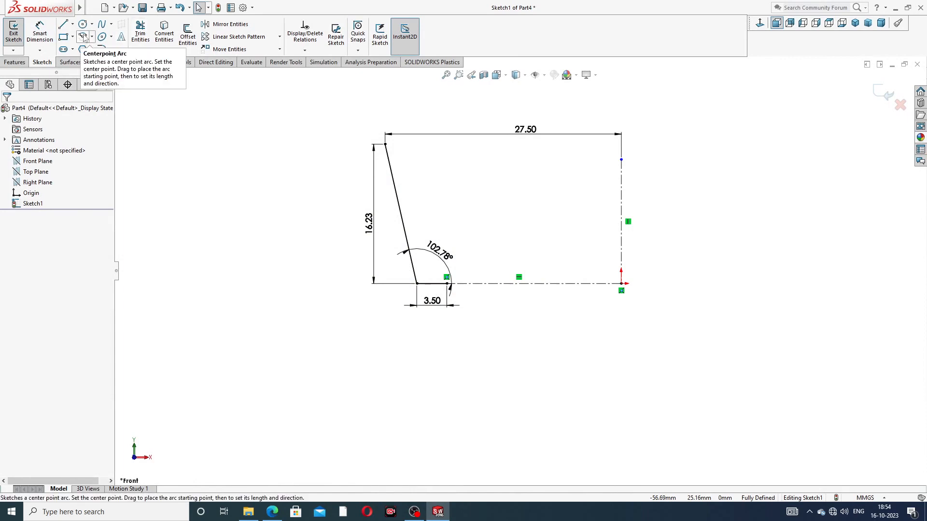
click(111, 50)
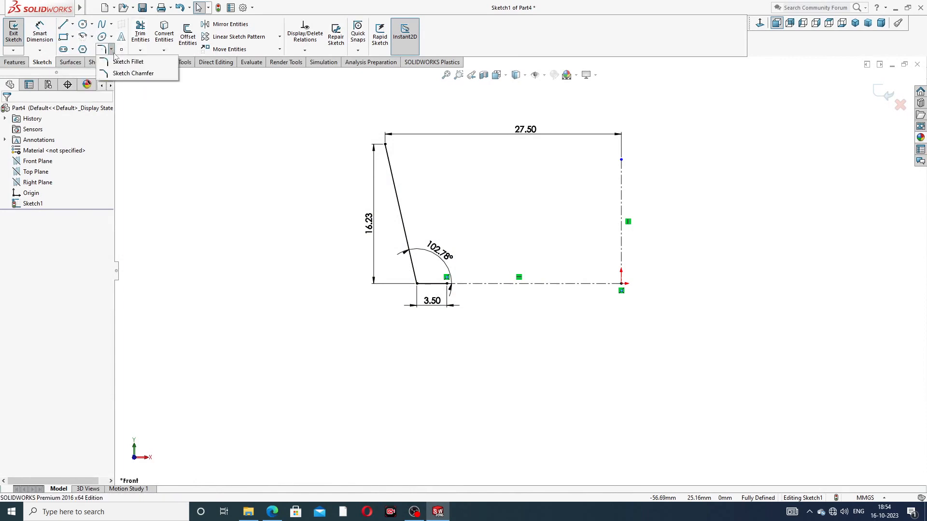
click(125, 66)
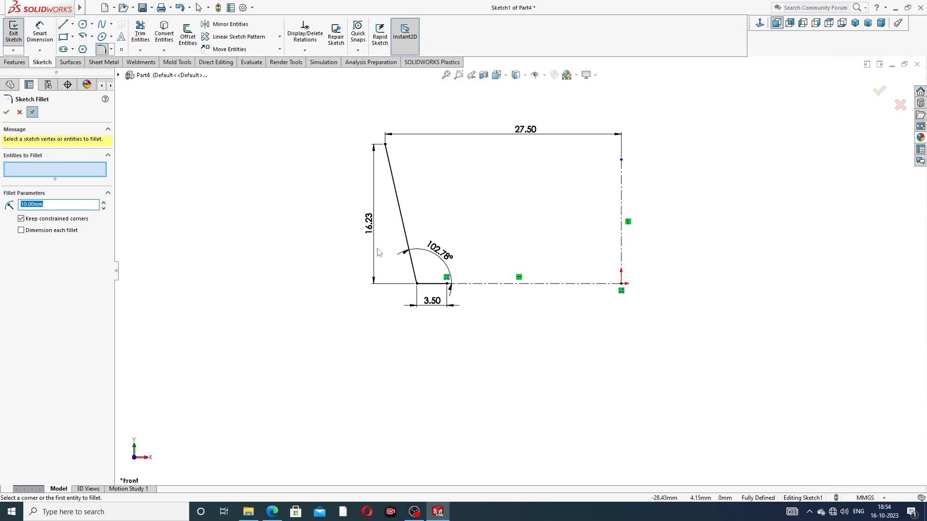
text(1)
click(417, 283)
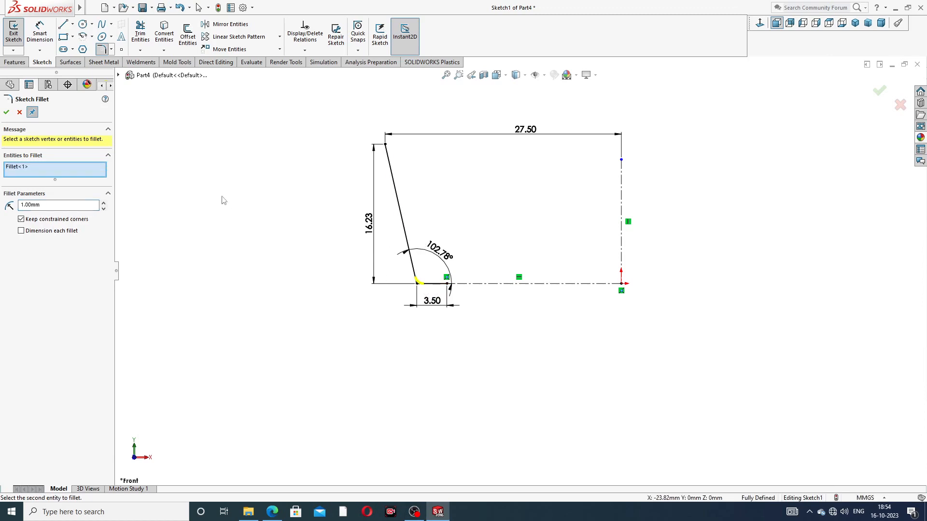
click(7, 112)
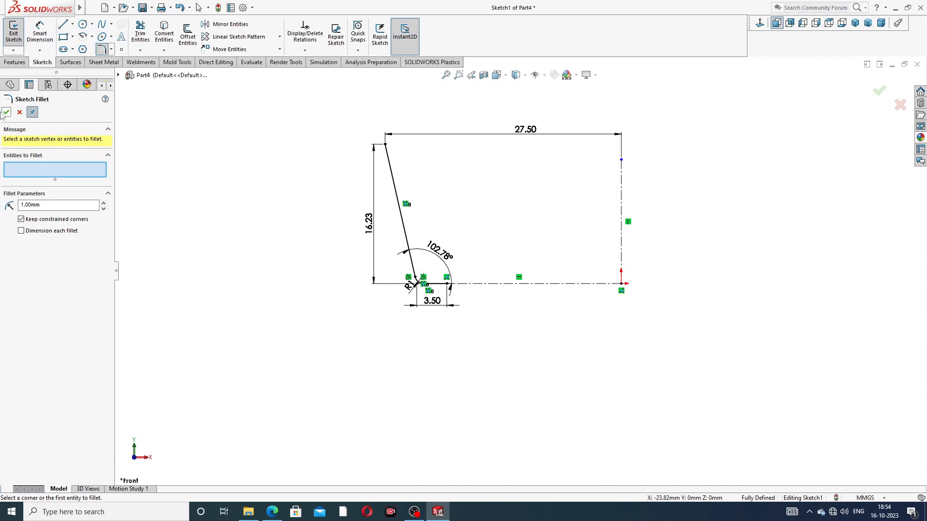
click(8, 113)
Move the fillet's radius dimension farther out from the rounded corner.
scroll(406, 278, down, 4)
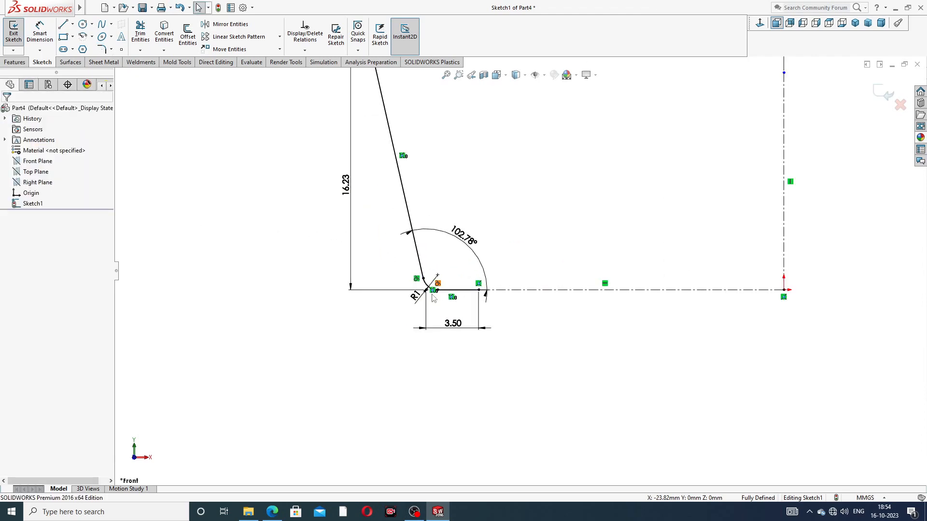
drag(415, 299, 405, 314)
click(362, 338)
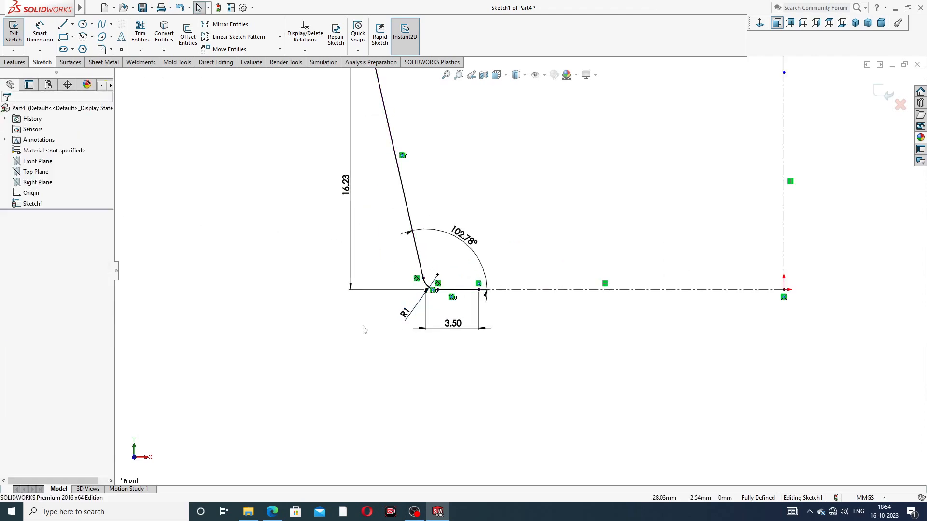
scroll(378, 223, up, 3)
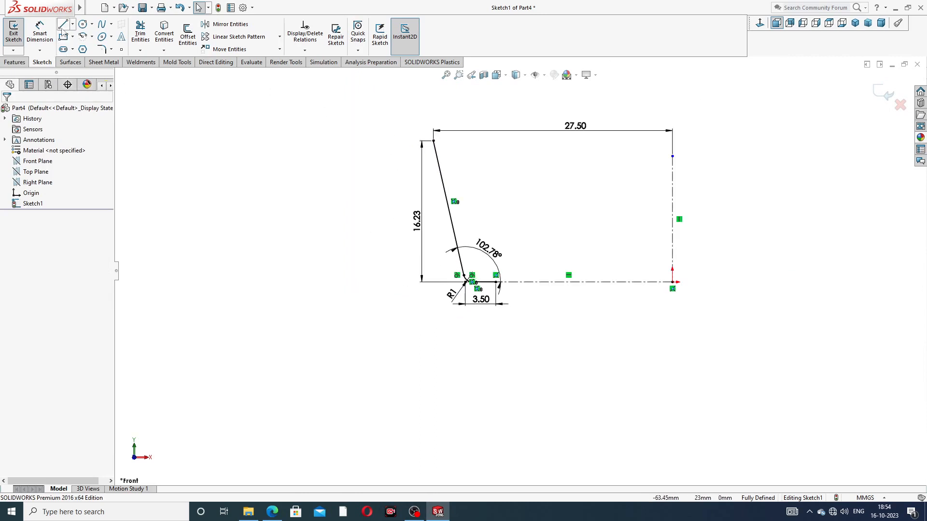
Offset the connected slanted line, fillet and base line inward by 1.33 mm and move the offset dimension clear of the profile.
click(163, 34)
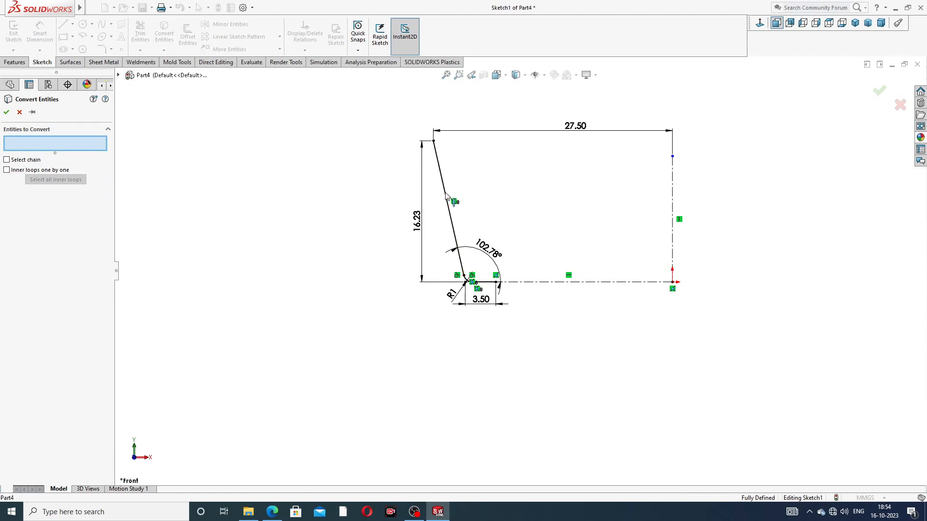
click(19, 112)
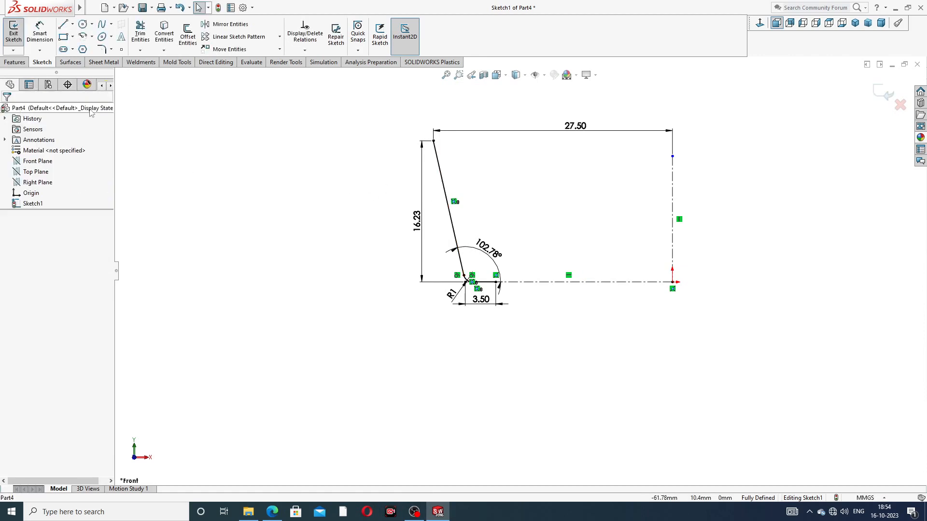
click(188, 36)
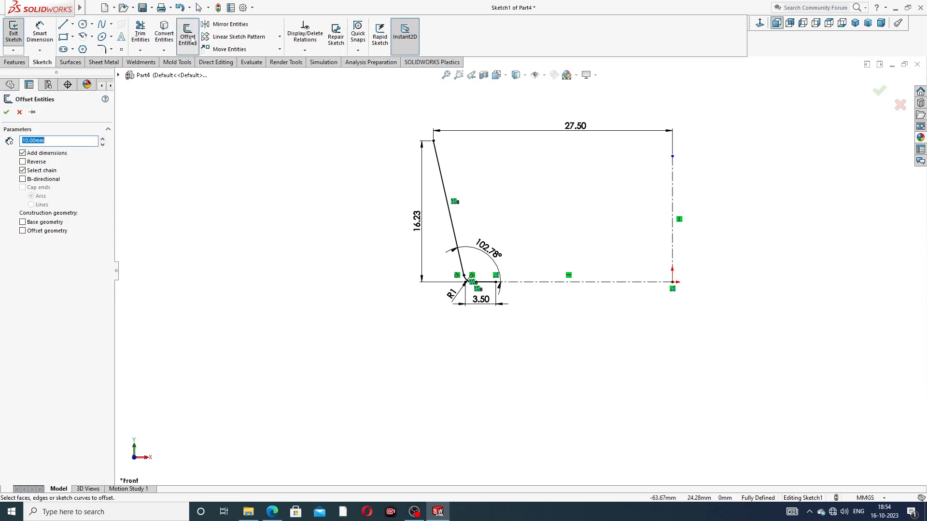
click(445, 189)
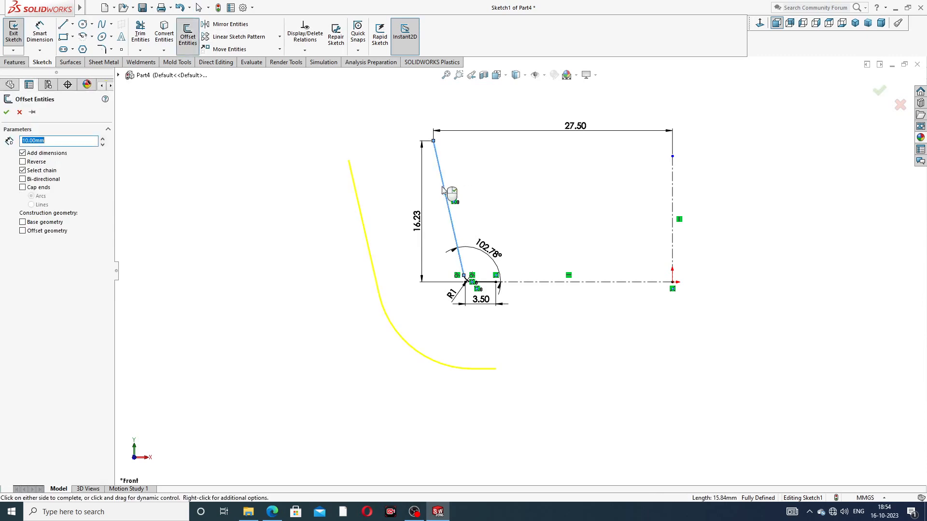
text(1.33)
key(Return)
click(36, 162)
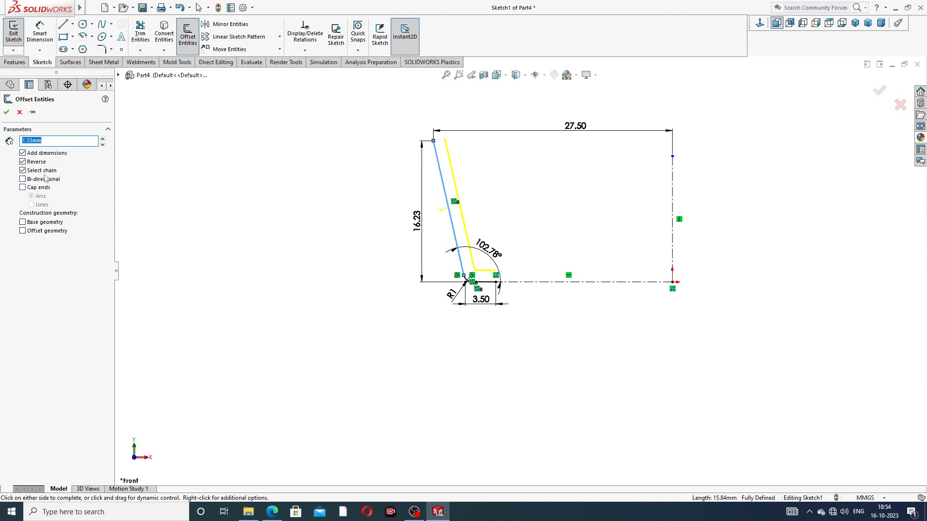
click(7, 112)
drag(468, 207, 487, 203)
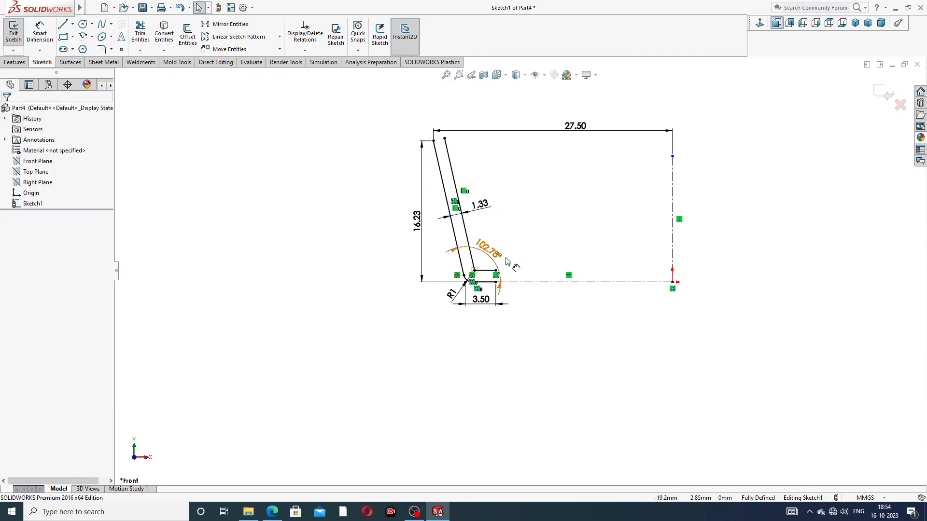
Close the open end of the short horizontal leg with a vertical line between the offset line and the base line.
scroll(483, 274, down, 3)
scroll(492, 279, up, 2)
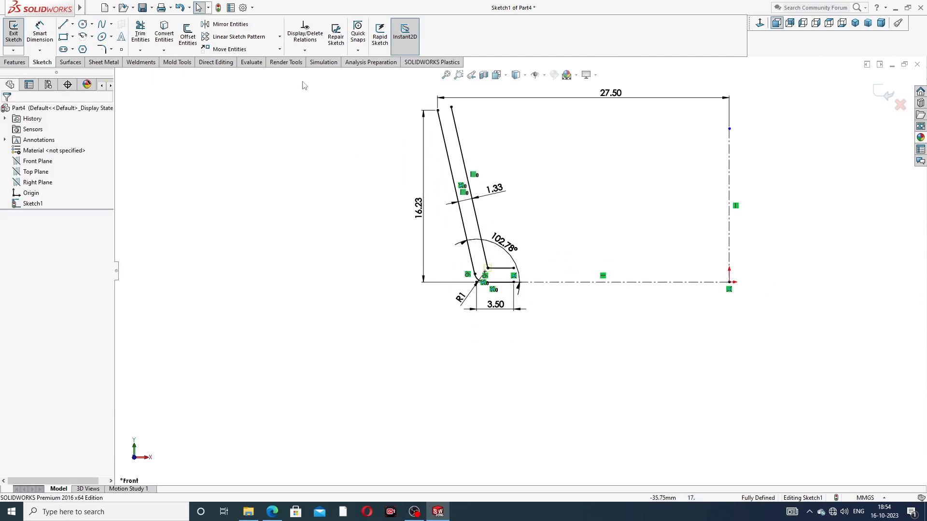
click(63, 24)
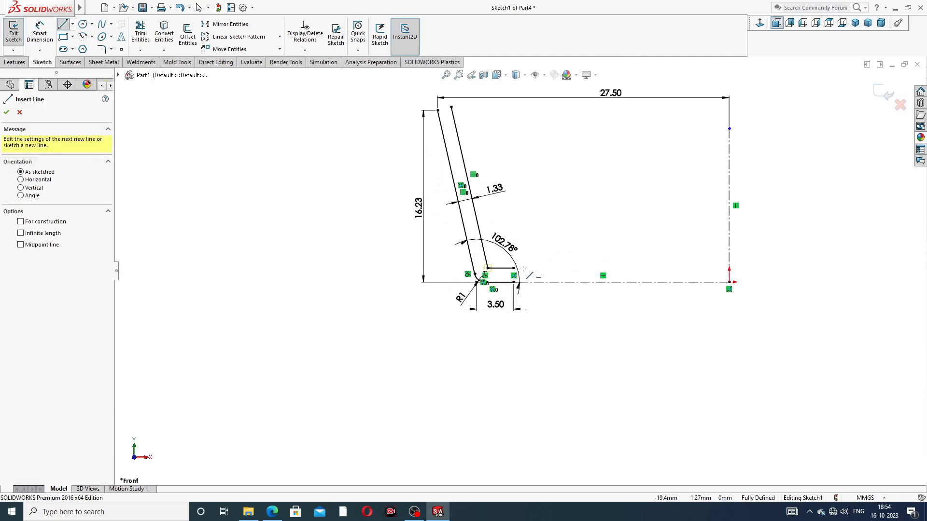
scroll(515, 270, down, 5)
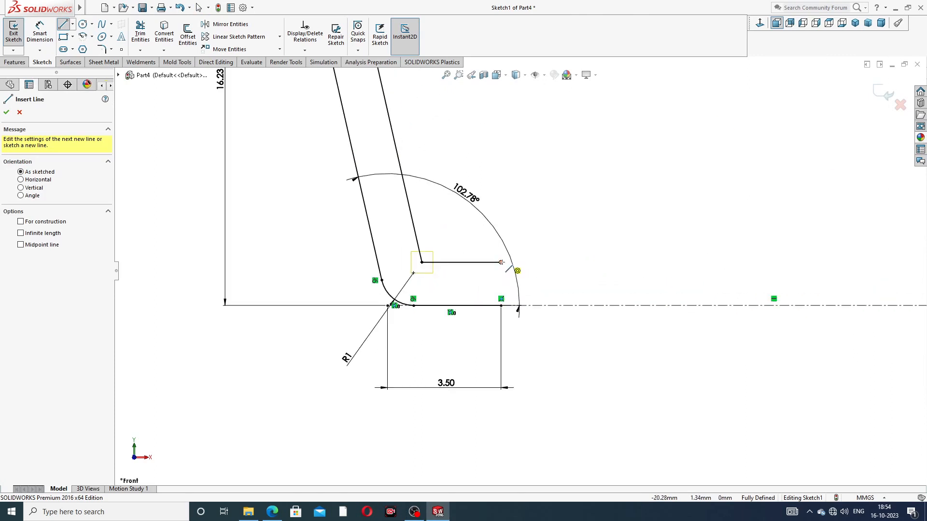
click(501, 262)
click(518, 313)
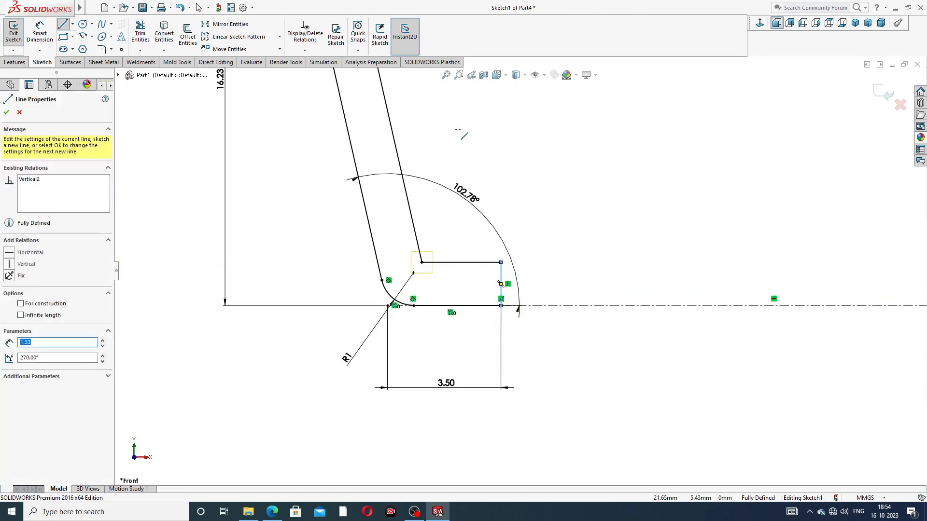
Draw a horizontal line from the upper end of the outer slanted line across to the inner slanted line.
scroll(518, 272, up, 5)
scroll(449, 115, down, 5)
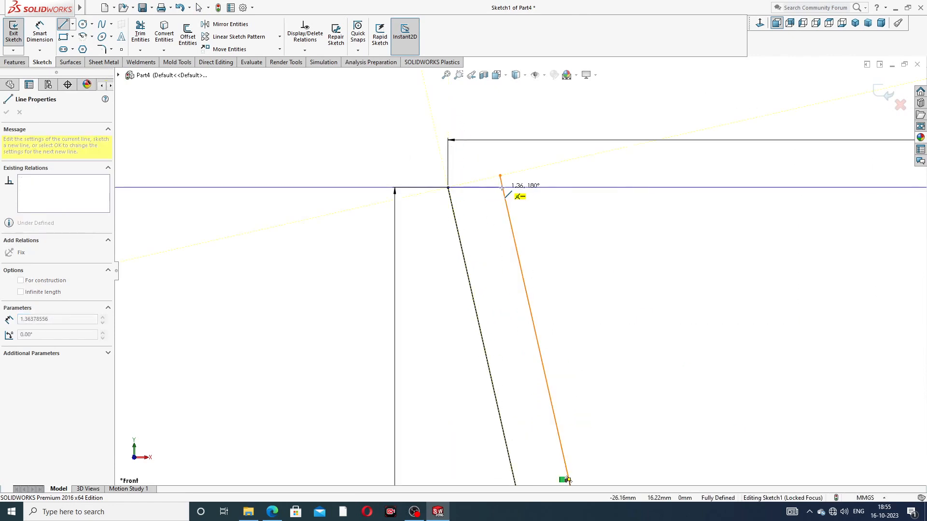
click(501, 188)
right_click(512, 188)
click(554, 181)
Trim off the piece of the inner slanted line that extends above the horizontal closing line.
scroll(511, 189, down, 2)
click(140, 31)
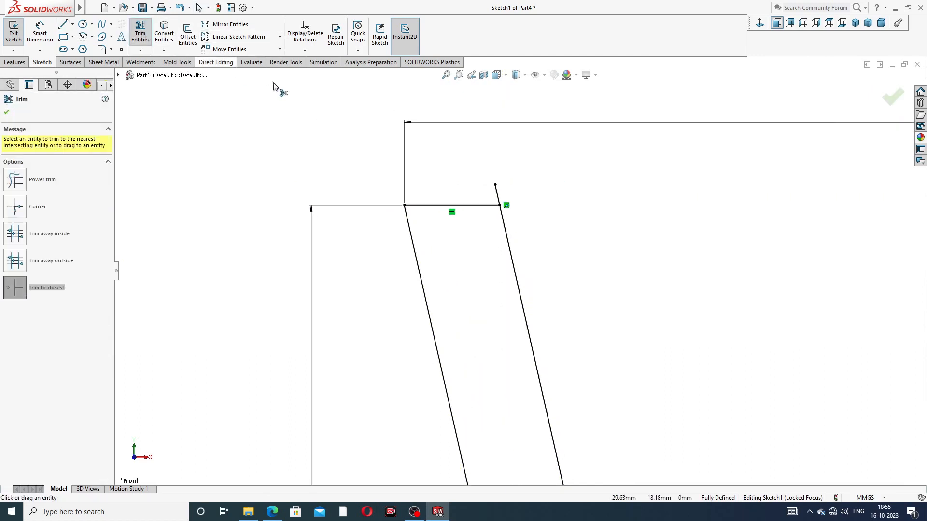
click(497, 192)
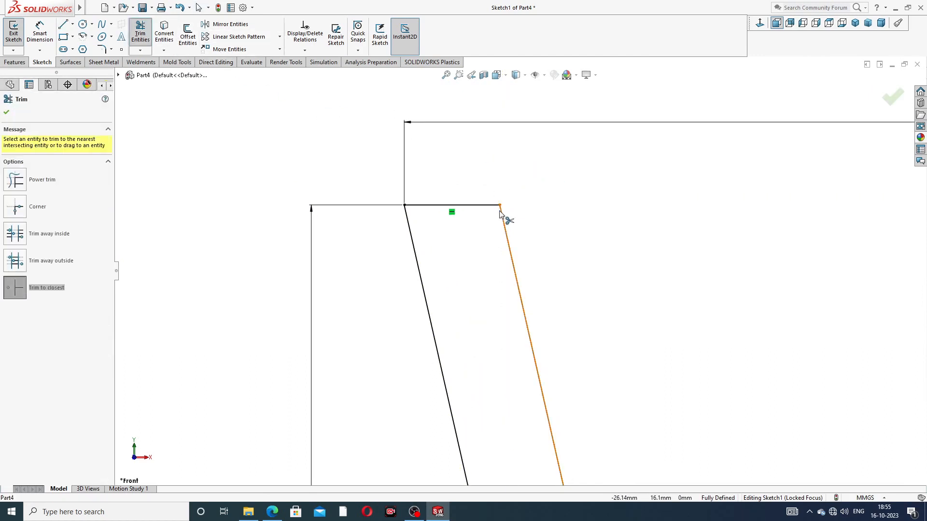
scroll(505, 212, down, 3)
scroll(469, 193, up, 8)
scroll(522, 381, up, 4)
scroll(579, 404, down, 2)
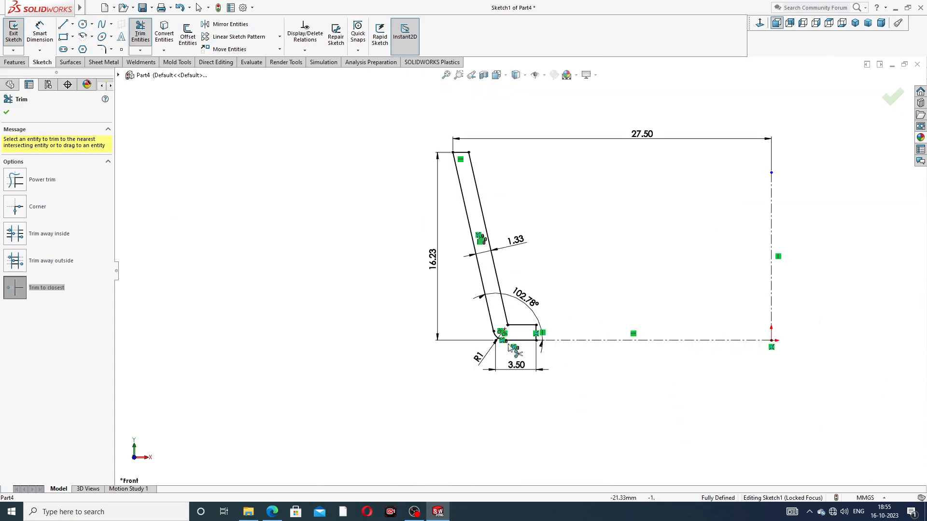
right_click(361, 214)
click(391, 144)
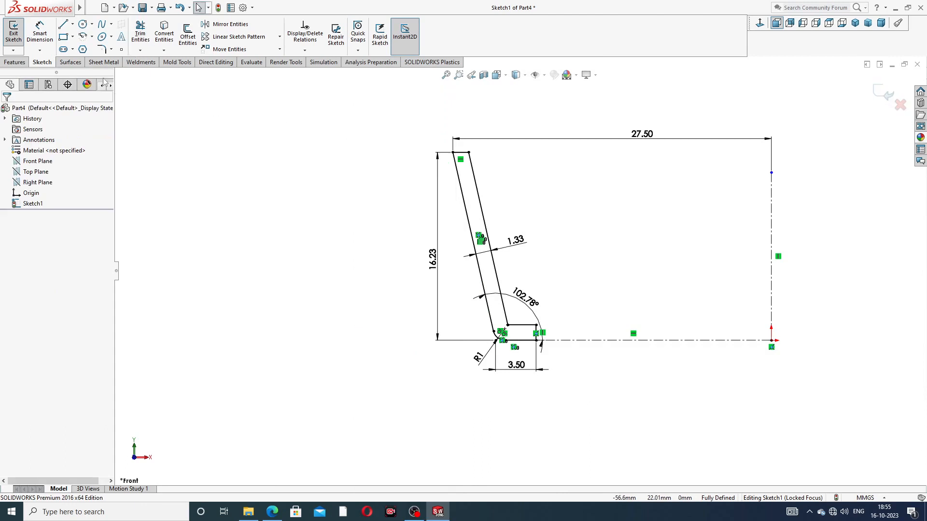
Round the inner corner between the offset slanted line and the short horizontal line with a 1 mm sketch fillet.
click(102, 49)
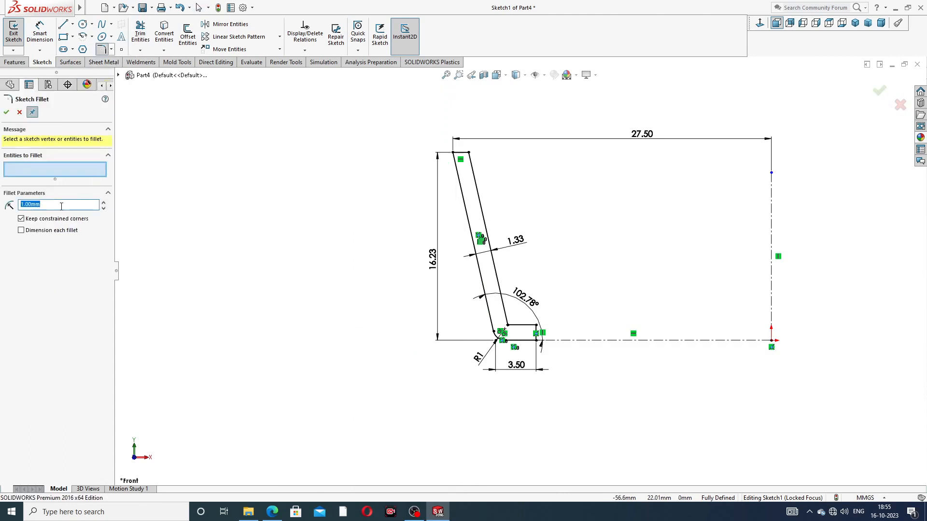
scroll(494, 342, down, 5)
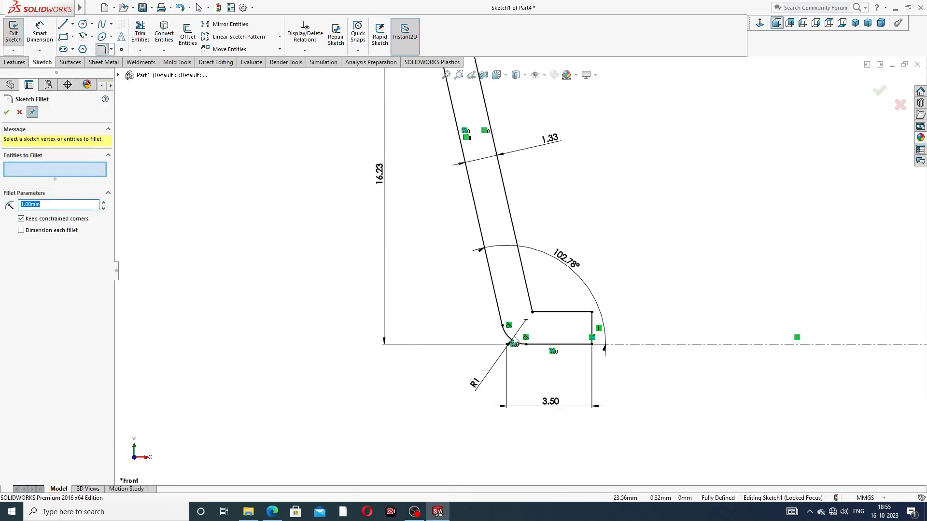
click(547, 282)
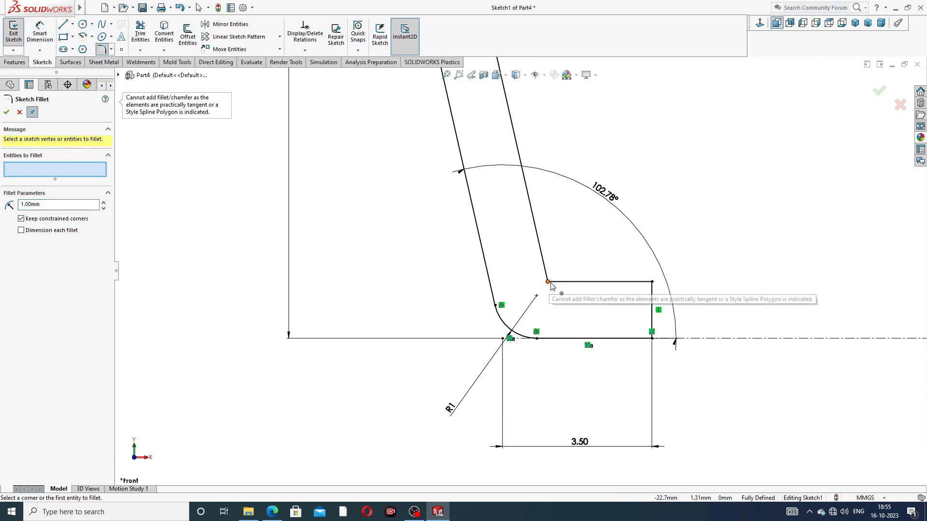
click(544, 268)
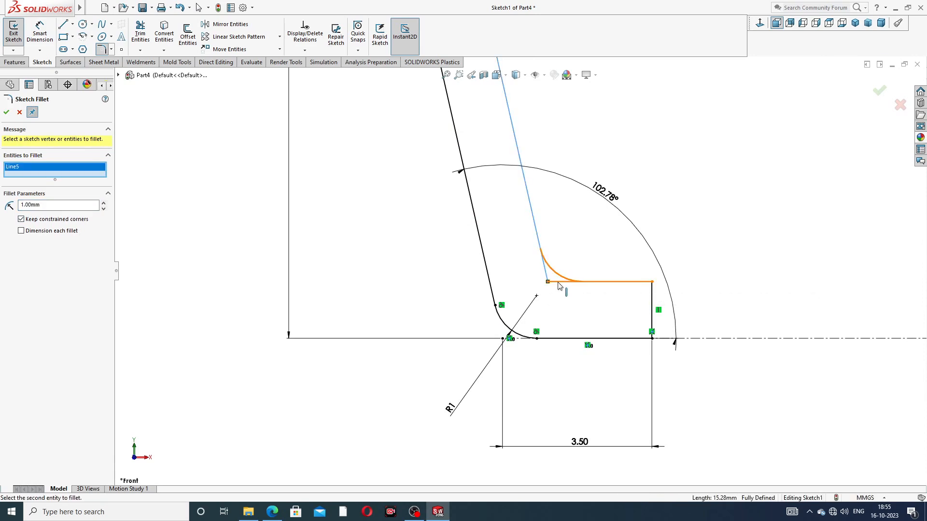
click(7, 112)
click(7, 113)
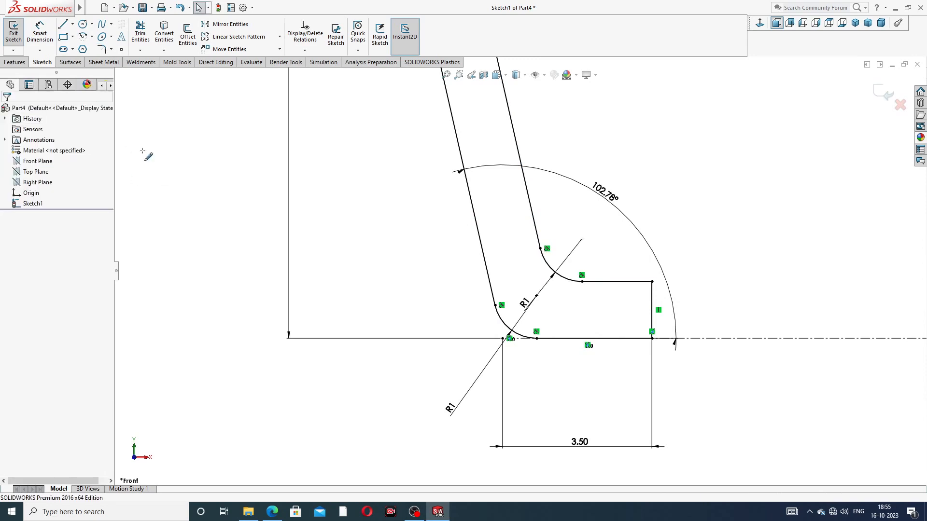
Move the radius dimensions of the inner and outer fillets so their leaders no longer overlap.
drag(525, 303, 520, 280)
drag(451, 408, 450, 379)
click(702, 215)
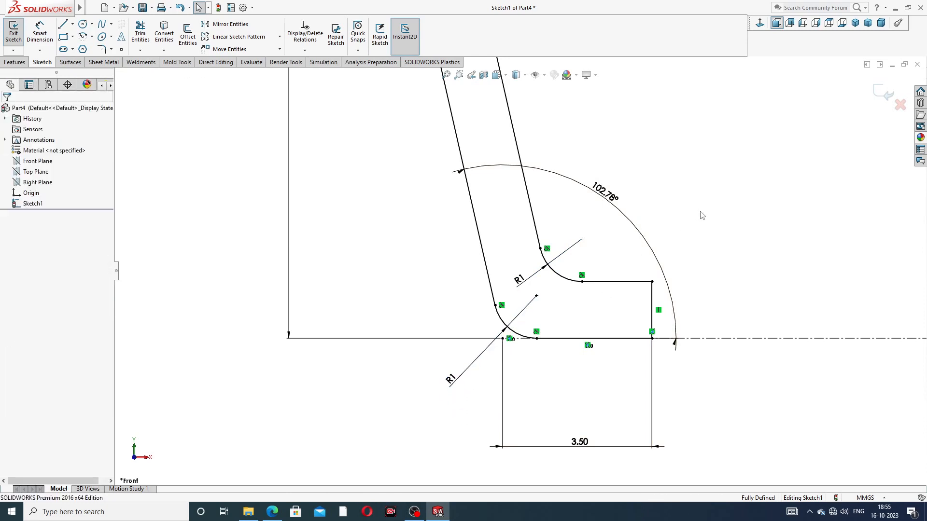
Reposition the 3.50 base length, 102.78° angle and 27.50 radius dimensions neatly around the profile.
key(f)
drag(550, 372, 543, 344)
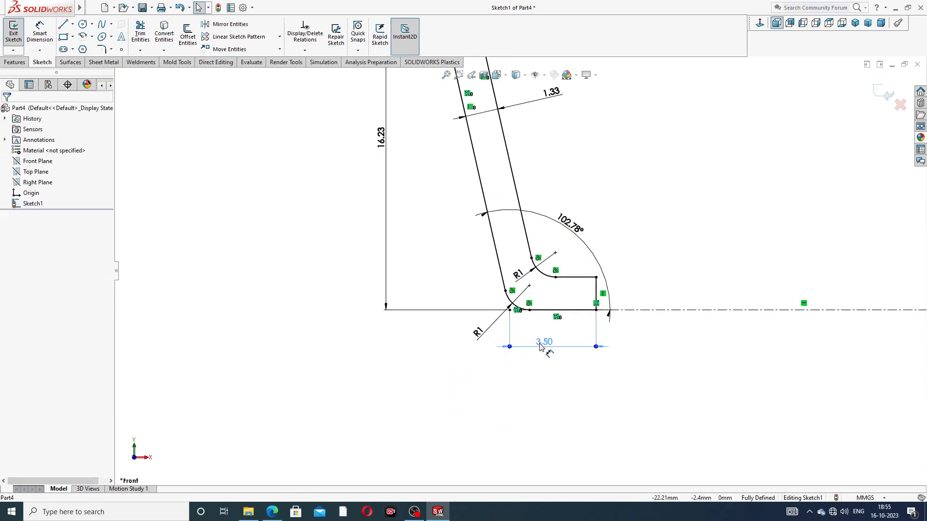
drag(570, 223, 579, 219)
click(662, 211)
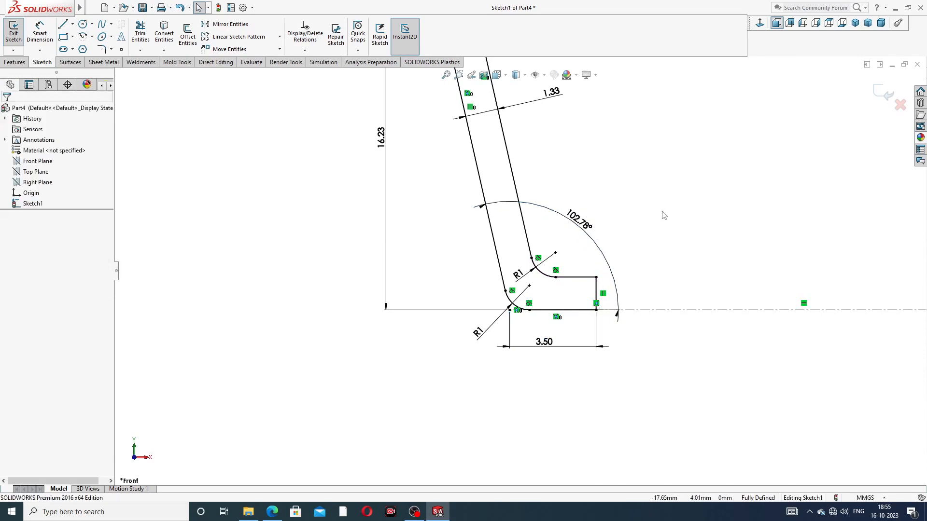
key(f)
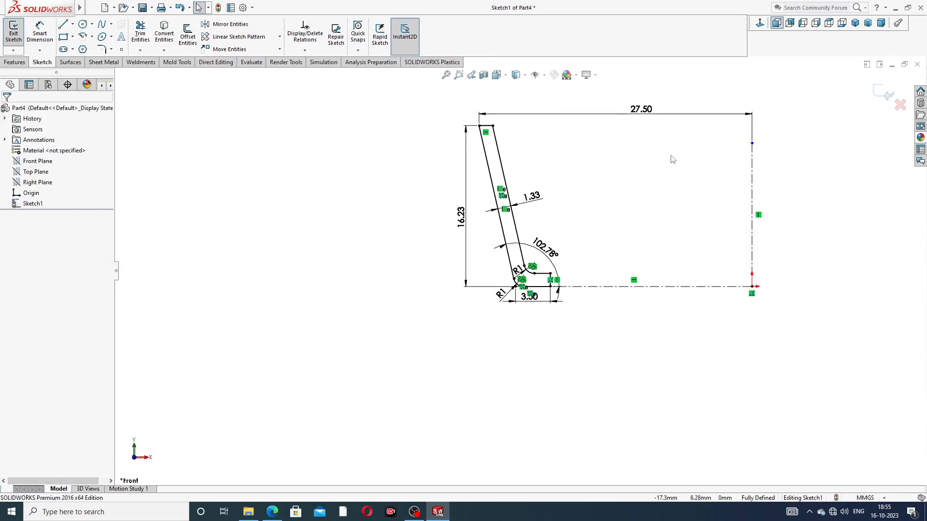
drag(651, 116, 639, 115)
click(786, 136)
scroll(630, 172, down, 2)
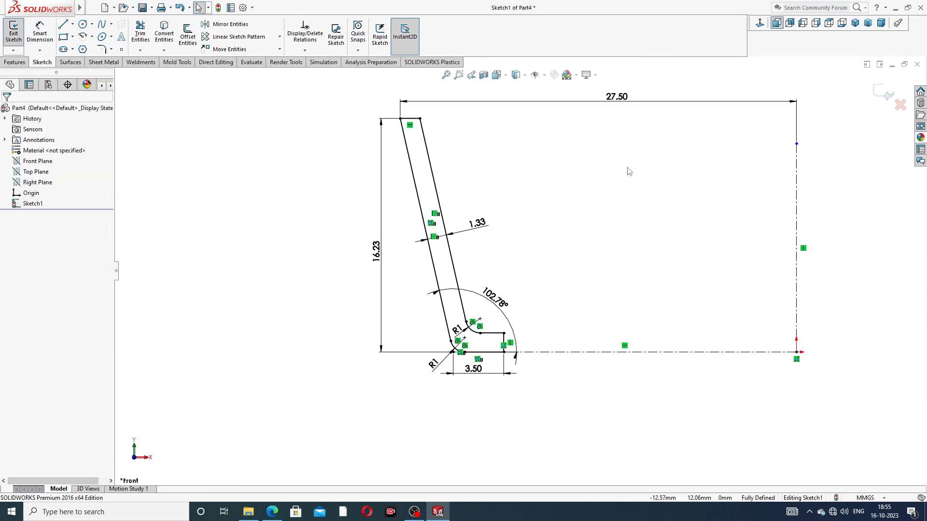
After checking the PART-04 cage PDF drawing, revolve the closed profile 360° about the vertical centerline.
click(283, 509)
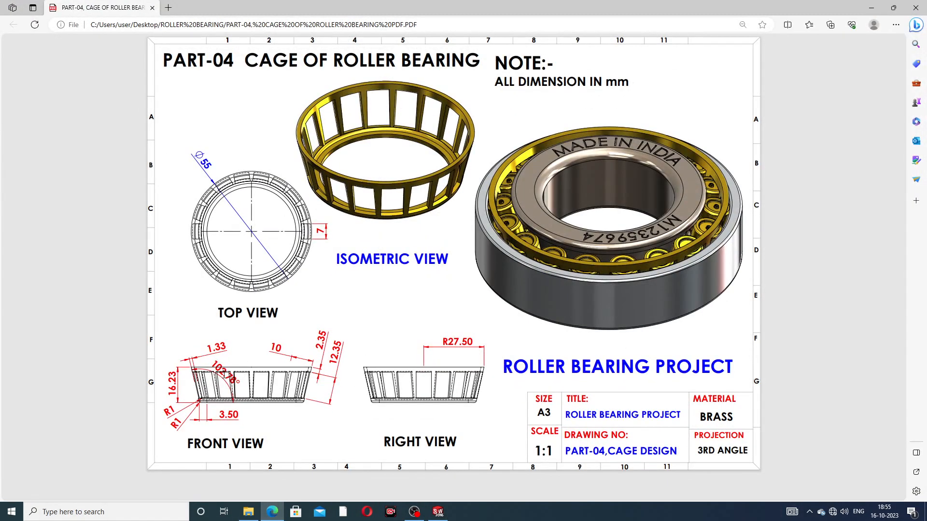
click(273, 511)
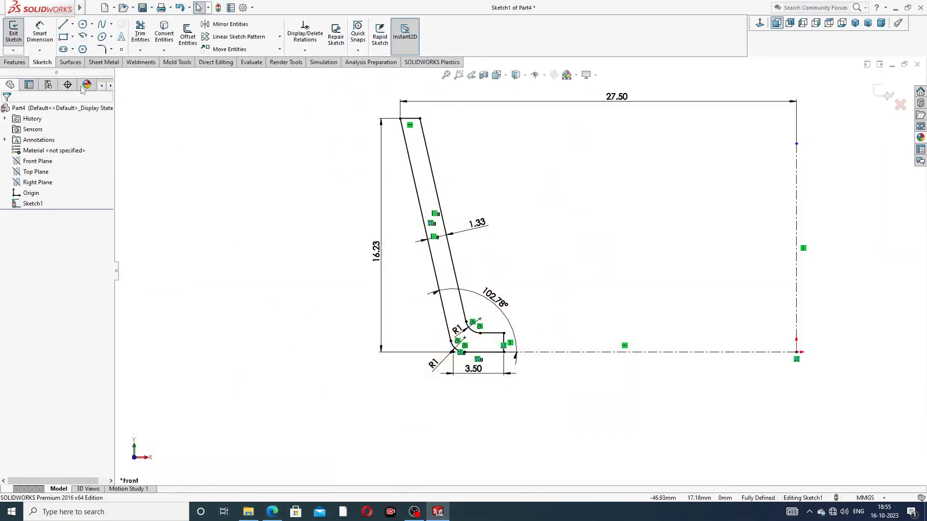
click(16, 63)
click(46, 33)
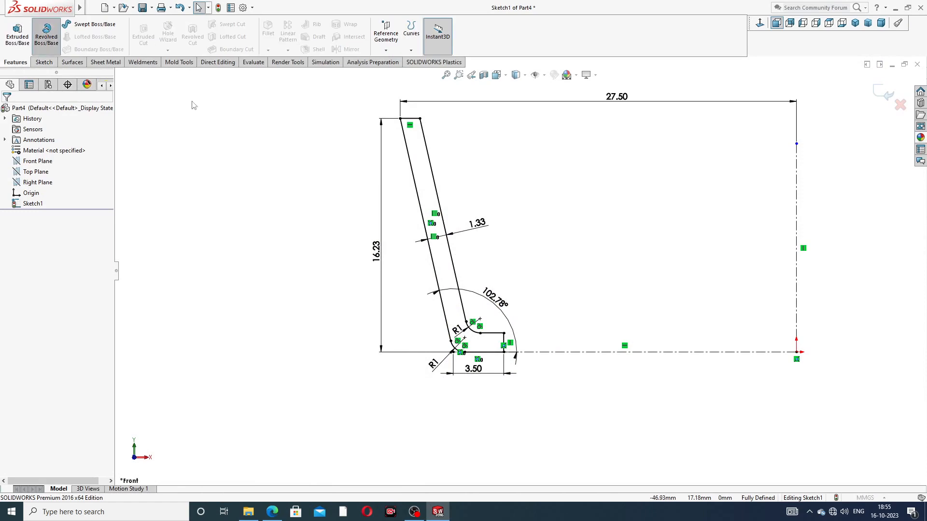
click(710, 262)
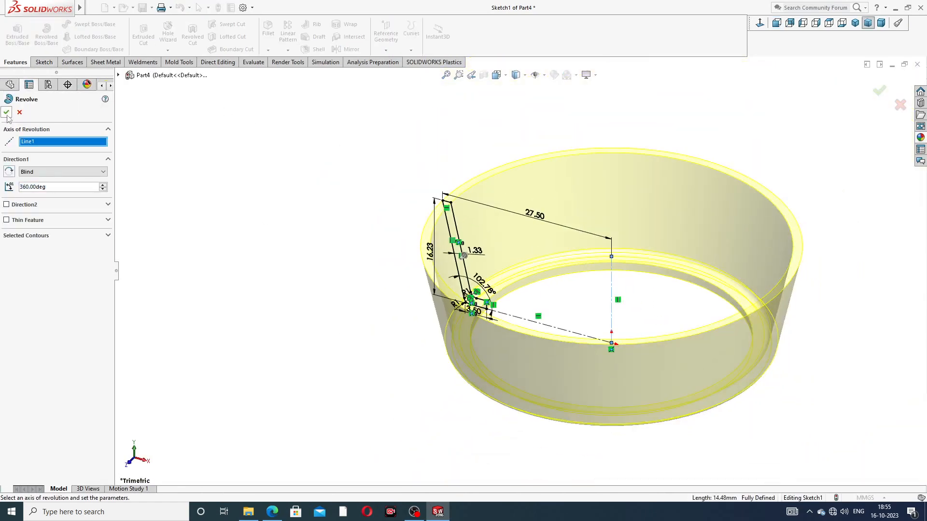
click(6, 112)
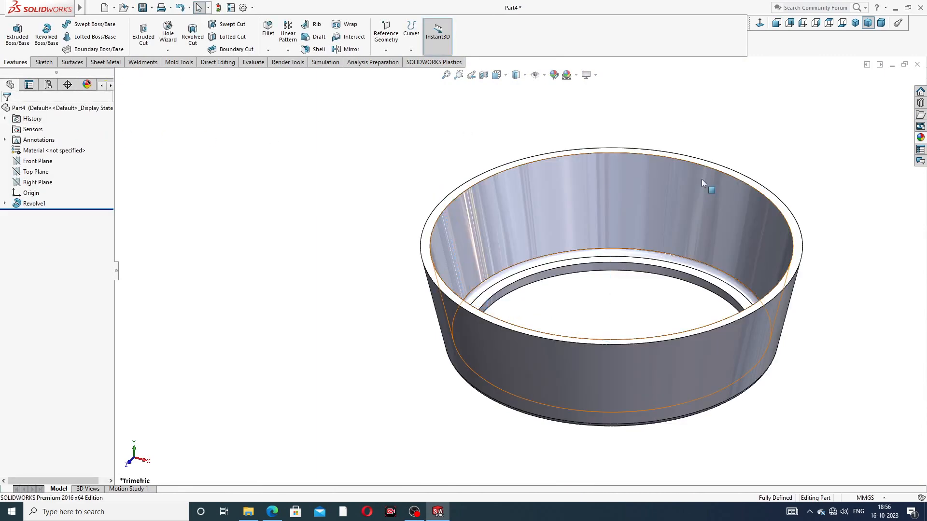
middle_drag(685, 230, 699, 162)
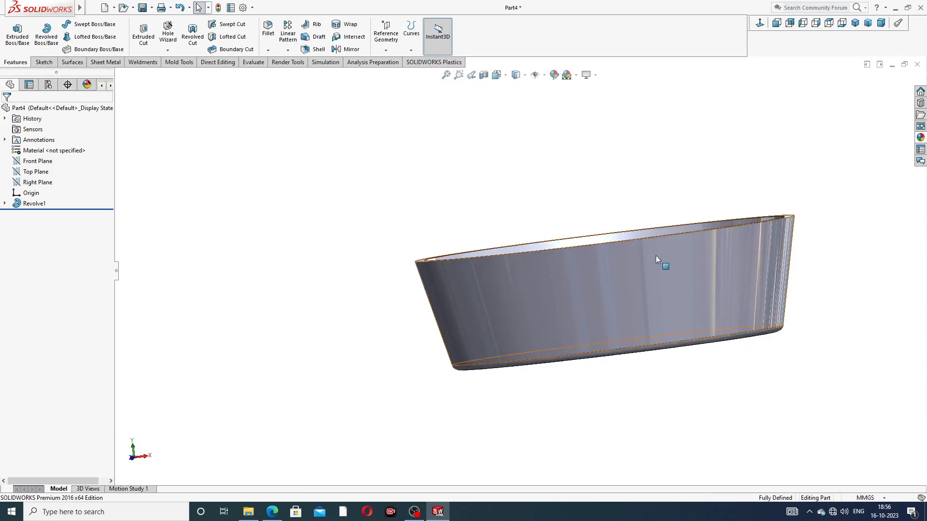
middle_drag(658, 260, 724, 174)
middle_drag(703, 262, 737, 326)
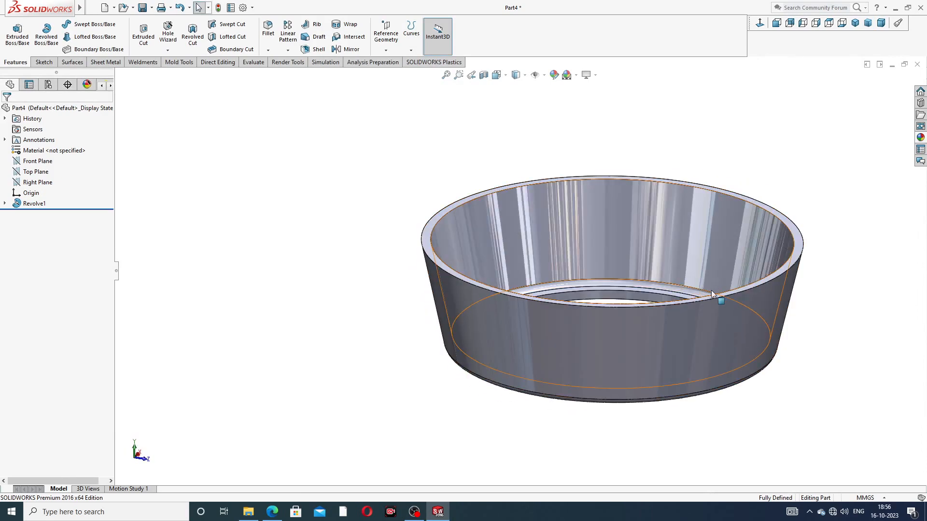
scroll(434, 269, up, 2)
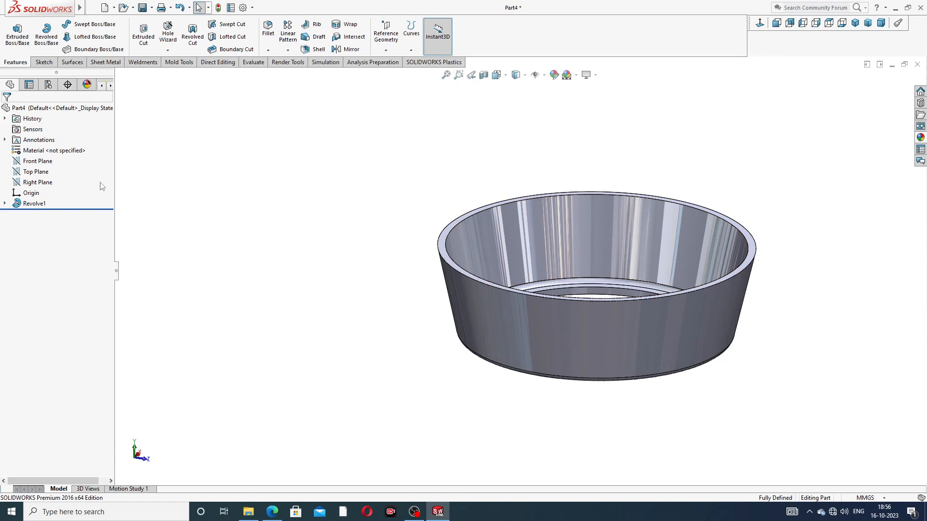
Sketch on the Front Plane, convert the ring's slanted outer silhouette edge on the positive X side into a line, and exit the sketch.
click(41, 162)
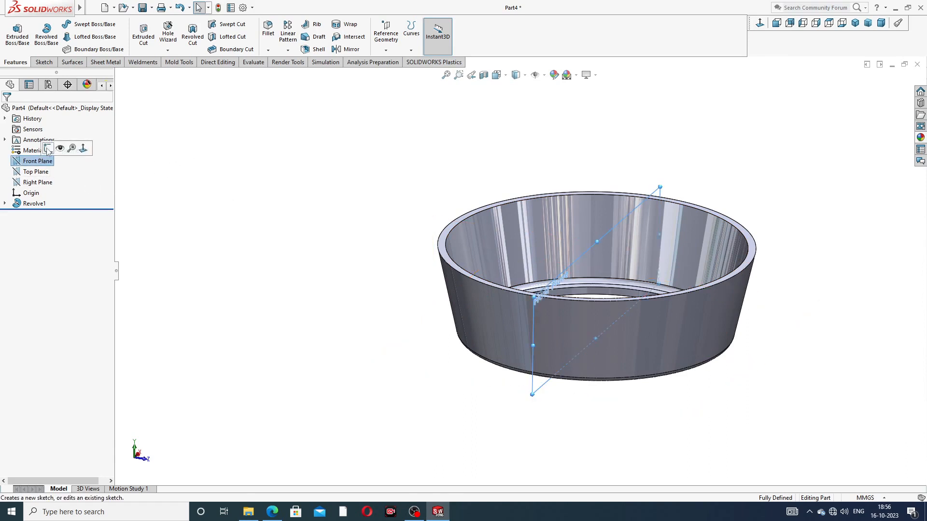
click(48, 149)
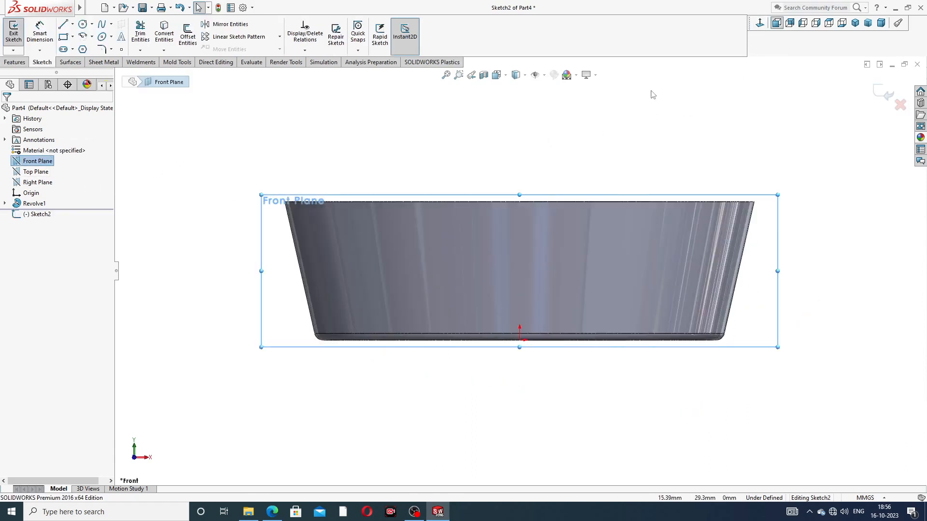
click(747, 241)
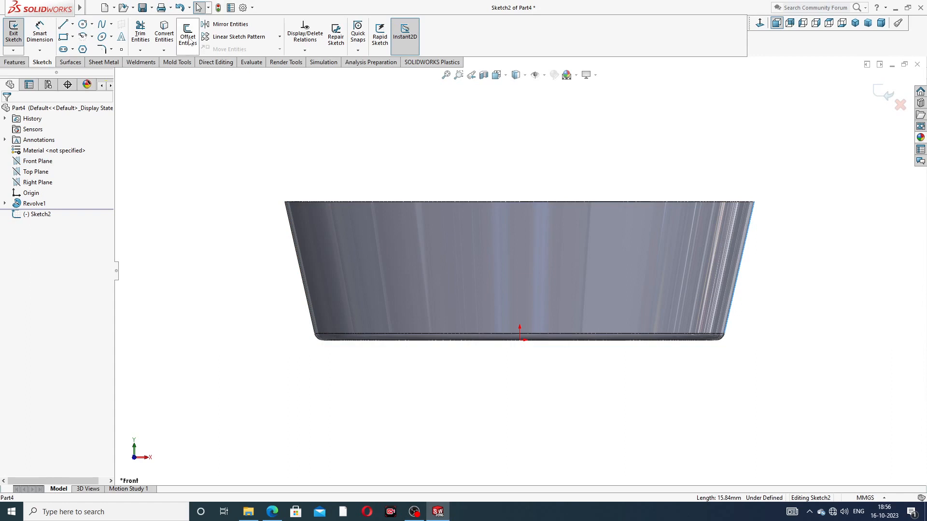
click(164, 33)
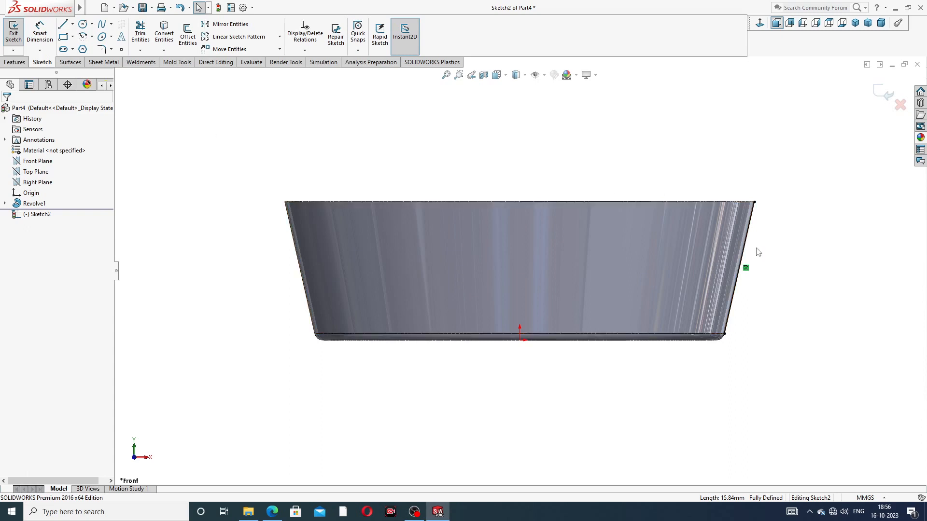
scroll(754, 252, down, 2)
click(721, 232)
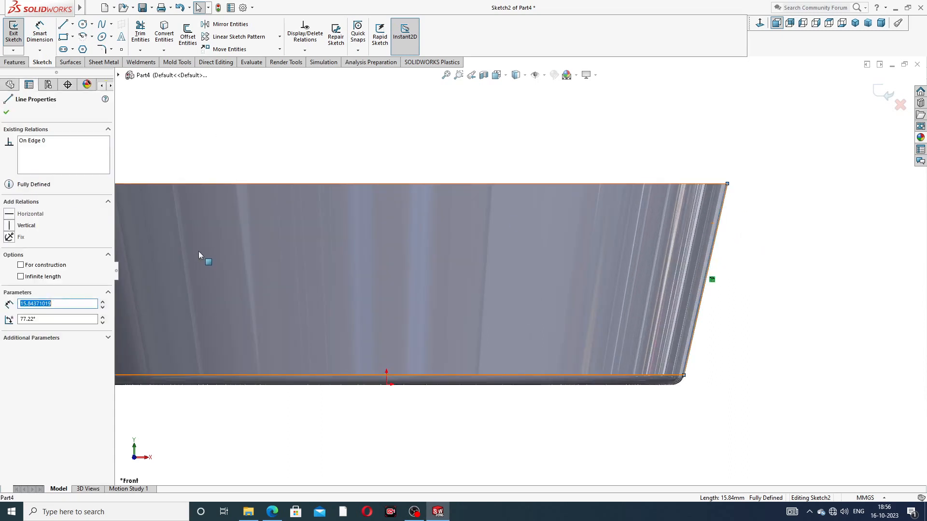
click(542, 118)
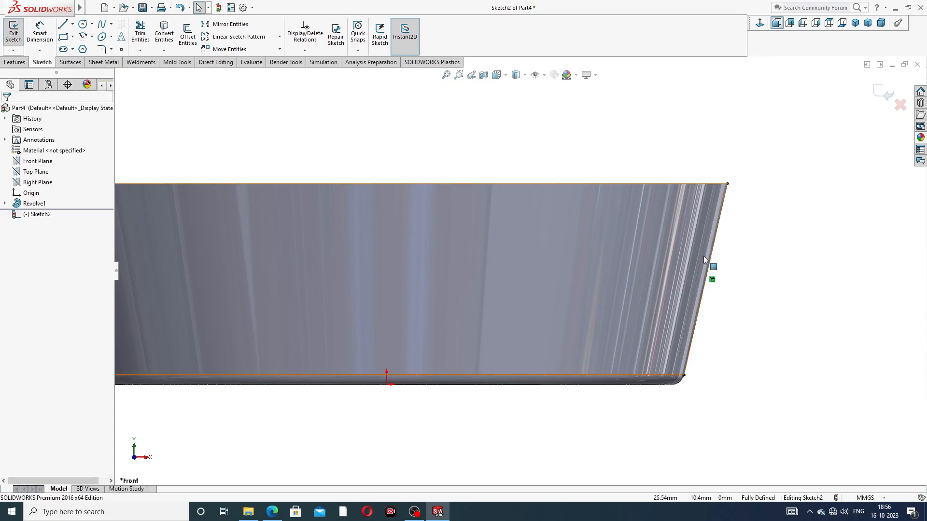
scroll(706, 264, up, 4)
mouse_move(653, 269)
middle_down()
mouse_move(643, 288)
mouse_move(670, 277)
middle_up()
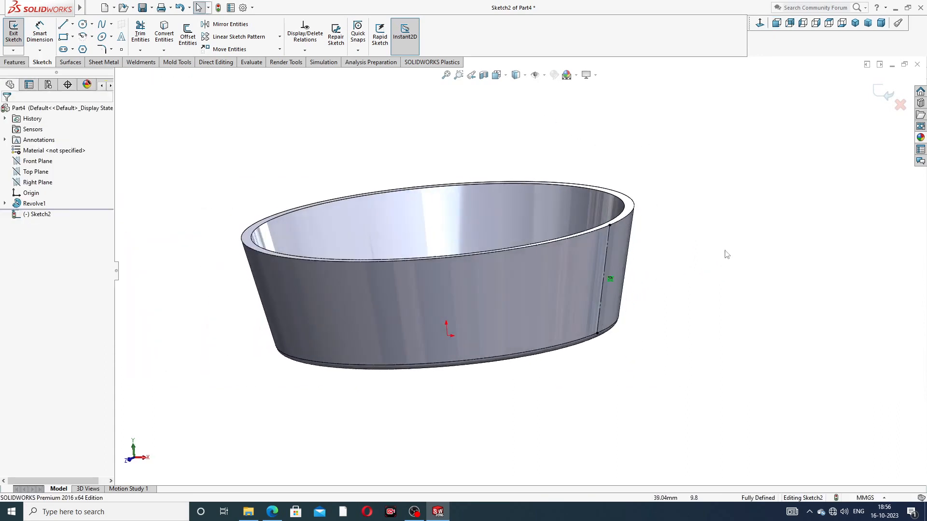
click(886, 96)
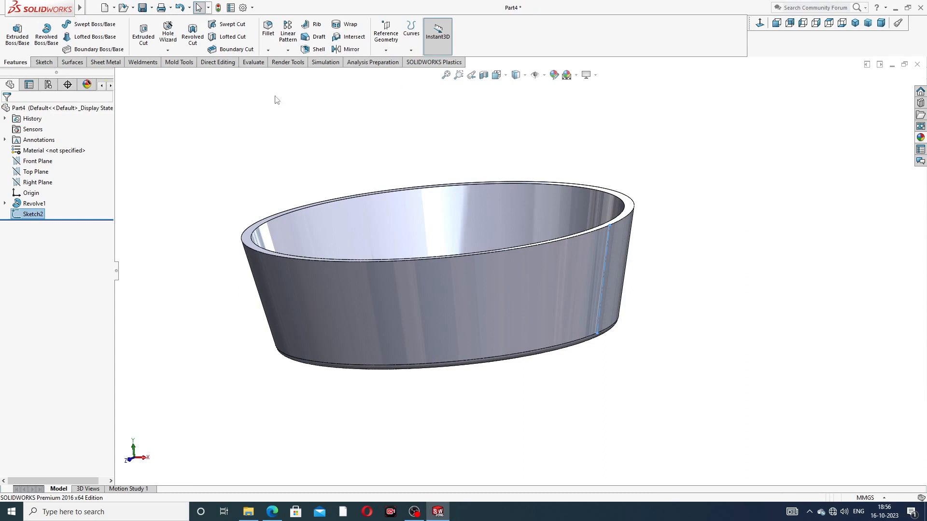
Create a reference plane perpendicular to the Front Plane and coincident with the slanted sketch line on the ring's outer wall.
click(386, 50)
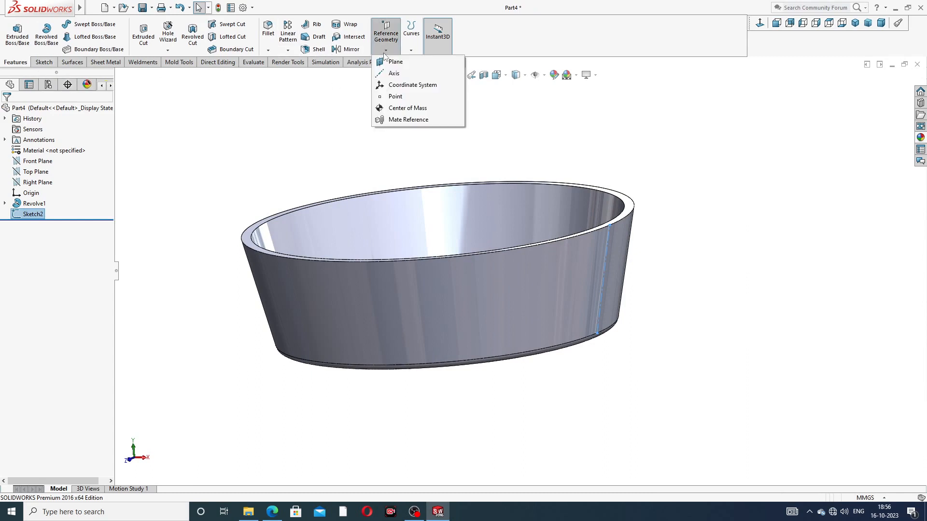
click(393, 61)
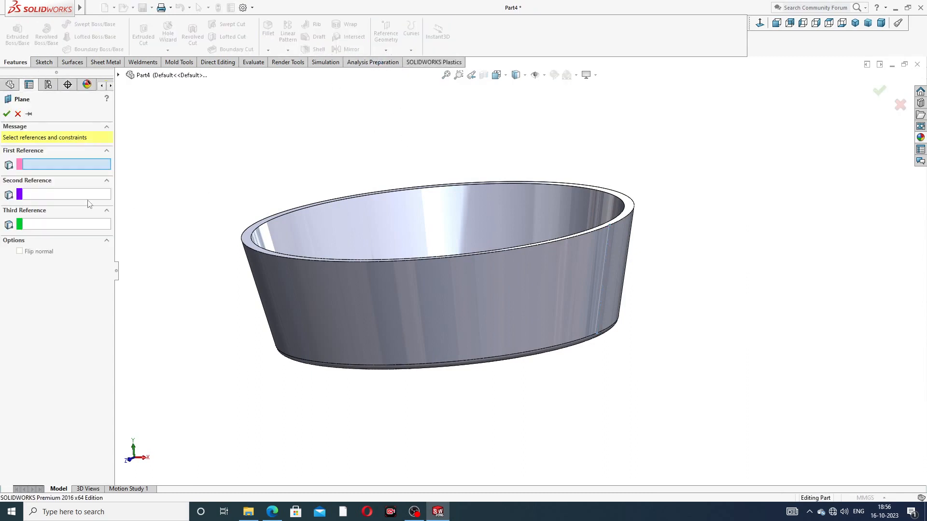
click(118, 76)
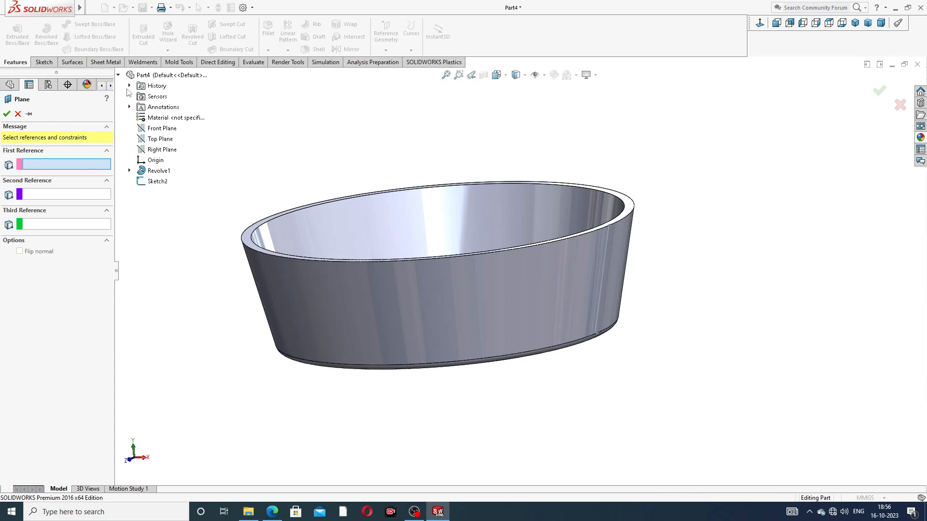
click(157, 129)
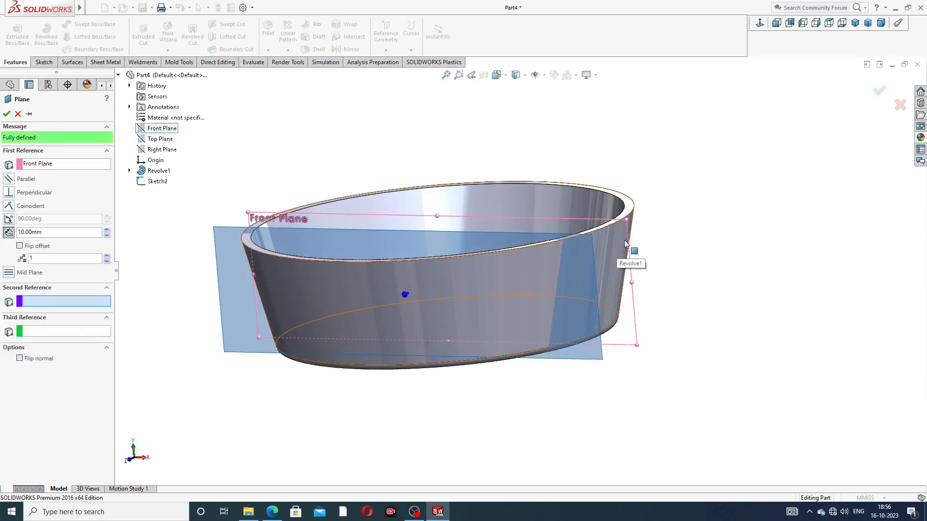
click(608, 233)
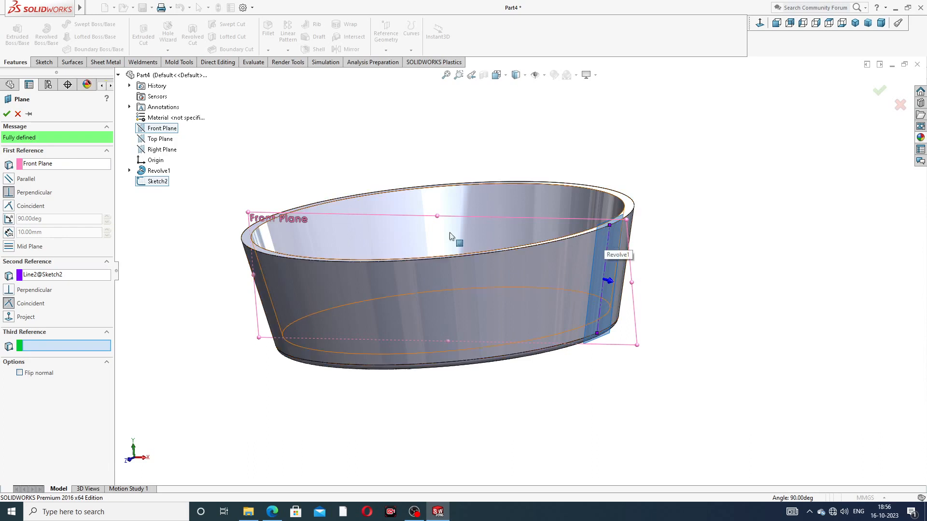
click(7, 114)
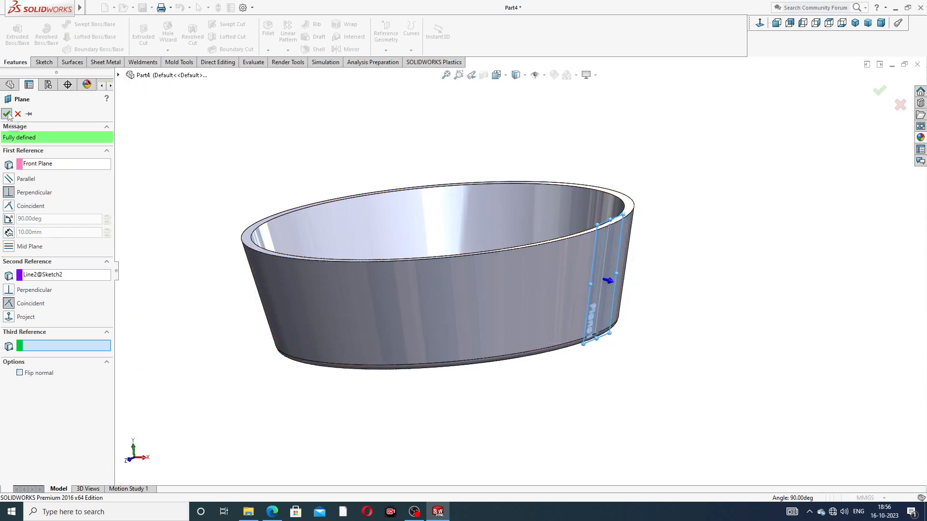
Start a sketch on the new slanted plane and draw a horizontal centerline from the origin to the ring's wide rim.
click(619, 262)
click(658, 233)
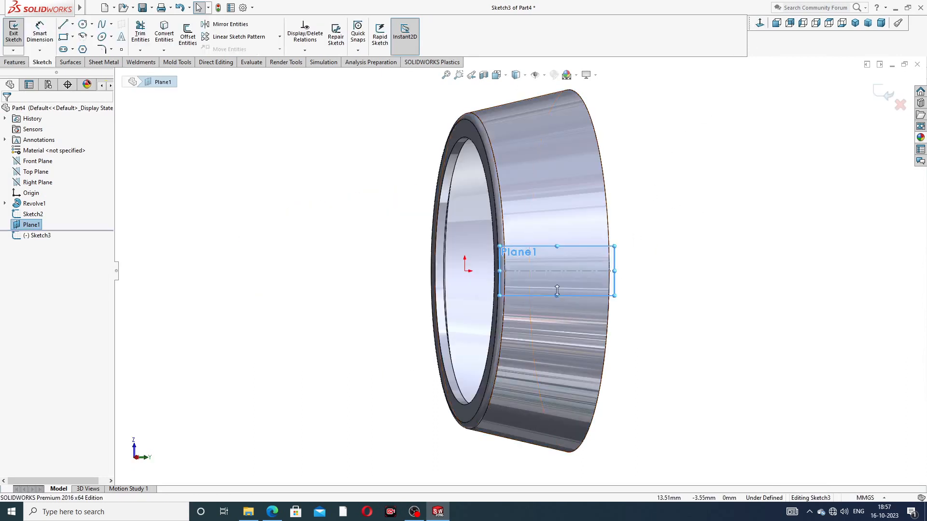
scroll(564, 280, down, 2)
drag(463, 266, 441, 266)
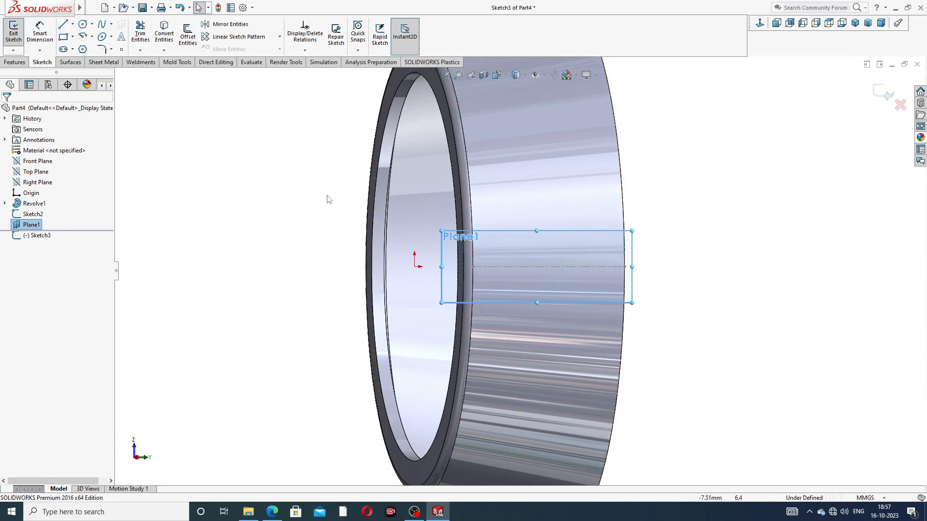
click(73, 26)
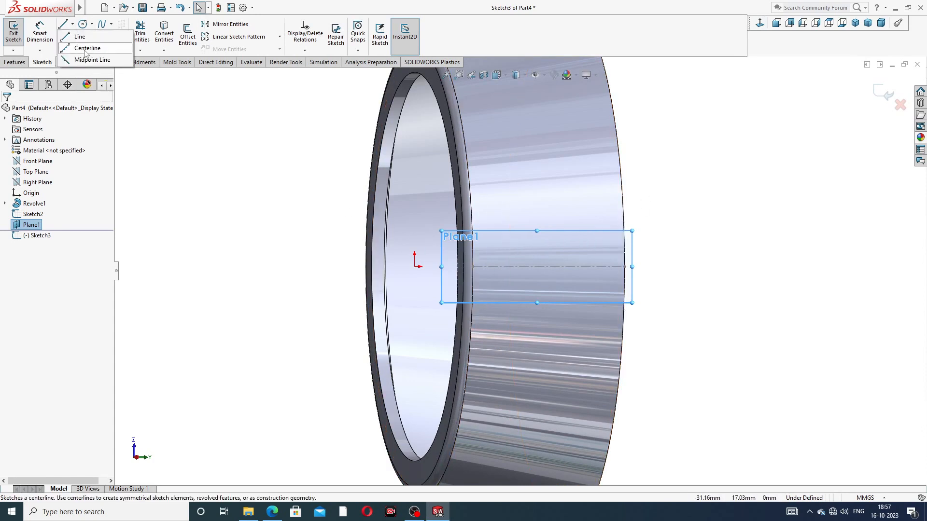
click(81, 46)
click(418, 266)
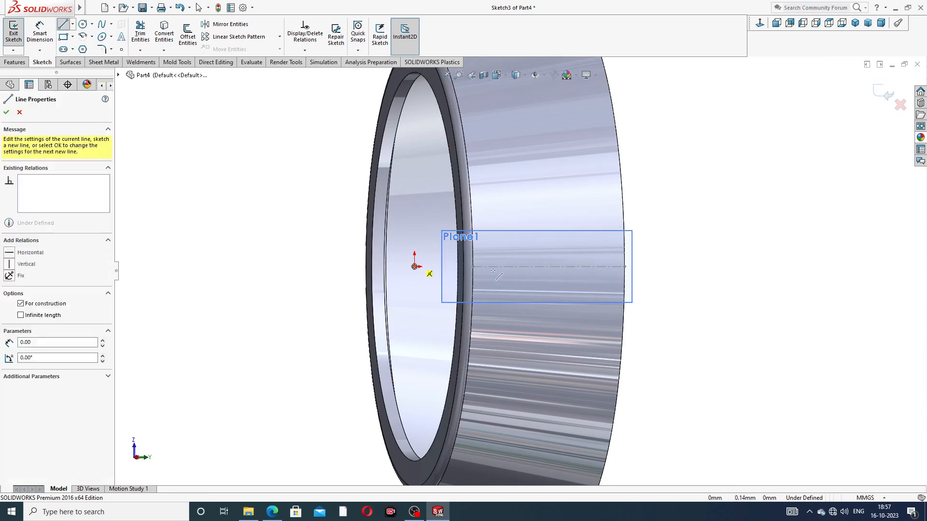
click(626, 266)
right_click(678, 207)
click(680, 208)
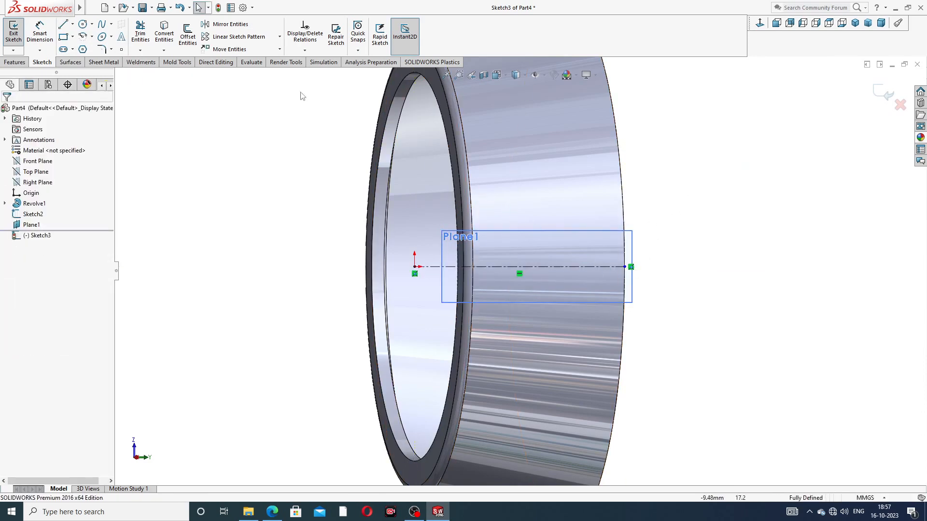
Sketch a corner rectangle about 12.4 mm long across the centerline on the ring's outer wall for the window.
click(72, 37)
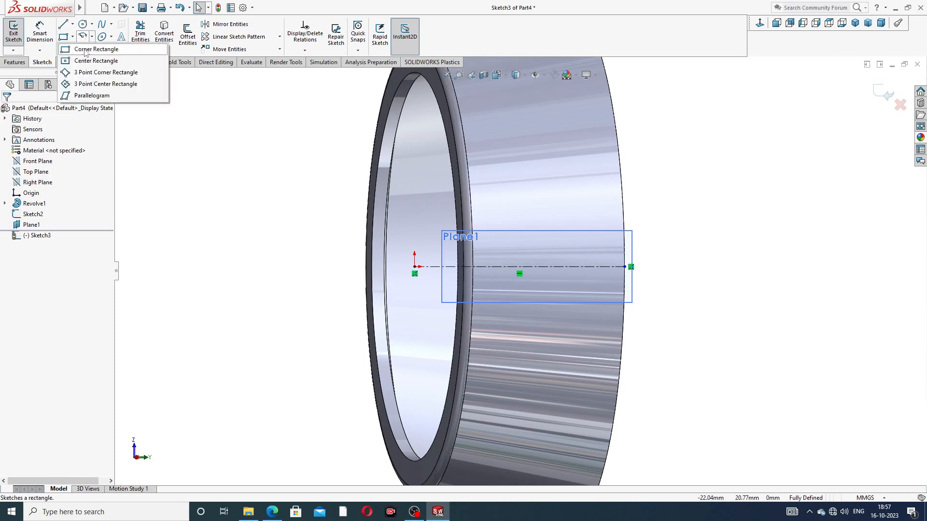
click(92, 43)
scroll(563, 247, down, 2)
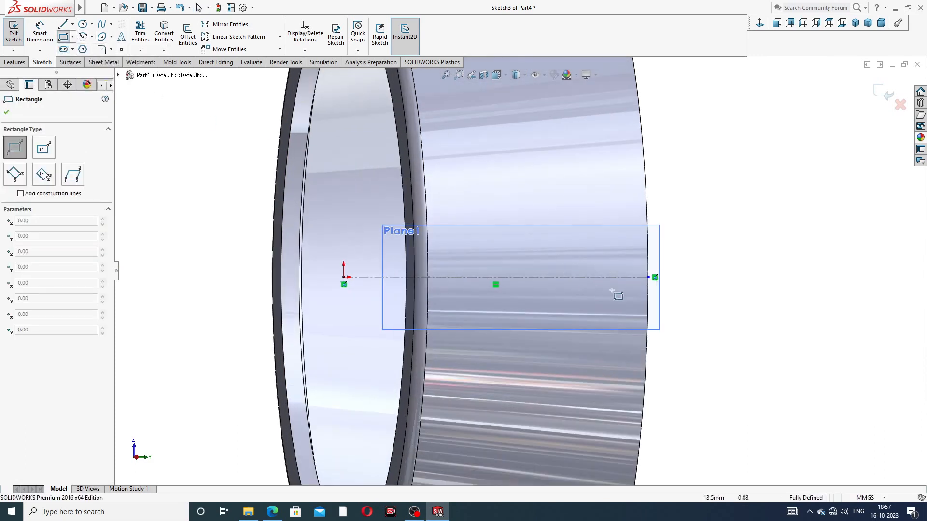
click(625, 246)
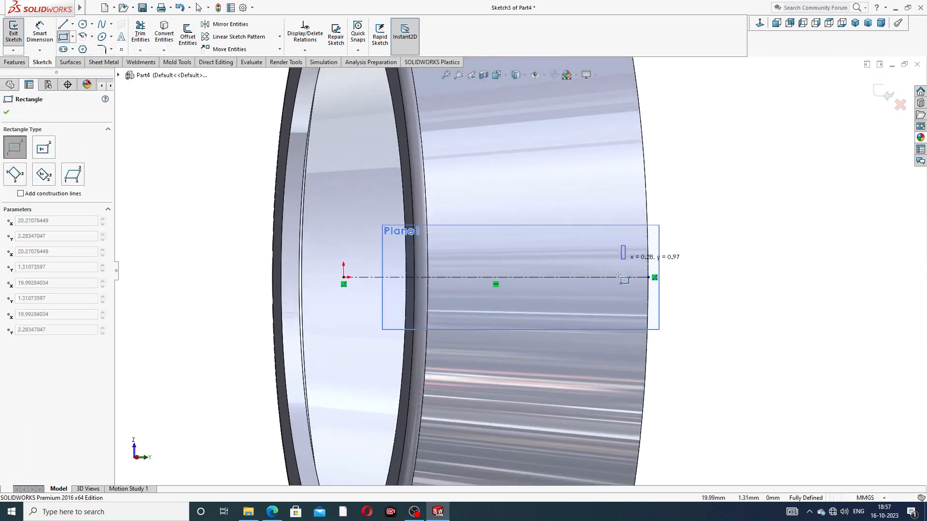
click(454, 312)
right_click(677, 192)
click(698, 205)
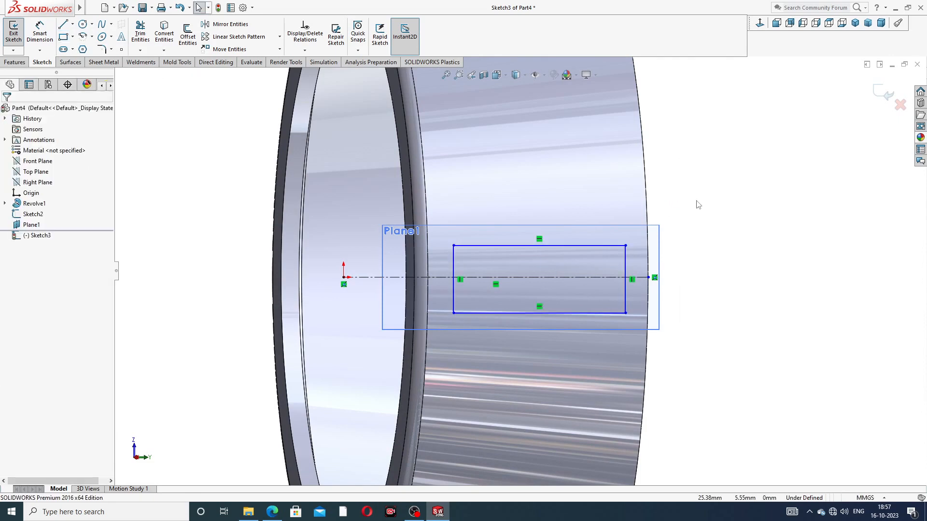
Make the rectangle's two long edges symmetric about the centerline.
mouse_move(495, 232)
mouse_down()
mouse_move(529, 305)
mouse_move(558, 313)
mouse_move(586, 282)
mouse_up()
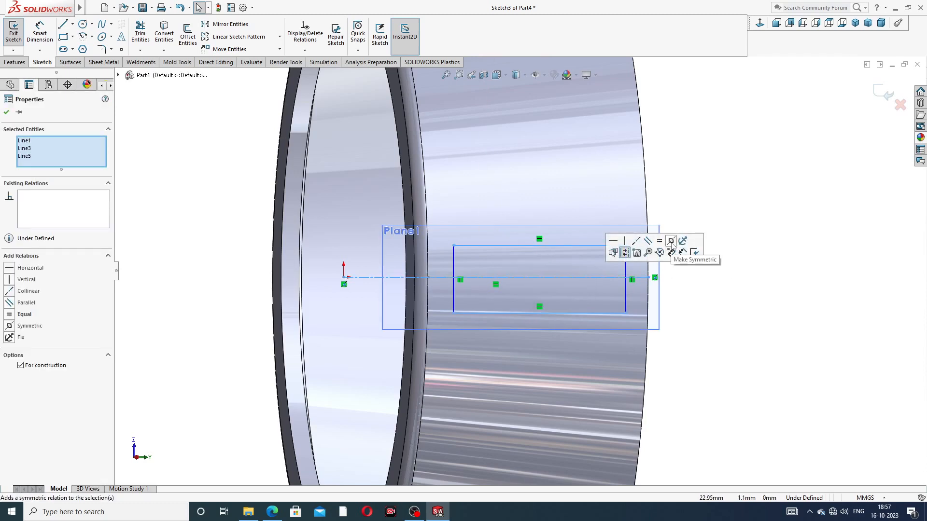
click(672, 242)
click(696, 199)
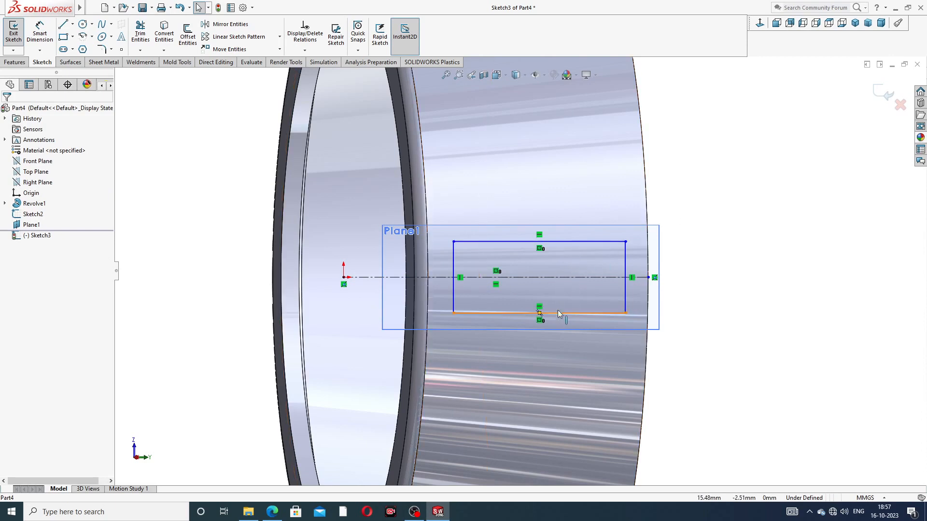
Start Smart Dimension and check the PART-04 cage PDF drawing for the window's dimensions.
click(40, 32)
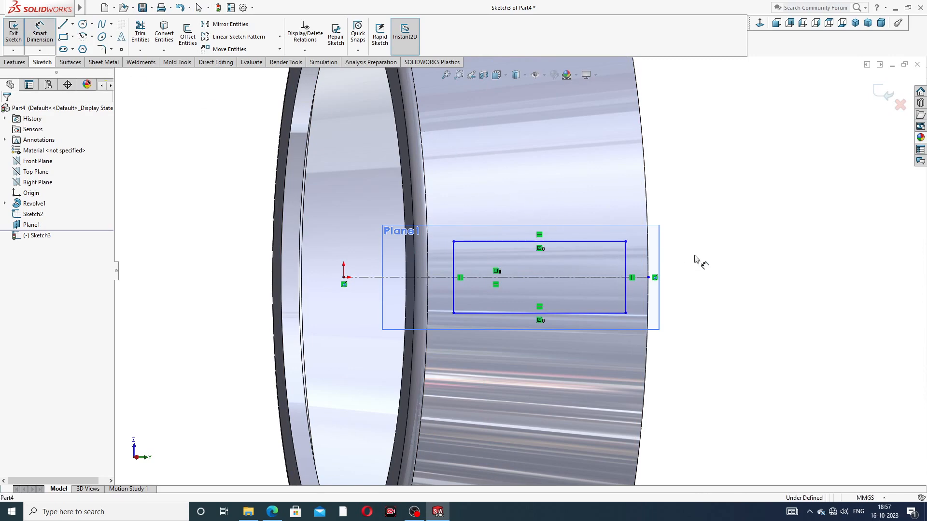
click(272, 512)
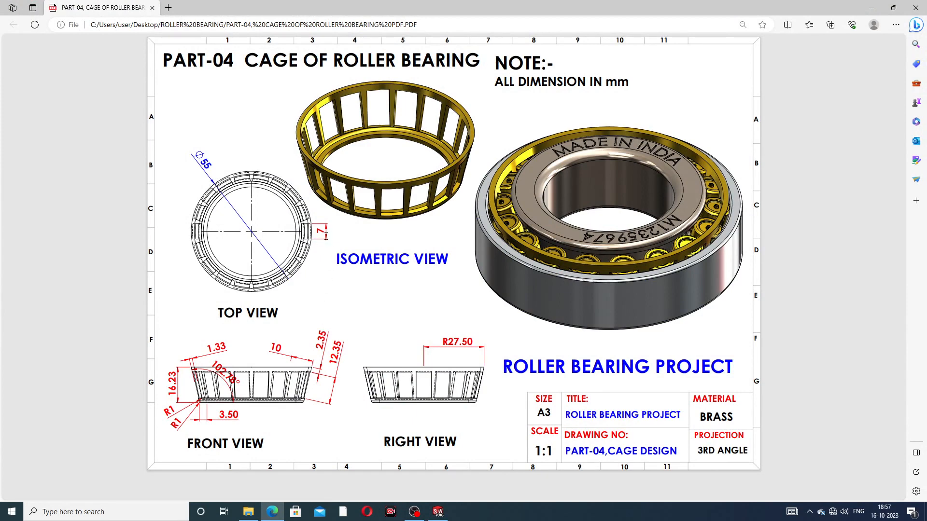
click(272, 512)
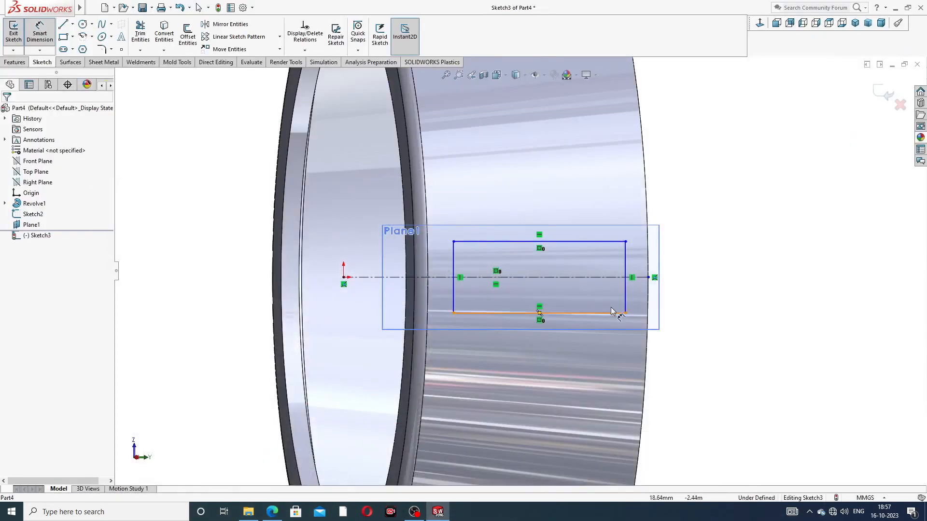
click(626, 242)
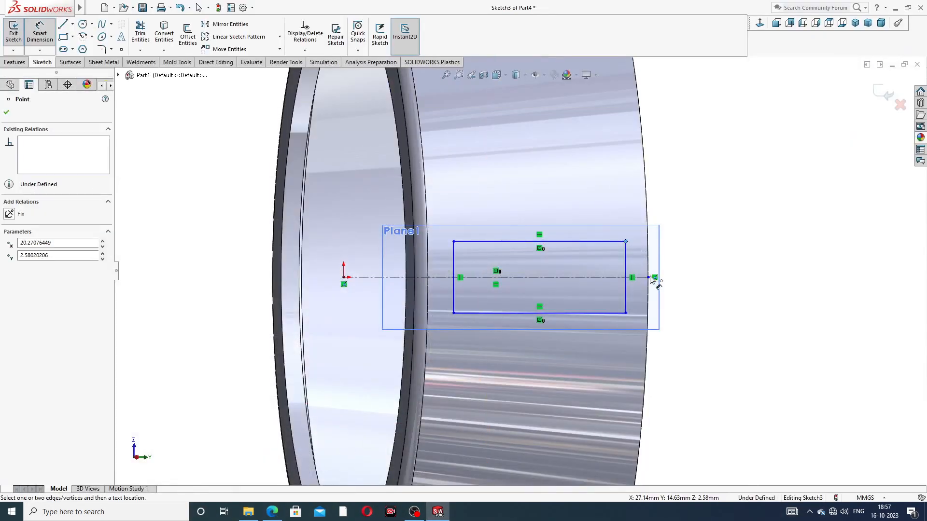
click(648, 278)
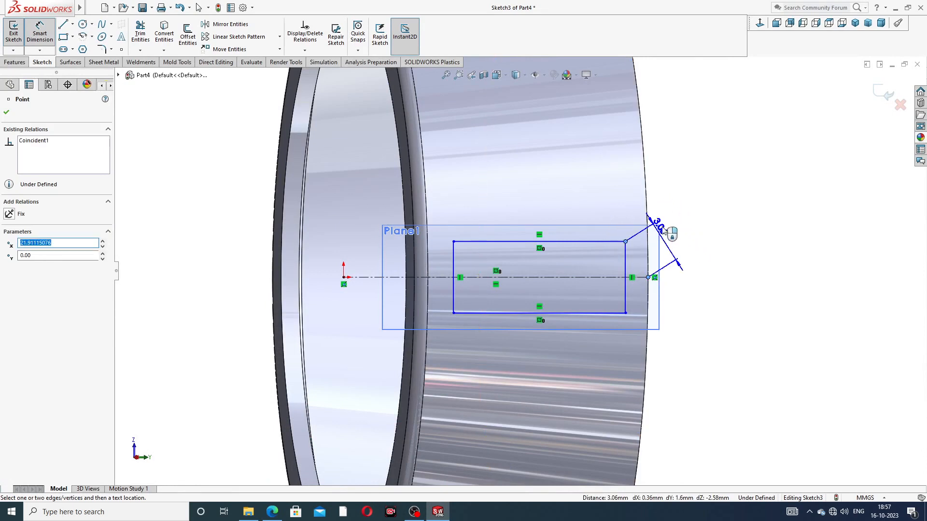
key(Escape)
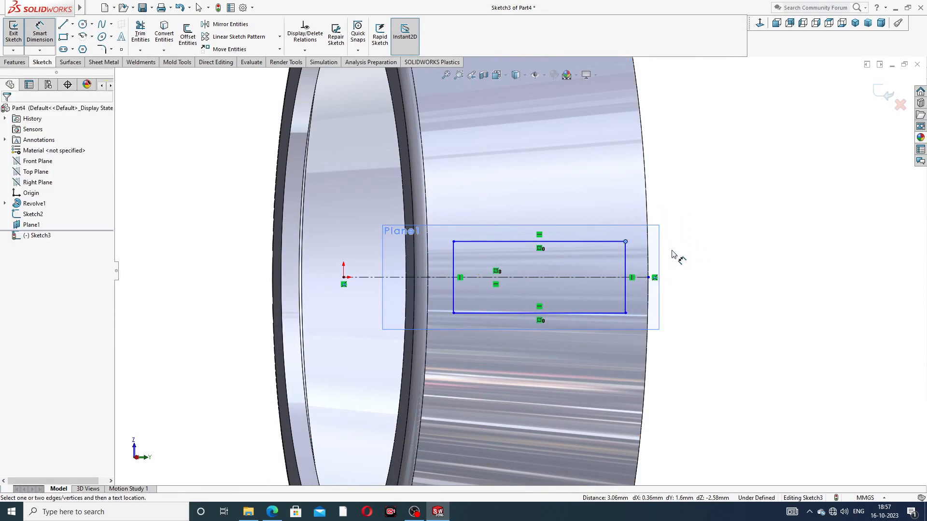
Dimension the distance from the rectangle's rim-side short edge to the centerline's outer endpoint as 2.35 mm and shift that dimension outward.
click(626, 260)
click(648, 277)
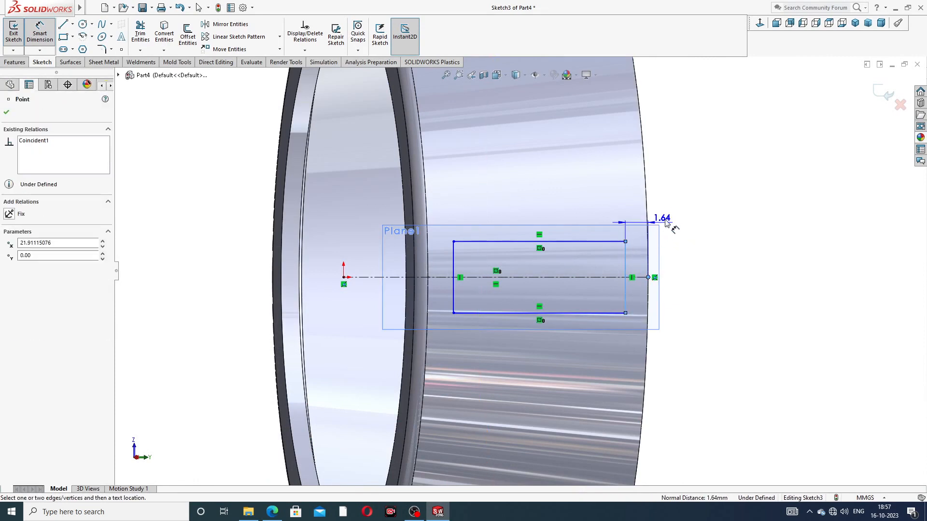
click(668, 223)
text(2)
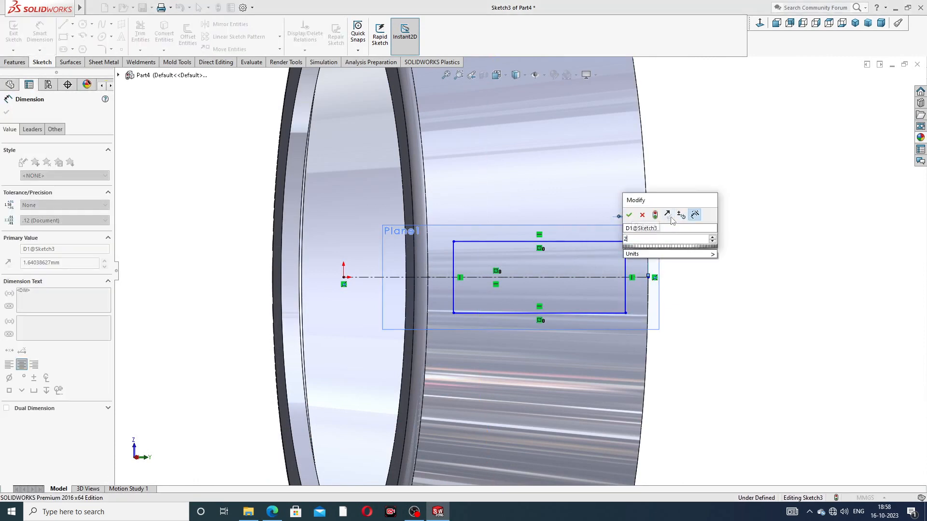
text(.35)
key(Return)
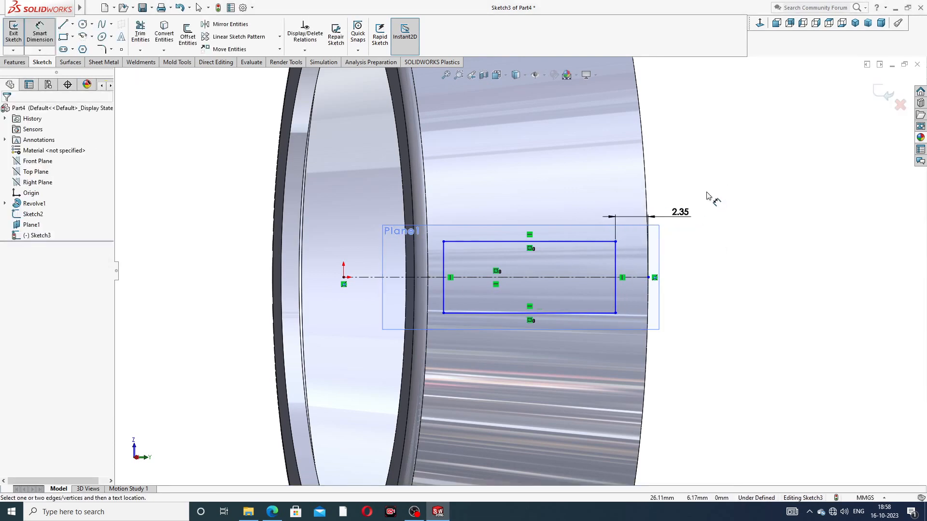
drag(684, 216, 692, 210)
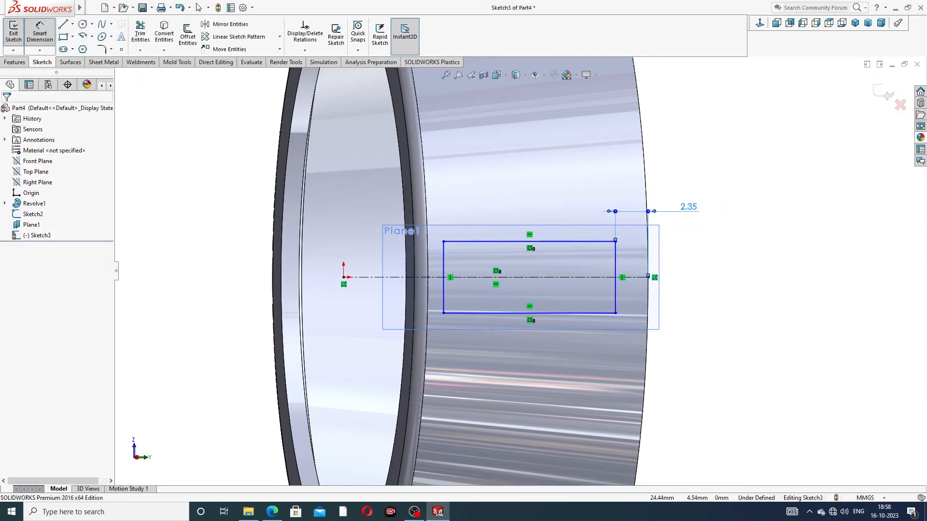
Dimension the rectangle's long edge as 12.35 mm.
click(582, 242)
click(548, 212)
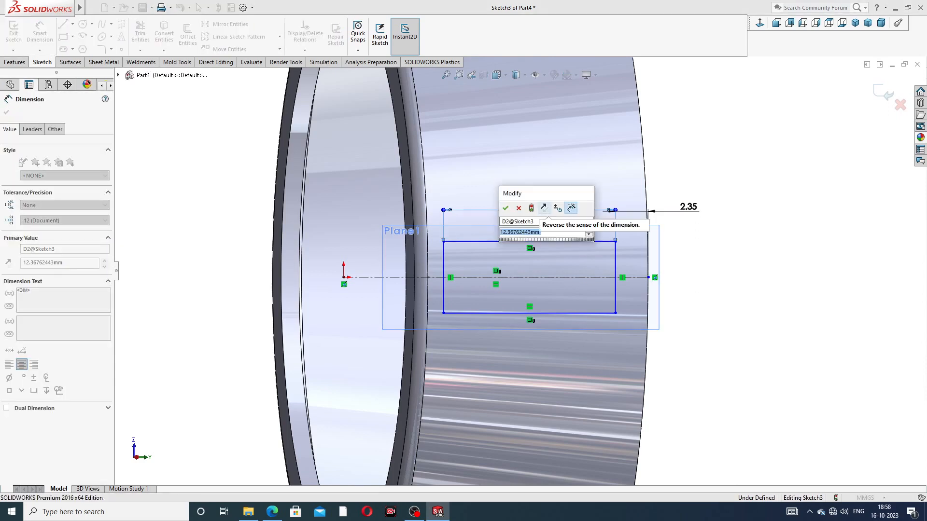
text(12.35)
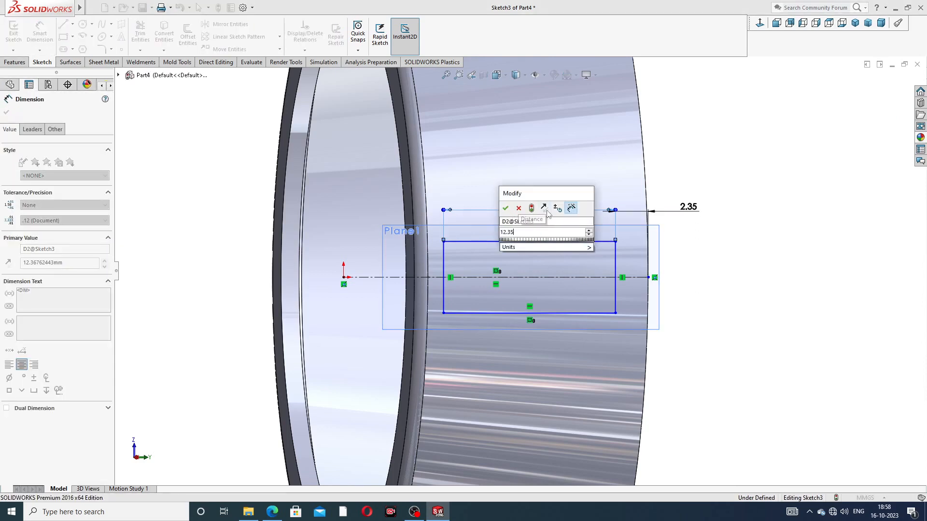
key(Return)
key(Escape)
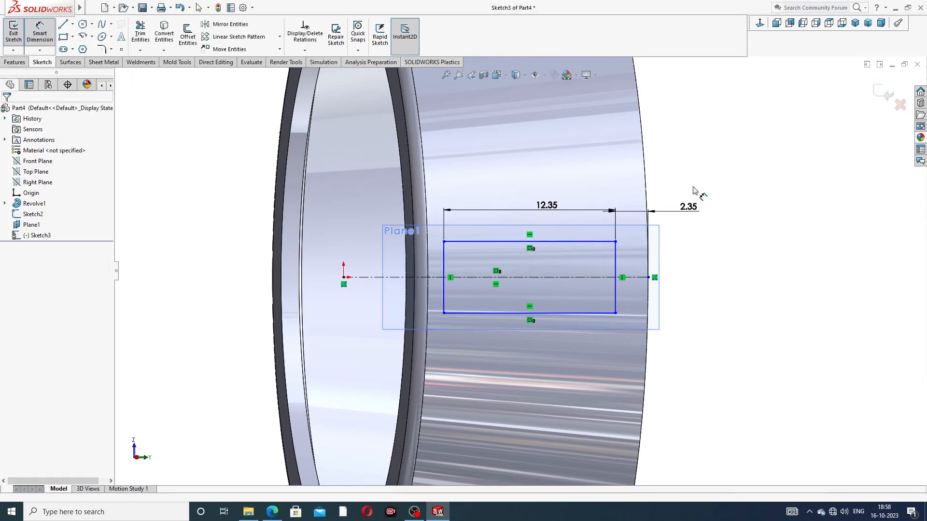
Dimension the rectangle's rim-side short edge as 7 mm and end dimensioning.
click(616, 261)
click(695, 270)
text(7)
key(Return)
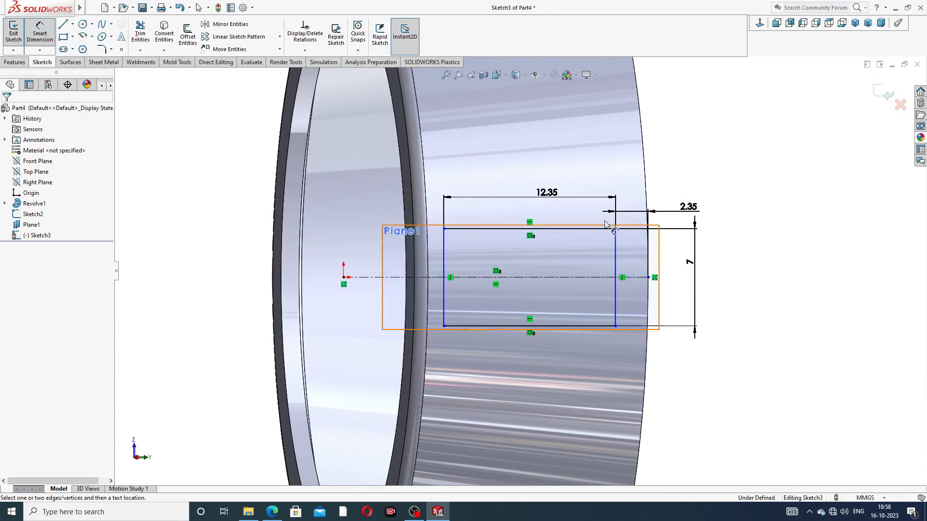
right_click(692, 163)
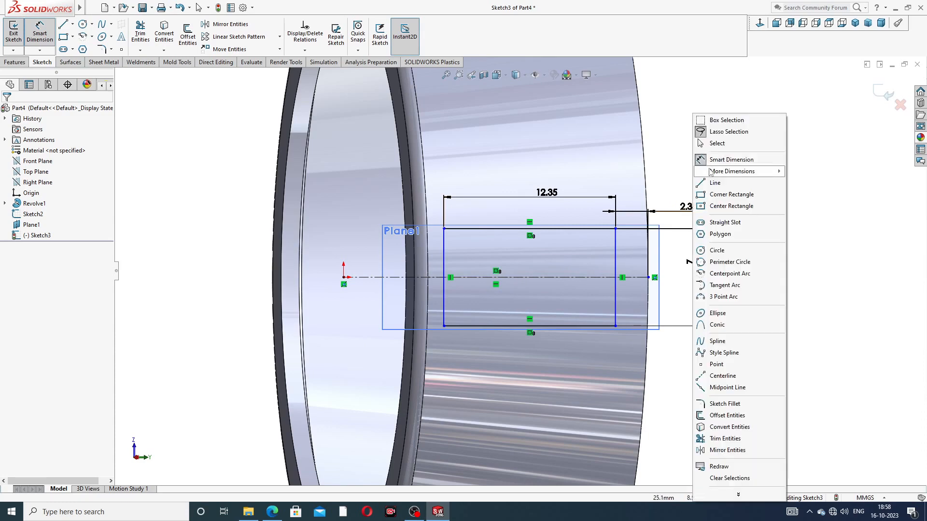
click(715, 141)
Reposition the 12.35, 2.35 and 7 mm dimensions neatly around the window rectangle.
drag(560, 194, 539, 201)
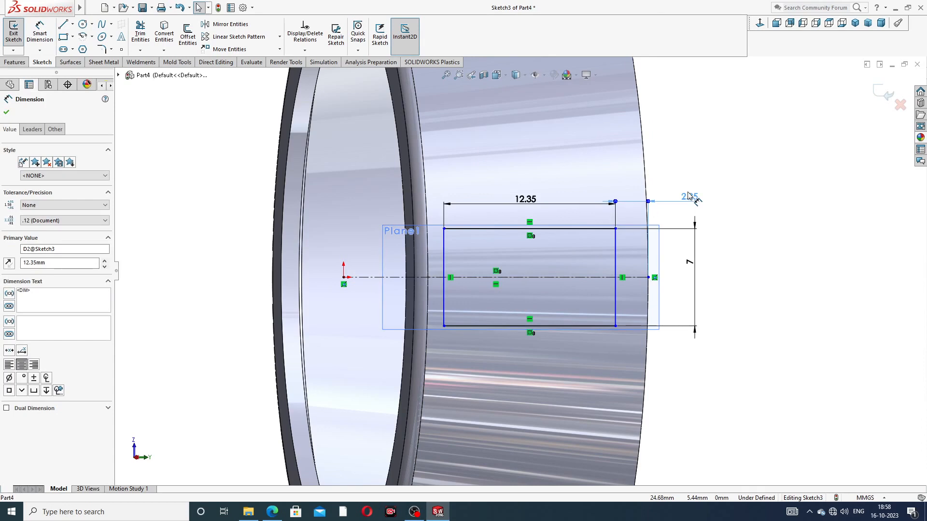
click(709, 227)
drag(694, 260, 697, 279)
click(748, 271)
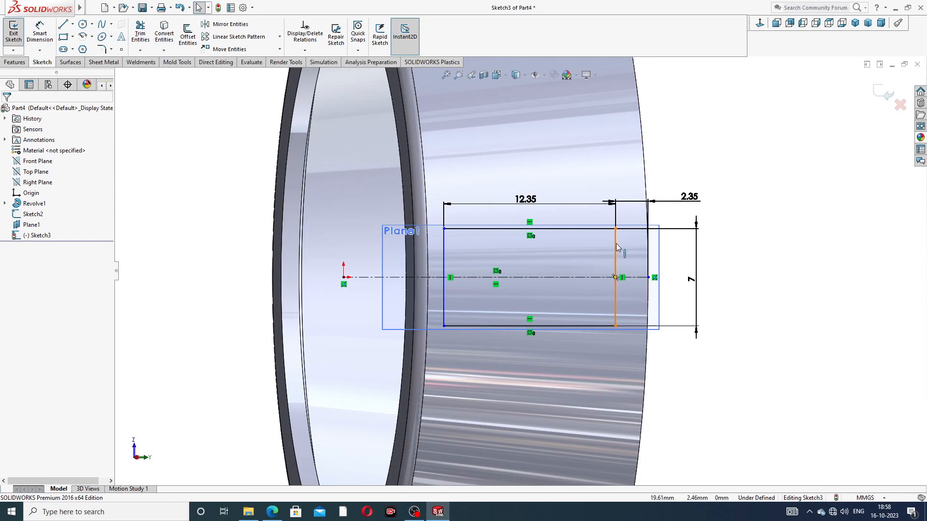
click(539, 229)
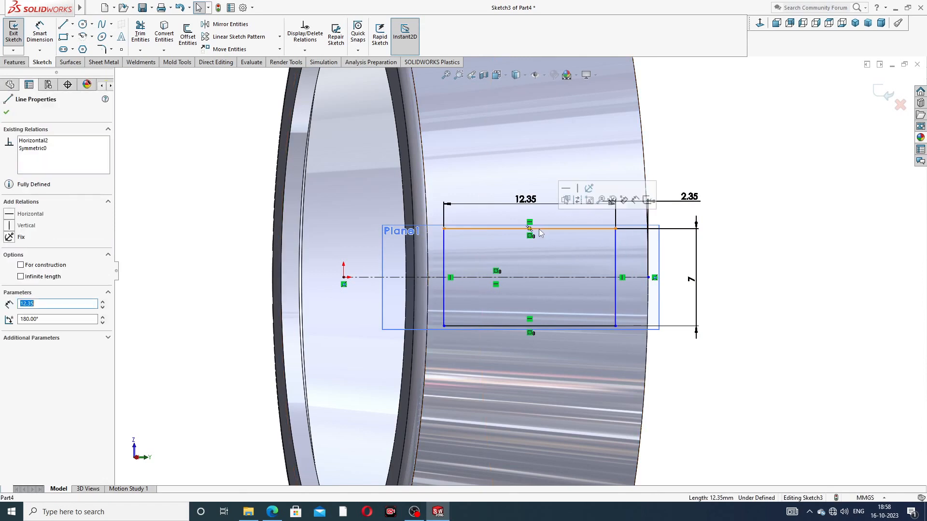
ctrl+click(545, 278)
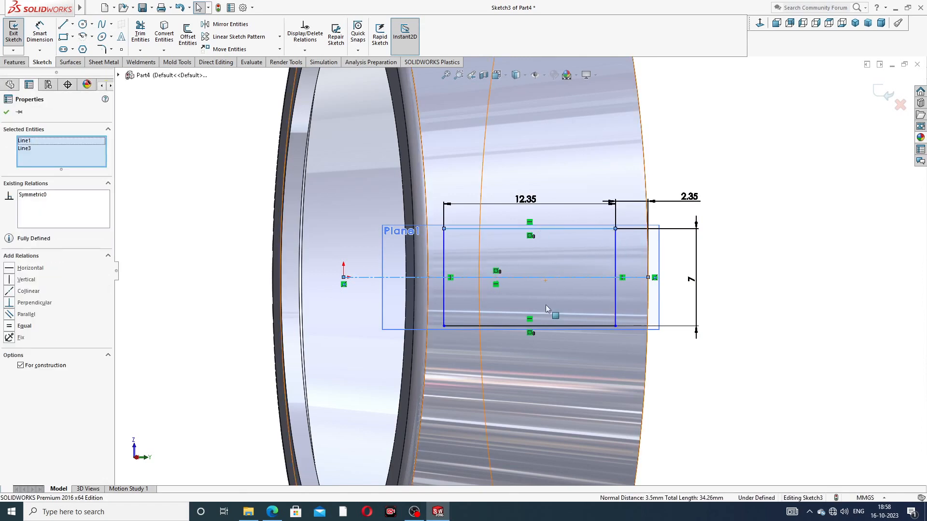
ctrl+click(548, 328)
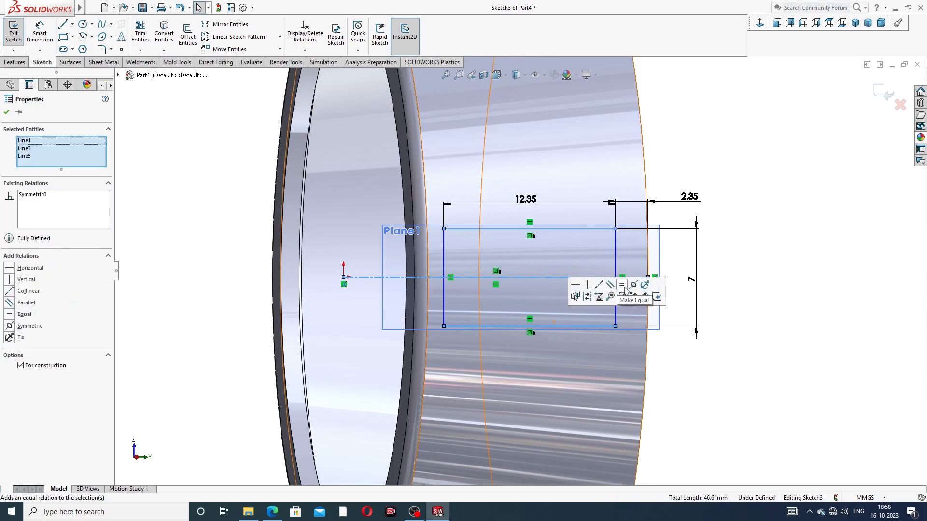
click(746, 245)
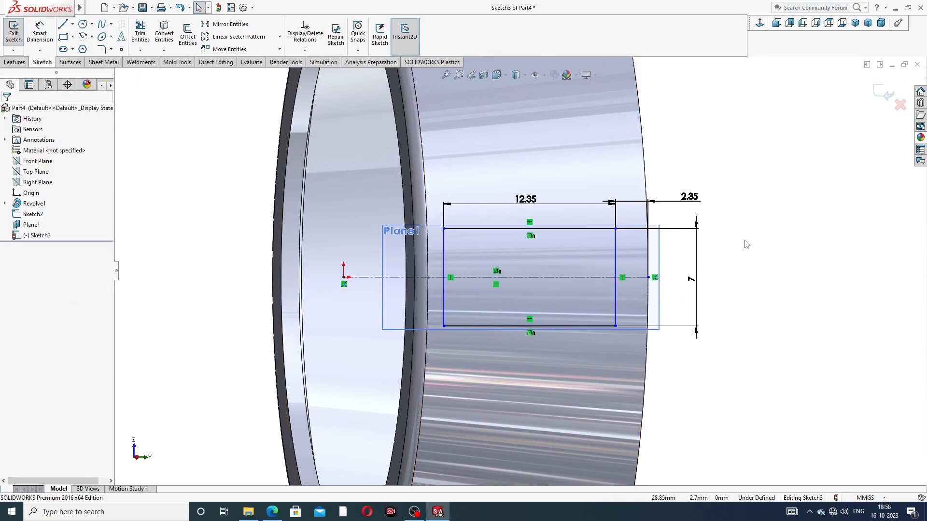
Shift the window rectangle toward the rim and delete the 2.35 mm dimension between its rim-side edge and the centerline's outer endpoint.
mouse_move(443, 244)
mouse_down()
mouse_move(468, 245)
mouse_move(446, 247)
mouse_move(460, 250)
mouse_up()
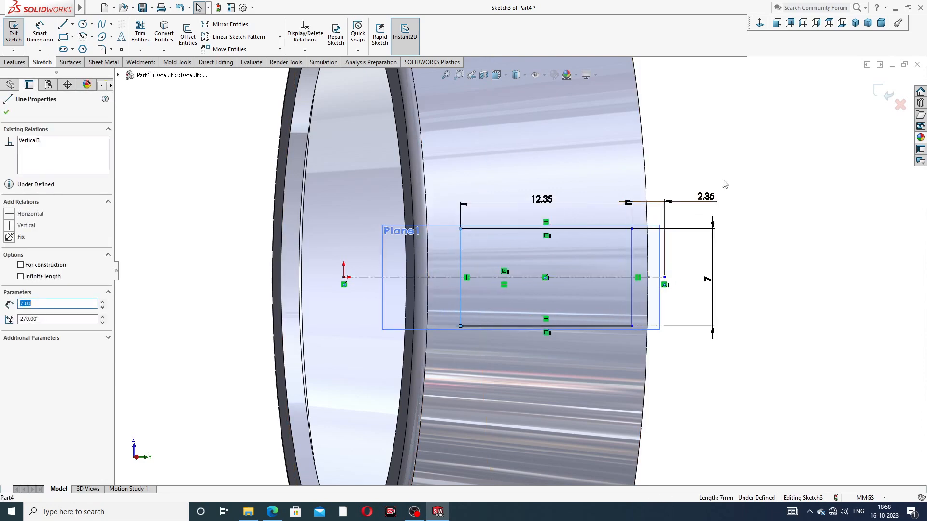
click(755, 160)
click(710, 199)
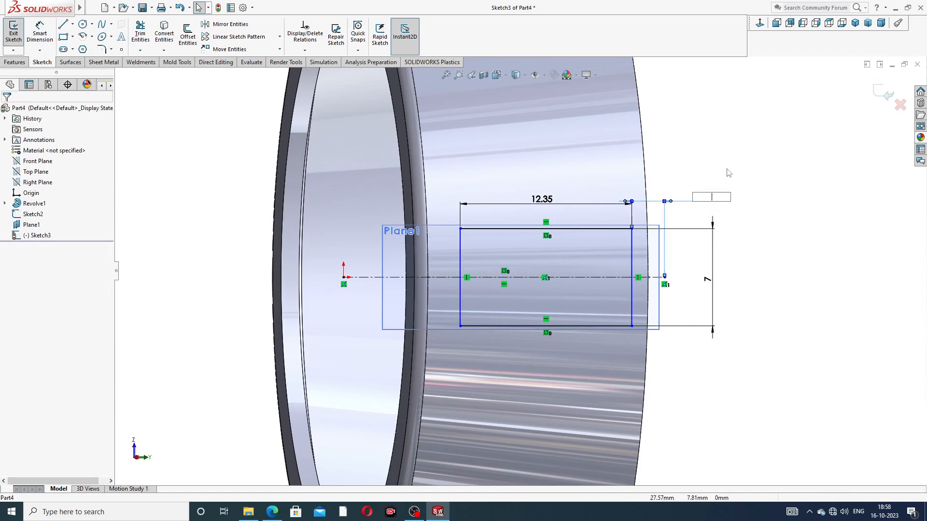
key(Return)
click(537, 209)
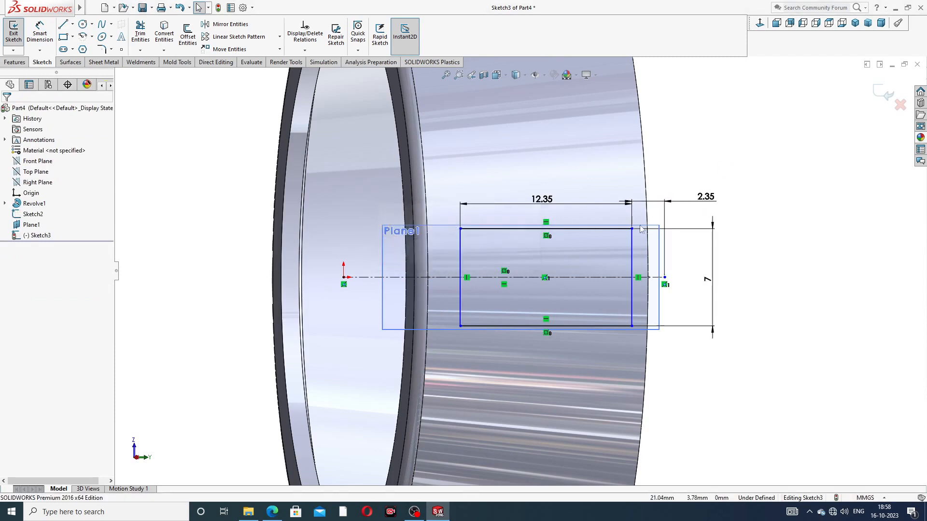
click(668, 205)
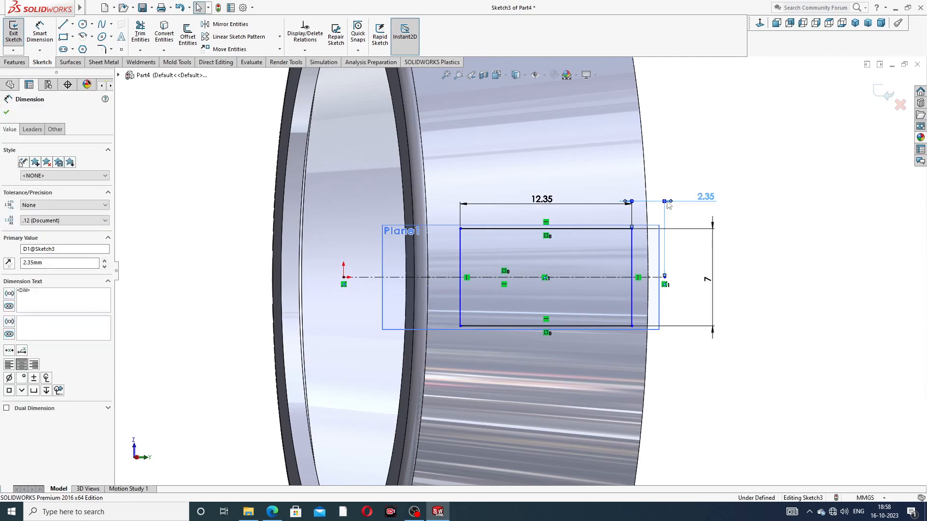
key(Delete)
scroll(651, 255, down, 2)
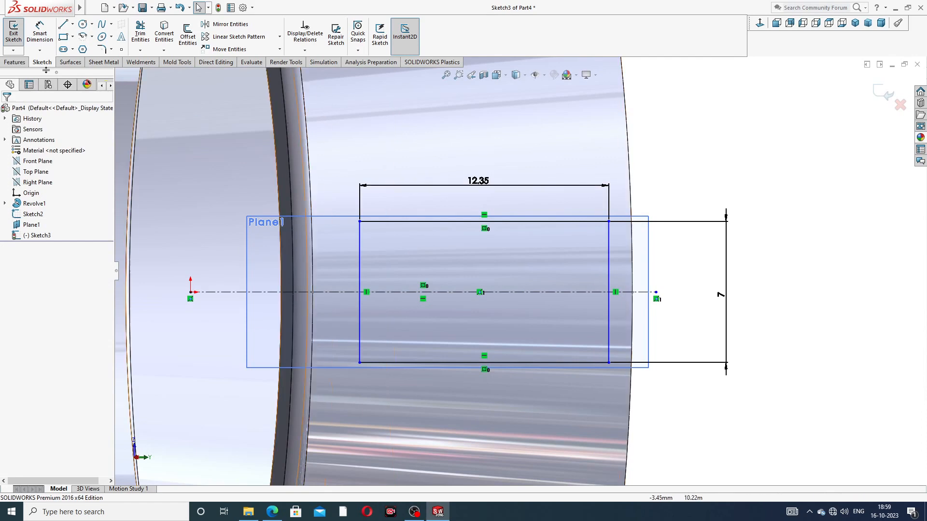
click(40, 34)
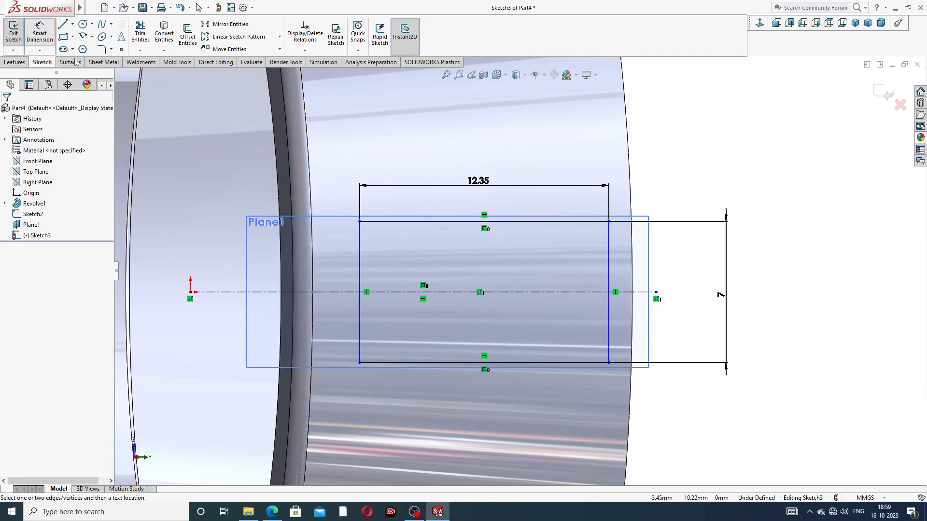
click(608, 221)
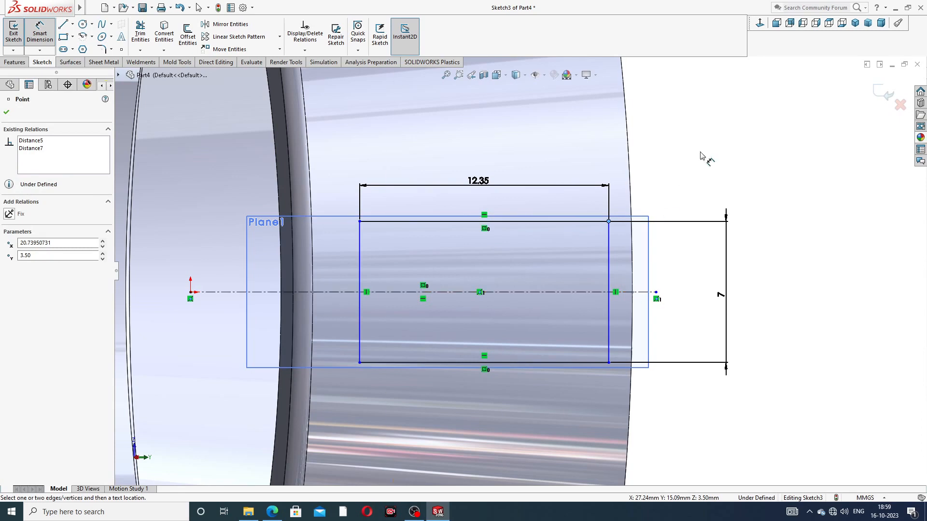
click(761, 25)
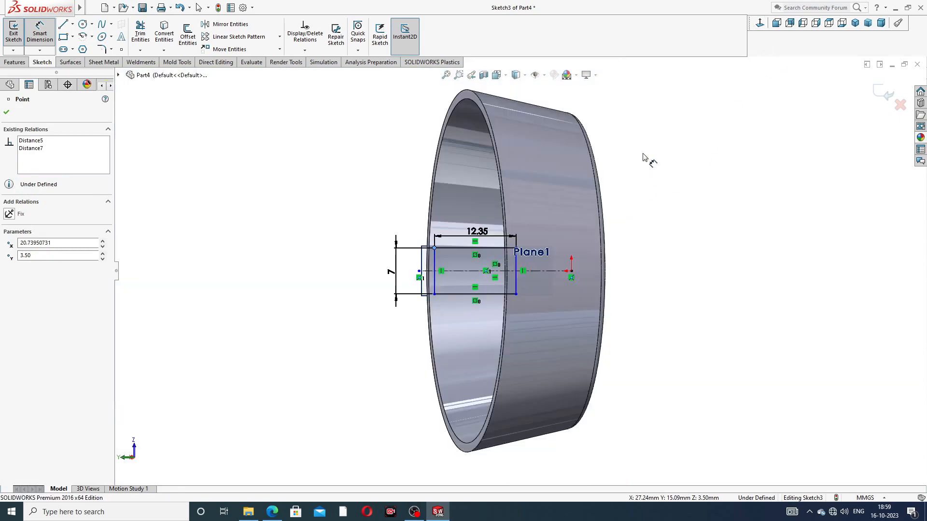
click(760, 25)
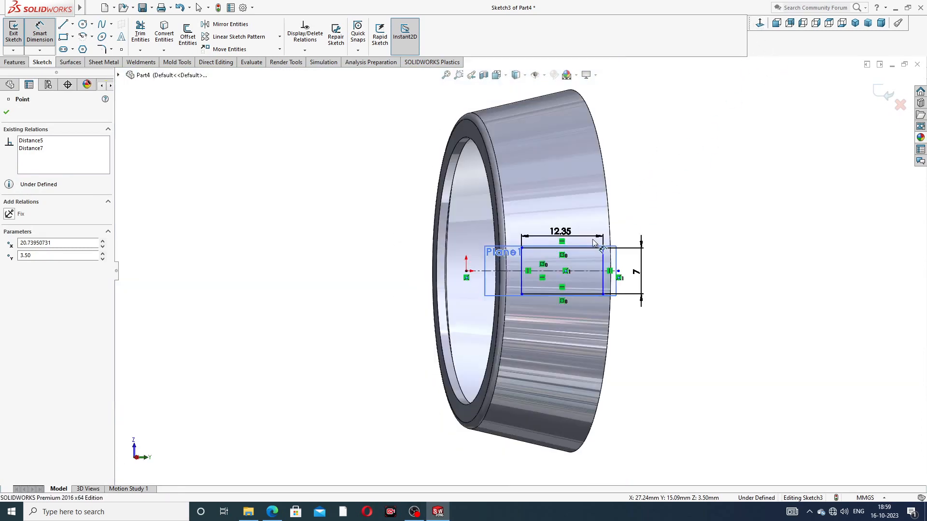
scroll(608, 285, down, 2)
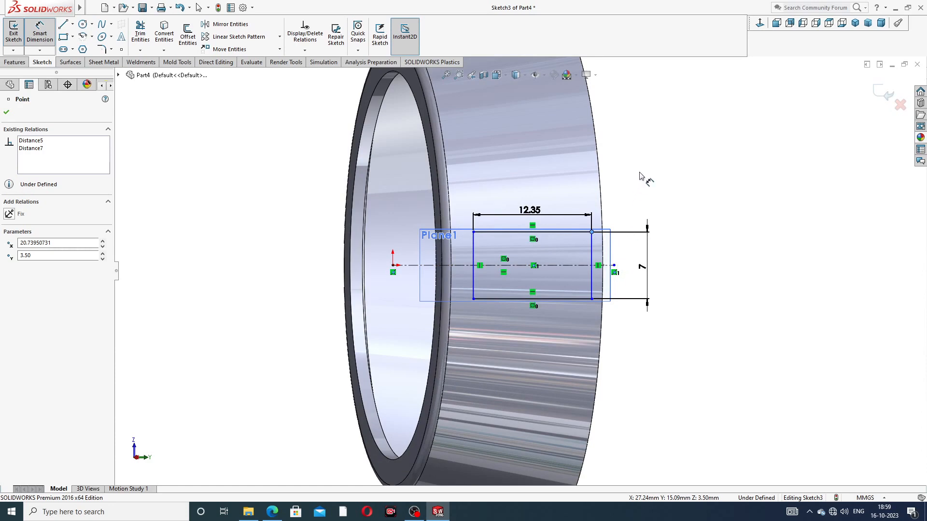
right_click(659, 161)
click(685, 126)
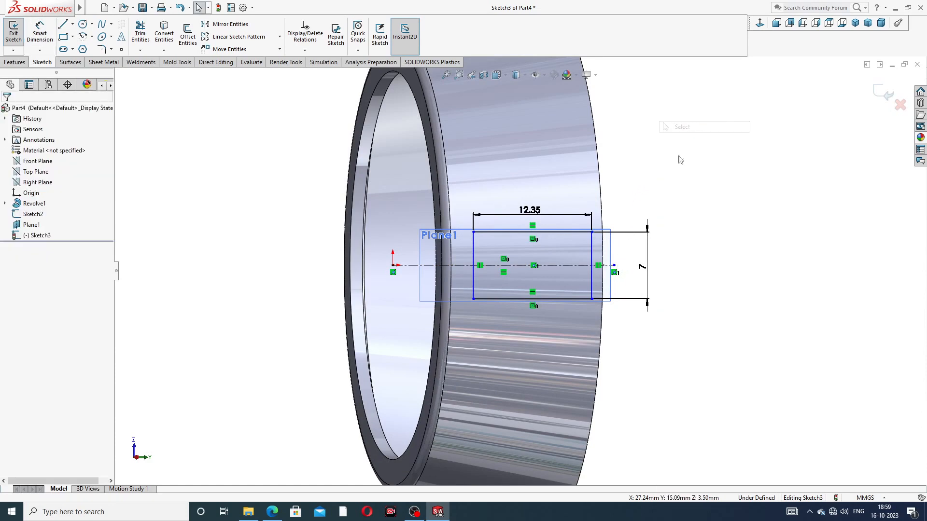
drag(614, 271, 613, 266)
click(682, 188)
middle_drag(614, 263, 601, 265)
click(767, 25)
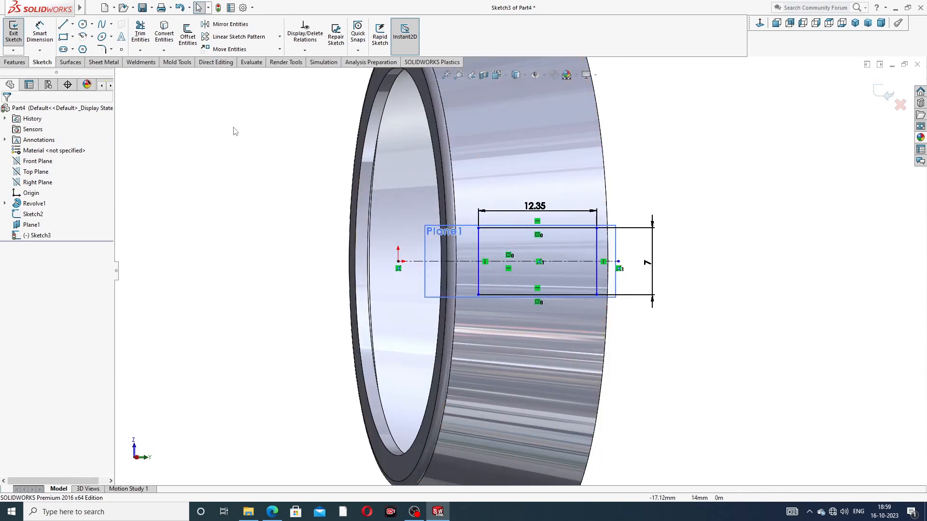
click(40, 32)
scroll(595, 276, down, 5)
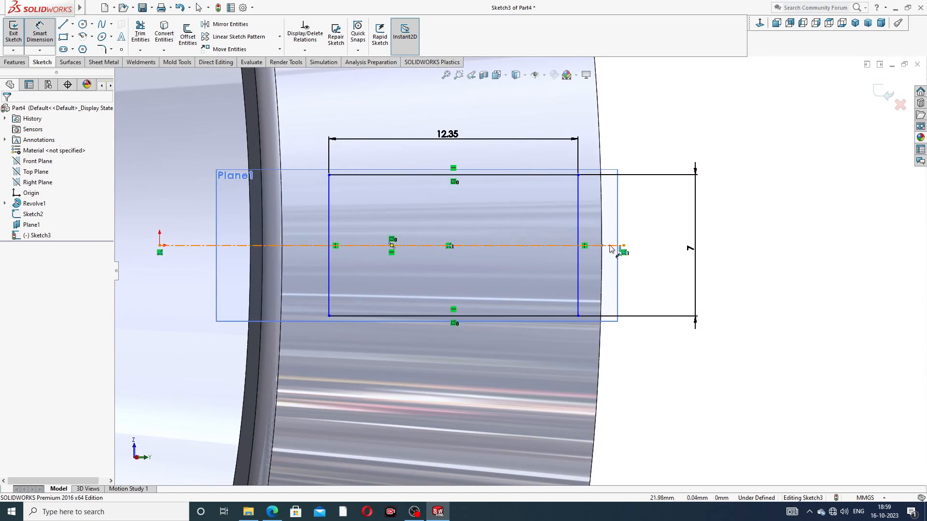
click(579, 176)
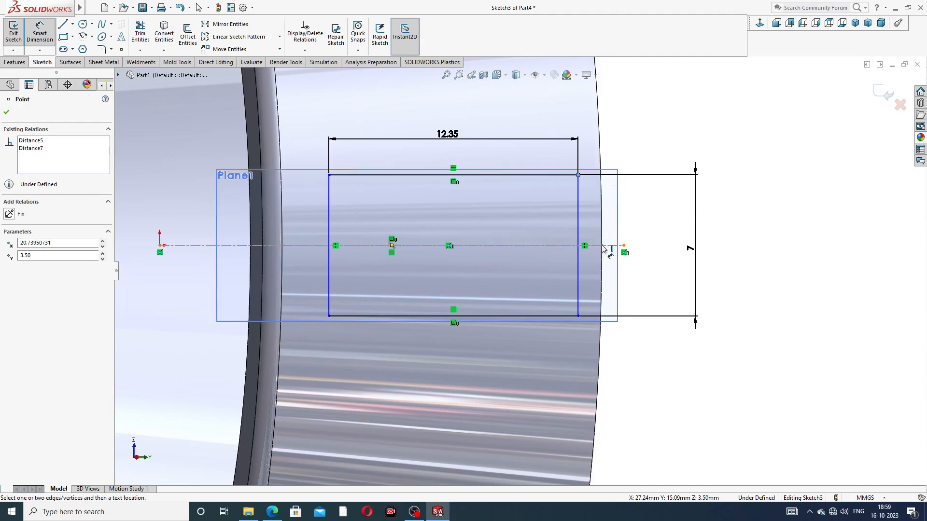
right_click(735, 167)
click(761, 127)
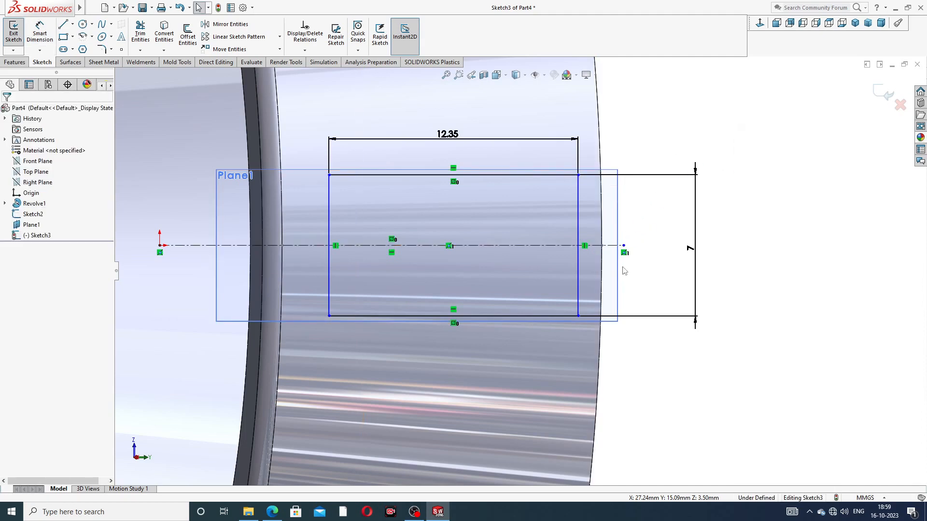
Move the centerline's outer endpoint onto the rim edge and dimension its horizontal distance from the rectangle's rim-side corner as 2.35 mm.
drag(624, 245, 602, 245)
click(648, 243)
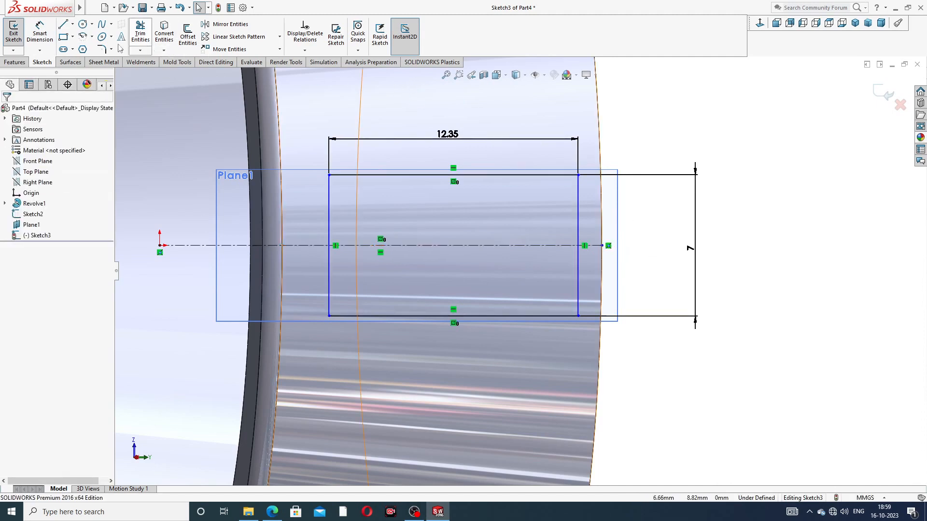
click(40, 34)
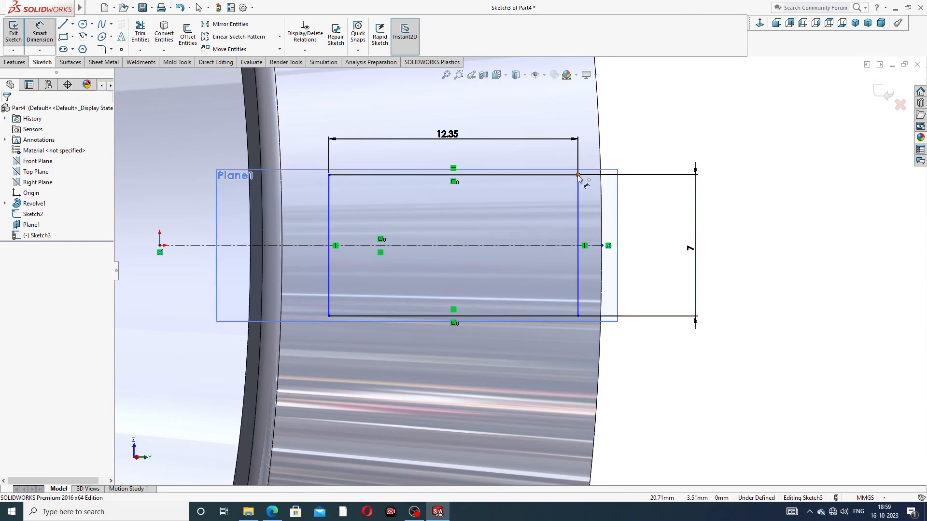
click(602, 238)
click(601, 245)
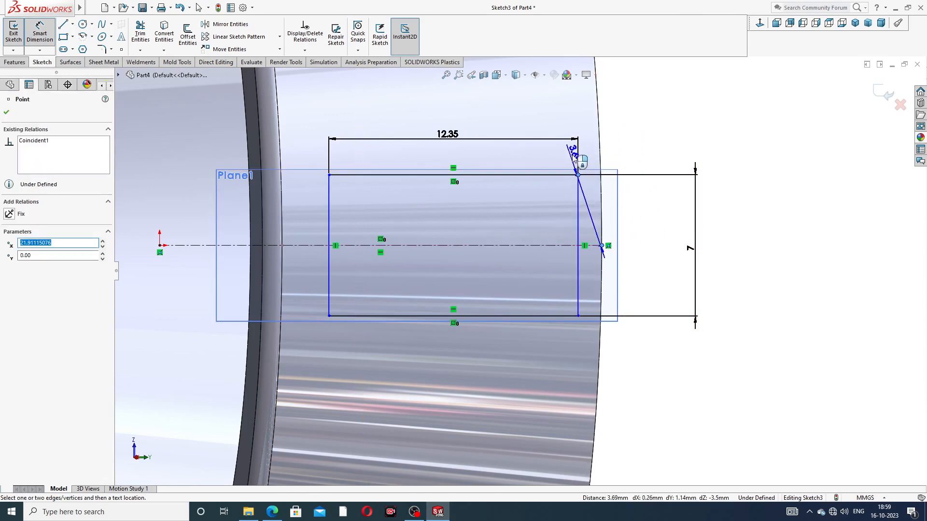
click(593, 137)
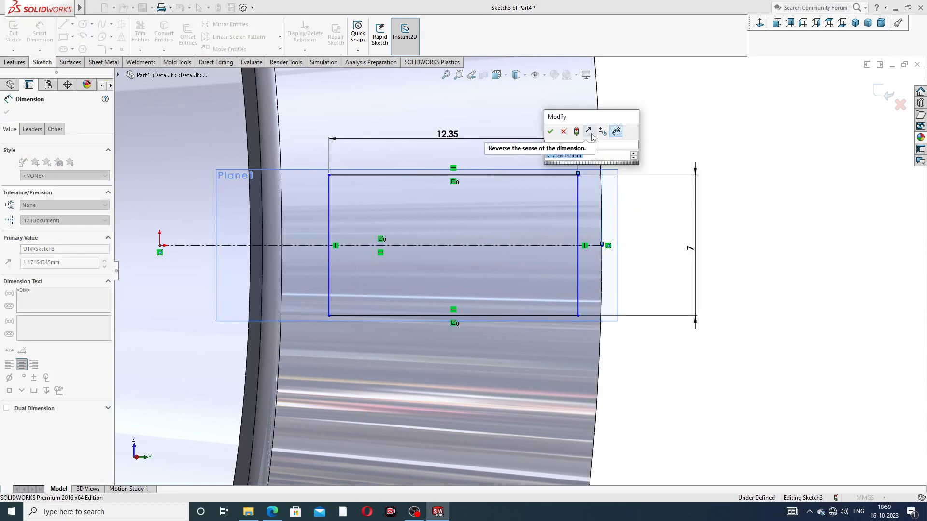
text(2.)
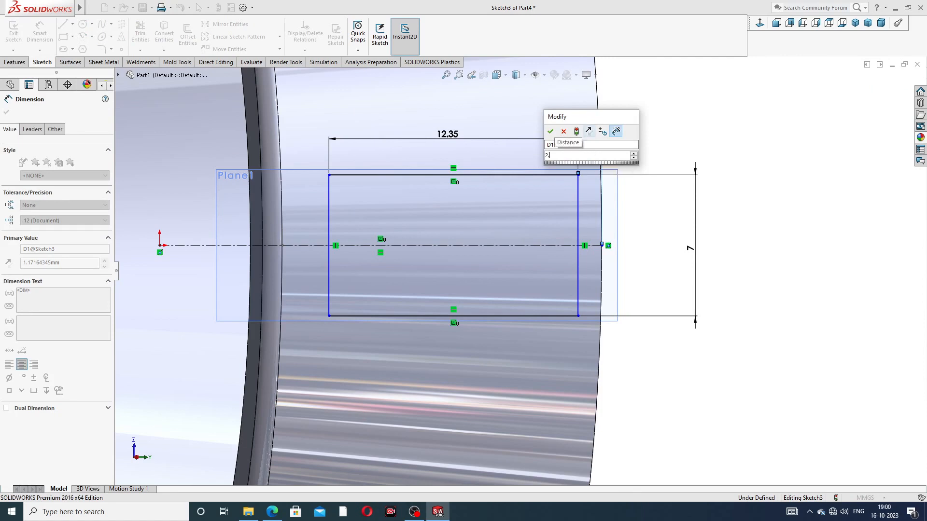
text(35)
key(Return)
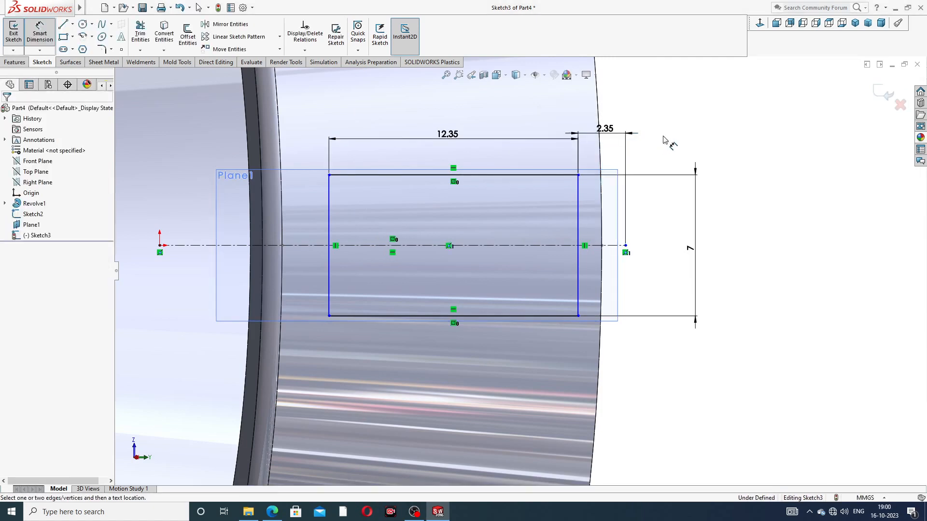
Shift the 2.35 mm dimension slightly outward and end dimensioning.
drag(605, 128, 623, 129)
click(740, 137)
right_click(740, 135)
click(767, 143)
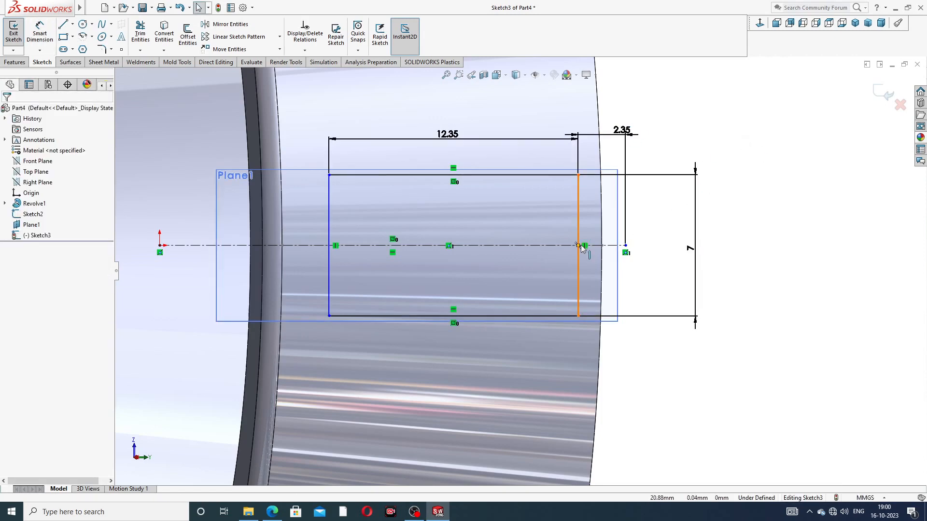
Shift the window rectangle away from the rim by its rim-side edge until the centerline's outer endpoint lies on the rim edge.
scroll(581, 247, up, 2)
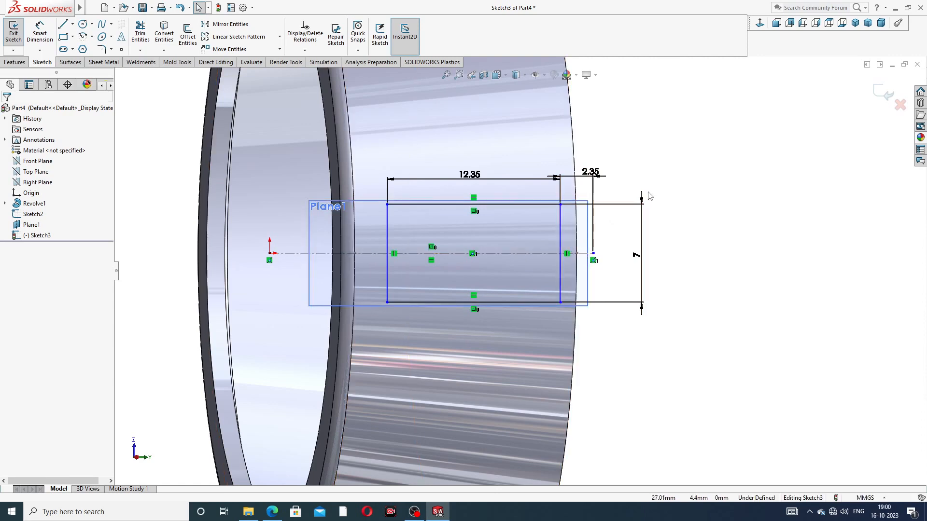
click(593, 253)
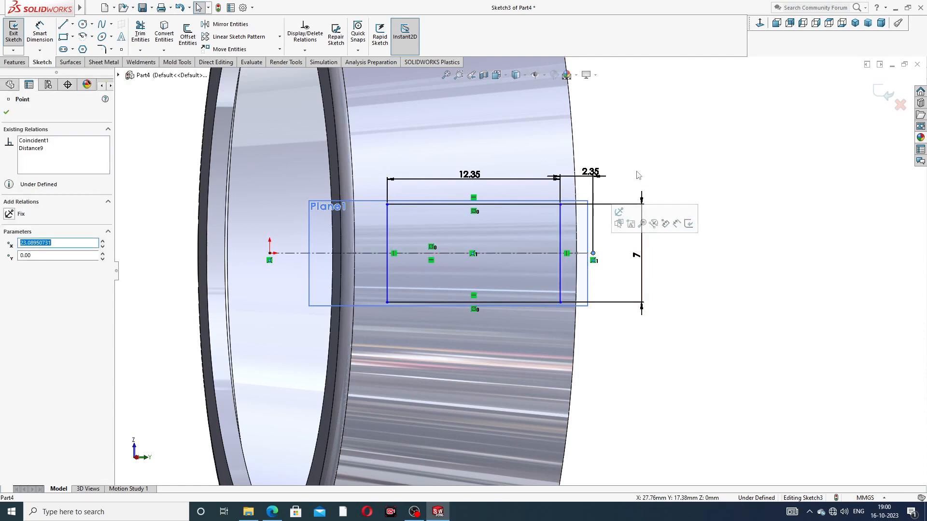
click(759, 23)
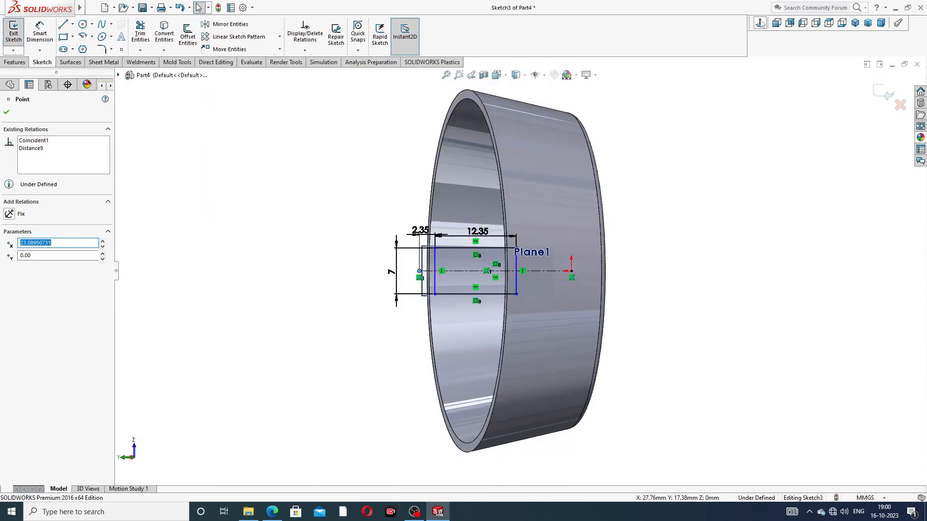
click(759, 22)
scroll(622, 275, down, 5)
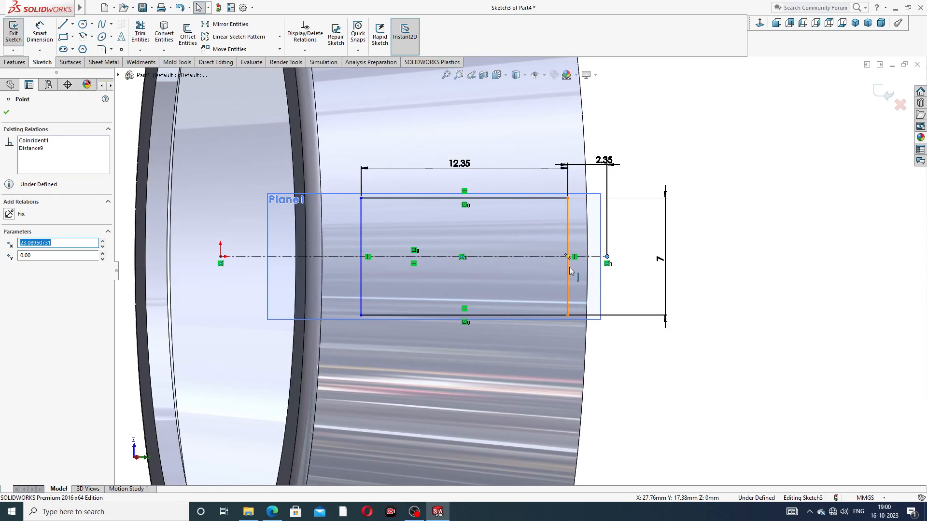
mouse_move(569, 269)
mouse_down()
mouse_move(623, 269)
mouse_move(548, 267)
mouse_up()
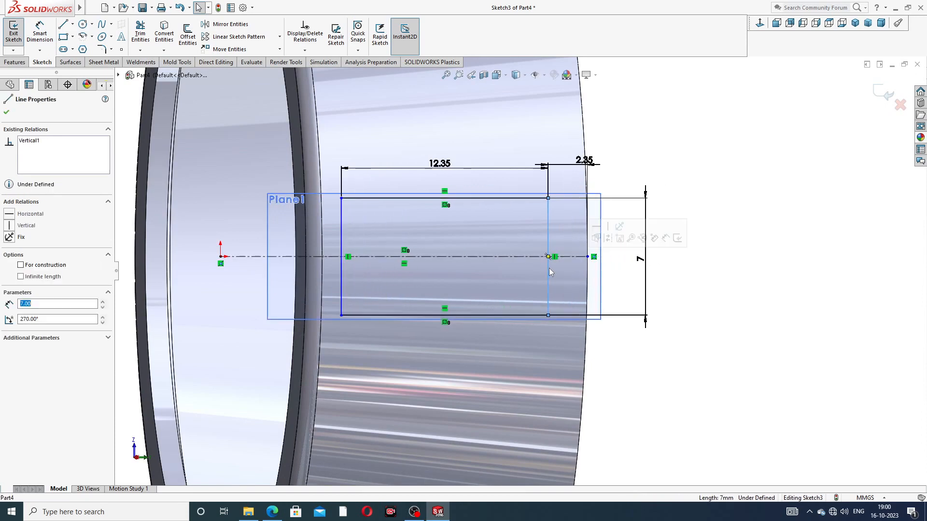
click(711, 251)
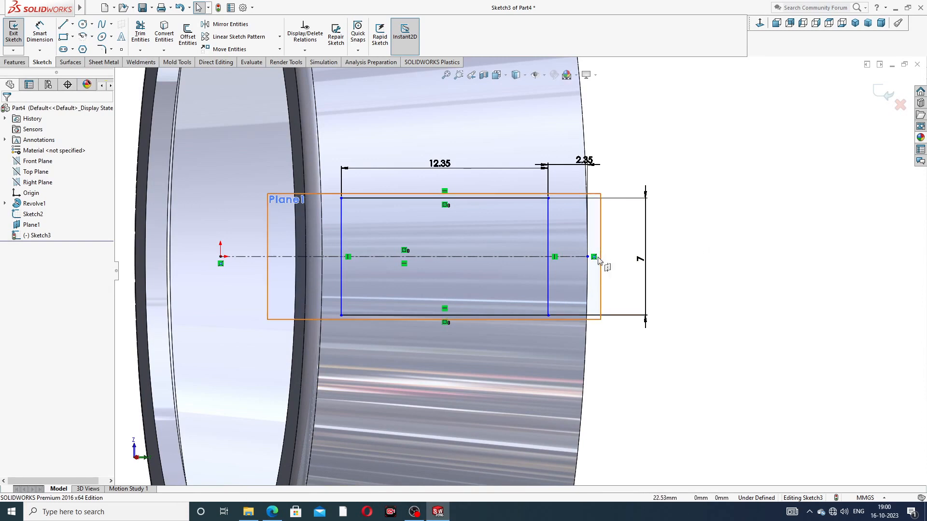
Reposition the 2.35 mm dimension text beyond the rim, clear of its extension lines.
drag(585, 161, 624, 156)
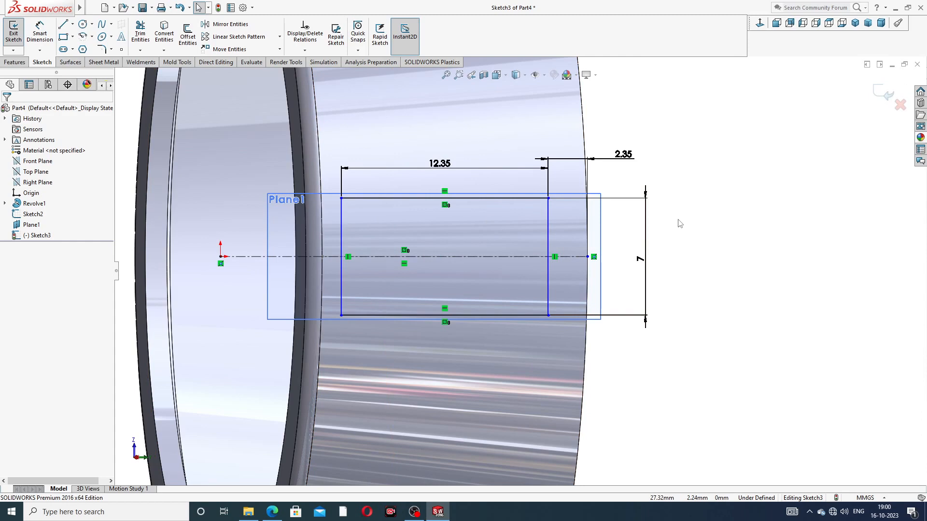
click(432, 256)
click(711, 210)
Check the window dimensions in the Part-04 cage drawing PDF in Edge and return to the SOLIDWORKS sketch.
click(270, 514)
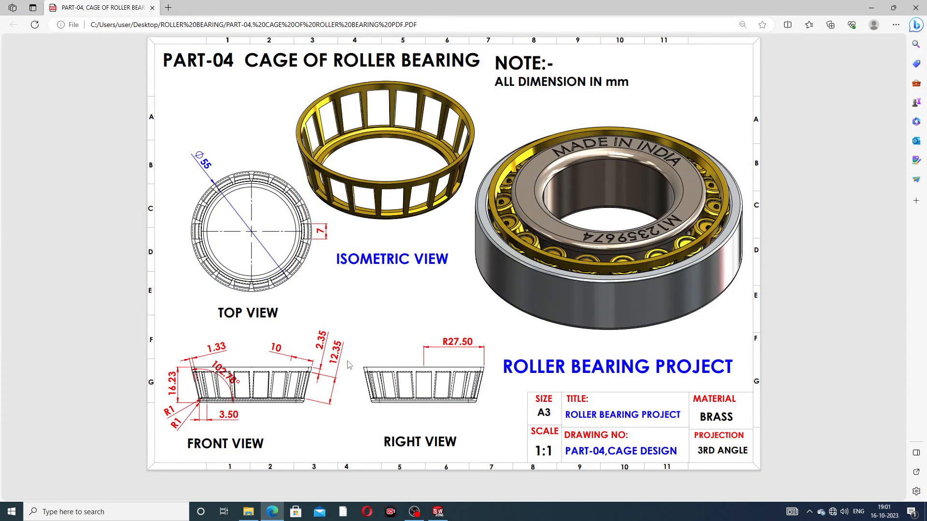
click(271, 512)
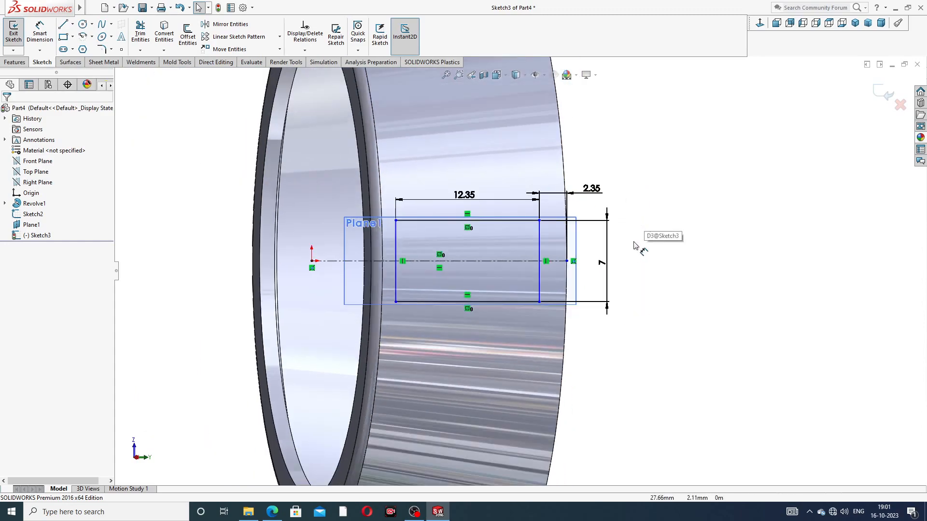
Delete the 2.35 mm dimension between the window rectangle and the cage rim.
mouse_move(647, 257)
middle_down()
mouse_move(726, 244)
mouse_move(718, 256)
mouse_move(542, 269)
mouse_move(565, 278)
mouse_move(653, 250)
mouse_move(649, 271)
middle_up()
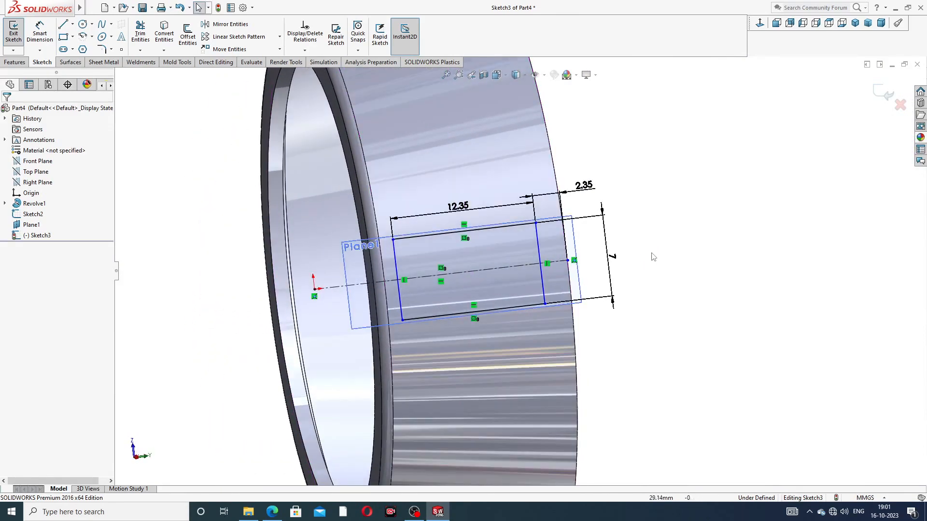
click(760, 23)
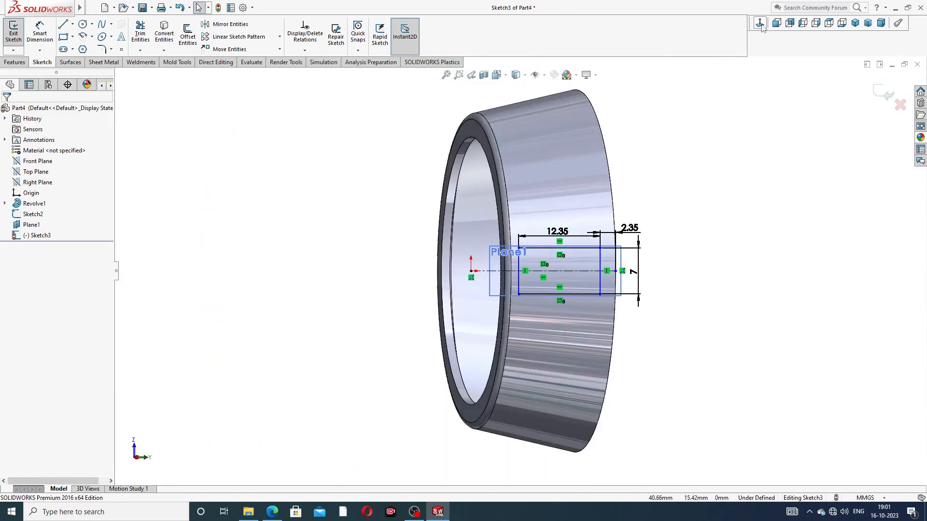
scroll(564, 323, down, 5)
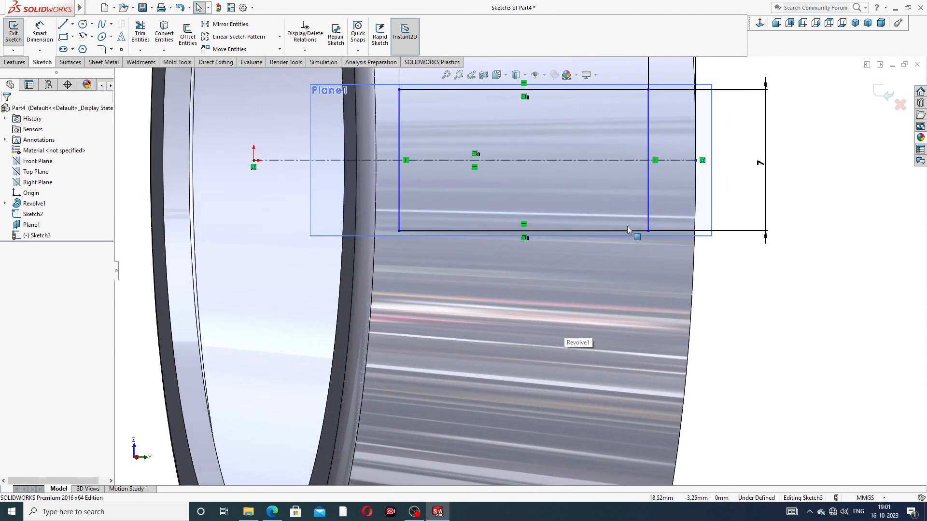
scroll(627, 227, up, 3)
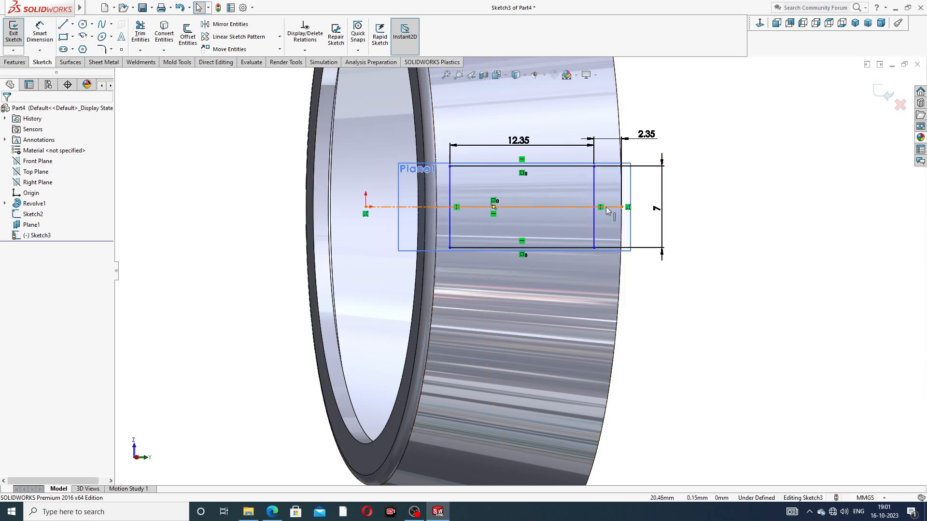
click(629, 140)
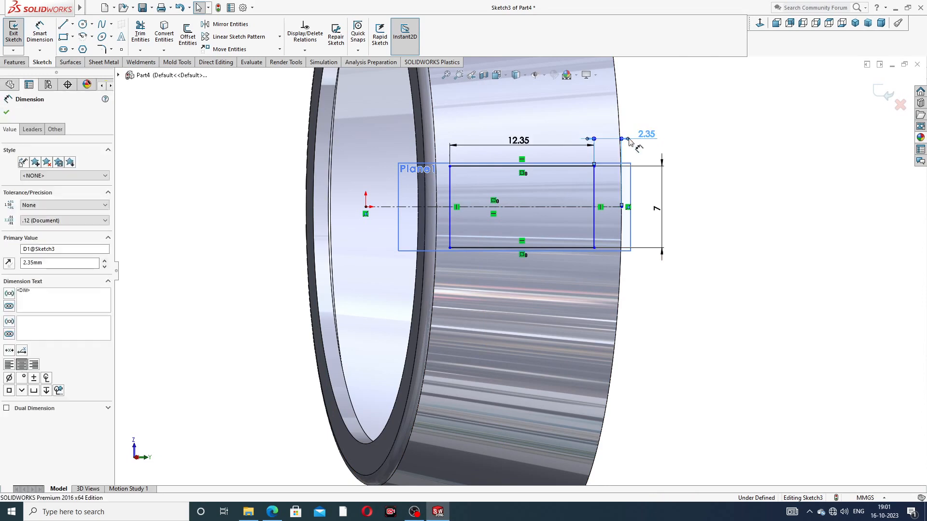
key(Delete)
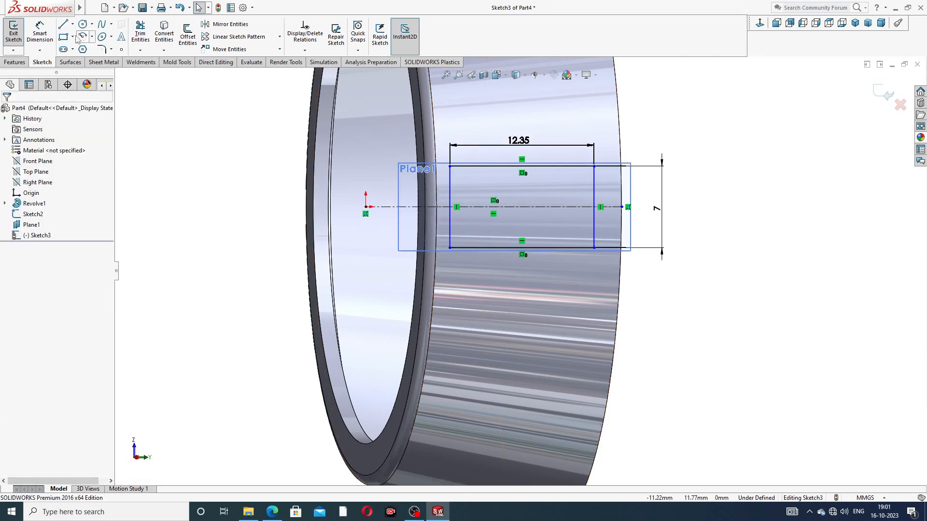
Dimension the window's rim-side edge 2.35 mm from the centerline's outer endpoint, place the text beyond the rim and end dimensioning.
click(39, 32)
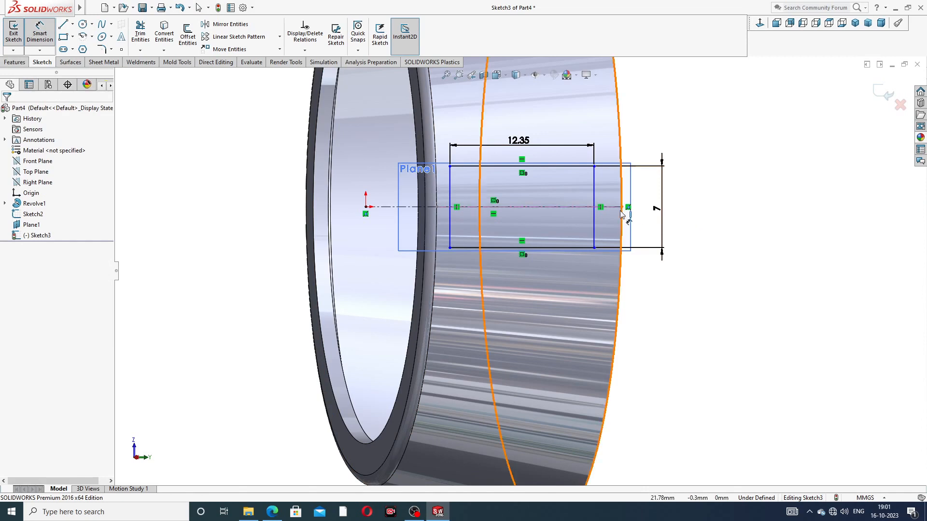
click(595, 186)
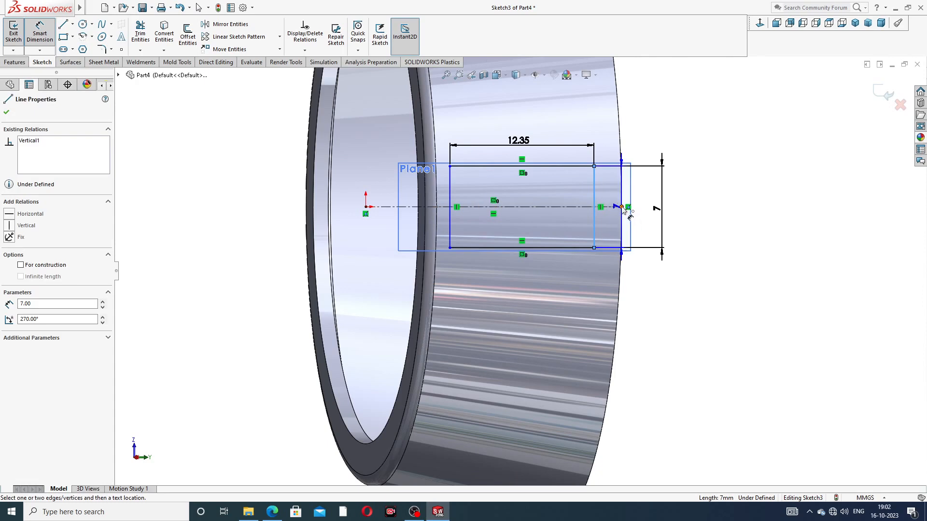
click(621, 207)
click(634, 150)
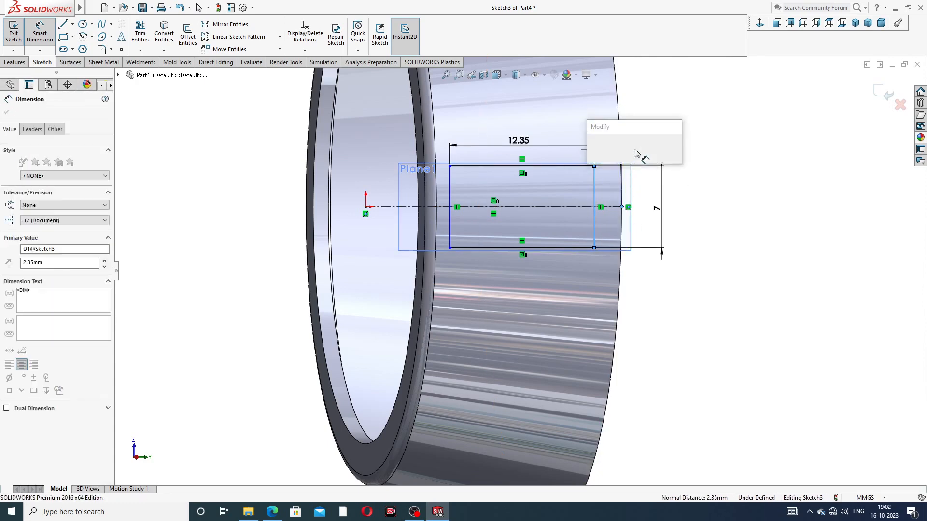
click(593, 148)
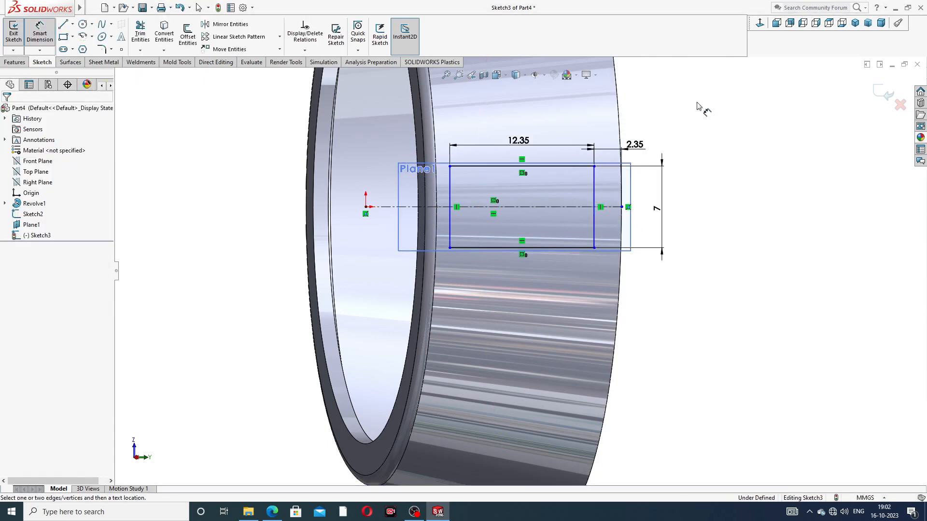
drag(647, 146, 673, 136)
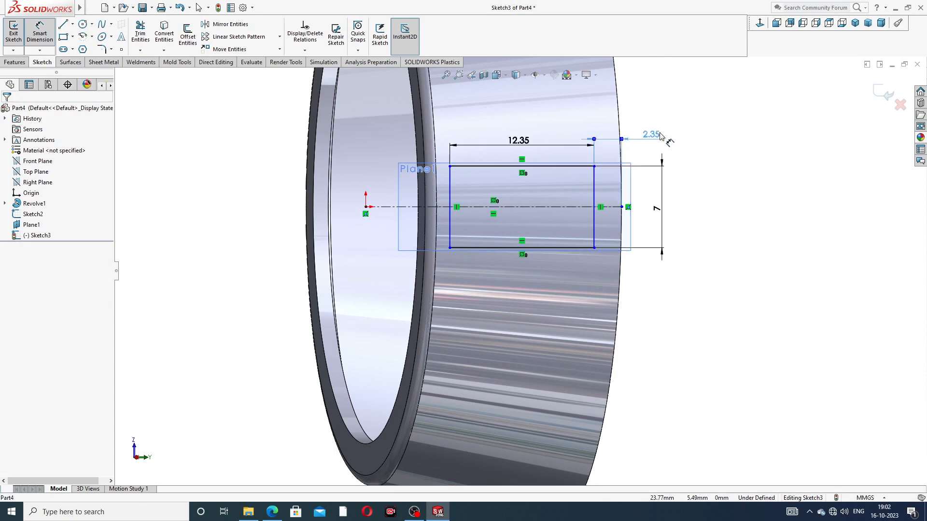
right_click(718, 135)
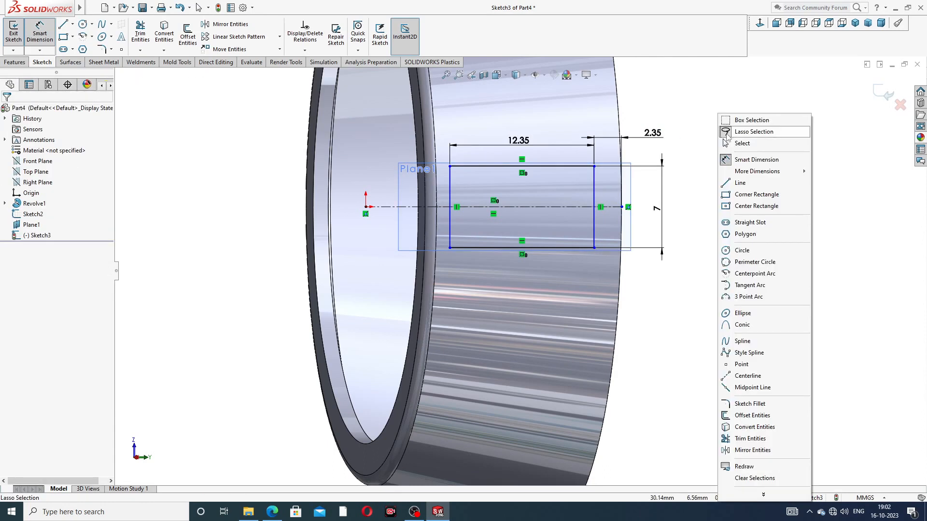
click(748, 144)
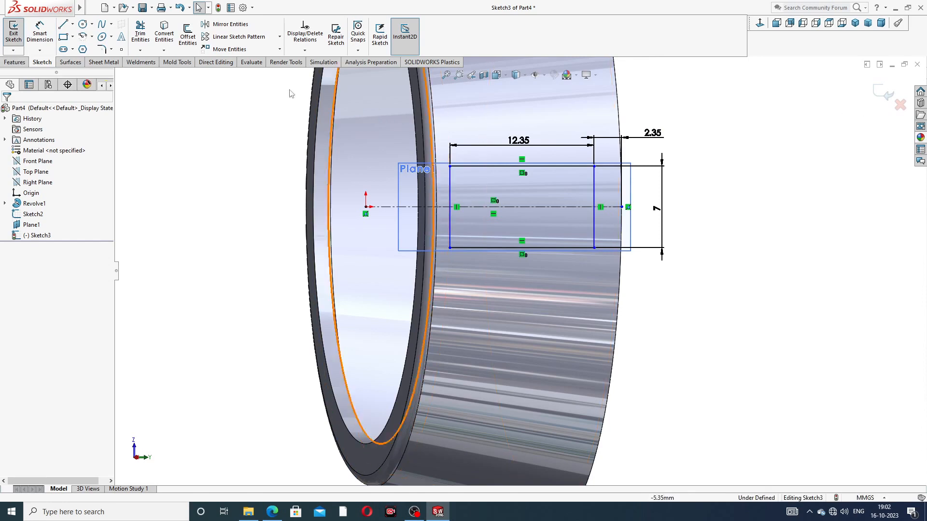
Cut the window rectangle through the cage wall with a blind Extruded Cut of 10 mm.
click(22, 63)
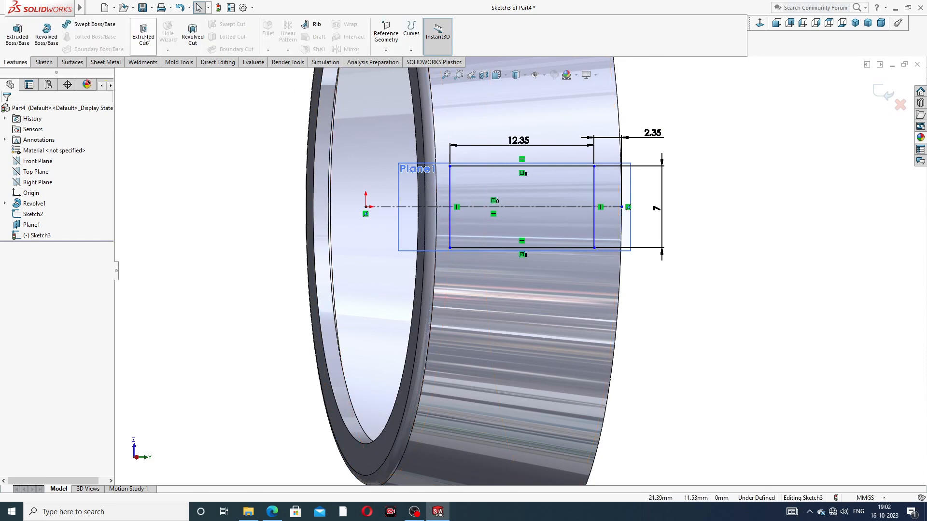
click(143, 35)
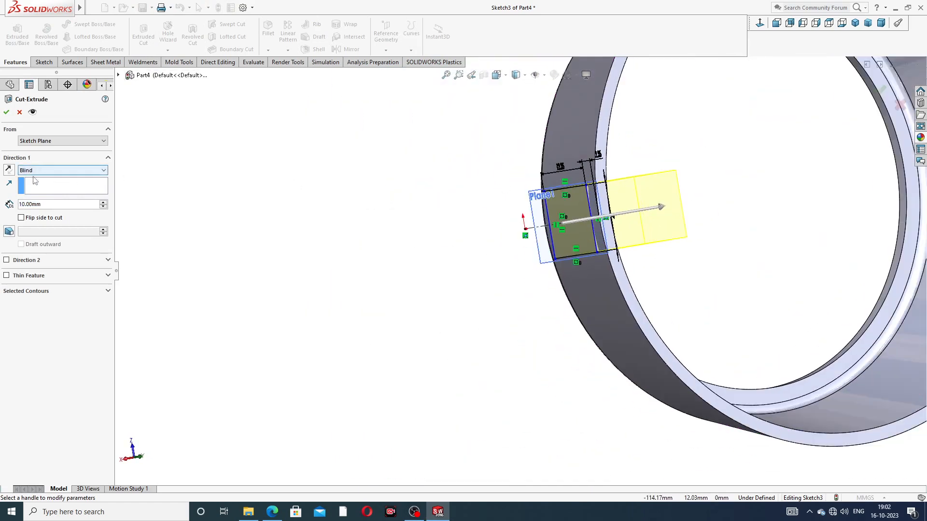
click(6, 112)
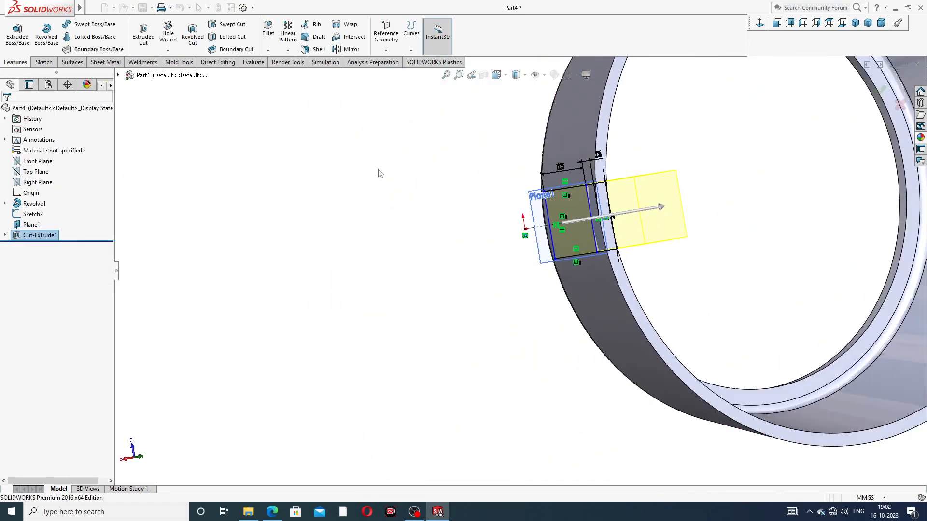
middle_drag(684, 261, 844, 130)
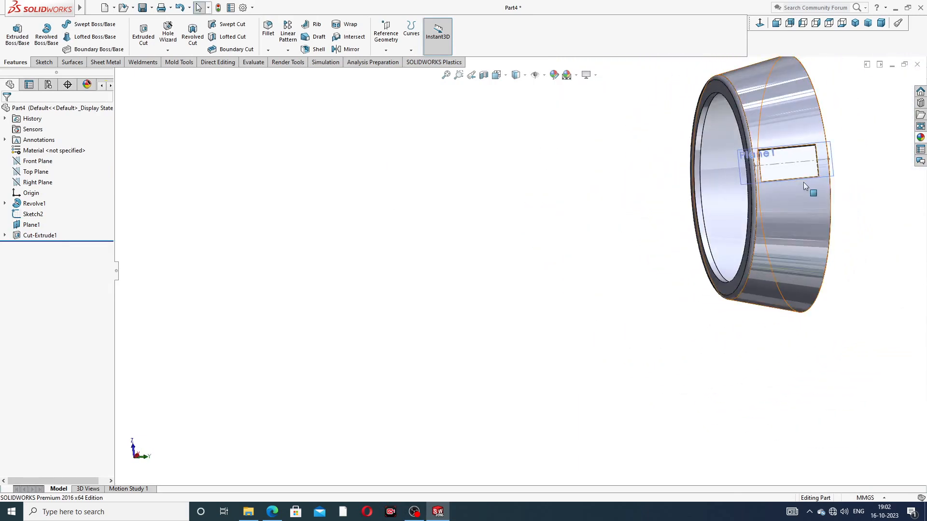
scroll(763, 179, down, 5)
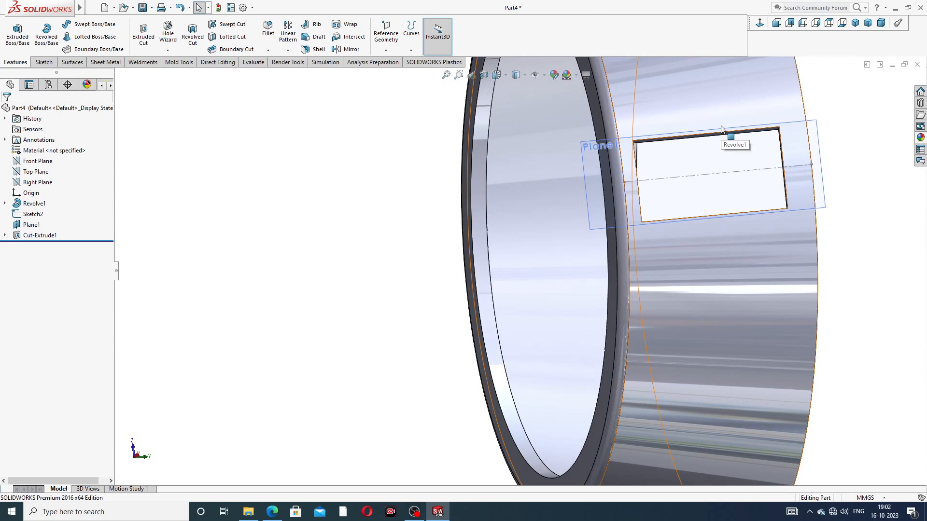
click(721, 127)
click(758, 97)
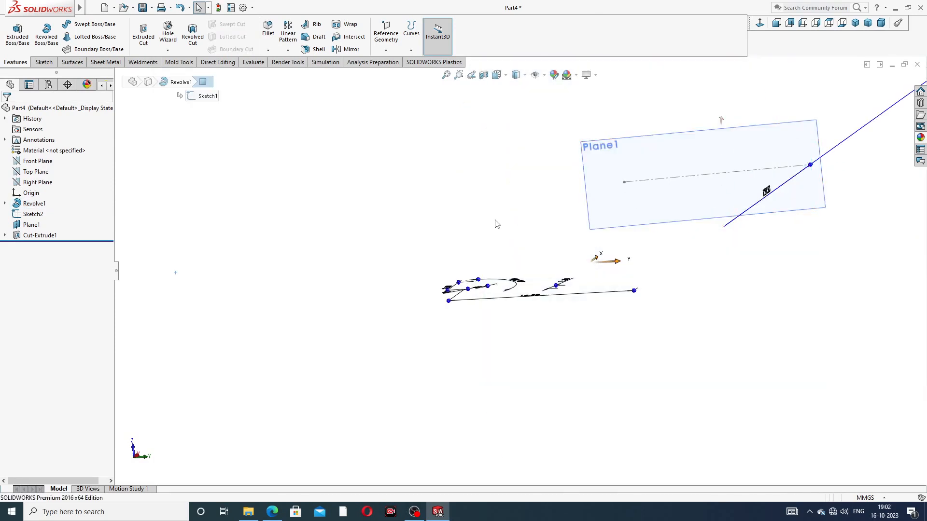
key(ctrl+z)
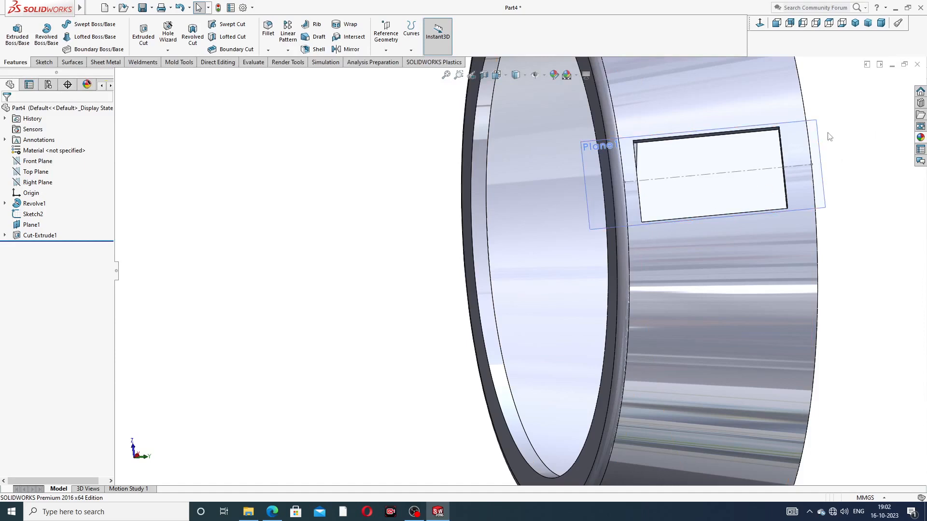
Hide the slanted reference plane and the centerline sketch running across the window.
click(820, 145)
click(869, 114)
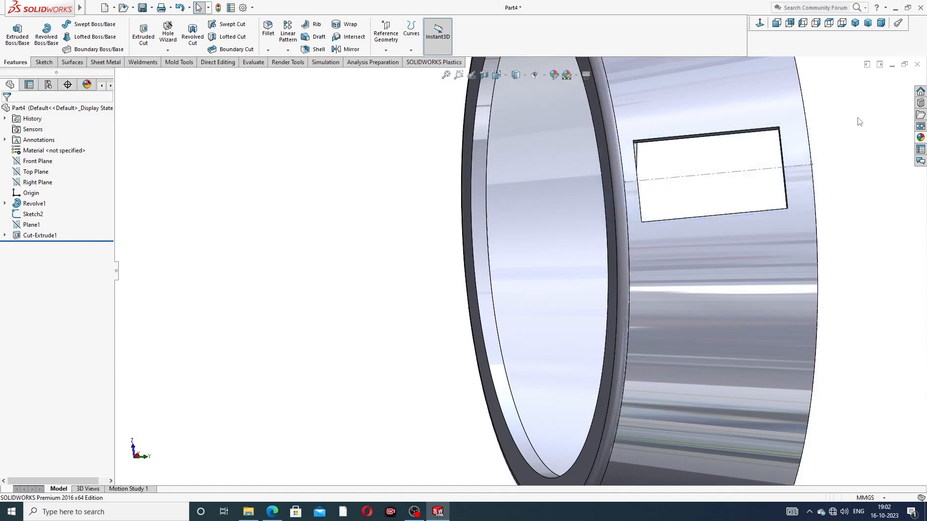
click(794, 166)
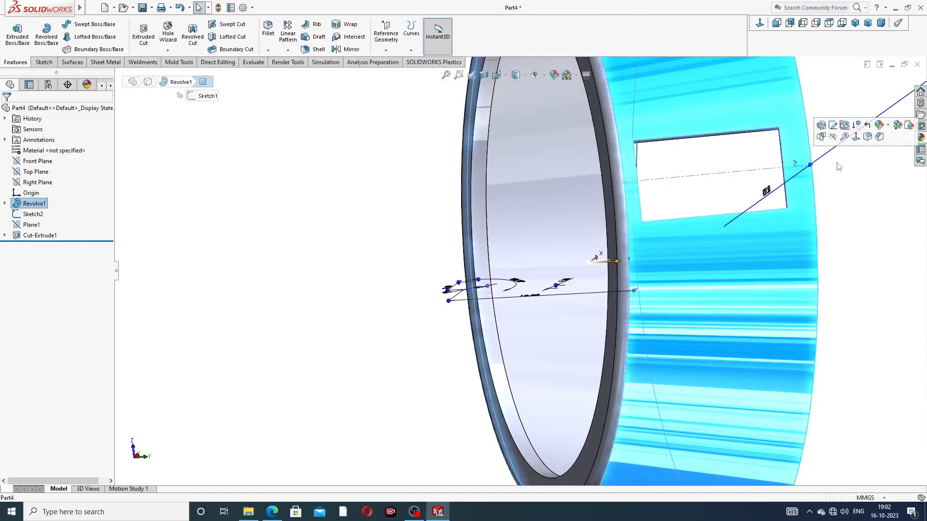
click(840, 167)
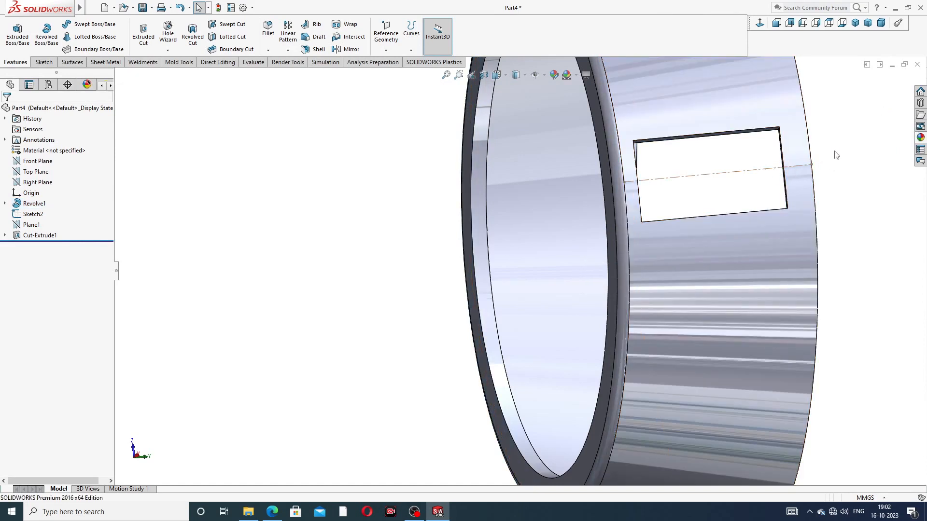
click(757, 174)
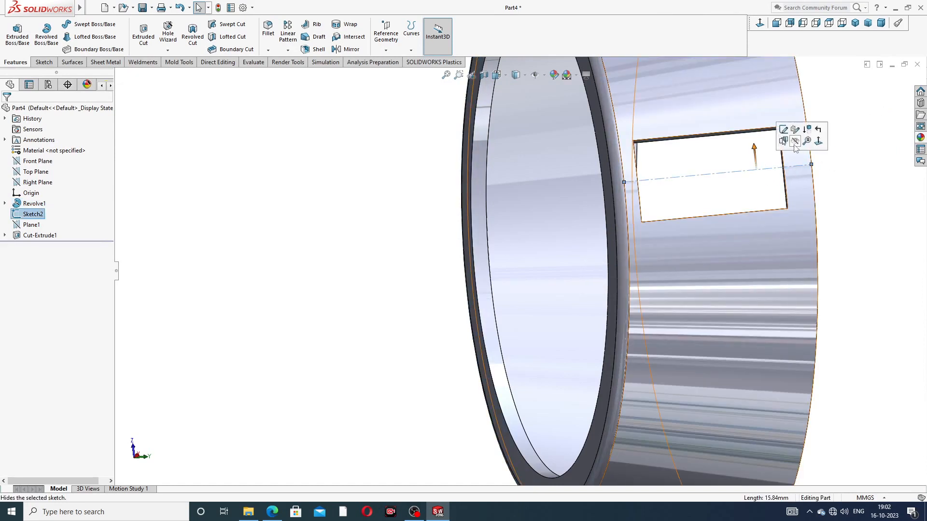
scroll(673, 163, down, 6)
middle_drag(666, 188, 641, 185)
click(654, 189)
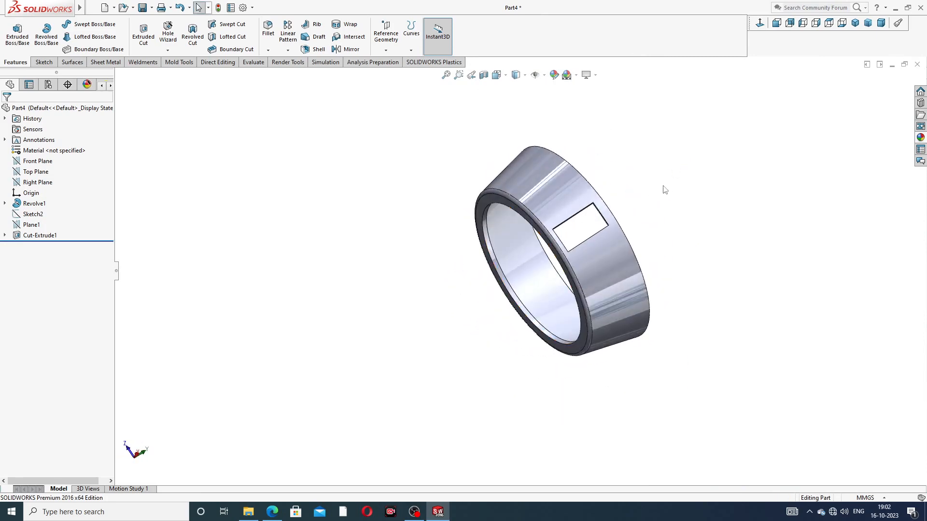
Create a circular pattern of the window cut around the cage's inner ring face with 18 equally spaced instances over 360 degrees.
scroll(583, 243, down, 1)
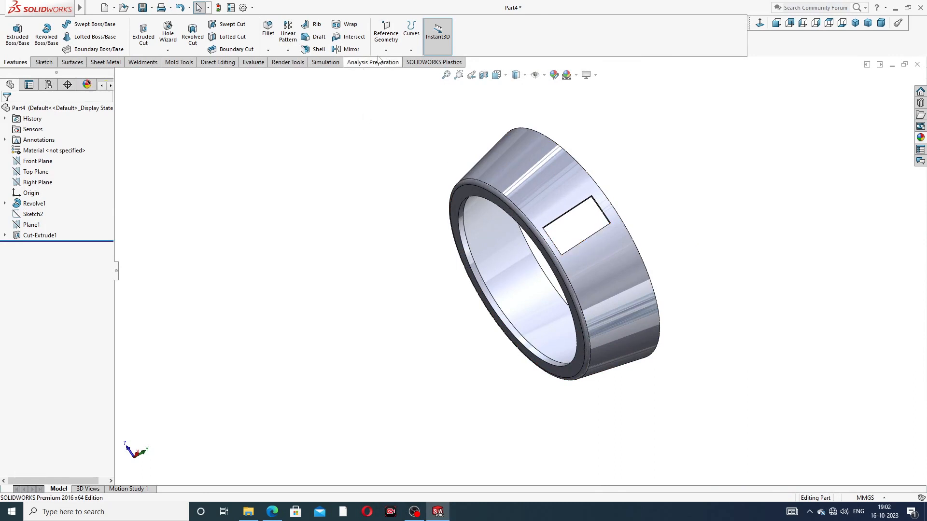
click(288, 50)
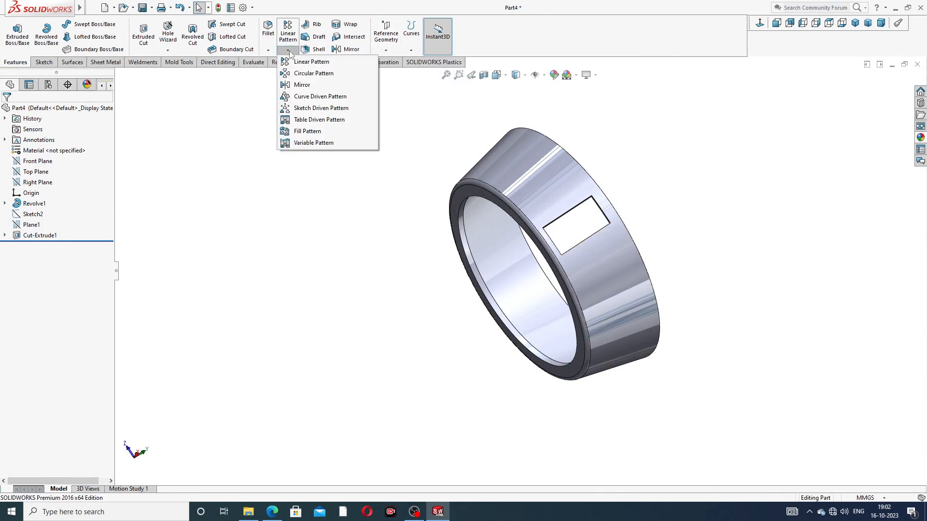
click(312, 76)
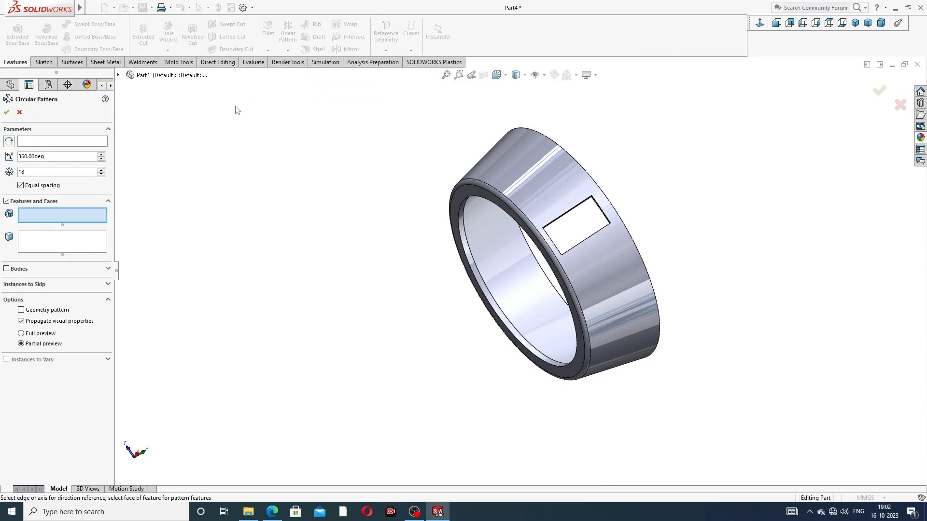
click(118, 75)
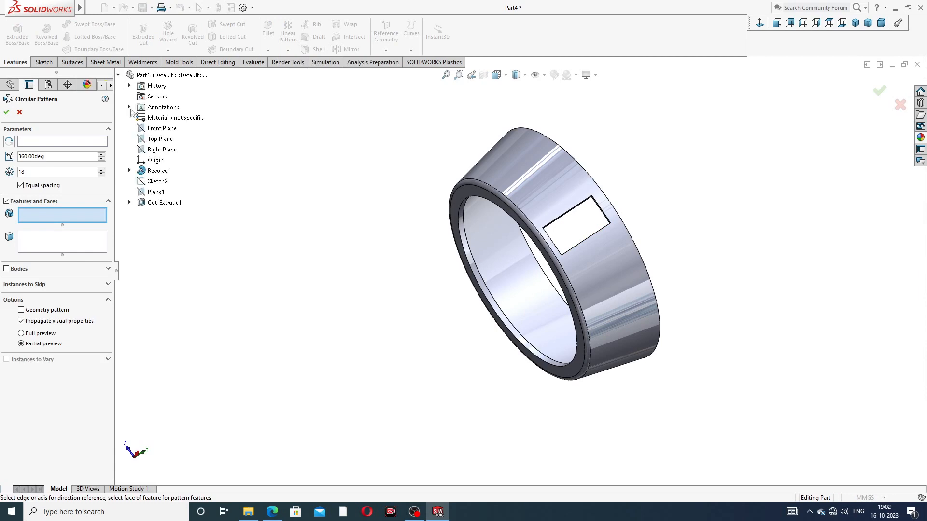
click(162, 203)
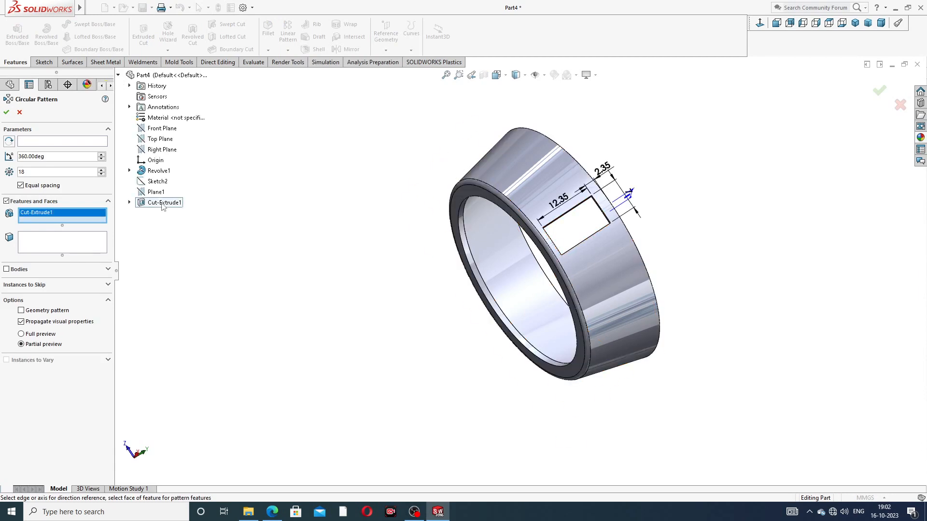
click(71, 142)
scroll(509, 263, down, 2)
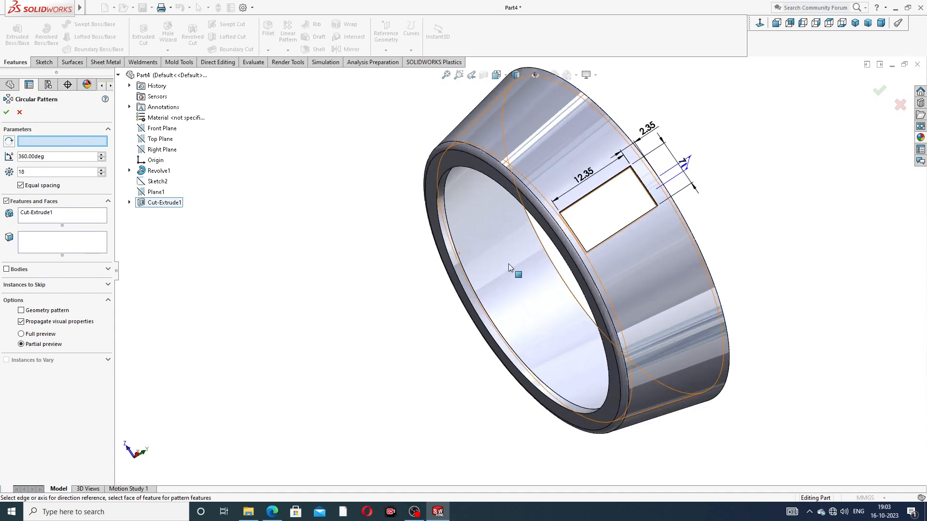
click(456, 264)
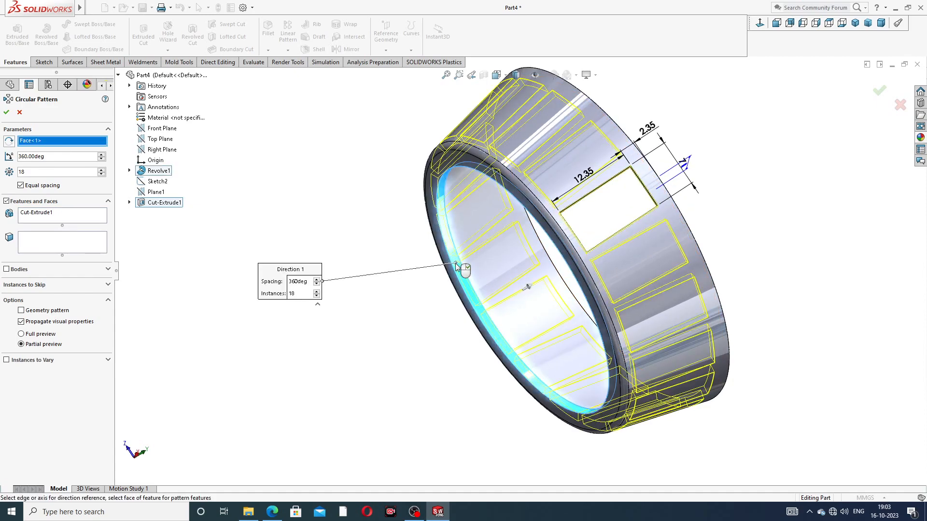
scroll(455, 265, up, 2)
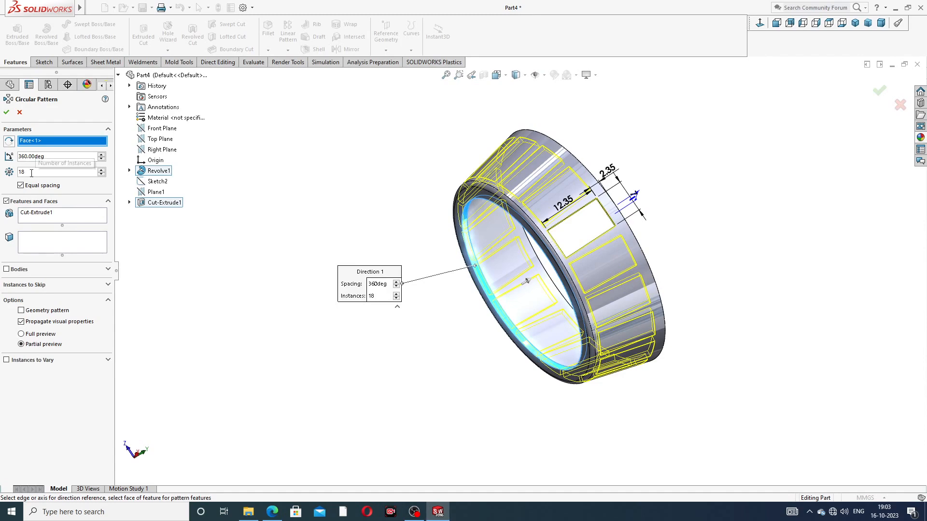
click(7, 112)
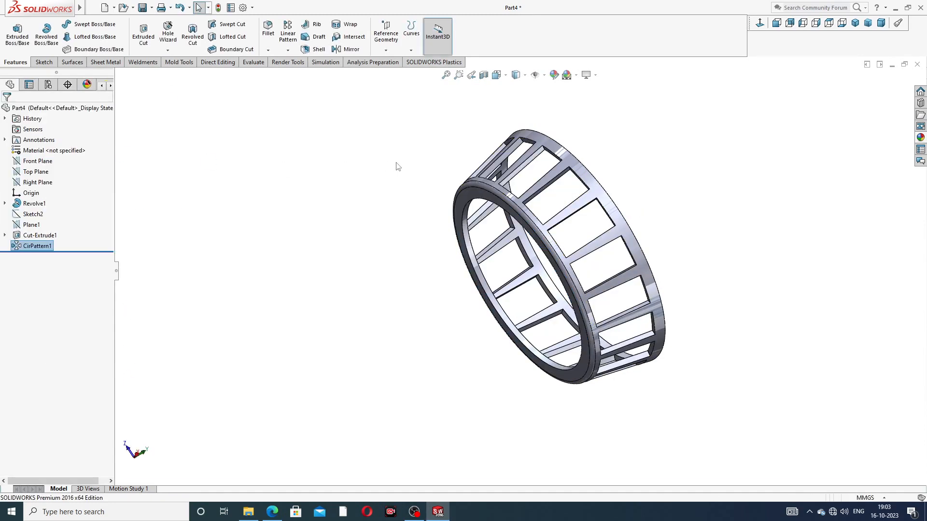
Apply the polished brass appearance to the whole cage.
middle_drag(711, 205, 412, 260)
scroll(558, 201, down, 3)
scroll(537, 216, up, 3)
middle_drag(511, 286, 923, 174)
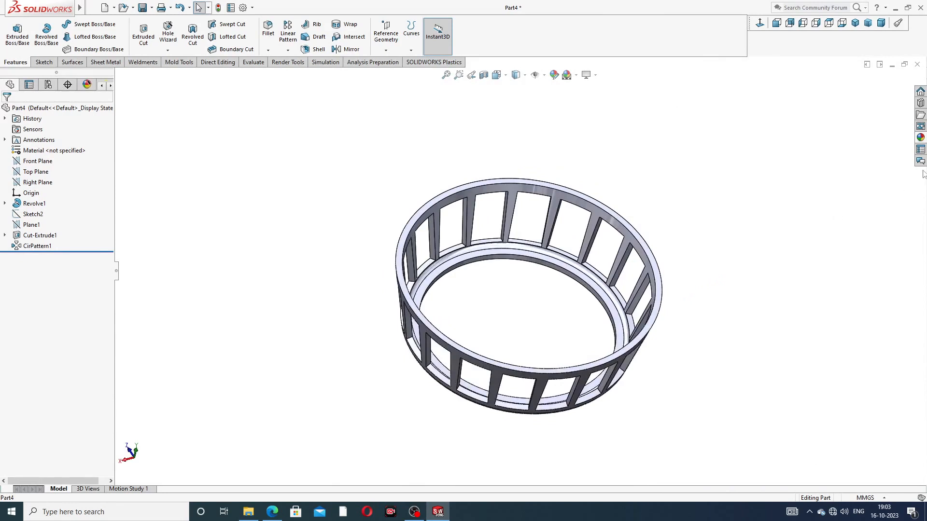
click(921, 139)
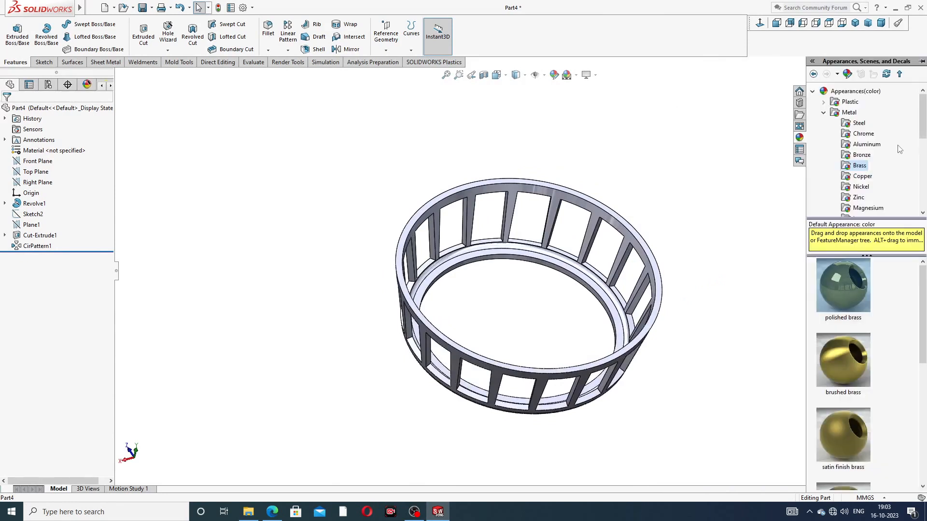
double_click(849, 275)
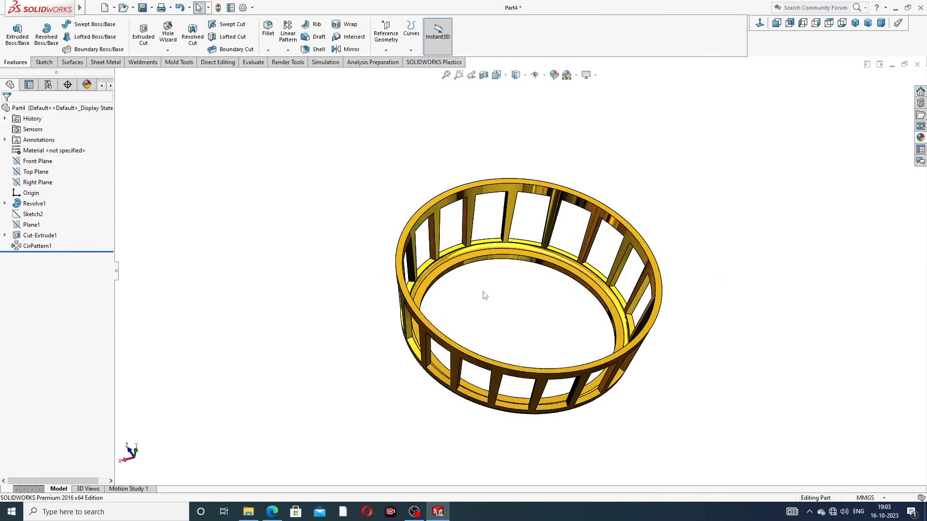
Inspect the brass cage and its windows from several angles, ending in an isometric view.
middle_drag(536, 374, 549, 331)
scroll(549, 332, up, 2)
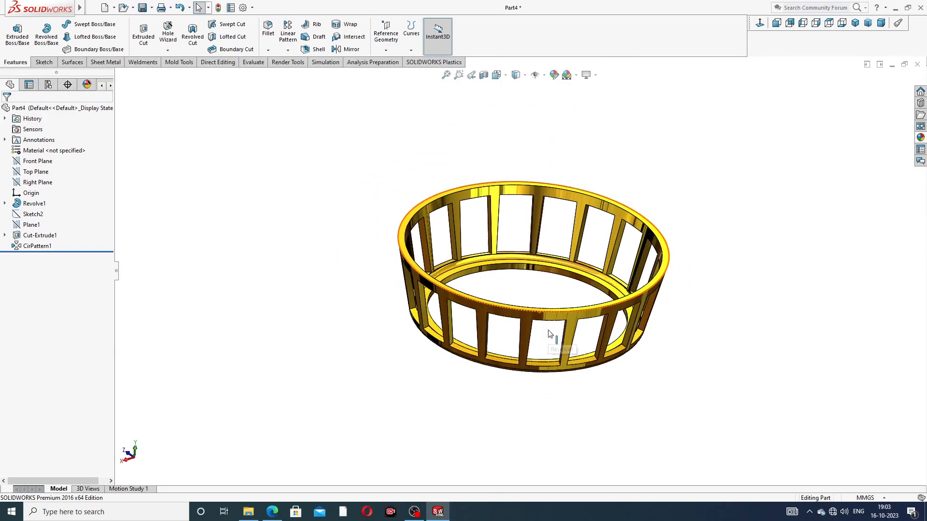
scroll(538, 289, down, 2)
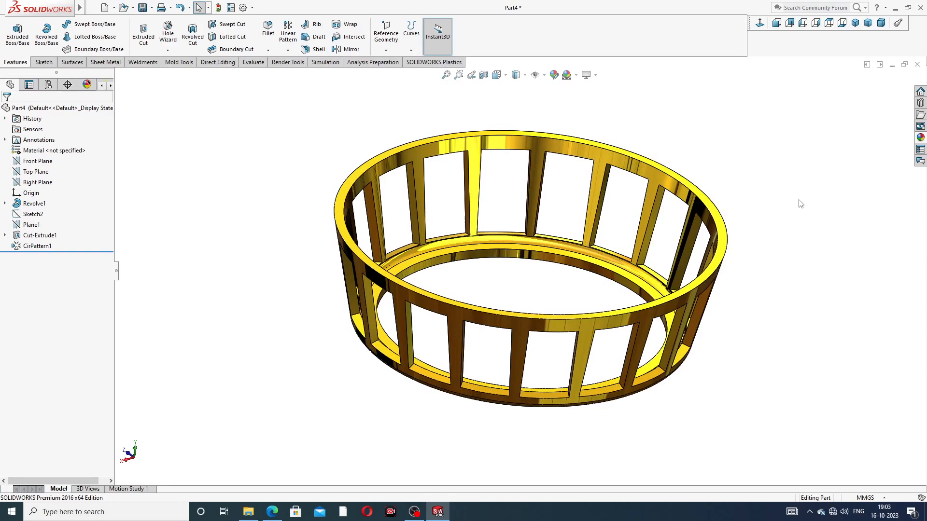
middle_drag(722, 288, 667, 296)
click(854, 23)
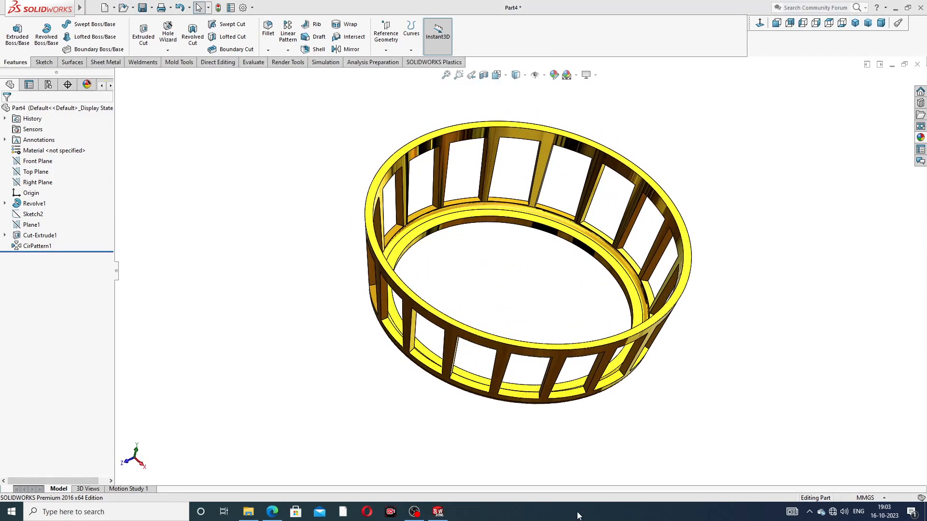